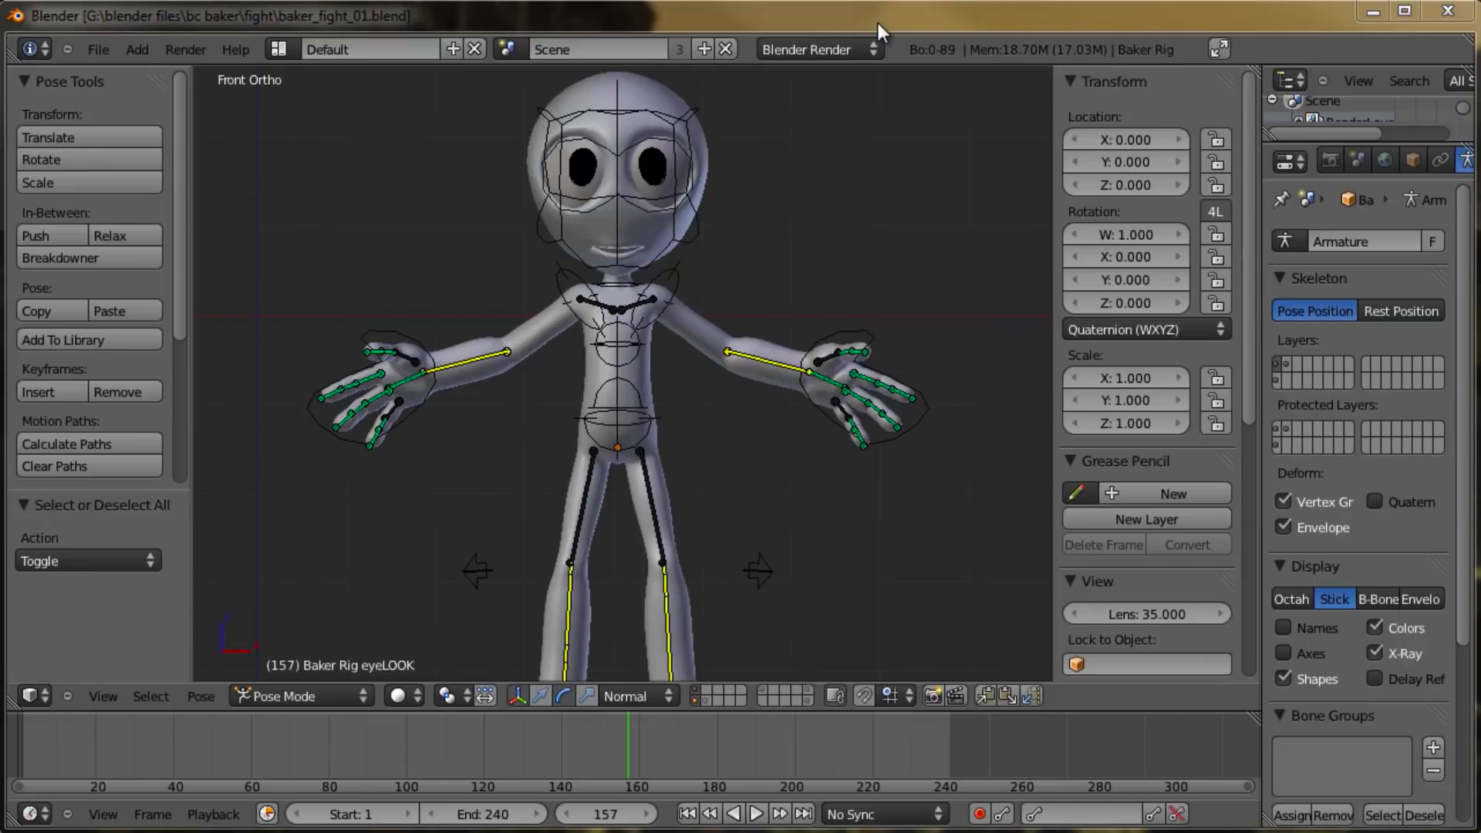
# Step: Widen the properties area, select the head bone and expand the armature's Pose Library settings
pyautogui.moveTo(771, 198); pyautogui.dragTo(654, 409, button='middle')
pyautogui.moveTo(1262, 475); pyautogui.dragTo(1140, 469)
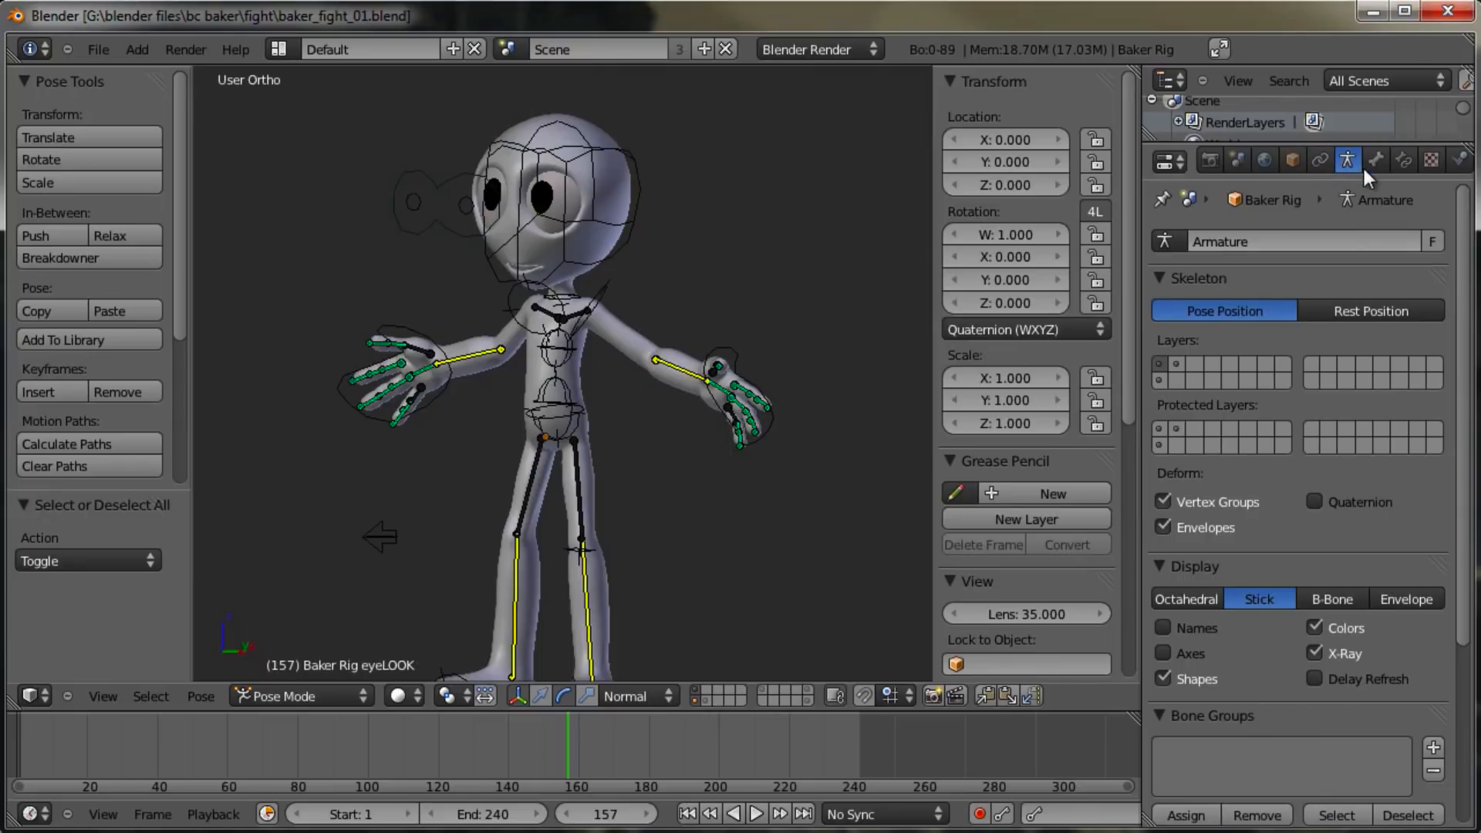
pyautogui.rightClick(637, 210)
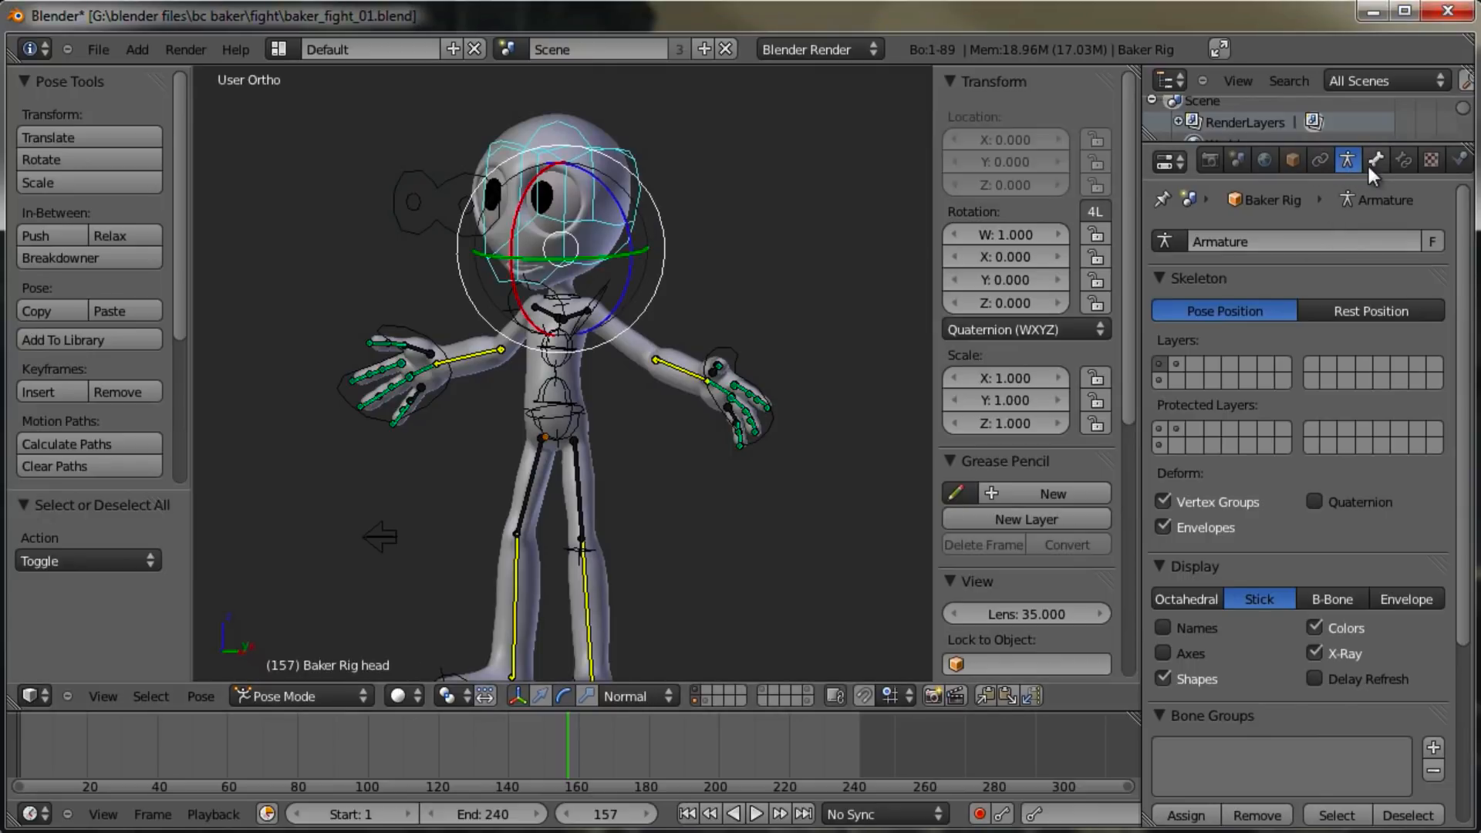
pyautogui.moveTo(1292, 604); pyautogui.dragTo(1299, 378, button='middle')
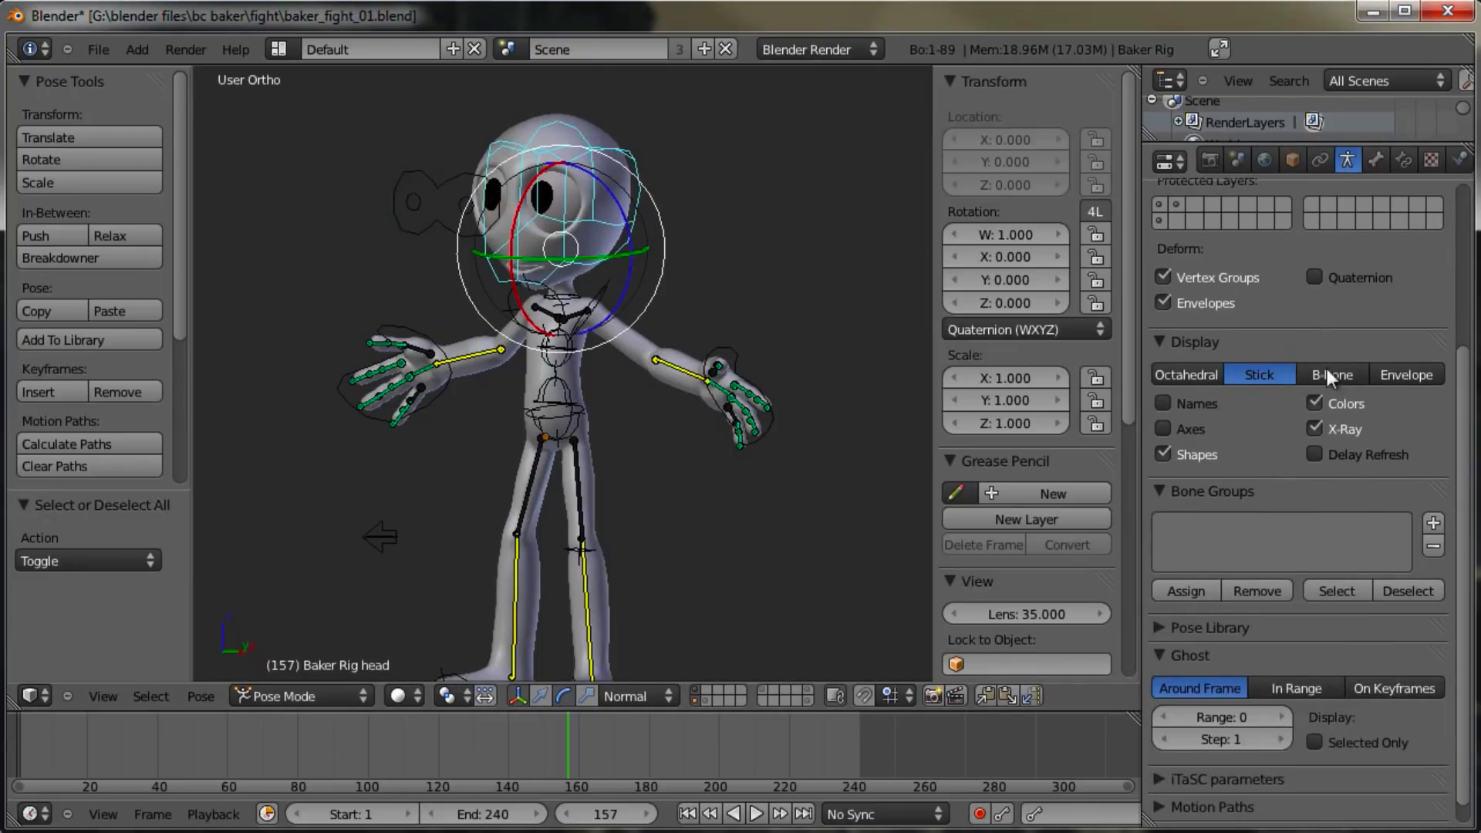
pyautogui.scroll(5, 1341, 324)
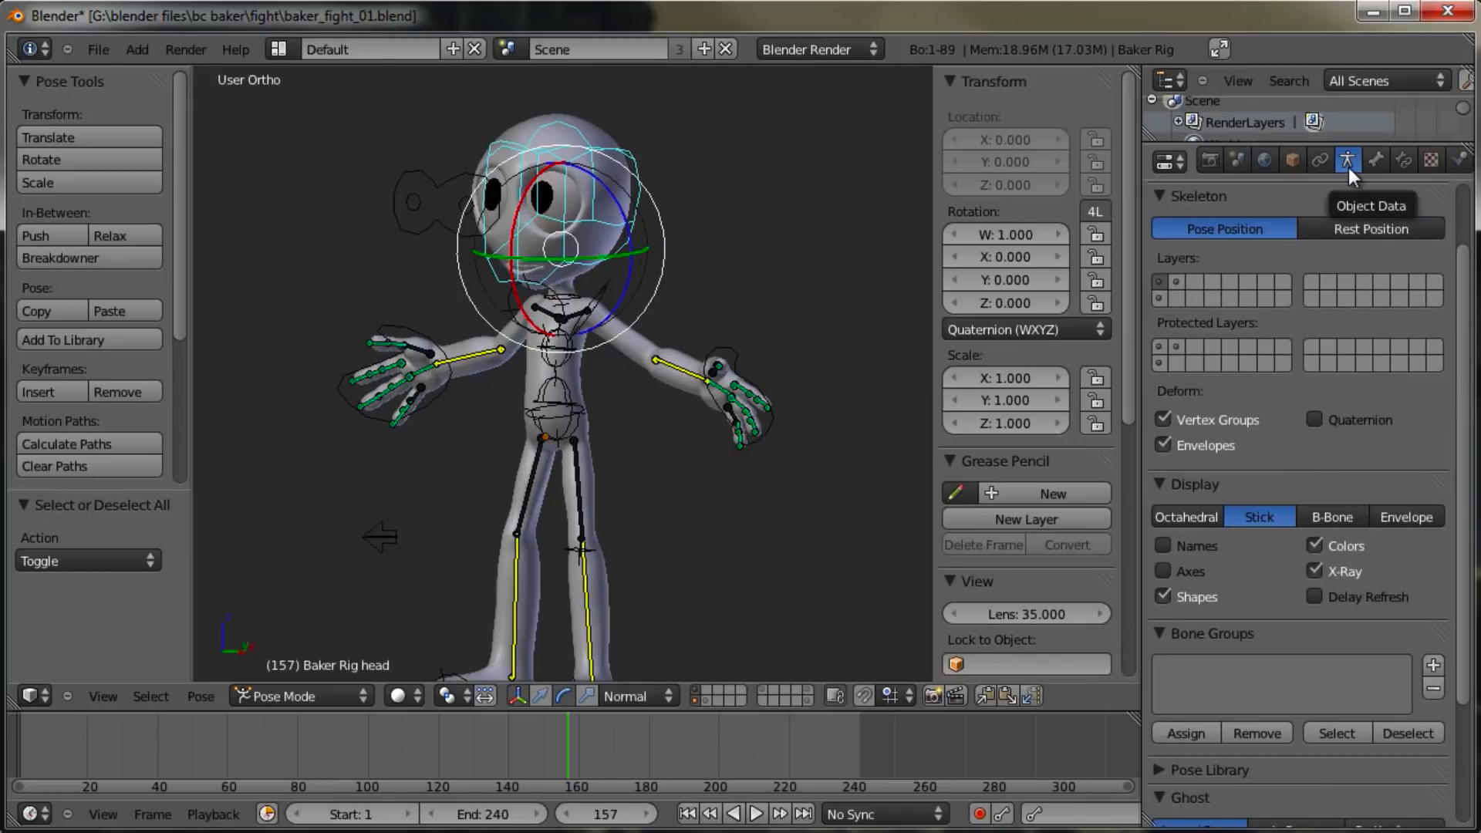
pyautogui.moveTo(1292, 585); pyautogui.dragTo(1287, 326, button='middle')
pyautogui.click(1169, 605)
pyautogui.scroll(-2, 1249, 616)
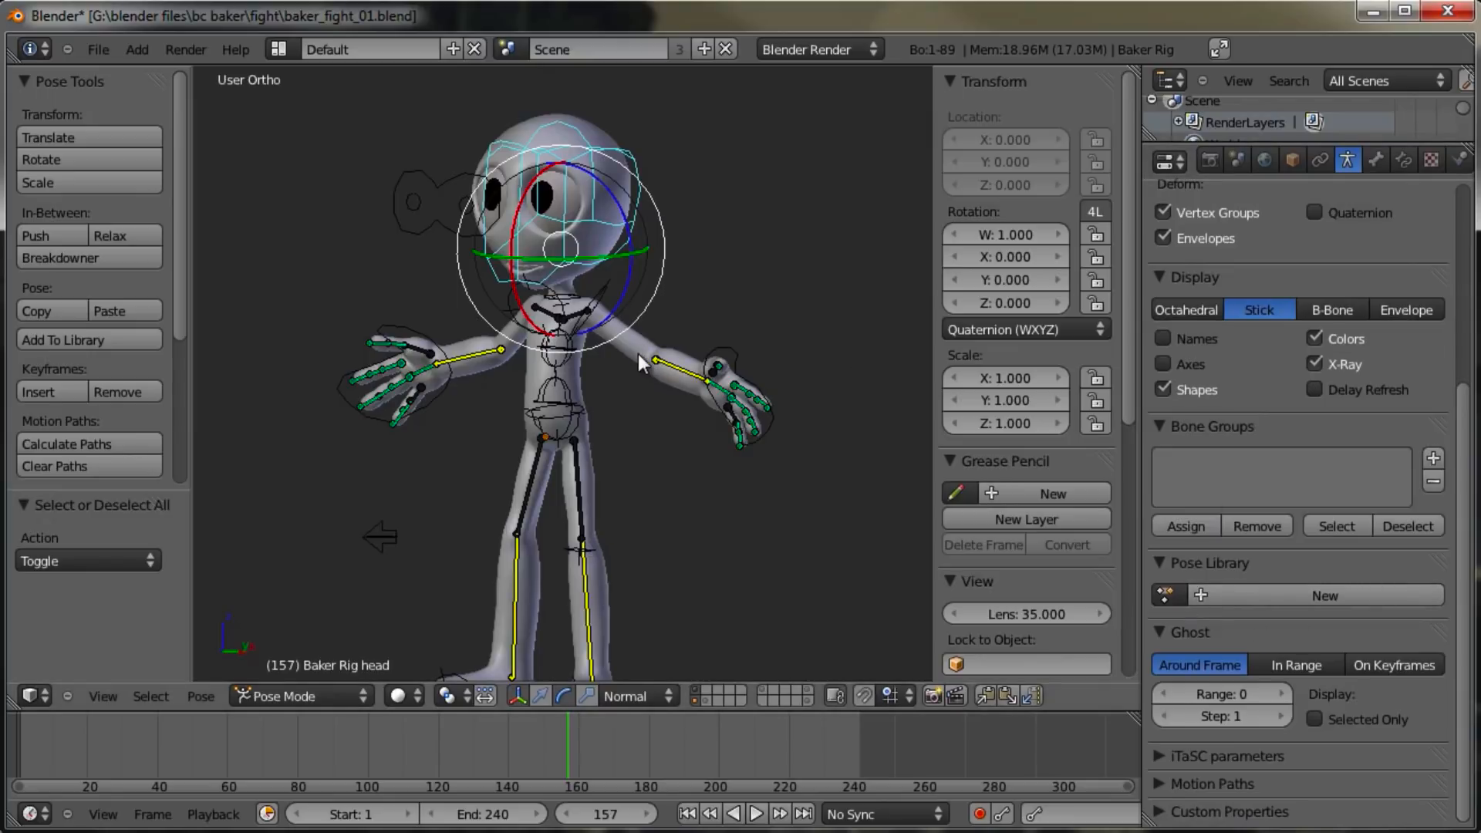
# Step: Deselect all bones and examine the character rig's hands, legs and feet from several sides
pyautogui.press('a')
pyautogui.moveTo(642, 316); pyautogui.dragTo(582, 392, button='middle')
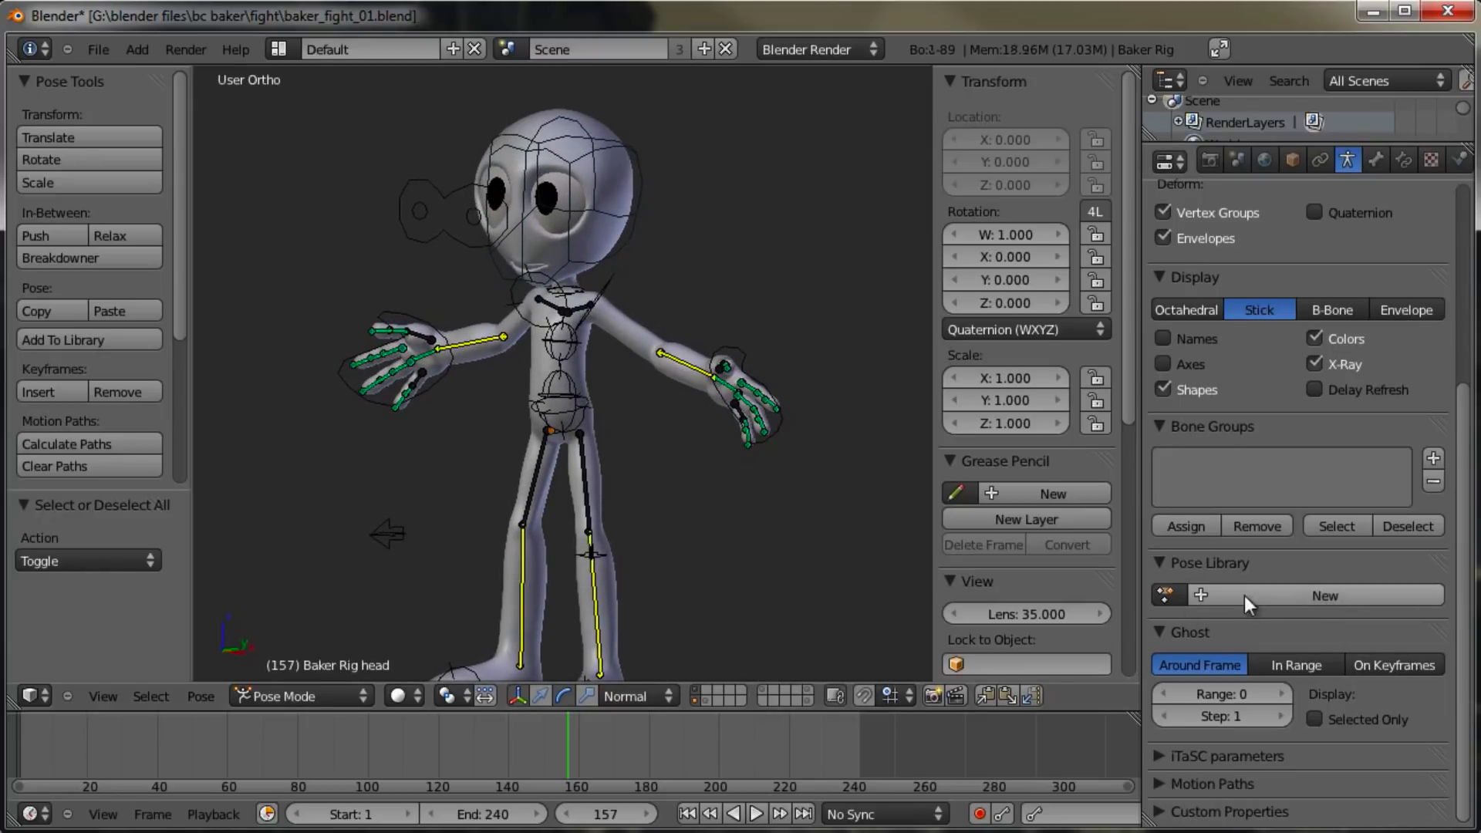
pyautogui.moveTo(607, 414)
pyautogui.mouseDown(button='middle')
pyautogui.moveTo(570, 470)
pyautogui.moveTo(660, 391)
pyautogui.moveTo(601, 423)
pyautogui.mouseUp(button='middle')
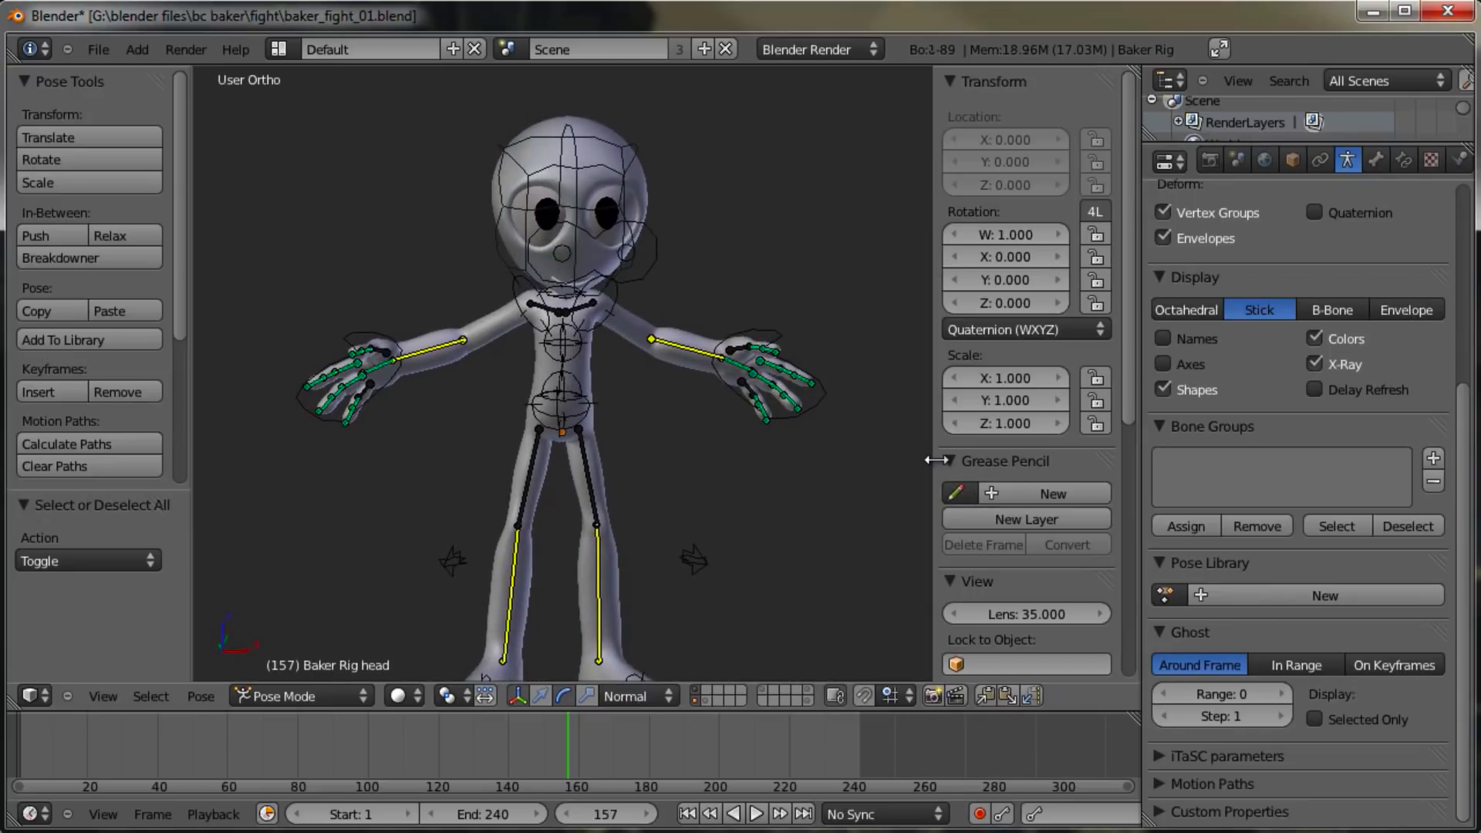
pyautogui.moveTo(725, 490); pyautogui.dragTo(651, 447, button='middle')
pyautogui.rightClick(547, 590)
pyautogui.moveTo(544, 585); pyautogui.dragTo(609, 487, button='middle')
pyautogui.press('a')
pyautogui.moveTo(722, 503); pyautogui.dragTo(489, 508, button='middle')
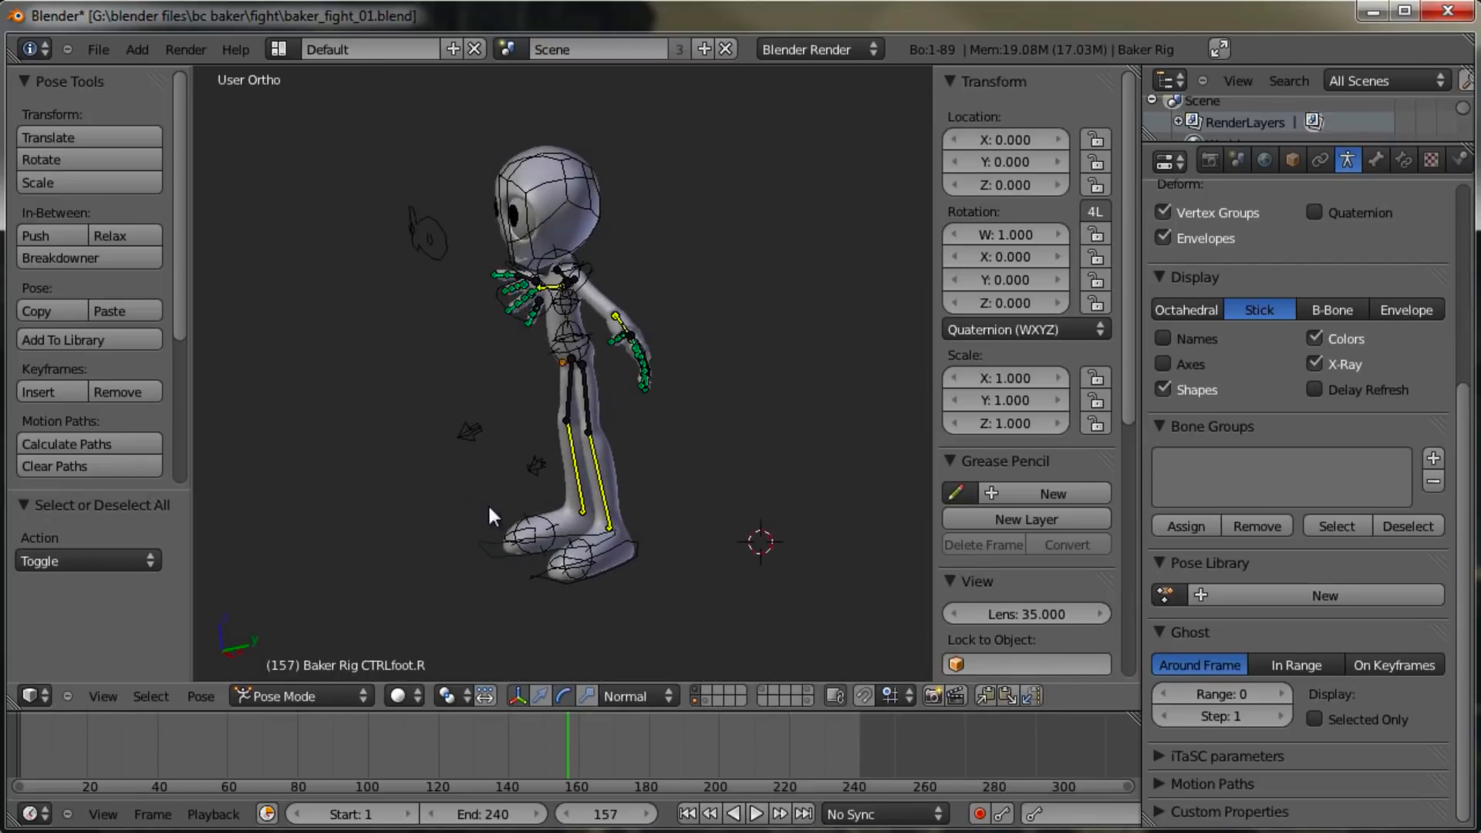
pyautogui.scroll(-3, 575, 466)
pyautogui.moveTo(575, 466); pyautogui.dragTo(552, 426, button='middle')
pyautogui.moveTo(507, 500)
pyautogui.mouseDown(button='middle')
pyautogui.moveTo(539, 516)
pyautogui.moveTo(611, 439)
pyautogui.moveTo(531, 499)
pyautogui.mouseUp(button='middle')
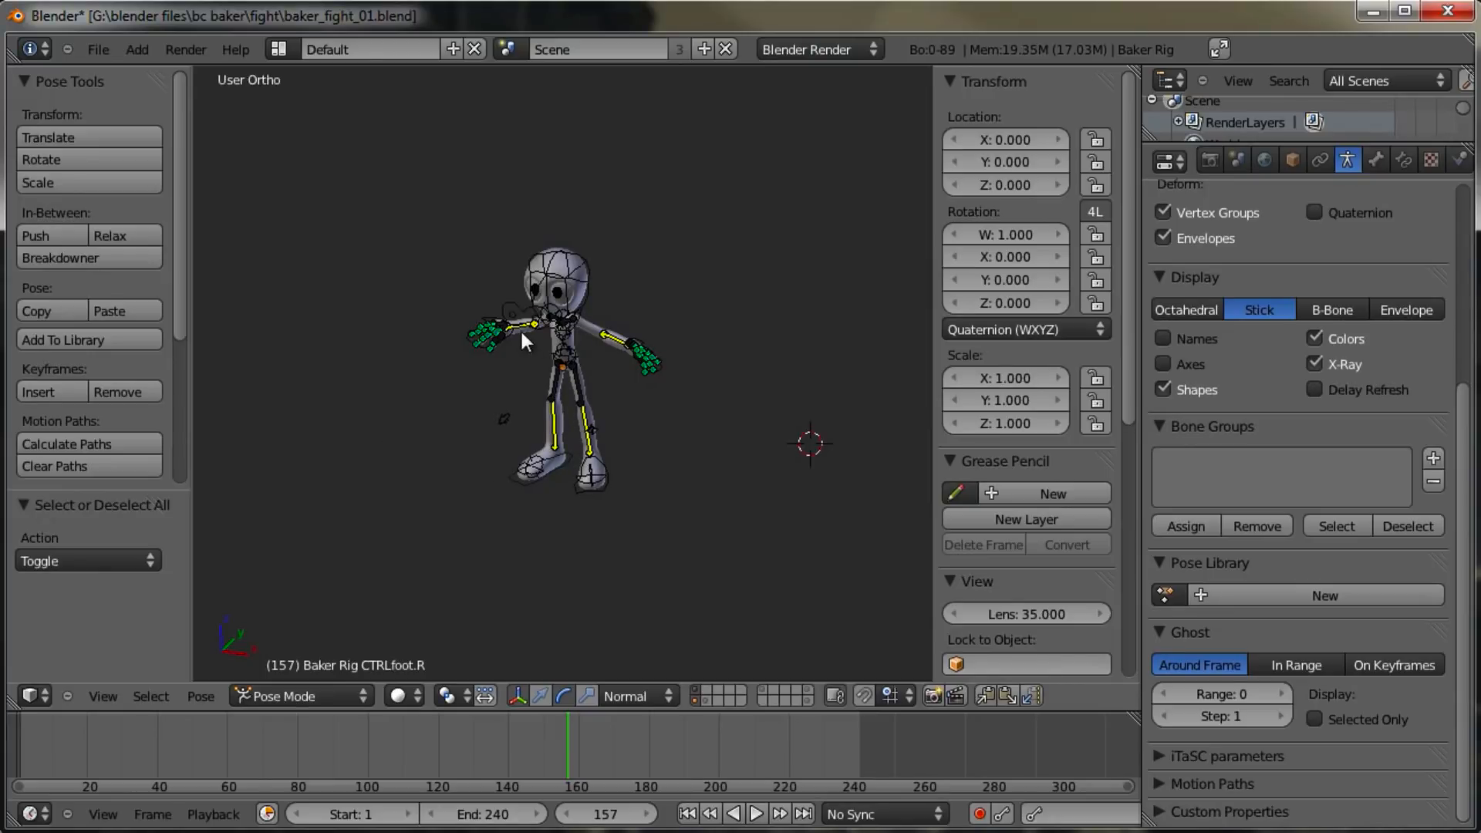
pyautogui.moveTo(525, 465); pyautogui.dragTo(585, 466, button='middle')
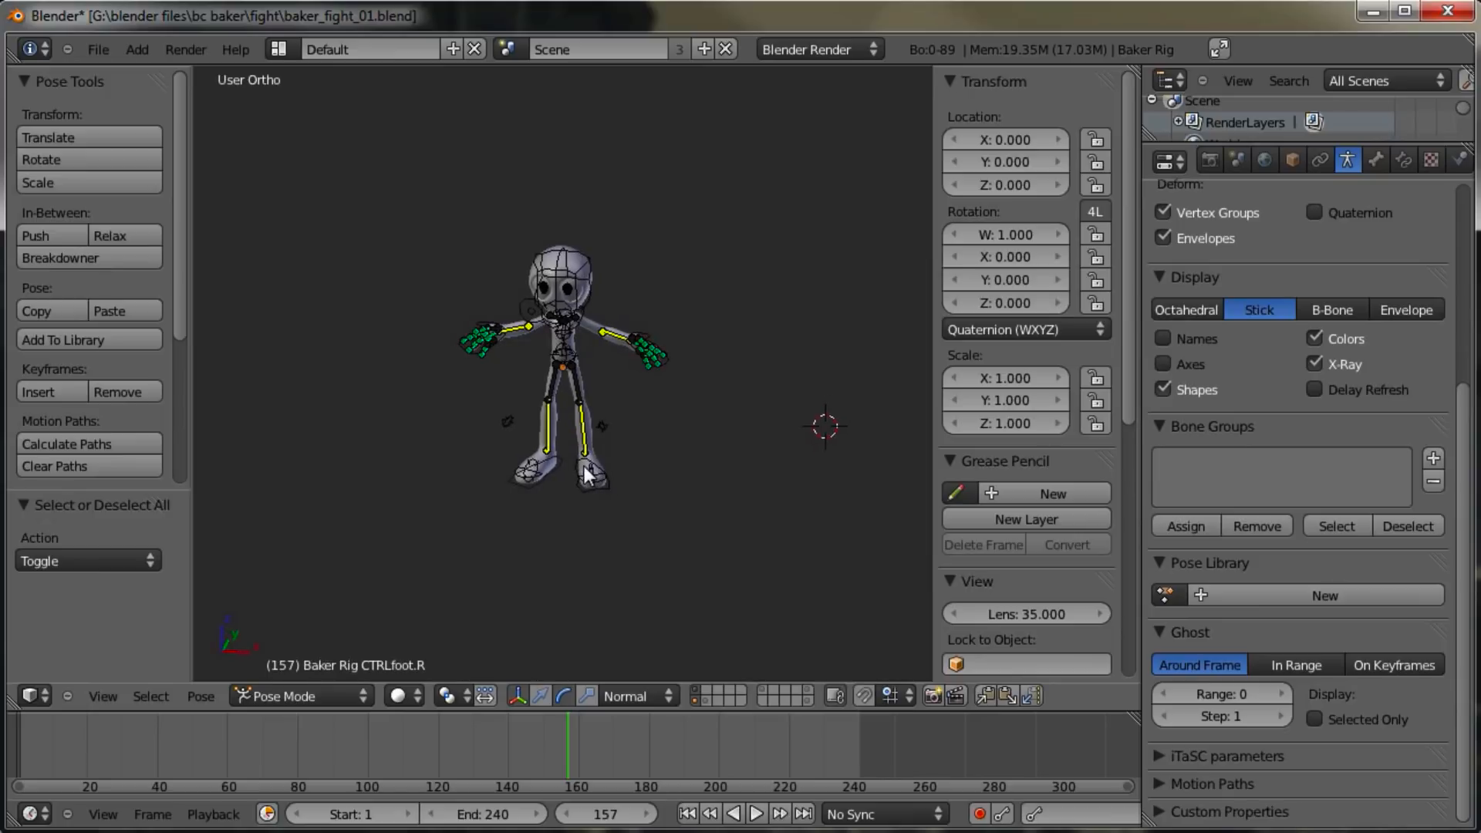
pyautogui.scroll(5, 567, 360)
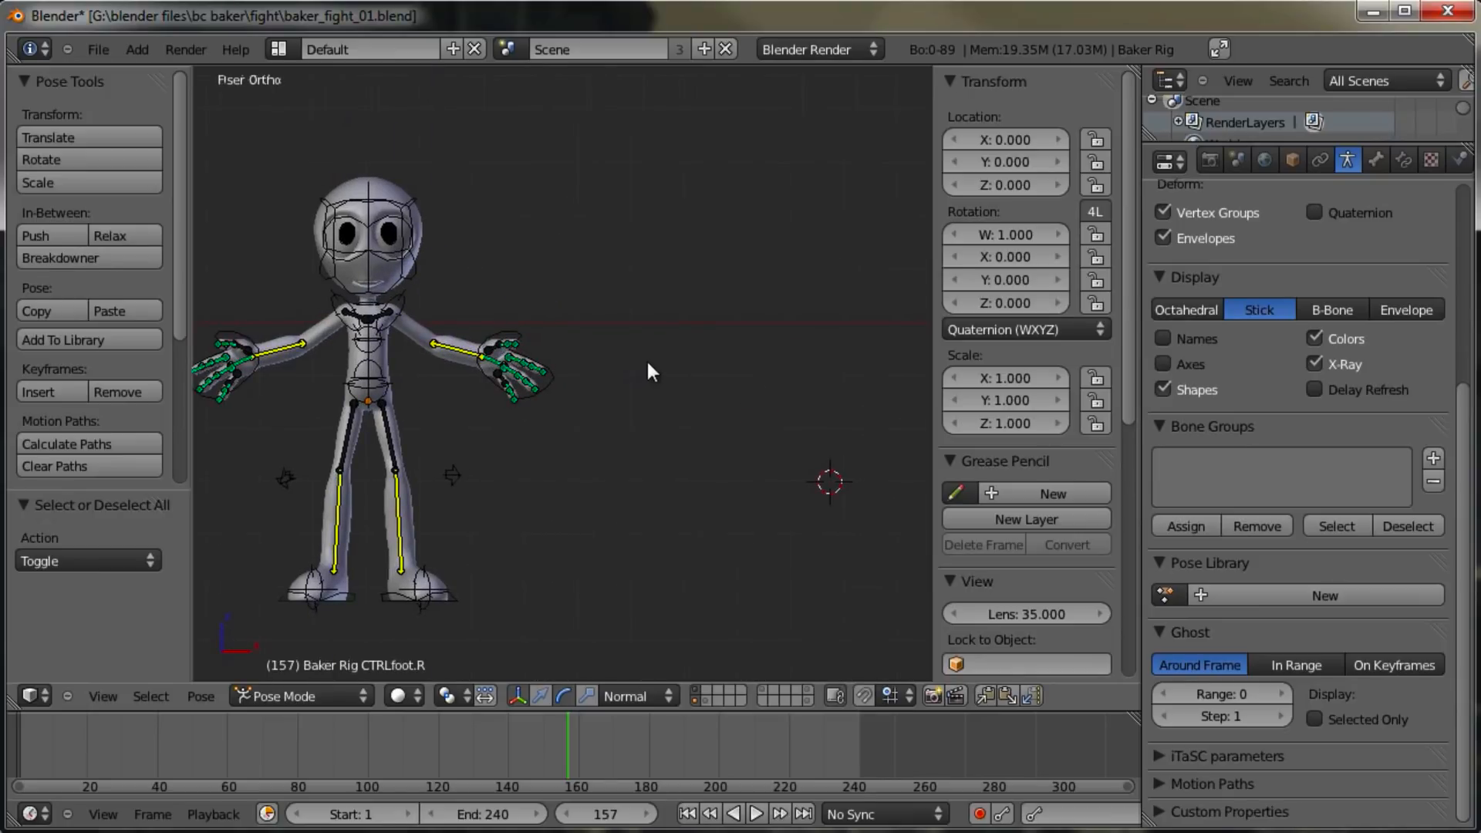
# Step: Add a mesh circle with 16 vertices at the 3D cursor beside the character
pyautogui.hotkey('shift', 's')
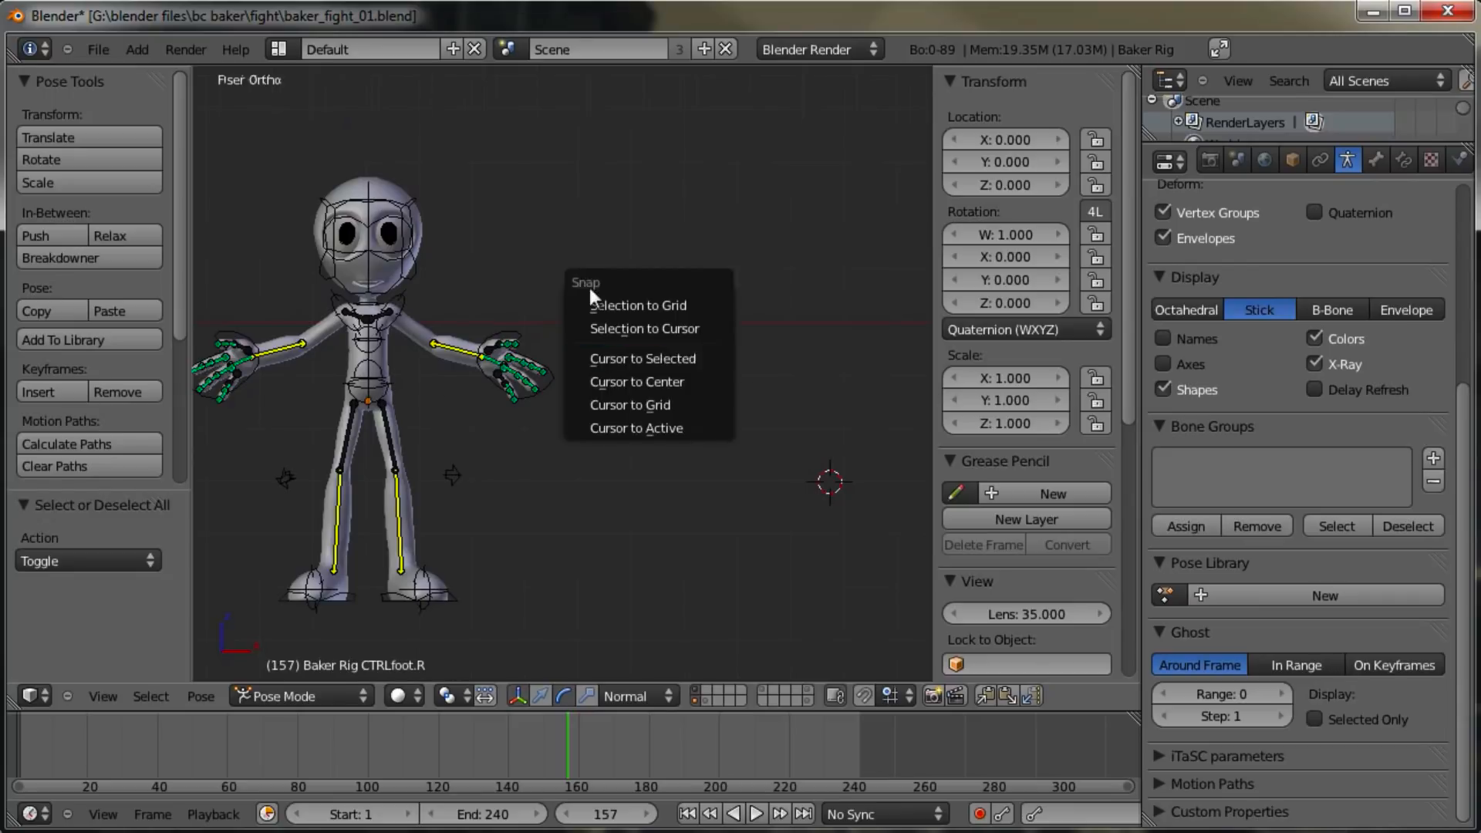
pyautogui.hotkey('shift', 'a')
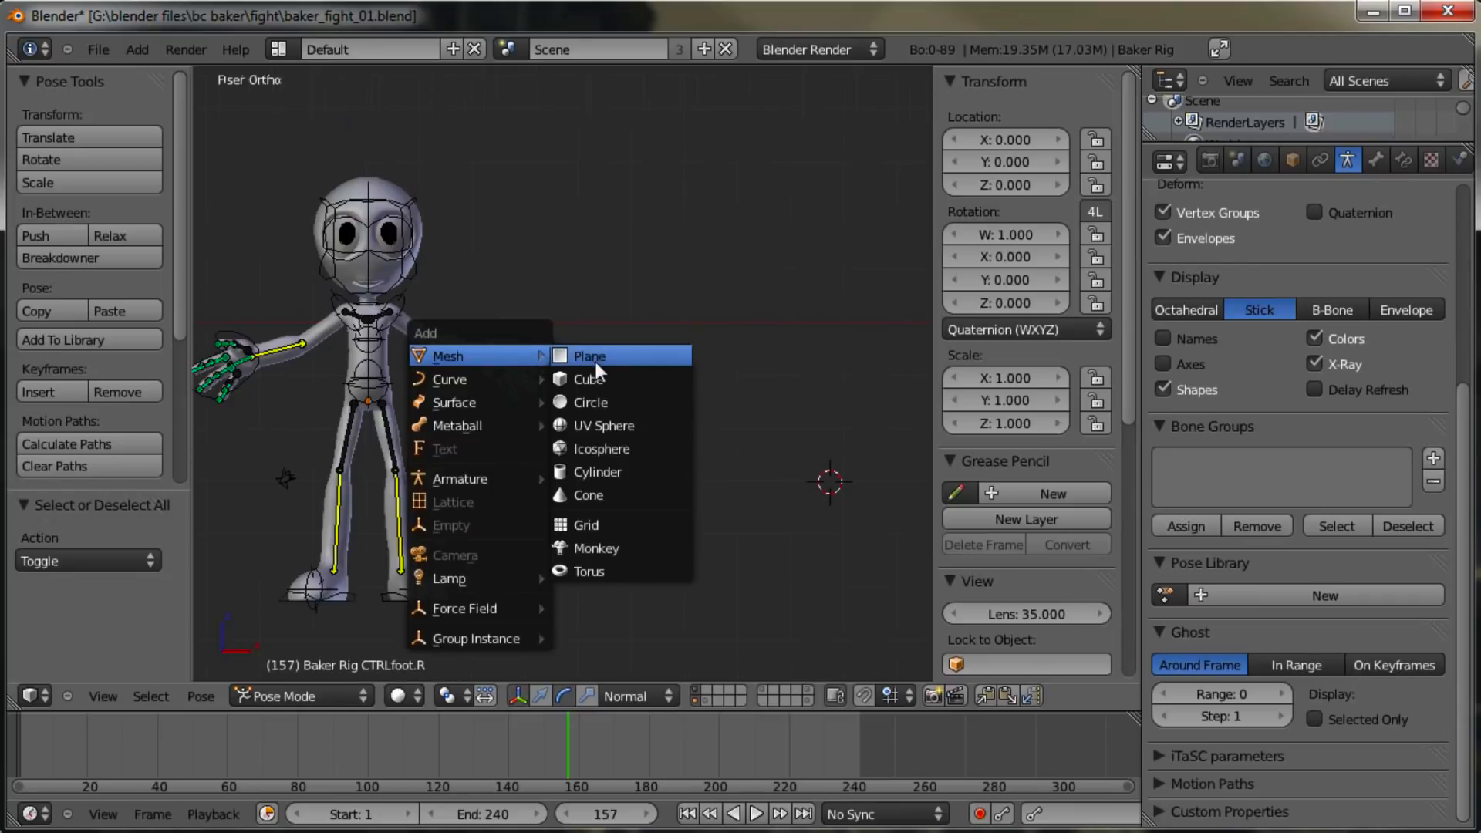
pyautogui.click(591, 396)
pyautogui.scroll(-2, 623, 369)
pyautogui.moveTo(622, 368); pyautogui.dragTo(642, 429, button='middle')
pyautogui.press('KP_7')
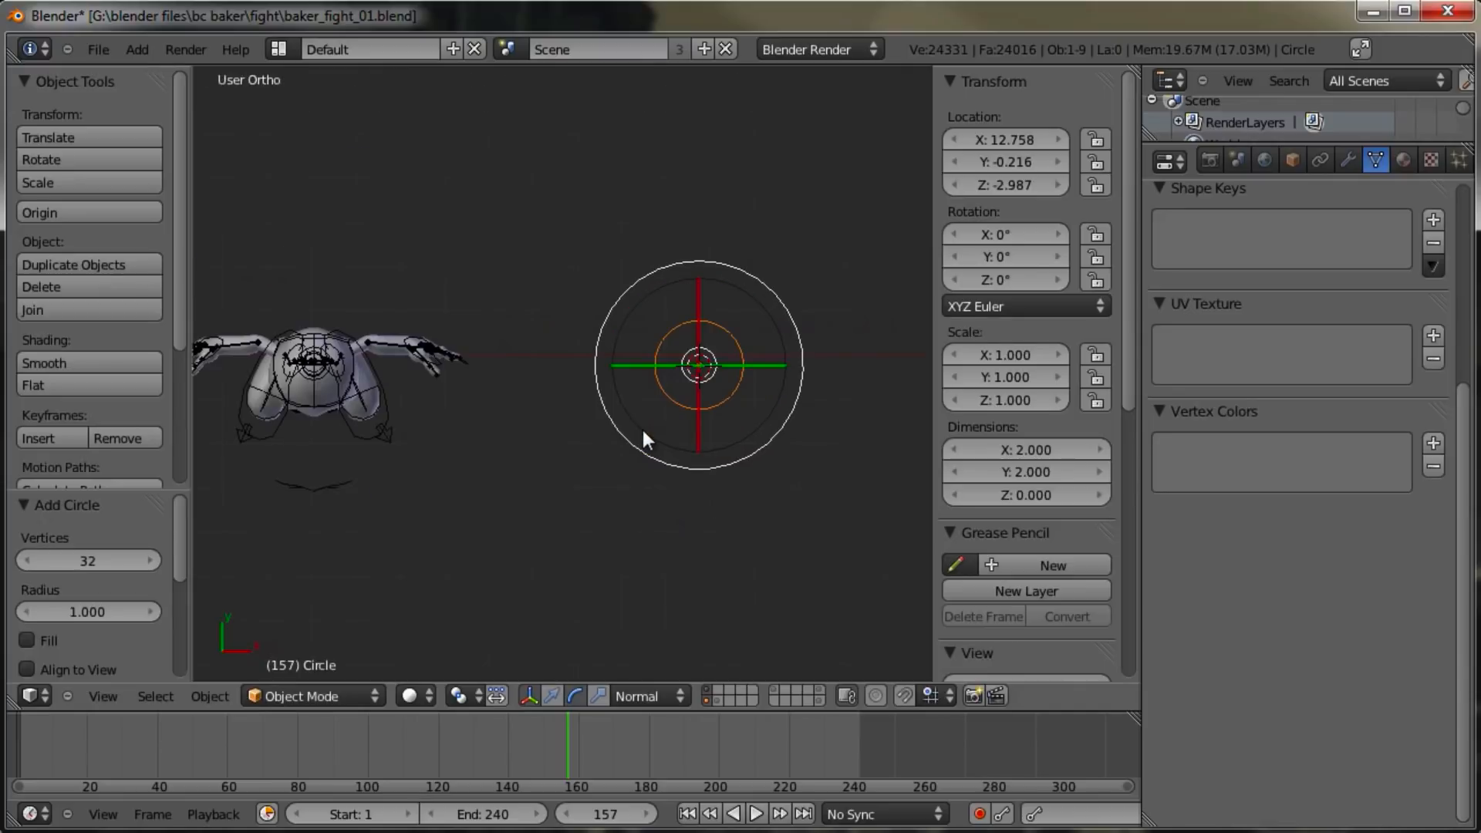
pyautogui.click(99, 560)
pyautogui.write('16')
pyautogui.press('Return')
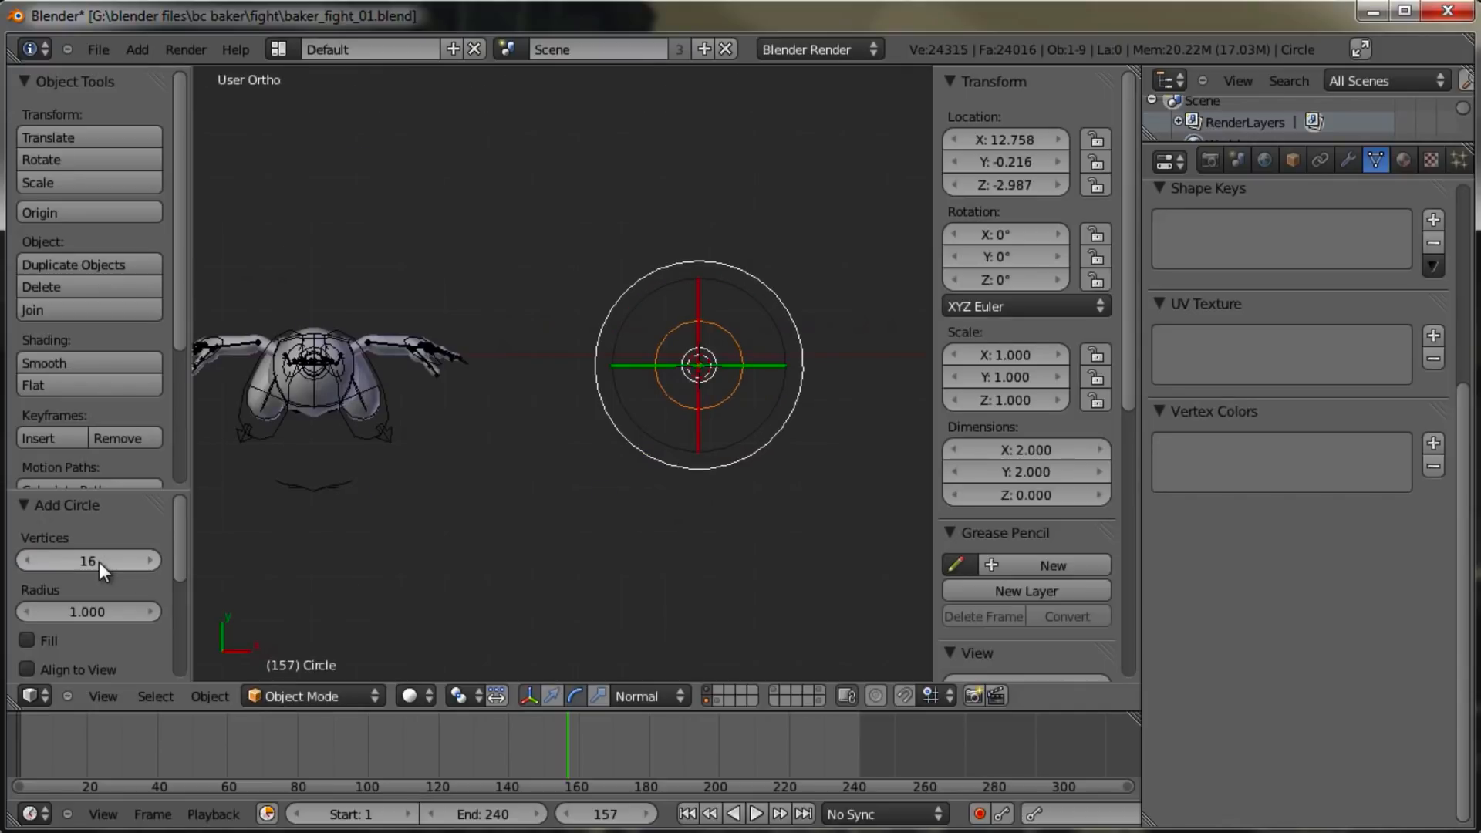
# Step: In Edit Mode, select the three vertices at each of the circle's two opposite ends along Y
pyautogui.press('KP_Decimal')
pyautogui.press('Tab')
pyautogui.press('KP_7')
pyautogui.press('a')
pyautogui.press('b')
pyautogui.moveTo(607, 325); pyautogui.dragTo(530, 389)
pyautogui.press('b')
pyautogui.moveTo(525, 524); pyautogui.dragTo(584, 564)
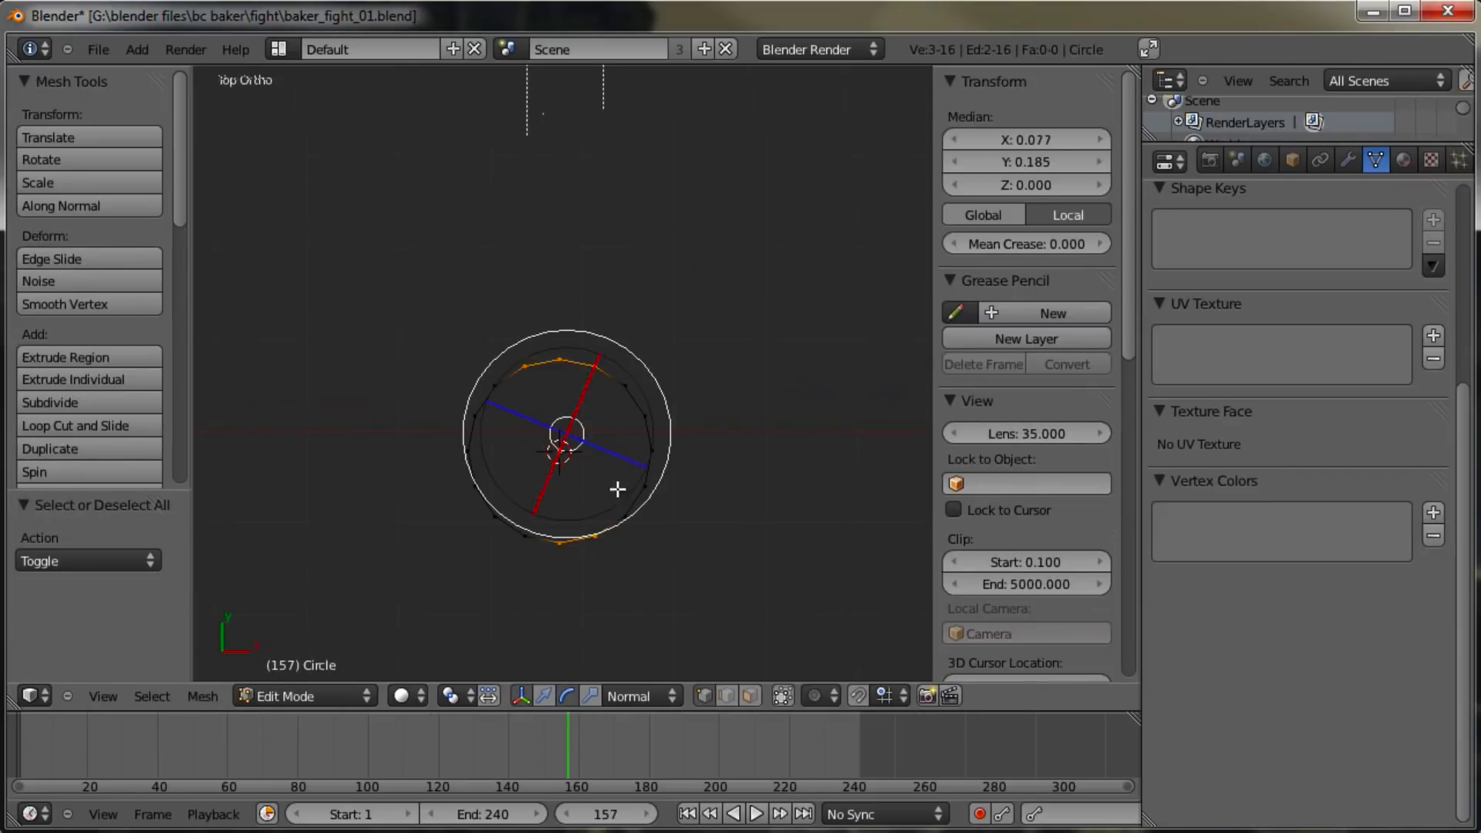
pyautogui.keyDown('shift'); pyautogui.rightClick(526, 535); pyautogui.keyUp('shift')
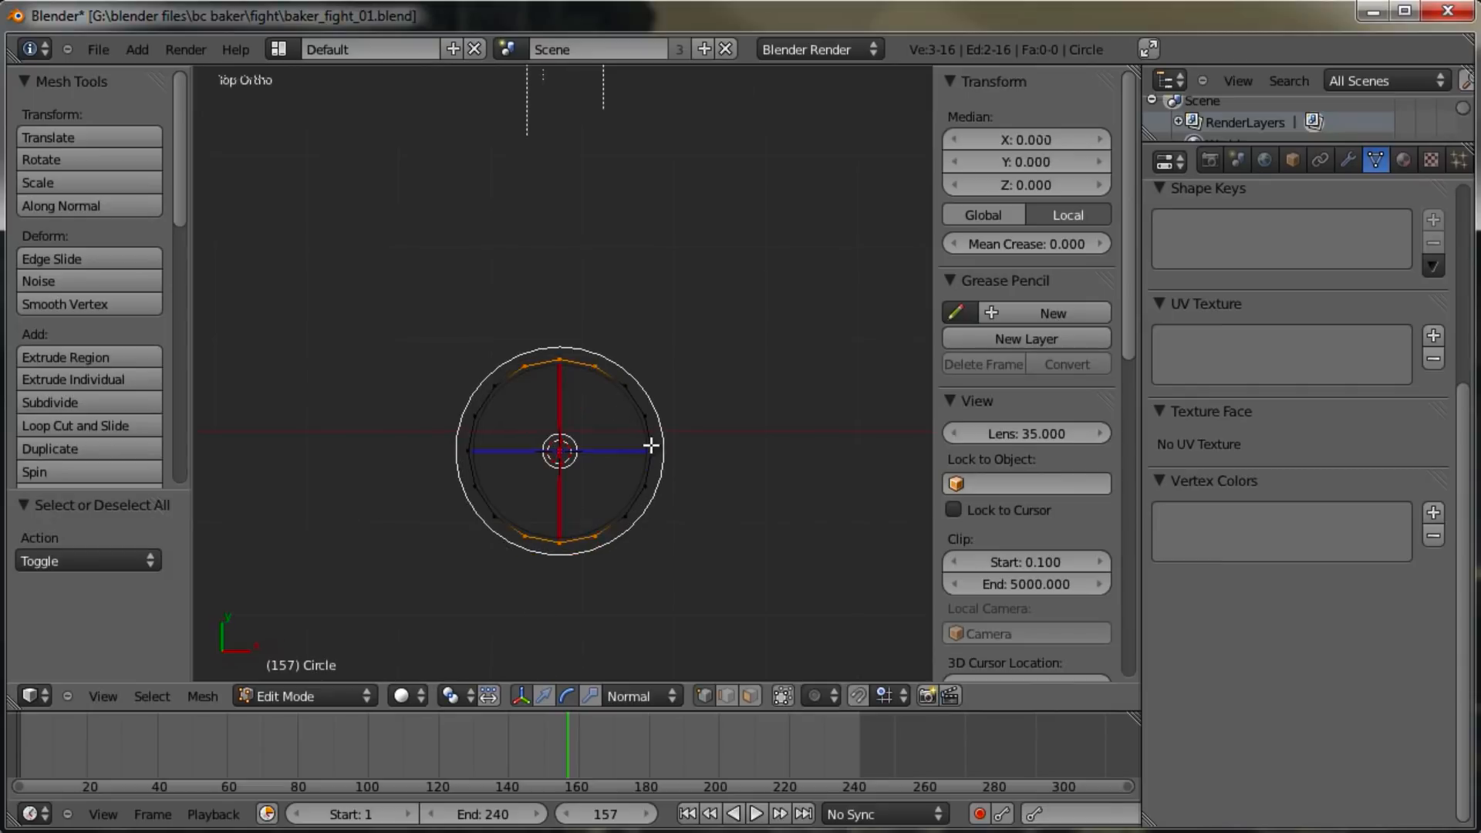
# Step: Extrude the selected edges in place and scale them about 1.64 along Y to form two arrow shafts
pyautogui.press('g')
pyautogui.rightClick(651, 445)
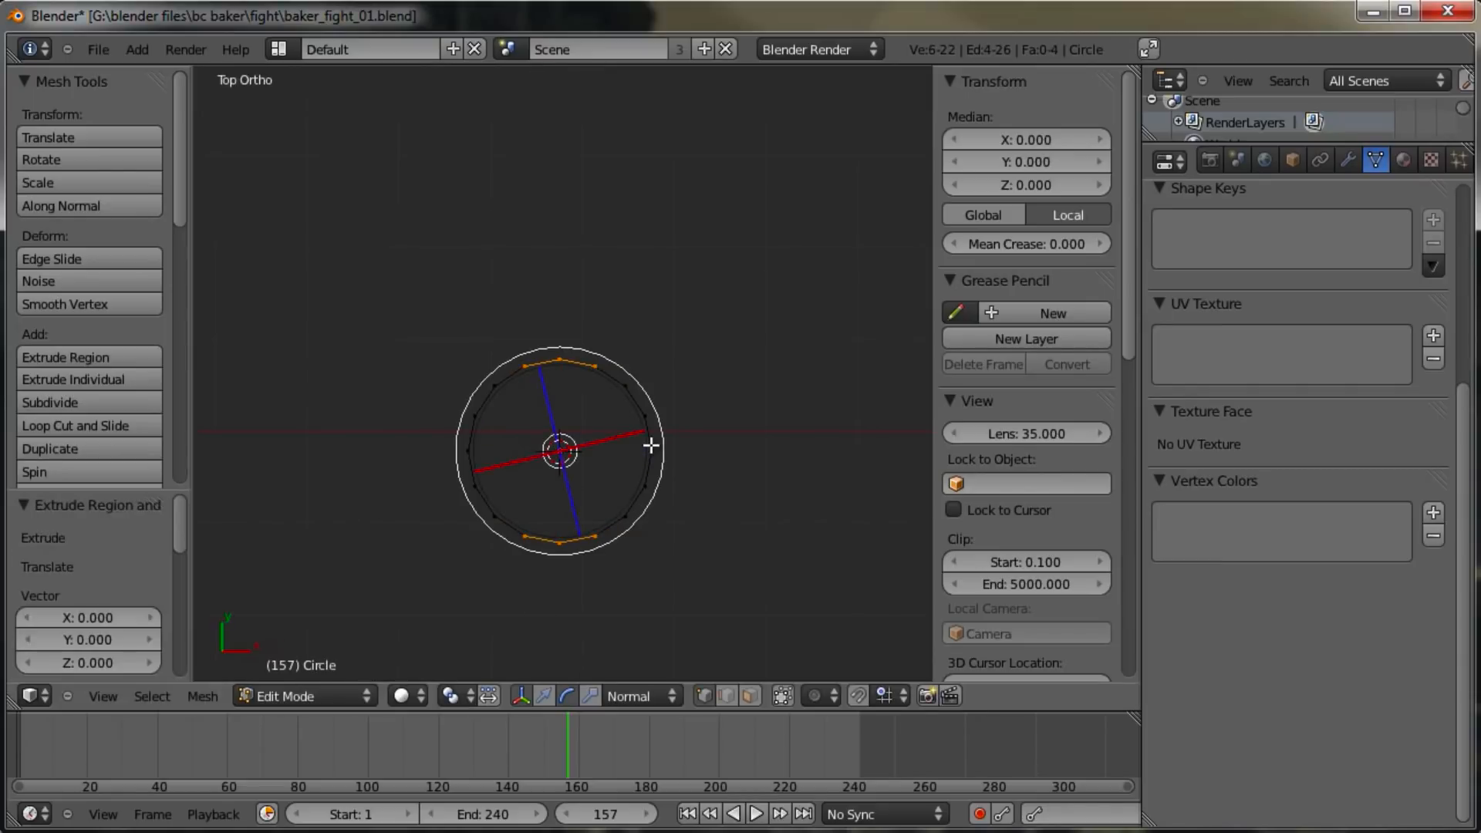
pyautogui.press('s')
pyautogui.press('y')
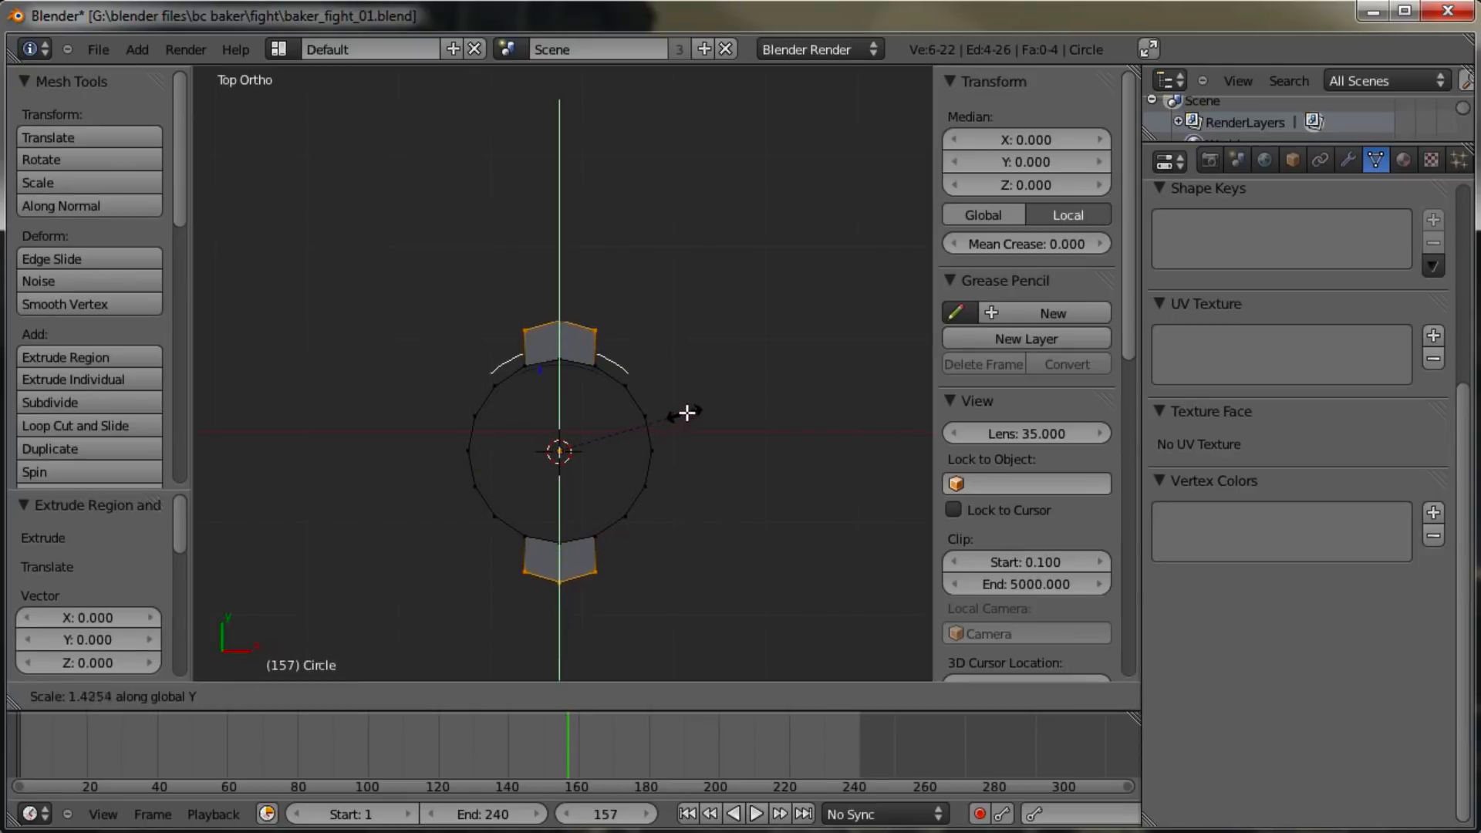
pyautogui.click(700, 396)
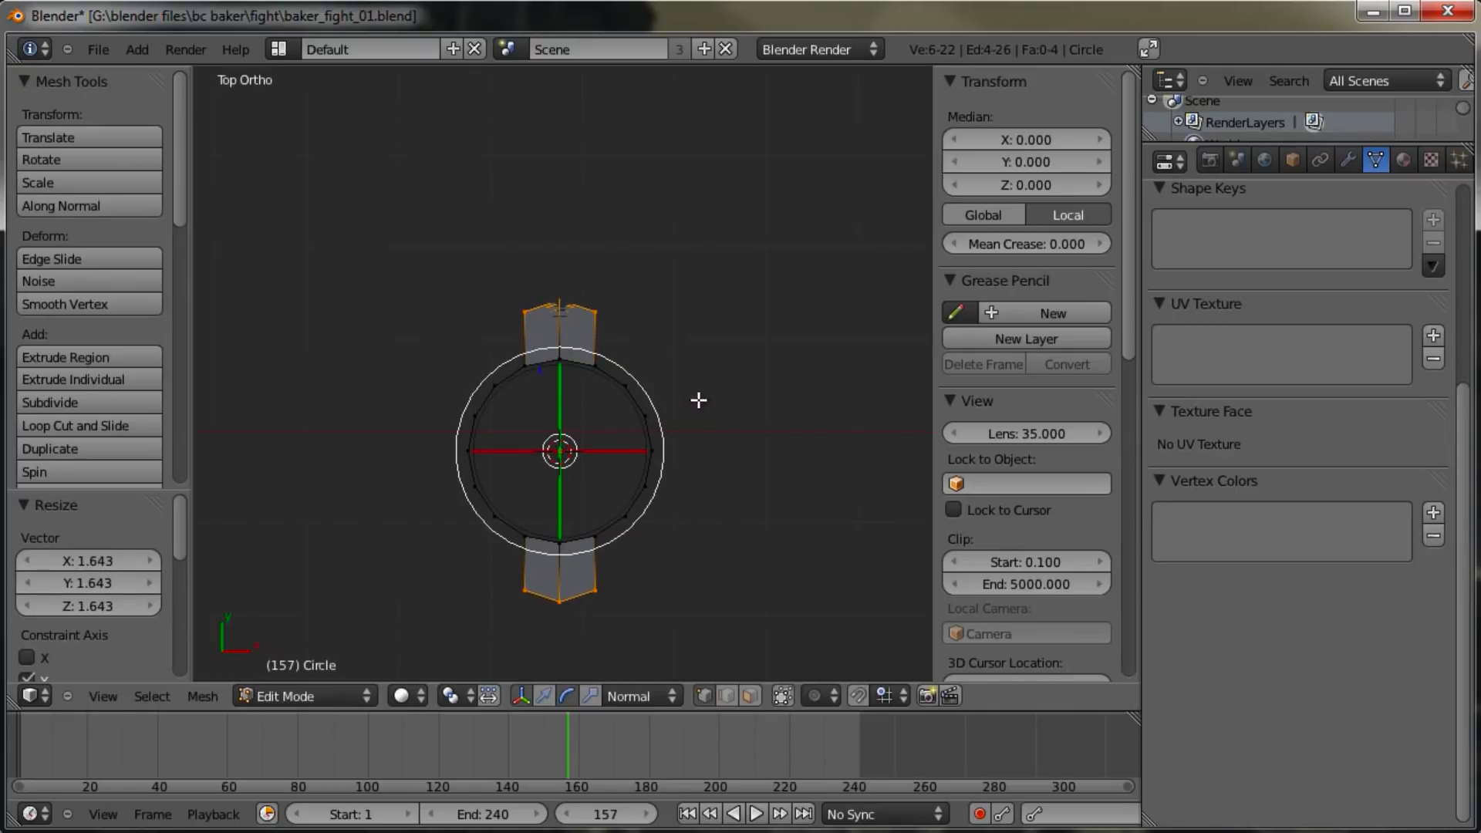
# Step: Extrude the shaft ends again, scaling them about 1.14 along Y and widening them about 1.62 along X
pyautogui.press('e')
pyautogui.rightClick(697, 400)
pyautogui.press('s')
pyautogui.press('y')
pyautogui.click(713, 383)
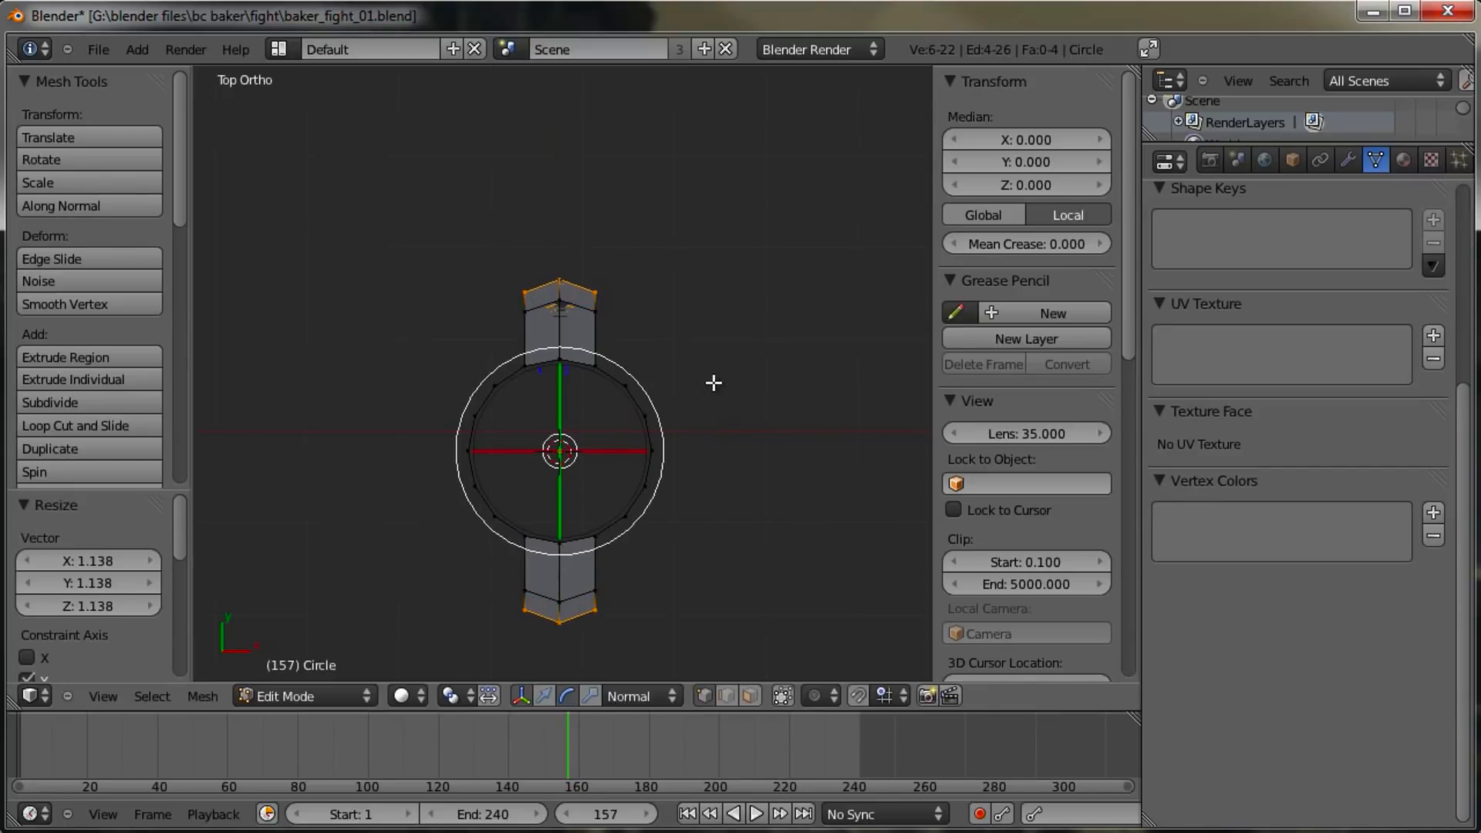
pyautogui.press('s')
pyautogui.press('x')
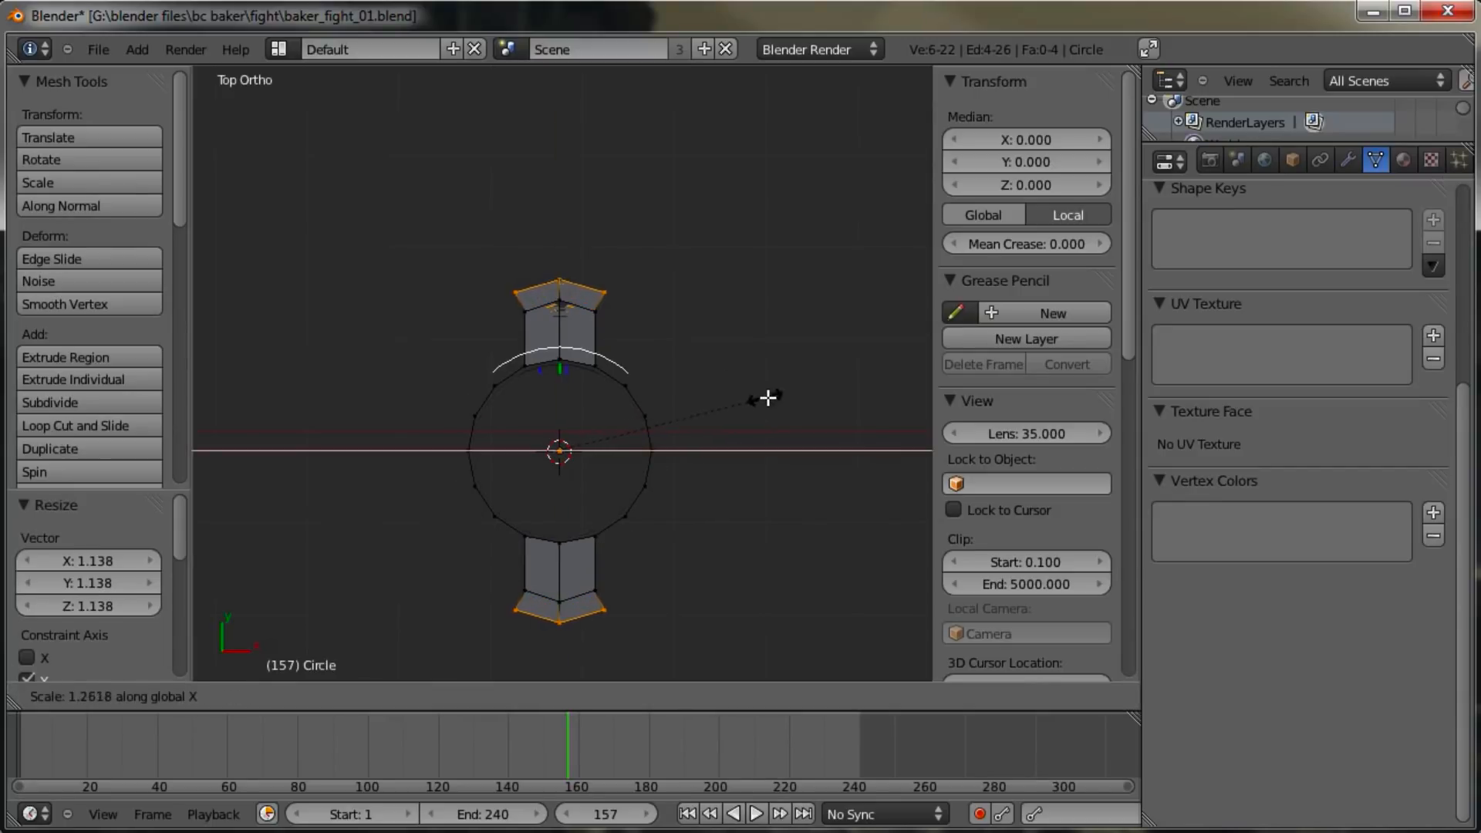
pyautogui.click(825, 402)
# Step: Exclude the two centre tip vertices and scale the four outer corners about 0.89 along Y to form arrowheads
pyautogui.keyDown('shift'); pyautogui.rightClick(560, 278); pyautogui.keyUp('shift')
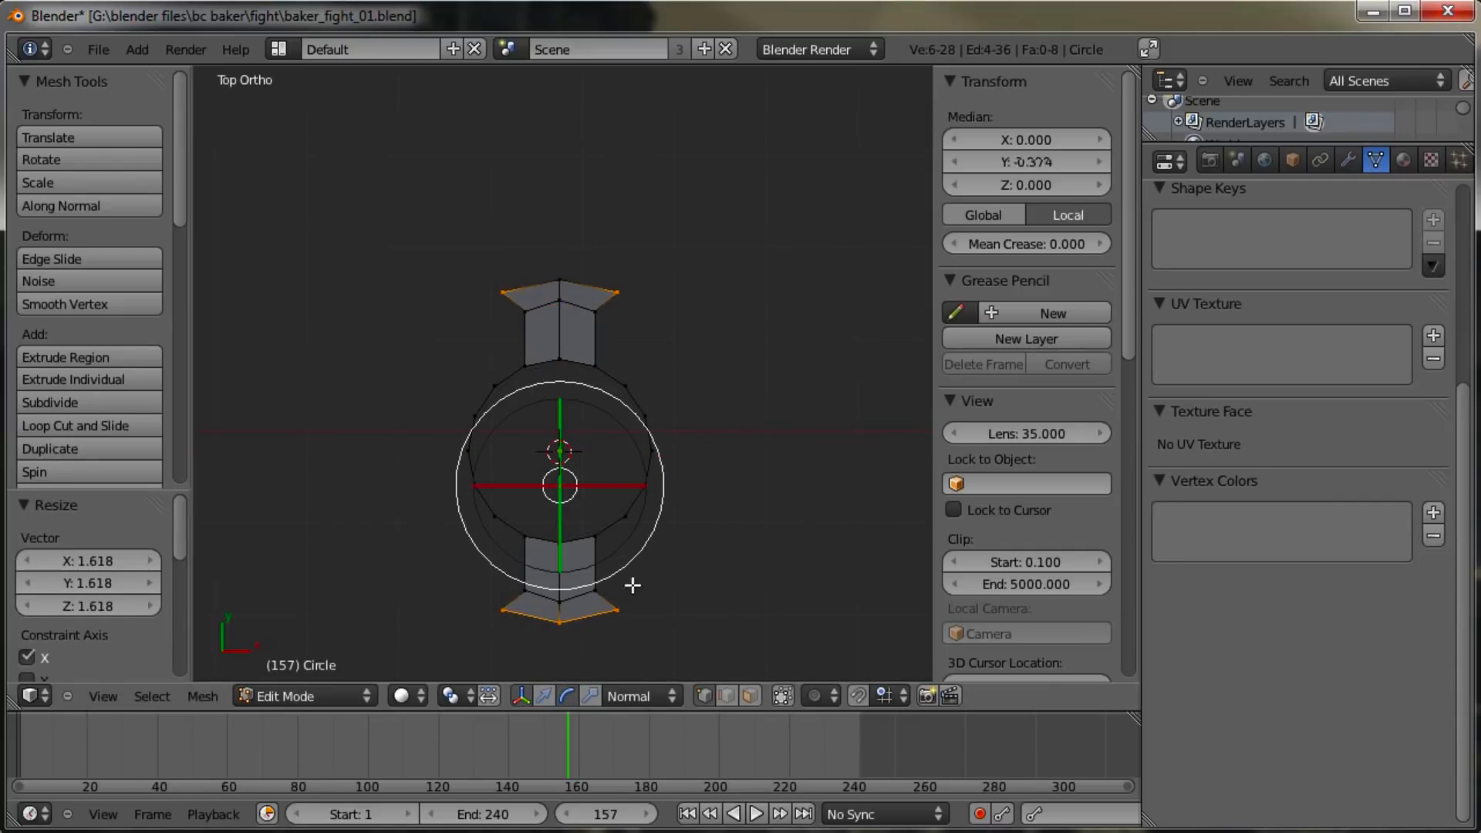
pyautogui.keyDown('shift'); pyautogui.rightClick(554, 627); pyautogui.keyUp('shift')
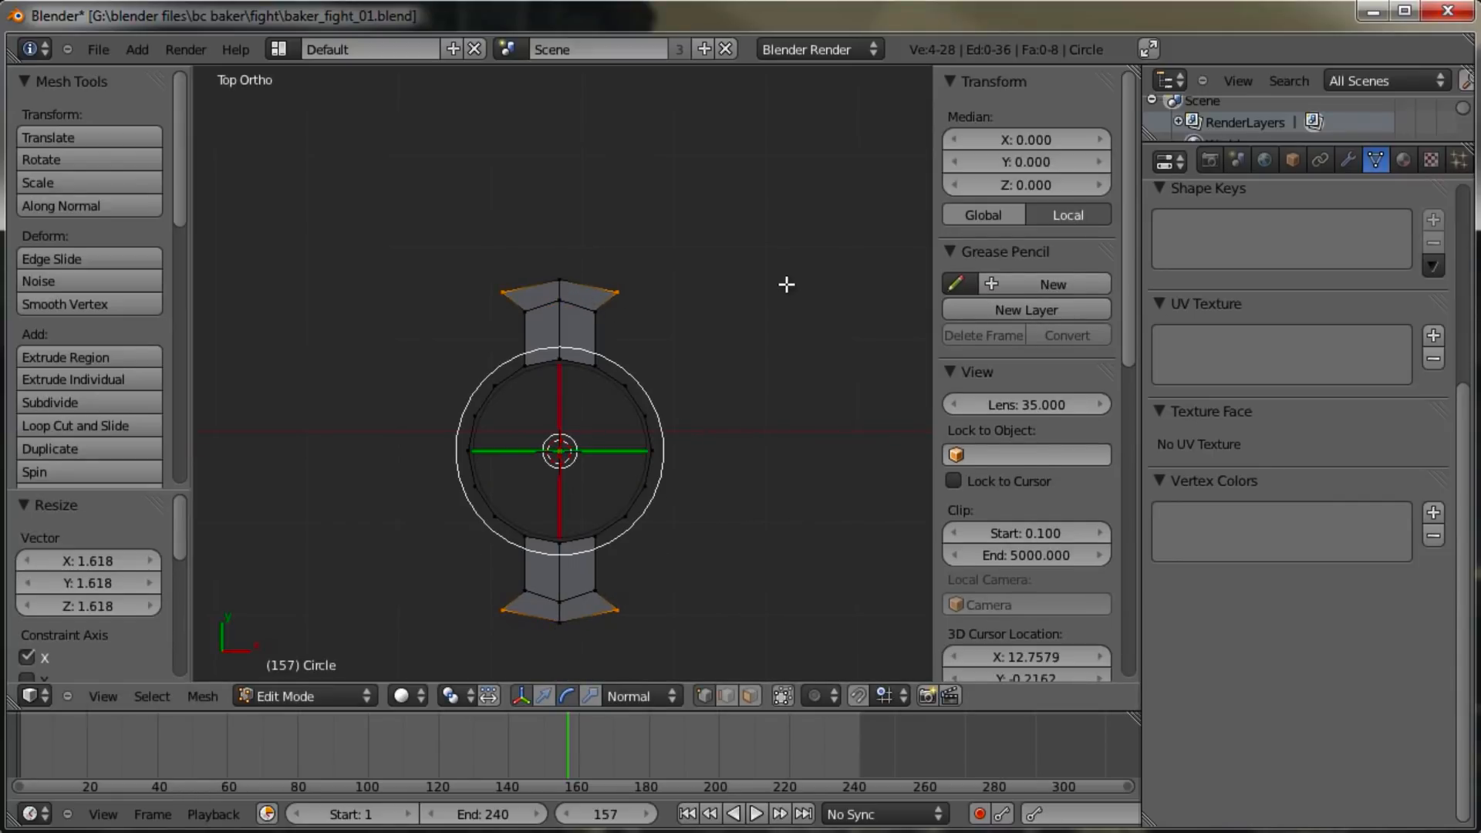
pyautogui.press('s')
pyautogui.press('y')
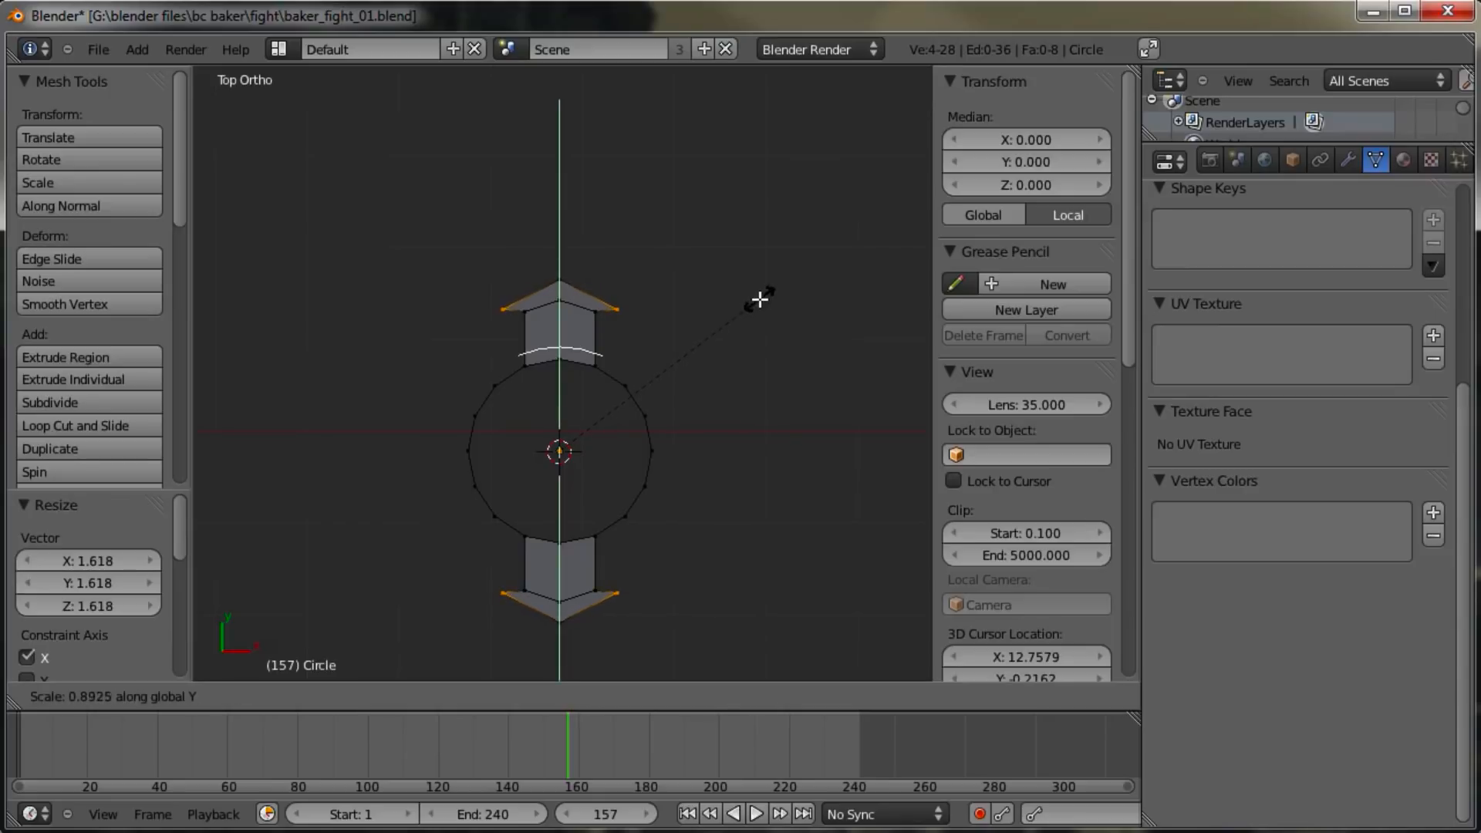
pyautogui.click(759, 301)
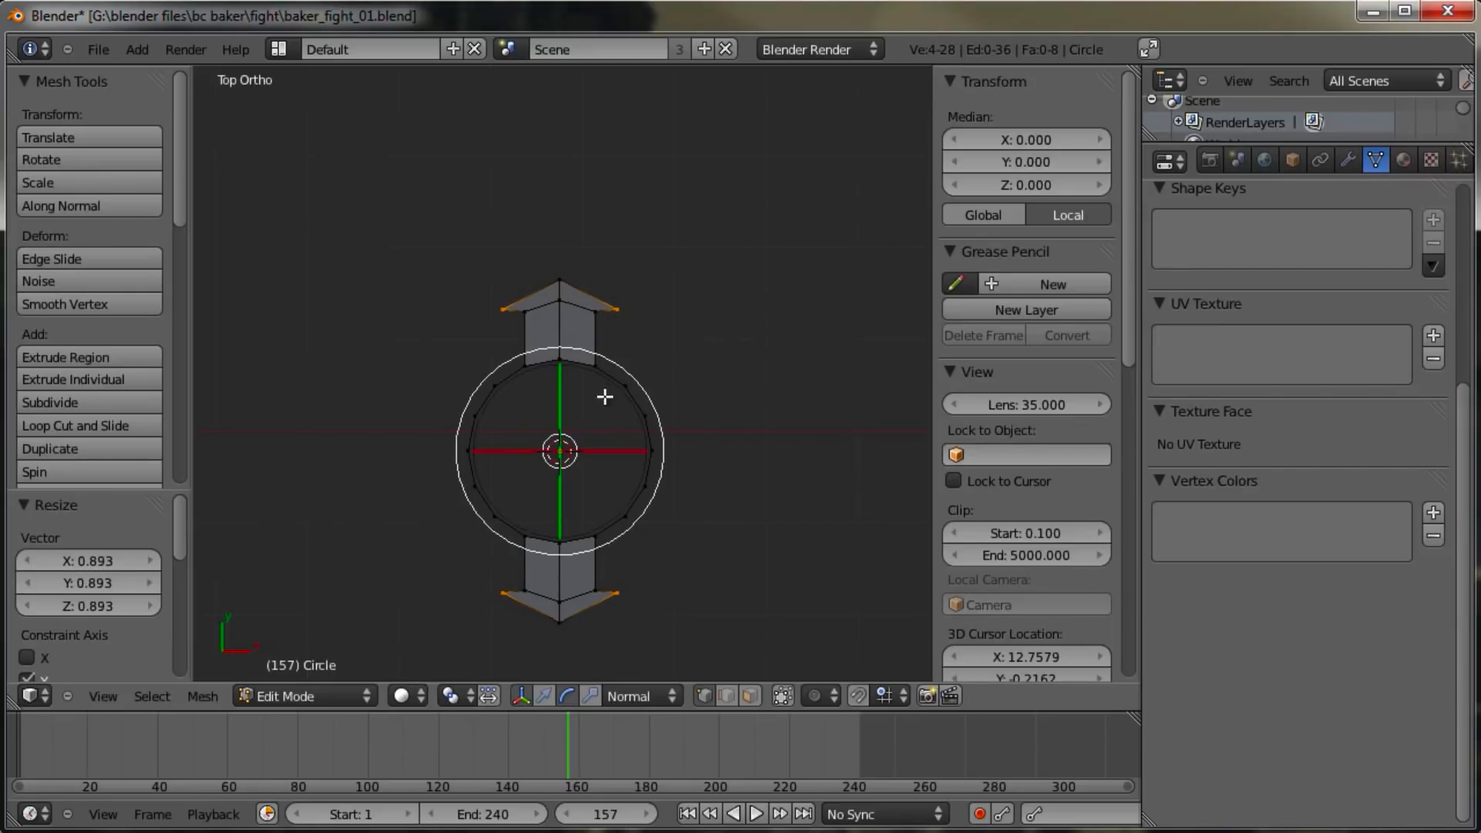
# Step: Delete the inner centre vertices of both arrows so only the outline of the shape is left
pyautogui.scroll(3, 591, 350)
pyautogui.rightClick(562, 275)
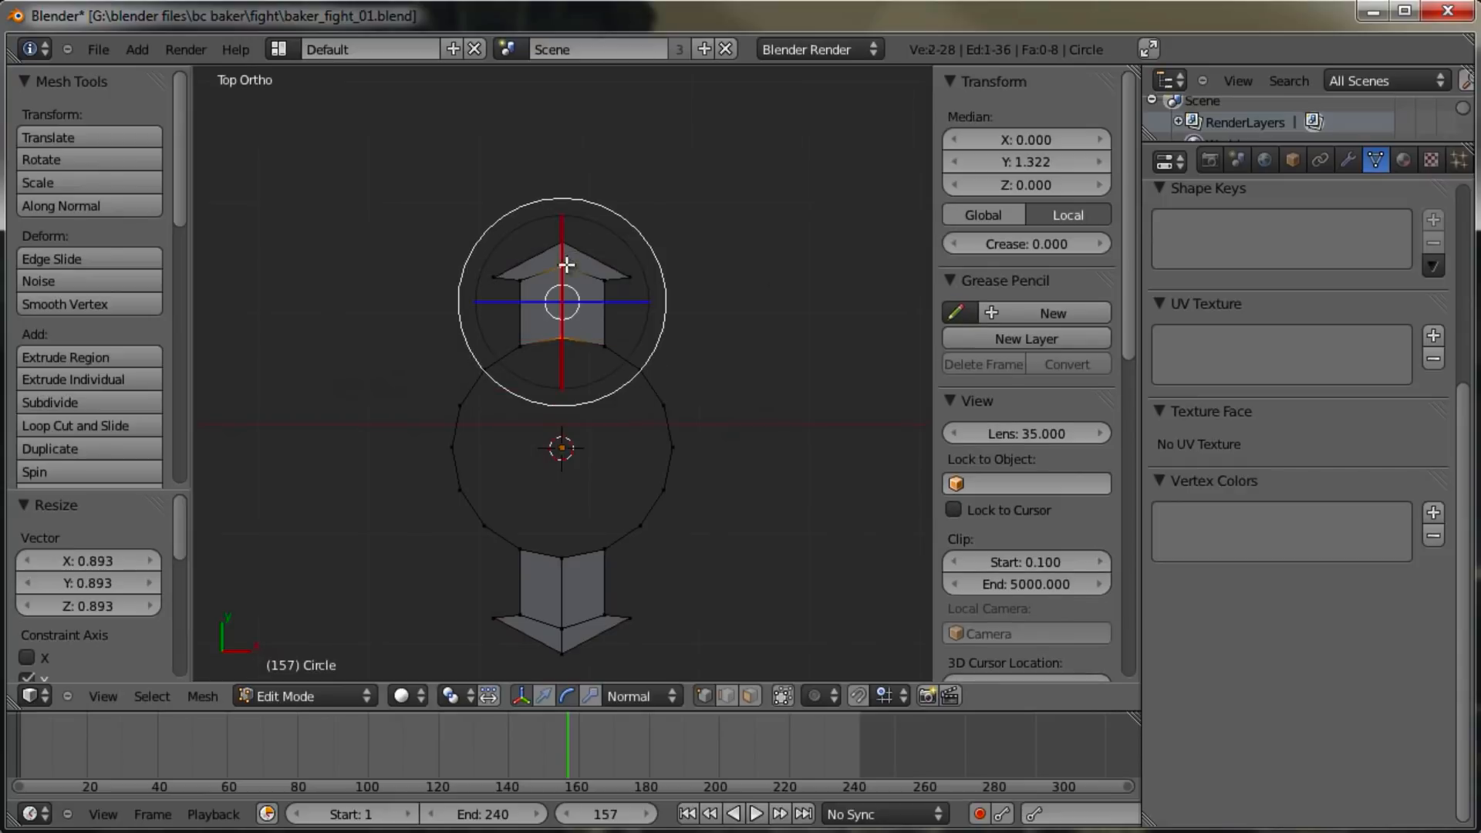
pyautogui.press('x')
pyautogui.click(603, 322)
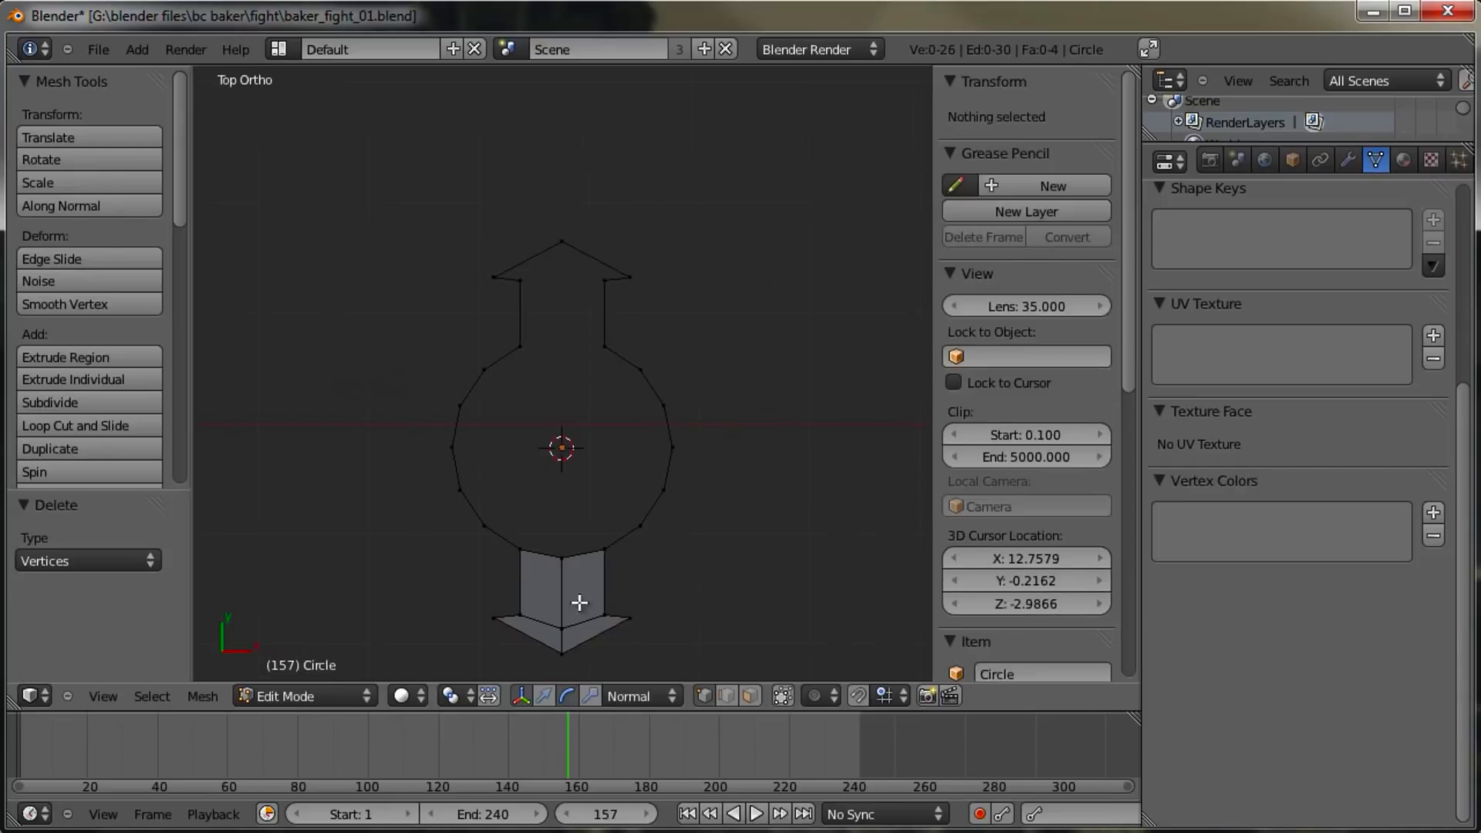
pyautogui.rightClick(564, 625)
pyautogui.press('x')
pyautogui.click(540, 599)
pyautogui.rightClick(565, 561)
pyautogui.press('x')
pyautogui.click(567, 566)
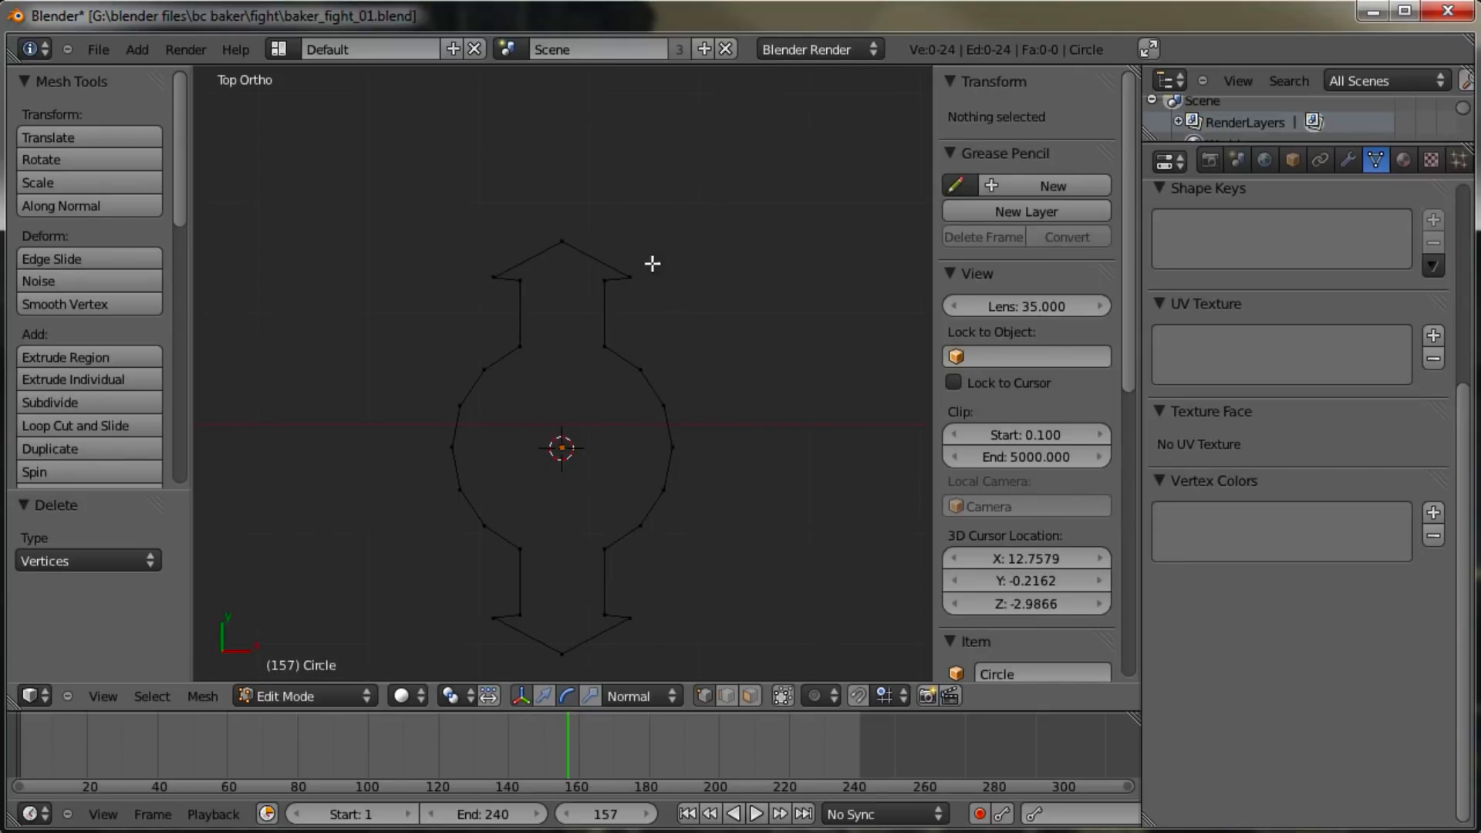
# Step: Select all vertices of both arrow outlines, leaving the remaining circle vertices unselected
pyautogui.press('c')
pyautogui.moveTo(497, 264)
pyautogui.mouseDown()
pyautogui.moveTo(605, 265)
pyautogui.moveTo(578, 321)
pyautogui.moveTo(541, 324)
pyautogui.mouseUp()
pyautogui.rightClick(541, 324)
pyautogui.press('c')
pyautogui.moveTo(628, 586)
pyautogui.mouseDown()
pyautogui.moveTo(545, 628)
pyautogui.moveTo(545, 601)
pyautogui.moveTo(577, 567)
pyautogui.moveTo(552, 562)
pyautogui.mouseUp()
pyautogui.rightClick(545, 562)
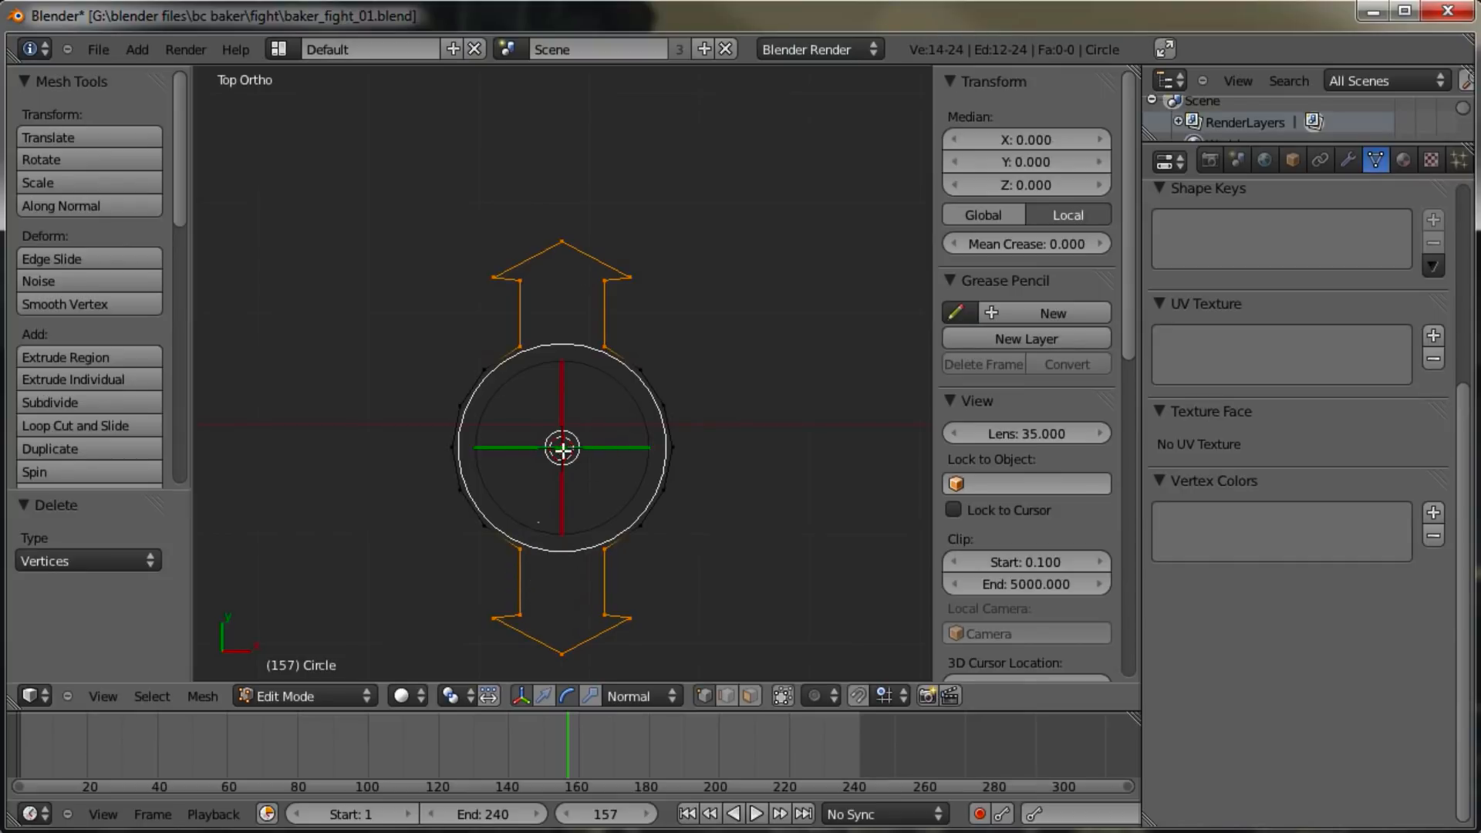
# Step: Snap the 3D cursor to the selected arrows and set the pivot point to 3D Cursor
pyautogui.hotkey('shift', 's')
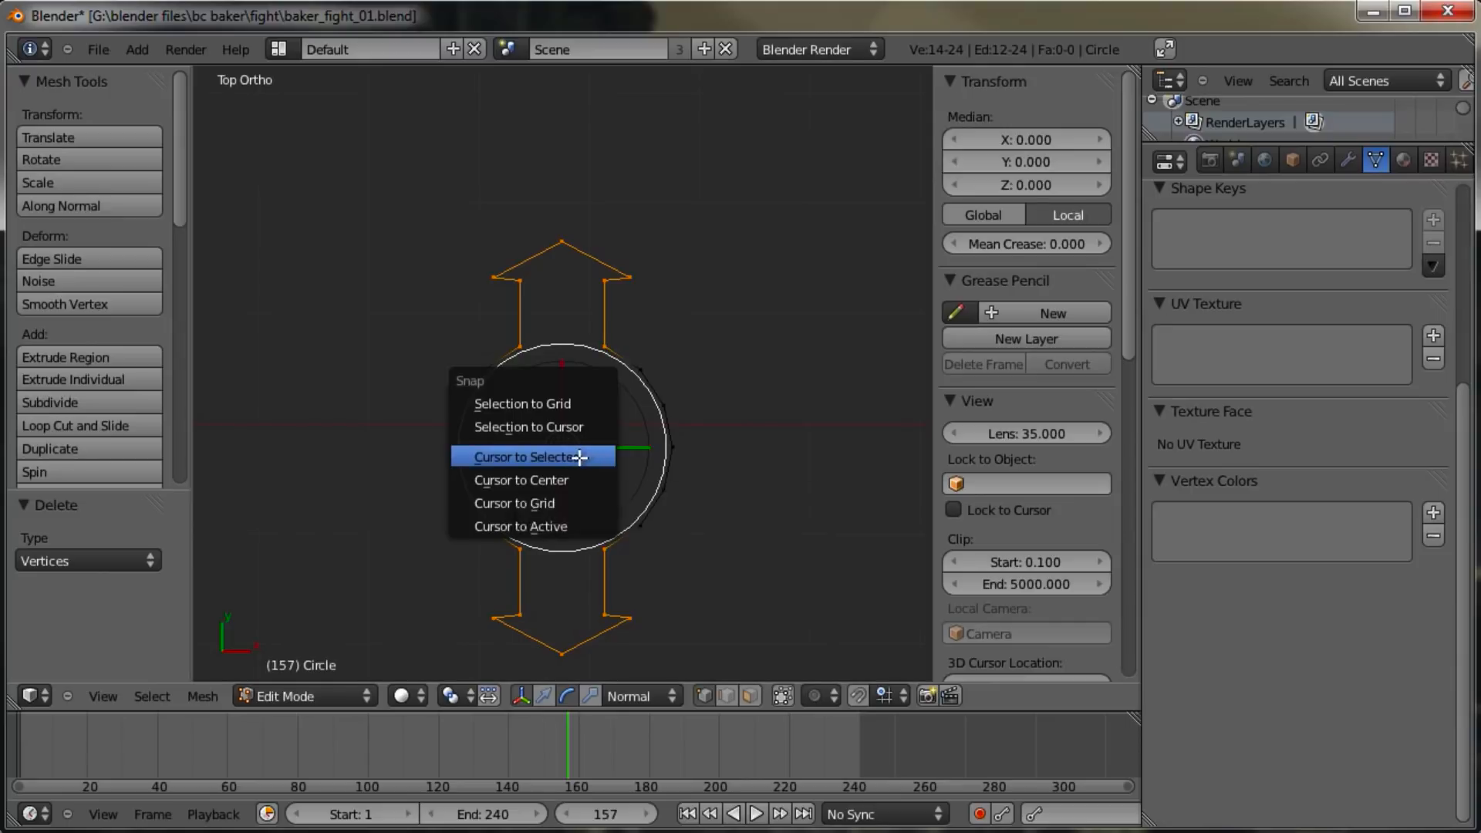
pyautogui.click(579, 457)
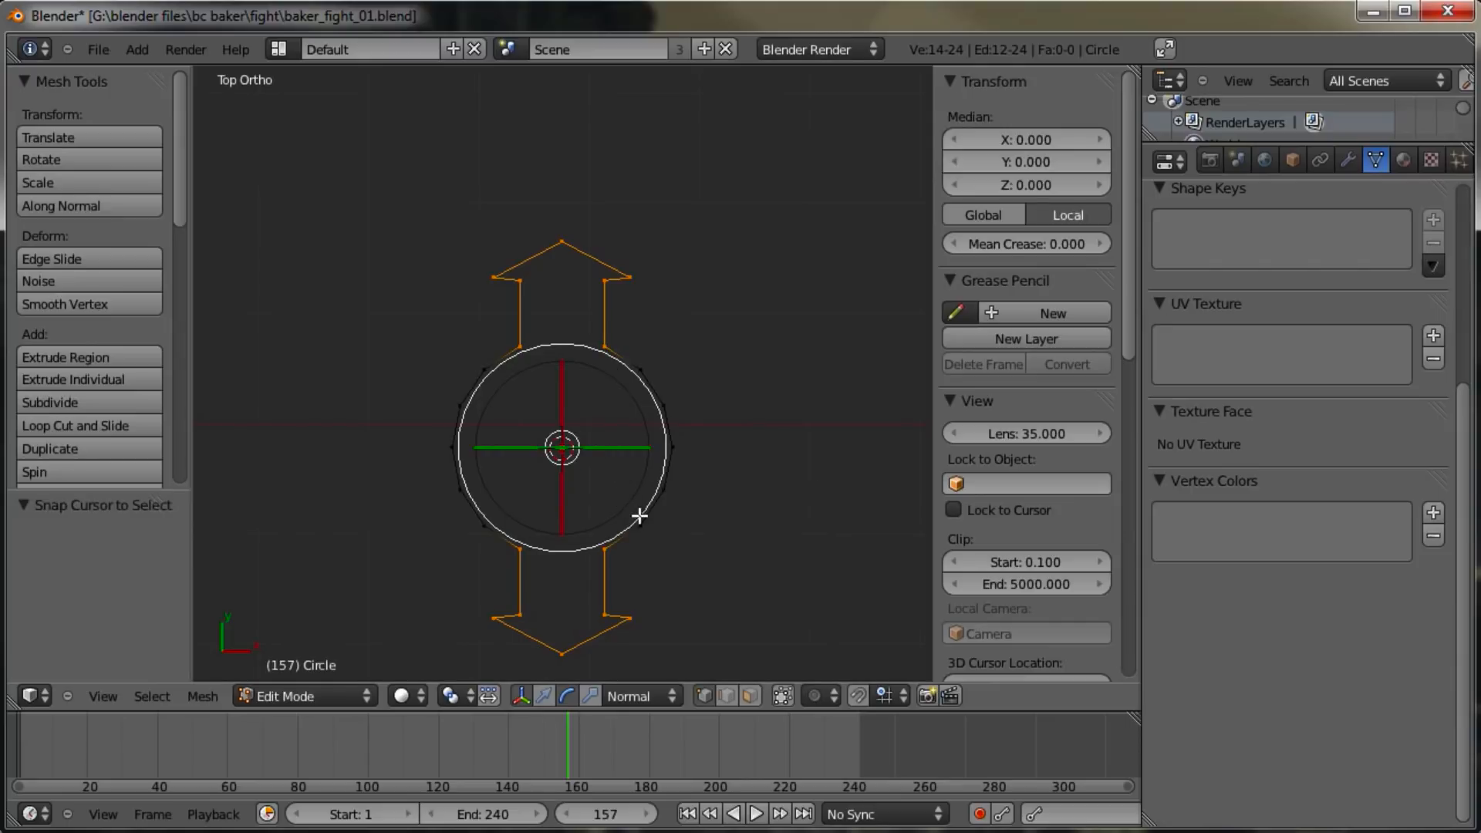
pyautogui.click(464, 693)
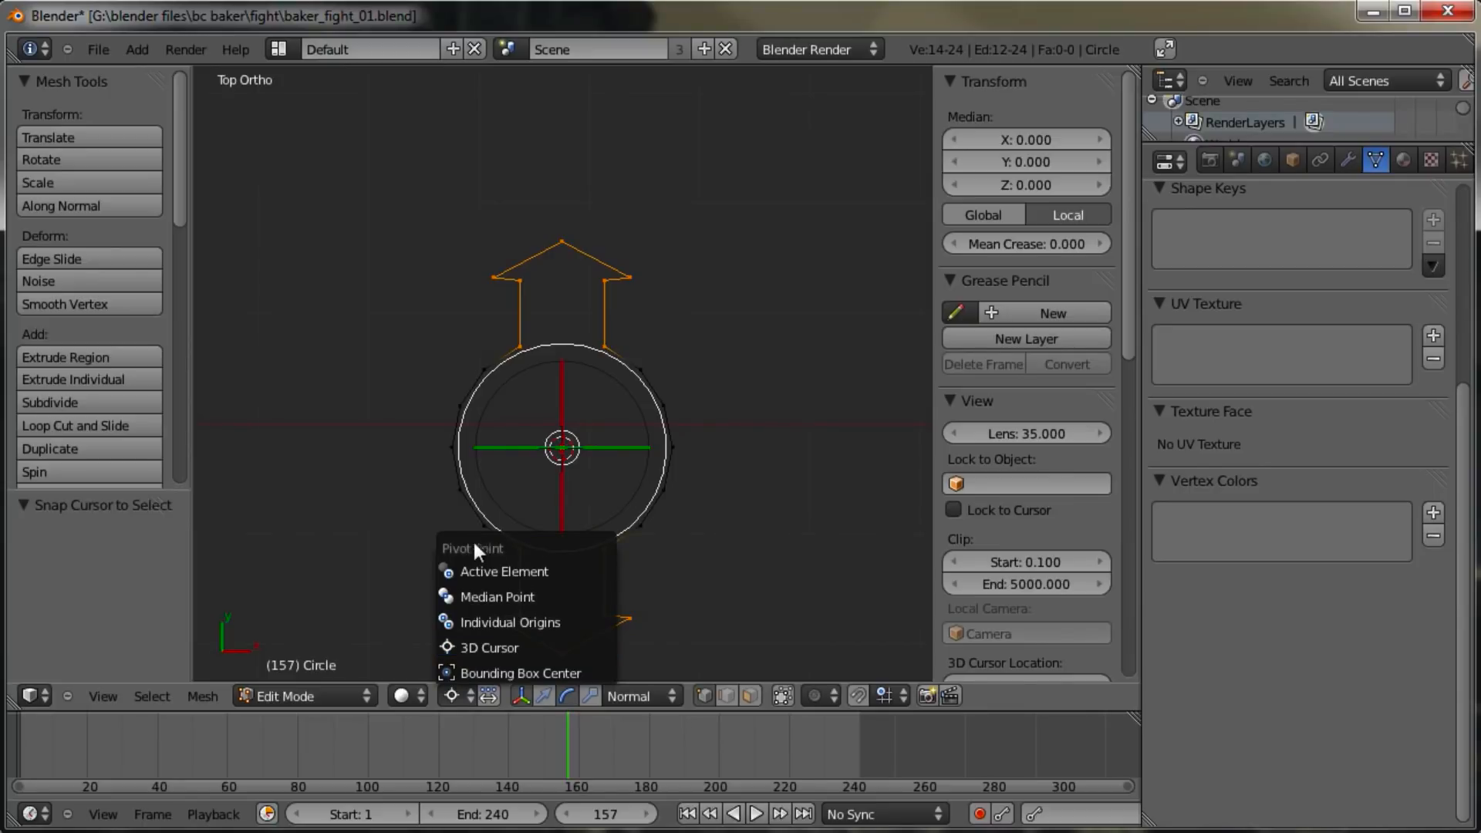
pyautogui.click(464, 649)
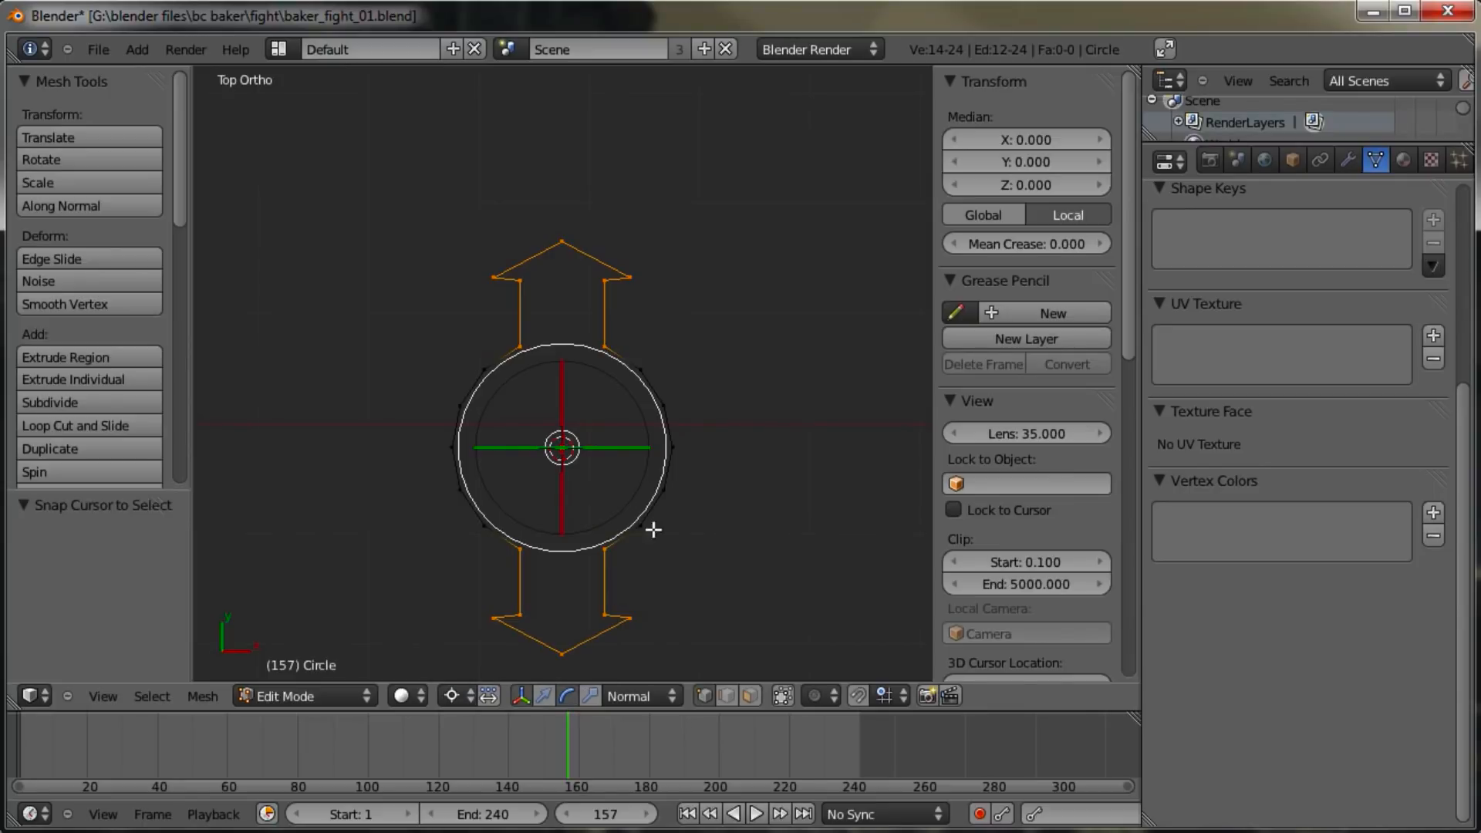
# Step: Duplicate the two arrow outlines in place and rotate the copy 90° about the 3D cursor to form a four-way arrow shape
pyautogui.press('g')
pyautogui.rightClick(740, 348)
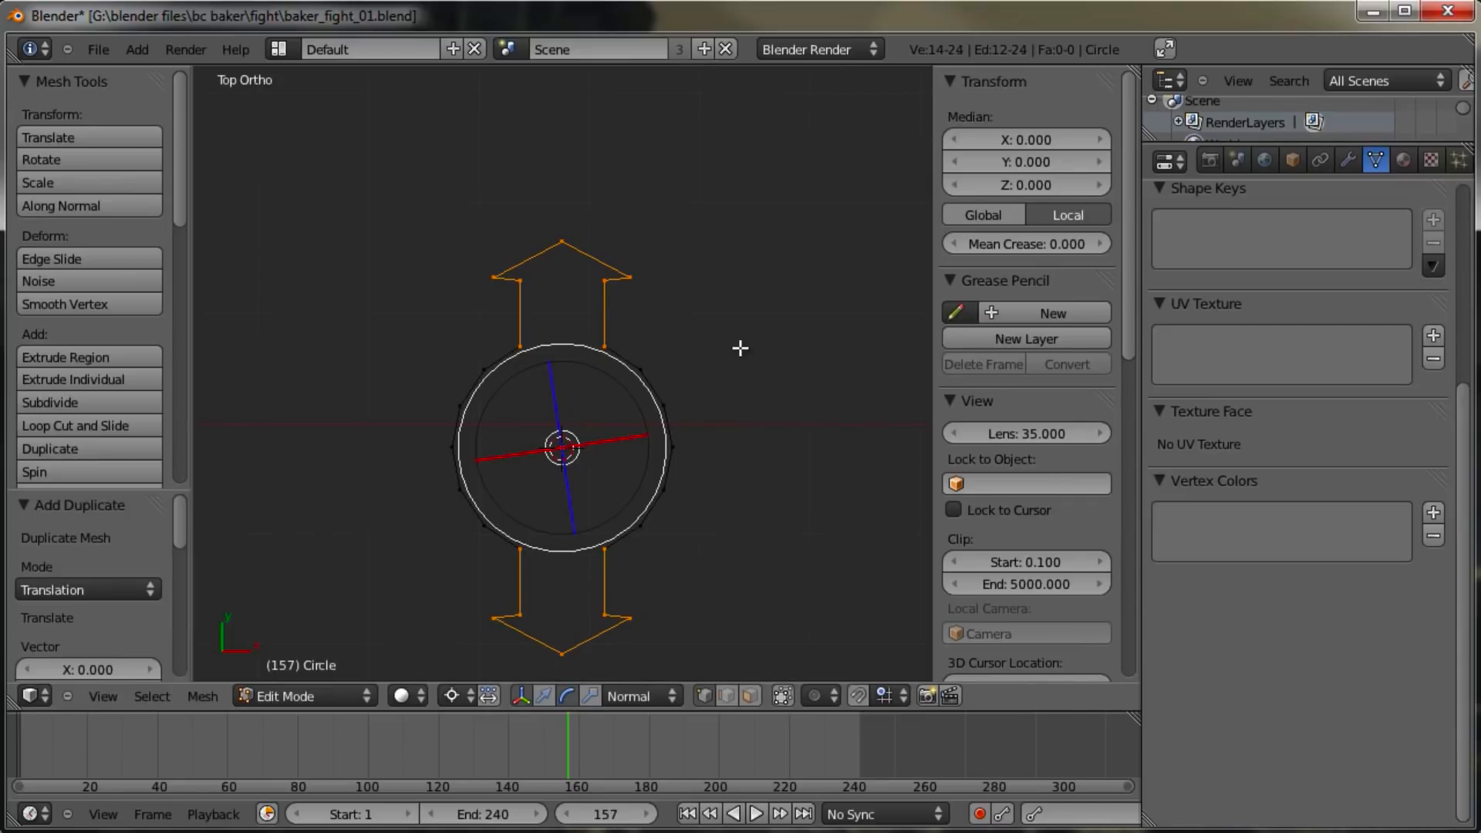
pyautogui.write('r180')
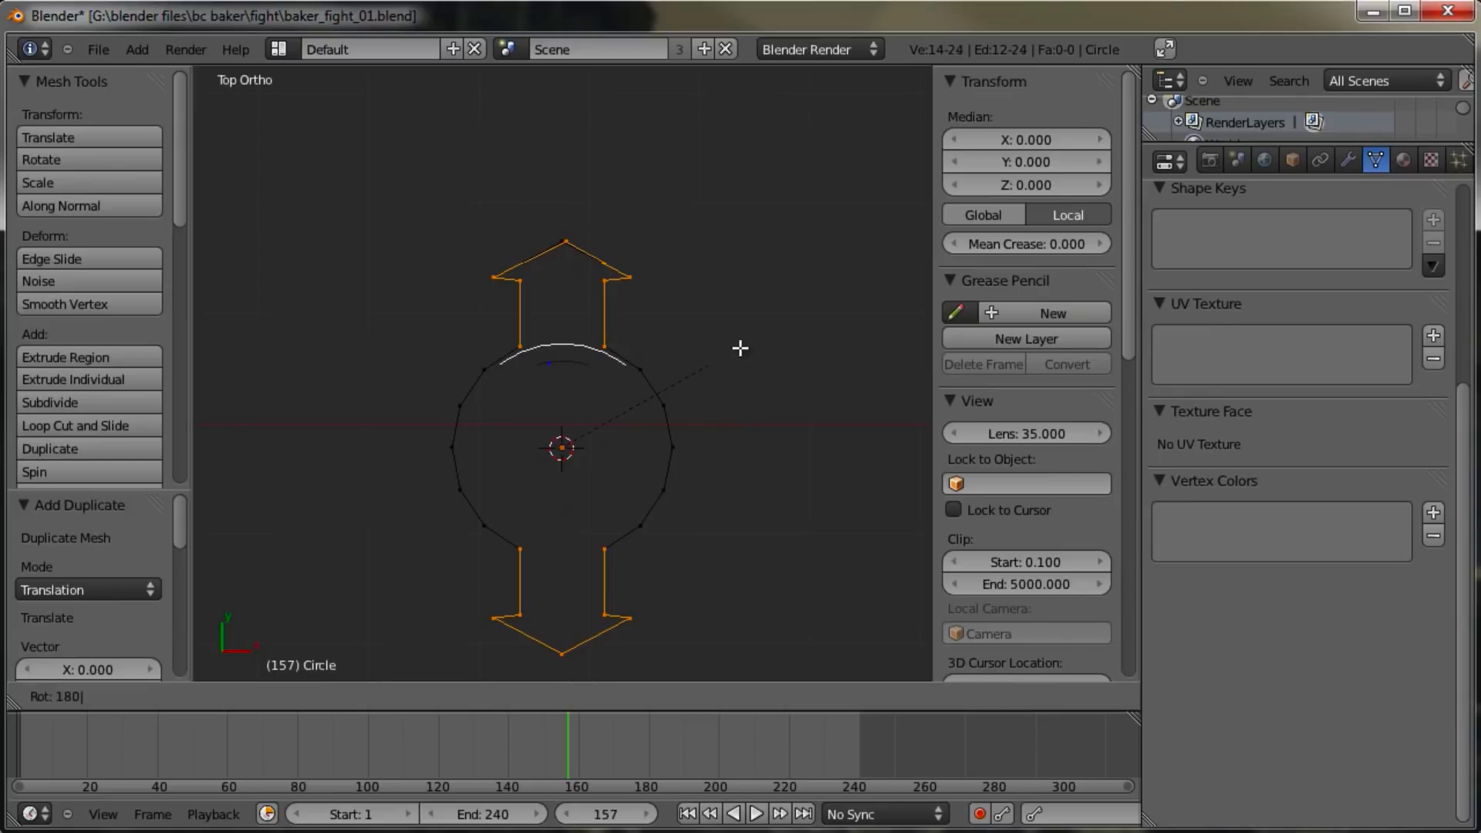
pyautogui.press('Return')
pyautogui.write('r90')
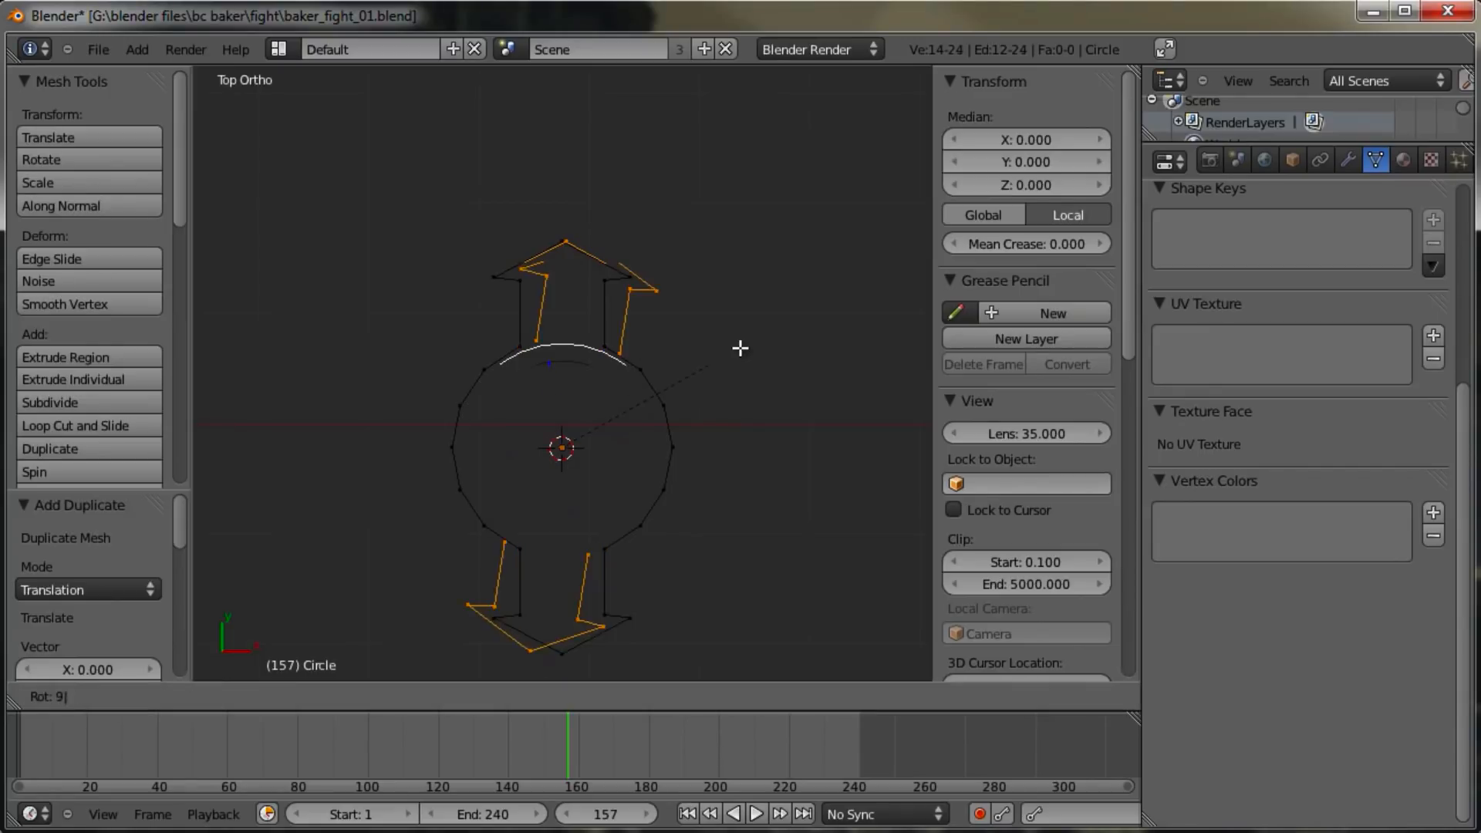
pyautogui.press('Return')
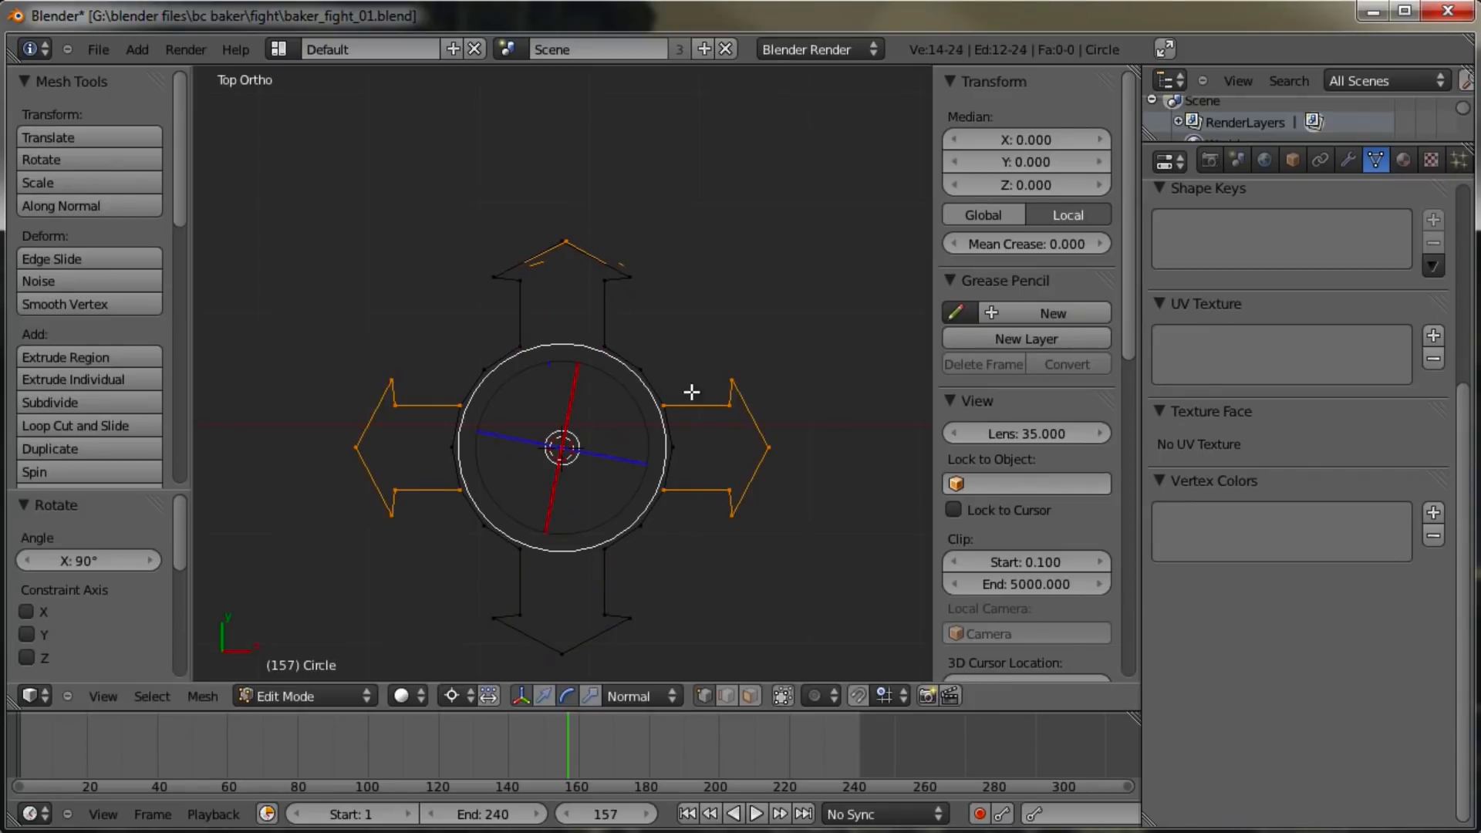
pyautogui.keyDown('shift'); pyautogui.moveTo(694, 405); pyautogui.dragTo(692, 394, button='middle'); pyautogui.keyUp('shift')
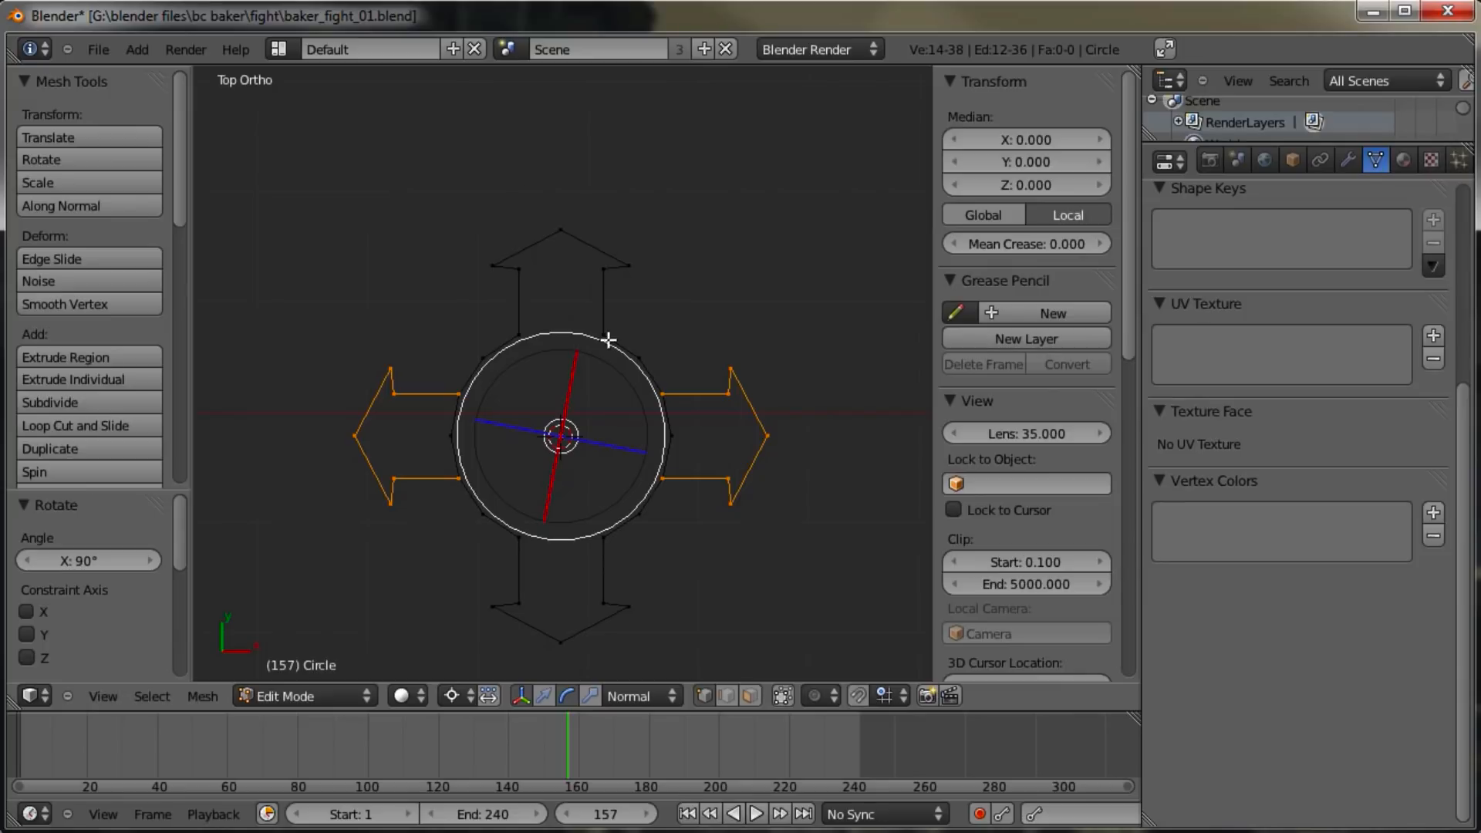
# Step: Select the entire outline mesh and remove its doubled vertices
pyautogui.press('a')
pyautogui.press('a')
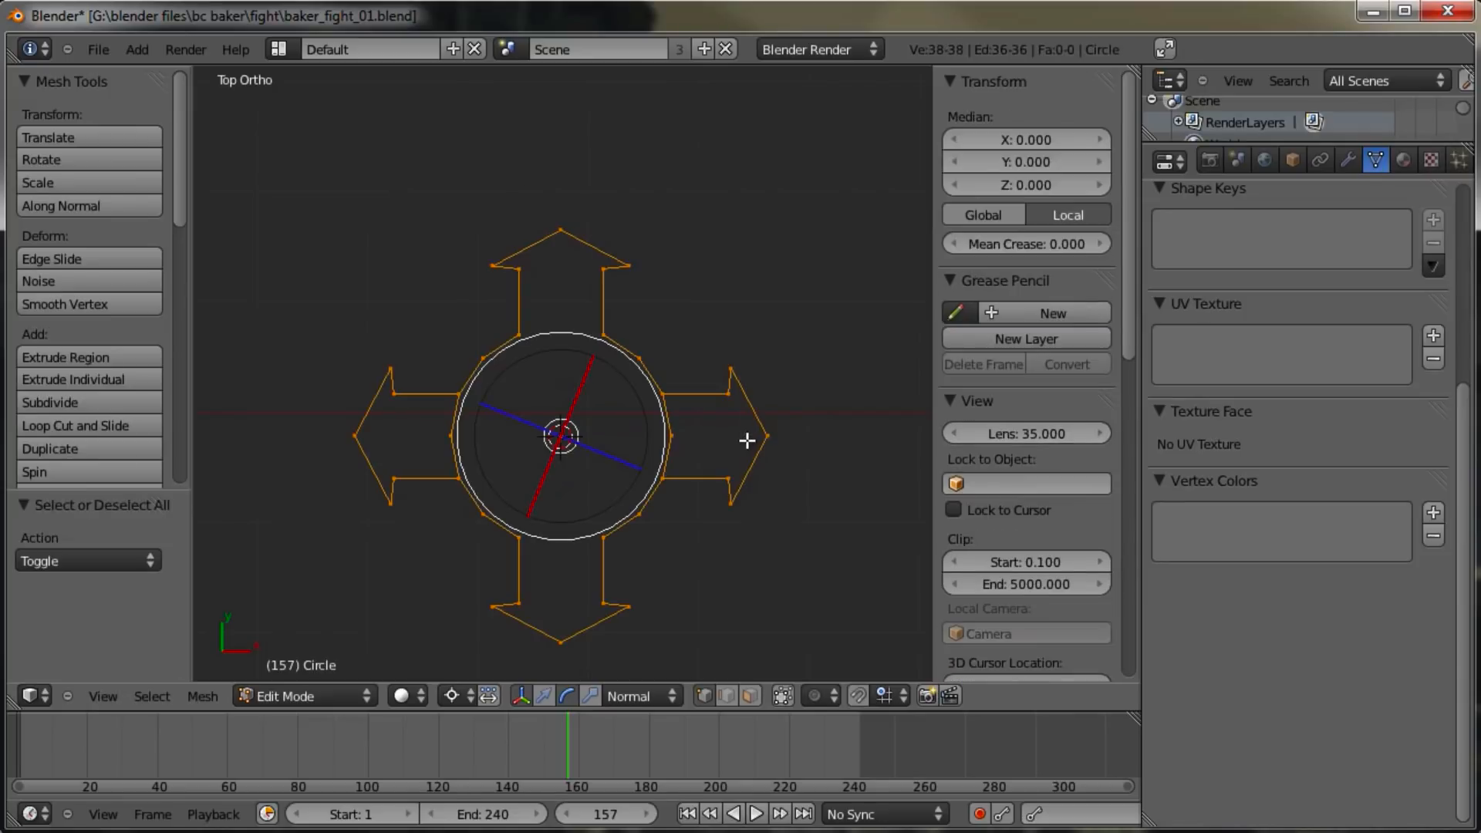
pyautogui.press('space')
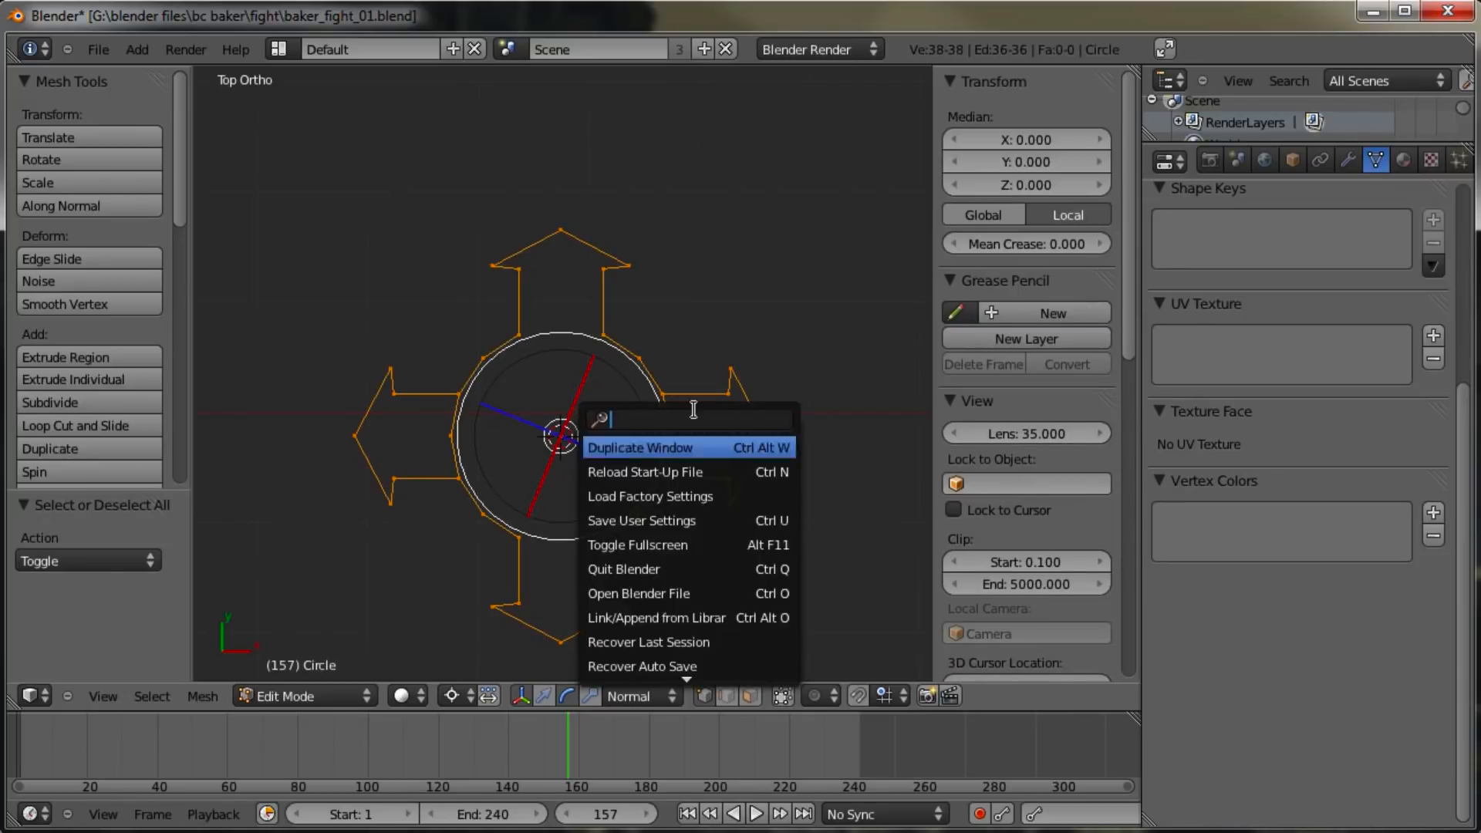
pyautogui.press('Escape')
pyautogui.press('w')
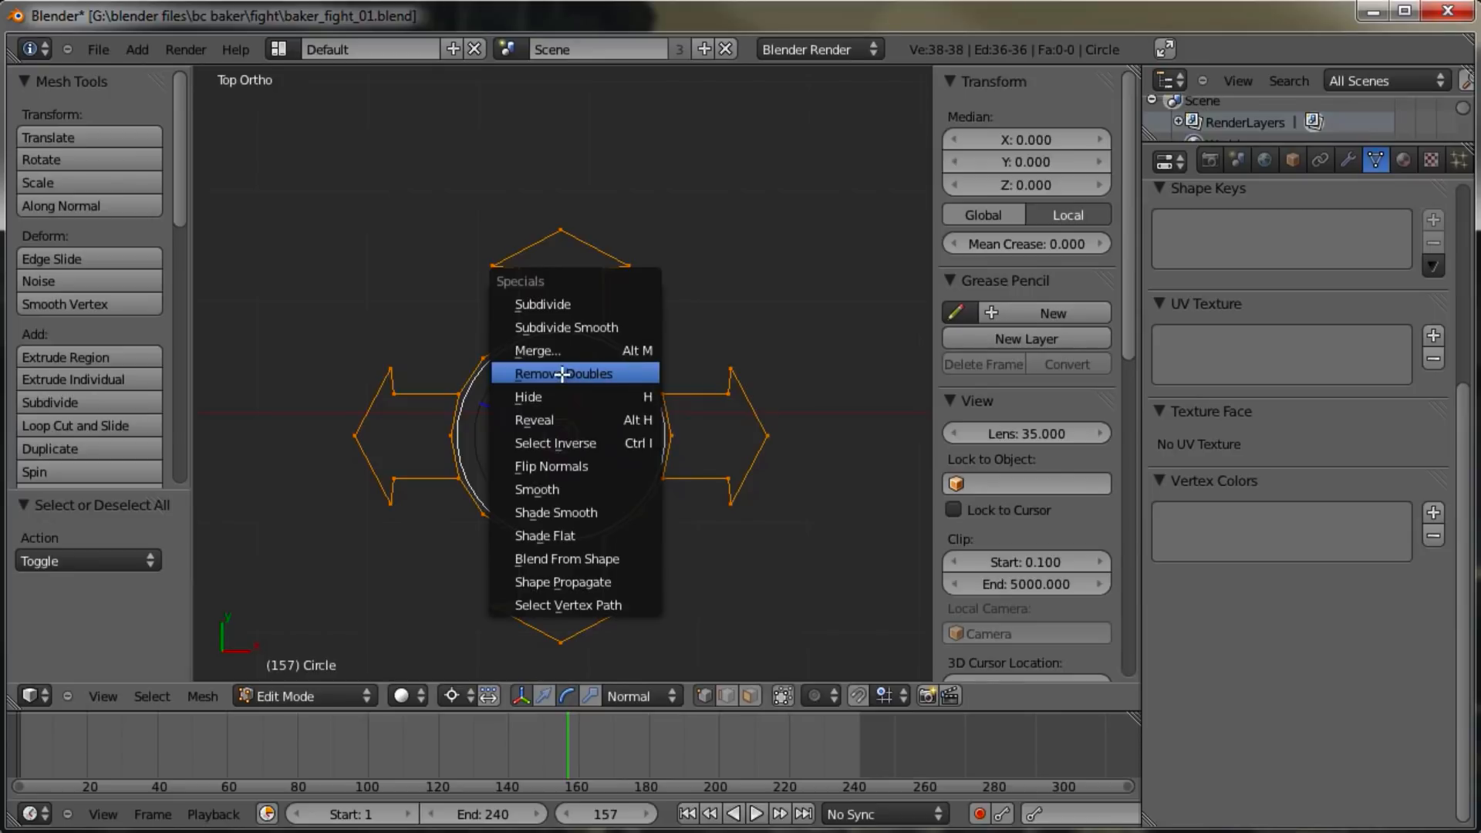
pyautogui.click(630, 373)
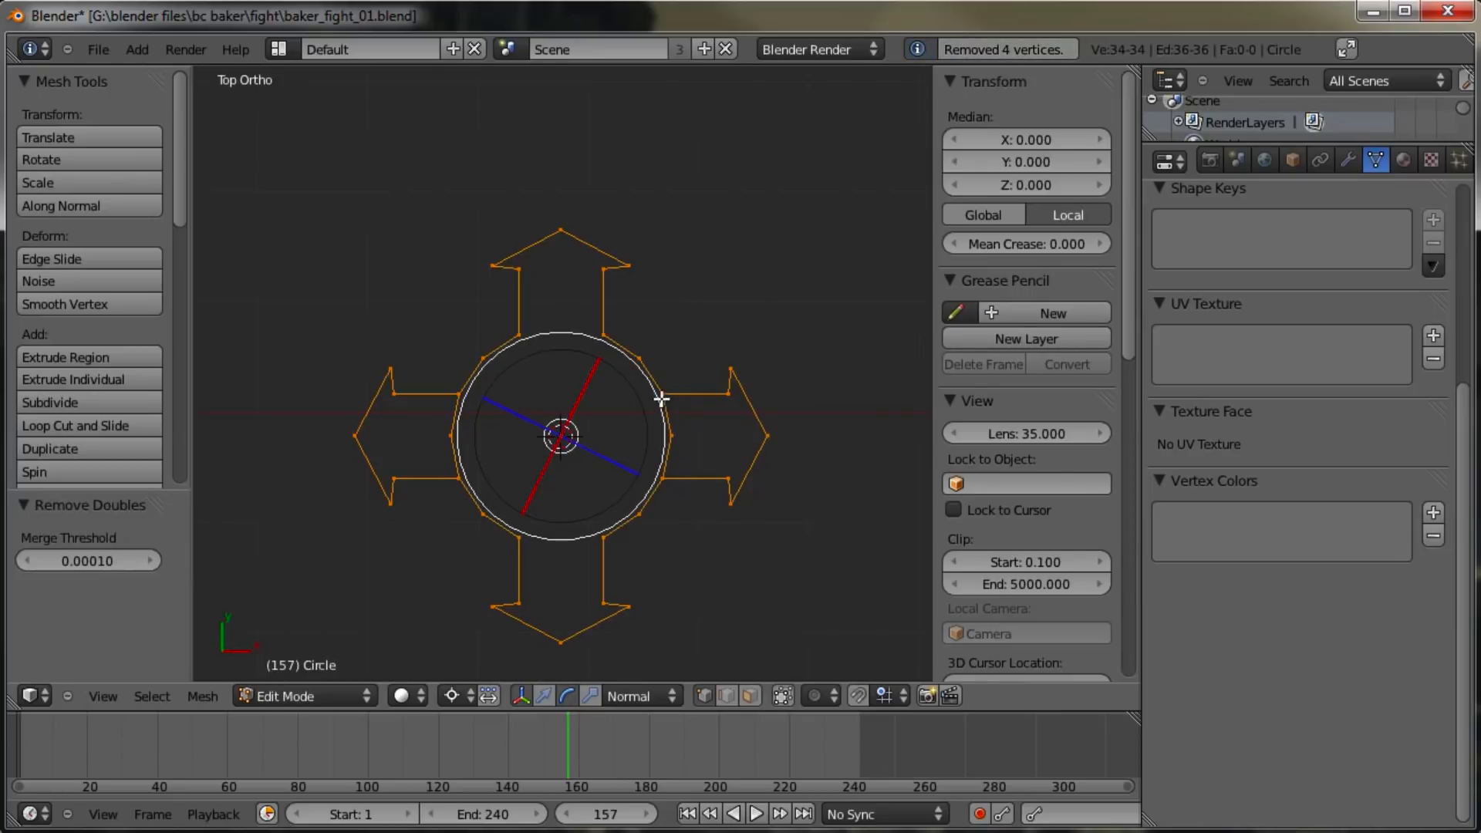
# Step: Delete the two circle vertices between the side arrows' inner corners and leave Edit Mode
pyautogui.scroll(2, 662, 397)
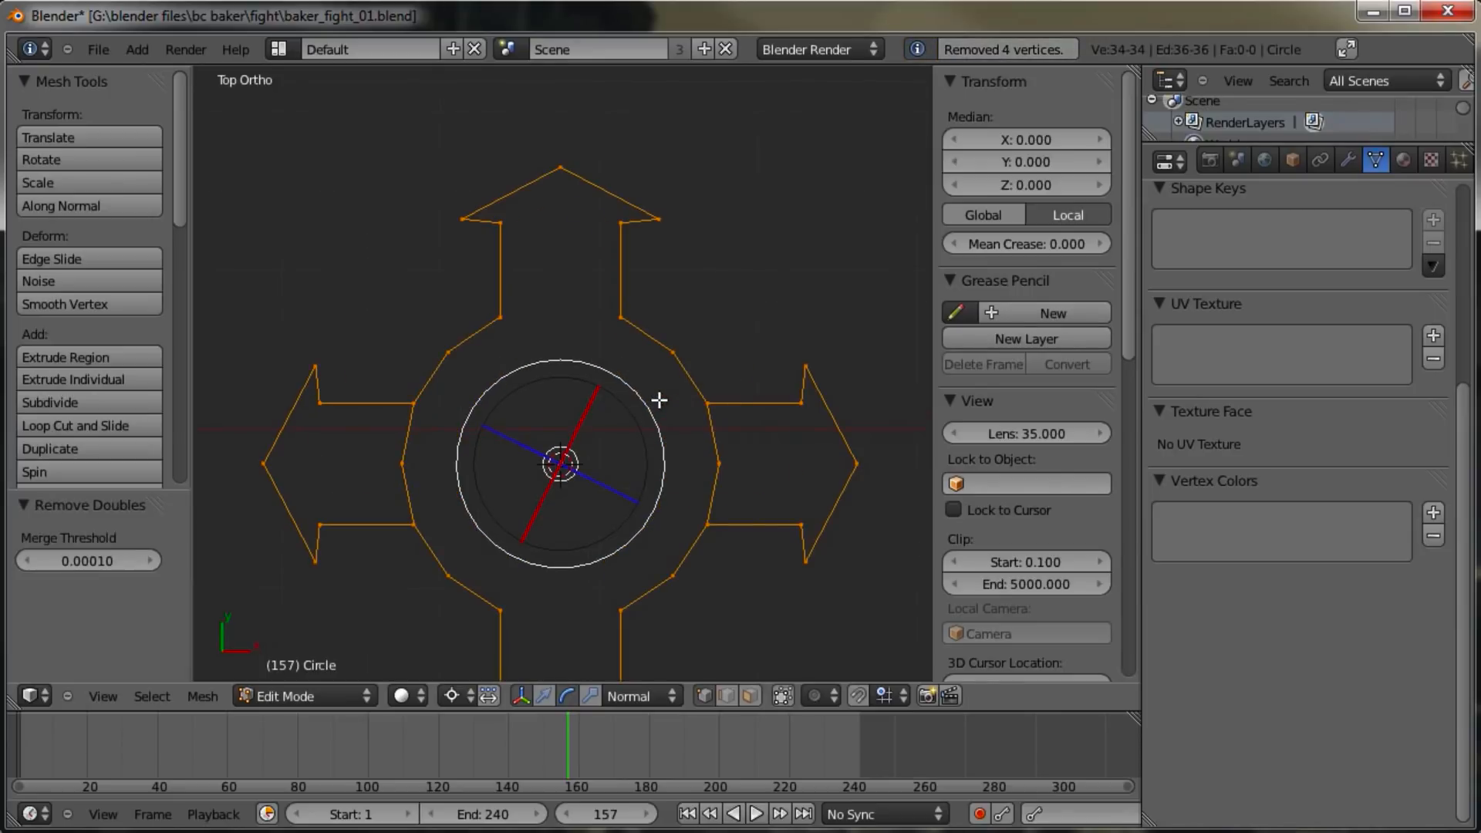
pyautogui.rightClick(408, 465)
pyautogui.keyDown('shift'); pyautogui.rightClick(725, 465); pyautogui.keyUp('shift')
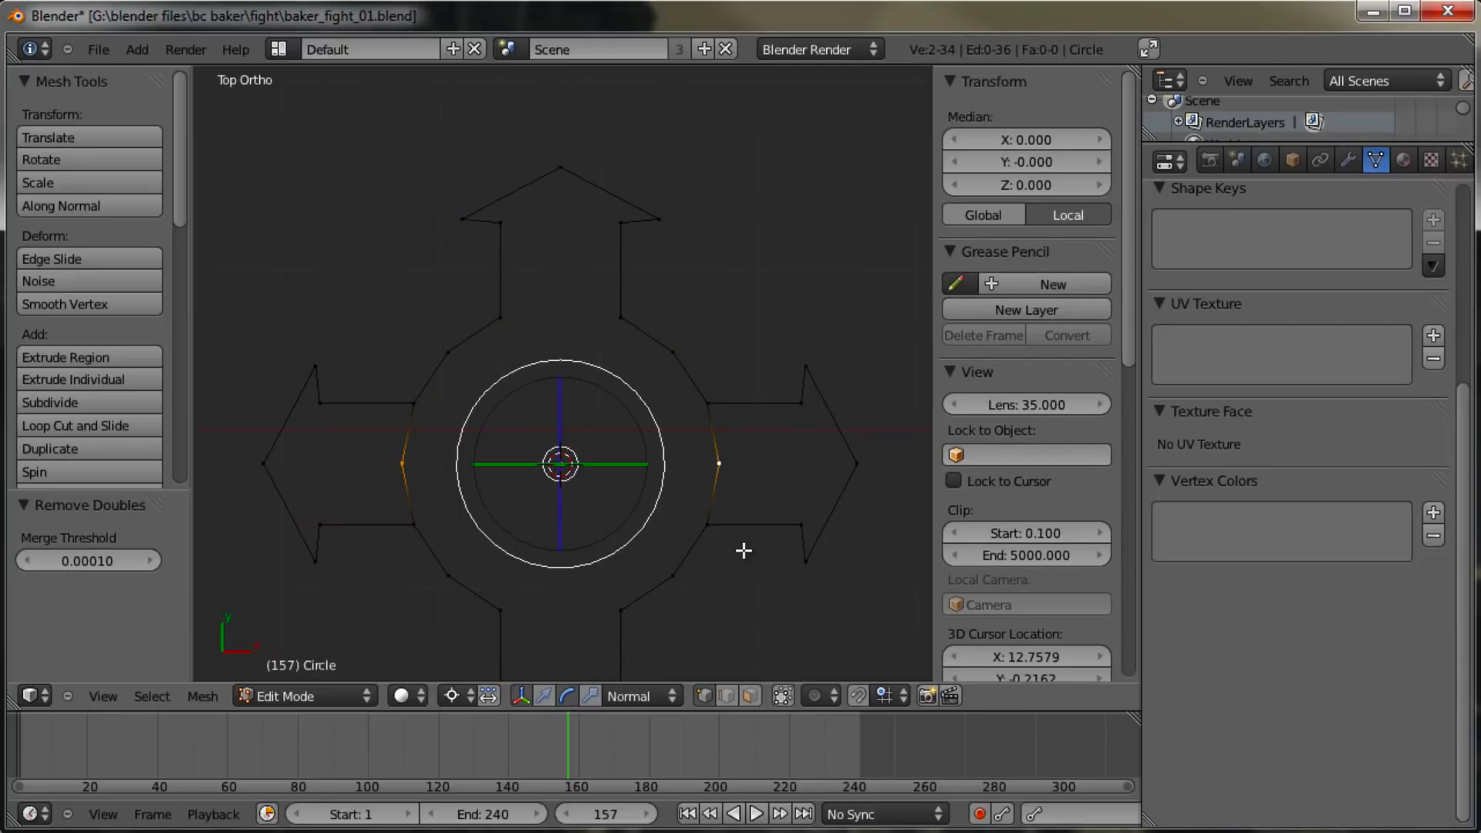
pyautogui.press('x')
pyautogui.click(740, 551)
pyautogui.scroll(-3, 565, 453)
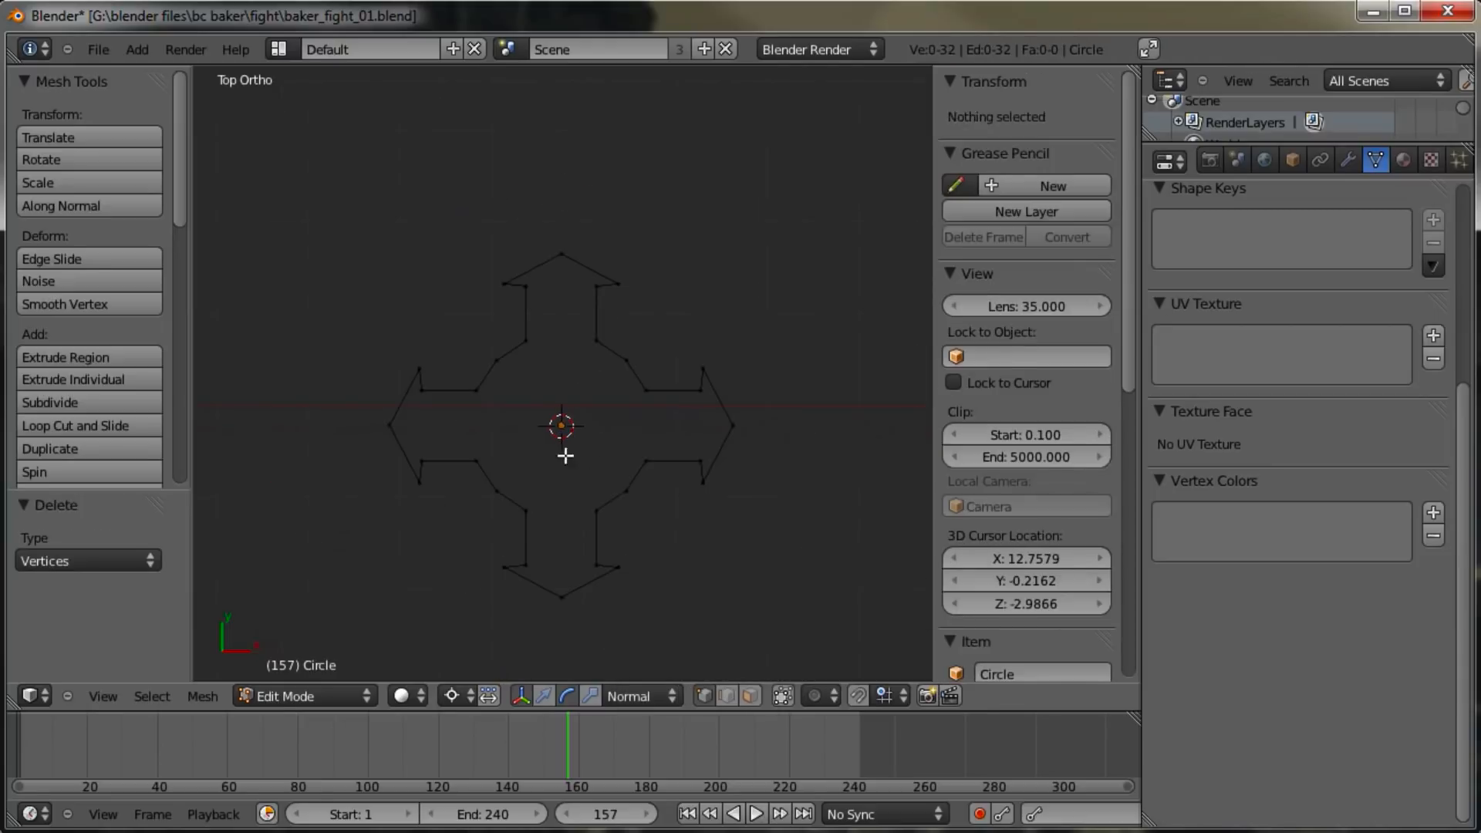
pyautogui.press('Tab')
# Step: Open the Baker Rig armature in Edit Mode and snap the 3D cursor to the lower end of the hips_ctrl bone
pyautogui.moveTo(605, 544); pyautogui.dragTo(589, 398, button='middle')
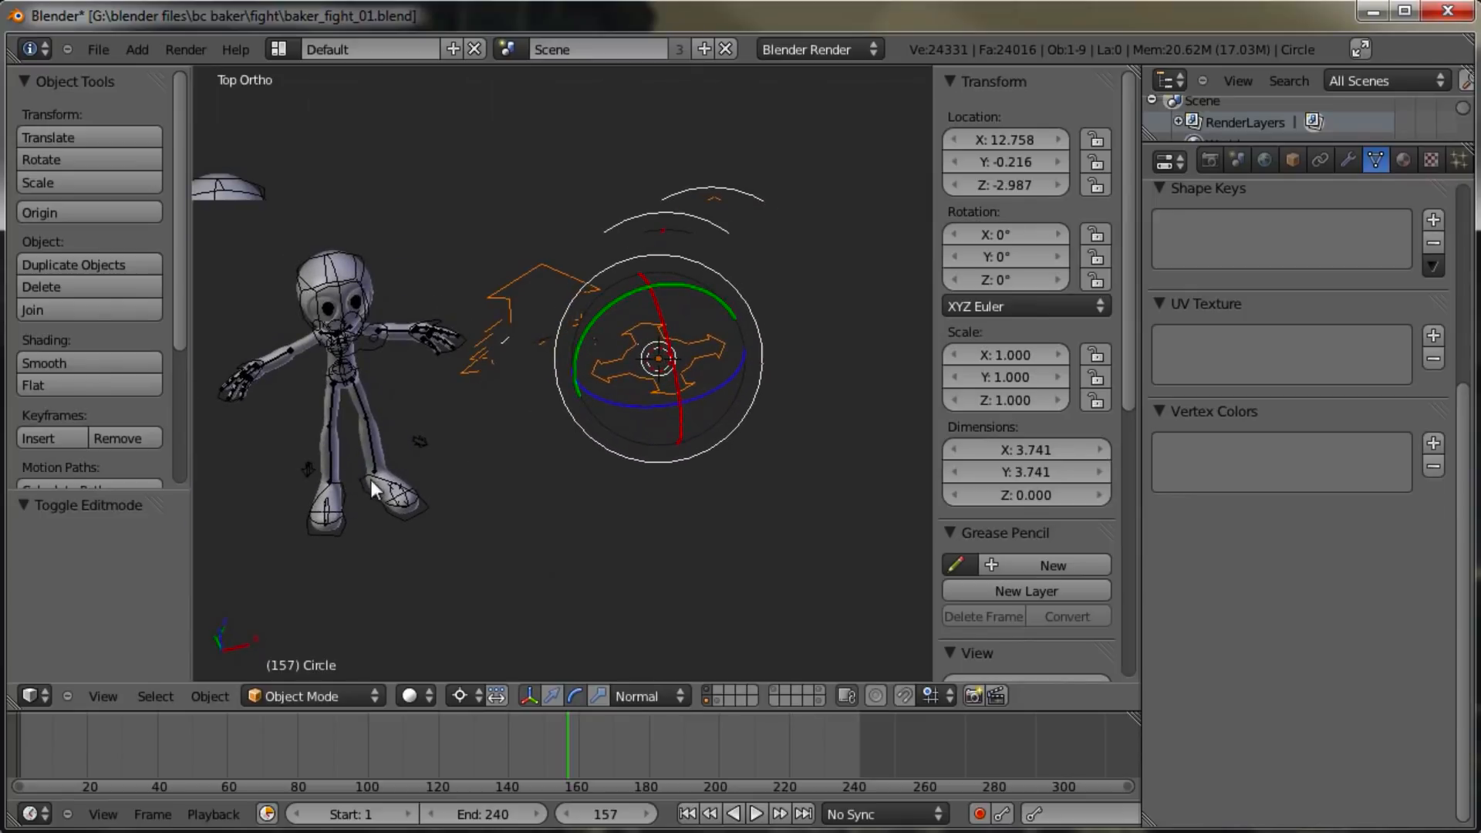
pyautogui.press('KP_1')
pyautogui.keyDown('shift'); pyautogui.moveTo(482, 467); pyautogui.dragTo(673, 471, button='middle'); pyautogui.keyUp('shift')
pyautogui.scroll(3, 636, 464)
pyautogui.rightClick(553, 469)
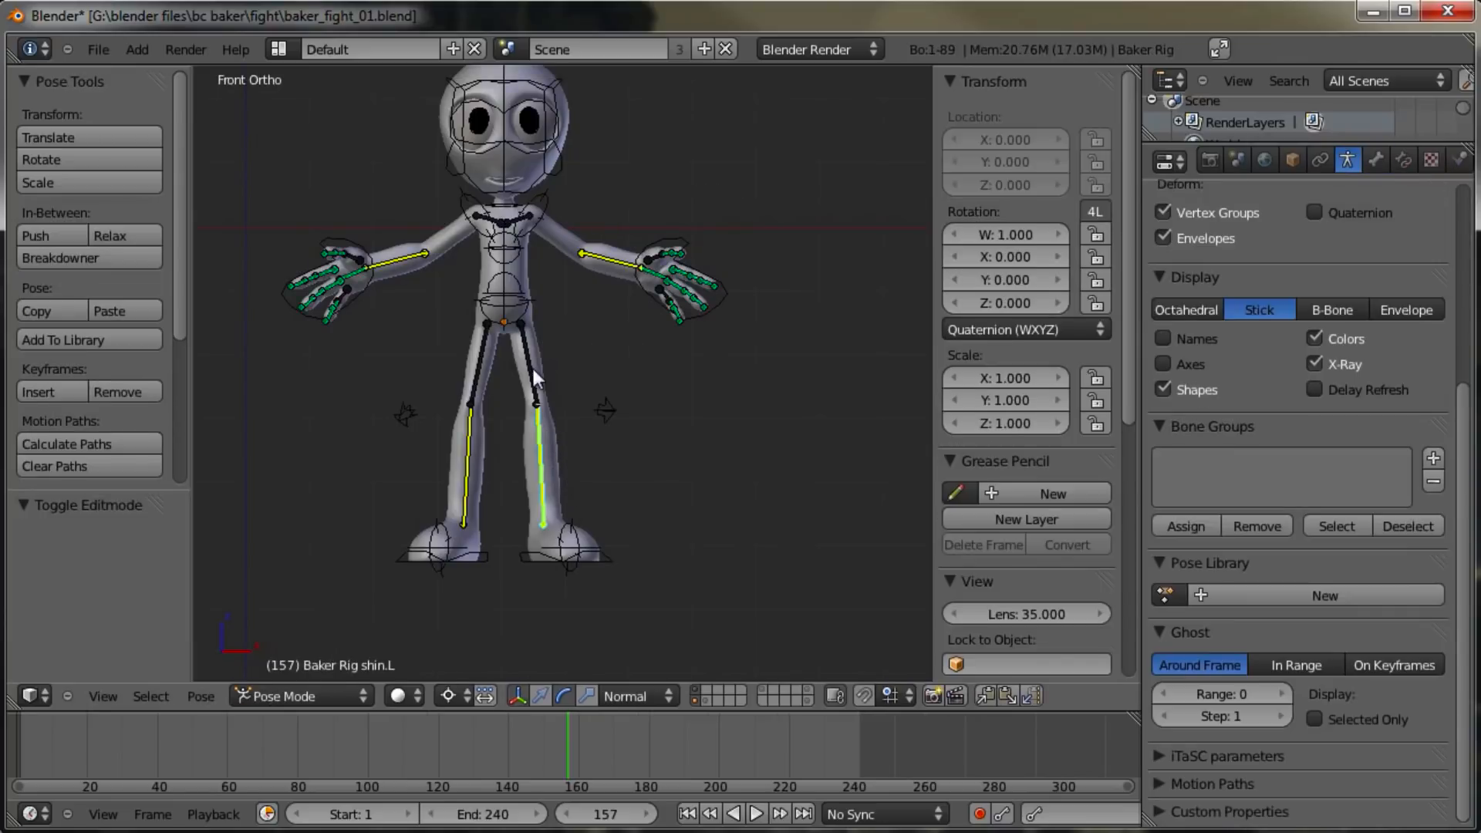
pyautogui.press('Tab')
pyautogui.scroll(4, 529, 361)
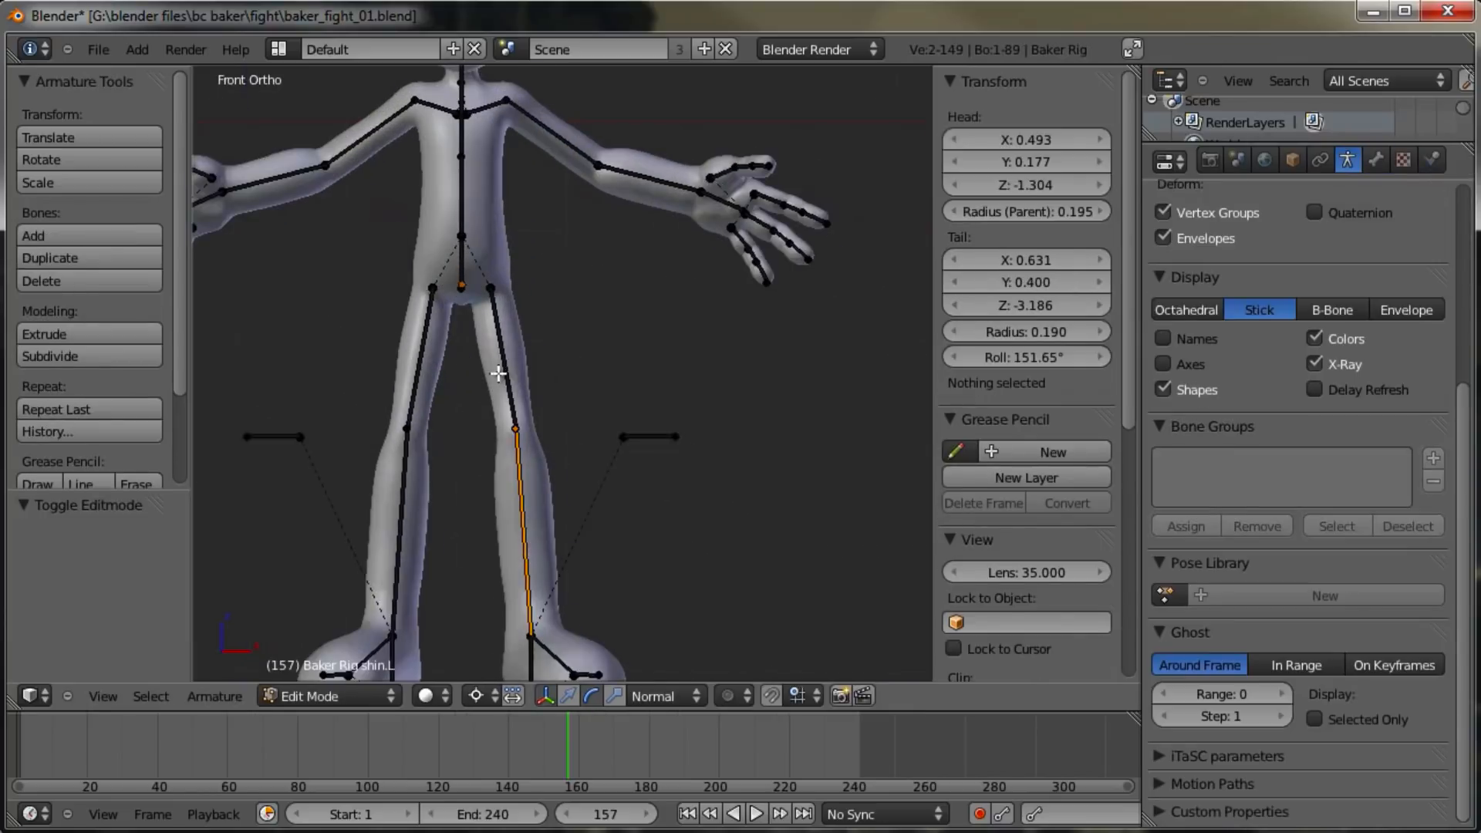
pyautogui.rightClick(520, 325)
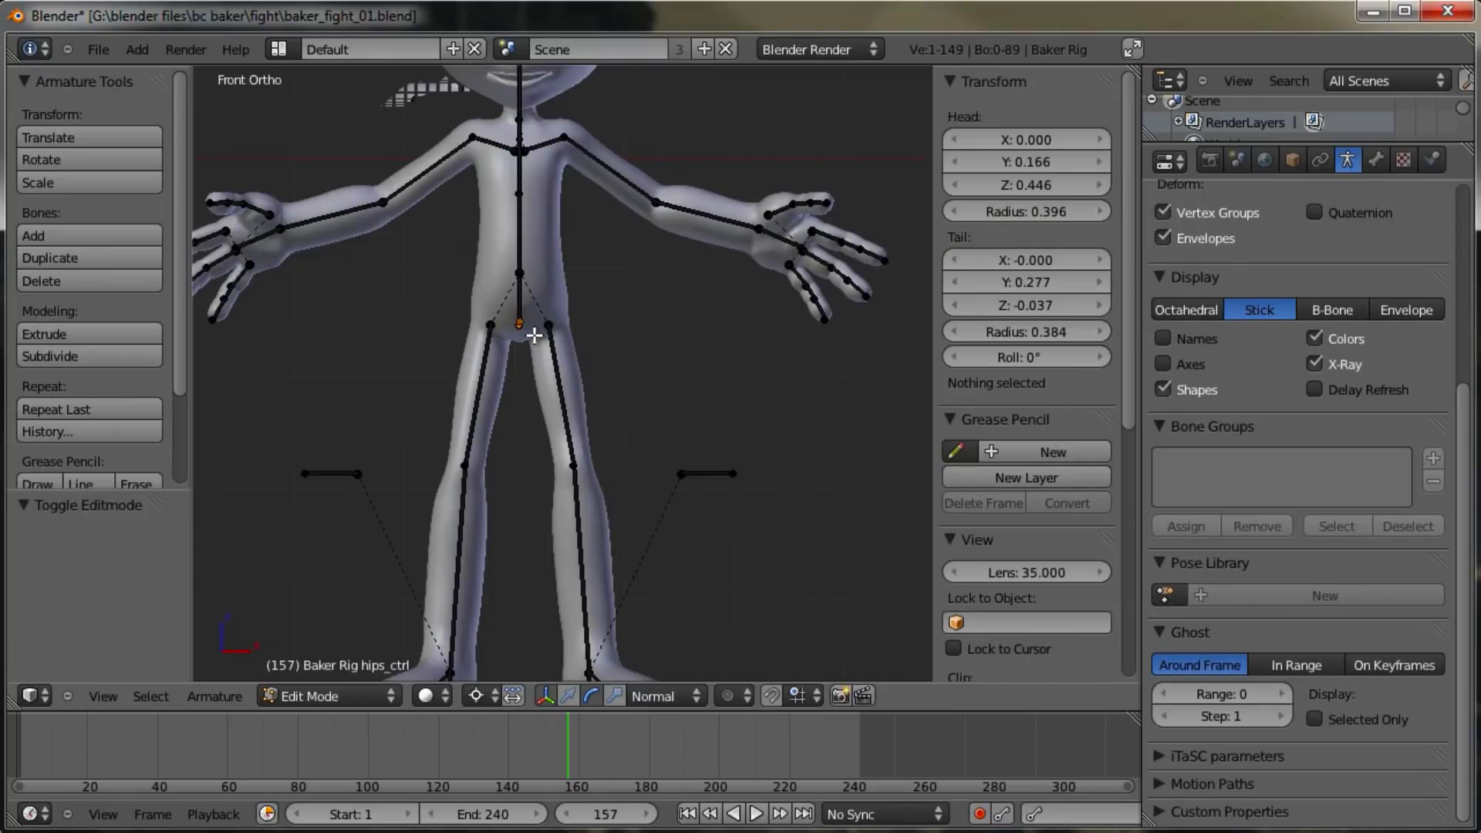
pyautogui.hotkey('shift', 's')
pyautogui.click(534, 334)
pyautogui.scroll(-2, 544, 339)
pyautogui.keyDown('shift'); pyautogui.moveTo(612, 389); pyautogui.dragTo(609, 384, button='middle'); pyautogui.keyUp('shift')
pyautogui.hotkey('shift', 'a')
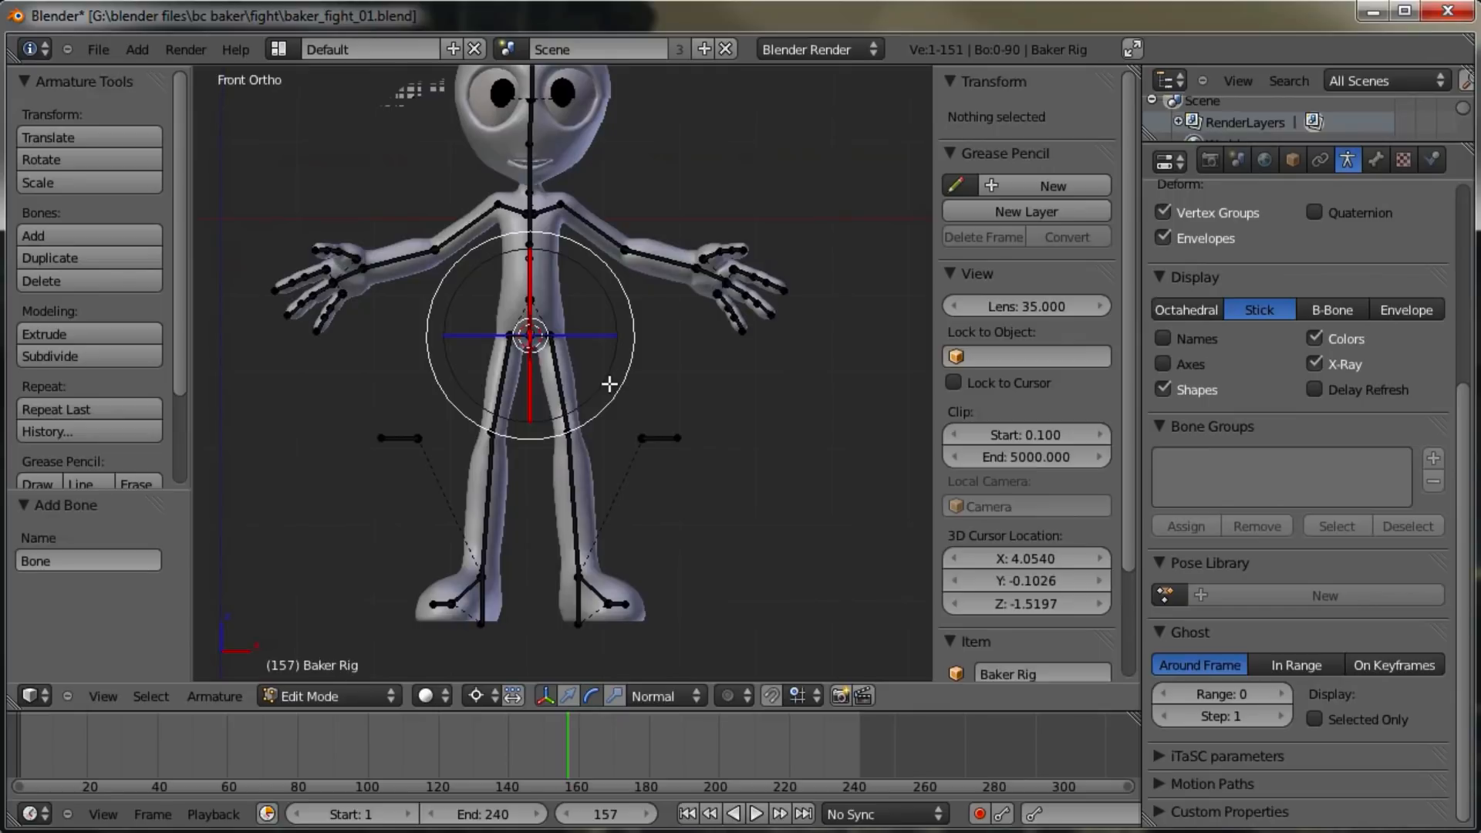
pyautogui.press('g')
pyautogui.press('z')
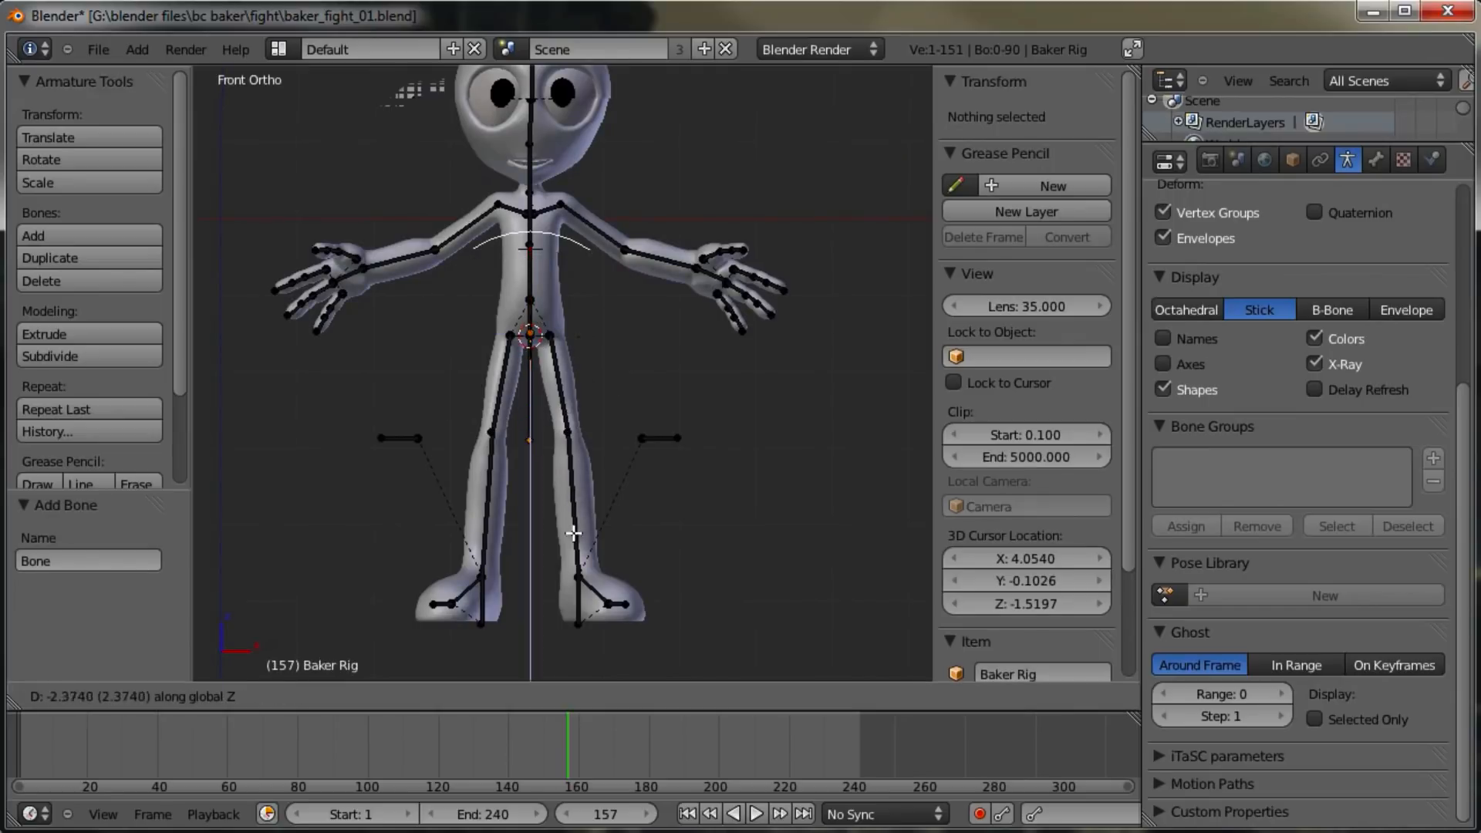
pyautogui.click(569, 664)
pyautogui.rightClick(533, 420)
pyautogui.press('g')
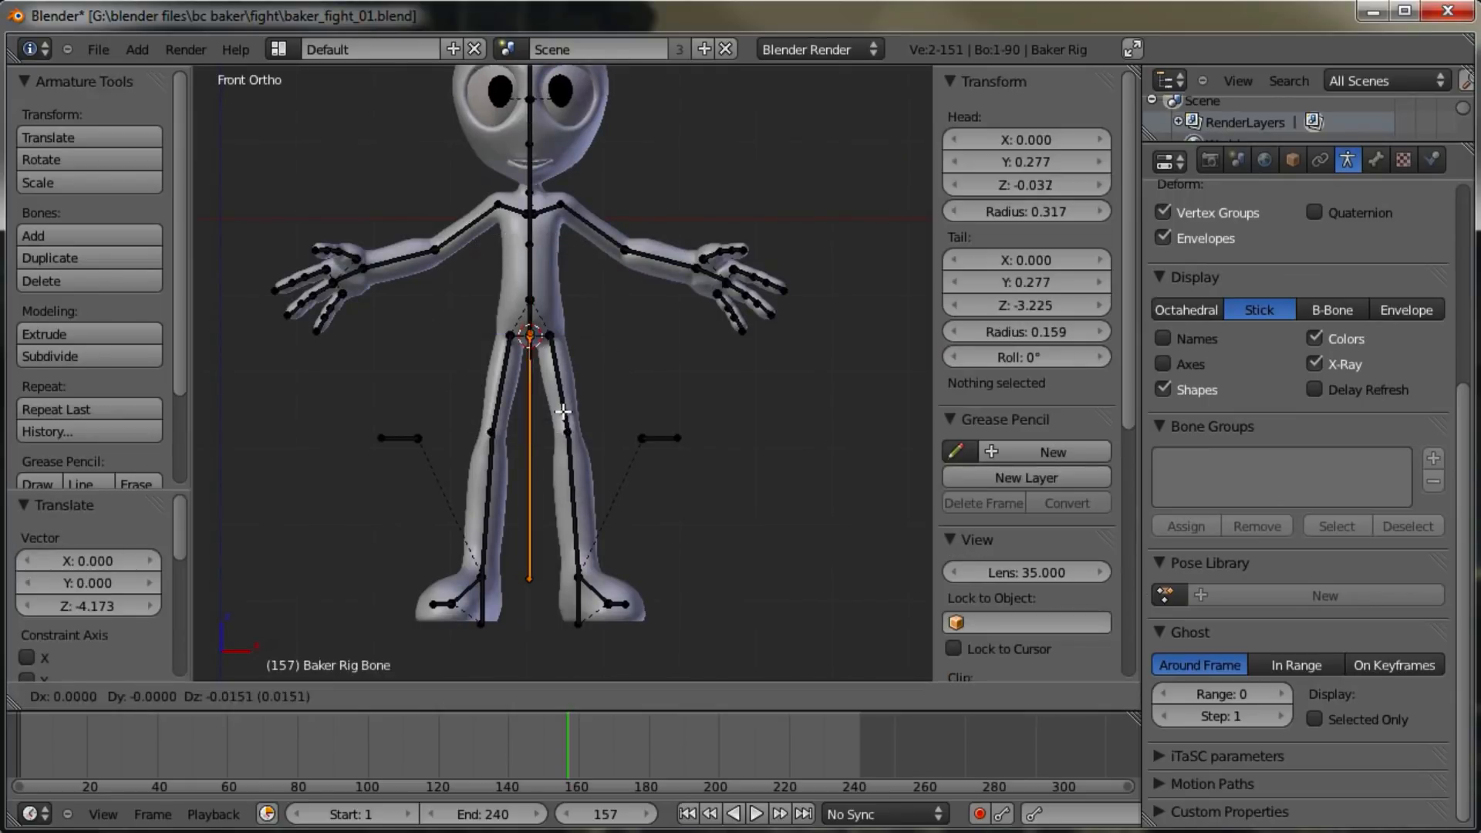
pyautogui.click(561, 473)
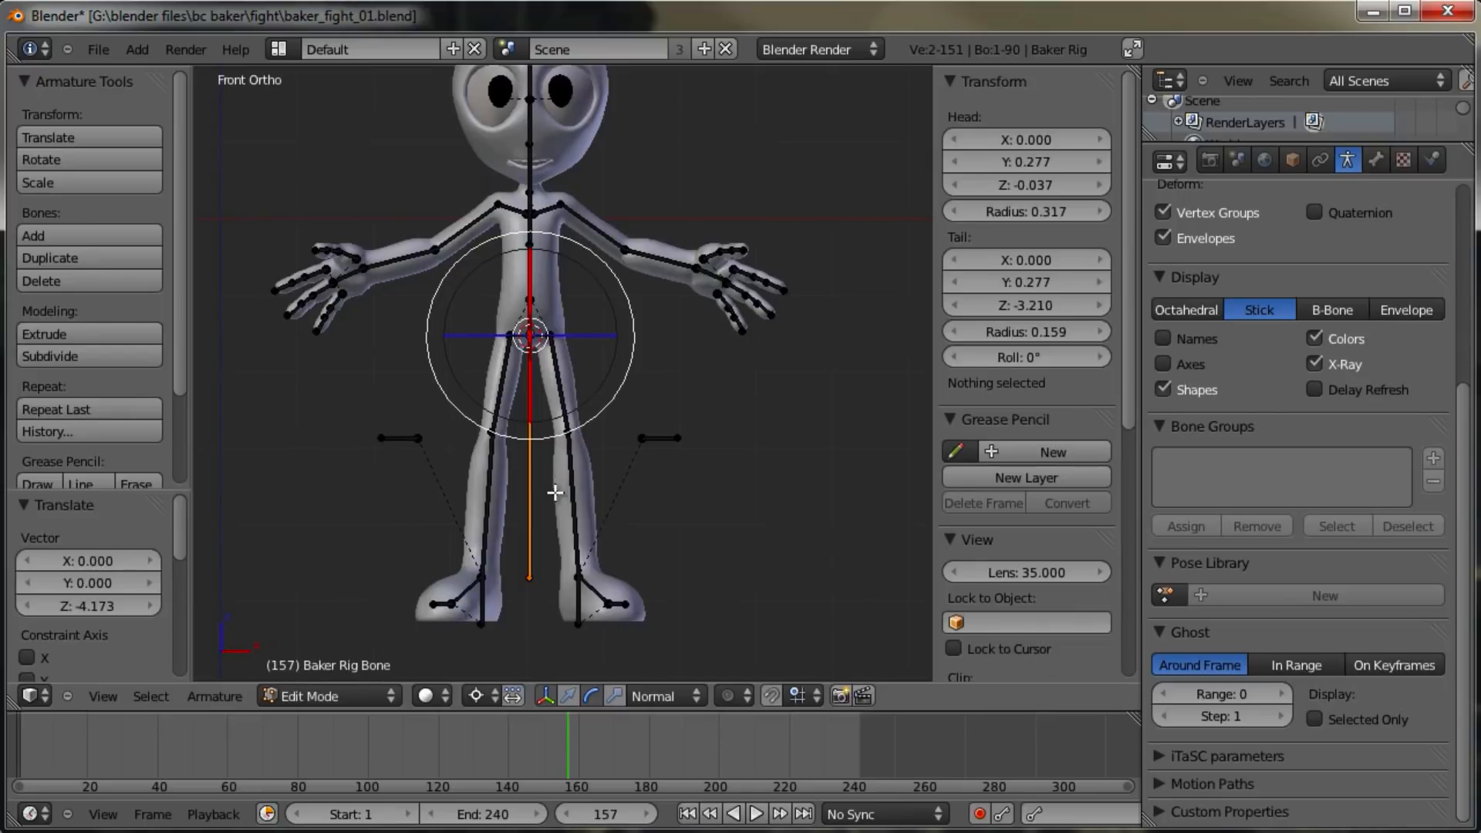
pyautogui.press('g')
pyautogui.click(563, 568)
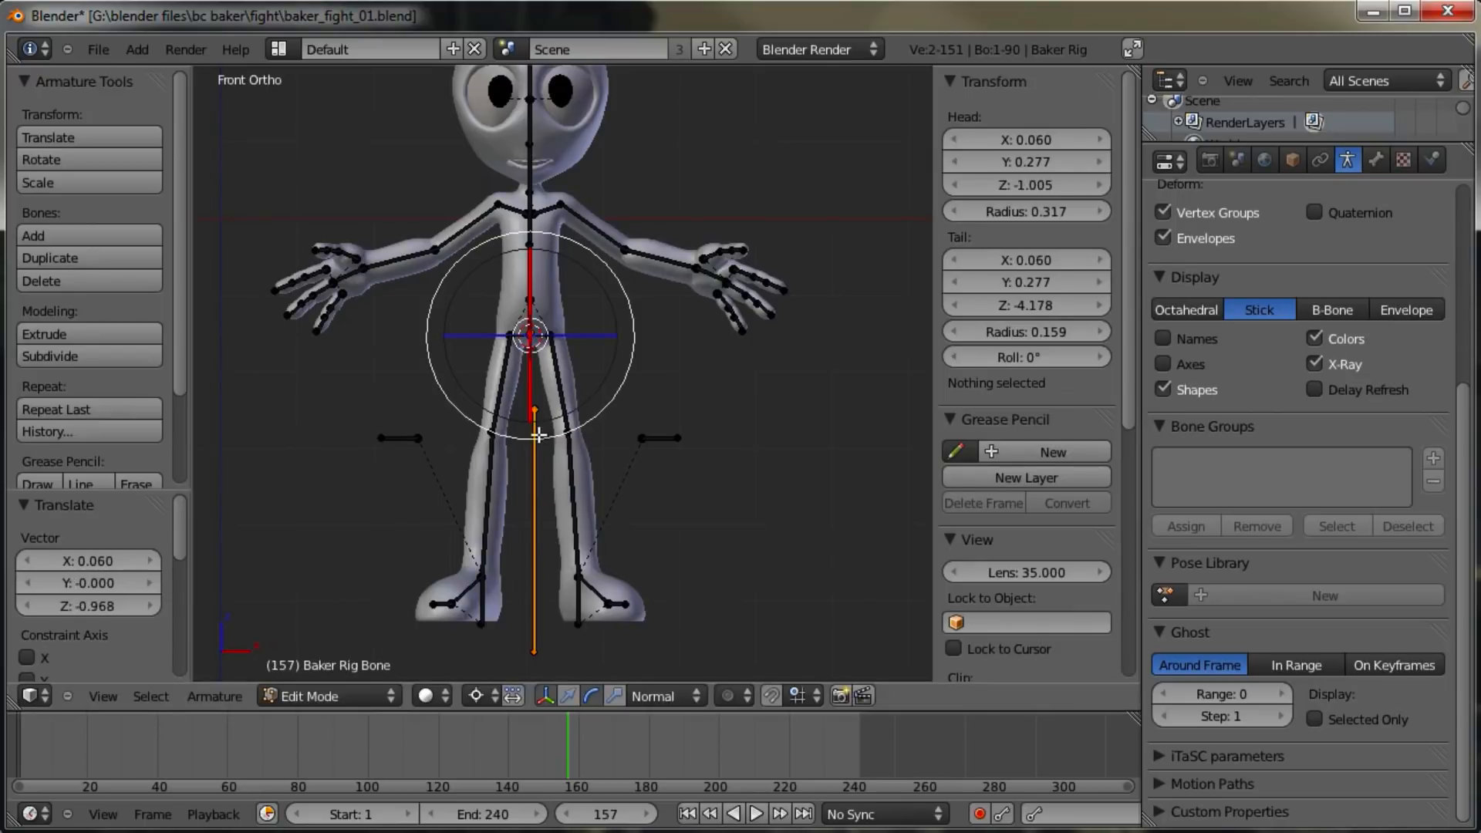
pyautogui.press('x')
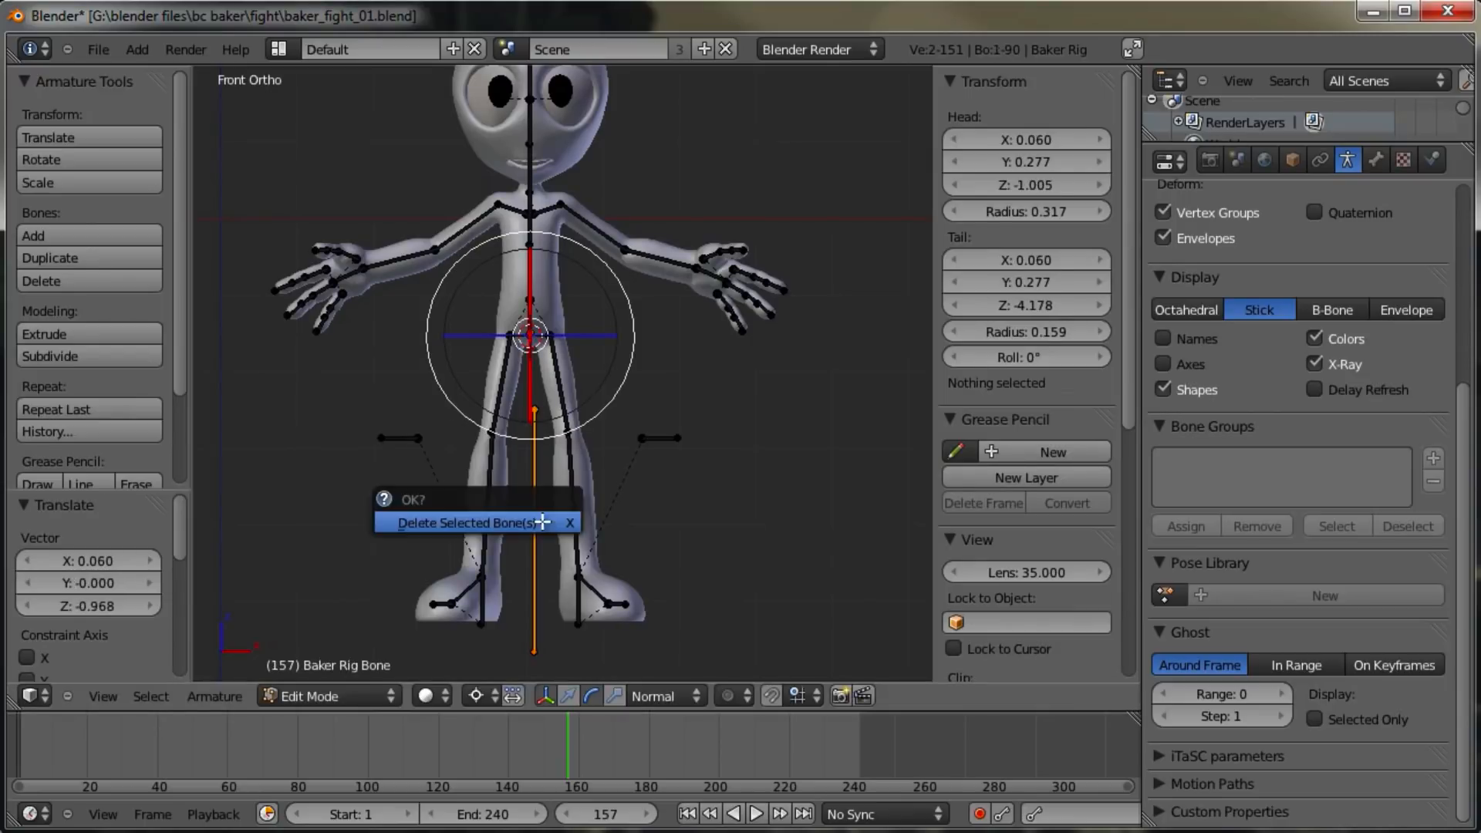
pyautogui.click(542, 520)
# Step: Add a new bone to the armature at the 3D cursor and select the whole bone in the right side view
pyautogui.scroll(4, 542, 521)
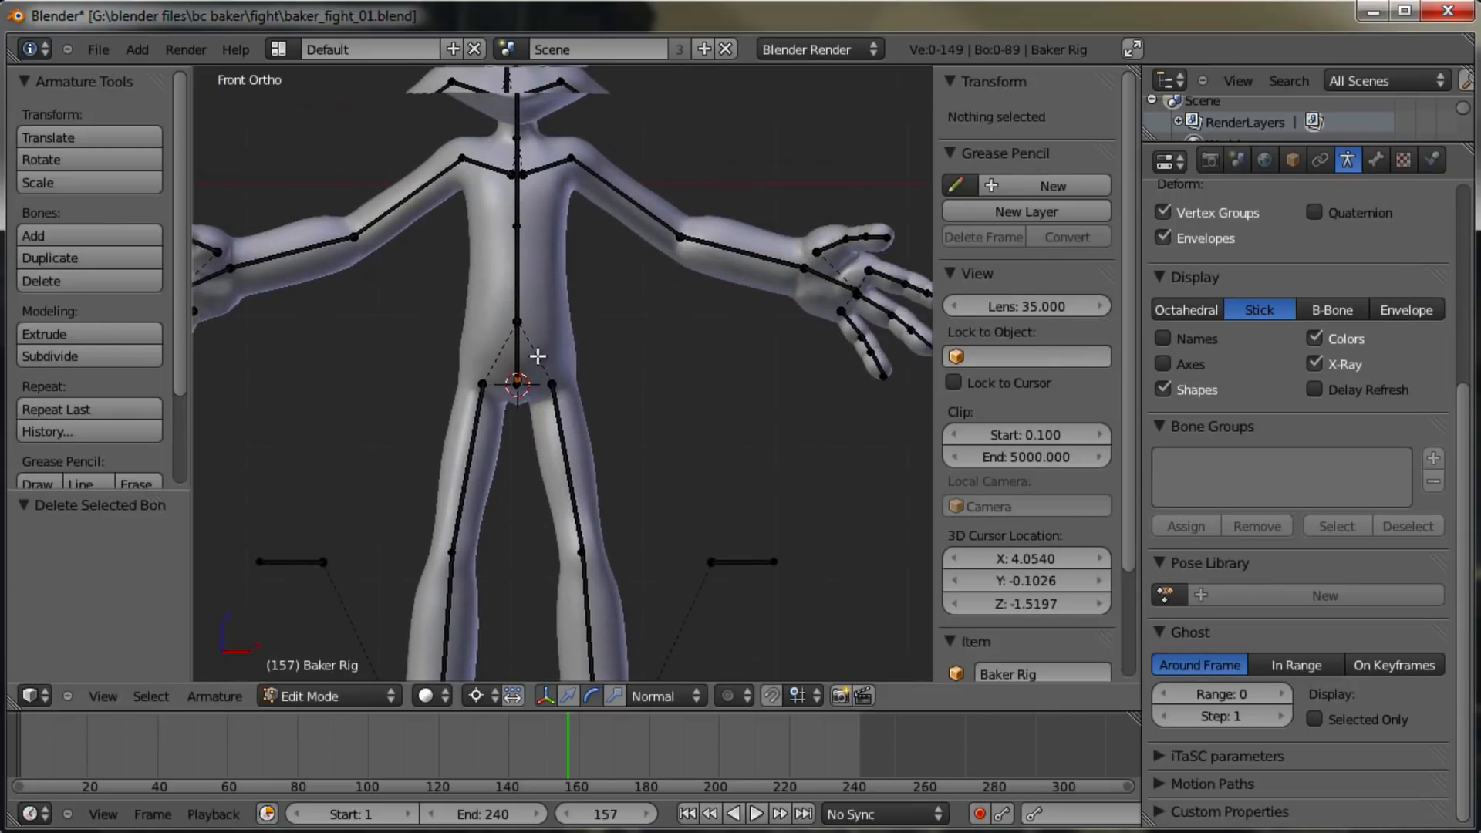
pyautogui.hotkey('shift', 'a')
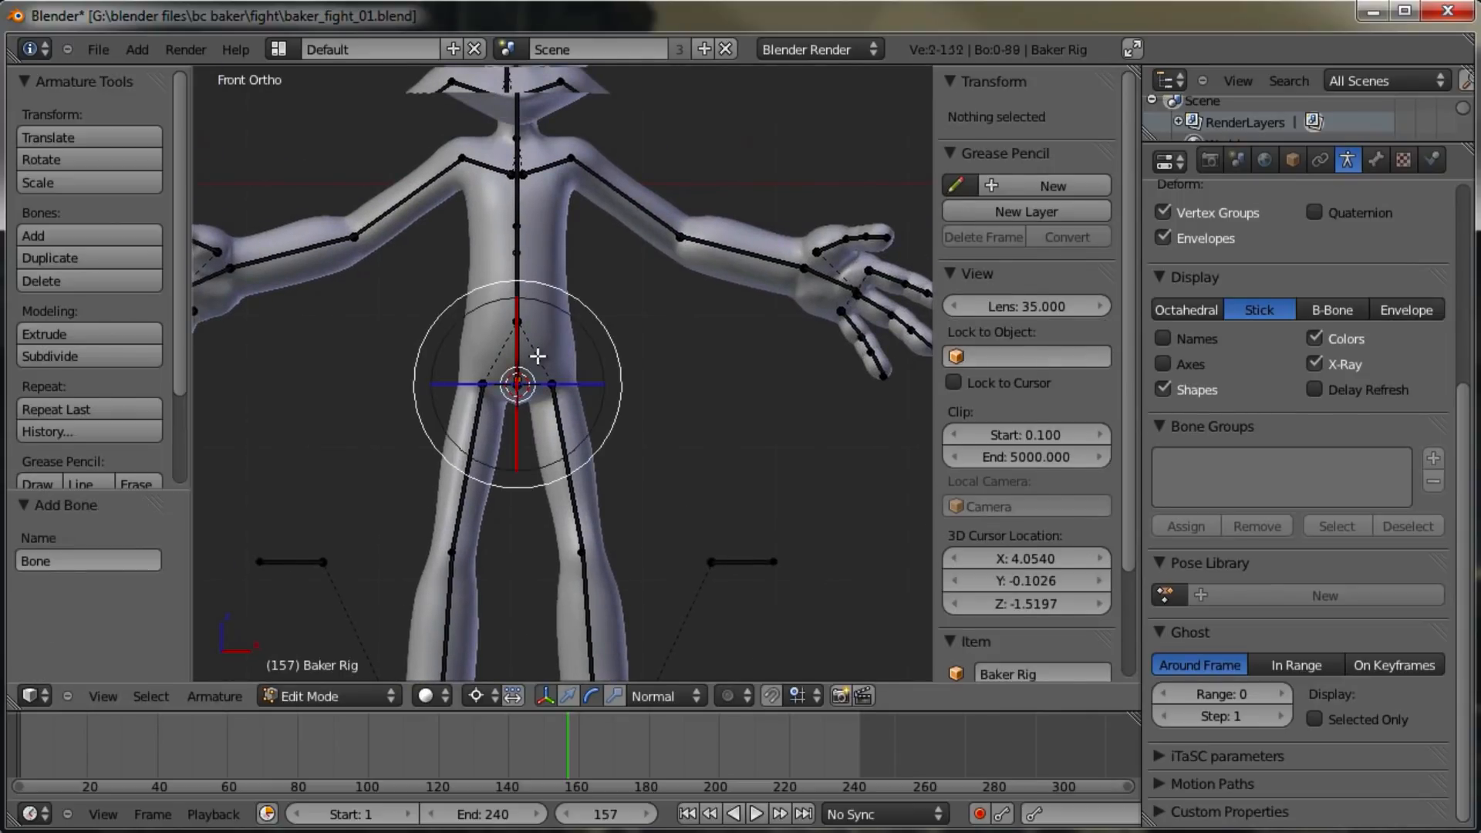
pyautogui.scroll(5, 537, 357)
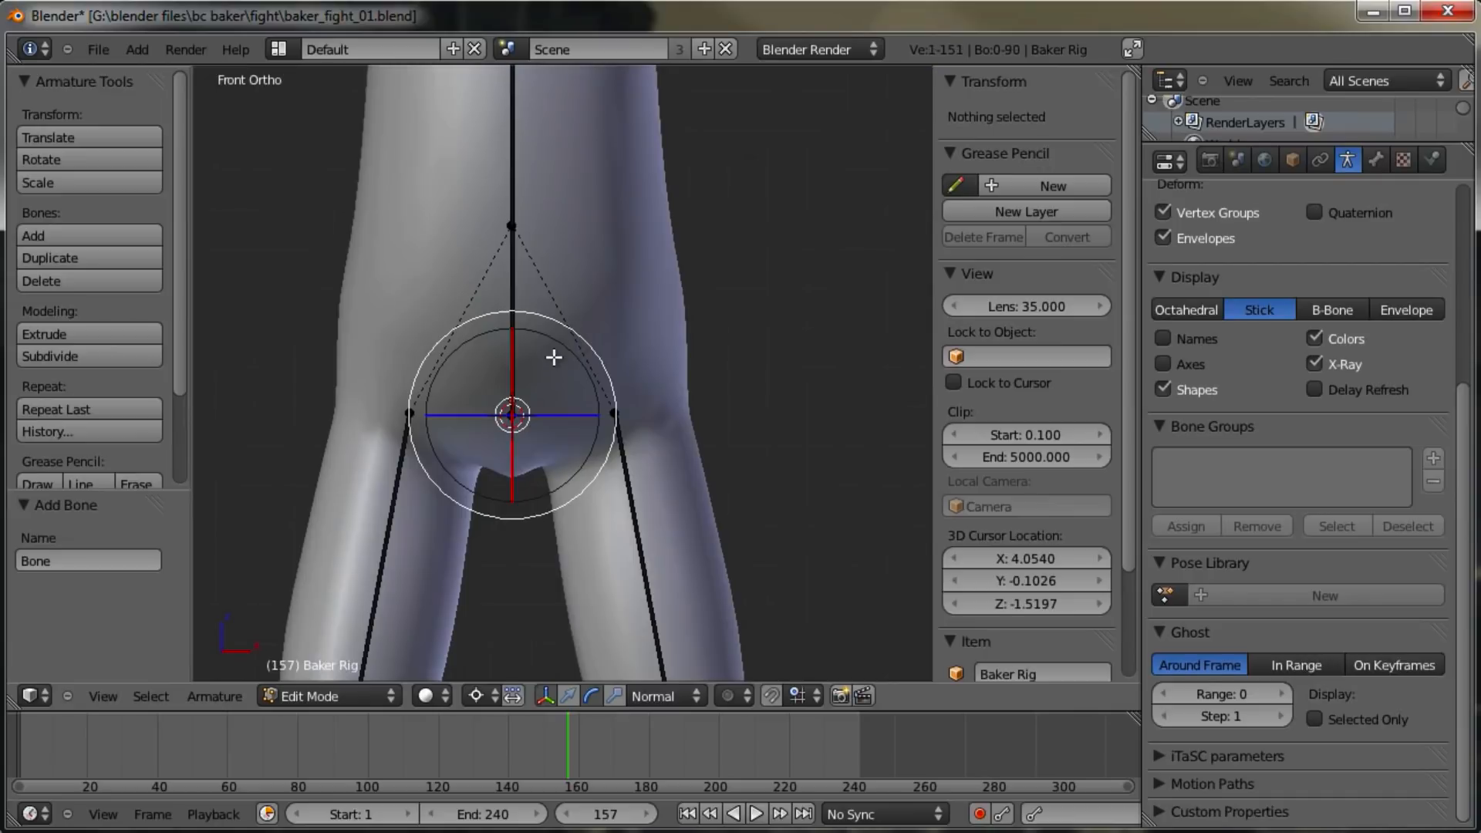
pyautogui.moveTo(553, 357); pyautogui.dragTo(606, 374, button='middle')
pyautogui.keyDown('shift'); pyautogui.moveTo(347, 336); pyautogui.dragTo(664, 386, button='middle'); pyautogui.keyUp('shift')
pyautogui.press('KP_3')
pyautogui.scroll(-5, 625, 381)
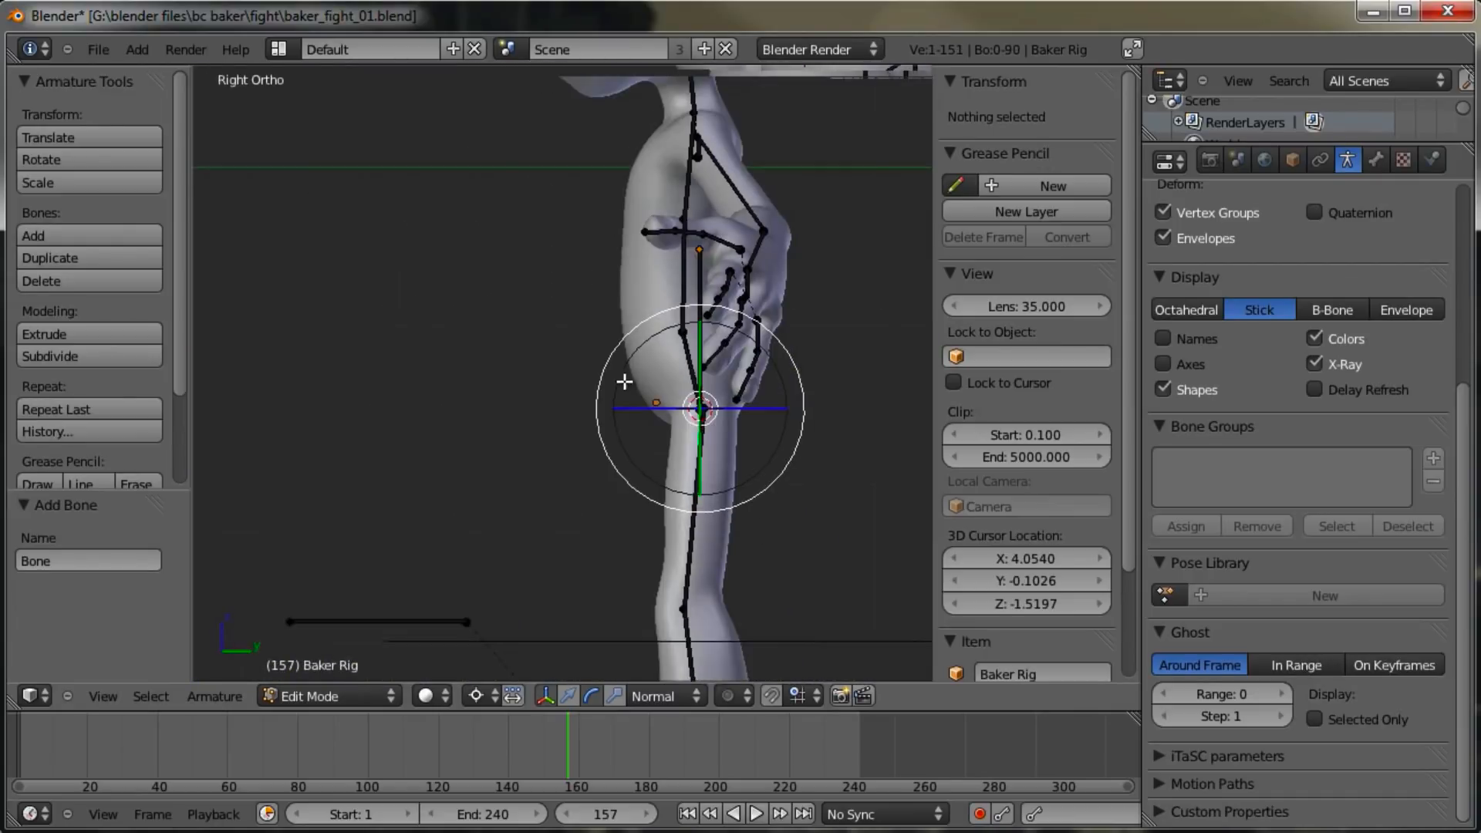
pyautogui.keyDown('shift'); pyautogui.moveTo(679, 319); pyautogui.dragTo(625, 347, button='middle'); pyautogui.keyUp('shift')
pyautogui.hotkey('shift', 'a')
pyautogui.keyDown('shift'); pyautogui.moveTo(769, 403); pyautogui.dragTo(697, 327, button='middle'); pyautogui.keyUp('shift')
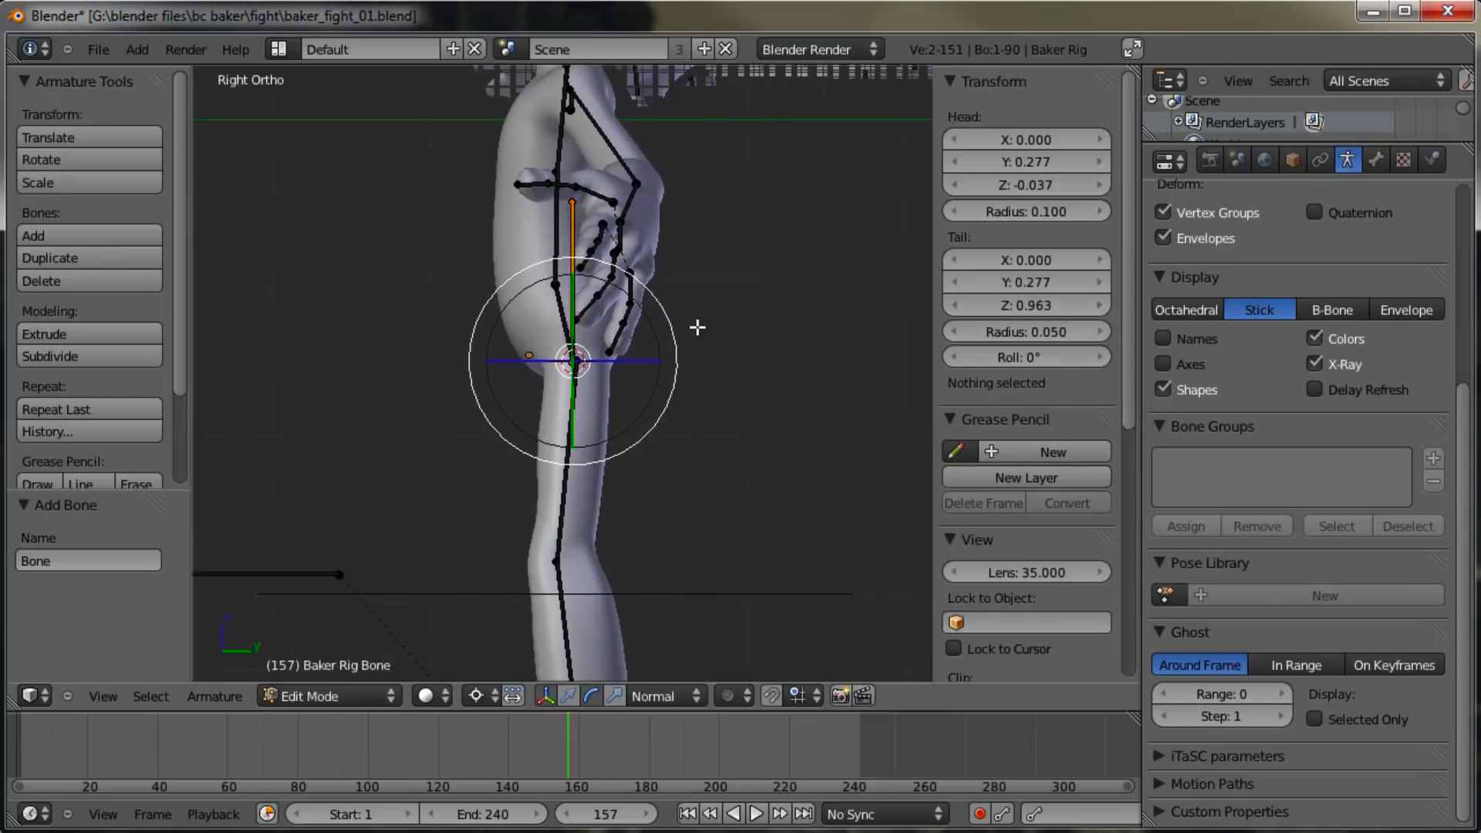
# Step: Move the new bone straight down along Z to foot level, with its head at about Z -3.77
pyautogui.press('g')
pyautogui.press('z')
pyautogui.click(701, 605)
pyautogui.keyDown('shift'); pyautogui.moveTo(701, 604); pyautogui.dragTo(640, 238, button='middle'); pyautogui.keyUp('shift')
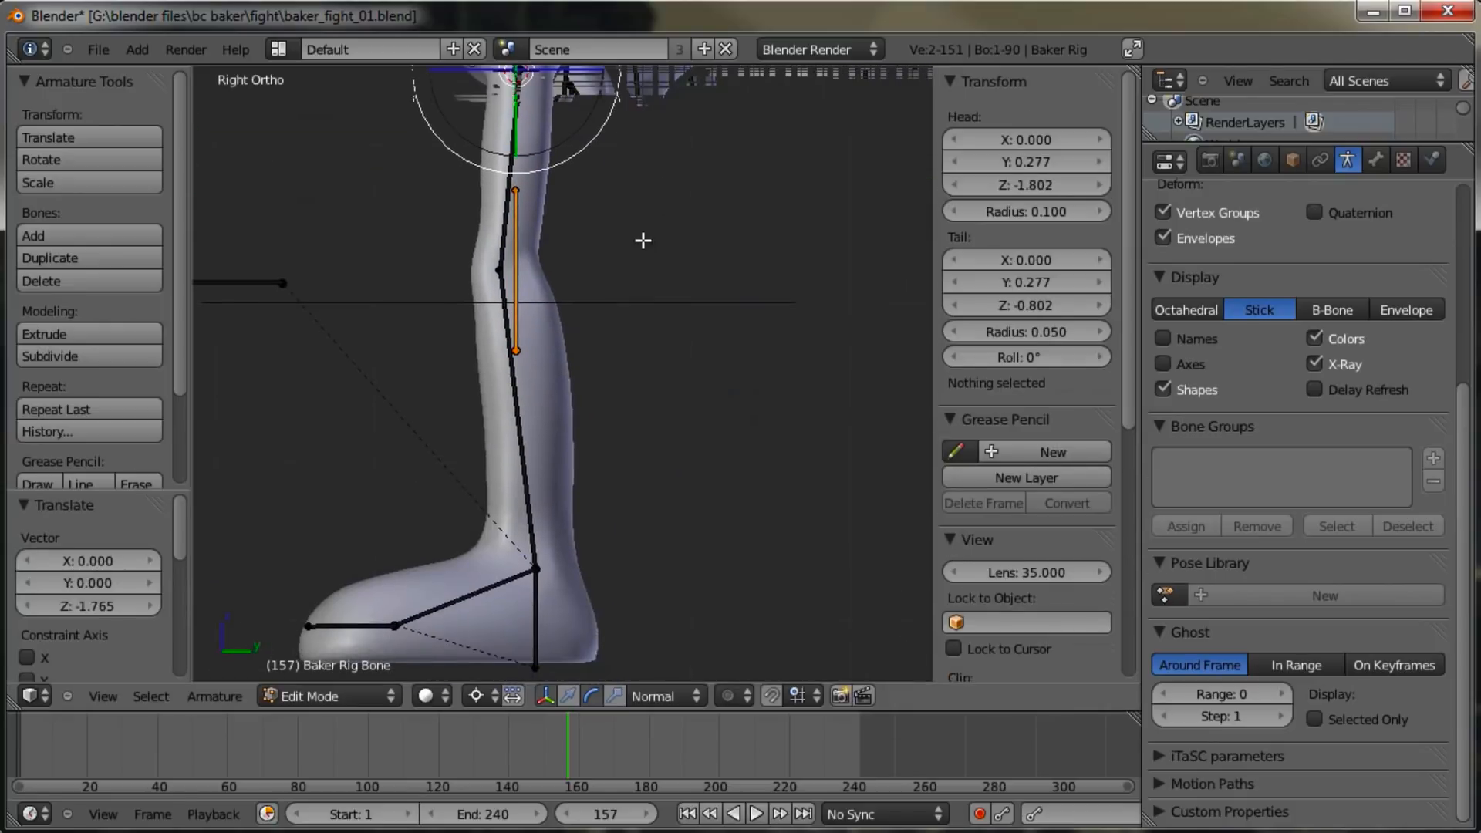
pyautogui.press('g')
pyautogui.press('z')
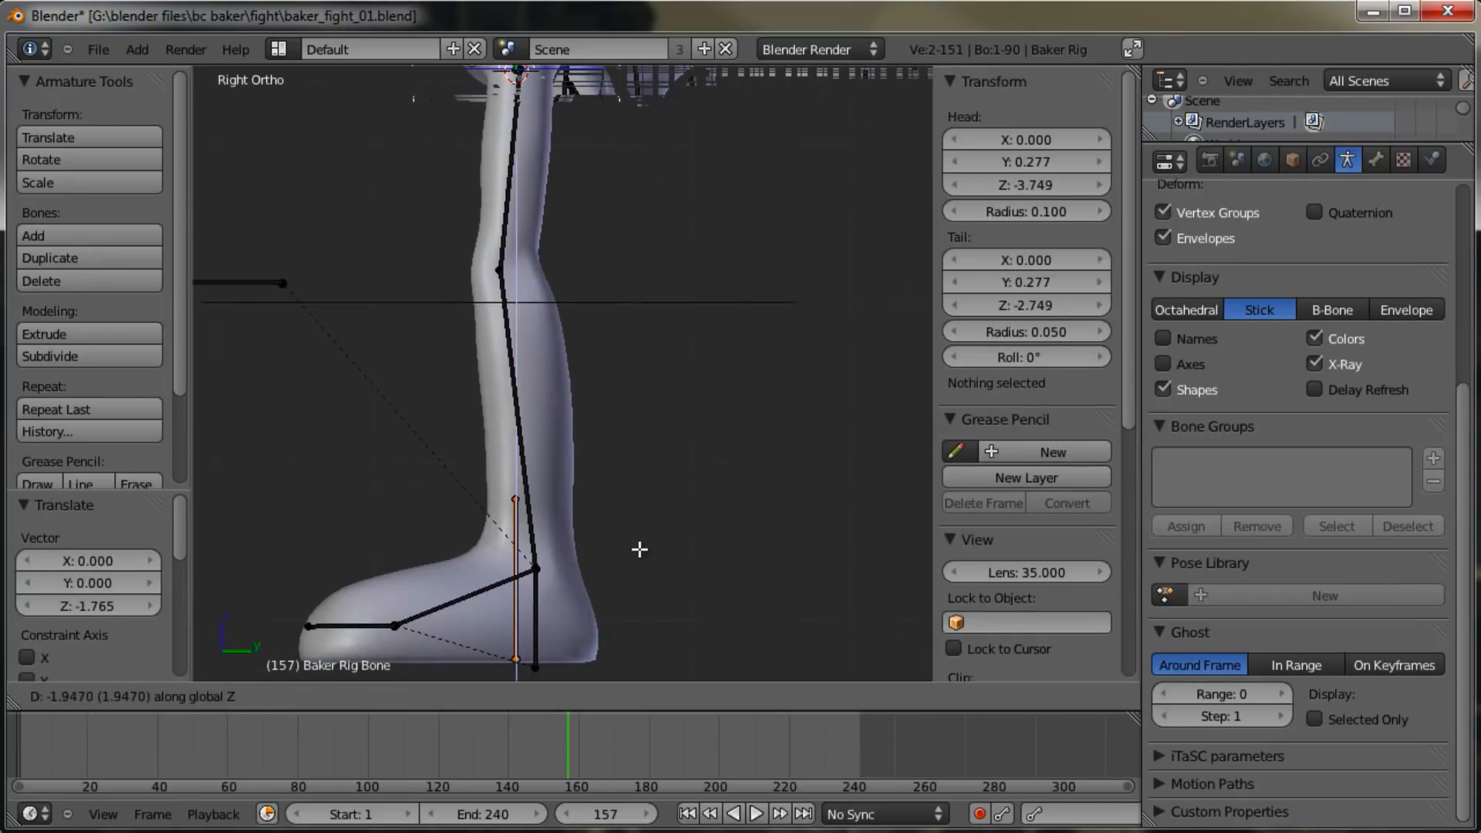
pyautogui.click(640, 551)
pyautogui.scroll(-4, 479, 406)
pyautogui.moveTo(479, 406); pyautogui.dragTo(766, 482, button='middle')
# Step: Rename the new bone between the feet as MASTER CONTROL
pyautogui.scroll(-12, 1013, 590)
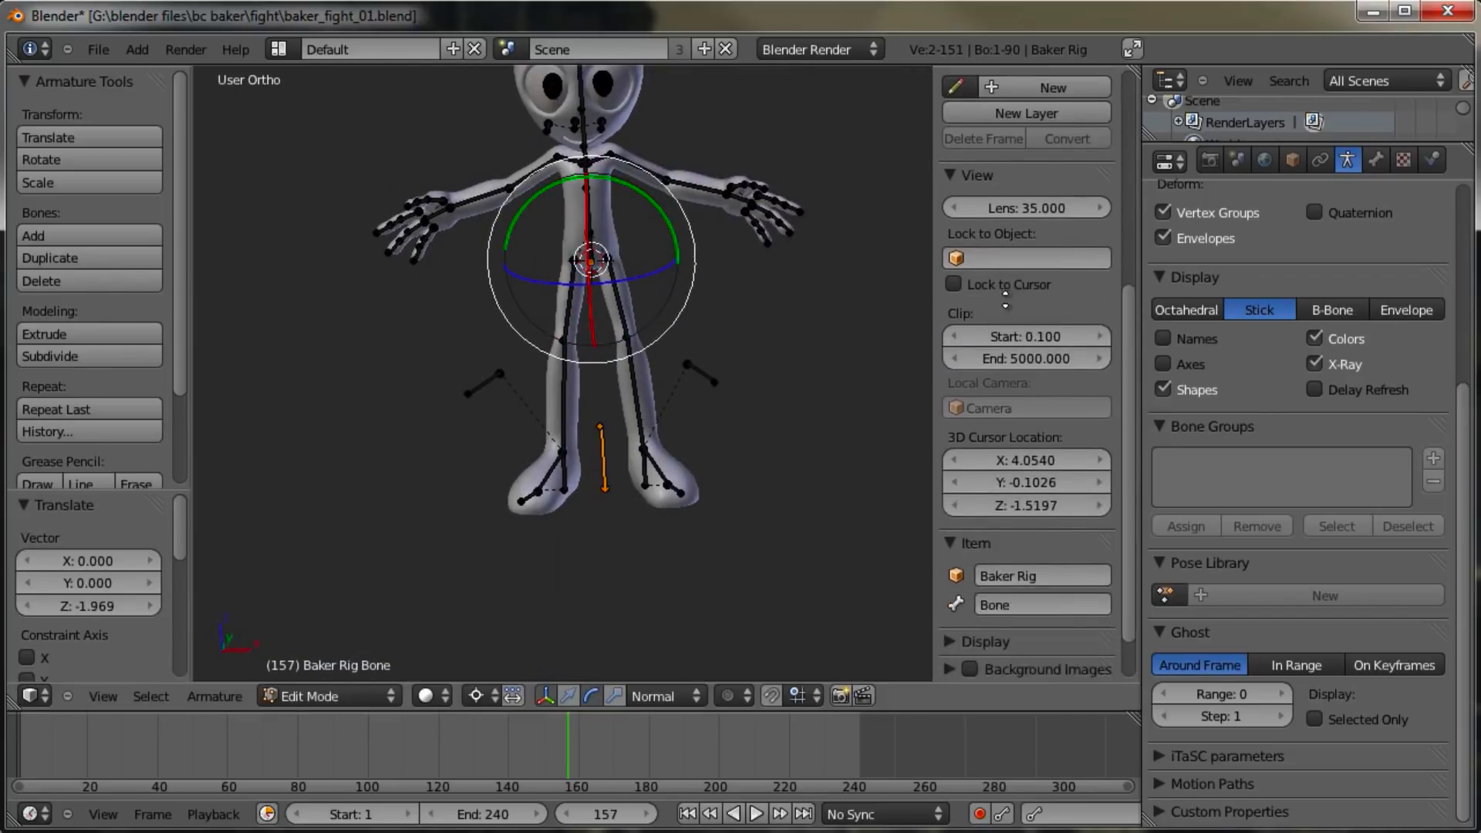
pyautogui.click(1001, 540)
pyautogui.write('MASTER CONTROL')
pyautogui.press('Return')
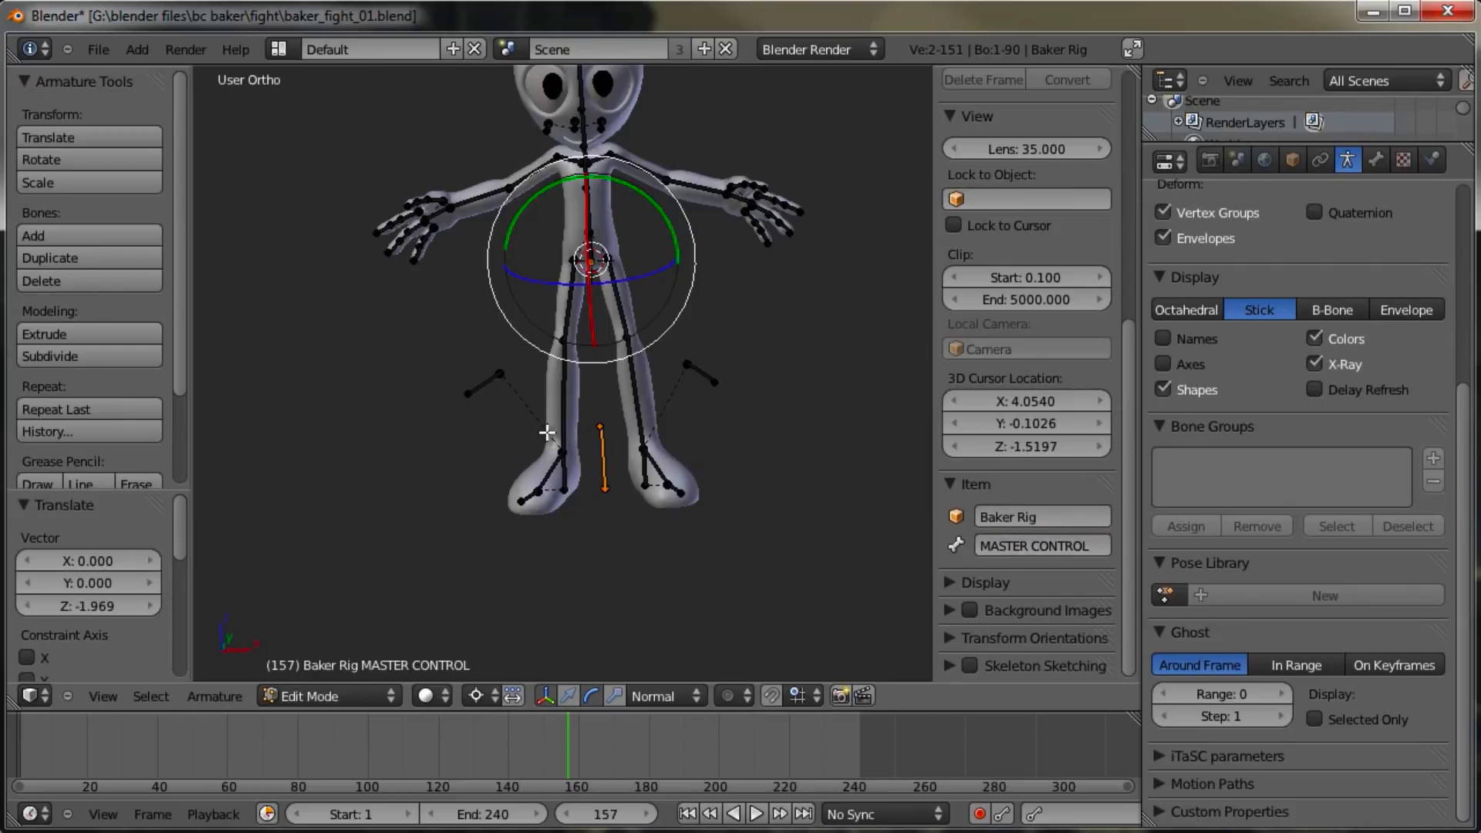
# Step: Switch the rig to Pose Mode and look through the available custom shape objects for the MASTER CONTROL bone
pyautogui.click(1377, 160)
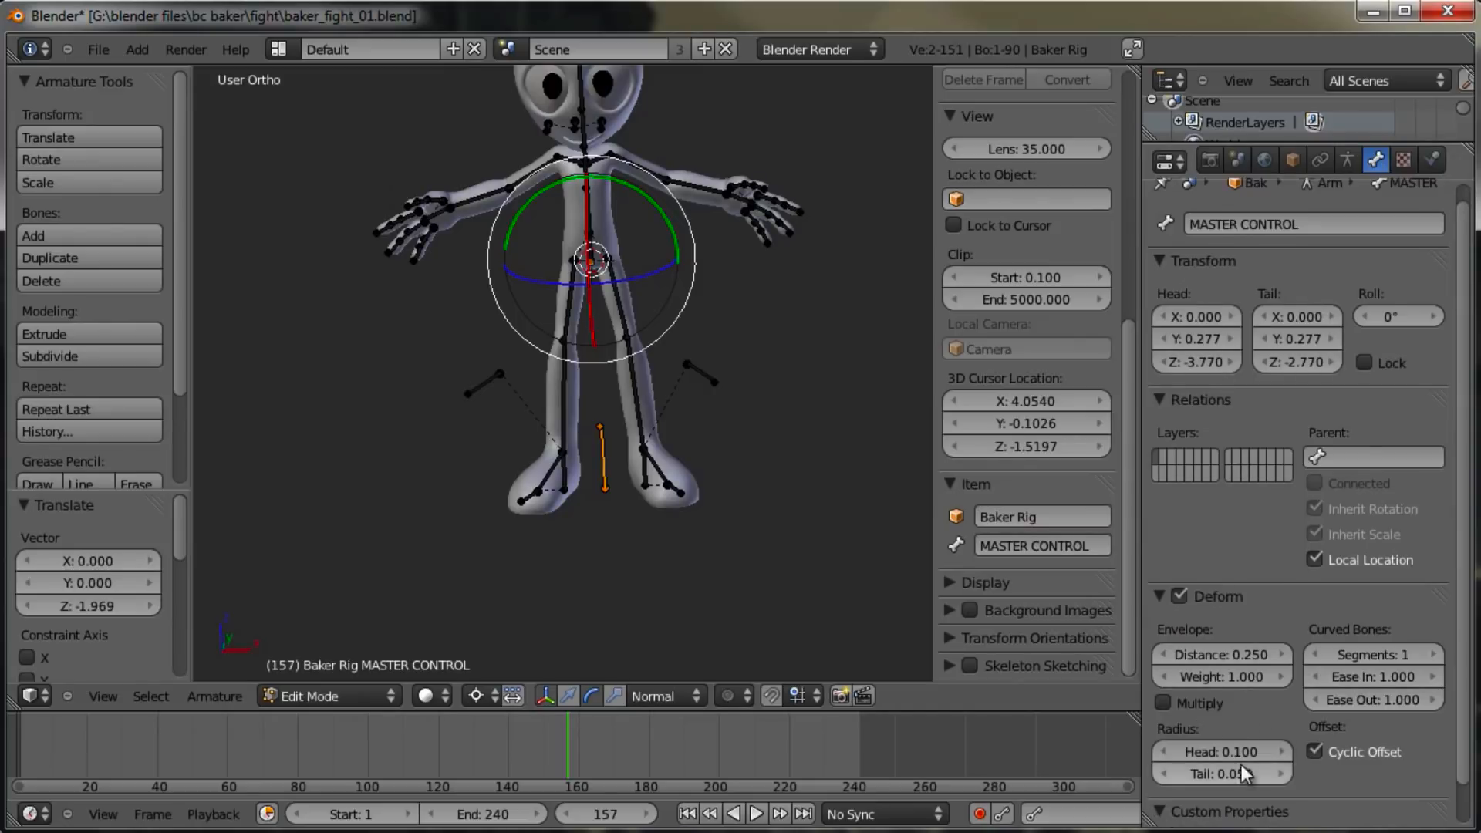
pyautogui.scroll(-2, 1241, 764)
pyautogui.scroll(3, 1265, 516)
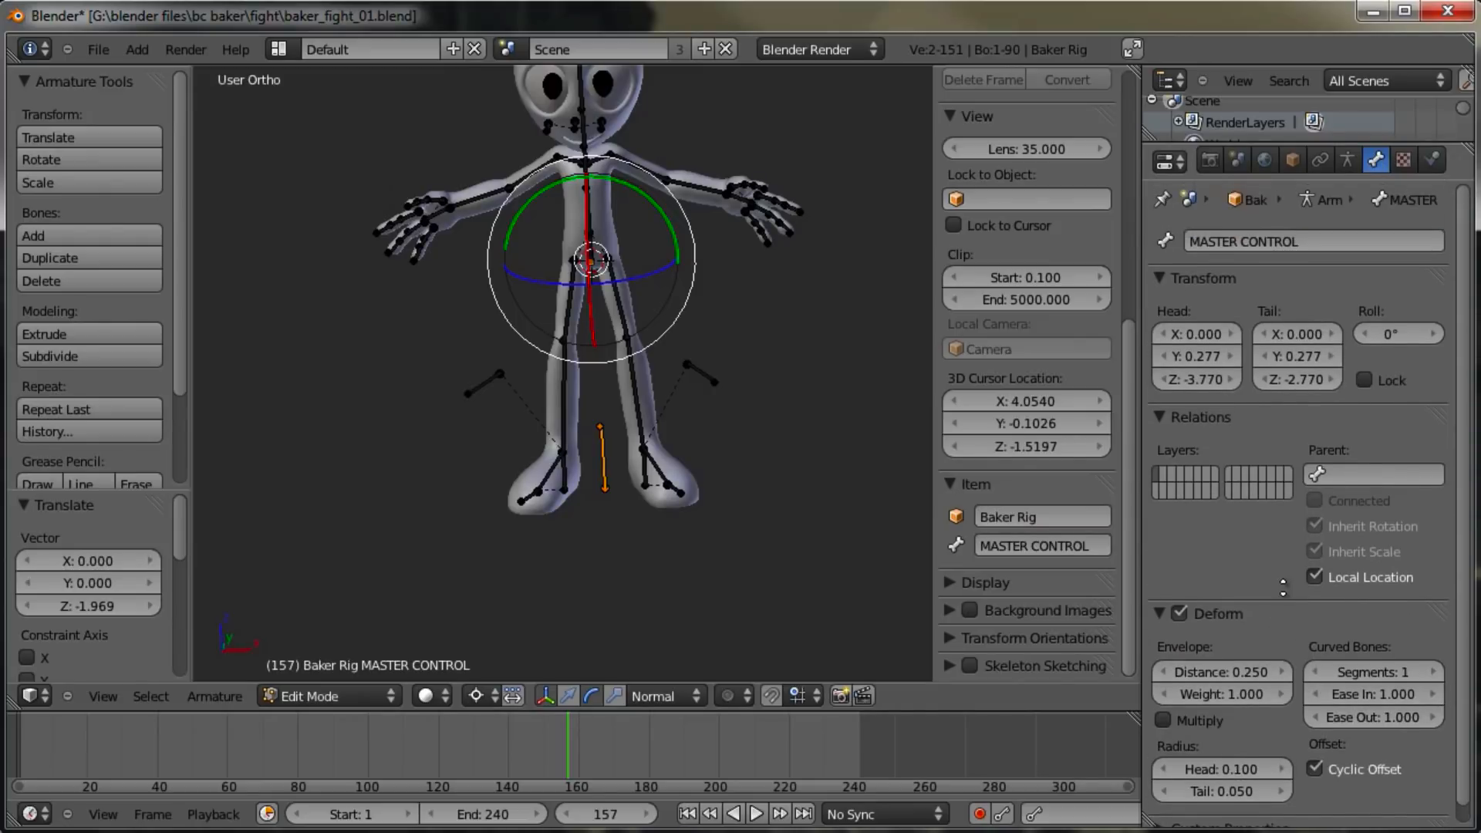
pyautogui.hotkey('ctrl', 'Tab')
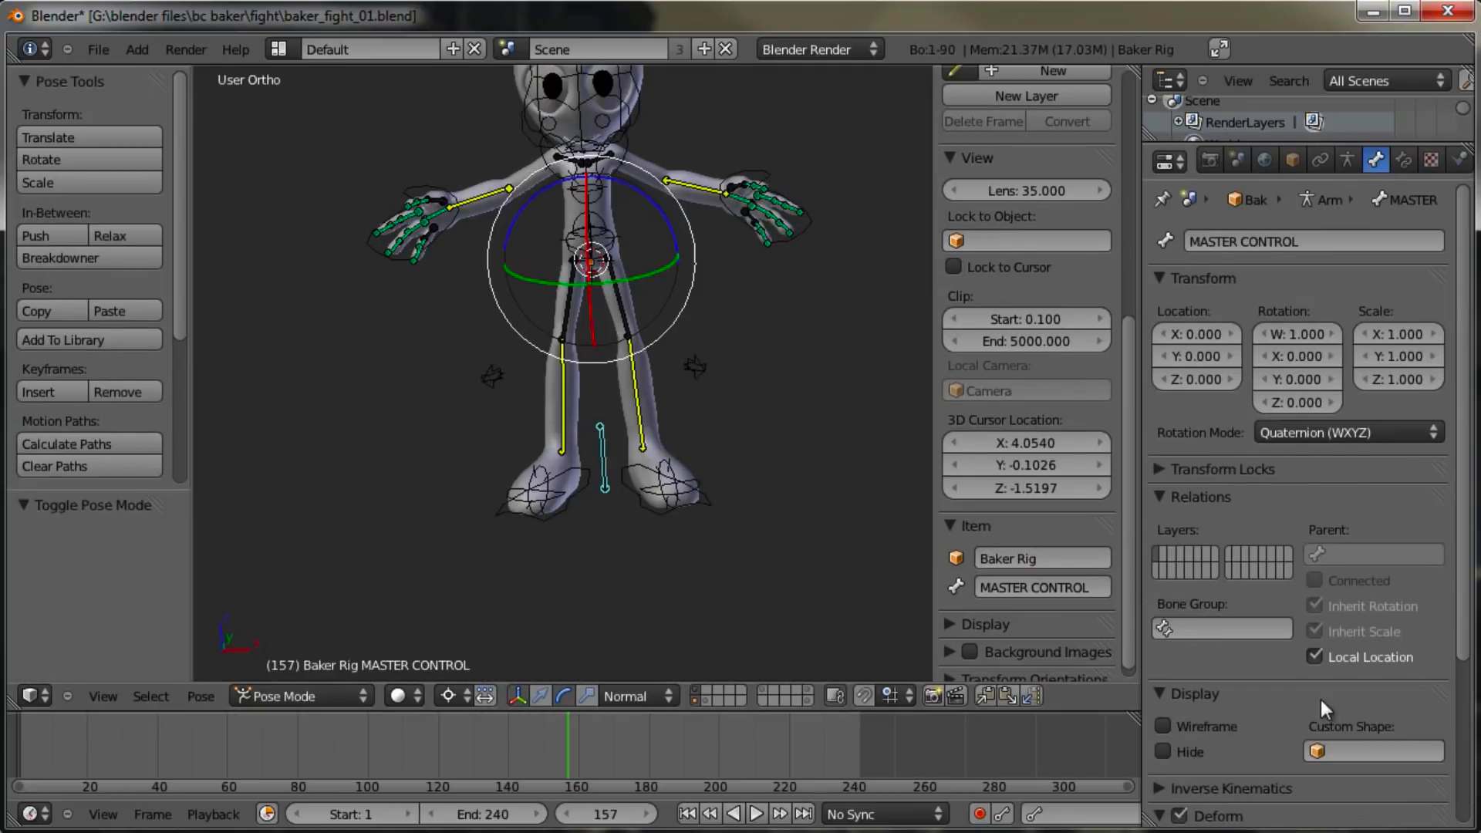
pyautogui.scroll(-4, 1334, 694)
pyautogui.click(1338, 664)
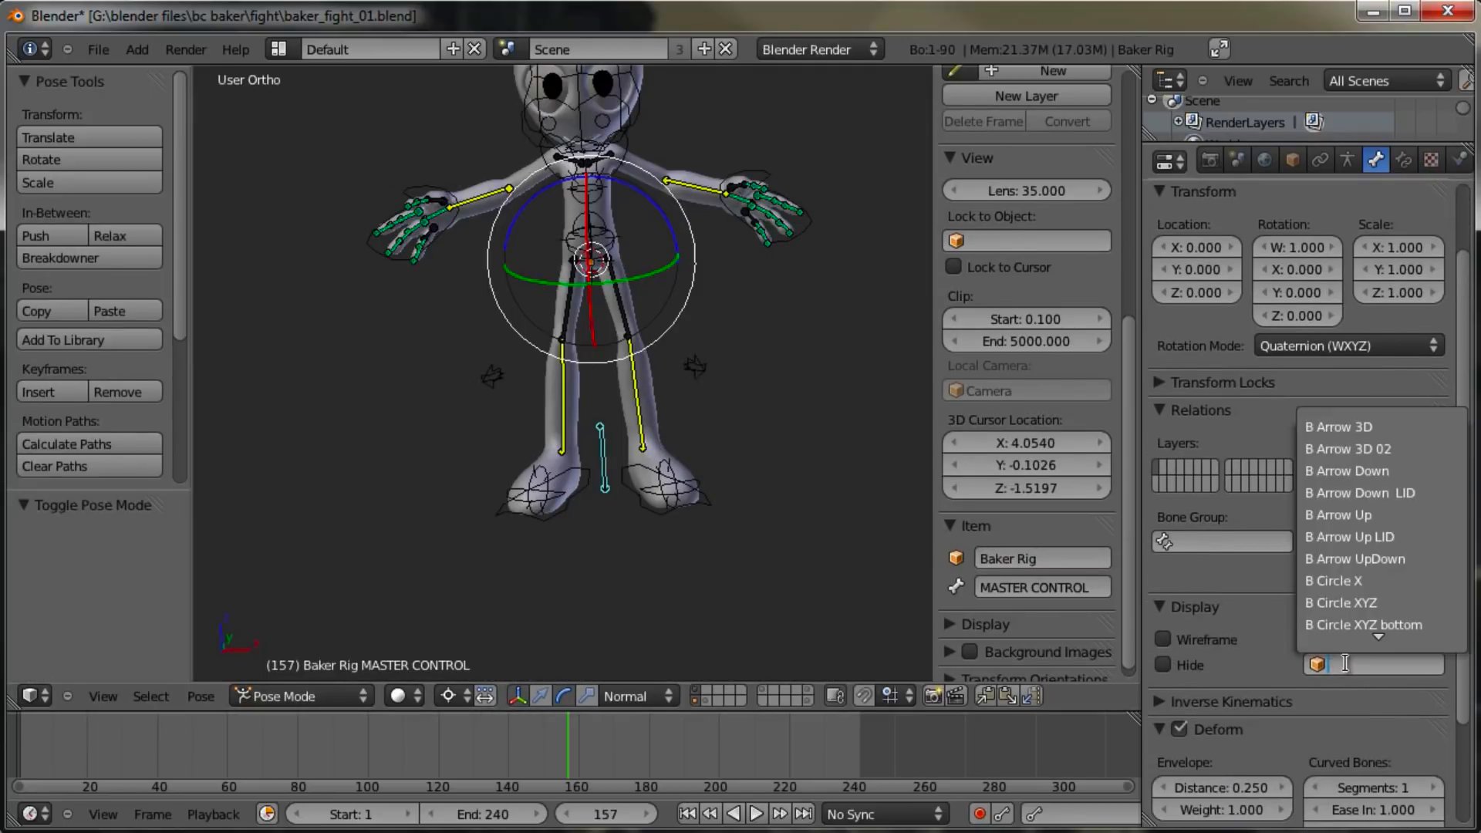
pyautogui.scroll(-1, 1370, 626)
pyautogui.press('Escape')
# Step: Rename the four-way arrow outline object beside the character as Control Arrows
pyautogui.keyDown('shift'); pyautogui.moveTo(753, 374); pyautogui.dragTo(492, 390, button='middle'); pyautogui.keyUp('shift')
pyautogui.scroll(-1, 493, 389)
pyautogui.rightClick(758, 345)
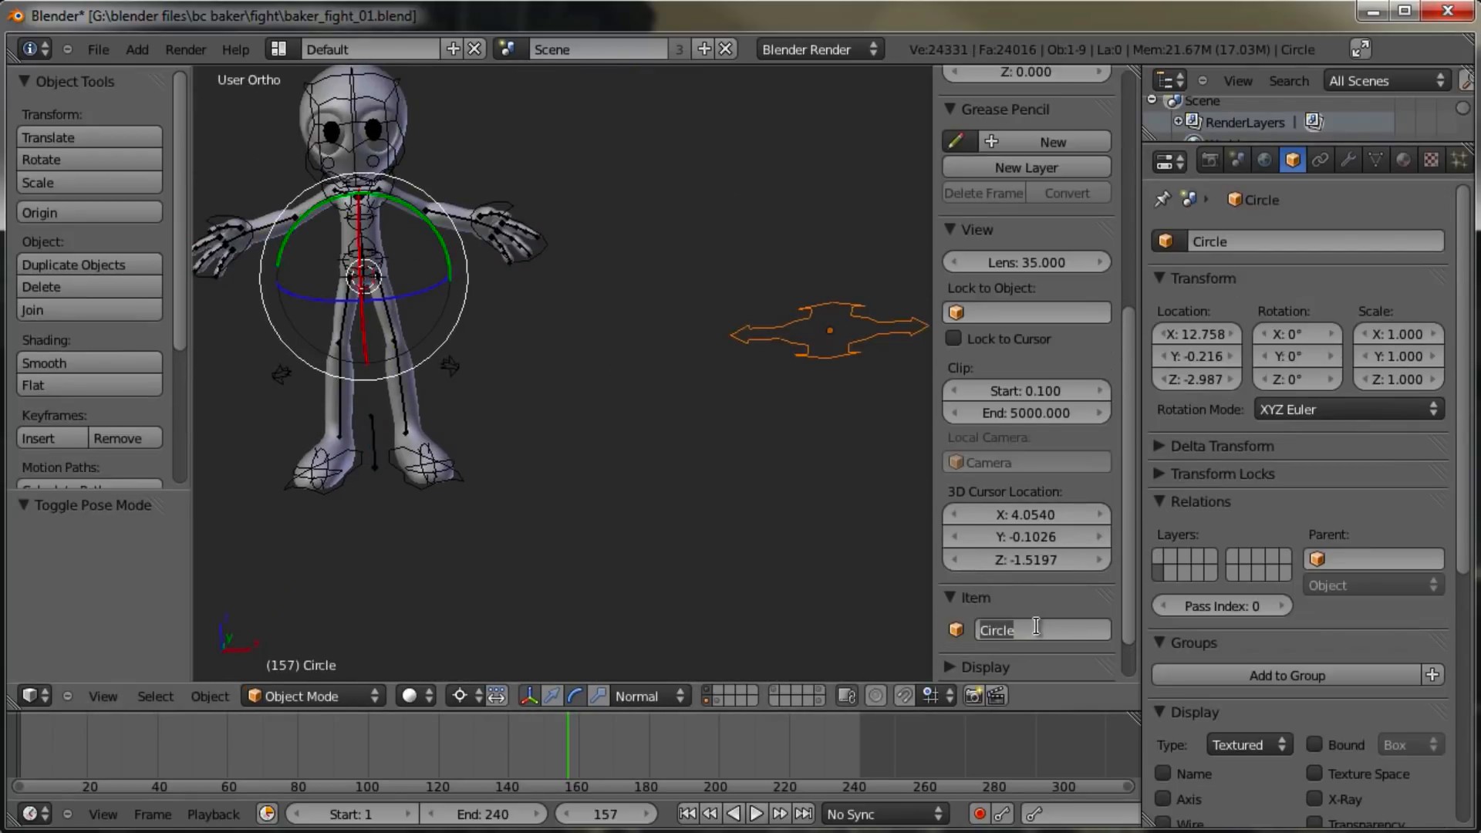
pyautogui.write('Ctrlol Arrows')
pyautogui.press('Return')
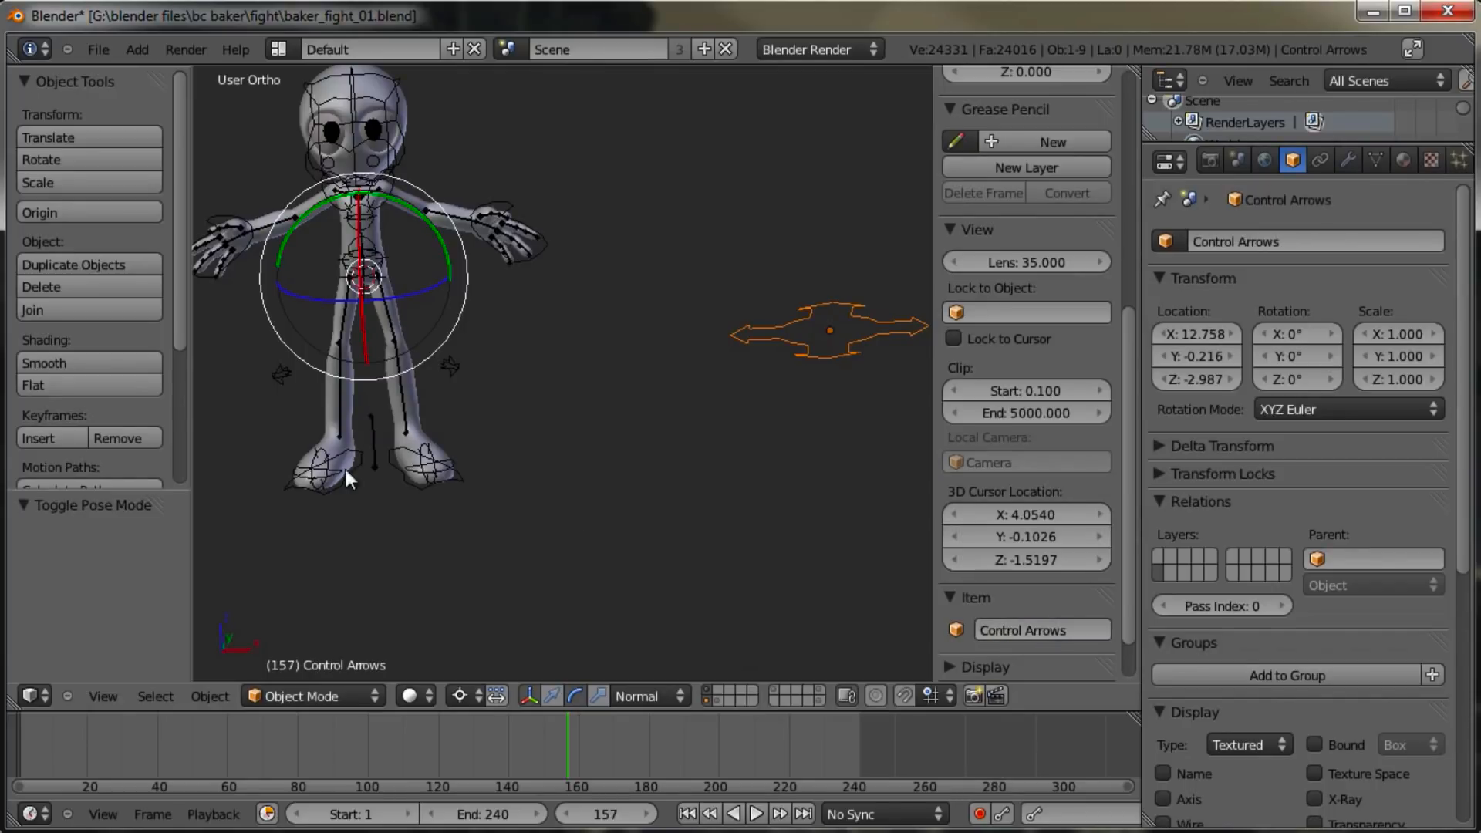
# Step: Assign the Control Arrows object as the custom shape of the MASTER CONTROL bone
pyautogui.rightClick(375, 436)
pyautogui.click(1342, 661)
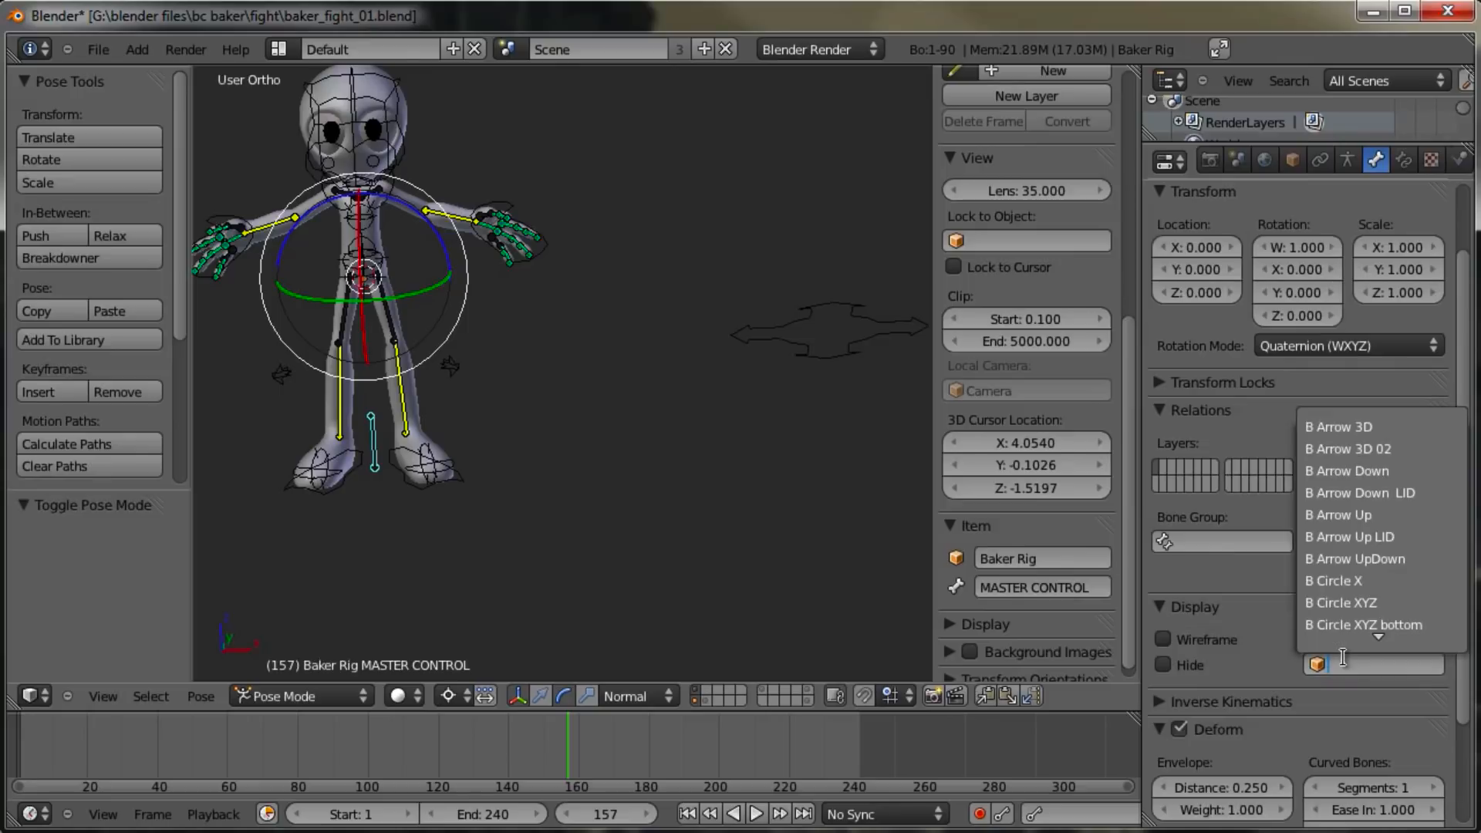
pyautogui.write('cont')
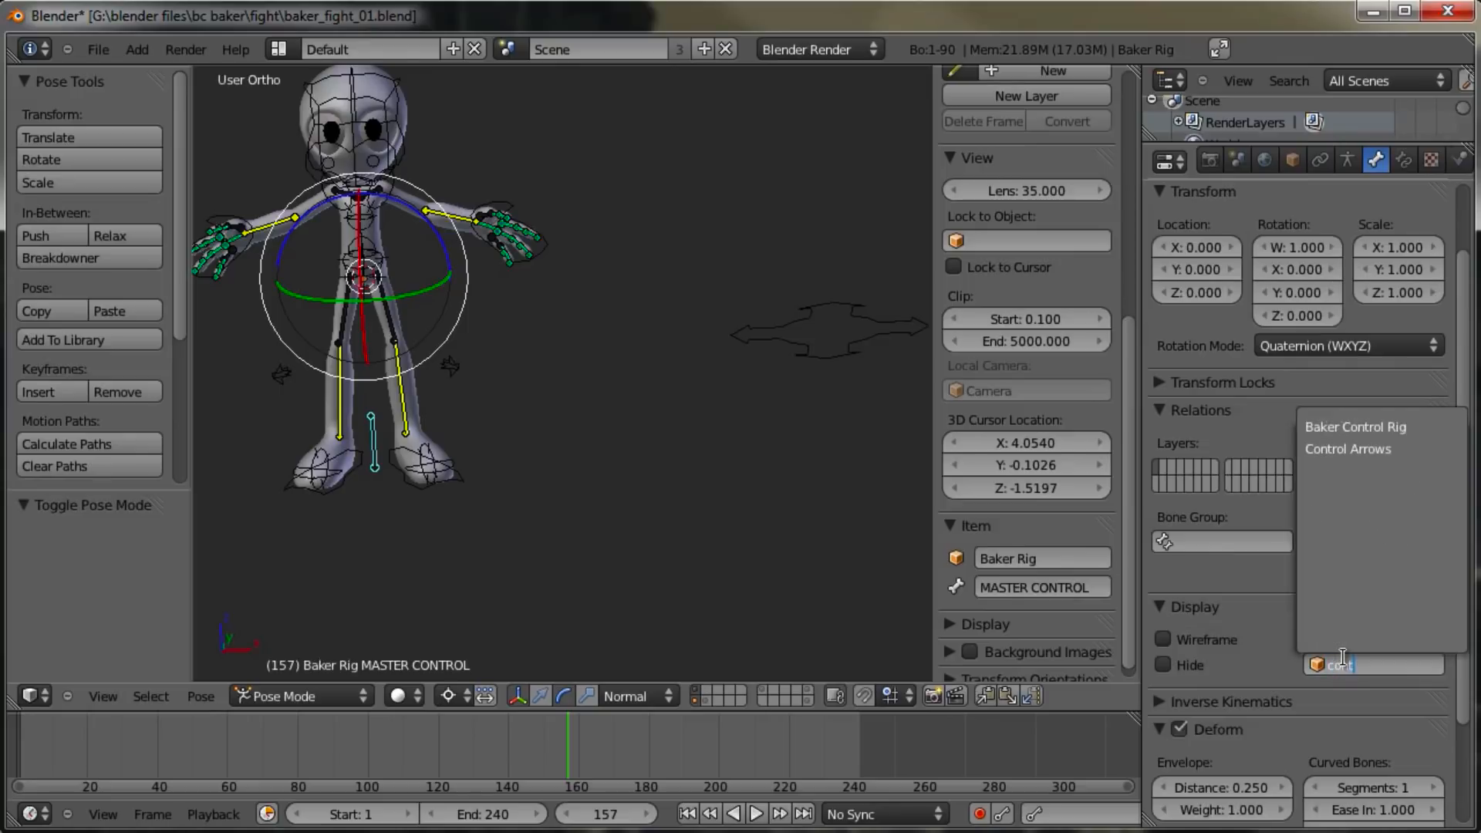
pyautogui.click(1357, 449)
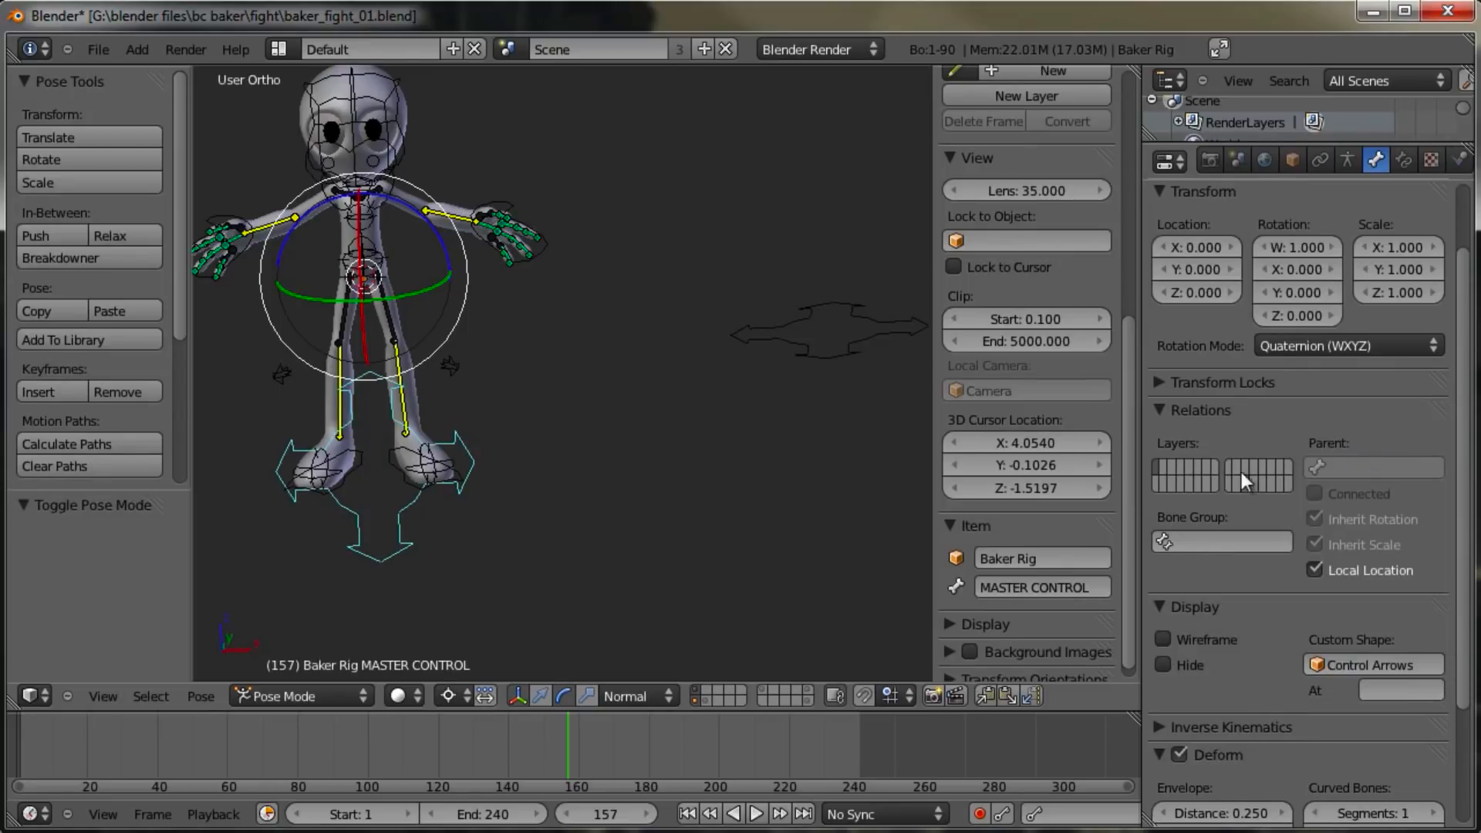
# Step: Leave Pose Mode and open the Control Arrows mesh in Edit Mode
pyautogui.moveTo(381, 446); pyautogui.dragTo(623, 401, button='middle')
pyautogui.hotkey('ctrl', 'Tab')
pyautogui.rightClick(622, 387)
pyautogui.press('Tab')
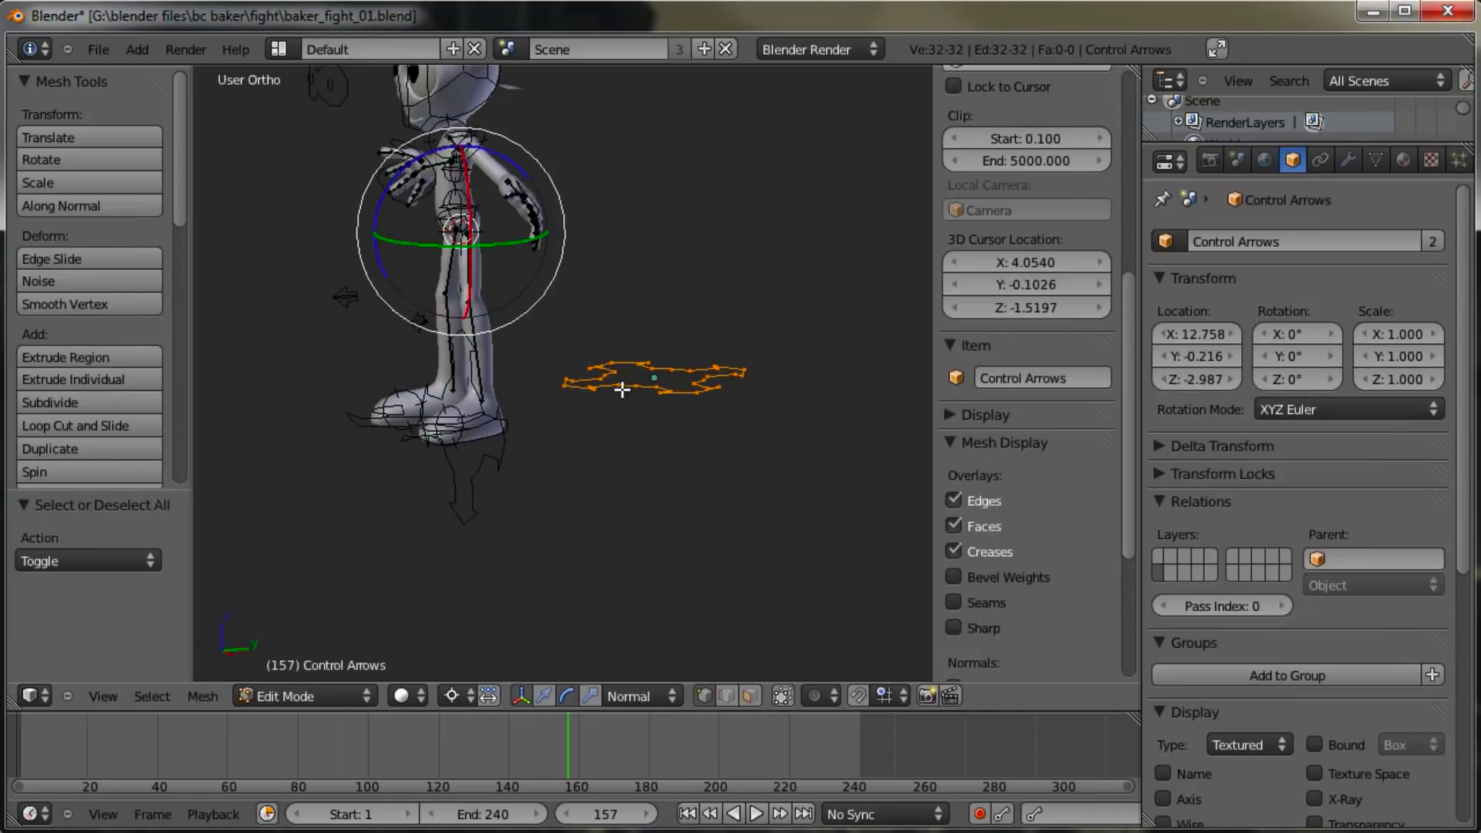
# Step: Try to rotate the whole arrow mesh 90° around the 3D cursor
pyautogui.write('r90')
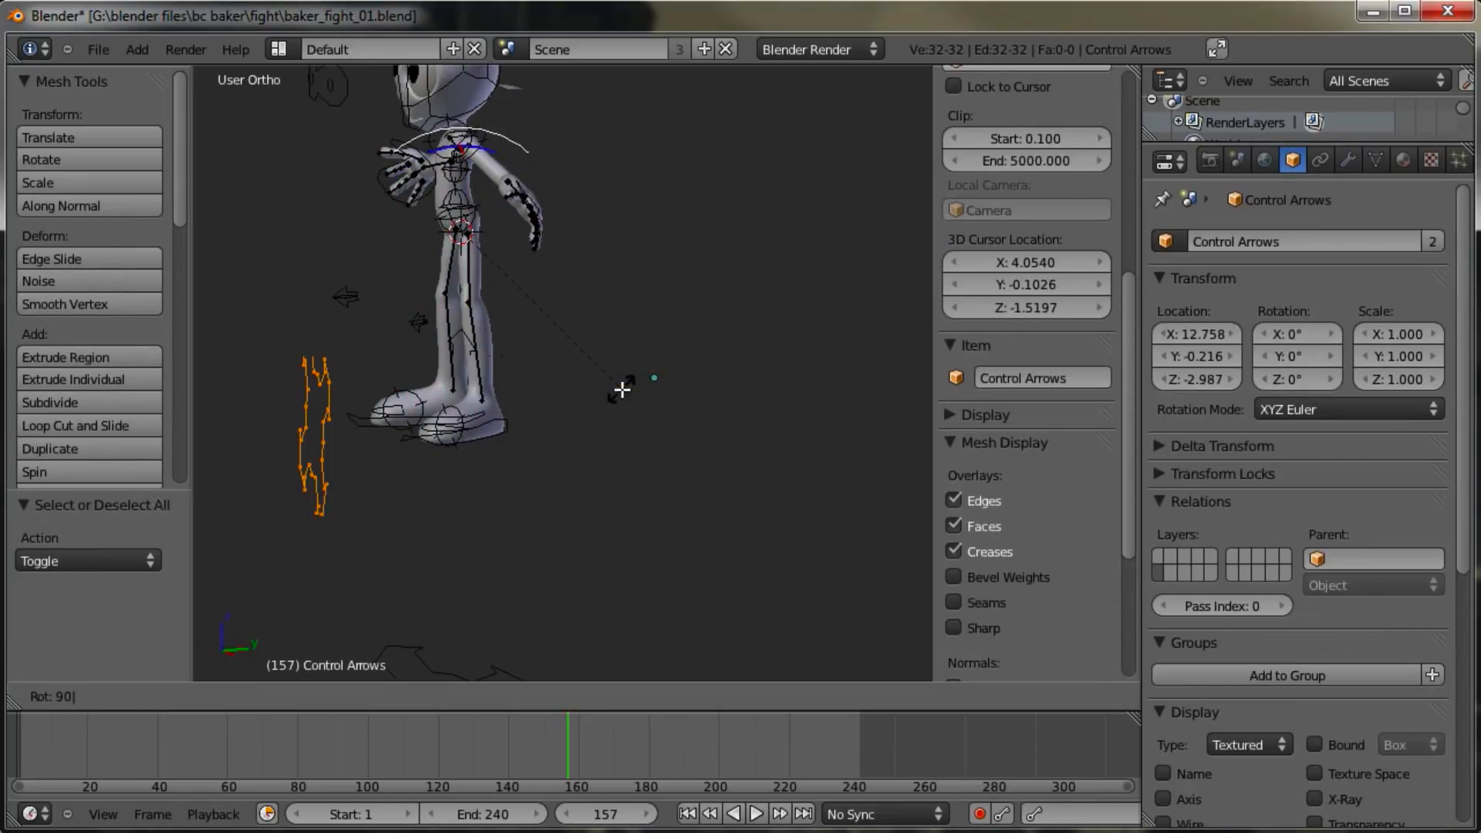
pyautogui.press('Return')
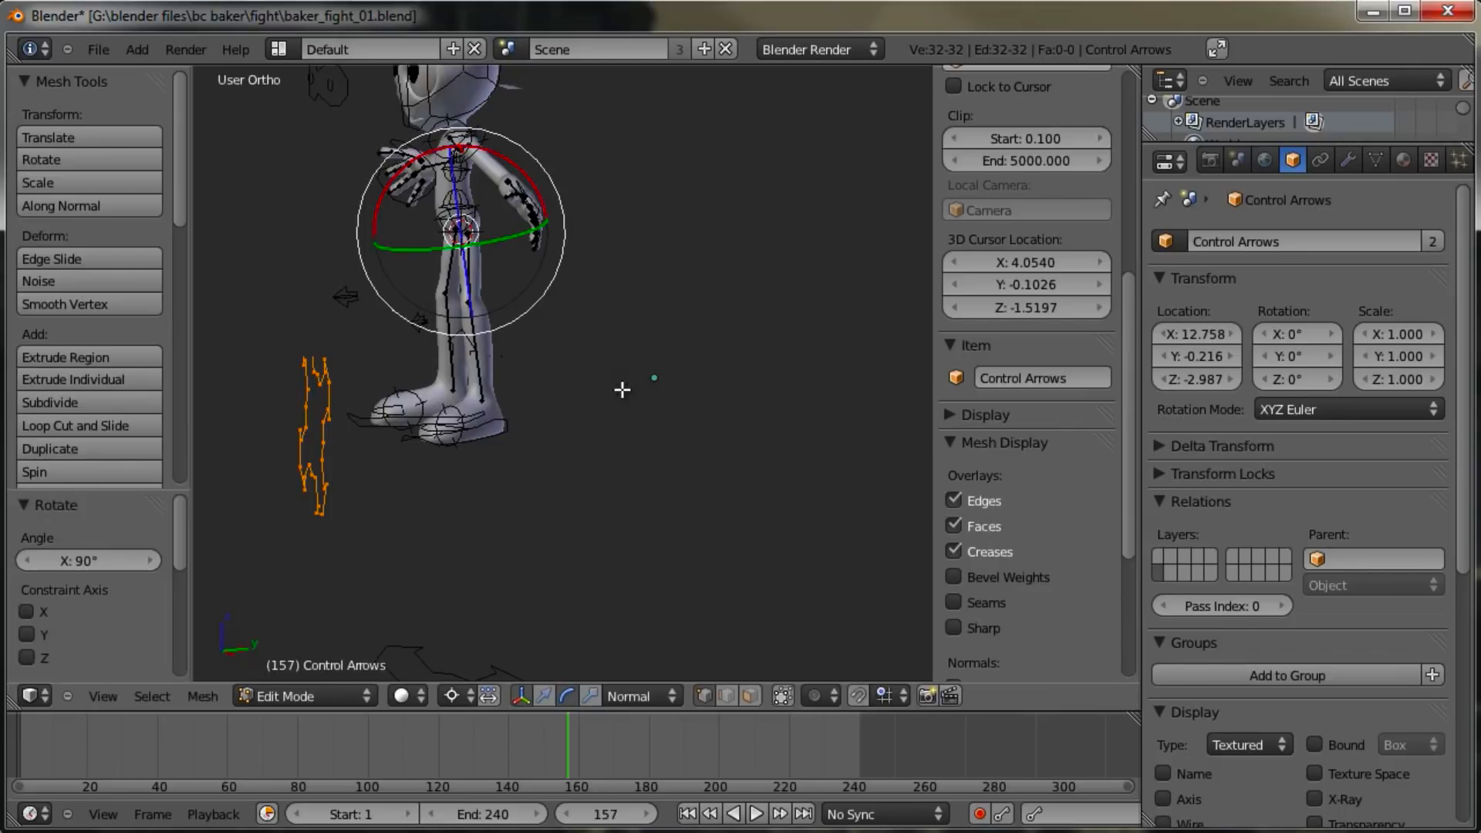
pyautogui.press('KP_3')
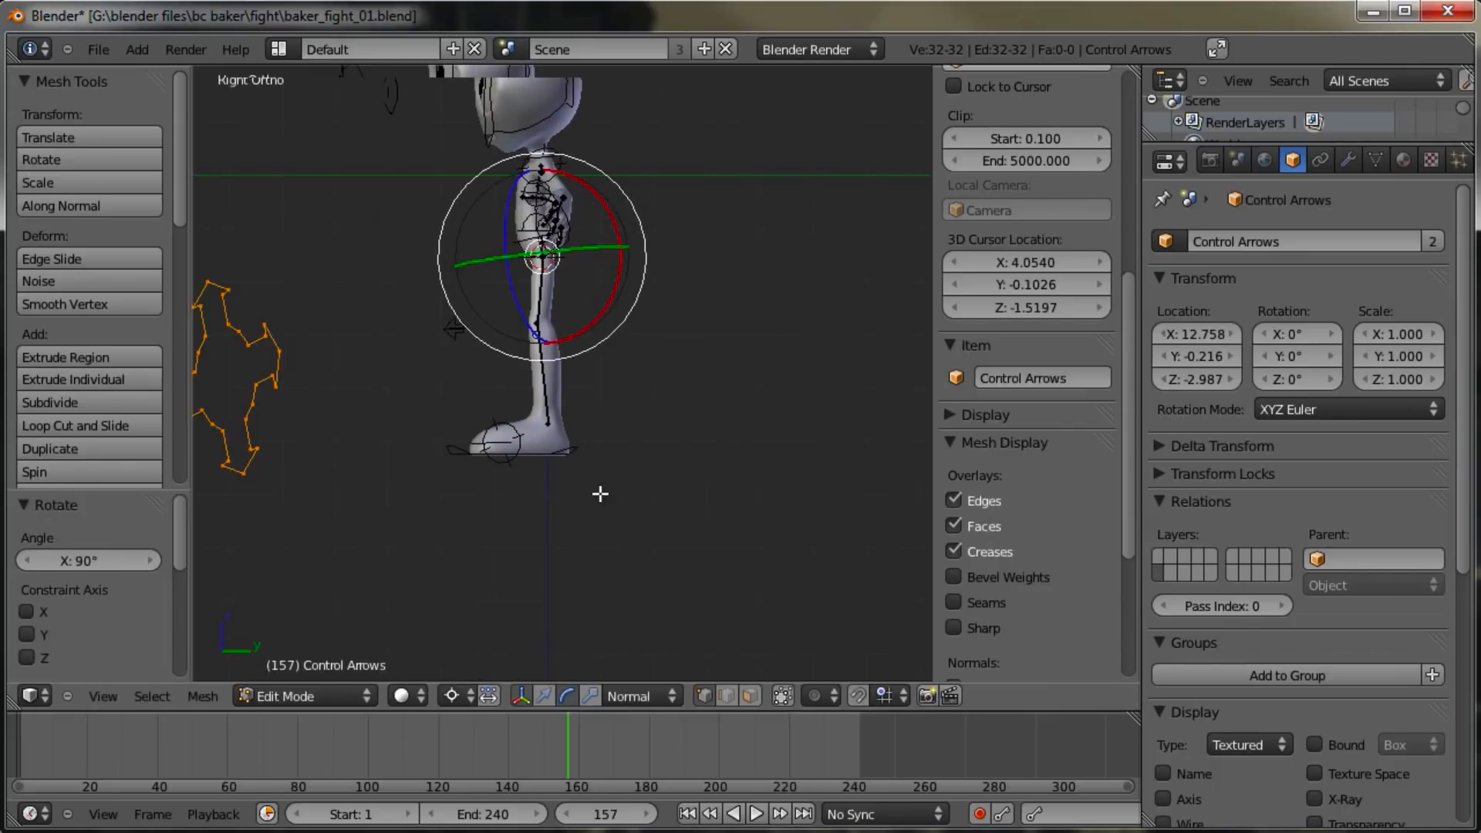
pyautogui.hotkey('ctrl', 'z')
# Step: Set the pivot point to Median Point and rotate the arrow mesh 90° in the right side view
pyautogui.click(453, 695)
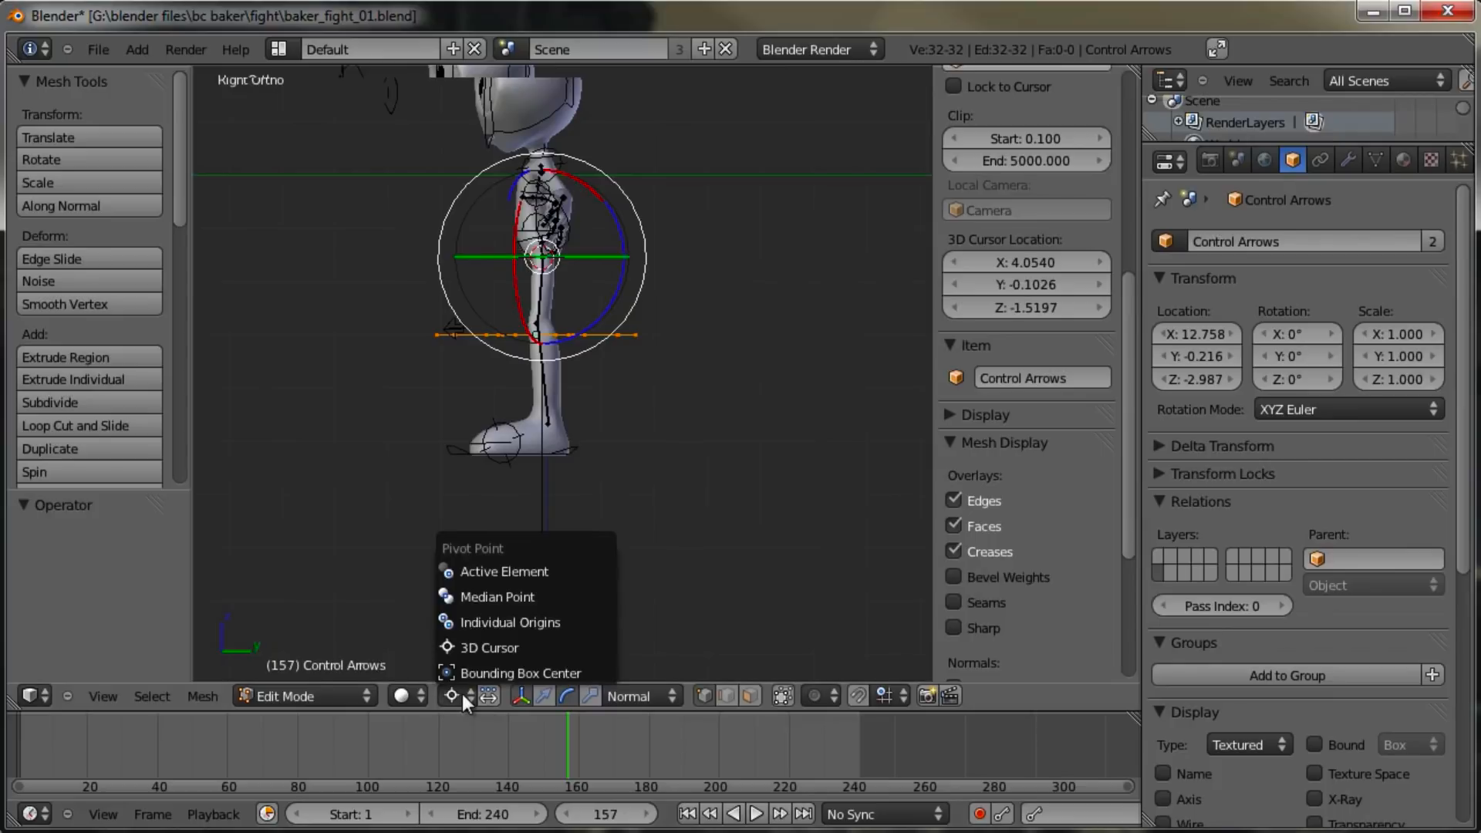
pyautogui.click(501, 595)
pyautogui.write('r')
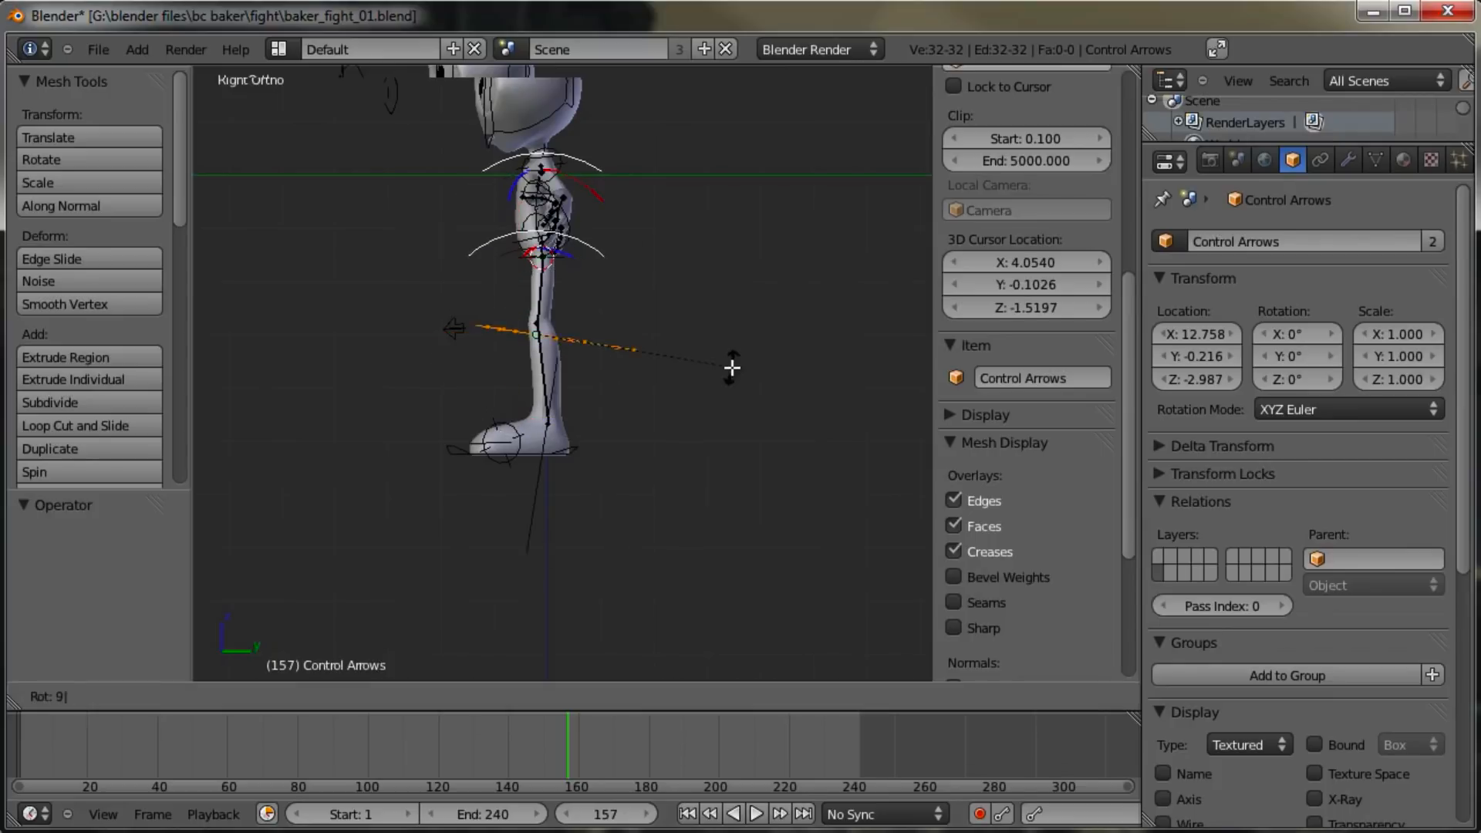
pyautogui.write('x90')
pyautogui.press('Return')
# Step: Scale the arrow mesh up by about 2.35 so it surrounds the character's feet, and return to Object Mode
pyautogui.moveTo(732, 368); pyautogui.dragTo(878, 398, button='middle')
pyautogui.press('s')
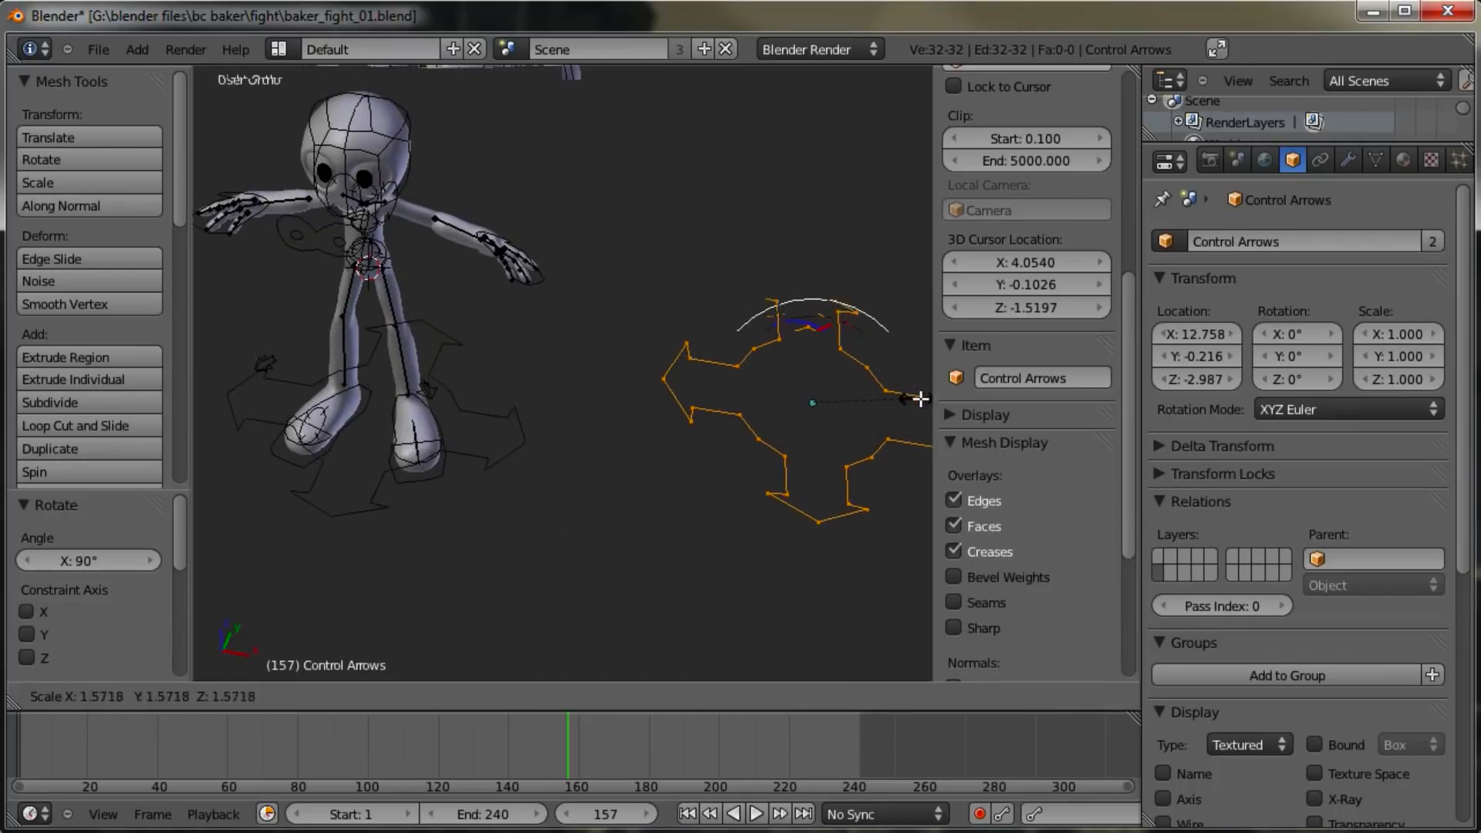
pyautogui.click(963, 363)
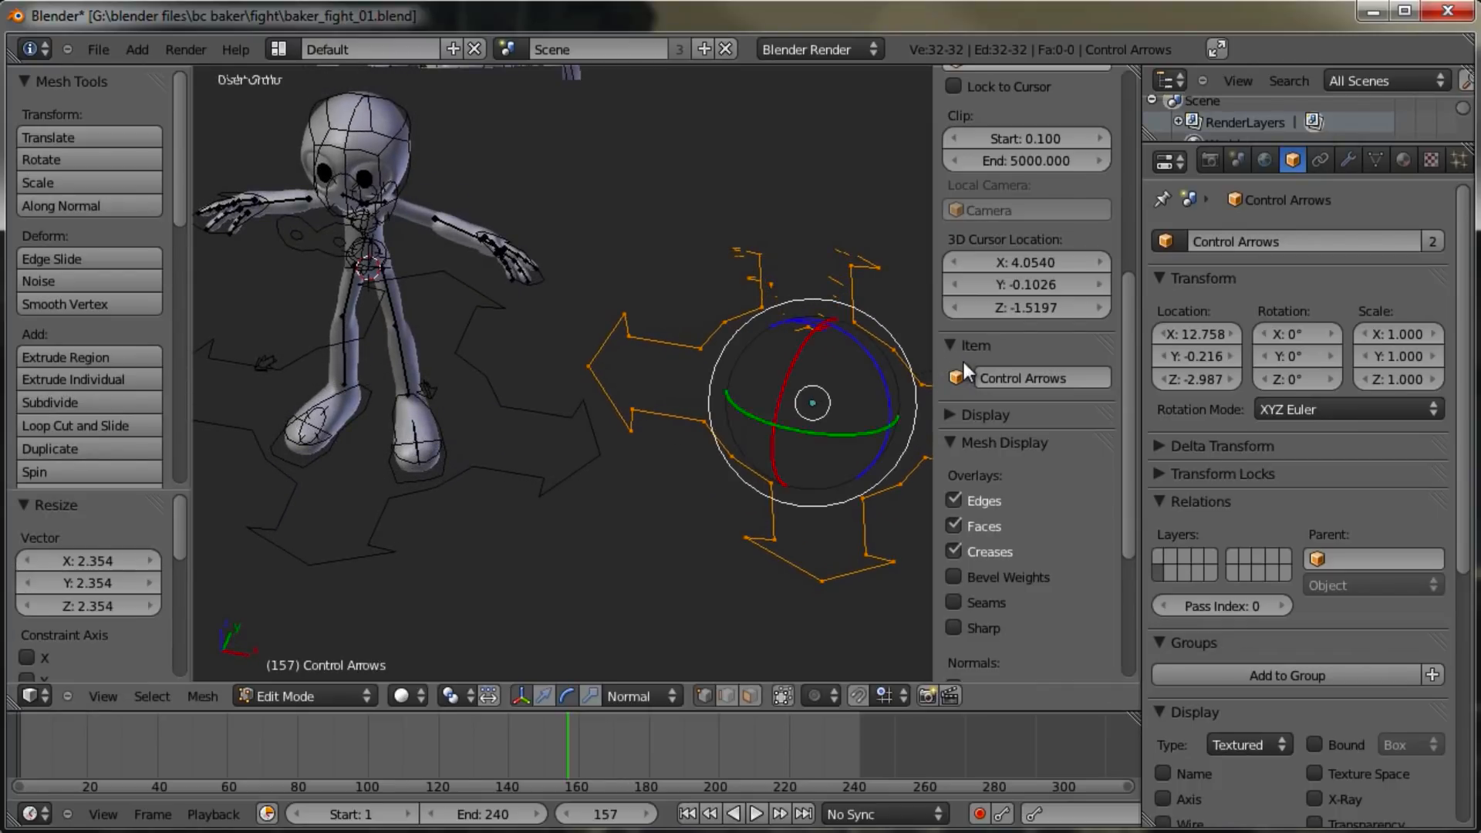
pyautogui.scroll(-4, 740, 433)
pyautogui.press('Tab')
# Step: Move the Control Arrows object to layer 20
pyautogui.keyDown('shift'); pyautogui.moveTo(740, 433); pyautogui.dragTo(724, 404, button='middle'); pyautogui.keyUp('shift')
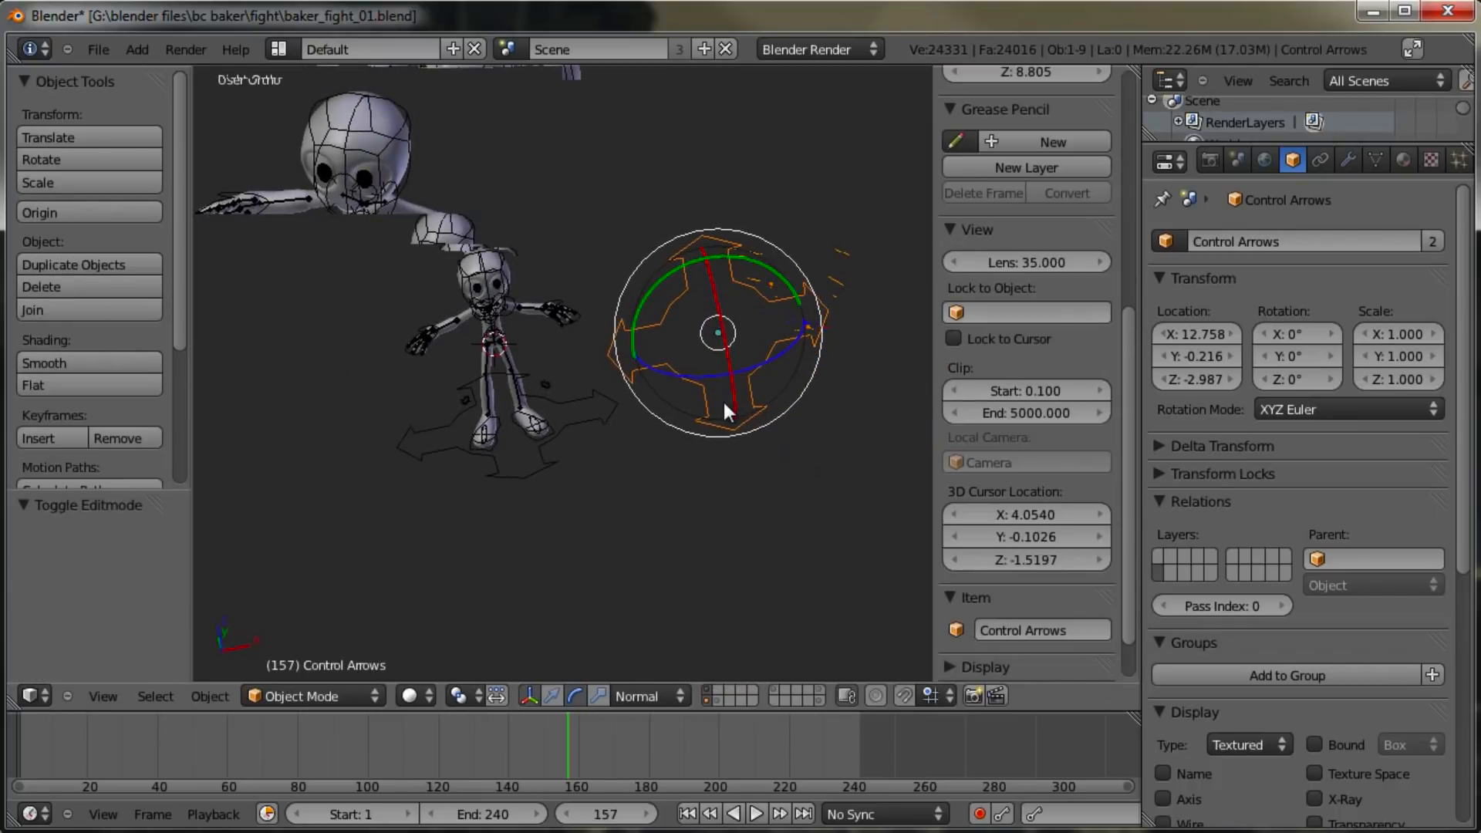
pyautogui.press('m')
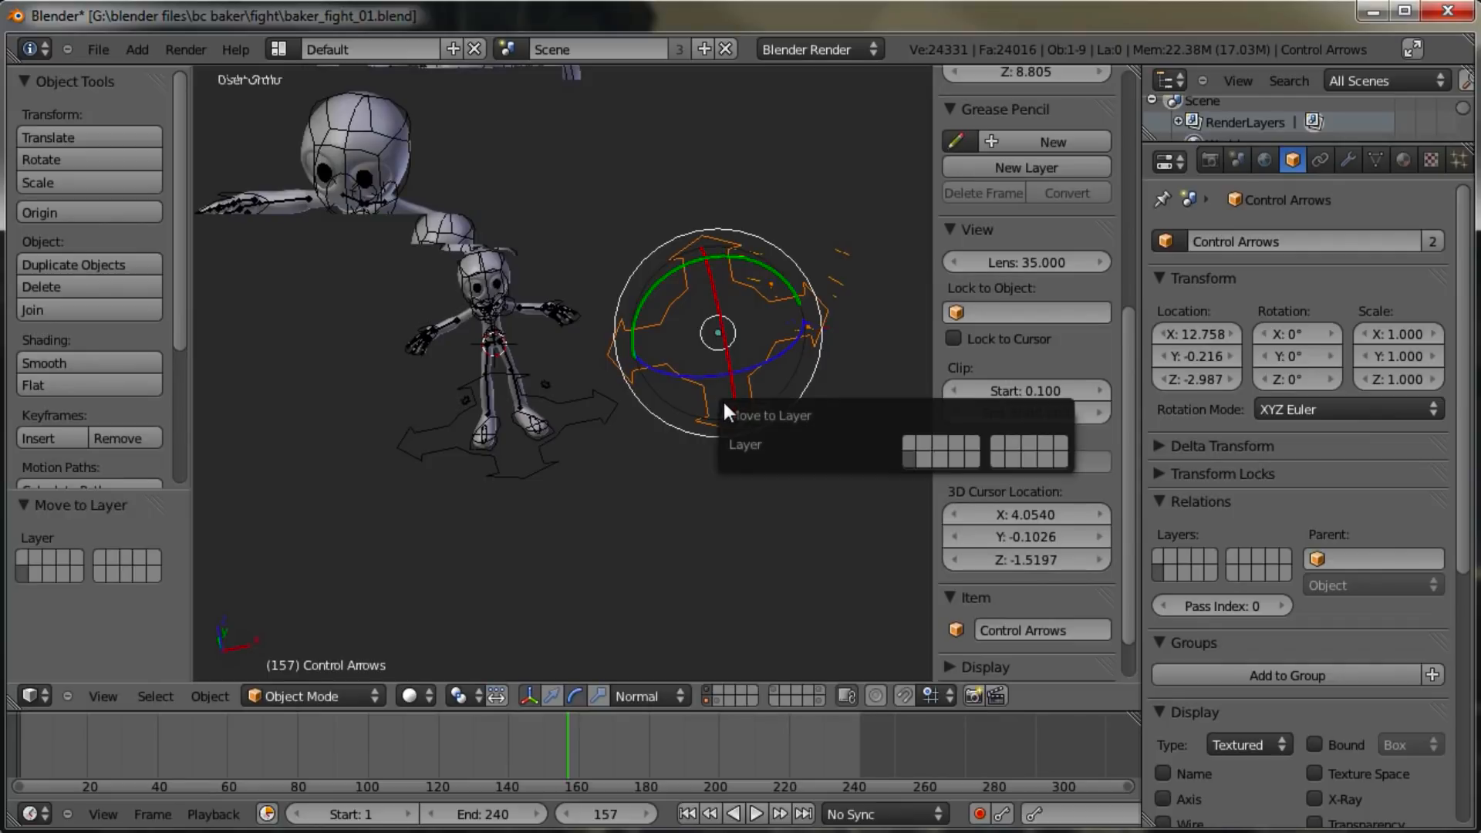
pyautogui.click(1061, 457)
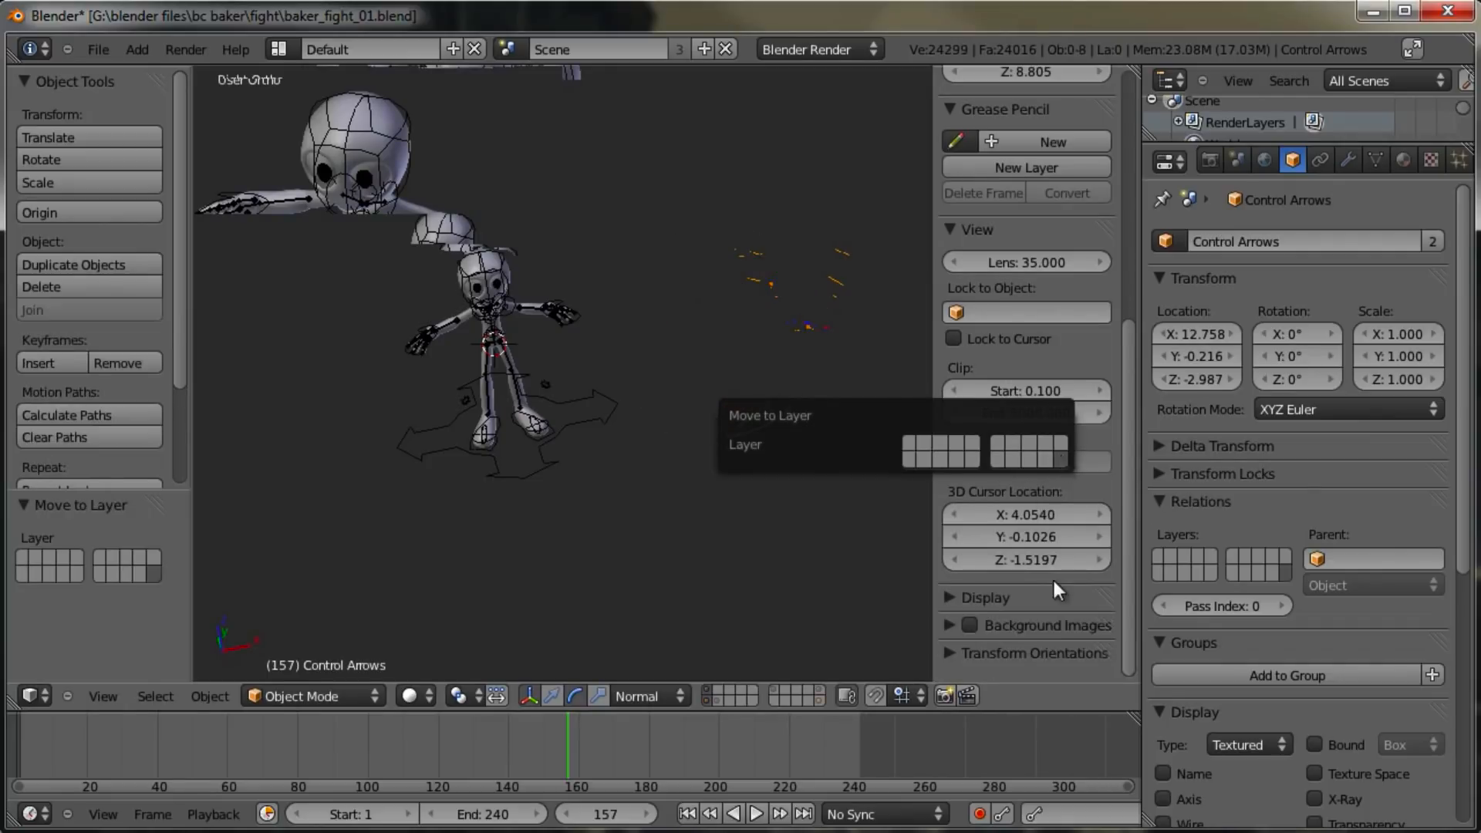
# Step: View layer 20 and return the viewport to showing only layers 1 and 11
pyautogui.click(819, 700)
pyautogui.click(706, 689)
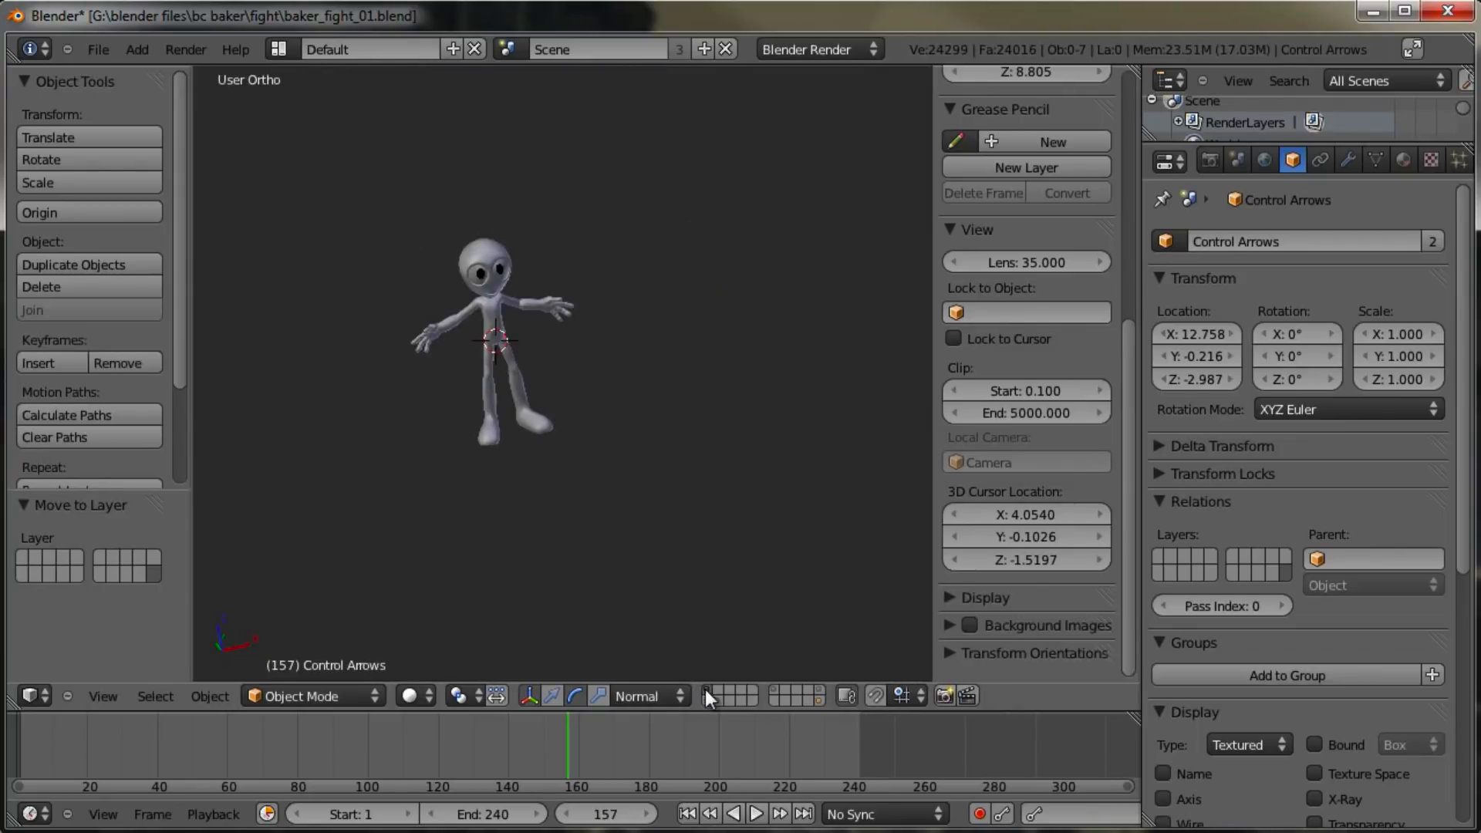
pyautogui.keyDown('shift'); pyautogui.click(706, 700); pyautogui.keyUp('shift')
# Step: Select the MASTER CONTROL bone by its arrow shape and try moving it to test the rig
pyautogui.scroll(4, 599, 419)
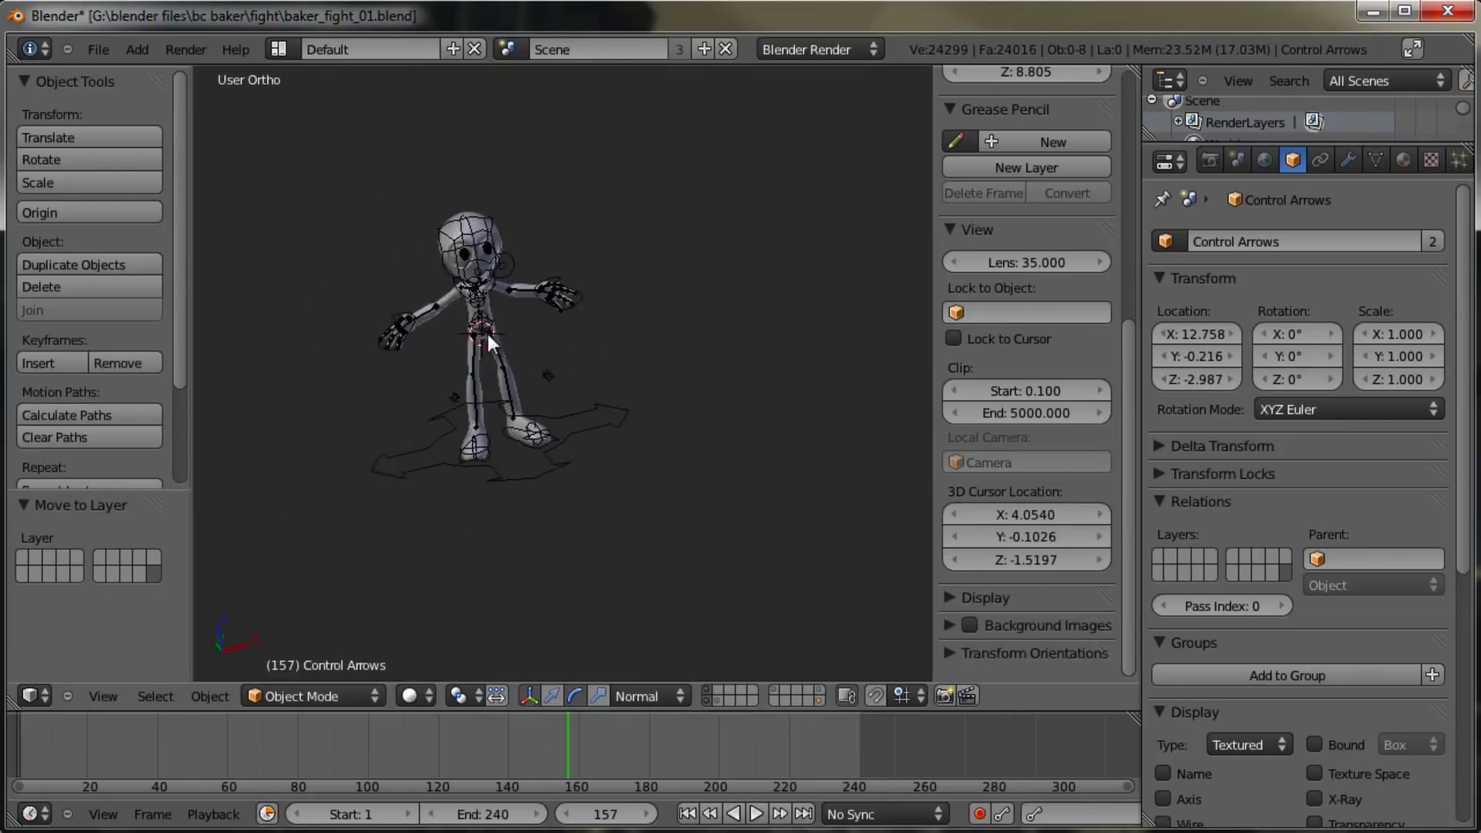
pyautogui.moveTo(565, 401); pyautogui.dragTo(586, 532, button='middle')
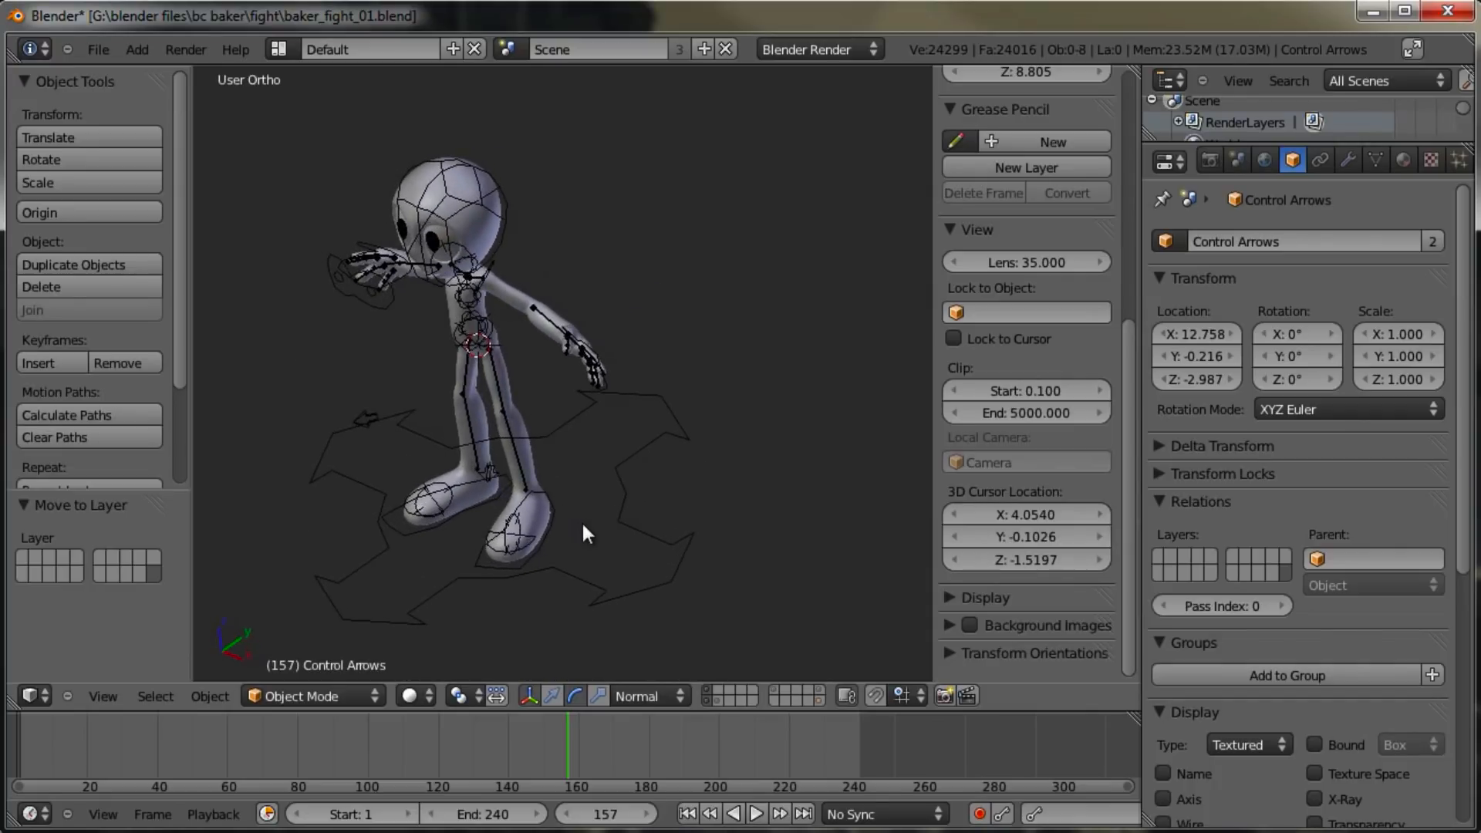
pyautogui.rightClick(623, 488)
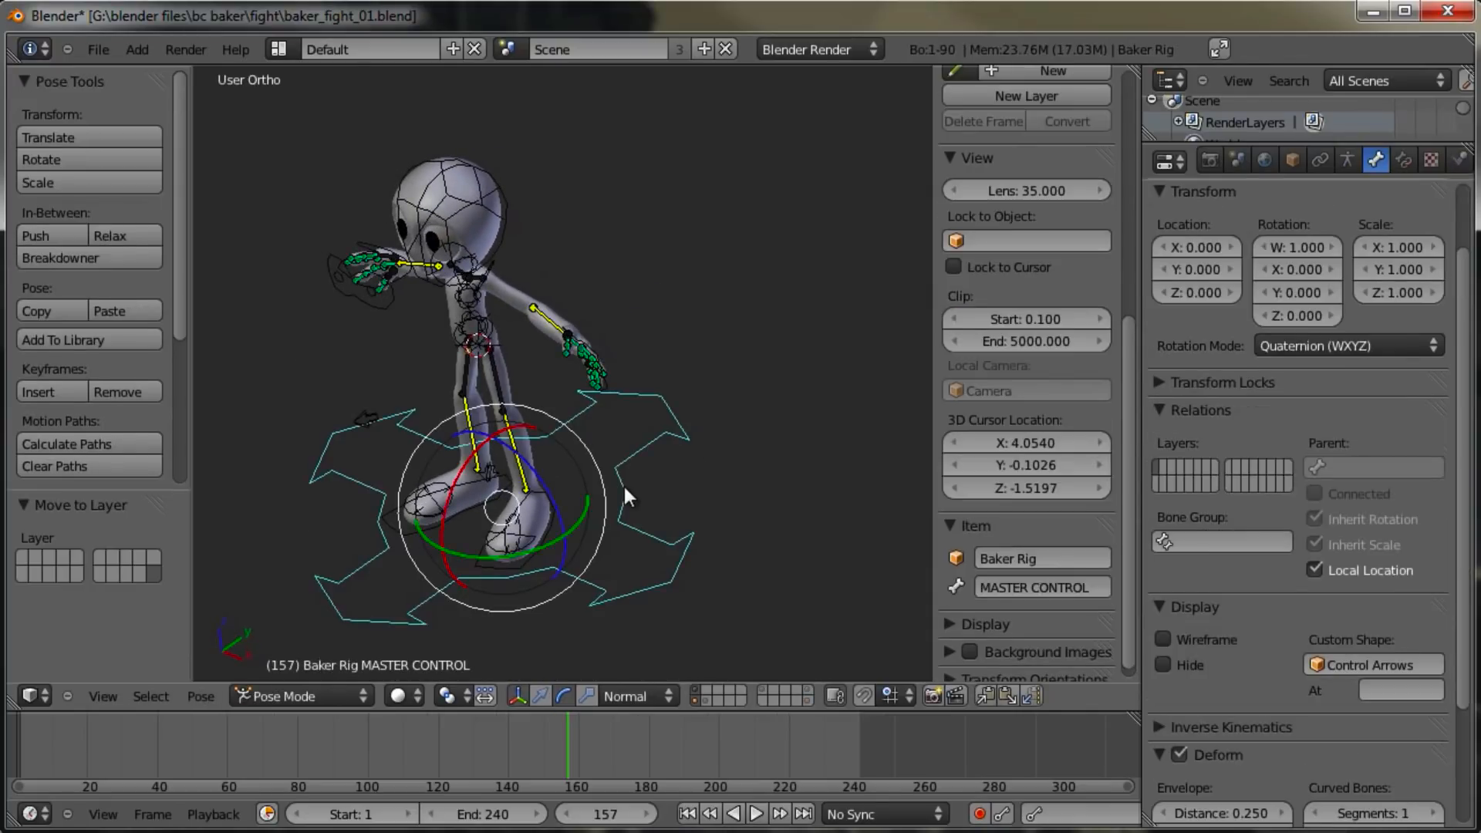
pyautogui.press('KP_1')
pyautogui.scroll(2, 615, 488)
pyautogui.moveTo(614, 489); pyautogui.dragTo(654, 402, button='middle')
pyautogui.press('g')
pyautogui.rightClick(635, 381)
# Step: Try moving the IKhand.L and hips_ctrl bones to test them, and toggle Edit Mode briefly
pyautogui.keyDown('shift'); pyautogui.moveTo(559, 199); pyautogui.dragTo(564, 275, button='middle'); pyautogui.keyUp('shift')
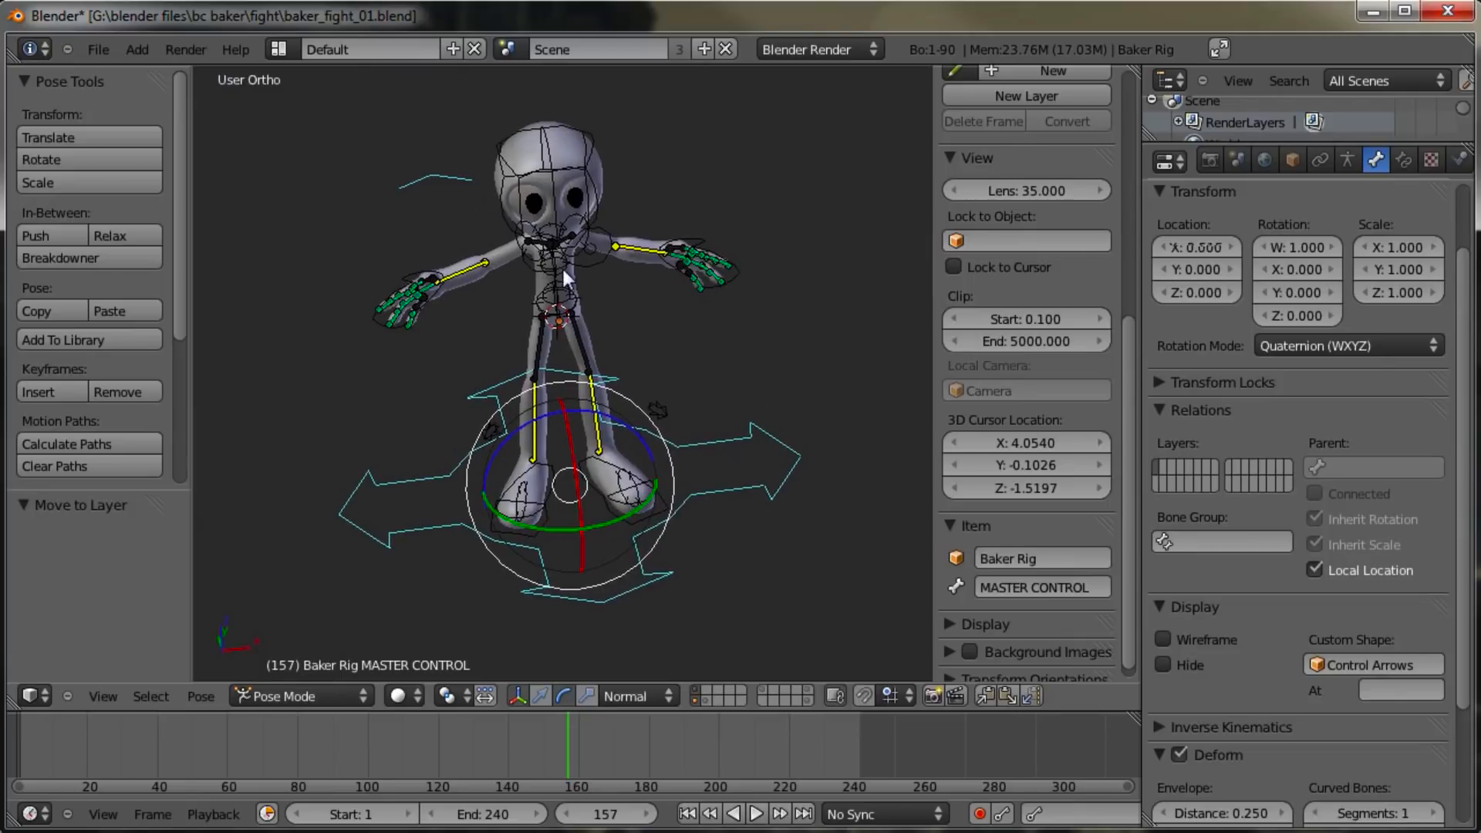
pyautogui.rightClick(668, 273)
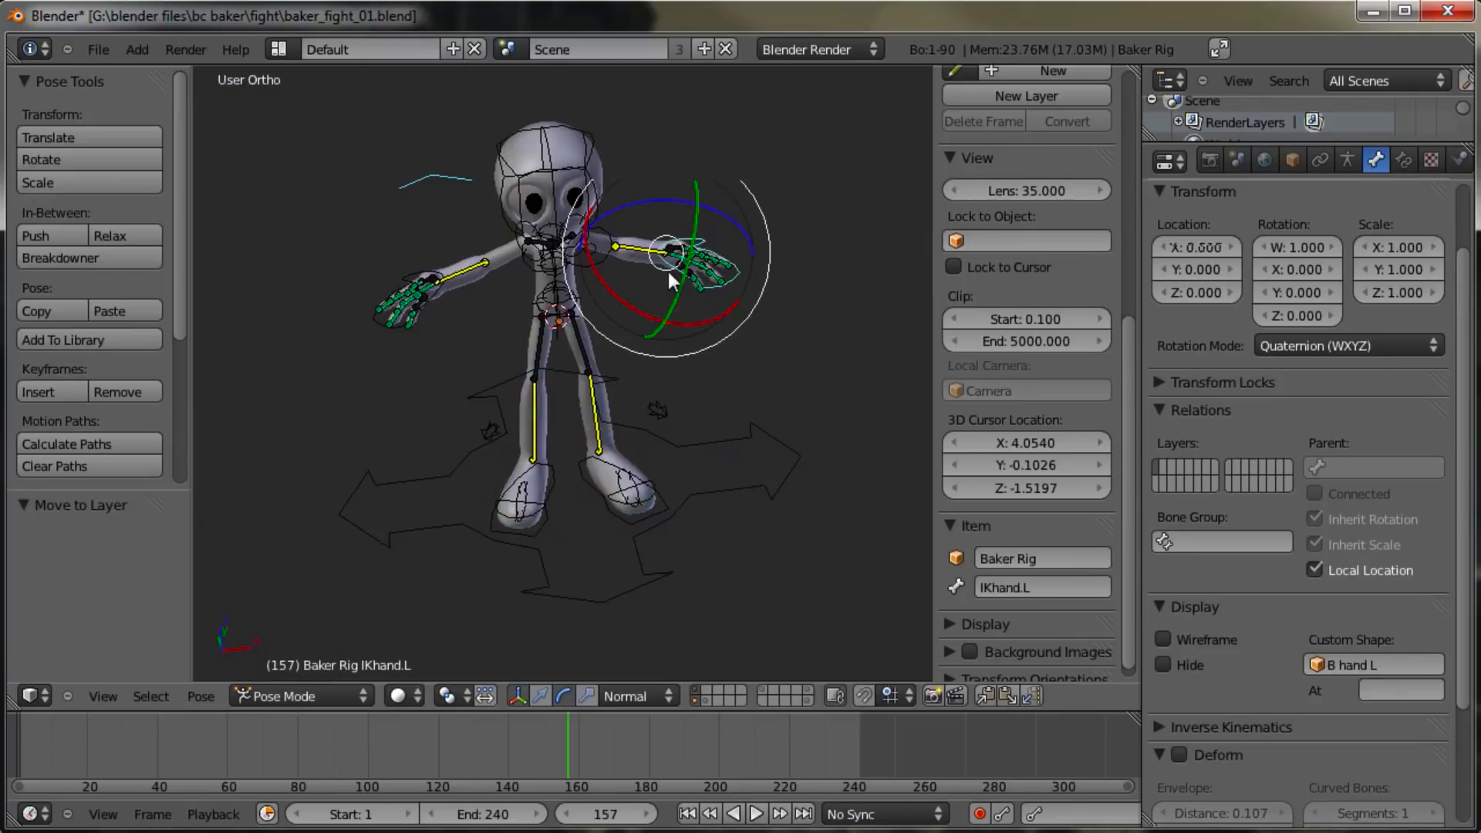
pyautogui.press('g')
pyautogui.rightClick(682, 318)
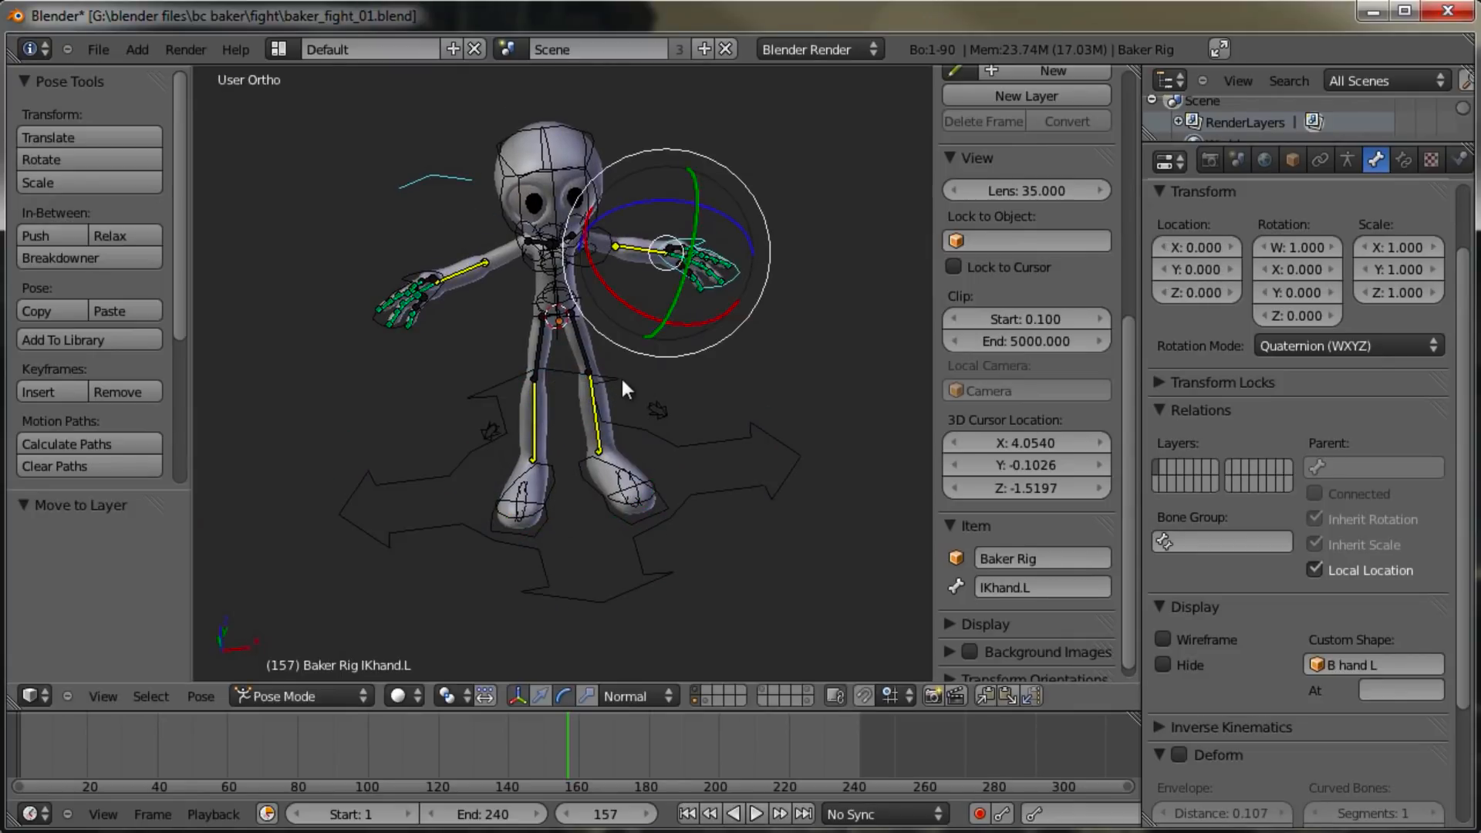
pyautogui.rightClick(583, 301)
pyautogui.press('g')
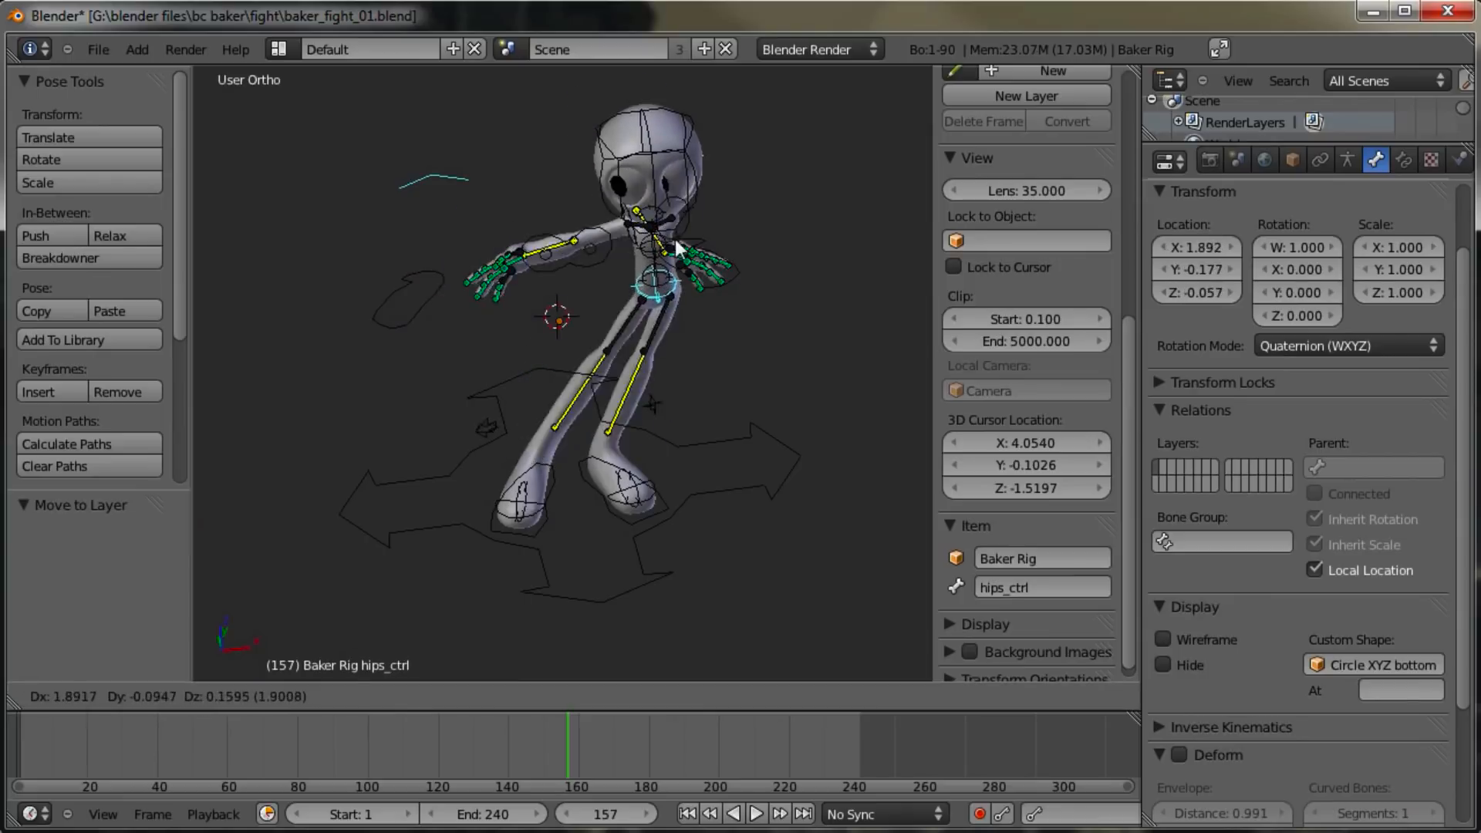
pyautogui.rightClick(682, 260)
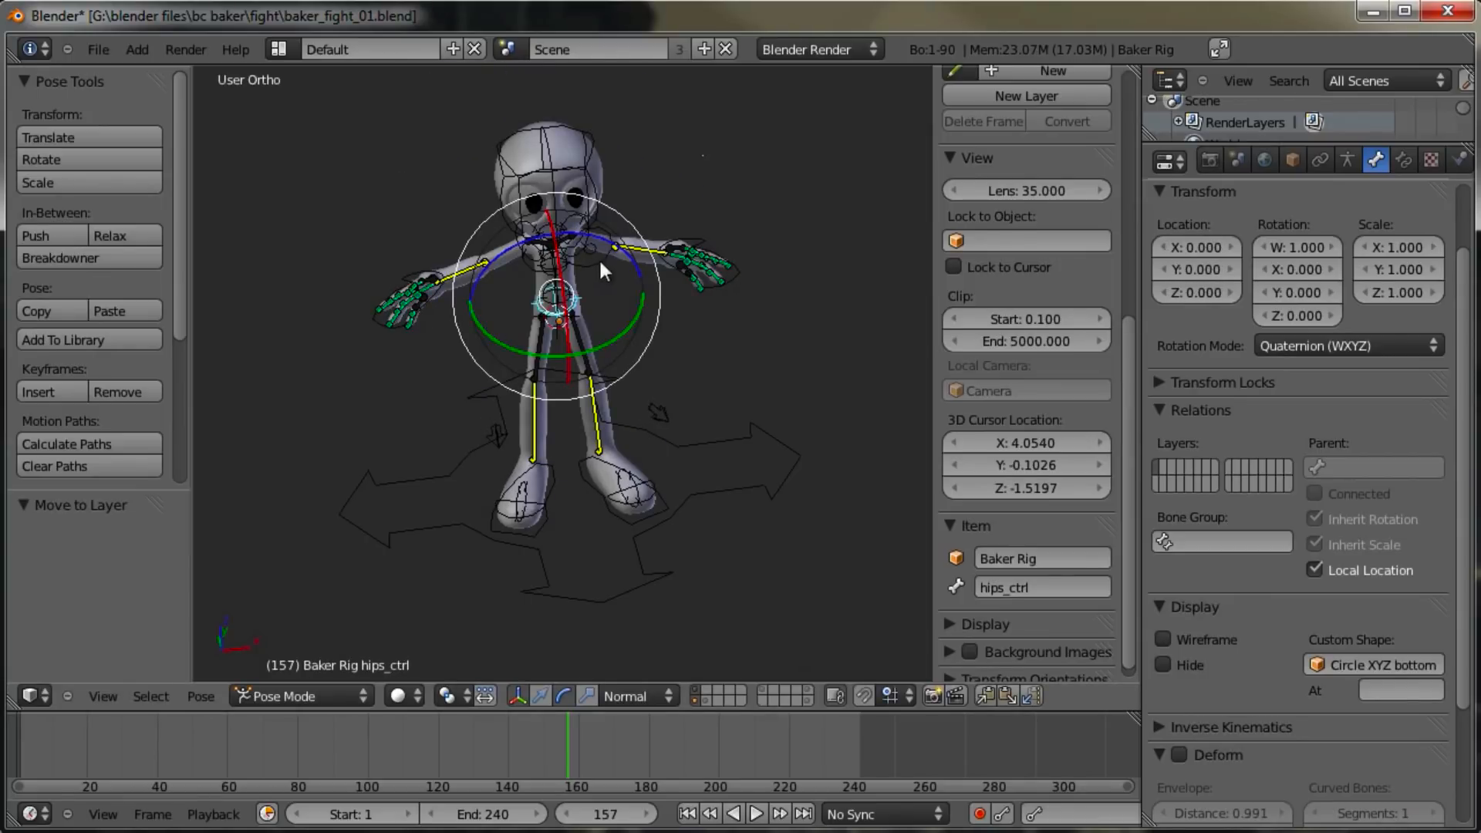
pyautogui.press('Tab')
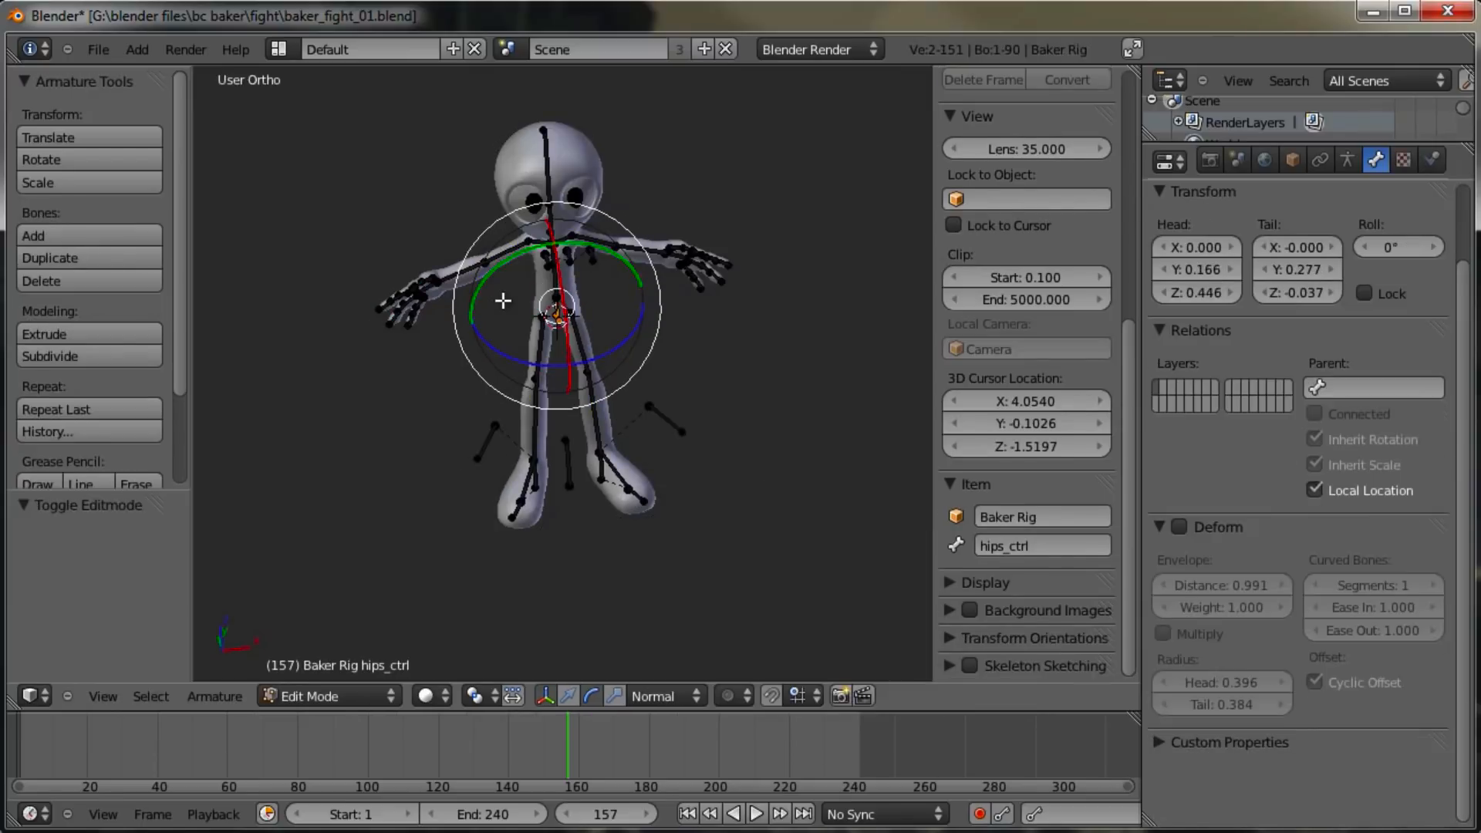
pyautogui.press('Tab')
# Step: Select the hips_ctrl, both IK hand, both foot control and eyeLOOK bones together and enter Edit Mode
pyautogui.moveTo(470, 304)
pyautogui.mouseDown(button='middle')
pyautogui.moveTo(534, 295)
pyautogui.moveTo(521, 270)
pyautogui.moveTo(499, 295)
pyautogui.mouseUp(button='middle')
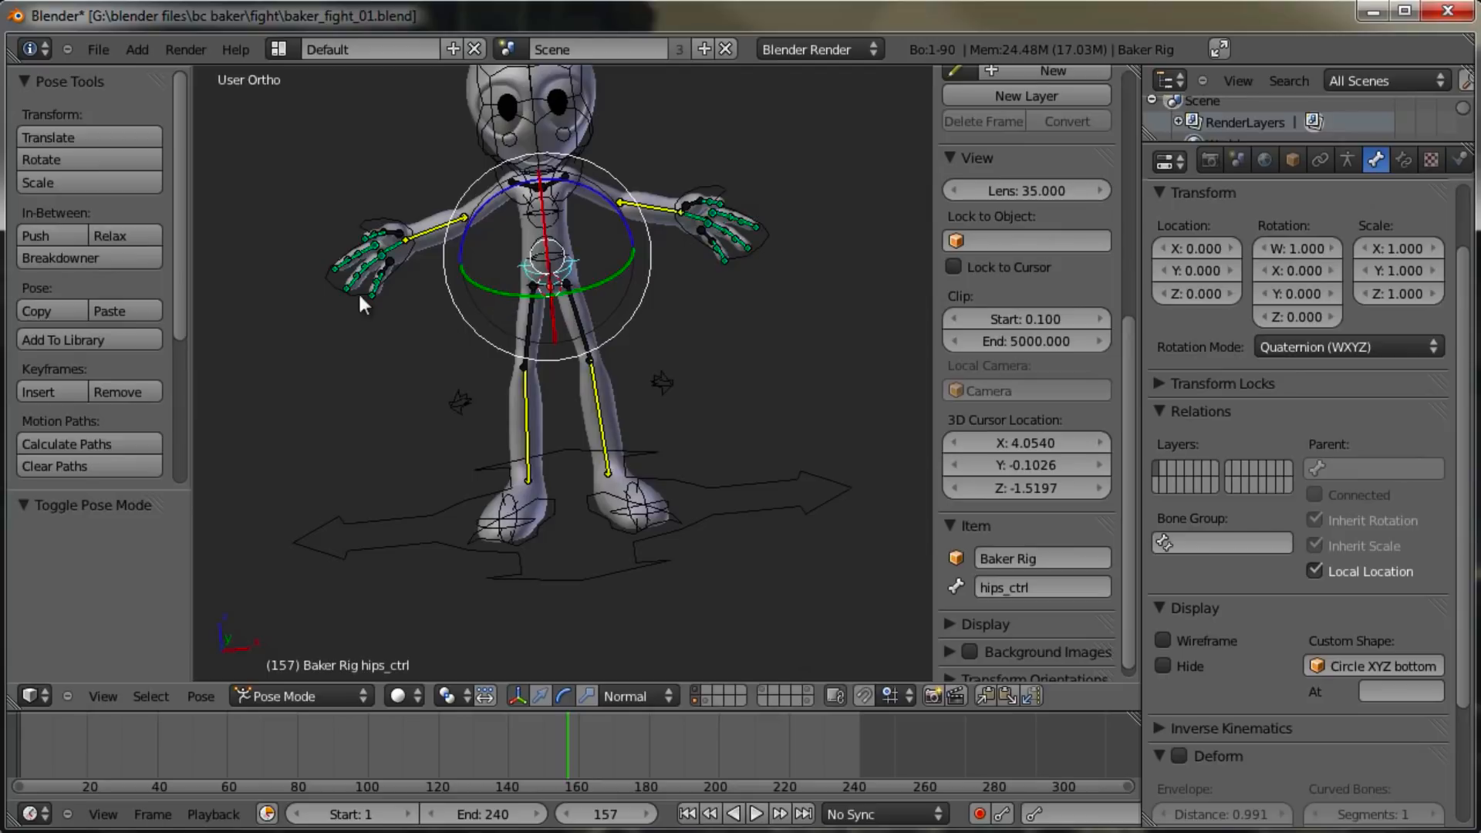
pyautogui.rightClick(328, 286)
pyautogui.rightClick(771, 244)
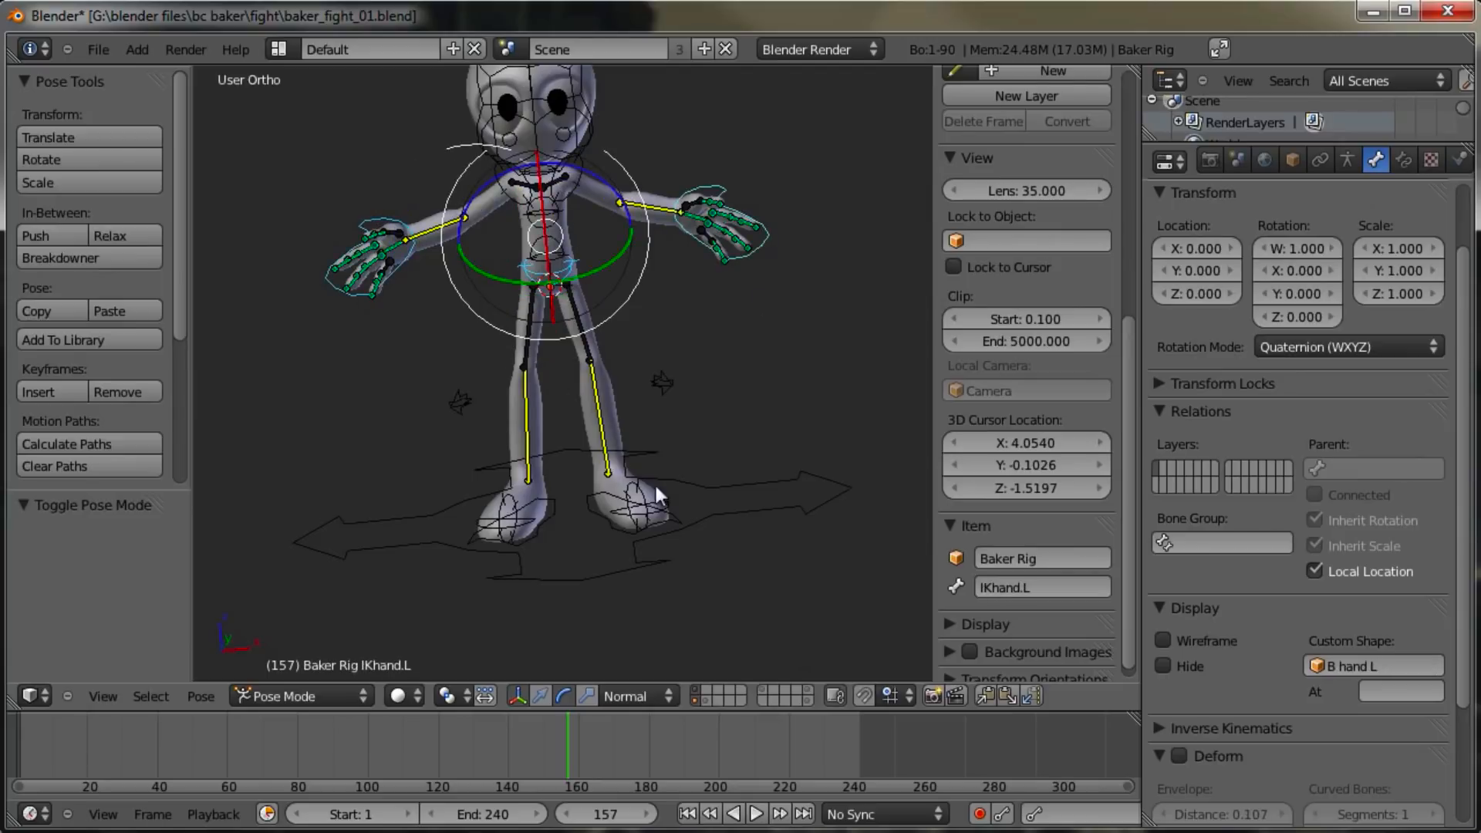
pyautogui.rightClick(558, 503)
pyautogui.moveTo(558, 503); pyautogui.dragTo(590, 336, button='middle')
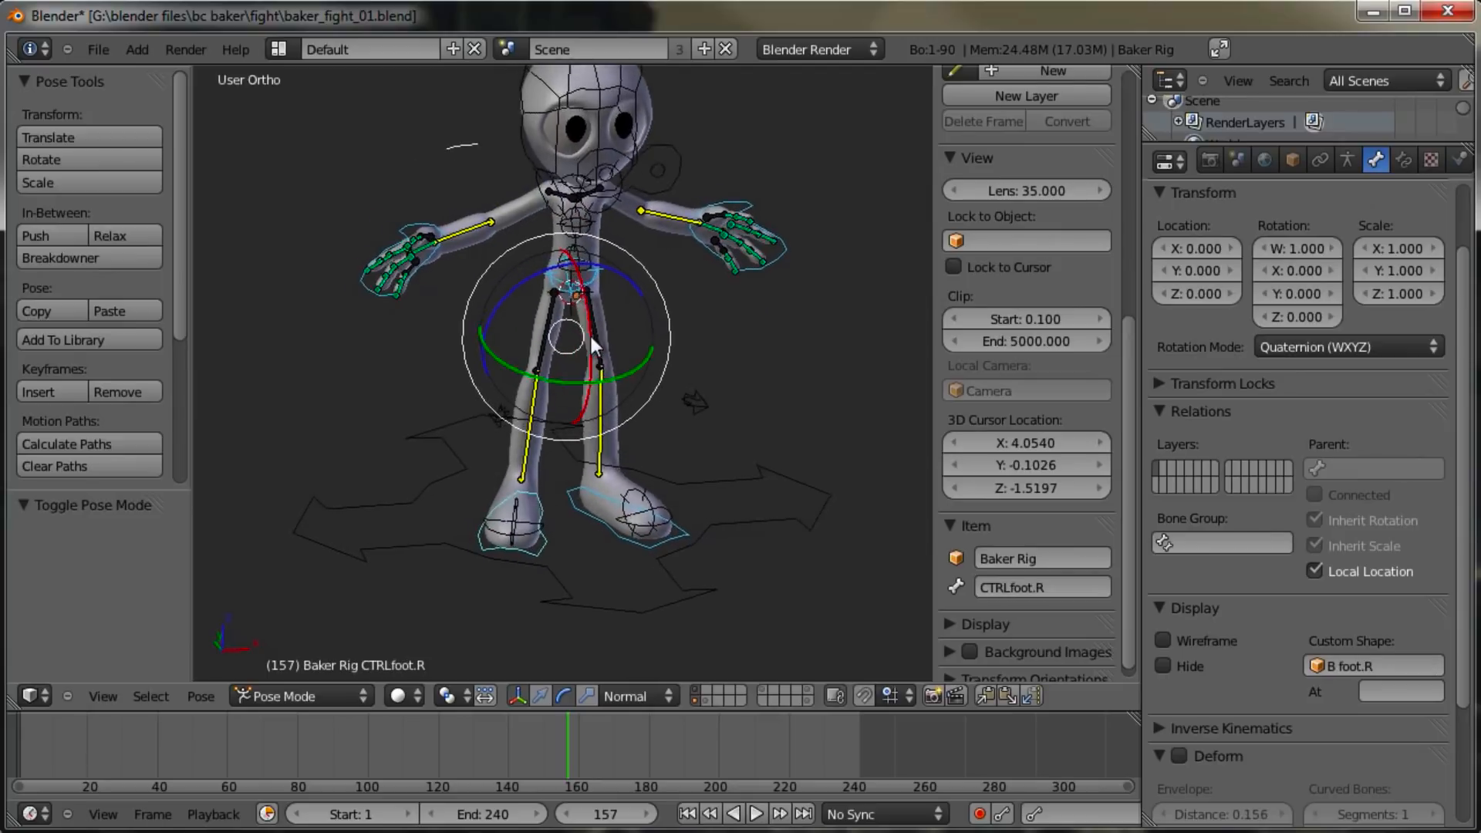
pyautogui.rightClick(703, 413)
pyautogui.press('Tab')
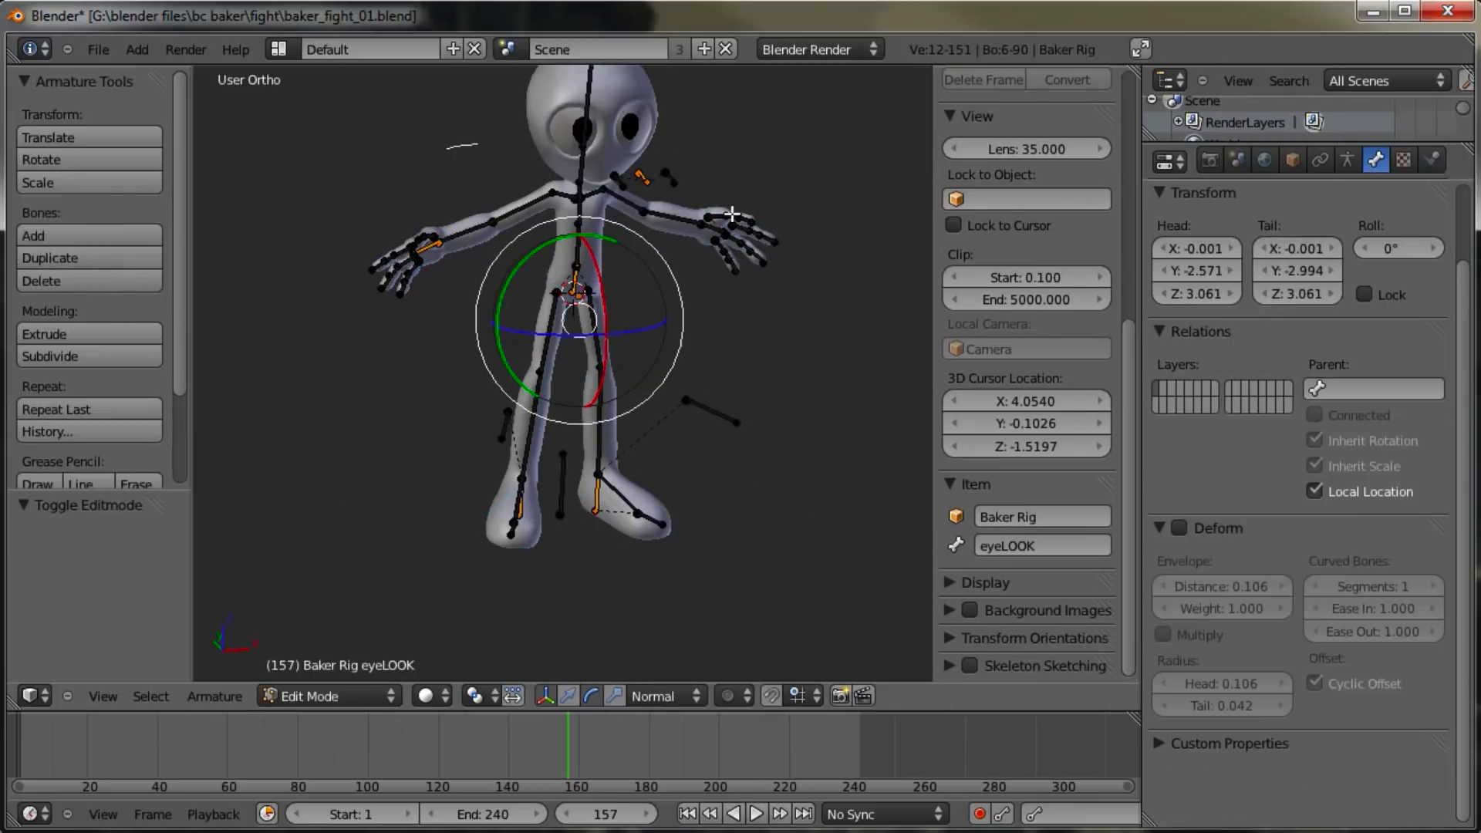
pyautogui.moveTo(721, 328); pyautogui.dragTo(656, 373, button='middle')
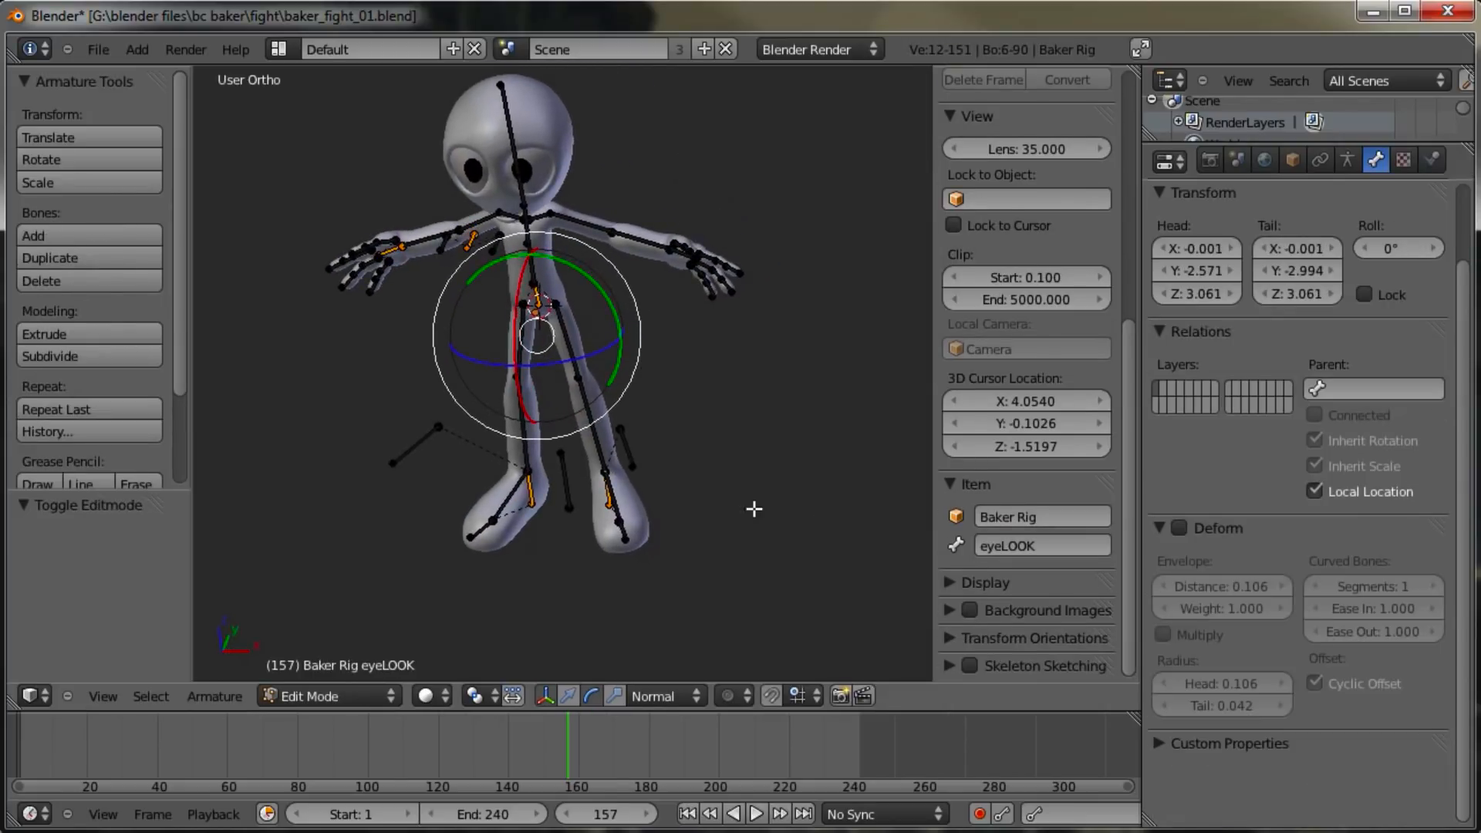
# Step: Parent the selected control bones to the MASTER CONTROL bone with Keep Offset and return to Pose Mode
pyautogui.keyDown('shift'); pyautogui.rightClick(586, 497); pyautogui.keyUp('shift')
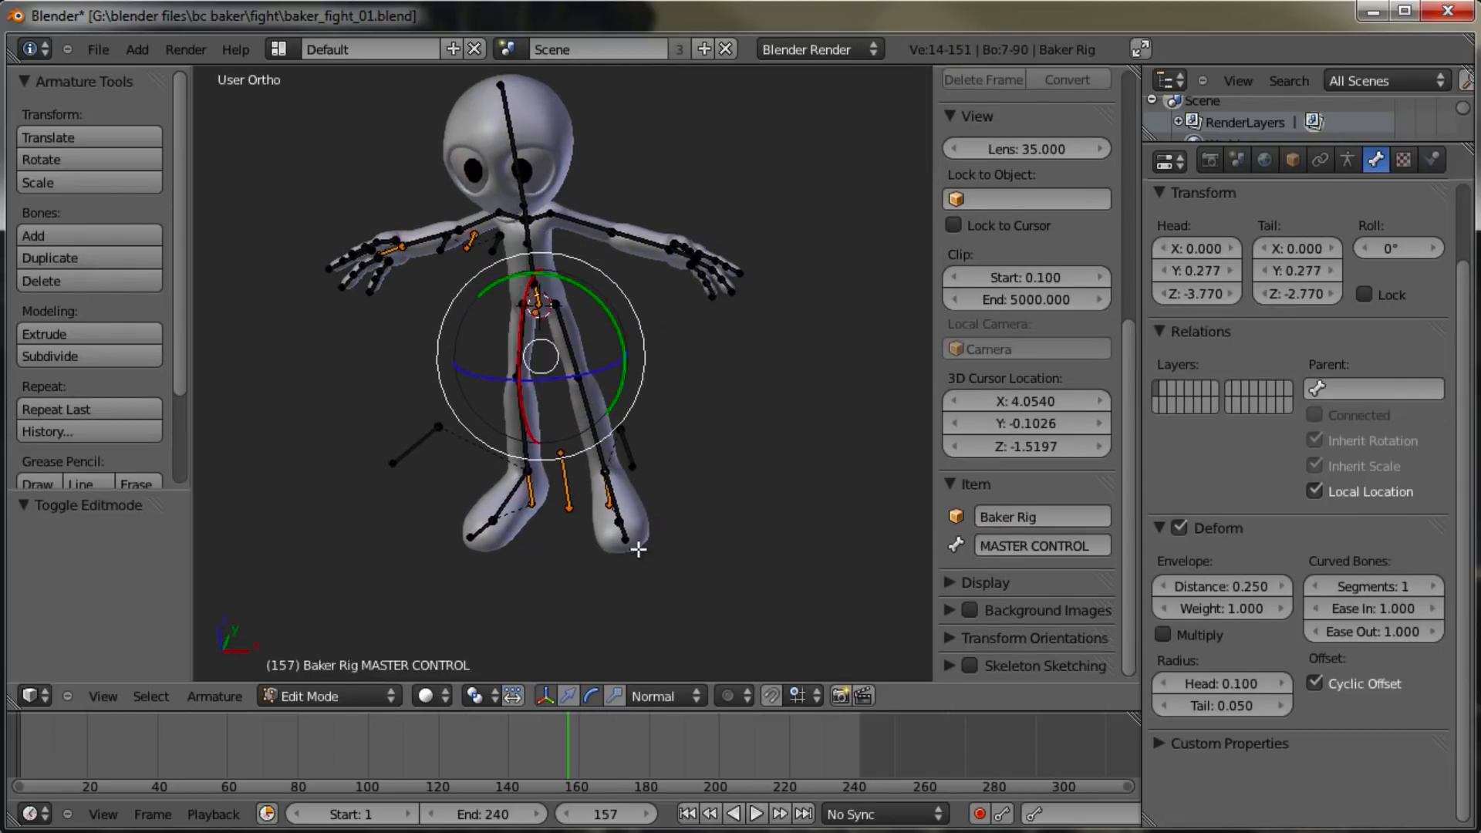
pyautogui.hotkey('ctrl', 'p')
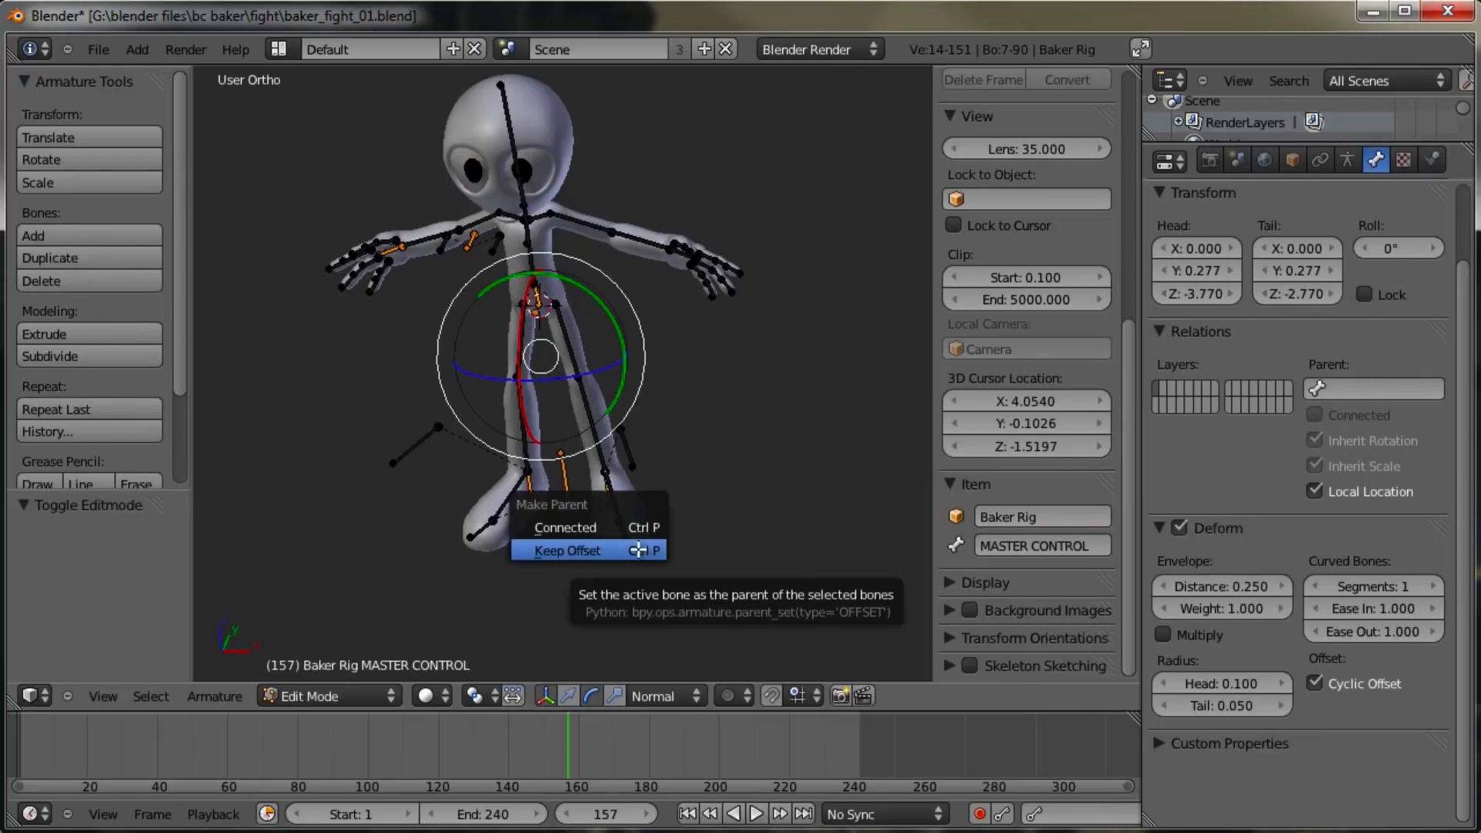
pyautogui.click(562, 550)
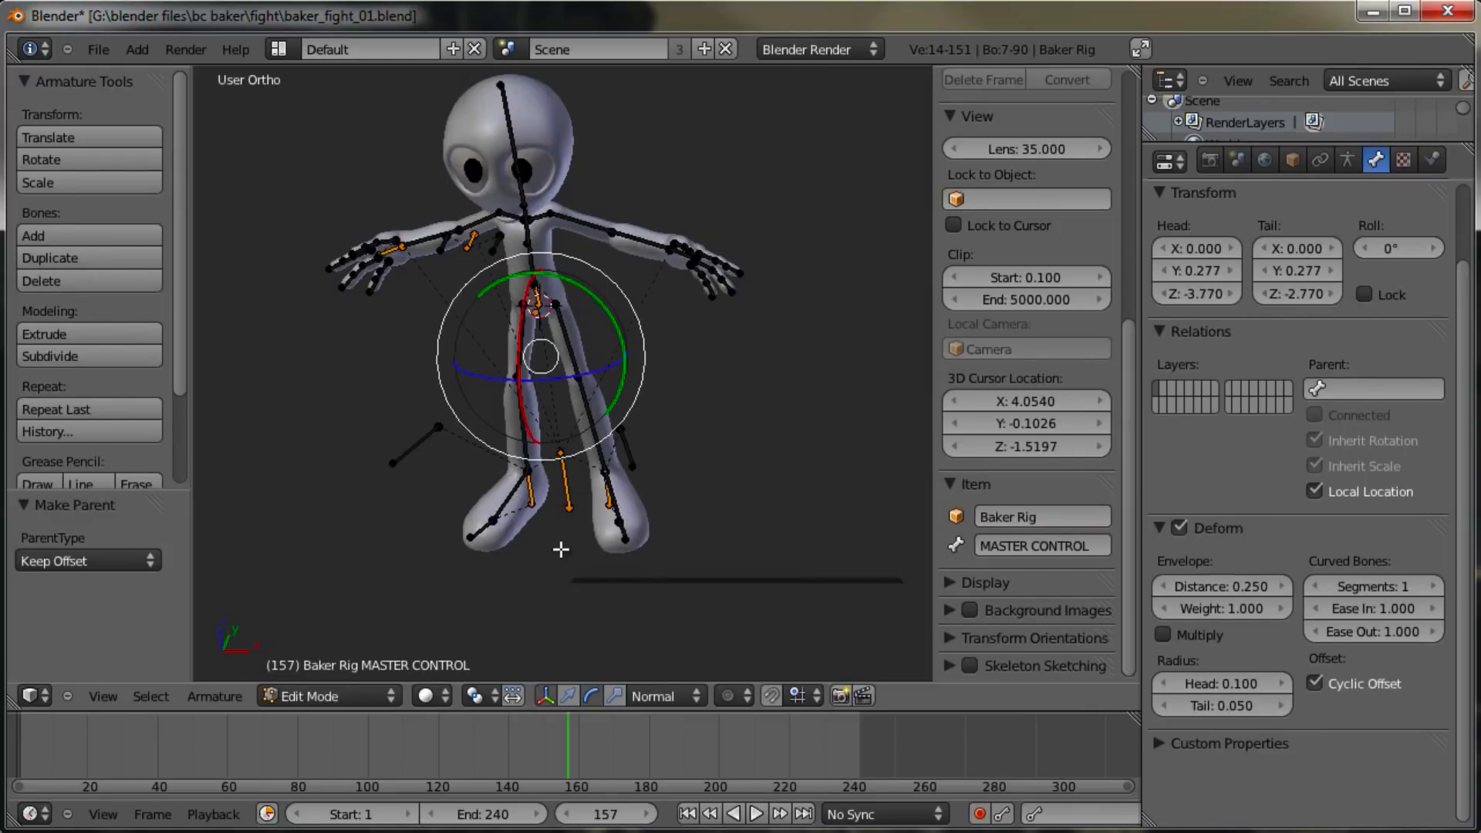
pyautogui.hotkey('ctrl', 'Tab')
# Step: Select the MASTER CONTROL bone by its arrow shape and try moving it to test the new parenting
pyautogui.scroll(-4, 623, 335)
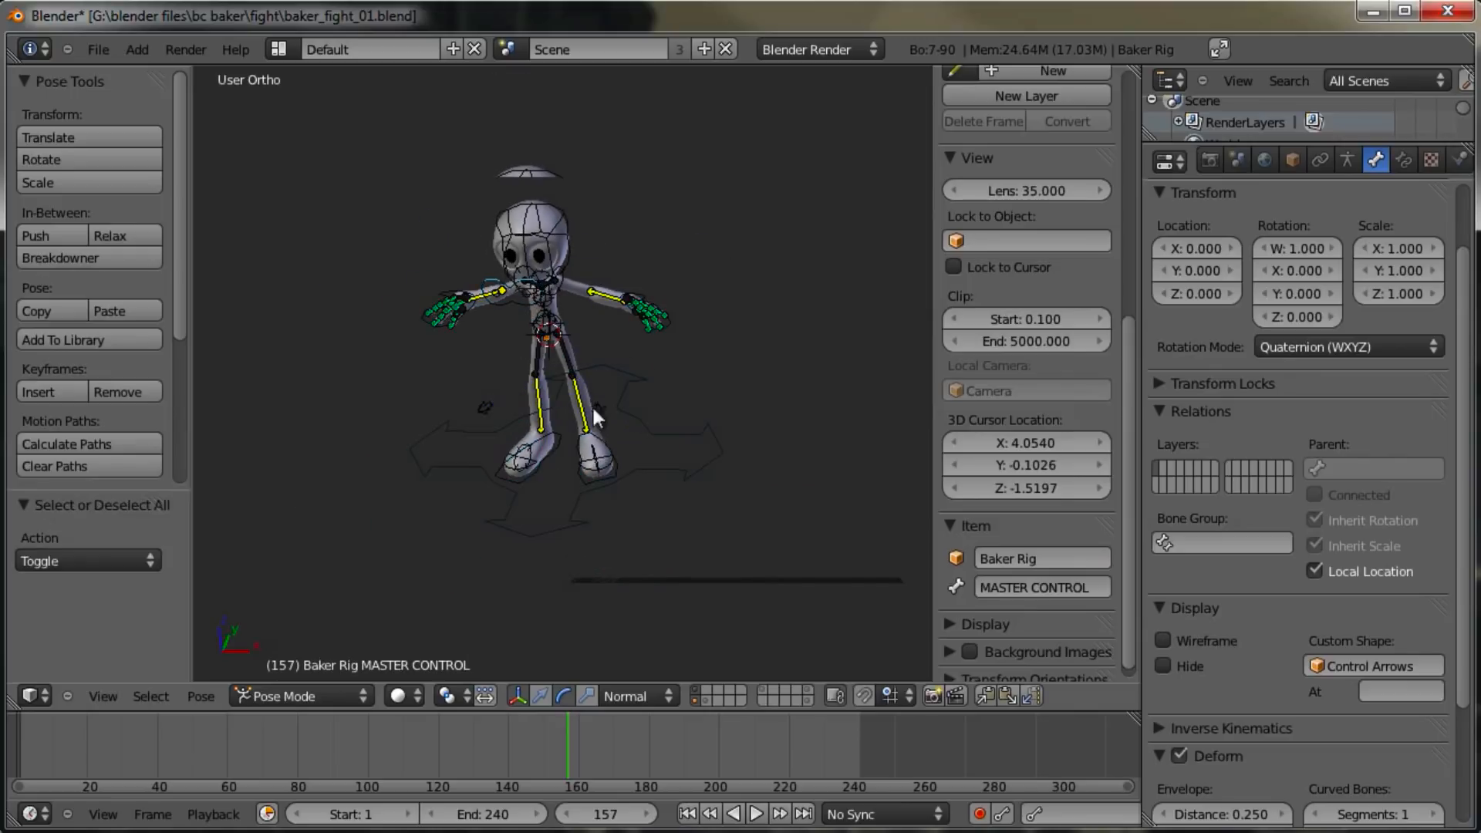
pyautogui.rightClick(559, 489)
pyautogui.press('g')
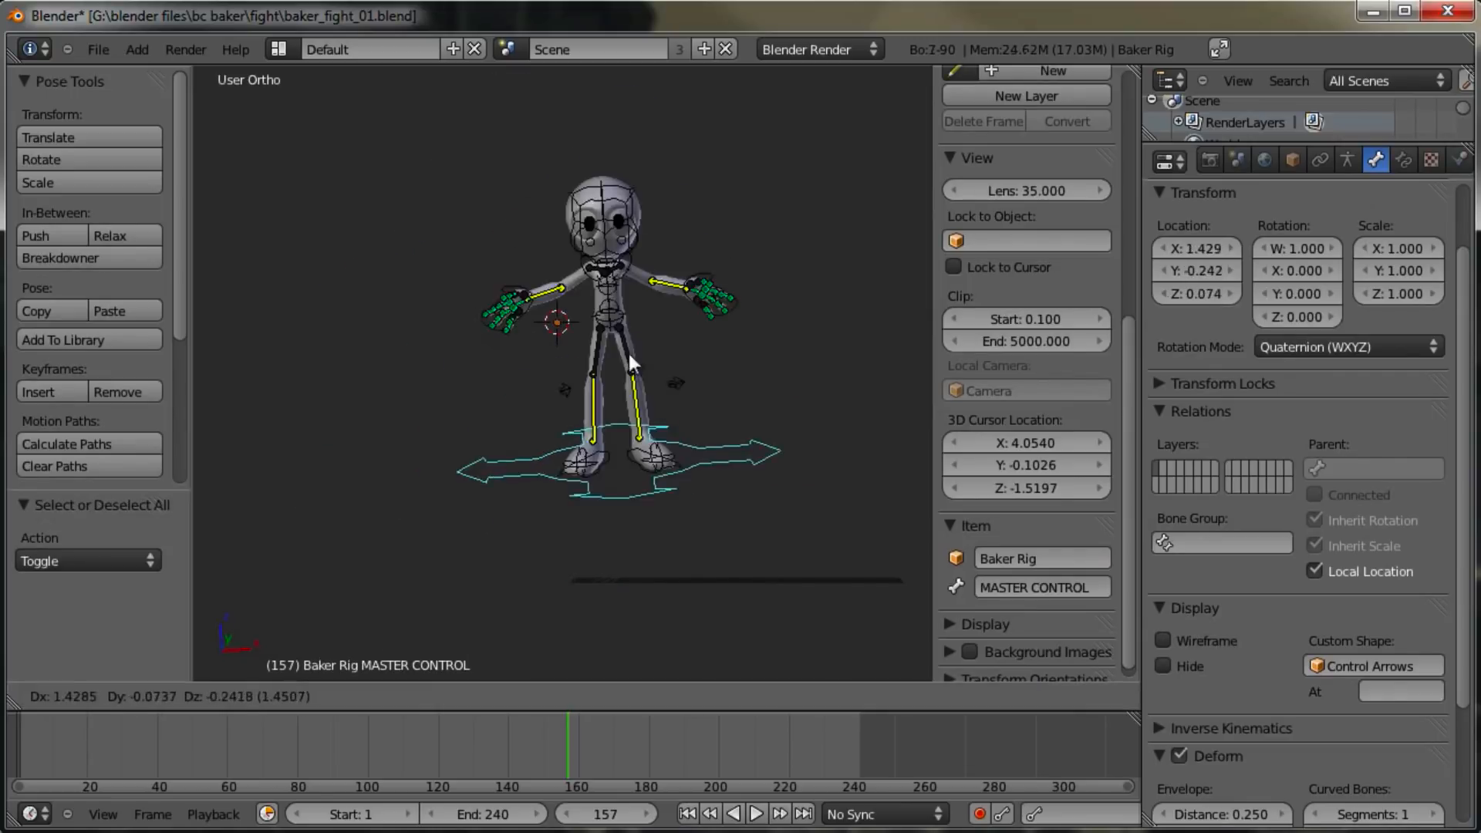
pyautogui.rightClick(567, 407)
pyautogui.moveTo(525, 409); pyautogui.dragTo(556, 424, button='middle')
pyautogui.press('g')
pyautogui.rightClick(676, 506)
# Step: Try rotating the MASTER CONTROL bone freely and moving it again to test the whole rig
pyautogui.press('r')
pyautogui.press('r')
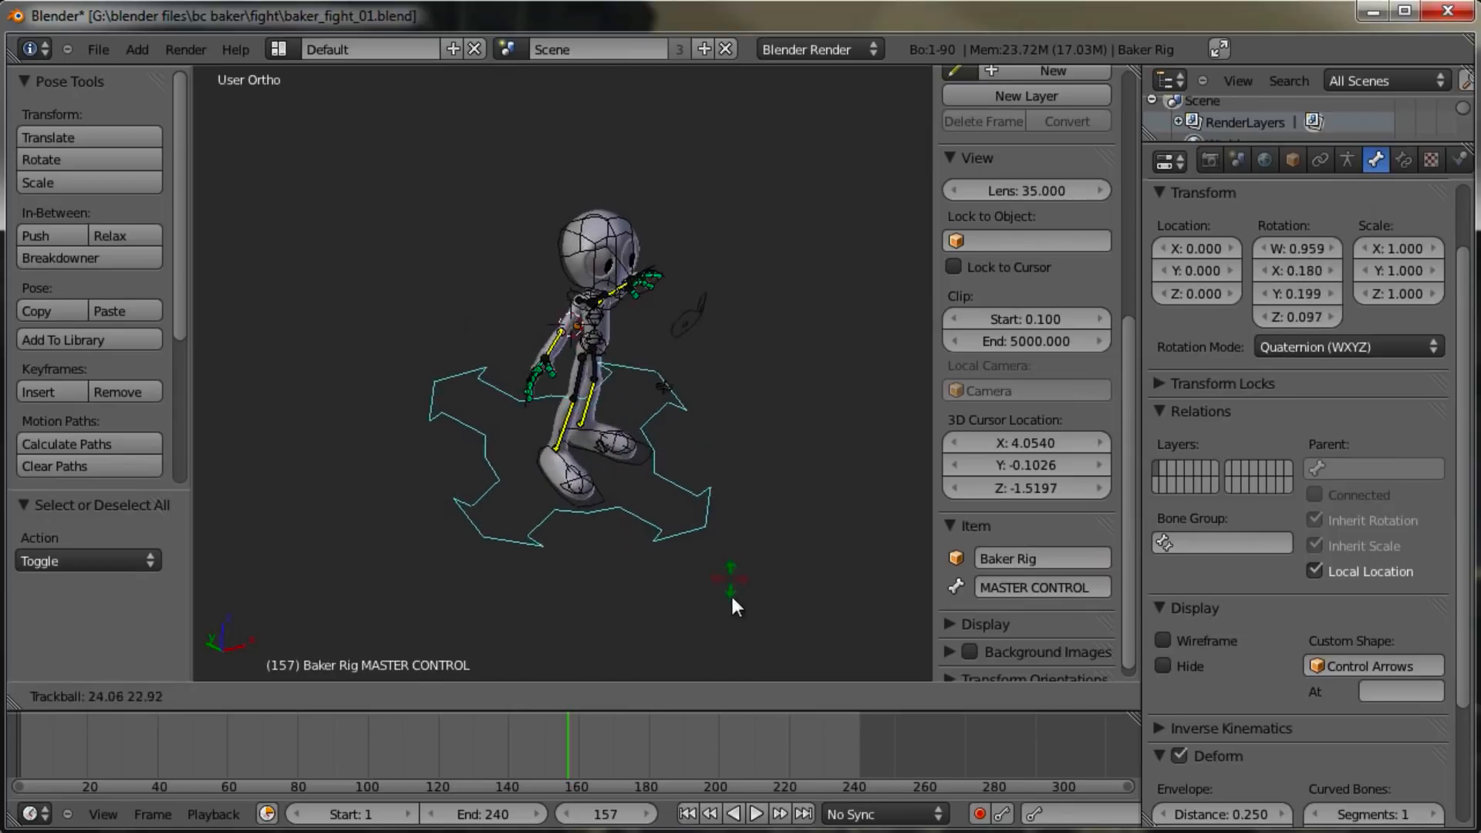
pyautogui.rightClick(635, 538)
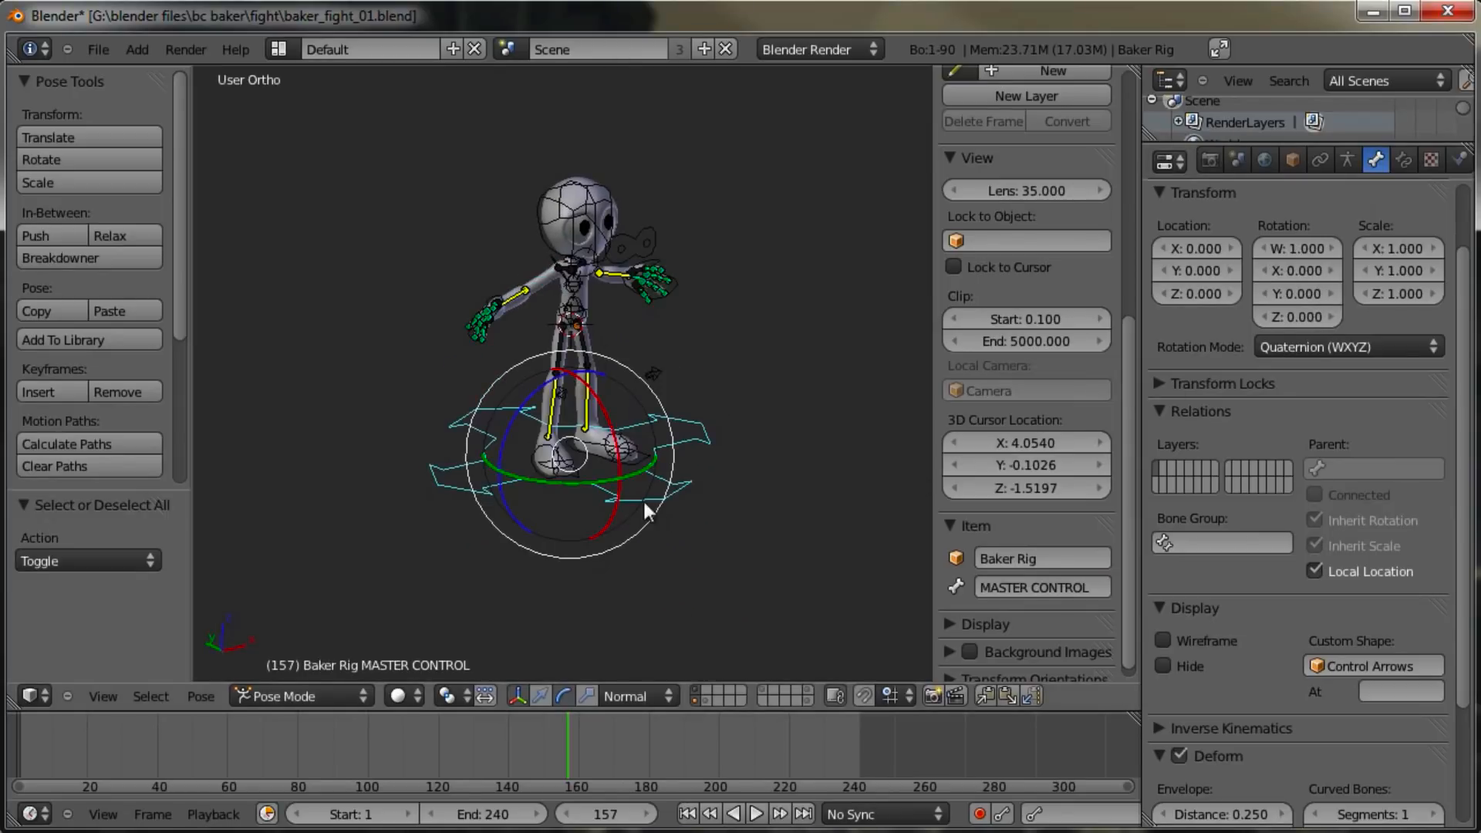
pyautogui.press('g')
pyautogui.rightClick(723, 481)
pyautogui.press('r')
pyautogui.rightClick(721, 517)
pyautogui.press('g')
pyautogui.rightClick(617, 535)
# Step: Save the file under the new name baker_fight_01a.blend and deselect all bones
pyautogui.moveTo(628, 409); pyautogui.dragTo(576, 378, button='middle')
pyautogui.scroll(3, 575, 378)
pyautogui.click(91, 47)
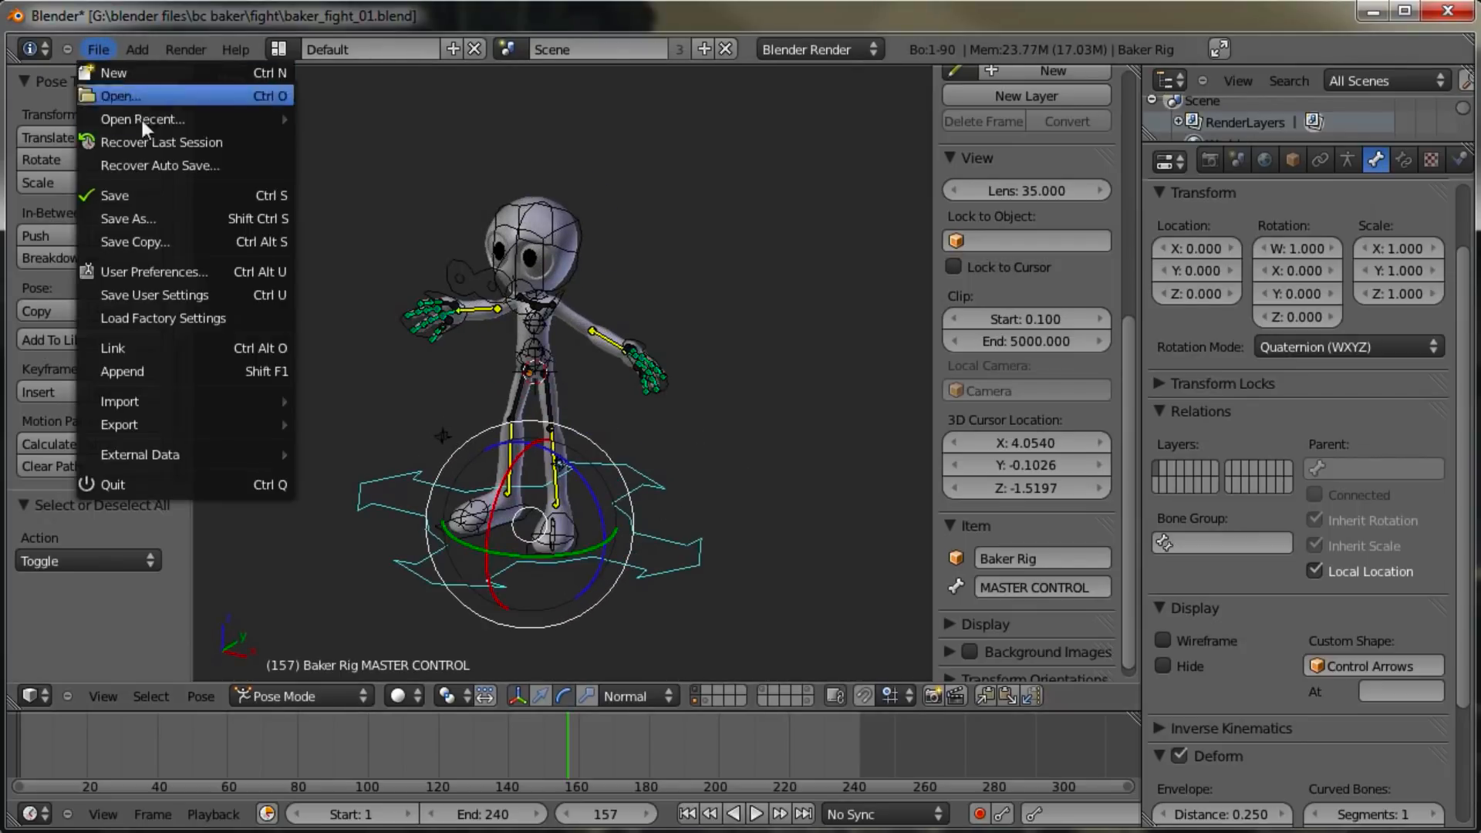
pyautogui.click(146, 204)
pyautogui.click(398, 148)
pyautogui.click(388, 148)
pyautogui.write('a')
pyautogui.click(1377, 109)
pyautogui.press('a')
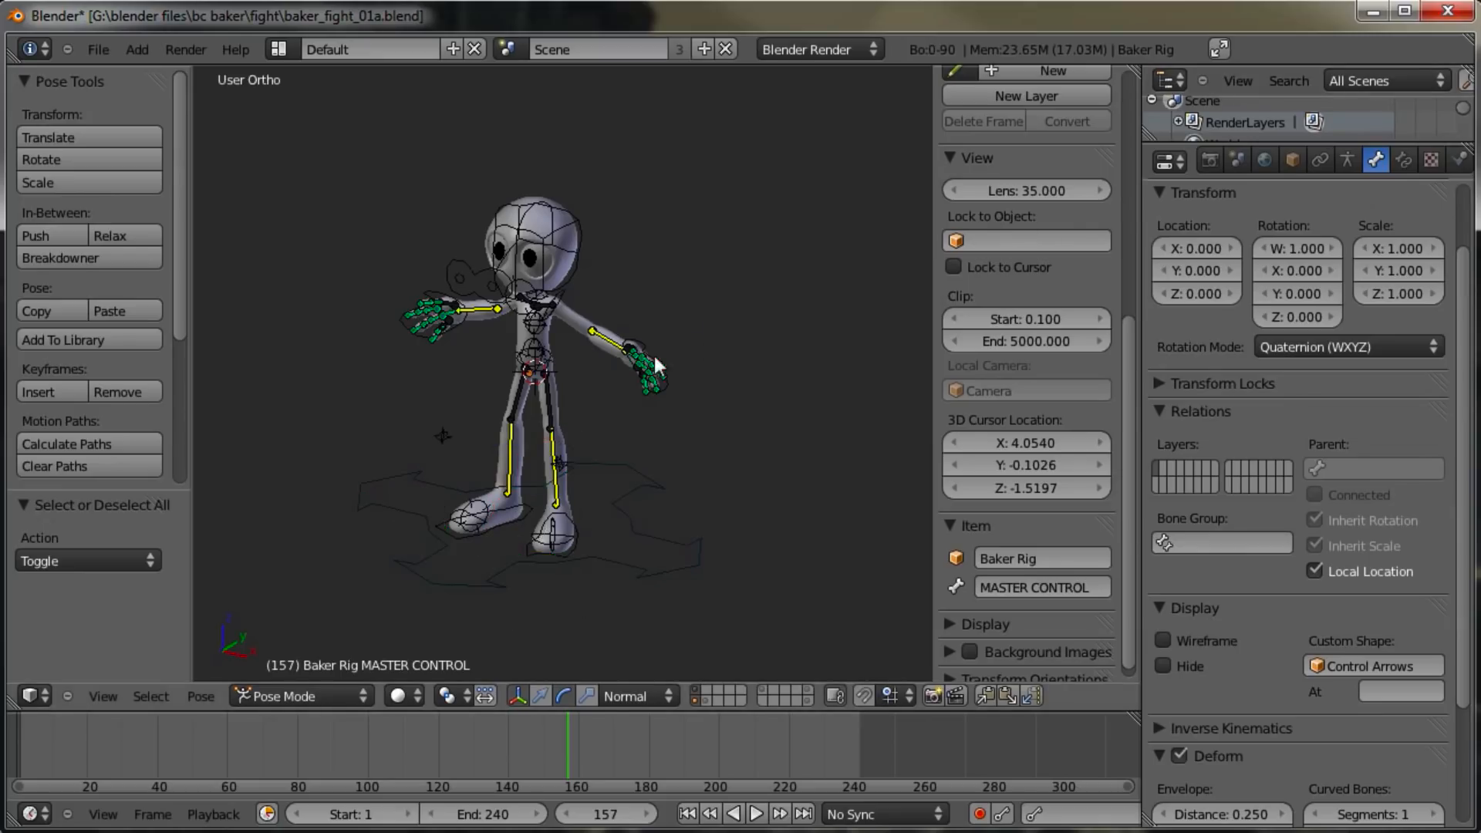
# Step: Examine the rigged character's neutral pose from the front, three-quarter and side views
pyautogui.moveTo(654, 354); pyautogui.dragTo(697, 344, button='middle')
pyautogui.press('KP_1')
pyautogui.scroll(1, 700, 356)
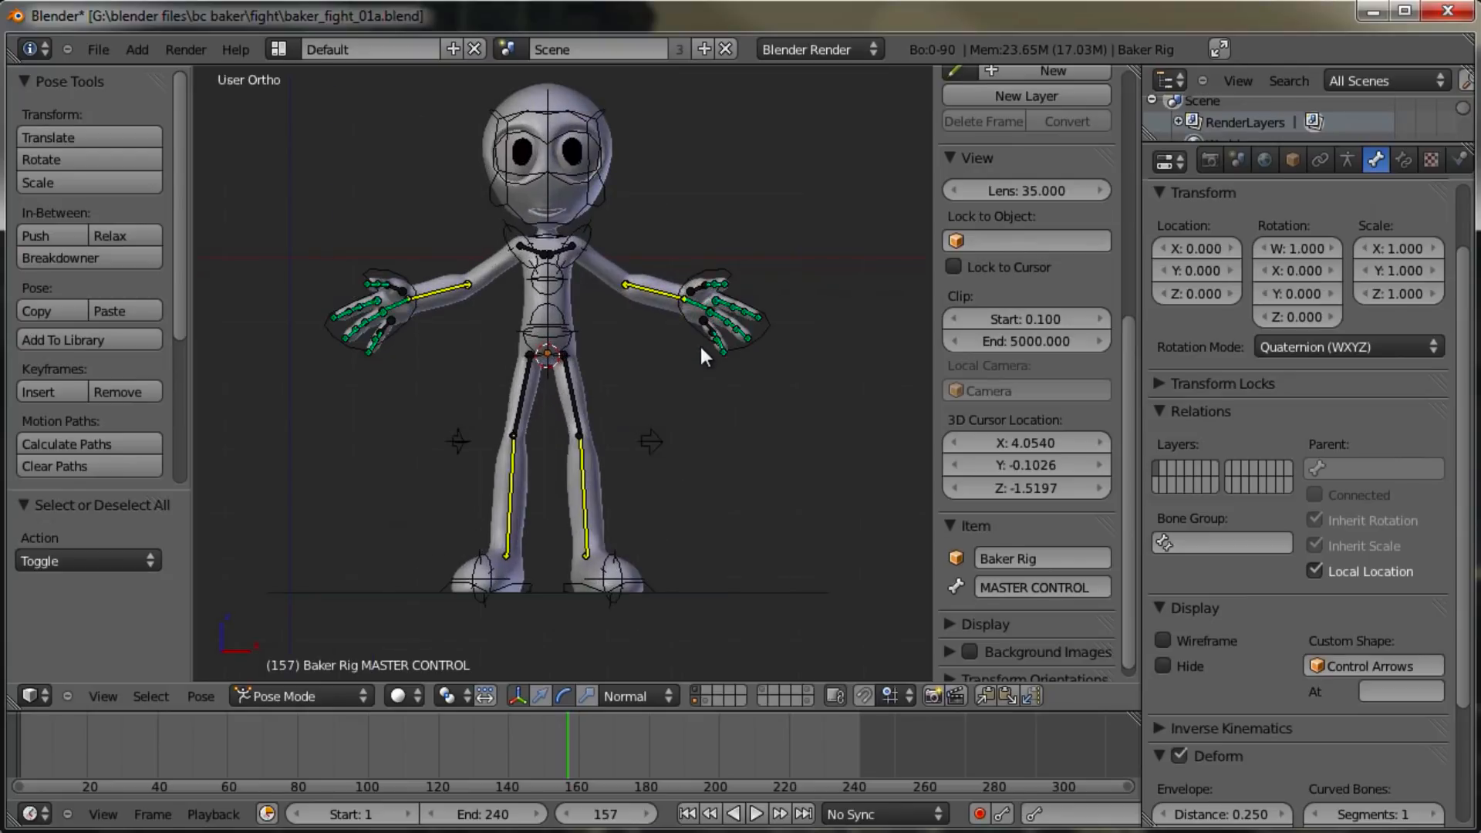
pyautogui.scroll(1, 676, 299)
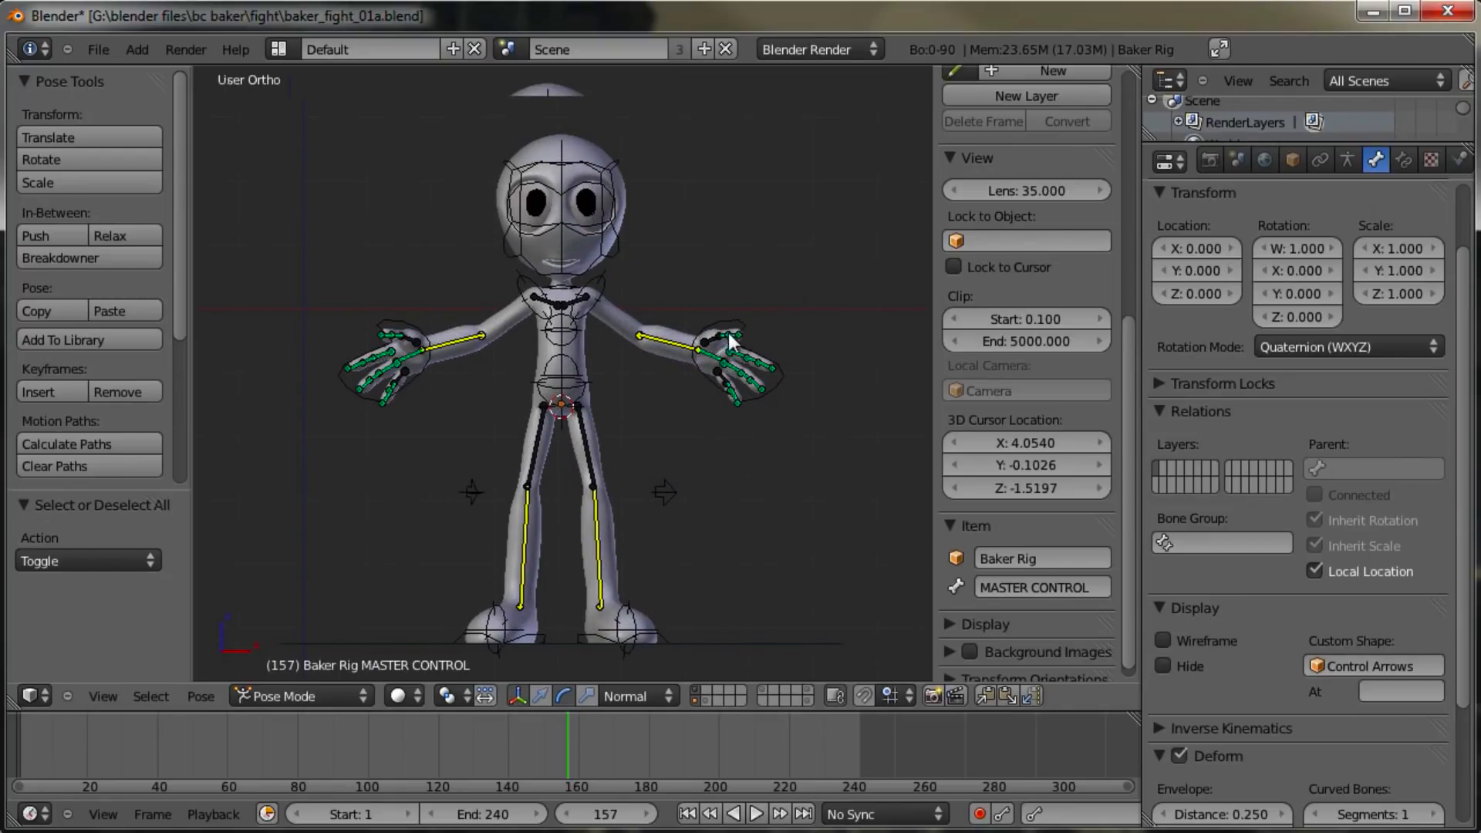
pyautogui.press('KP_1')
pyautogui.press('KP_6')
pyautogui.press('KP_6')
pyautogui.press('KP_6')
pyautogui.press('KP_6')
pyautogui.press('KP_6')
pyautogui.press('KP_6')
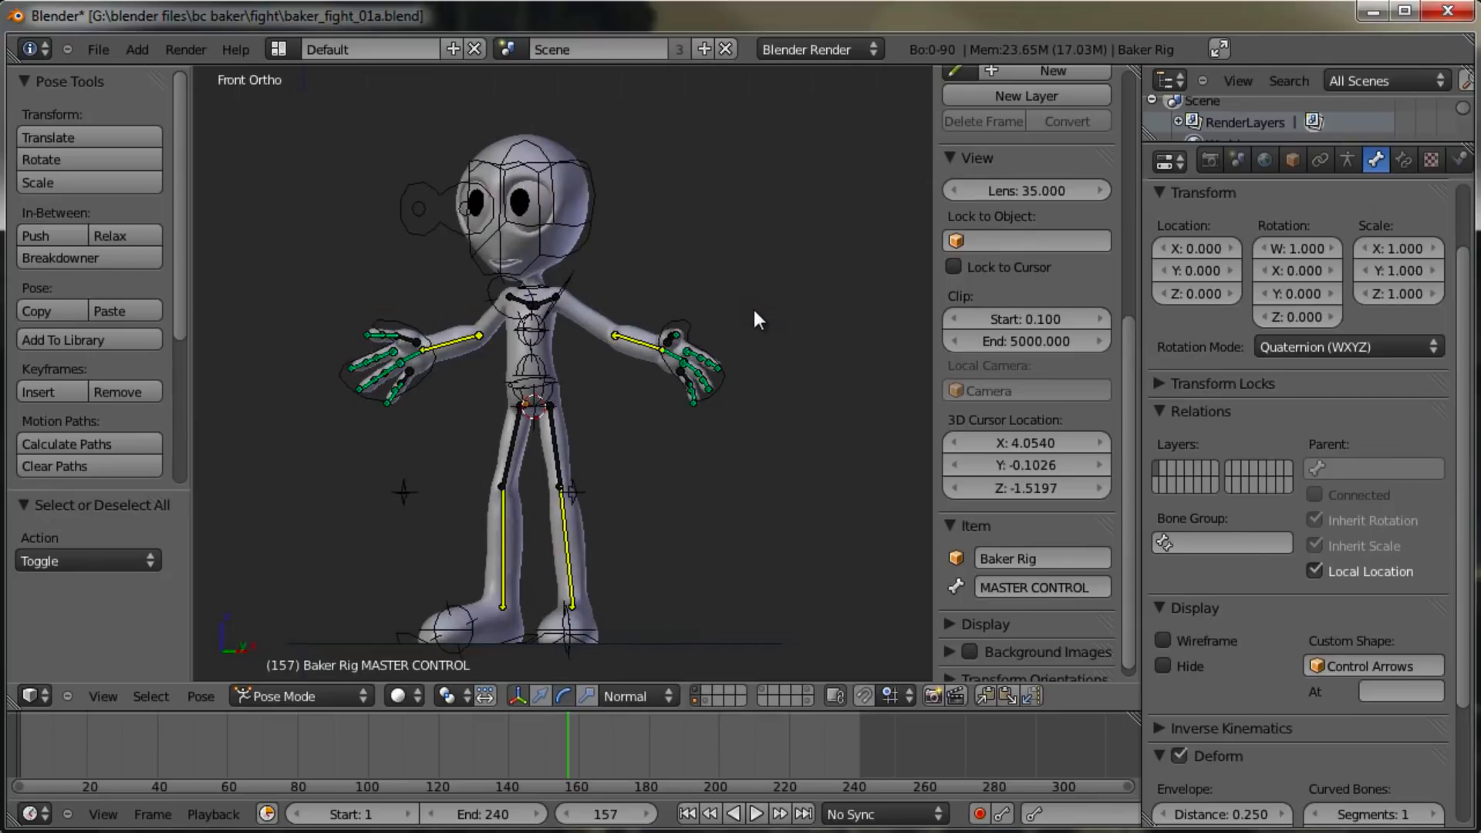
pyautogui.press('KP_4')
pyautogui.press('KP_4')
pyautogui.press('KP_4')
pyautogui.press('KP_4')
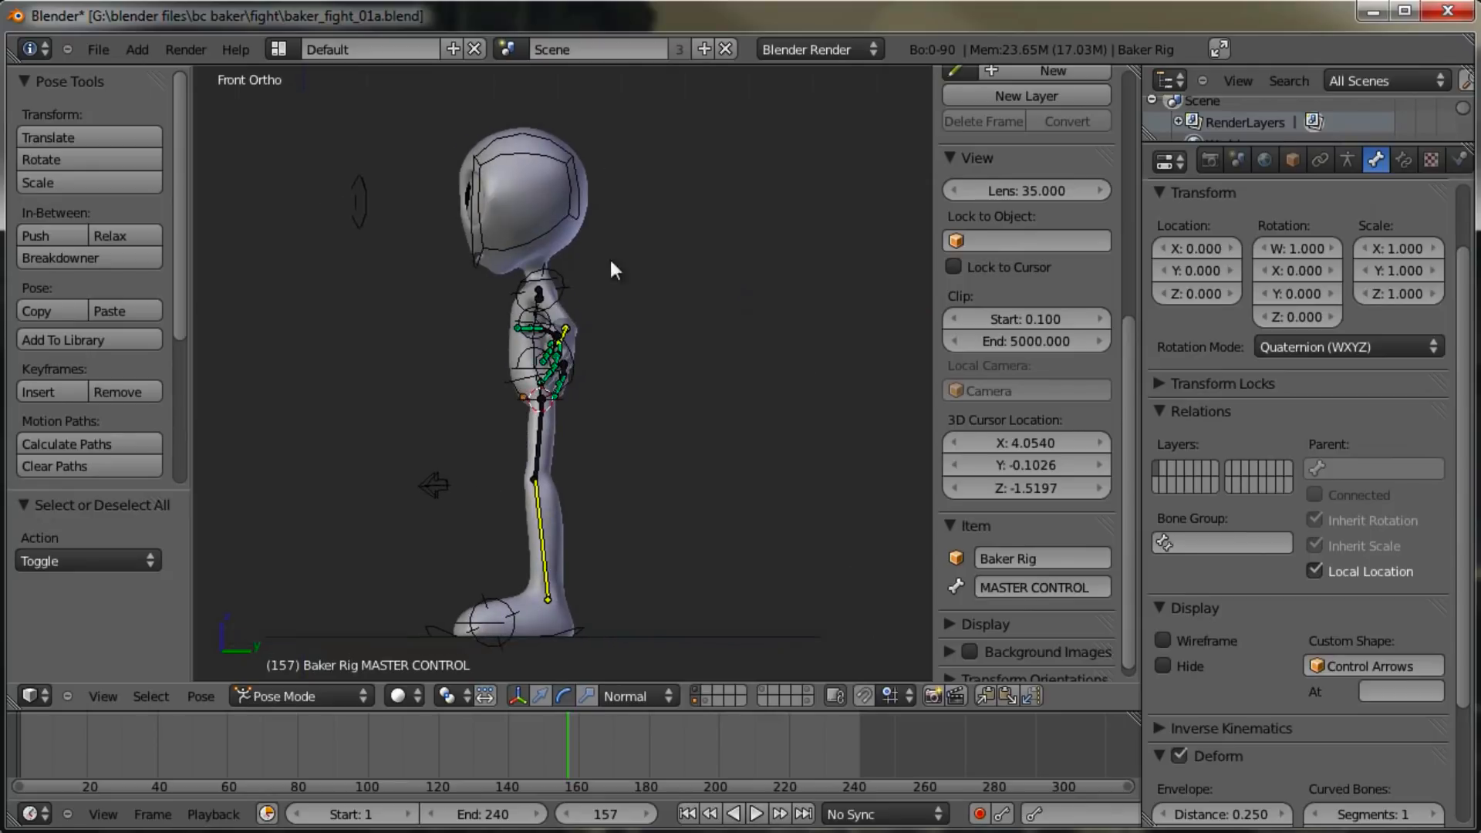
pyautogui.press('KP_4')
pyautogui.press('KP_4')
pyautogui.press('KP_4')
pyautogui.press('KP_4')
pyautogui.press('KP_4')
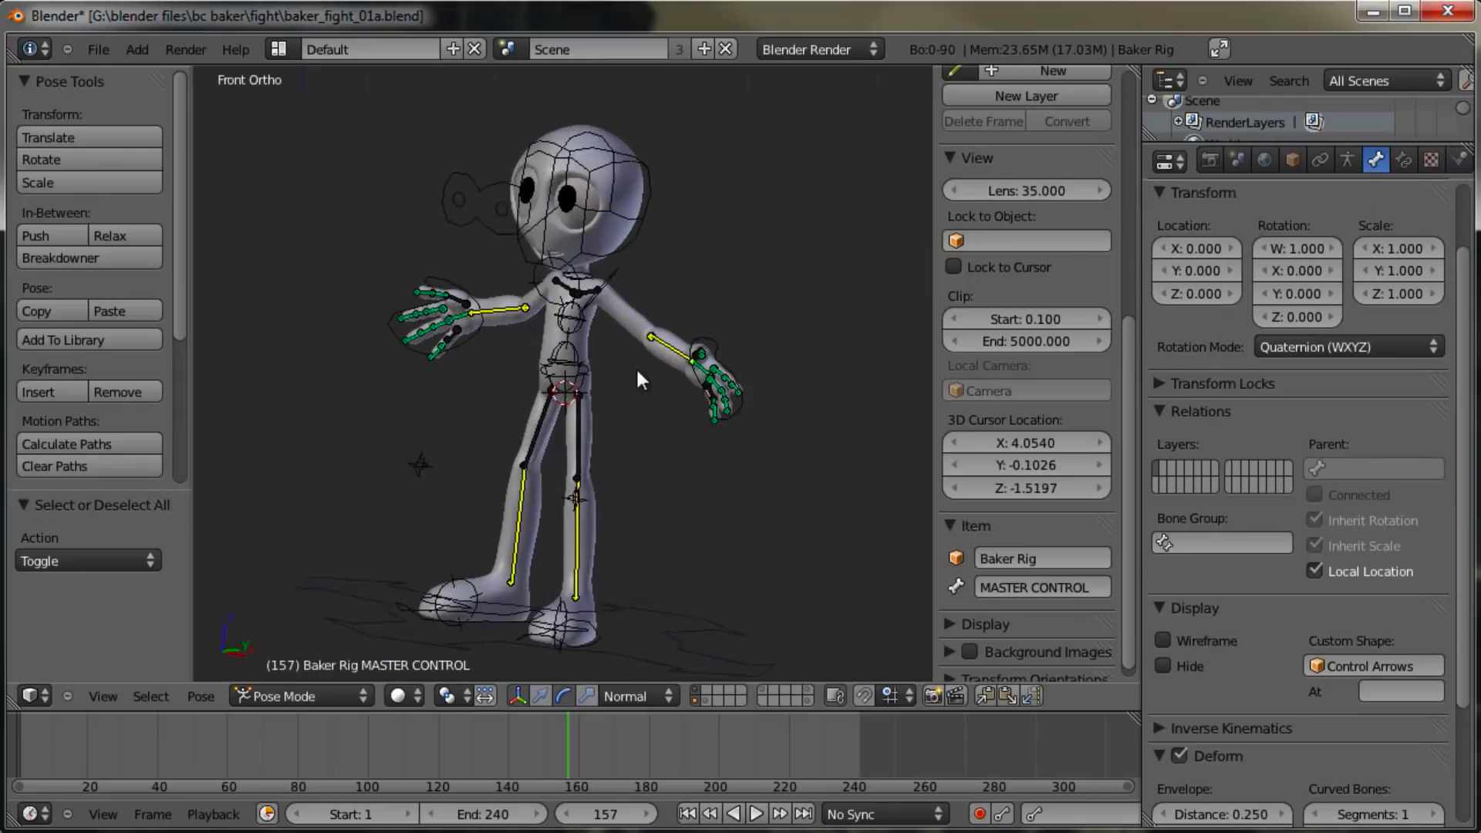
pyautogui.moveTo(485, 408); pyautogui.dragTo(567, 381, button='middle')
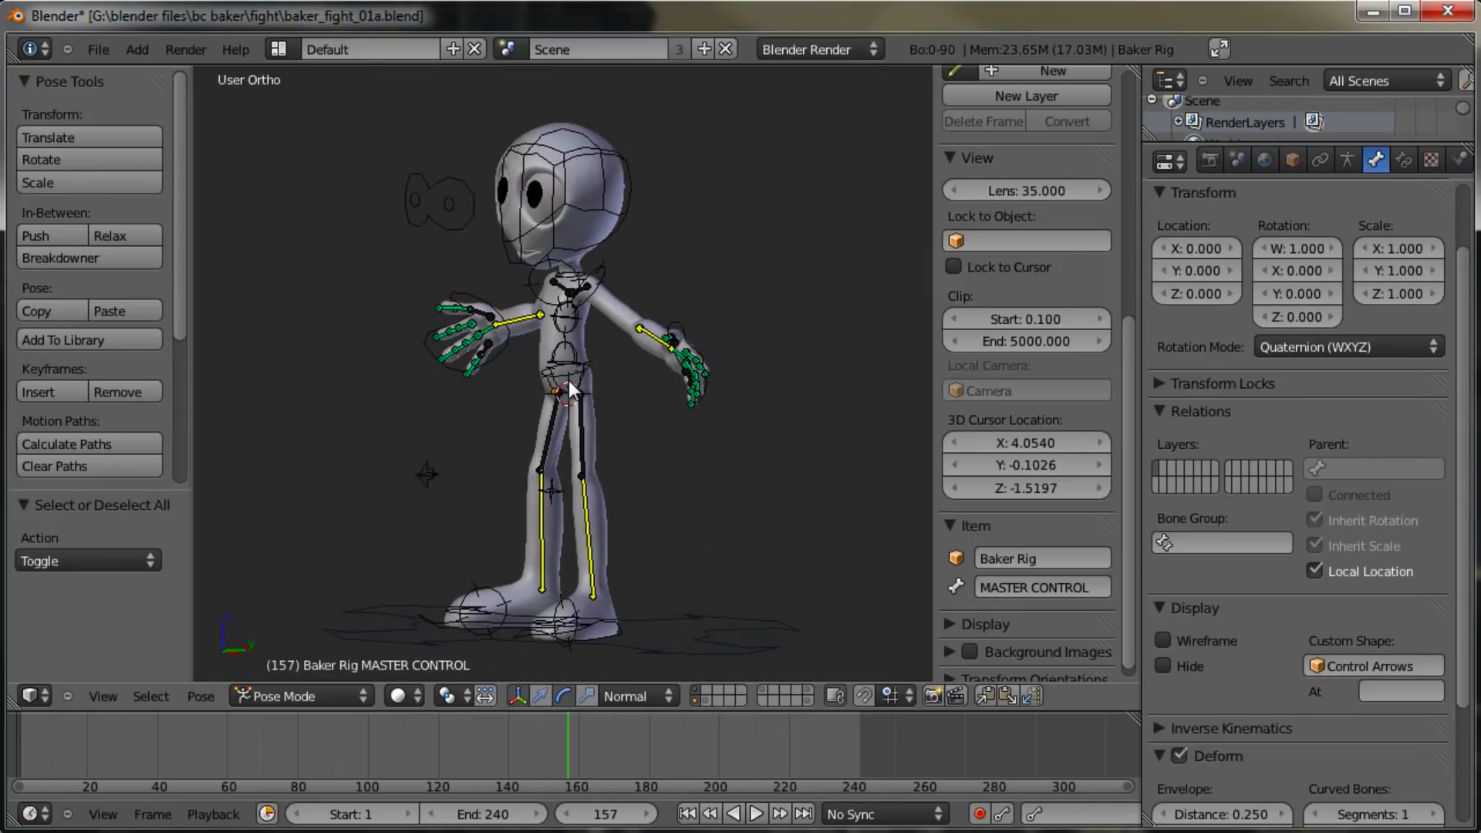
pyautogui.press('KP_4')
pyautogui.press('KP_4')
pyautogui.press('KP_4')
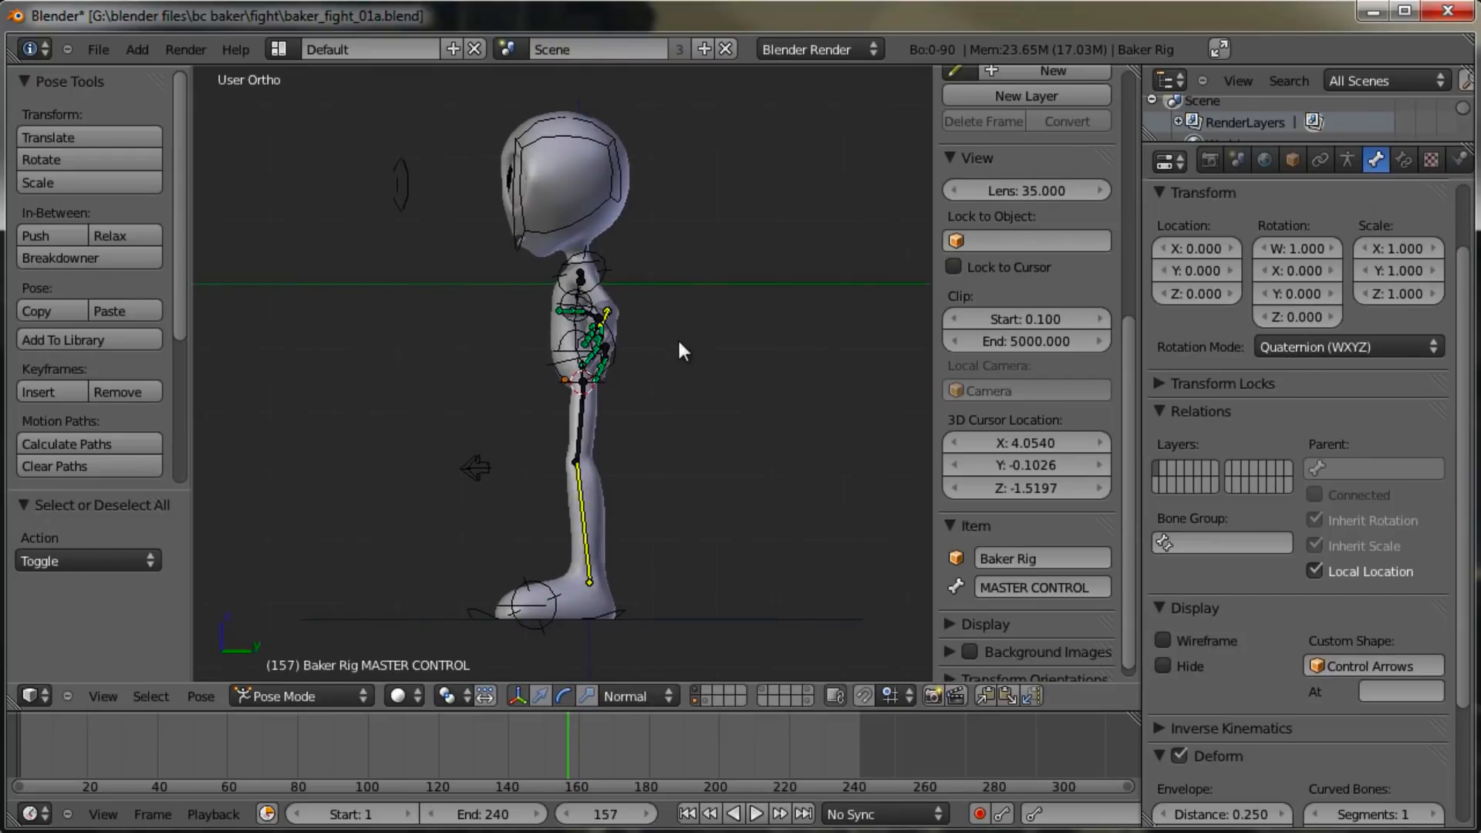
pyautogui.keyDown('shift'); pyautogui.moveTo(682, 349); pyautogui.dragTo(756, 376, button='middle'); pyautogui.keyUp('shift')
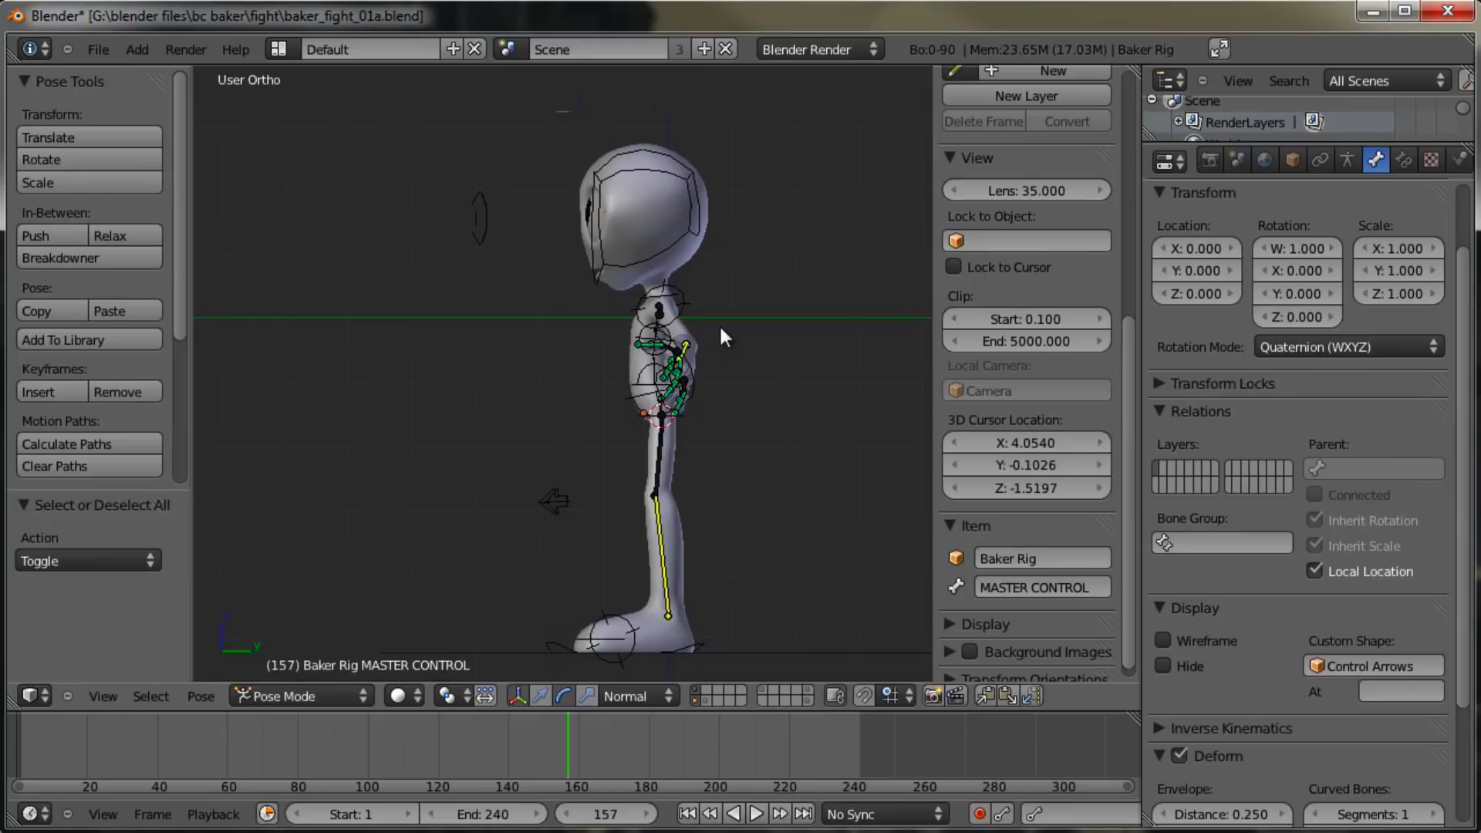
pyautogui.press('Tab')
pyautogui.hotkey('ctrl', 'Tab')
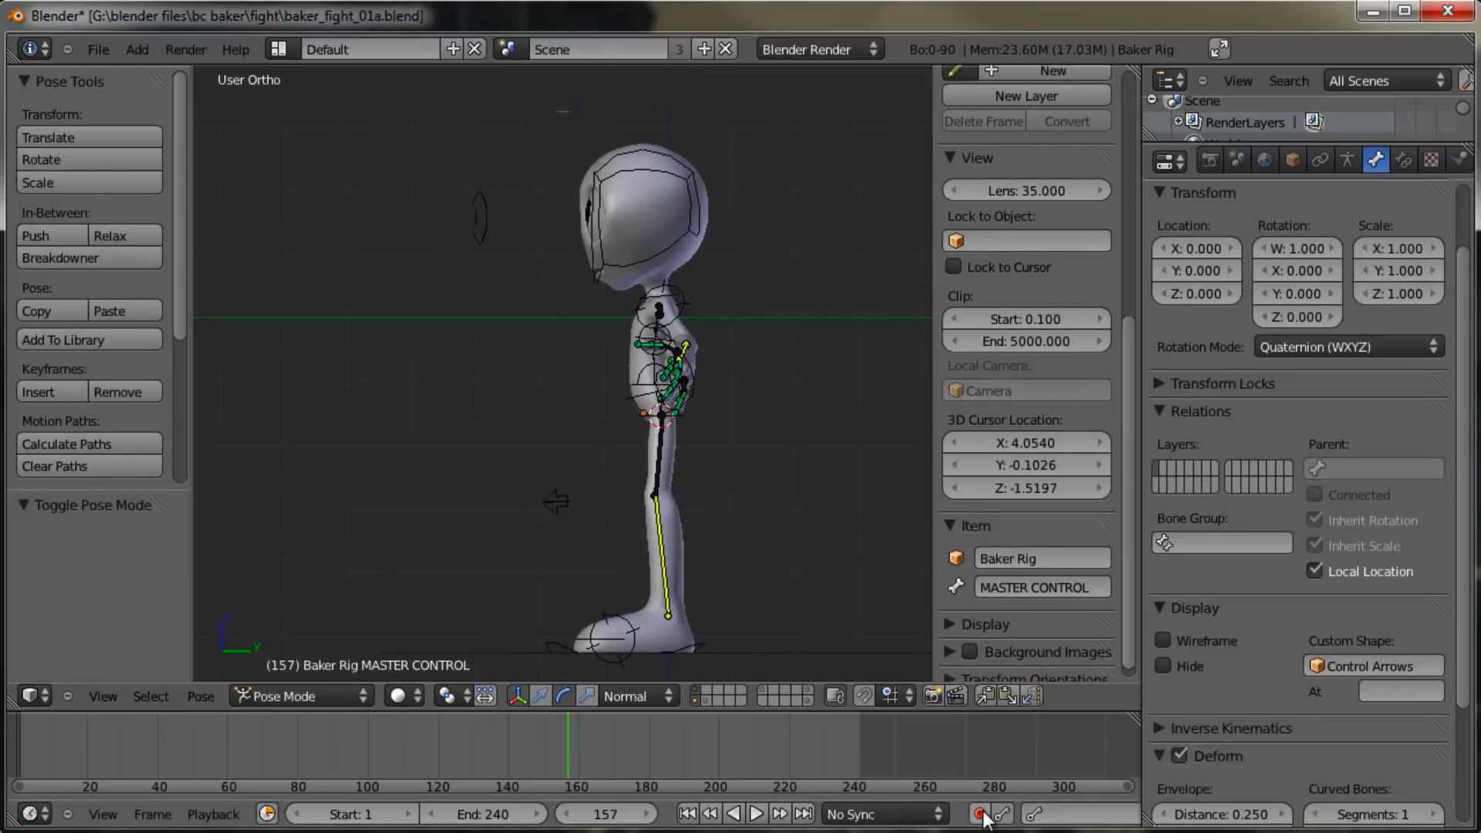
pyautogui.click(980, 814)
# Step: In the right side view, raise the CTRLfoot.L bone forward to about chest height and rotate it so the toes point up
pyautogui.press('KP_3')
pyautogui.rightClick(703, 632)
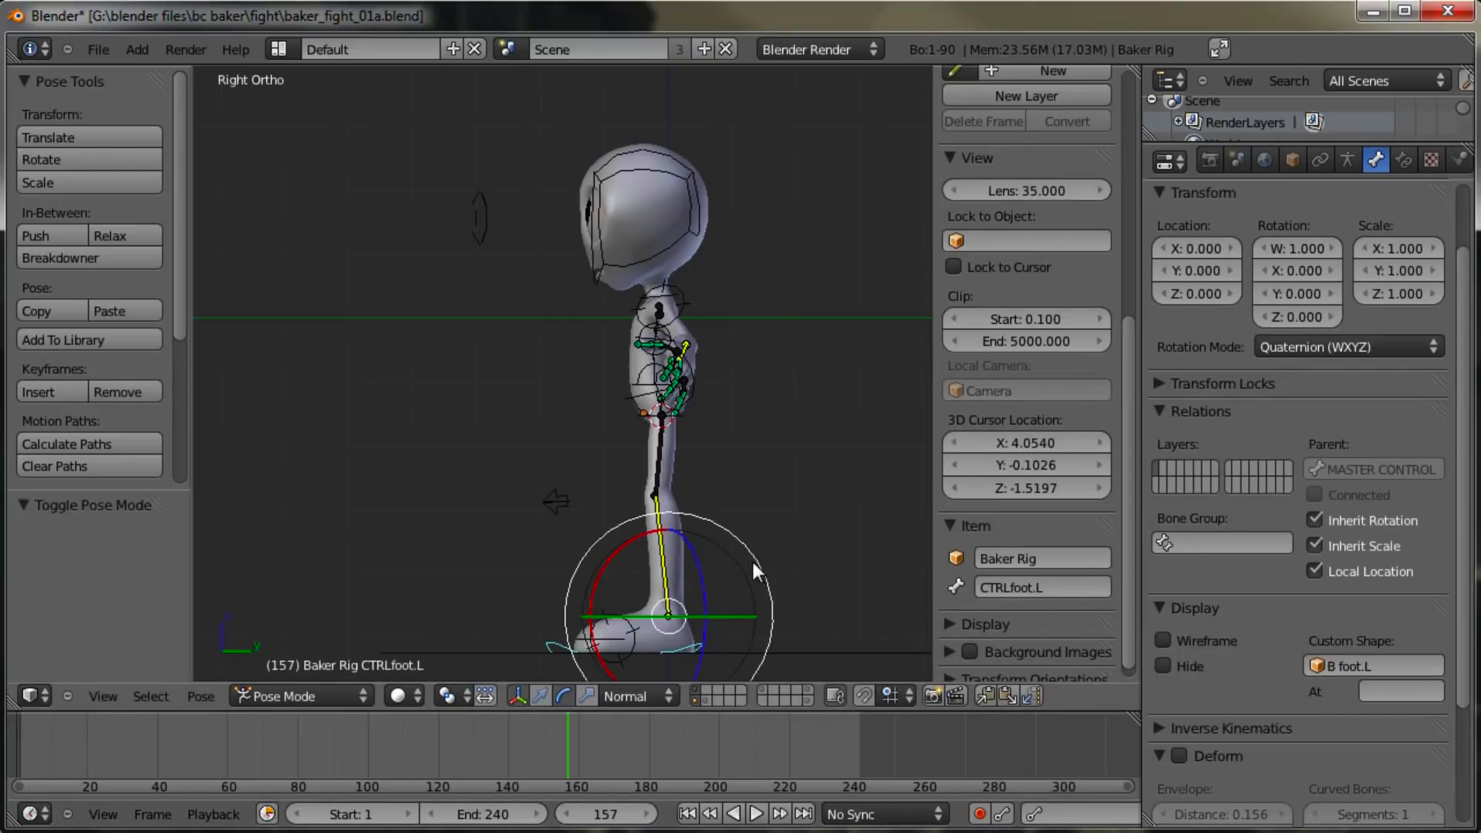
pyautogui.press('g')
pyautogui.click(807, 386)
pyautogui.press('r')
pyautogui.click(820, 557)
pyautogui.click(756, 308)
pyautogui.press('r')
pyautogui.click(787, 489)
pyautogui.press('g')
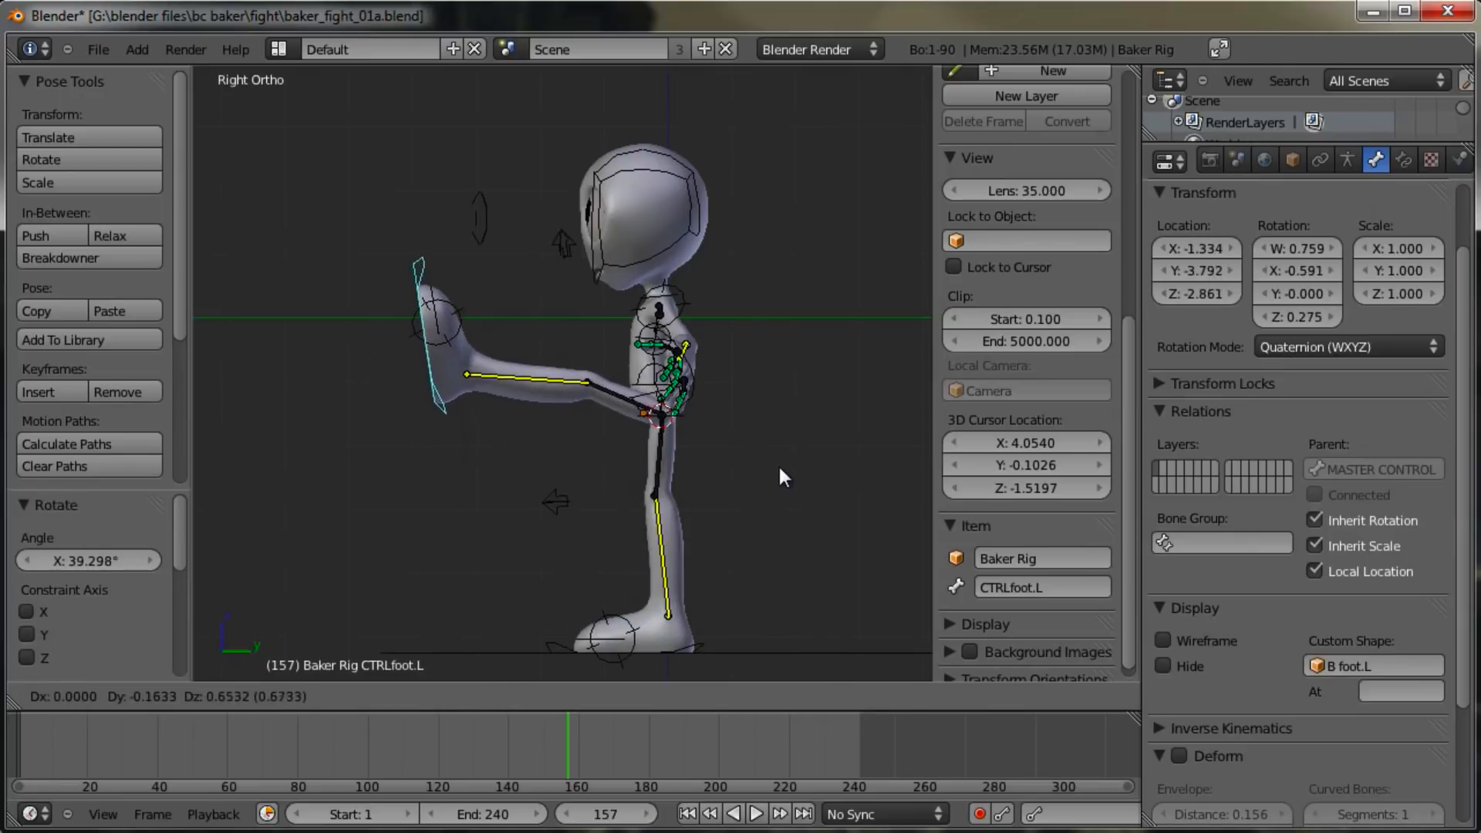
pyautogui.click(777, 465)
# Step: Rotate the hips_ctrl bone to tilt and twist the pelvis into the kick
pyautogui.rightClick(682, 256)
pyautogui.press('r')
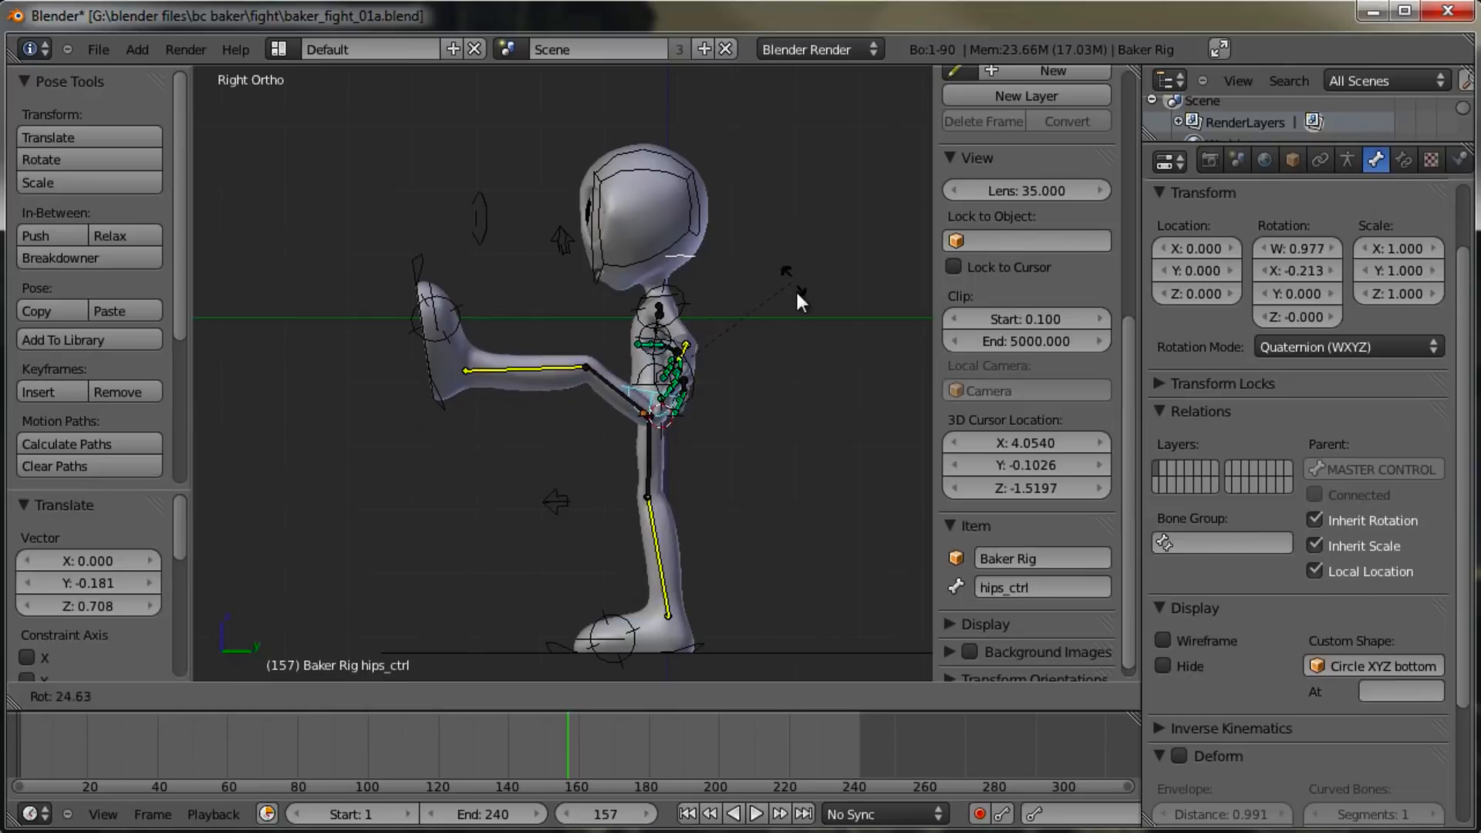
pyautogui.click(682, 480)
pyautogui.press('r')
pyautogui.press('r')
pyautogui.click(620, 451)
# Step: Lift the CTRLfoot.L bone higher and rotate the foot further back to extend the kick
pyautogui.moveTo(620, 451); pyautogui.dragTo(561, 402, button='middle')
pyautogui.rightClick(702, 364)
pyautogui.press('g')
pyautogui.click(723, 343)
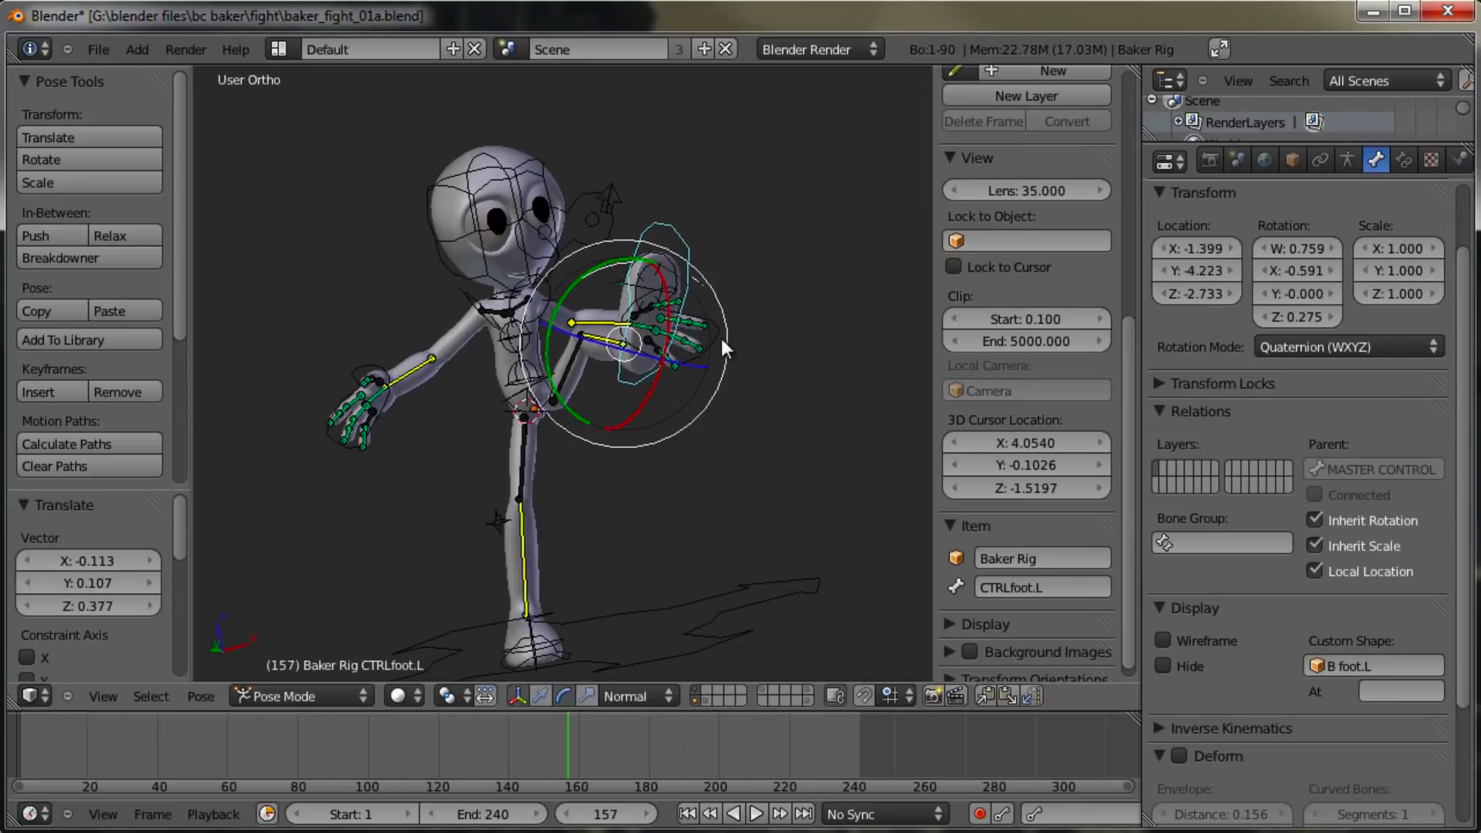
pyautogui.press('KP_3')
pyautogui.scroll(3, 723, 339)
pyautogui.press('r')
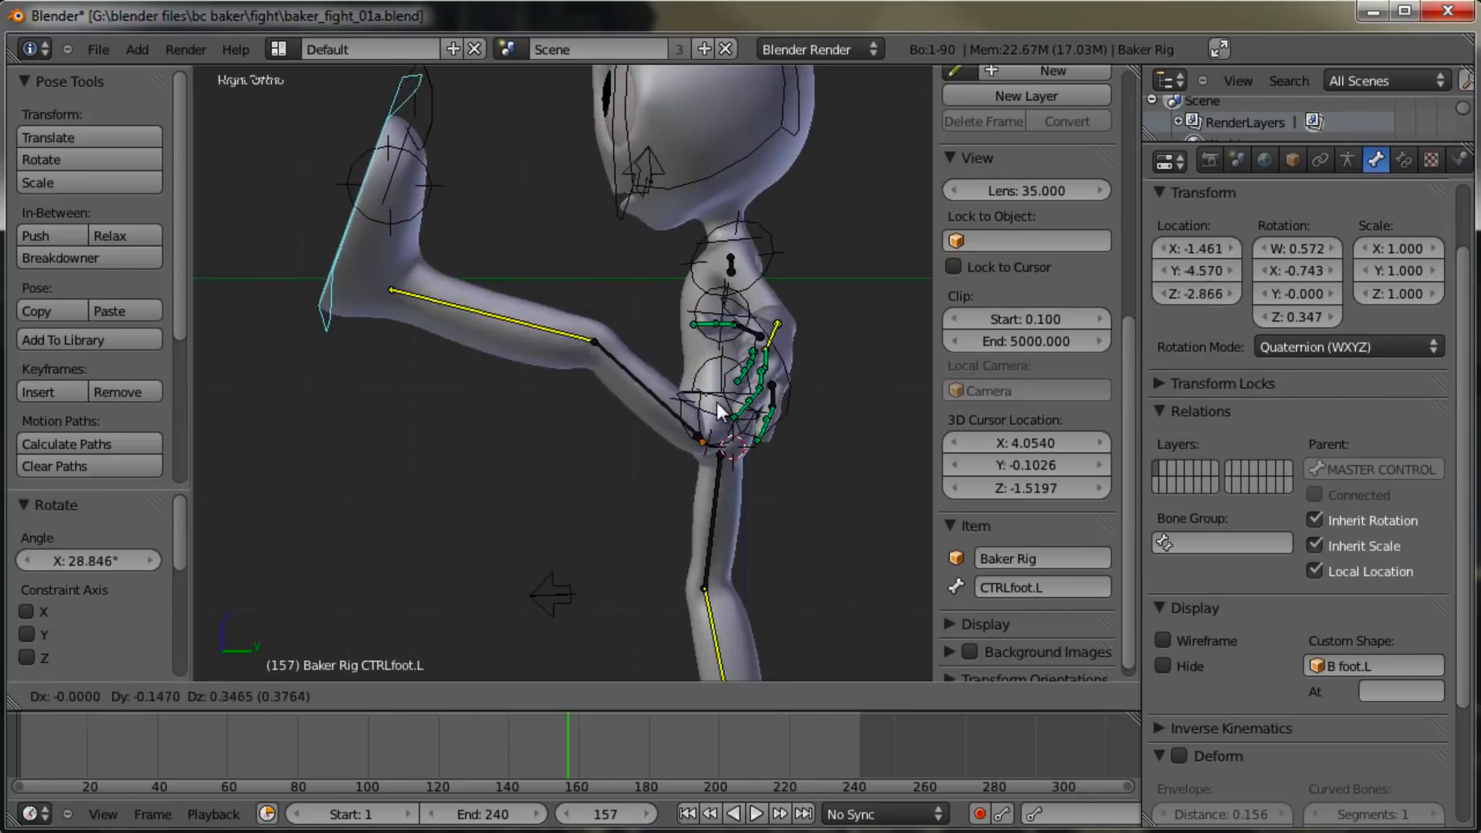
pyautogui.click(714, 387)
# Step: Rotate the hips_ctrl bone further and shift it slightly to refine the pelvis for the high kick
pyautogui.rightClick(714, 401)
pyautogui.press('r')
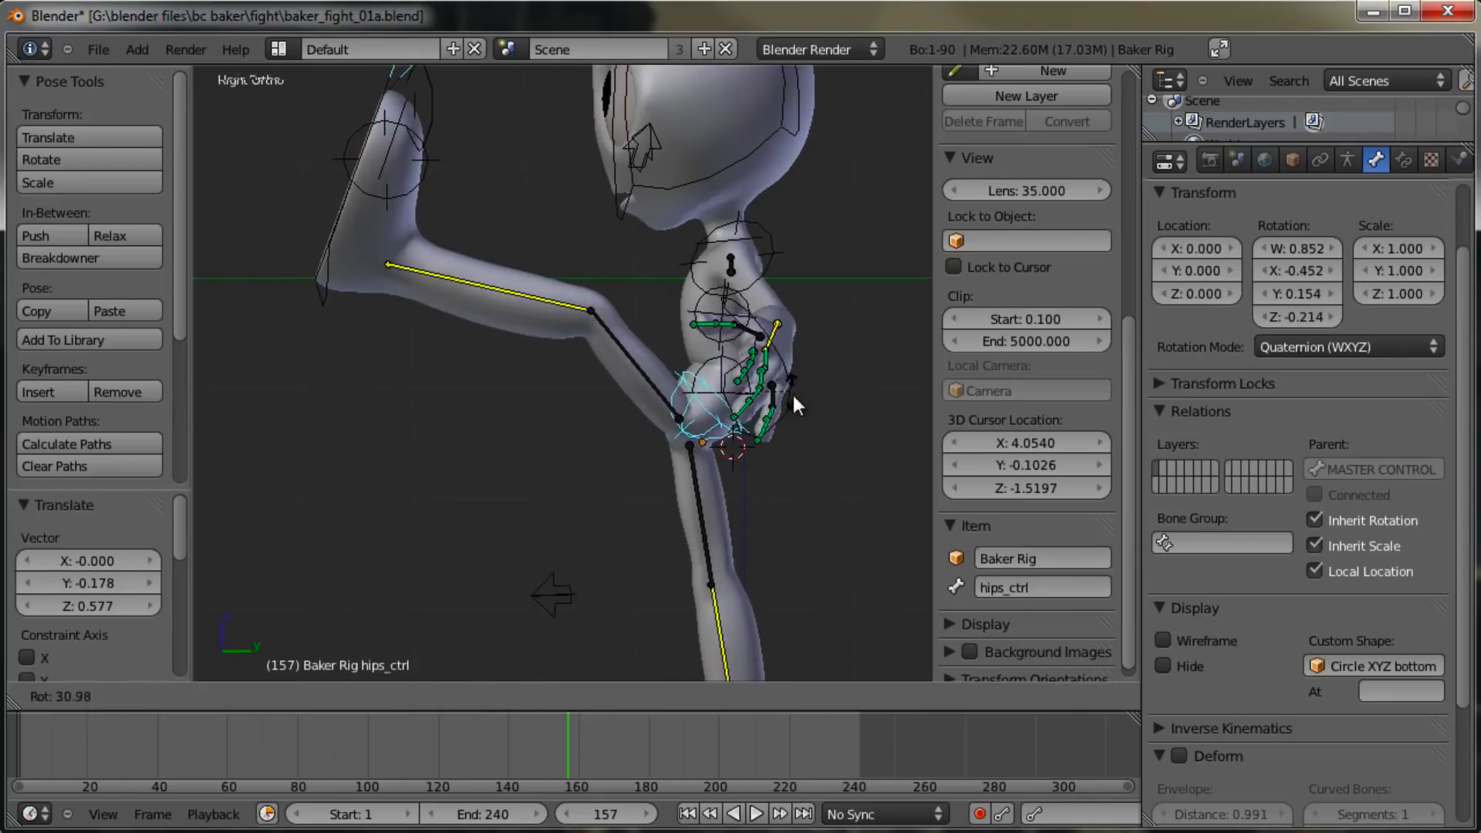
pyautogui.click(785, 378)
pyautogui.press('g')
pyautogui.click(791, 416)
pyautogui.press('r')
pyautogui.press('r')
pyautogui.click(706, 494)
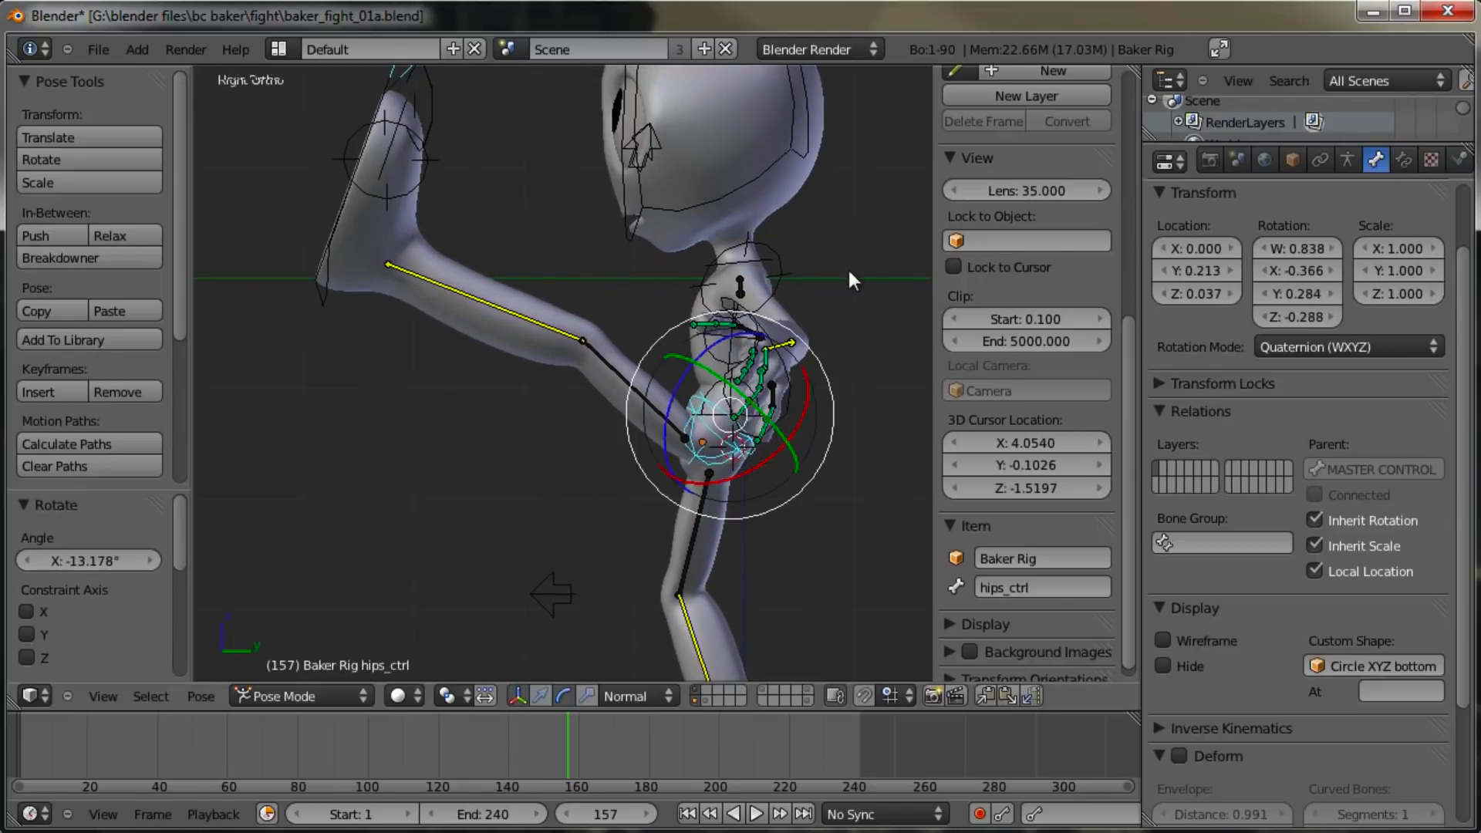
pyautogui.press('r')
pyautogui.click(852, 305)
# Step: Lower the IKhand.L bone beside the body and rotate the hand freely
pyautogui.moveTo(668, 325)
pyautogui.mouseDown(button='middle')
pyautogui.moveTo(709, 296)
pyautogui.moveTo(631, 399)
pyautogui.moveTo(557, 415)
pyautogui.moveTo(609, 422)
pyautogui.moveTo(709, 339)
pyautogui.moveTo(729, 341)
pyautogui.moveTo(711, 382)
pyautogui.moveTo(705, 368)
pyautogui.moveTo(637, 385)
pyautogui.moveTo(670, 344)
pyautogui.mouseUp(button='middle')
pyautogui.rightClick(697, 356)
pyautogui.scroll(2, 682, 372)
pyautogui.press('g')
pyautogui.click(706, 413)
pyautogui.press('r')
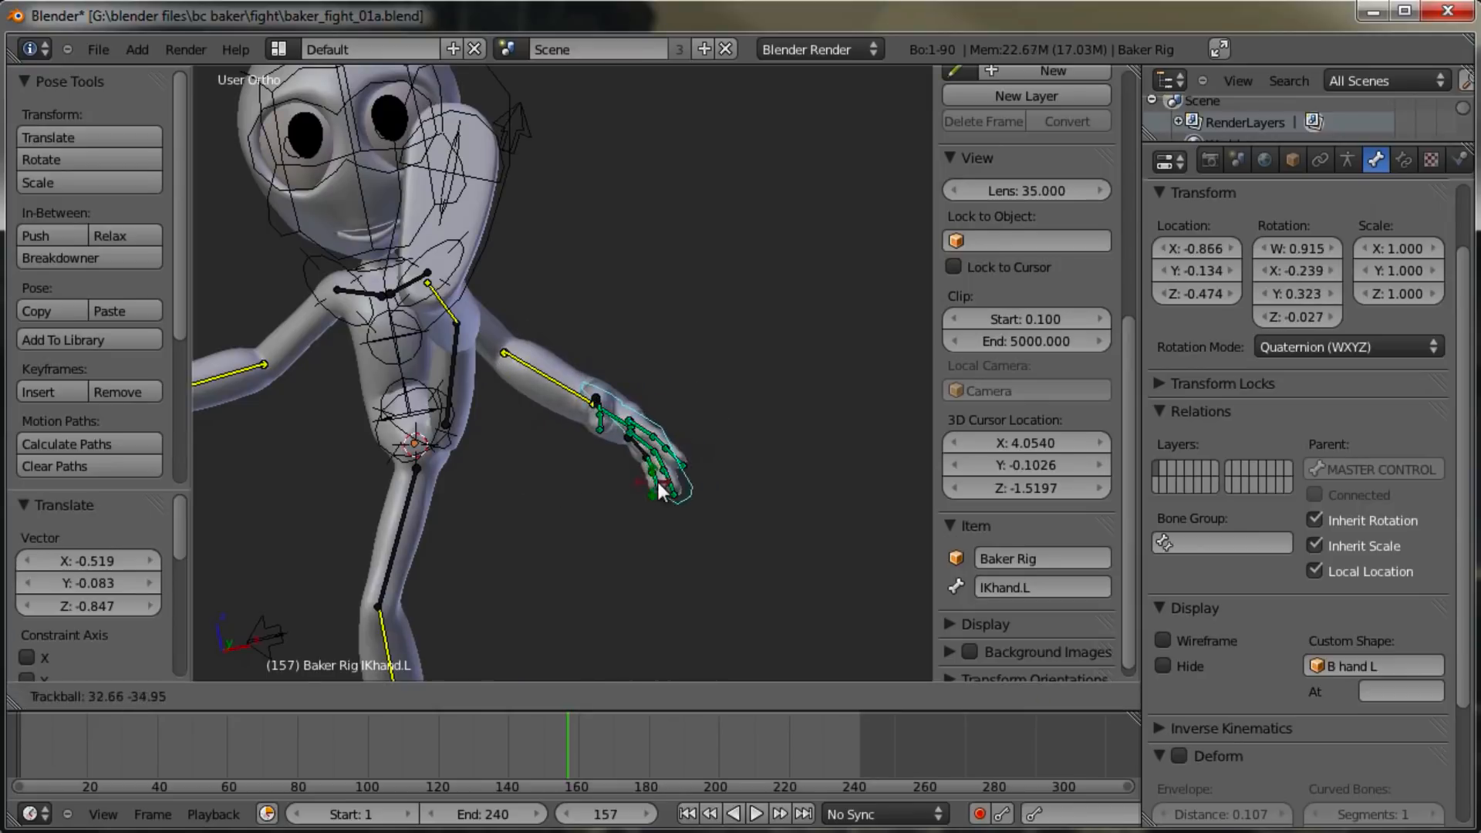
pyautogui.click(706, 463)
# Step: Curl the left hand's fingers into a fist by rotating the finger bones about their X axis
pyautogui.scroll(3, 705, 463)
pyautogui.scroll(2, 751, 462)
pyautogui.keyDown('shift'); pyautogui.moveTo(752, 461); pyautogui.dragTo(698, 422, button='middle'); pyautogui.keyUp('shift')
pyautogui.rightClick(746, 465)
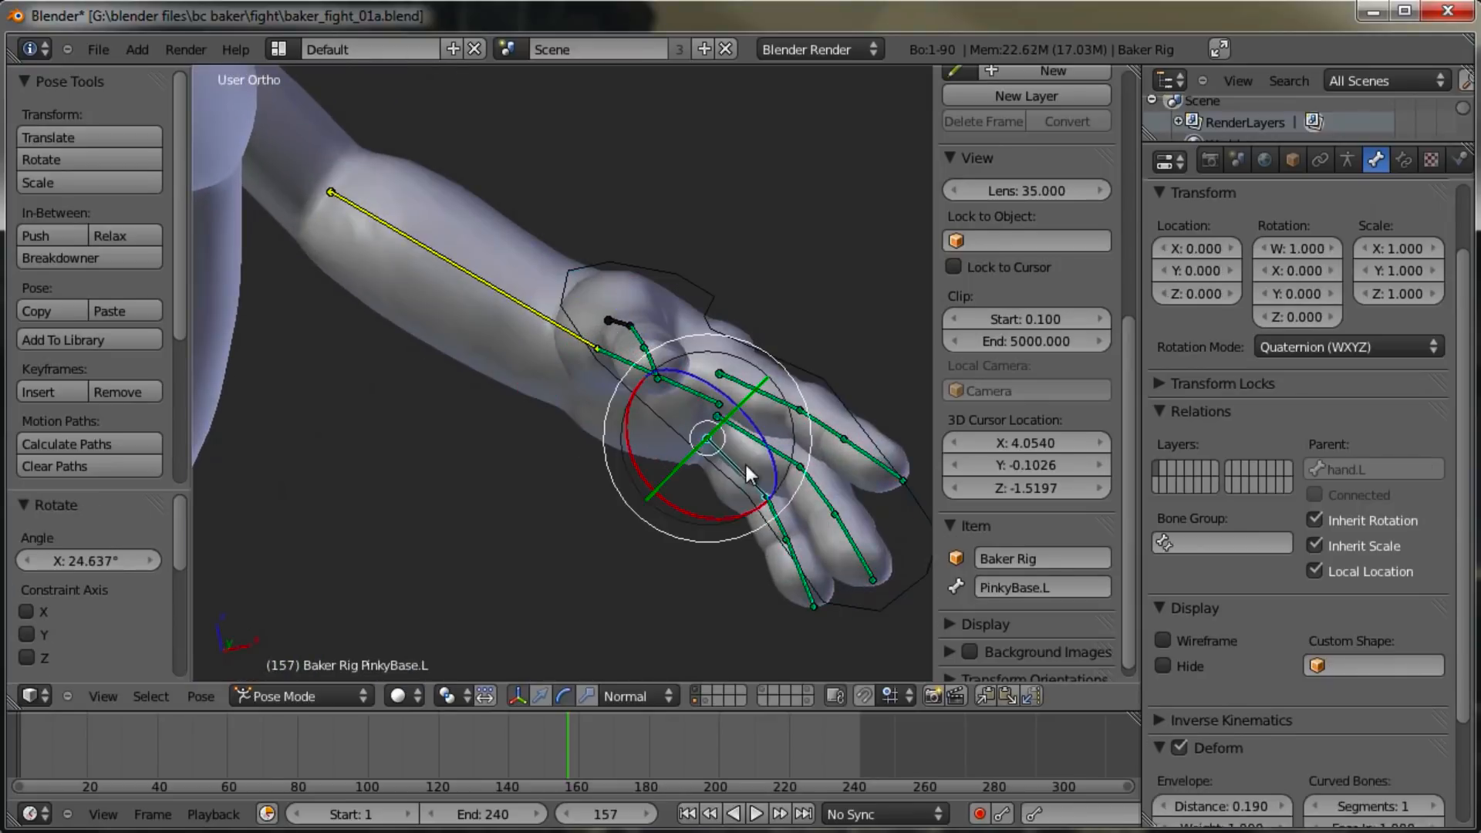
pyautogui.keyDown('shift'); pyautogui.moveTo(746, 465); pyautogui.dragTo(702, 432, button='middle'); pyautogui.keyUp('shift')
pyautogui.moveTo(699, 493); pyautogui.dragTo(616, 449)
pyautogui.rightClick(674, 442)
pyautogui.rightClick(687, 434)
pyautogui.moveTo(708, 443); pyautogui.dragTo(677, 448)
pyautogui.rightClick(708, 380)
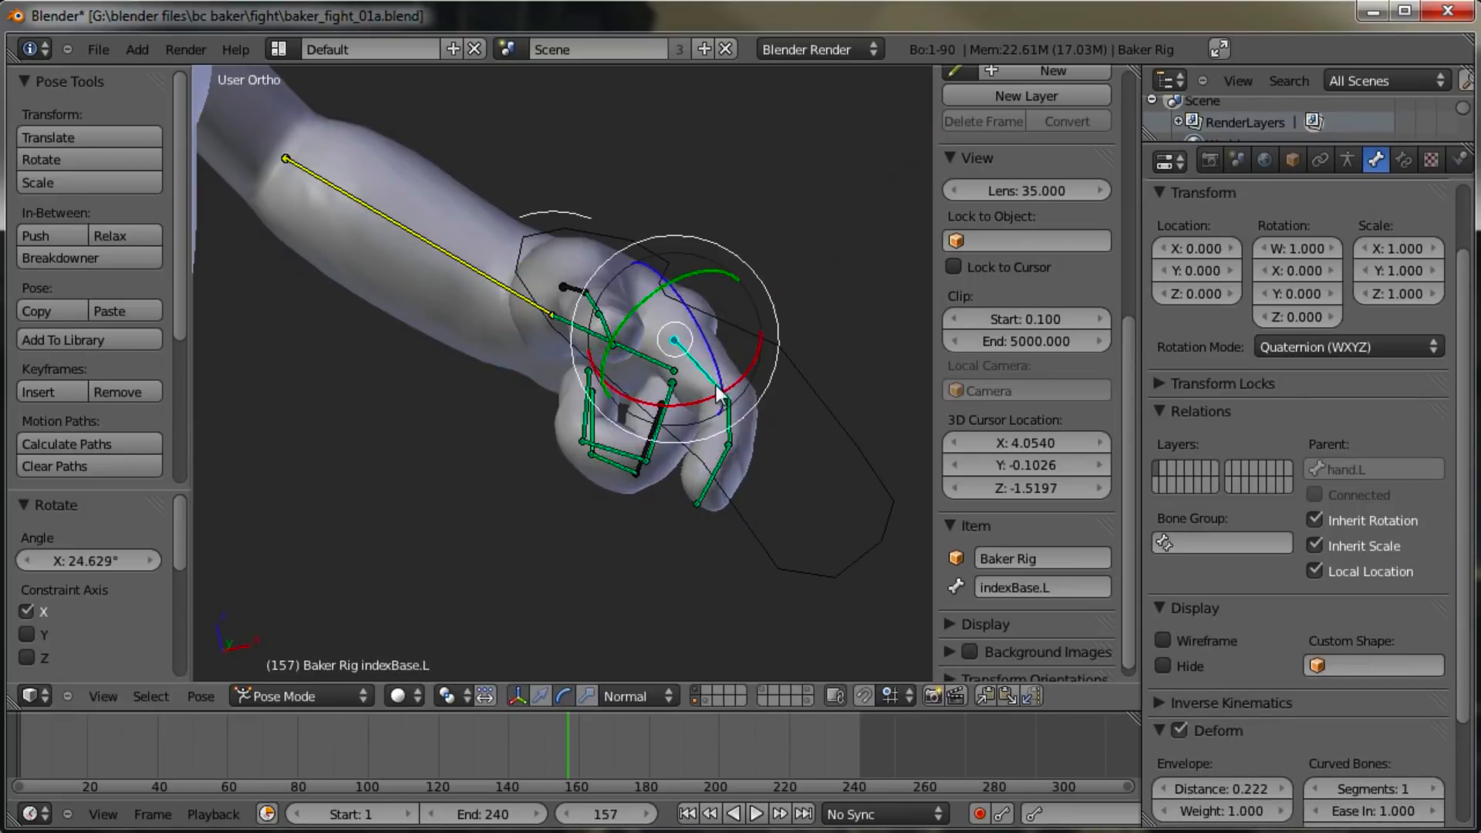
pyautogui.moveTo(752, 373); pyautogui.dragTo(701, 418)
# Step: Bend the left thumb in toward the fist by rotating its bones about their X axis
pyautogui.moveTo(700, 418); pyautogui.dragTo(719, 349, button='middle')
pyautogui.rightClick(887, 317)
pyautogui.moveTo(718, 352); pyautogui.dragTo(711, 323)
pyautogui.rightClick(677, 373)
pyautogui.moveTo(677, 373); pyautogui.dragTo(672, 378)
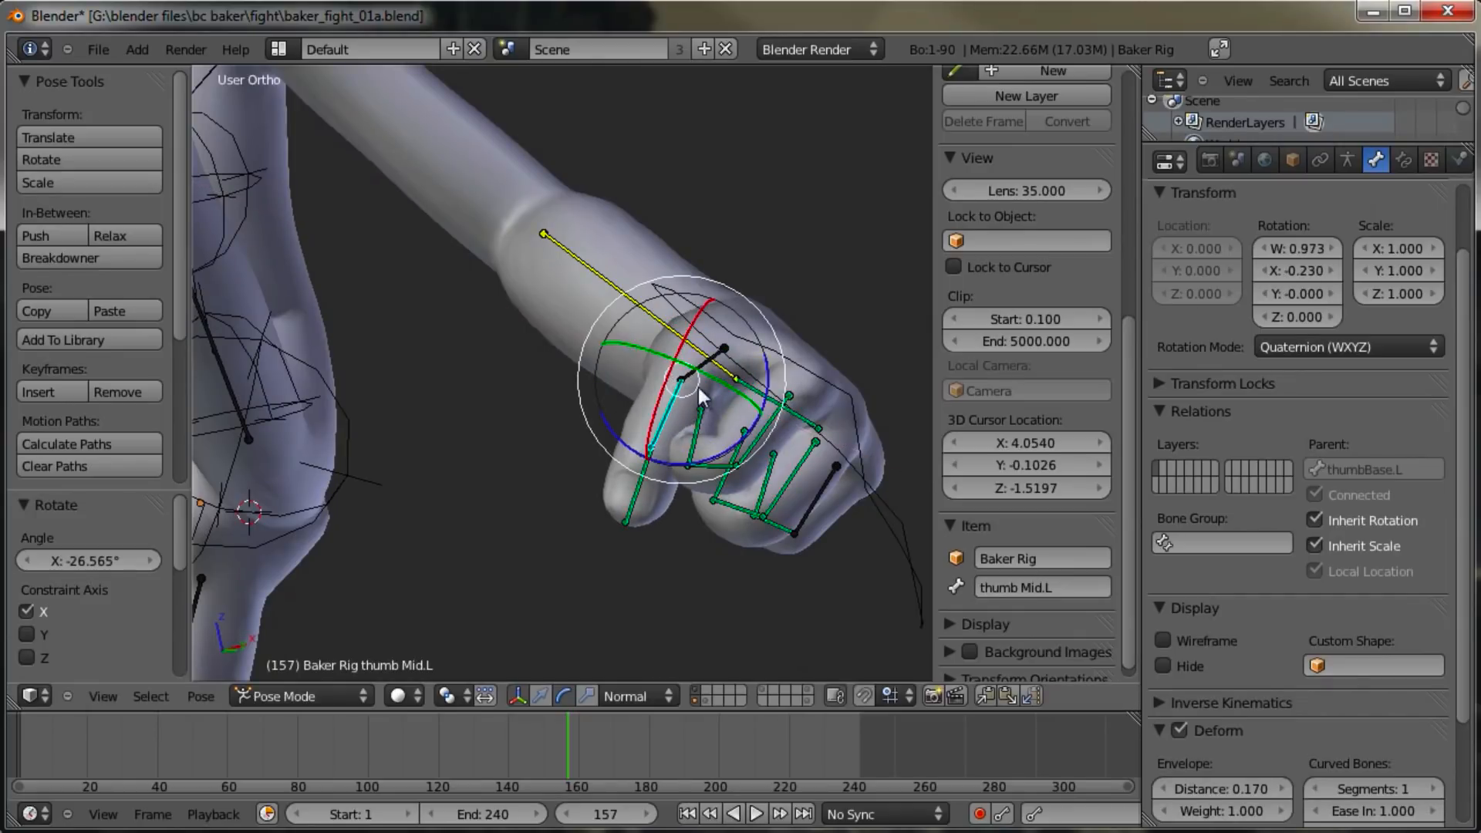
# Step: Select the left hand's thumb and finger bones and copy their pose, pasting it flipped onto the right hand
pyautogui.rightClick(703, 387)
pyautogui.keyDown('shift'); pyautogui.rightClick(771, 429); pyautogui.keyUp('shift')
pyautogui.keyDown('shift'); pyautogui.rightClick(794, 462); pyautogui.keyUp('shift')
pyautogui.keyDown('shift'); pyautogui.rightClick(821, 492); pyautogui.keyUp('shift')
pyautogui.scroll(-3, 830, 496)
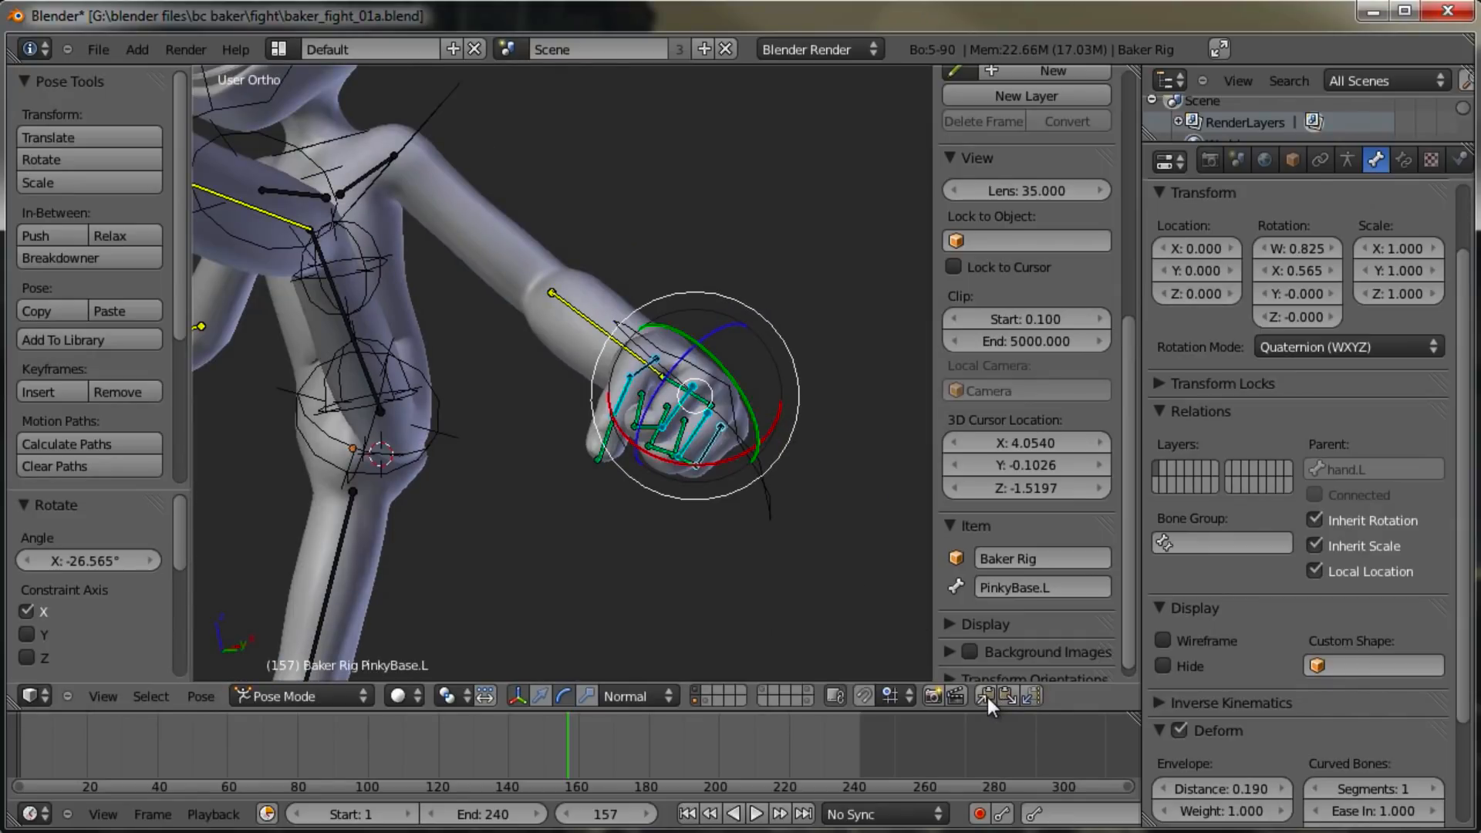
pyautogui.click(1032, 694)
# Step: Move the IKhand.L bone closer to the body and rotate it freely so the left fist points downward
pyautogui.scroll(-3, 463, 378)
pyautogui.keyDown('shift'); pyautogui.moveTo(419, 359); pyautogui.dragTo(532, 353, button='middle'); pyautogui.keyUp('shift')
pyautogui.moveTo(429, 318); pyautogui.dragTo(686, 346, button='middle')
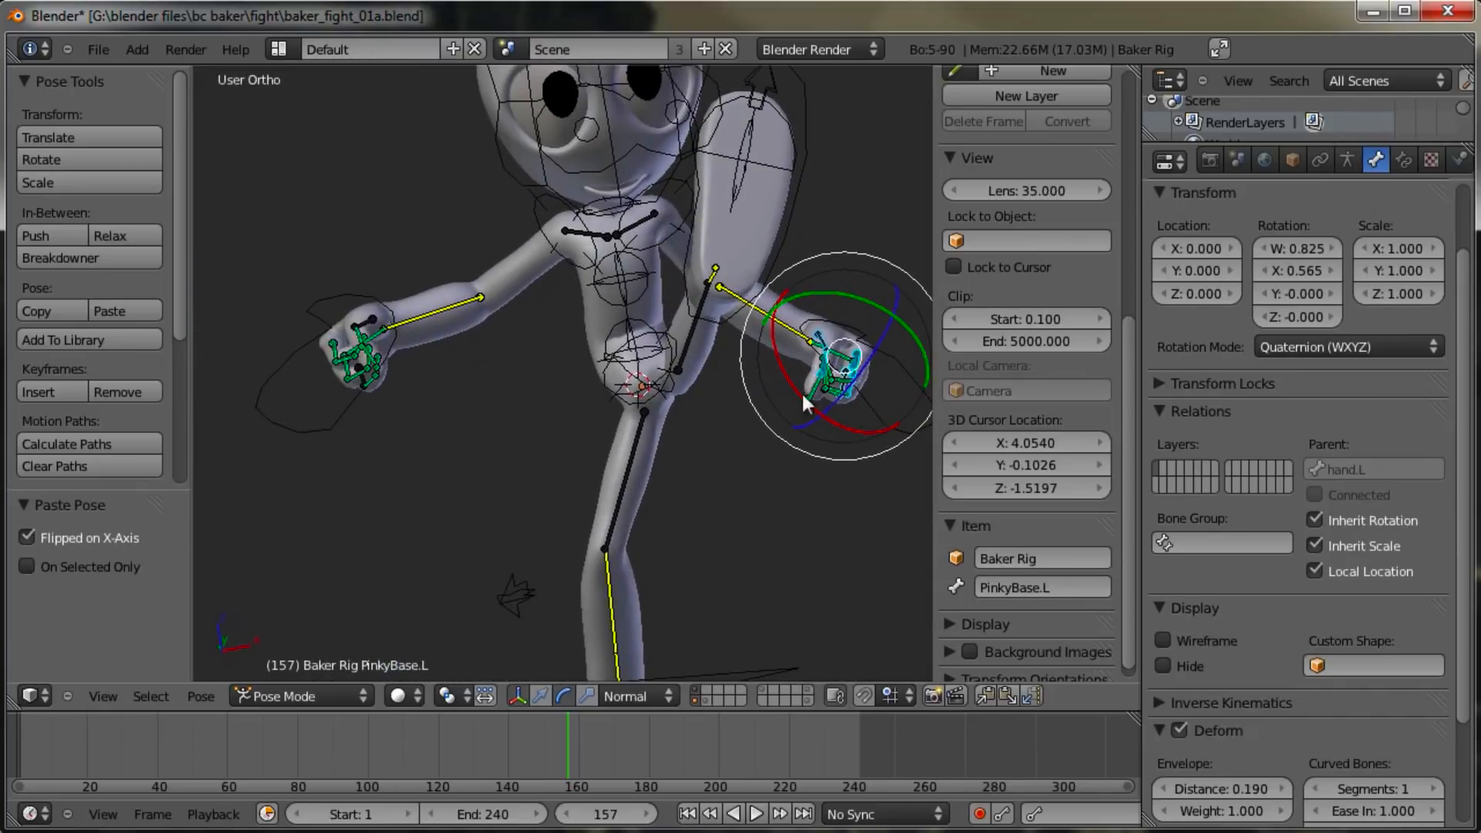
pyautogui.rightClick(904, 390)
pyautogui.press('g')
pyautogui.click(890, 397)
pyautogui.press('r')
pyautogui.press('r')
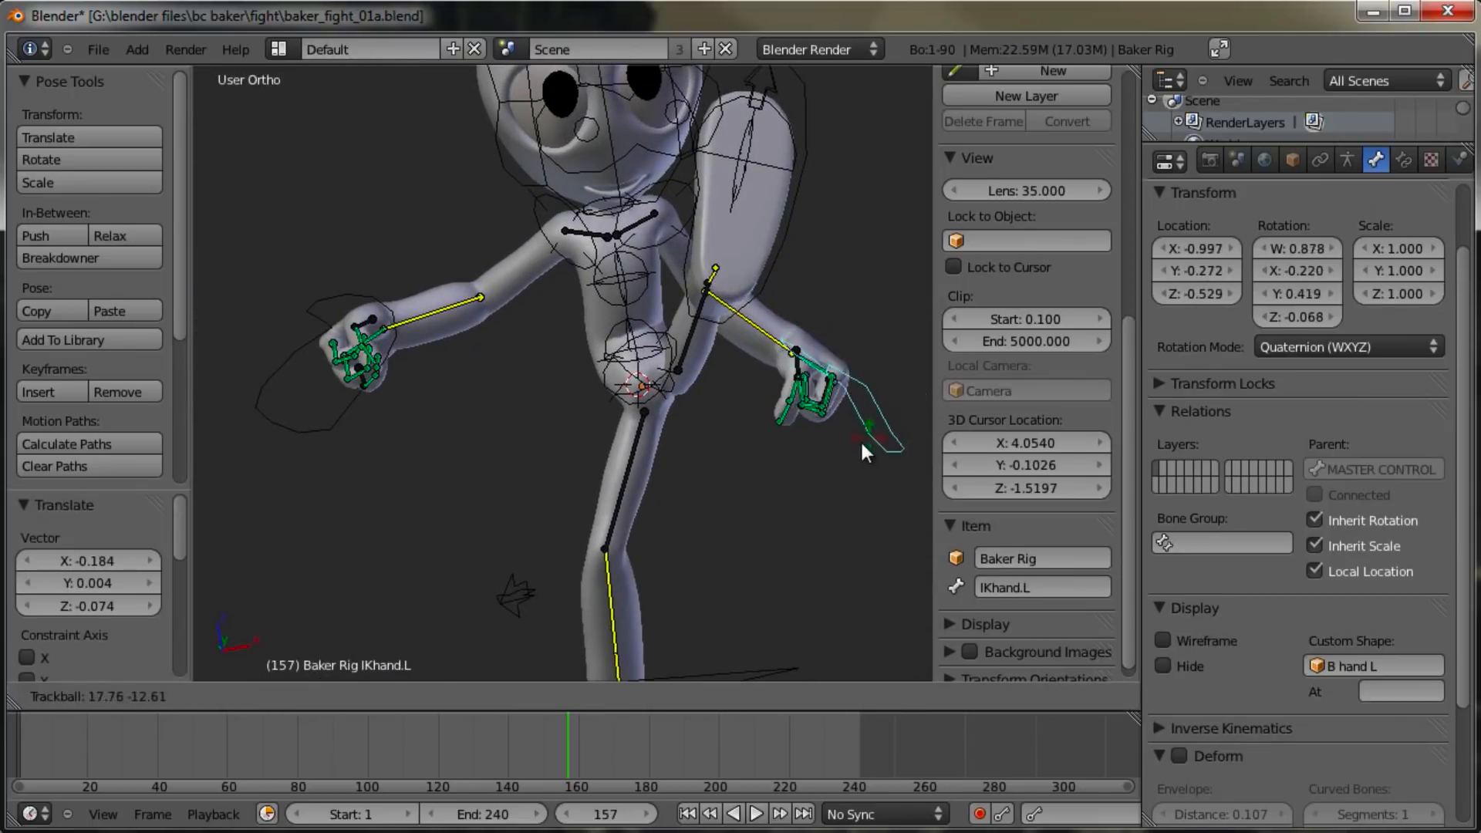
pyautogui.click(865, 425)
pyautogui.press('r')
pyautogui.press('r')
pyautogui.click(848, 341)
pyautogui.press('r')
pyautogui.press('r')
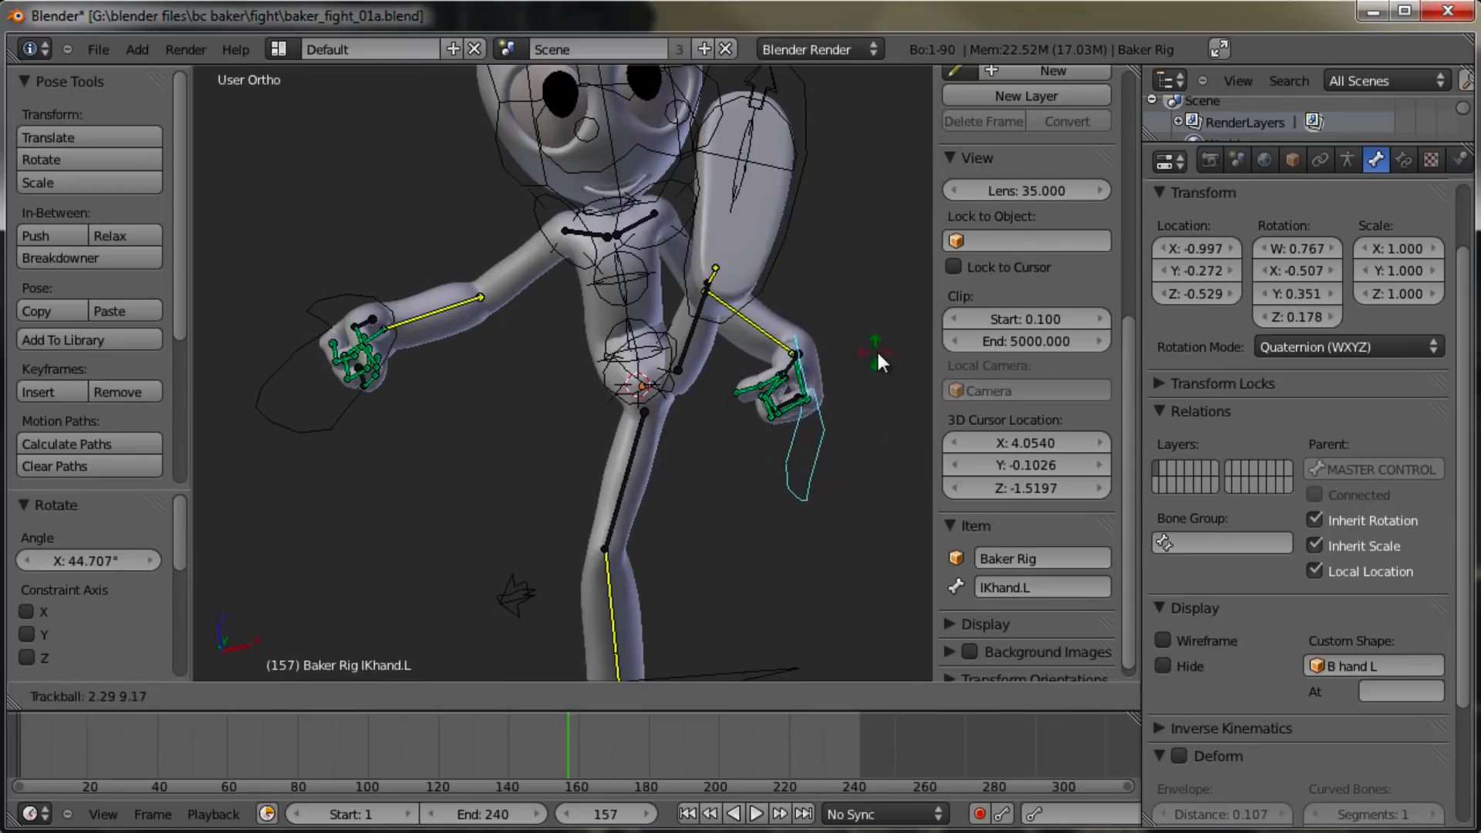
pyautogui.click(881, 352)
# Step: Rotate and reposition the IKhand.R bone to bend the right arm and angle the right fist
pyautogui.rightClick(344, 392)
pyautogui.press('r')
pyautogui.press('r')
pyautogui.click(553, 273)
pyautogui.press('g')
pyautogui.click(612, 294)
pyautogui.press('r')
pyautogui.click(525, 415)
pyautogui.press('r')
pyautogui.click(728, 305)
# Step: Rotate the spine bone by about 26.5° in the back view to lean the lower torso sideways
pyautogui.moveTo(458, 308); pyautogui.dragTo(510, 294, button='middle')
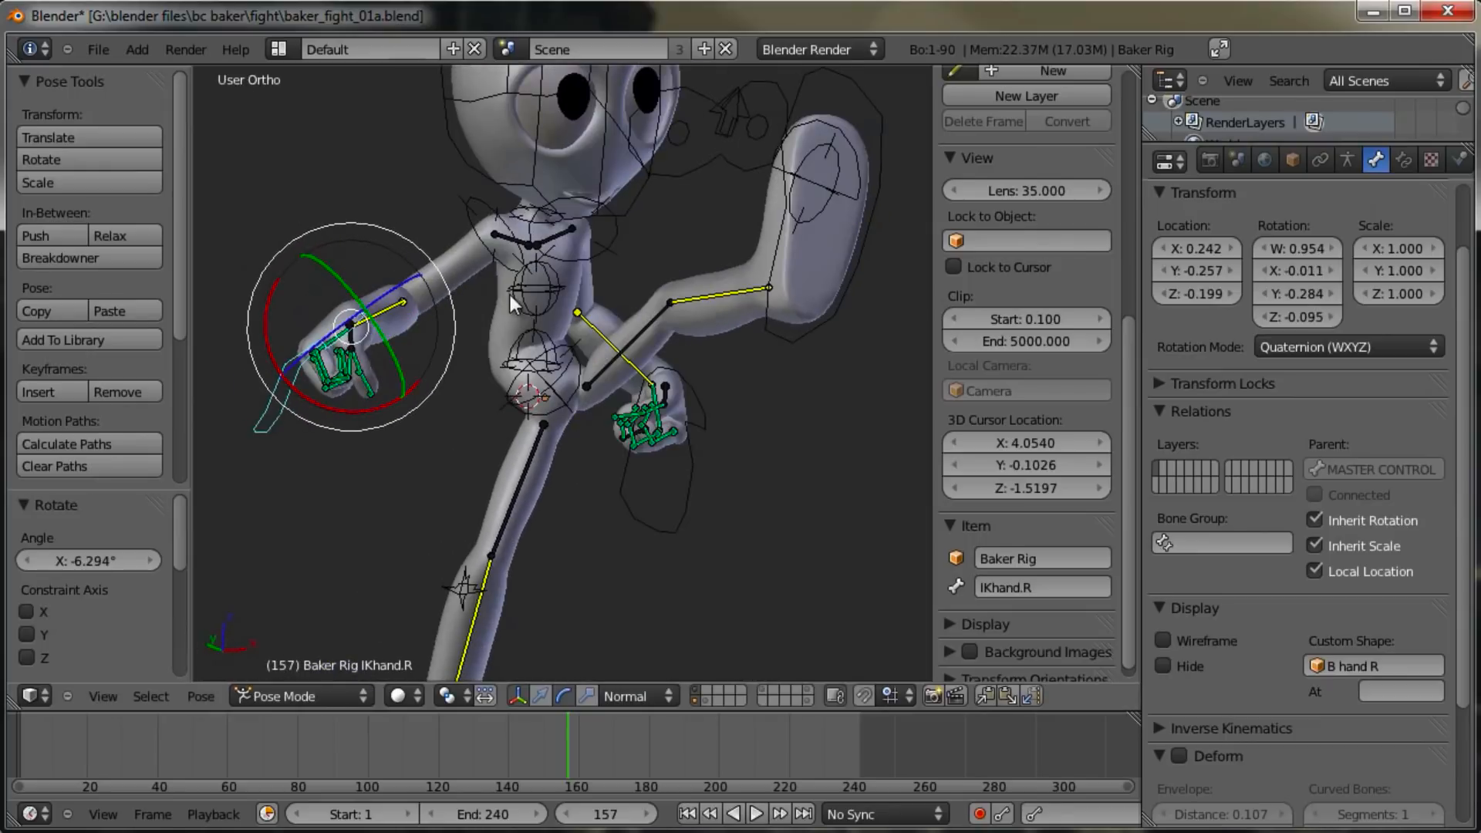
pyautogui.rightClick(518, 344)
pyautogui.moveTo(518, 351)
pyautogui.mouseDown(button='middle')
pyautogui.moveTo(694, 354)
pyautogui.moveTo(519, 396)
pyautogui.moveTo(518, 378)
pyautogui.mouseUp(button='middle')
pyautogui.press('KP_1')
pyautogui.press('ctrl+KP_1')
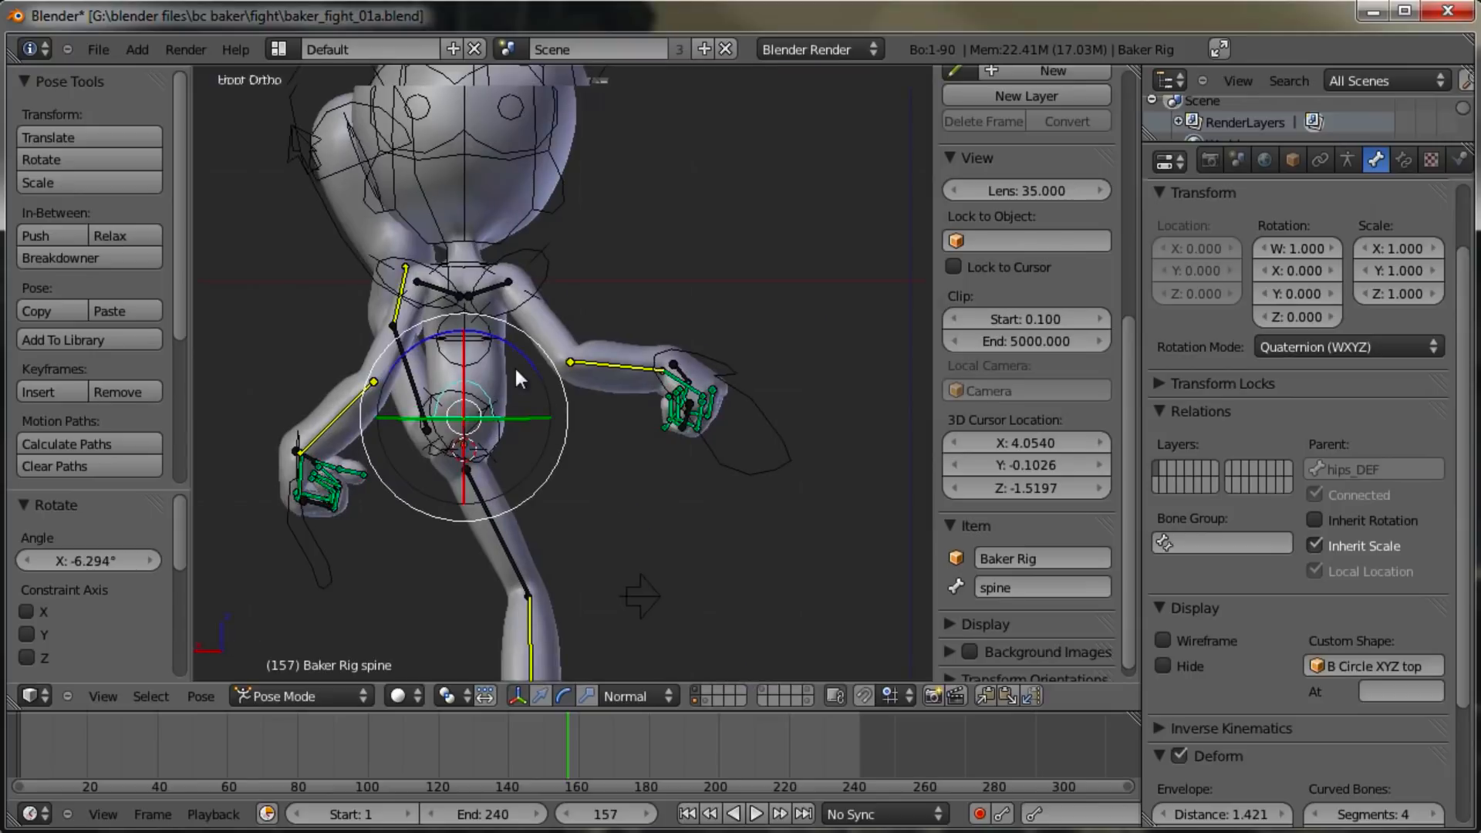
pyautogui.scroll(1, 509, 366)
pyautogui.press('r')
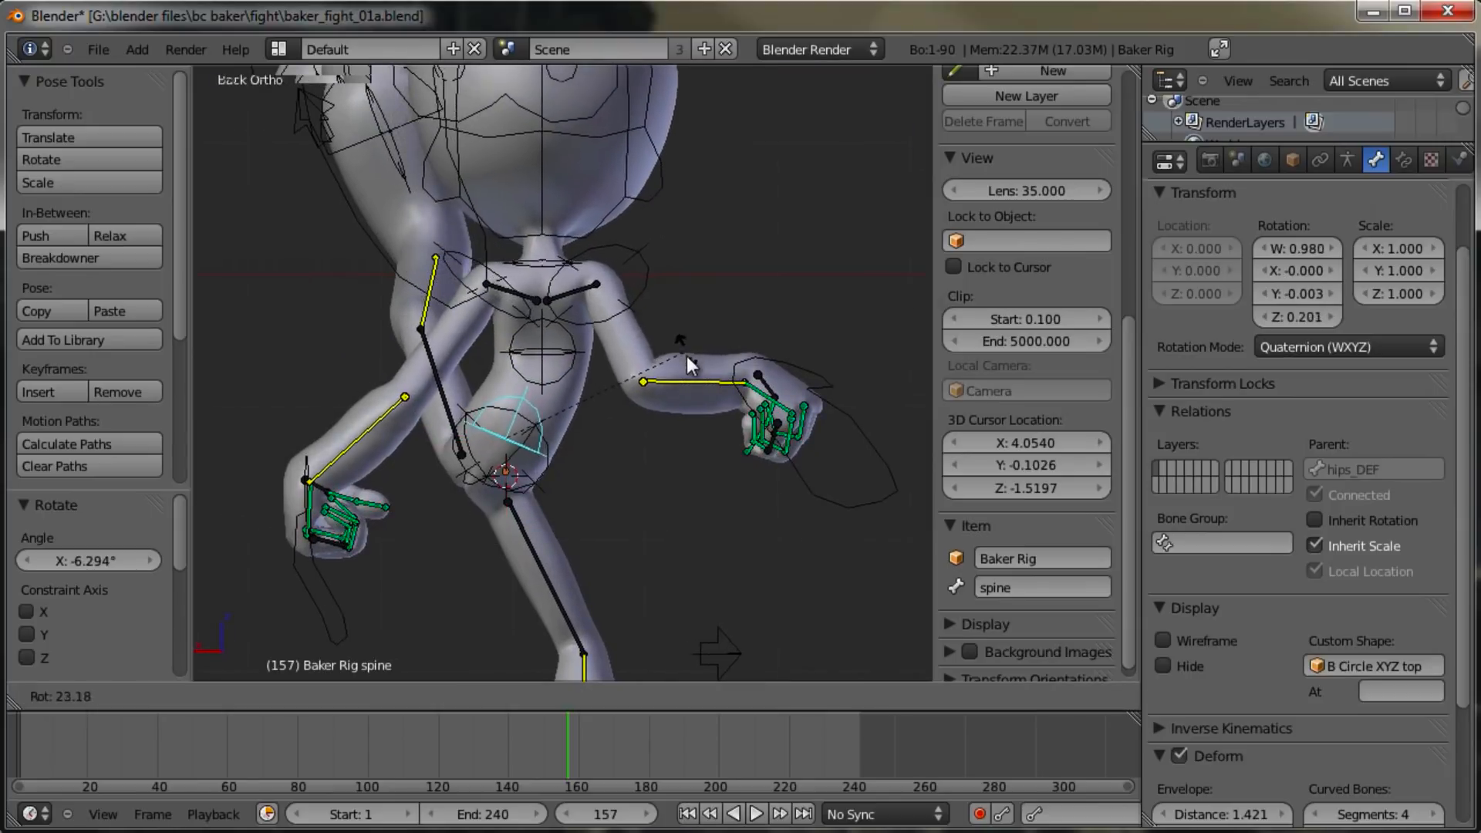
pyautogui.click(687, 364)
# Step: Rotate the chest bone in the back view to continue the torso's sideways lean
pyautogui.rightClick(561, 346)
pyautogui.press('r')
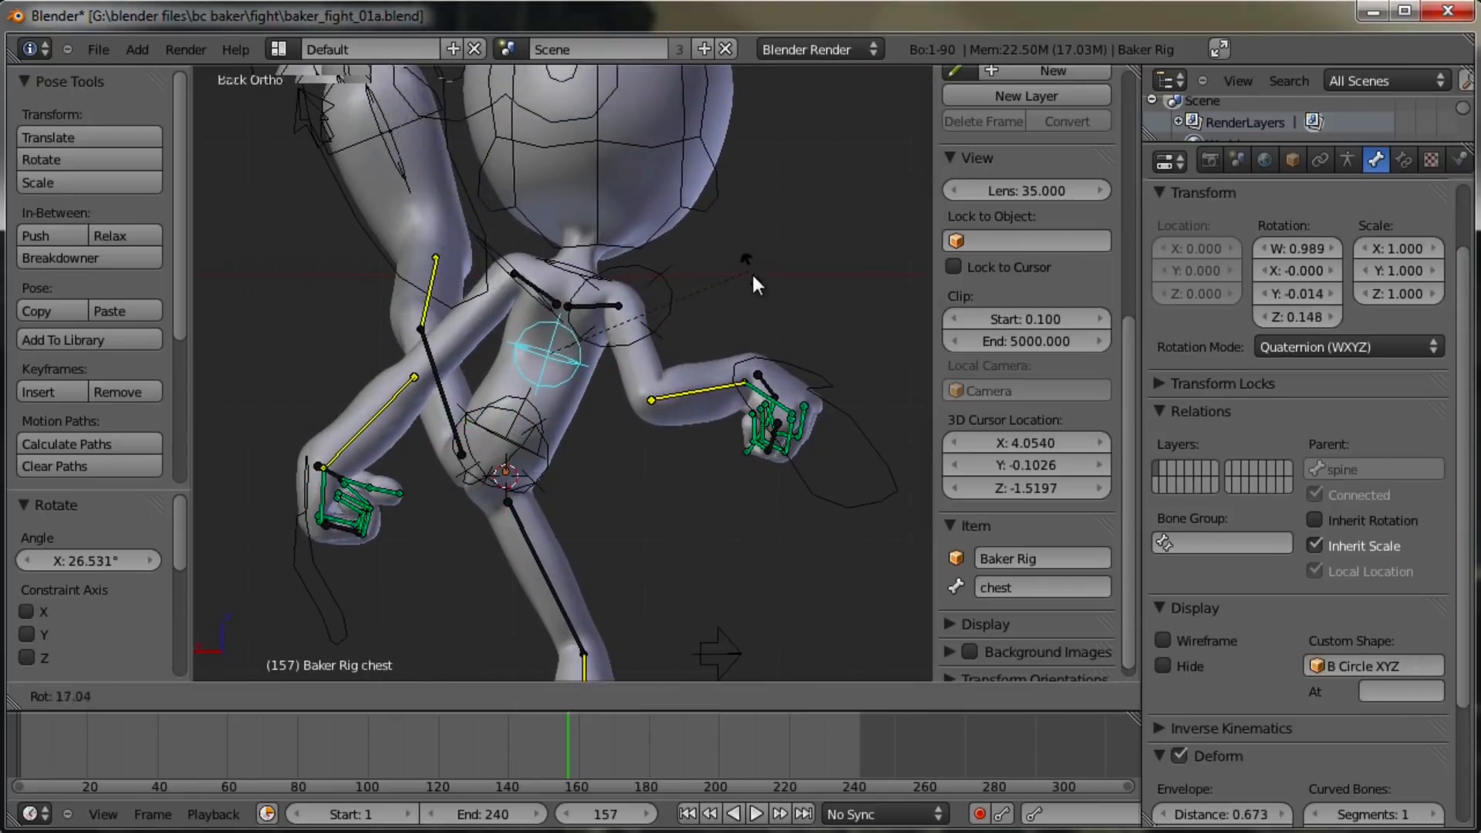
pyautogui.click(697, 262)
pyautogui.scroll(-2, 622, 345)
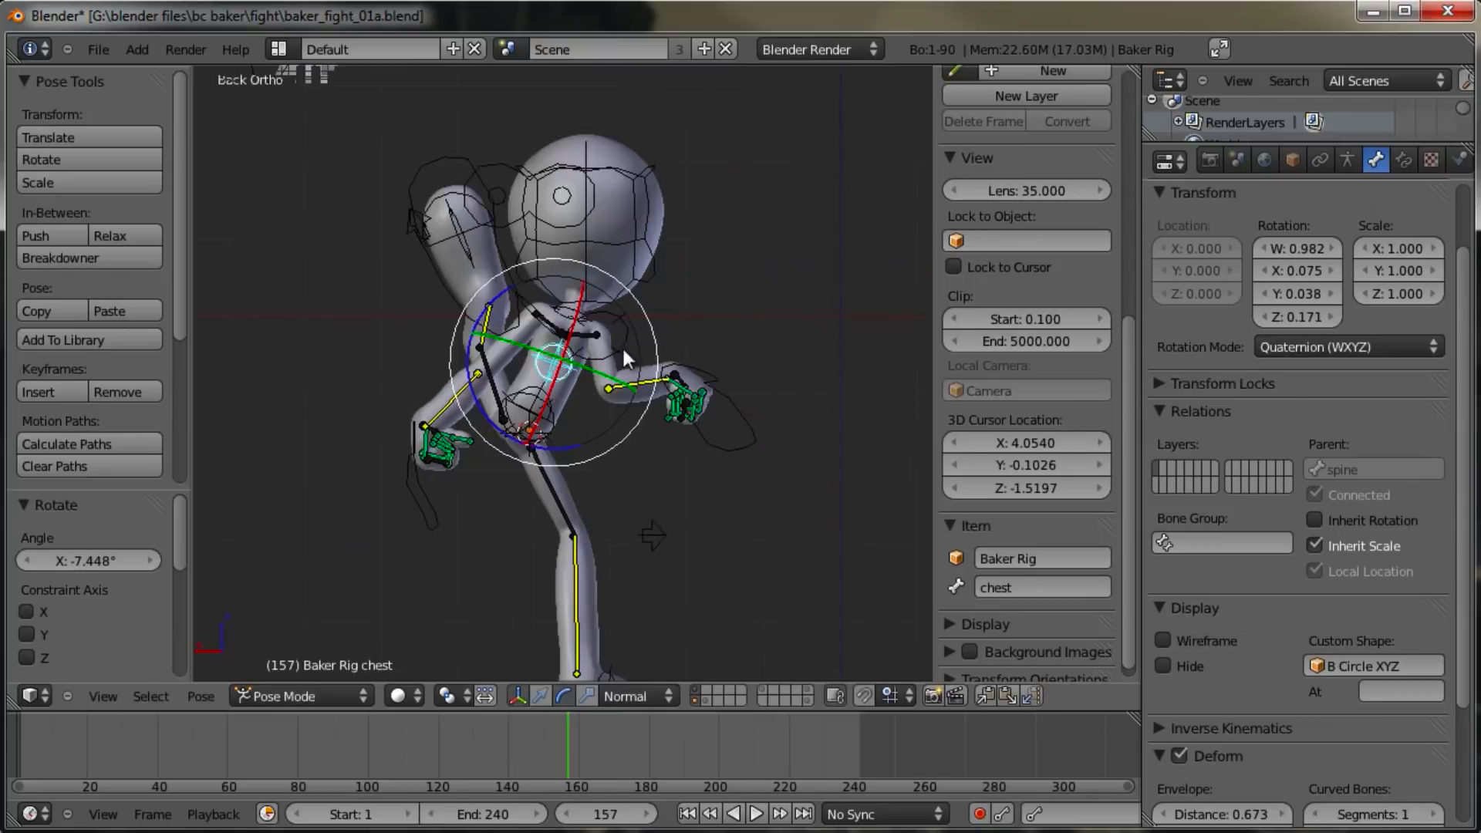
# Step: Shift the hips_ctrl bone sideways toward the standing leg and reposition the CTRLfoot.L bone of the kicking leg
pyautogui.rightClick(563, 370)
pyautogui.press('g')
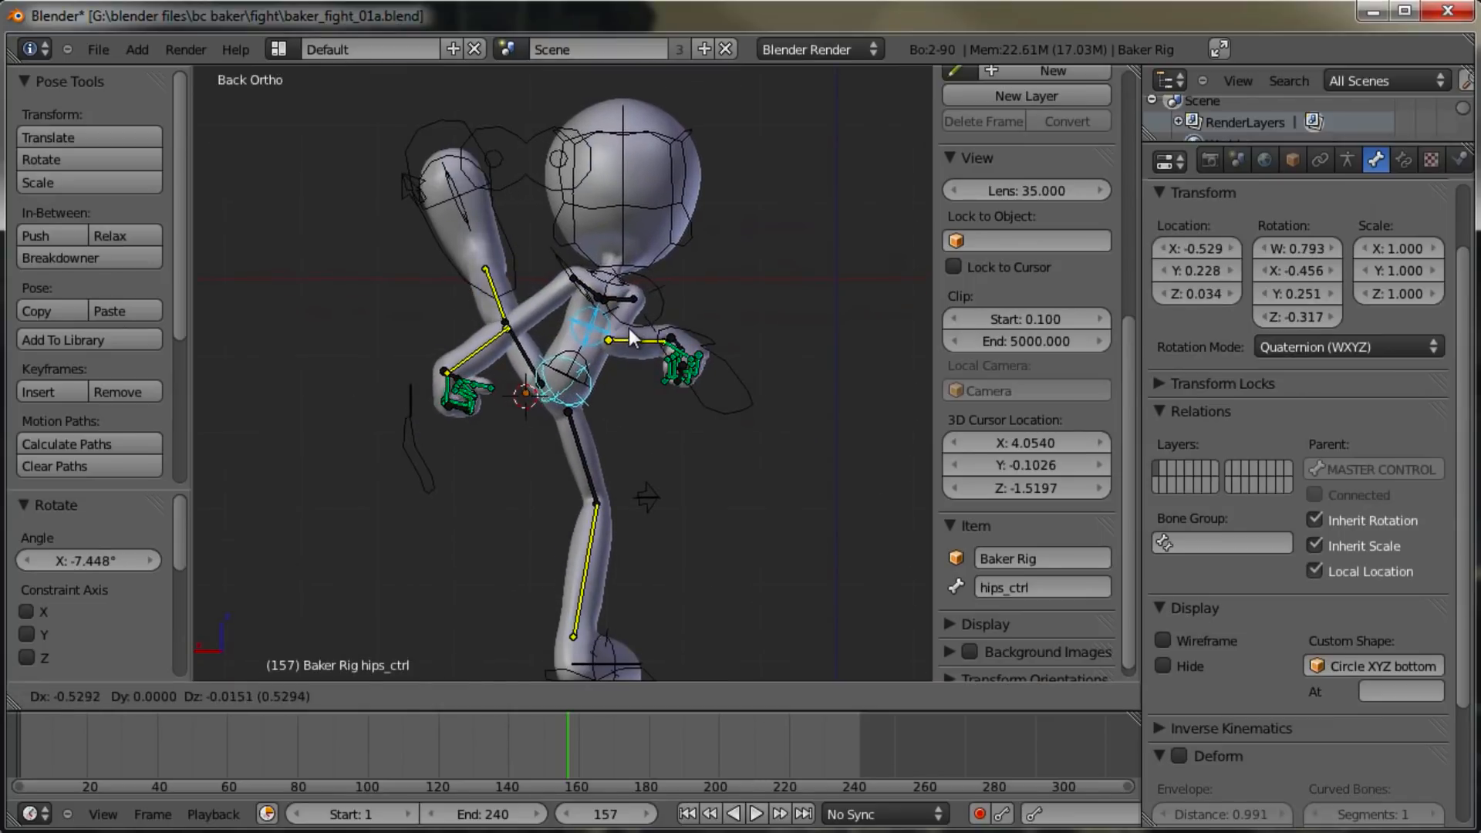
pyautogui.click(628, 327)
pyautogui.rightClick(515, 241)
pyautogui.press('g')
pyautogui.click(553, 234)
pyautogui.moveTo(464, 312); pyautogui.dragTo(548, 427, button='middle')
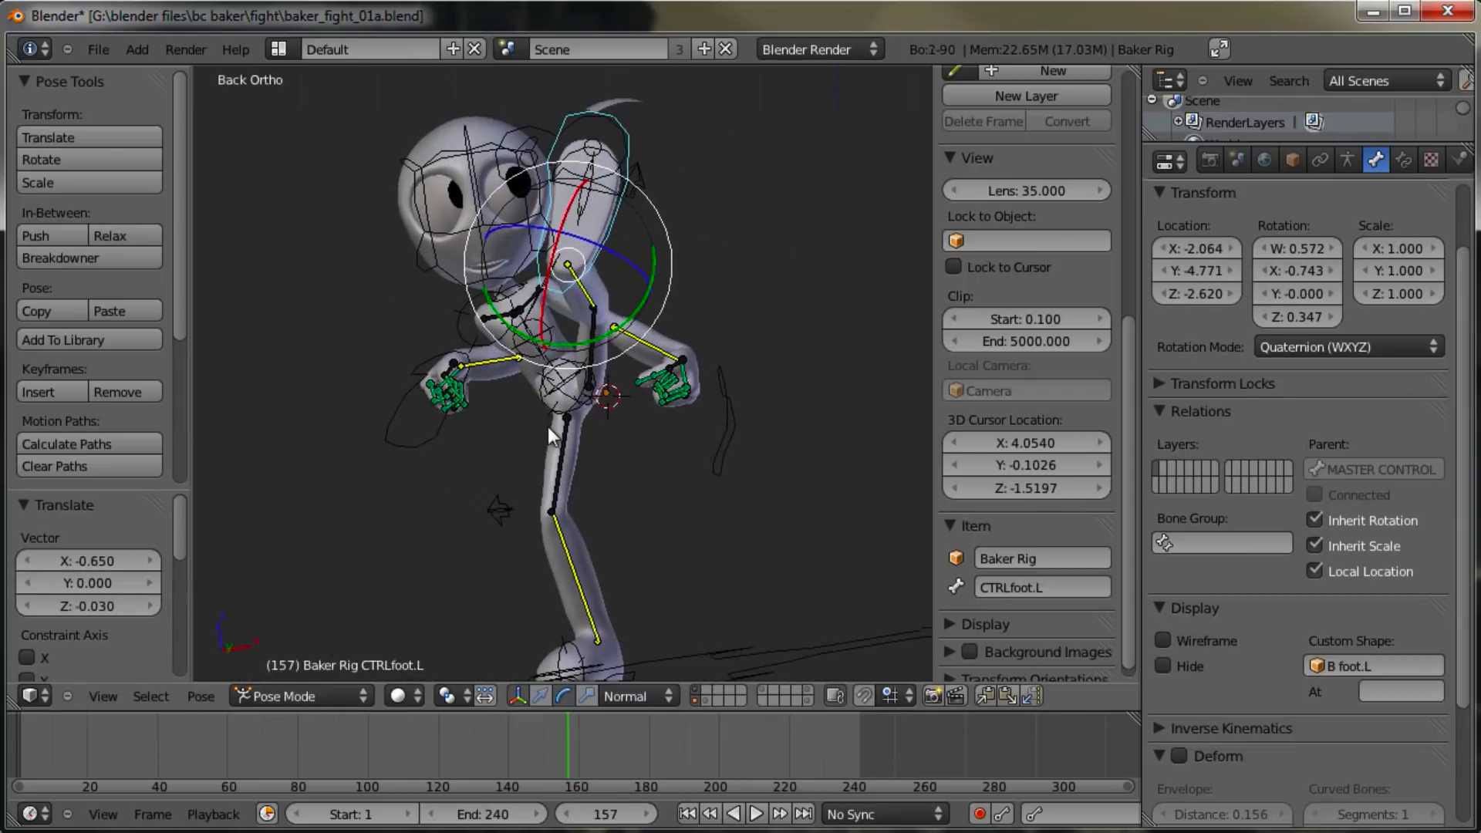
# Step: Move the hips_ctrl bone slightly further over the standing leg and lower the IKhand.R bone outward from the body
pyautogui.rightClick(566, 403)
pyautogui.press('g')
pyautogui.click(497, 395)
pyautogui.rightClick(423, 405)
pyautogui.press('g')
pyautogui.click(358, 466)
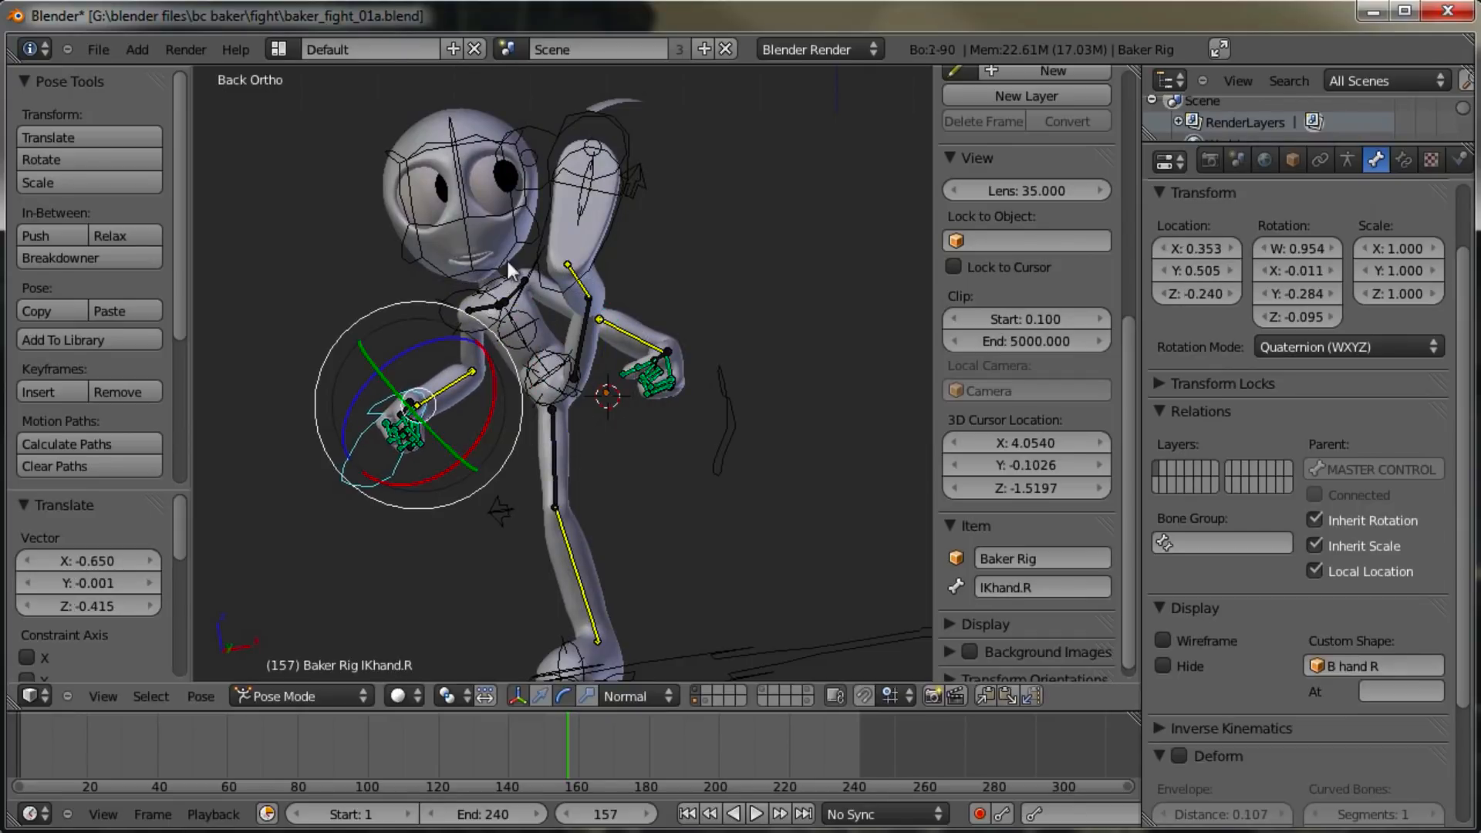
# Step: Rotate the head bone freely to turn the face away from the raised leg
pyautogui.rightClick(485, 177)
pyautogui.press('r')
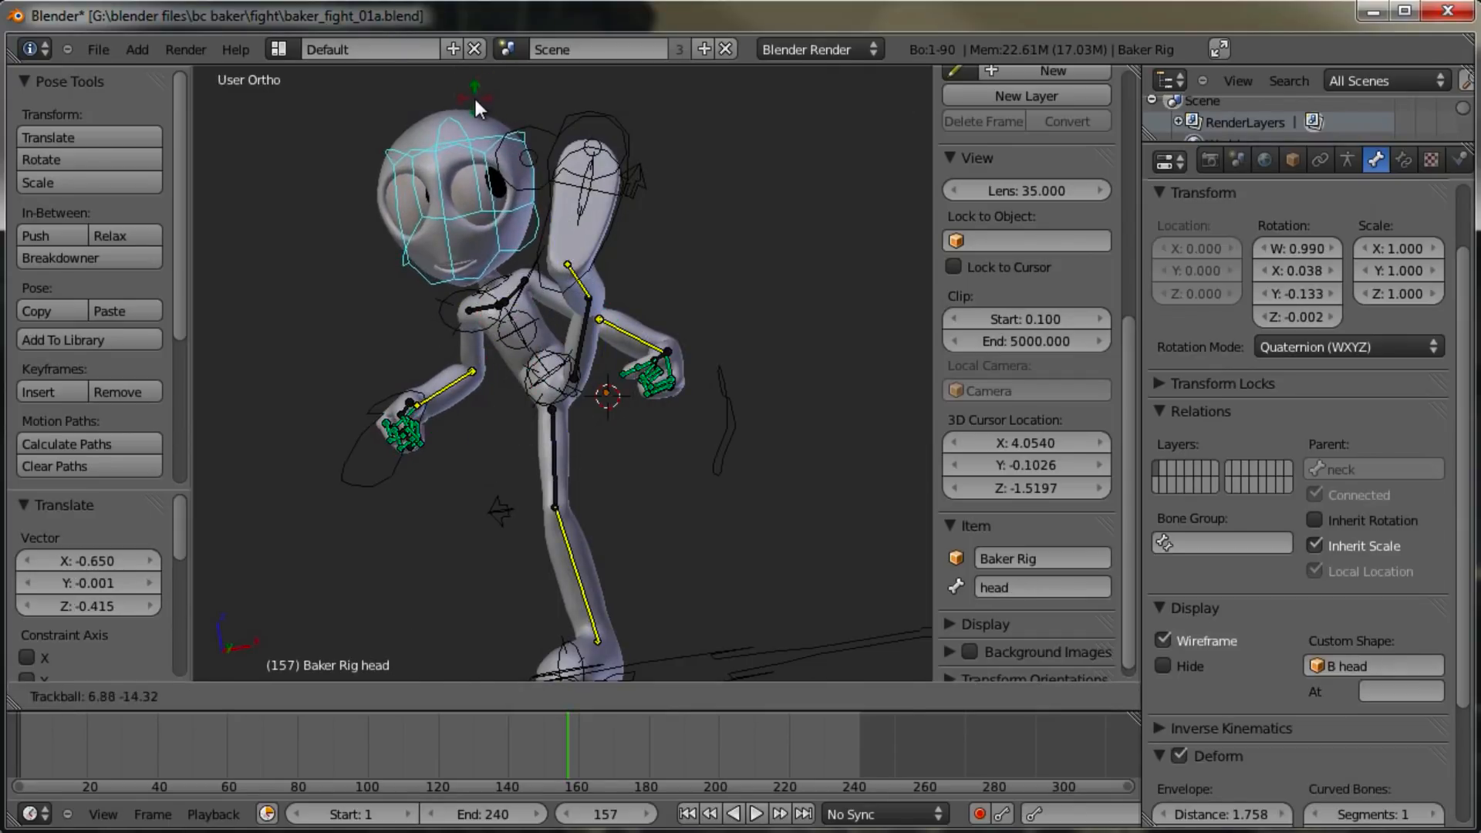
pyautogui.click(473, 95)
# Step: Reposition the eyeLOOK bone in front of the face so the eyes look straight ahead
pyautogui.rightClick(531, 135)
pyautogui.press('g')
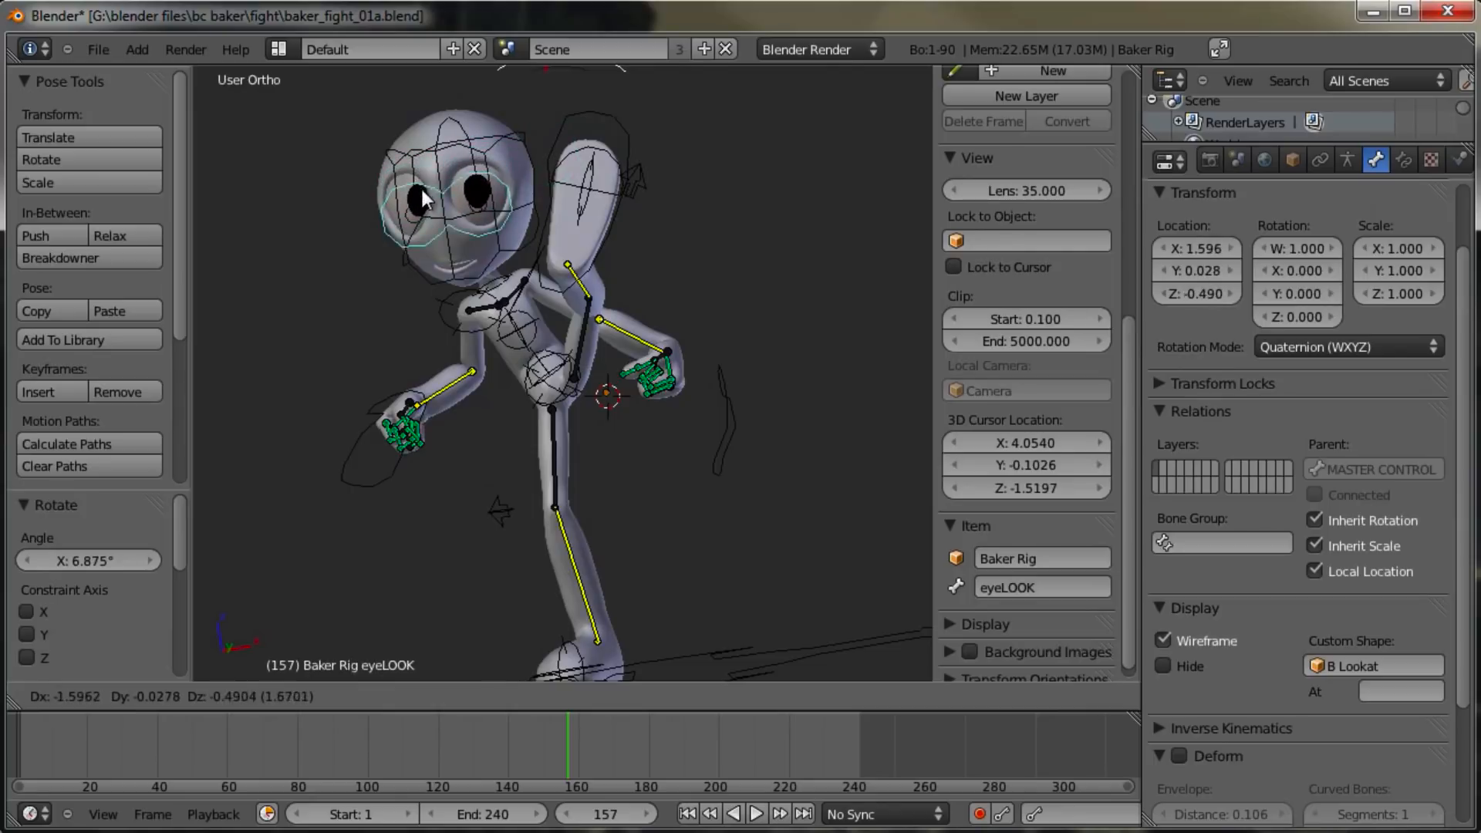
pyautogui.click(421, 191)
pyautogui.moveTo(339, 281); pyautogui.dragTo(432, 317, button='middle')
pyautogui.press('g')
pyautogui.click(575, 344)
pyautogui.press('g')
pyautogui.click(454, 331)
# Step: Move the CTRLfoot.L bone forward and slightly up to extend the kicking leg
pyautogui.rightClick(410, 337)
pyautogui.press('g')
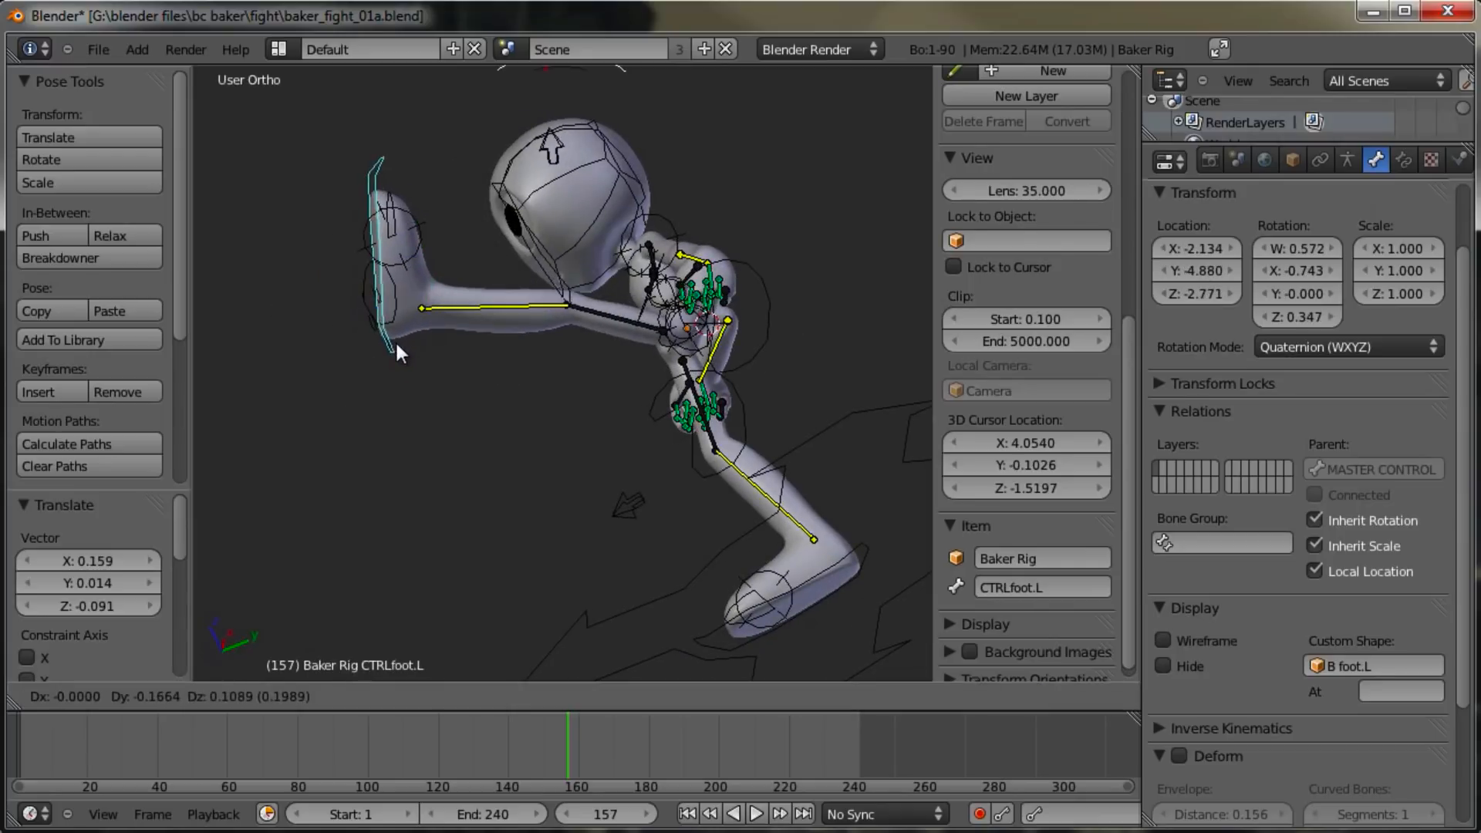
pyautogui.click(395, 353)
pyautogui.moveTo(395, 353); pyautogui.dragTo(638, 291, button='middle')
# Step: Adjust the torso by rotating the hips_ctrl and spine bones, turning the spine -7.91° about its X axis
pyautogui.scroll(4, 502, 403)
pyautogui.rightClick(350, 396)
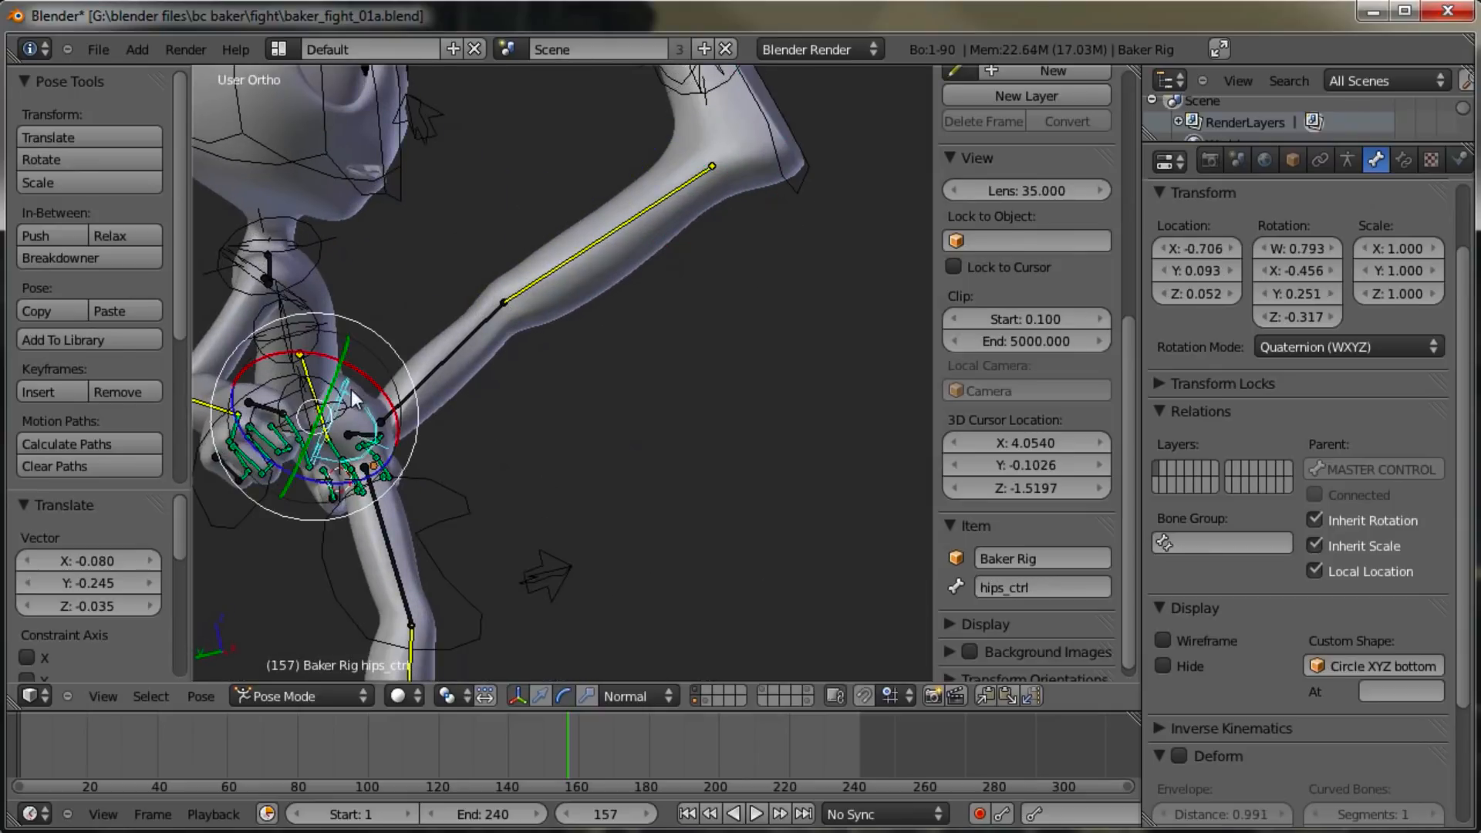
pyautogui.moveTo(375, 380); pyautogui.dragTo(355, 335)
pyautogui.rightClick(332, 392)
pyautogui.rightClick(293, 329)
pyautogui.rightClick(319, 369)
pyautogui.scroll(-4, 562, 289)
pyautogui.moveTo(562, 288); pyautogui.dragTo(543, 427, button='middle')
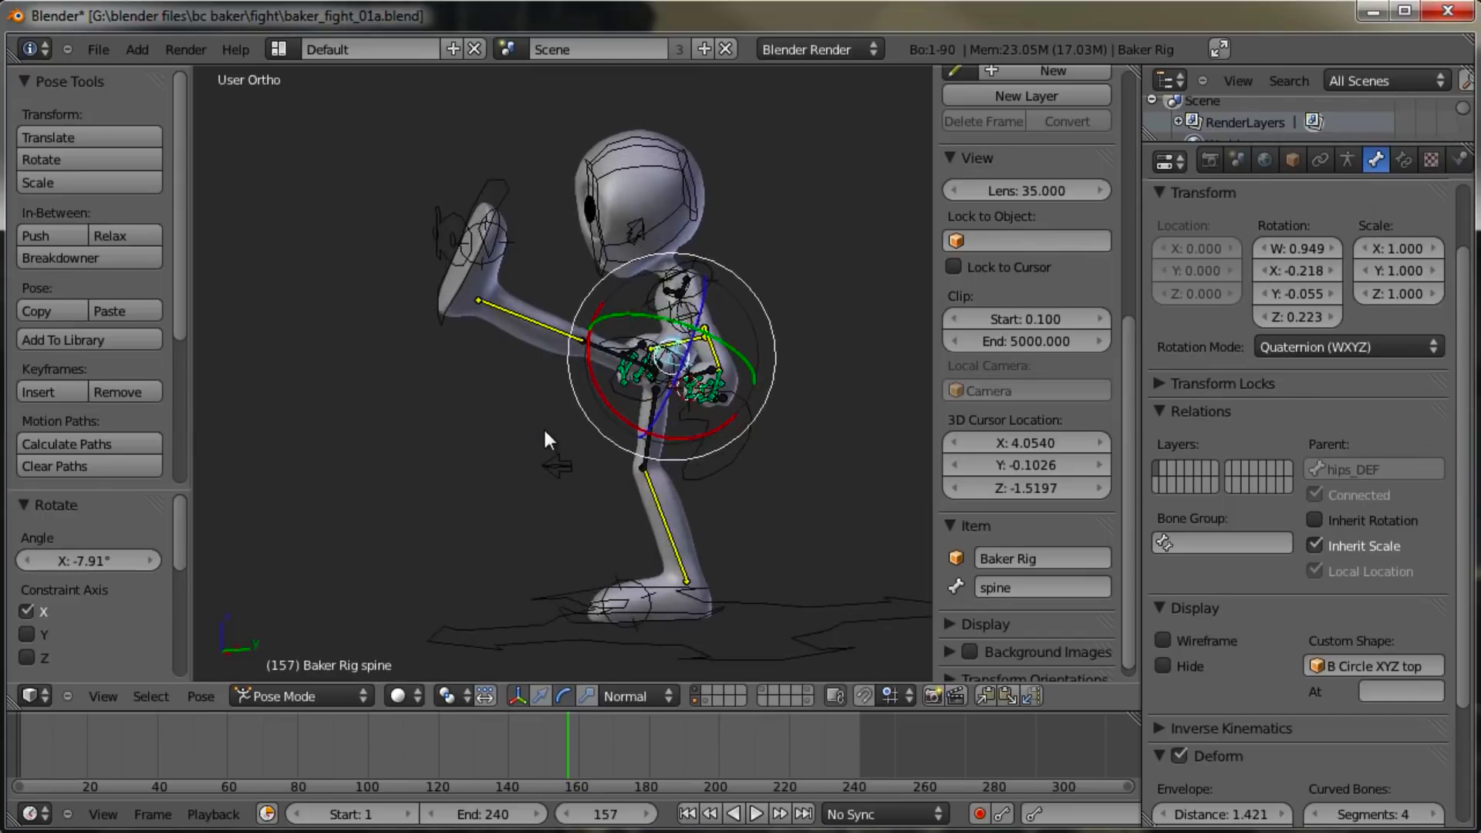
# Step: Select all of the rig's visible bones in the finished high-kick pose
pyautogui.scroll(3, 657, 389)
pyautogui.rightClick(544, 412)
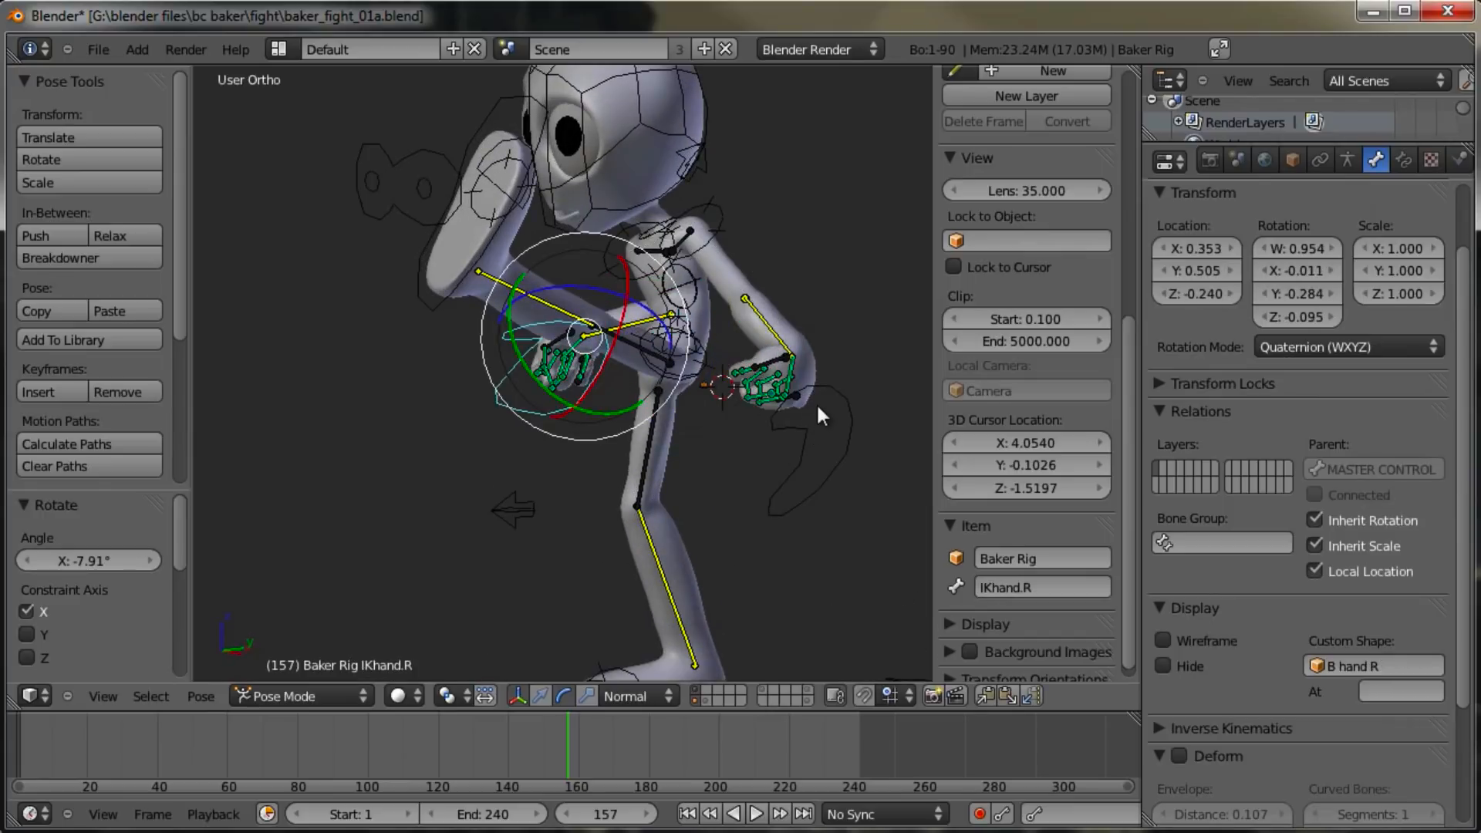
pyautogui.press('a')
pyautogui.scroll(-4, 725, 377)
pyautogui.moveTo(725, 376); pyautogui.dragTo(554, 436, button='middle')
pyautogui.moveTo(592, 384); pyautogui.dragTo(726, 410, button='middle')
pyautogui.press('a')
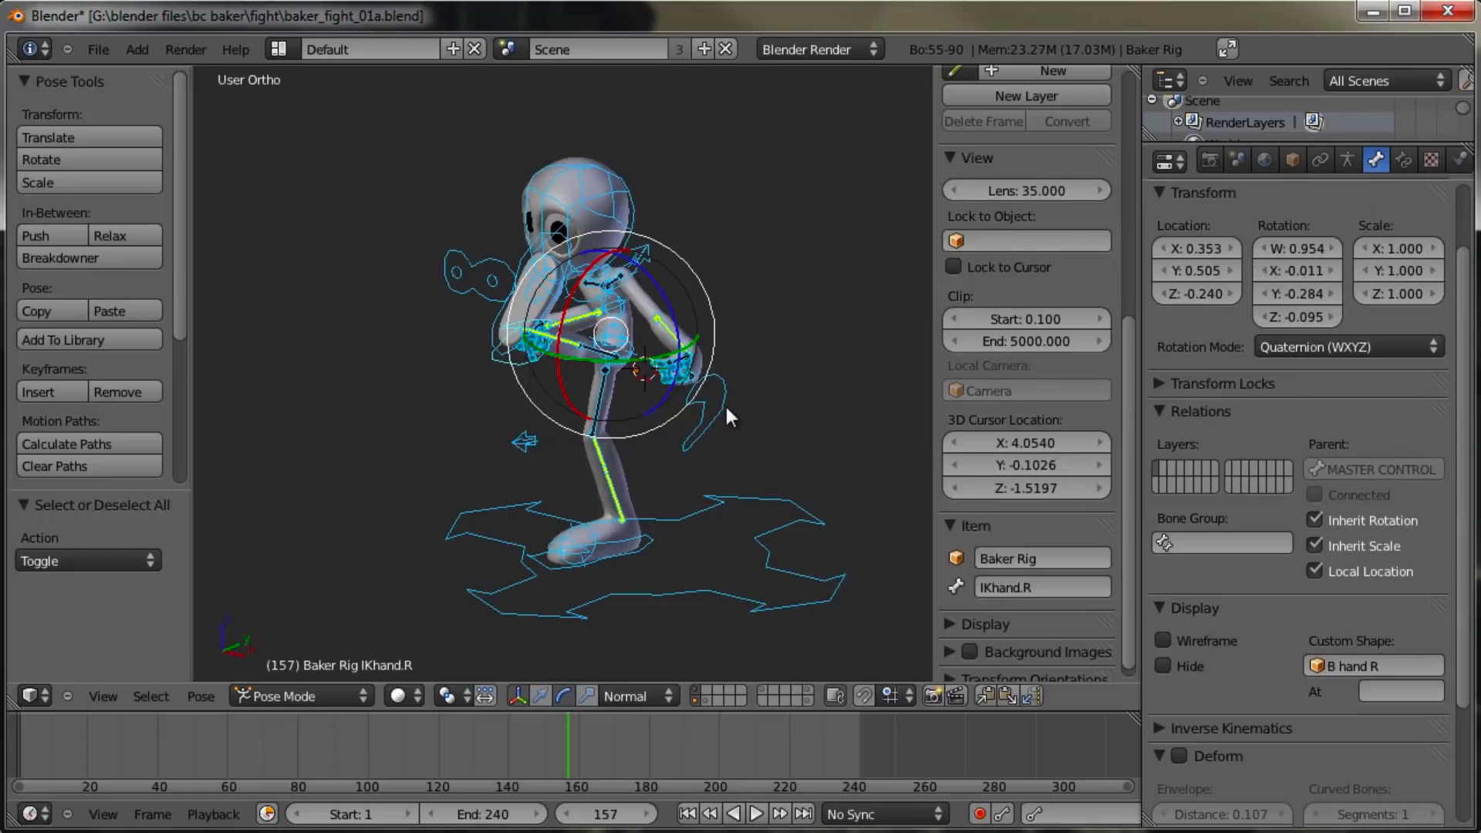
# Step: Add the current pose to the pose library as a new pose named OFF_kickhigh.L
pyautogui.hotkey('shift', 'l')
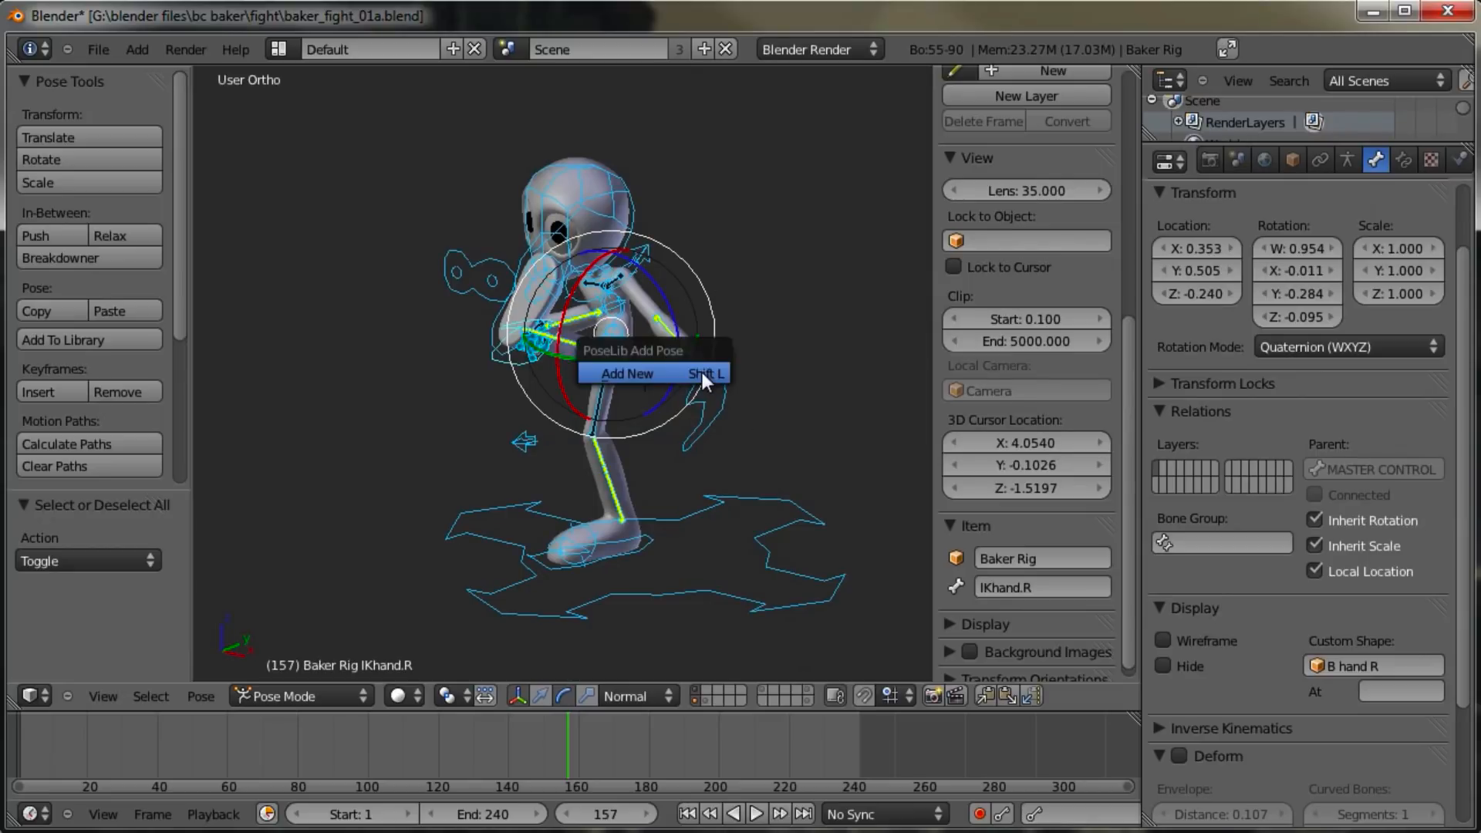
pyautogui.click(648, 372)
pyautogui.click(78, 609)
pyautogui.write('0')
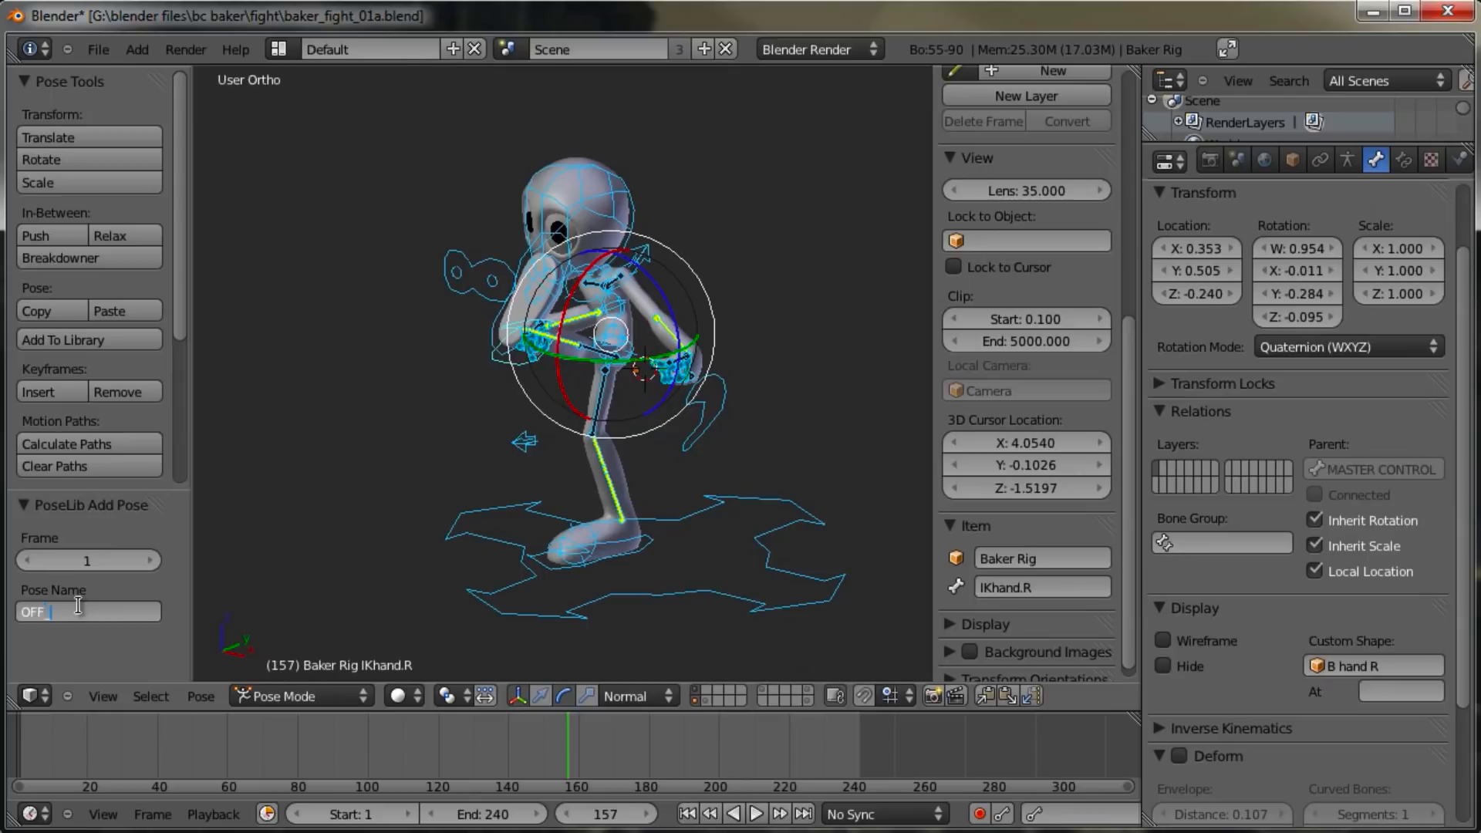
pyautogui.write('FF_lef')
pyautogui.write('gh.L')
pyautogui.press('Return')
# Step: Open the armature settings and examine the saved pose in the pose library alongside the rig
pyautogui.moveTo(548, 441); pyautogui.dragTo(630, 433, button='middle')
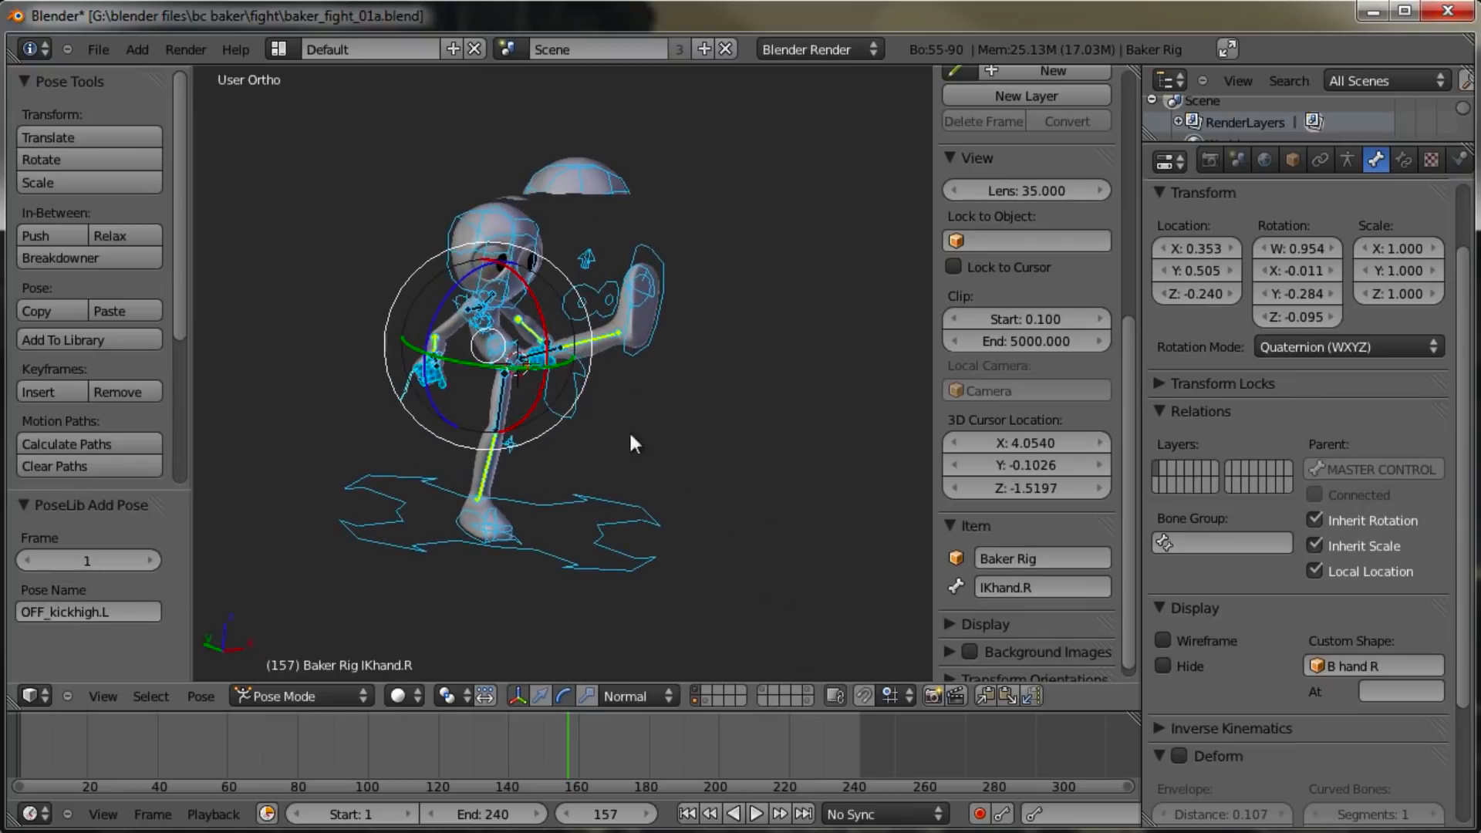
pyautogui.moveTo(1304, 594); pyautogui.dragTo(1258, 458, button='middle')
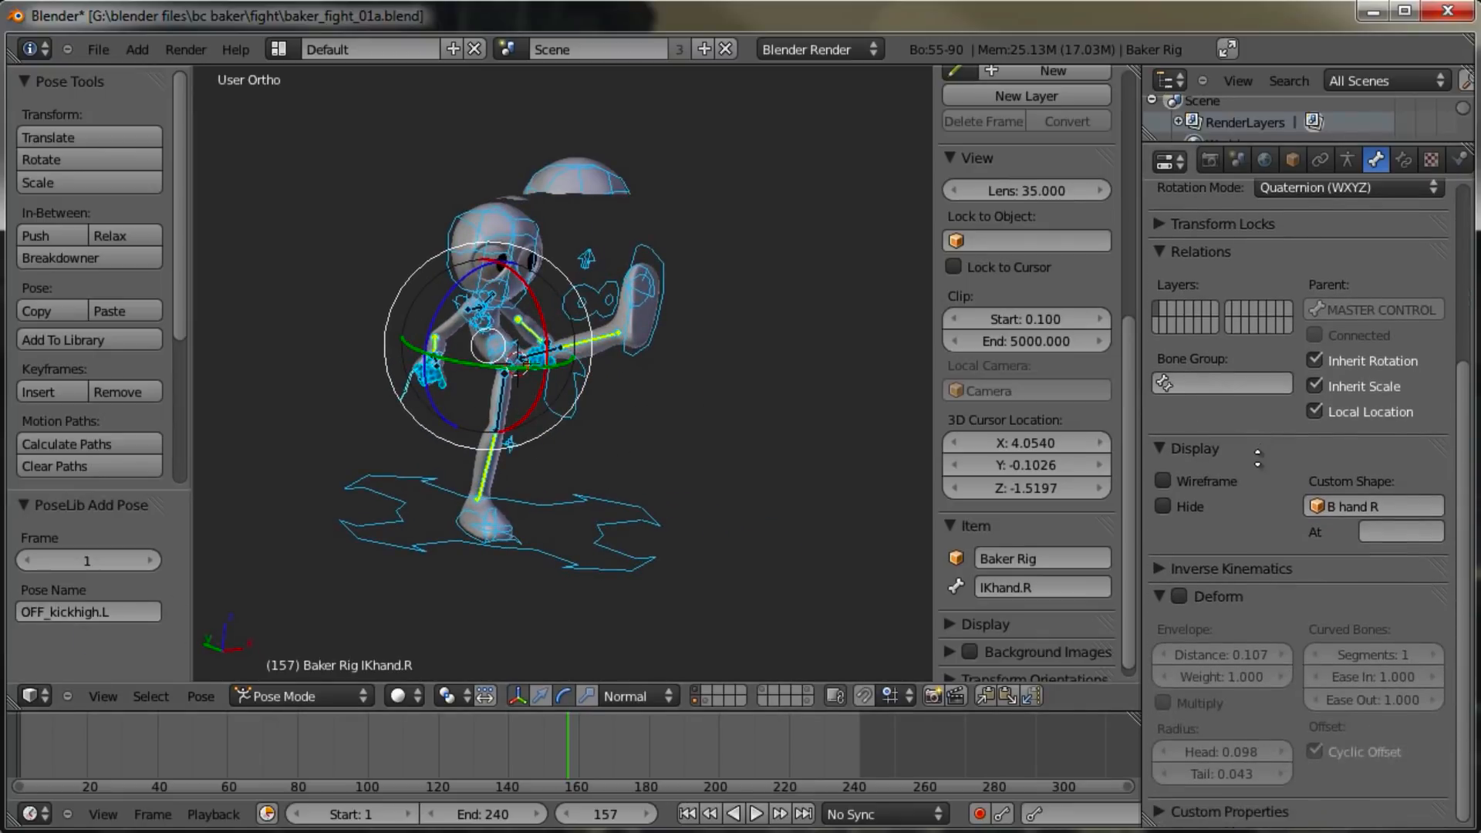
pyautogui.click(1346, 160)
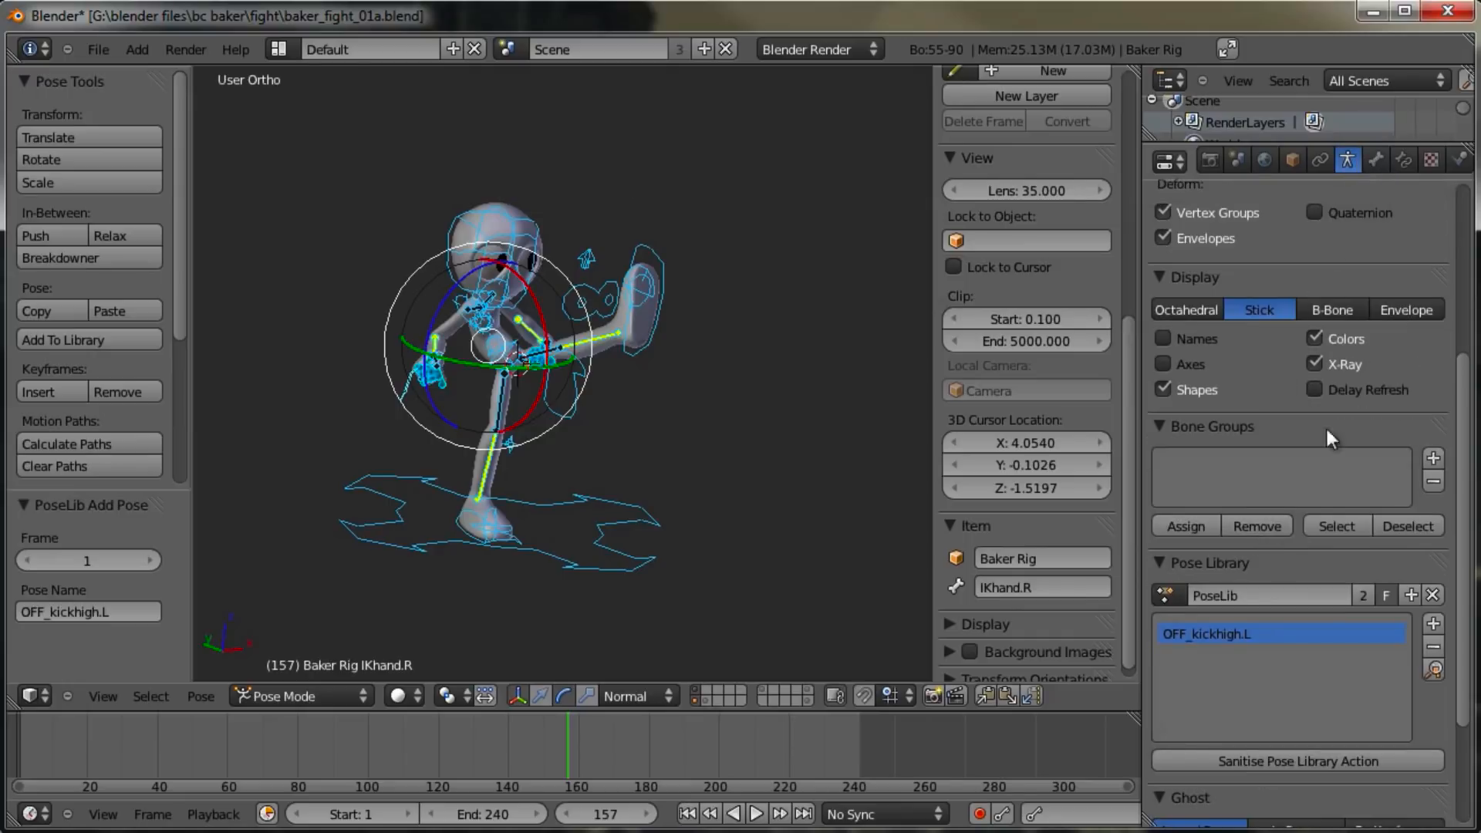
pyautogui.scroll(-5, 1227, 466)
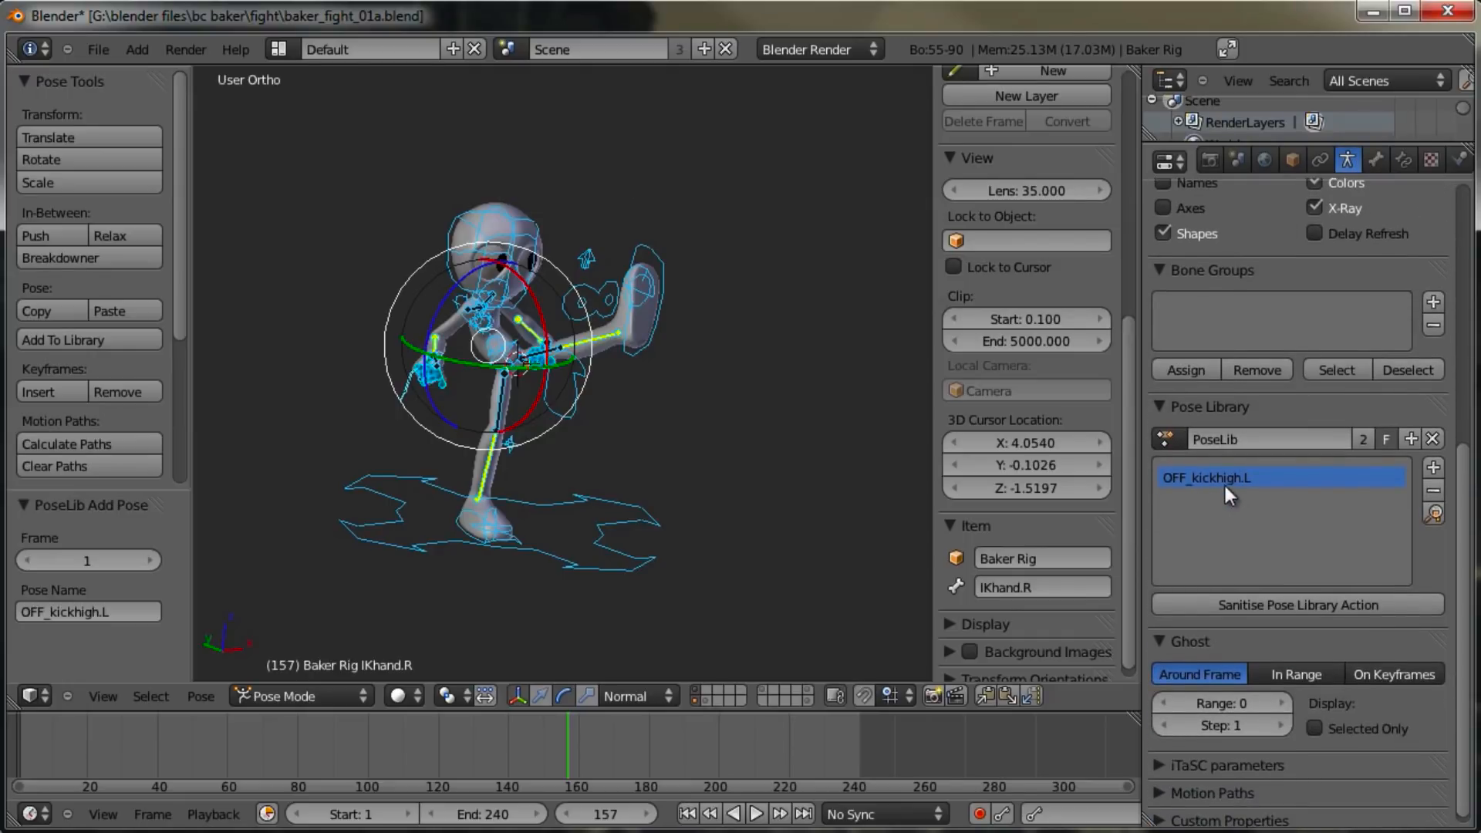
pyautogui.moveTo(659, 382); pyautogui.dragTo(586, 442, button='middle')
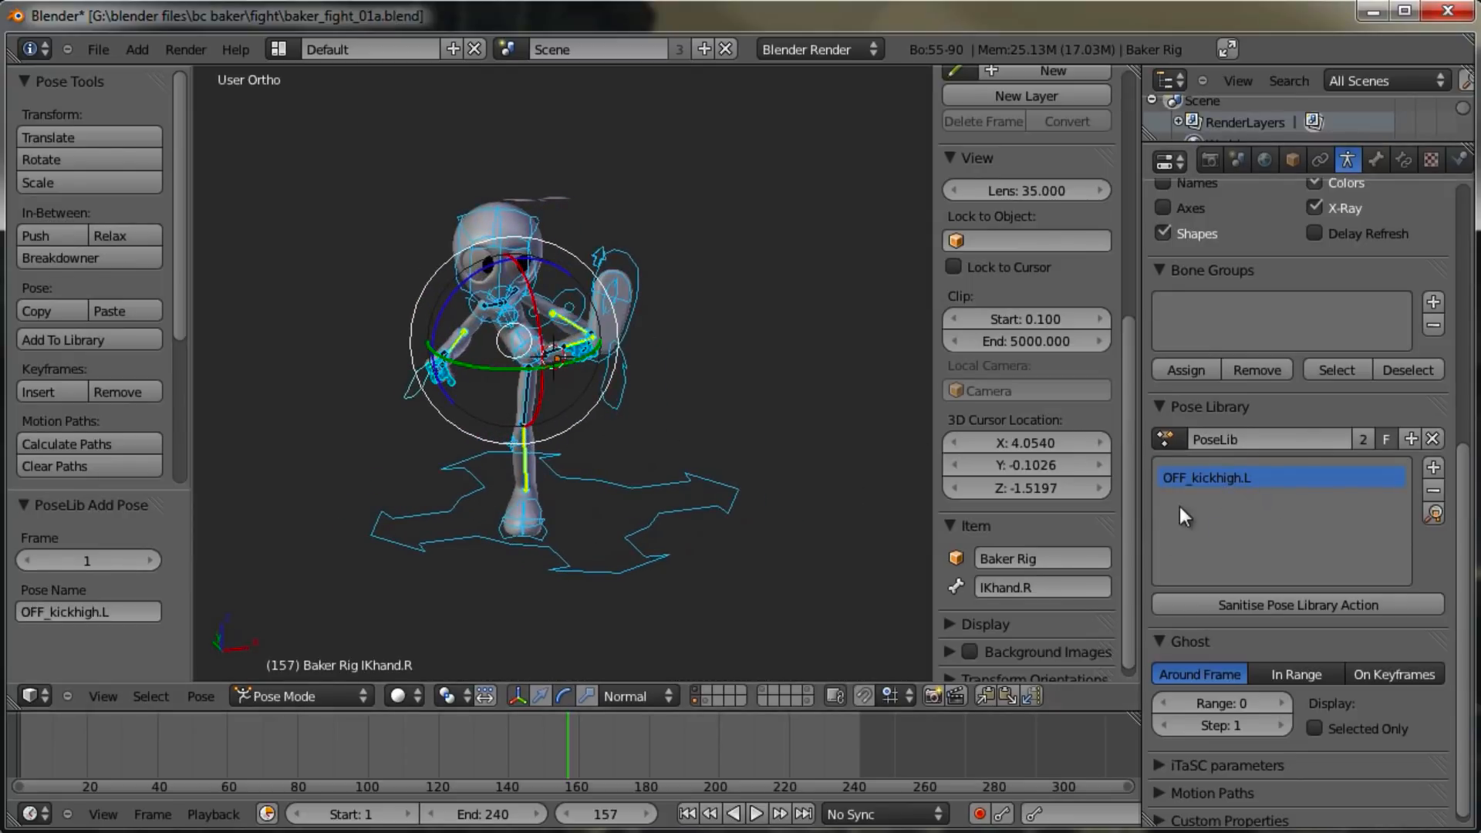
pyautogui.moveTo(807, 459); pyautogui.dragTo(582, 396, button='middle')
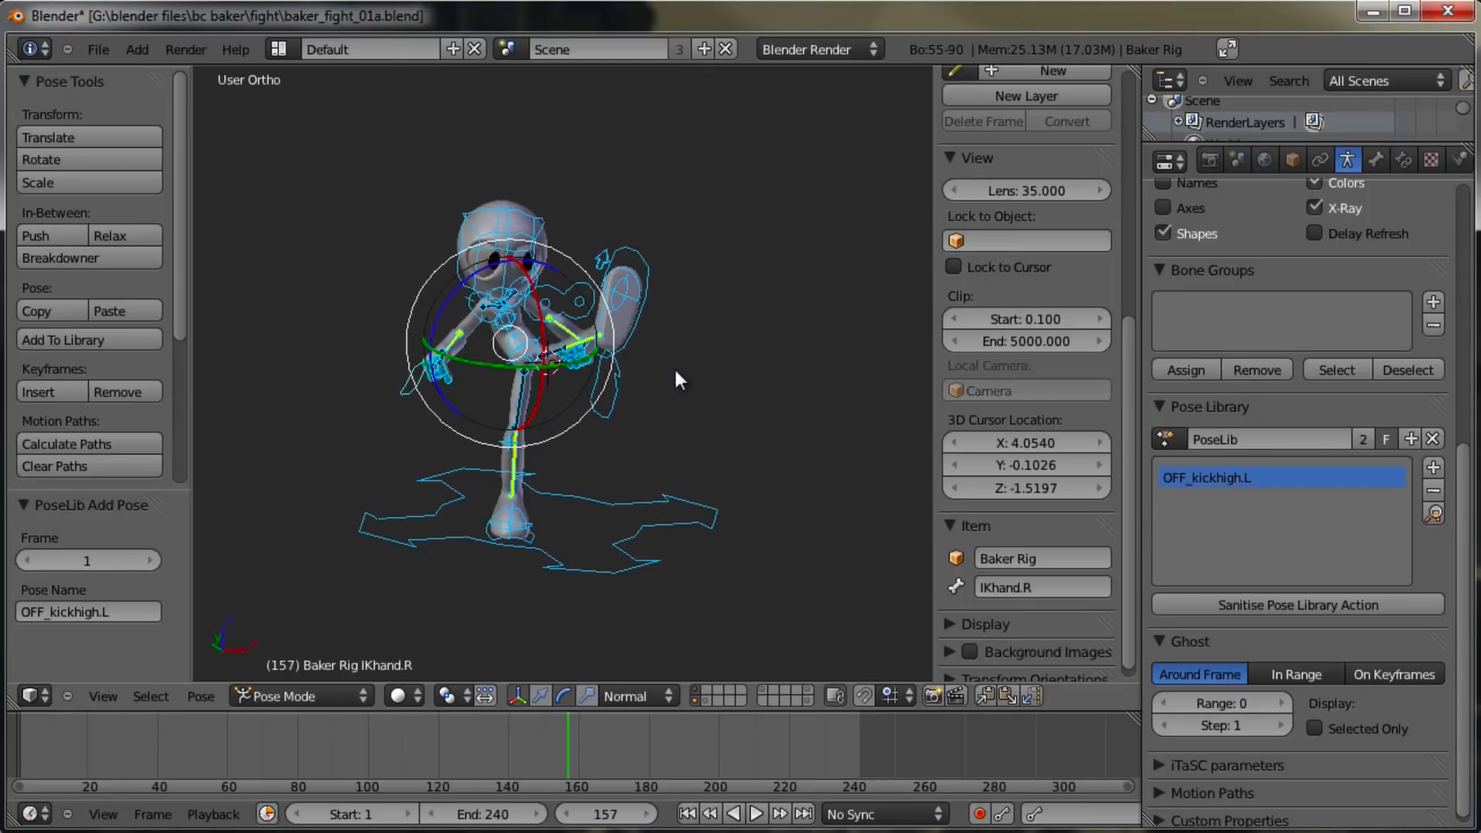
# Step: Copy the whole kick pose and paste it flipped on the X axis so the right leg kicks
pyautogui.press('KP_1')
pyautogui.scroll(2, 676, 370)
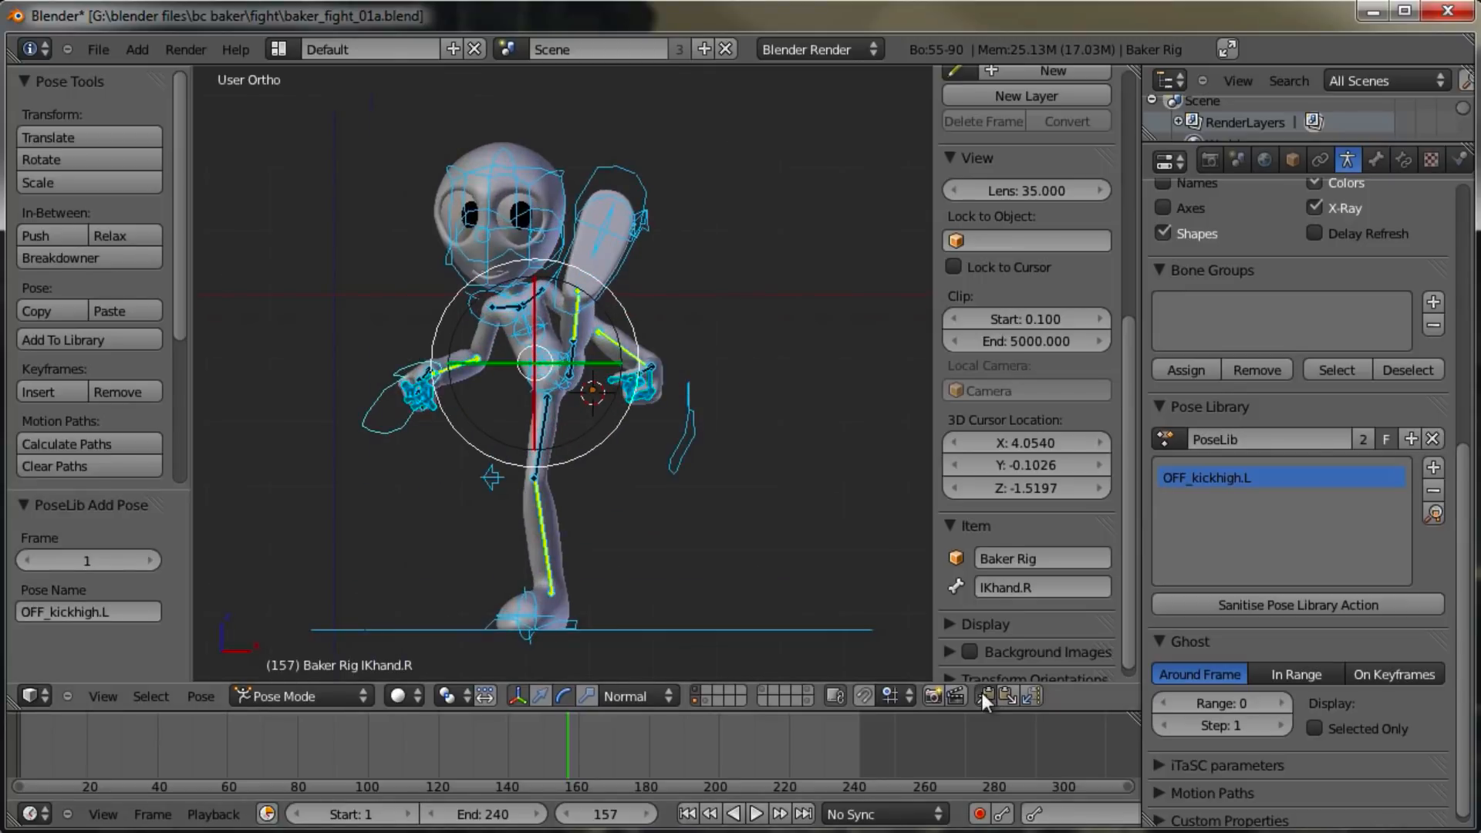
pyautogui.click(1035, 692)
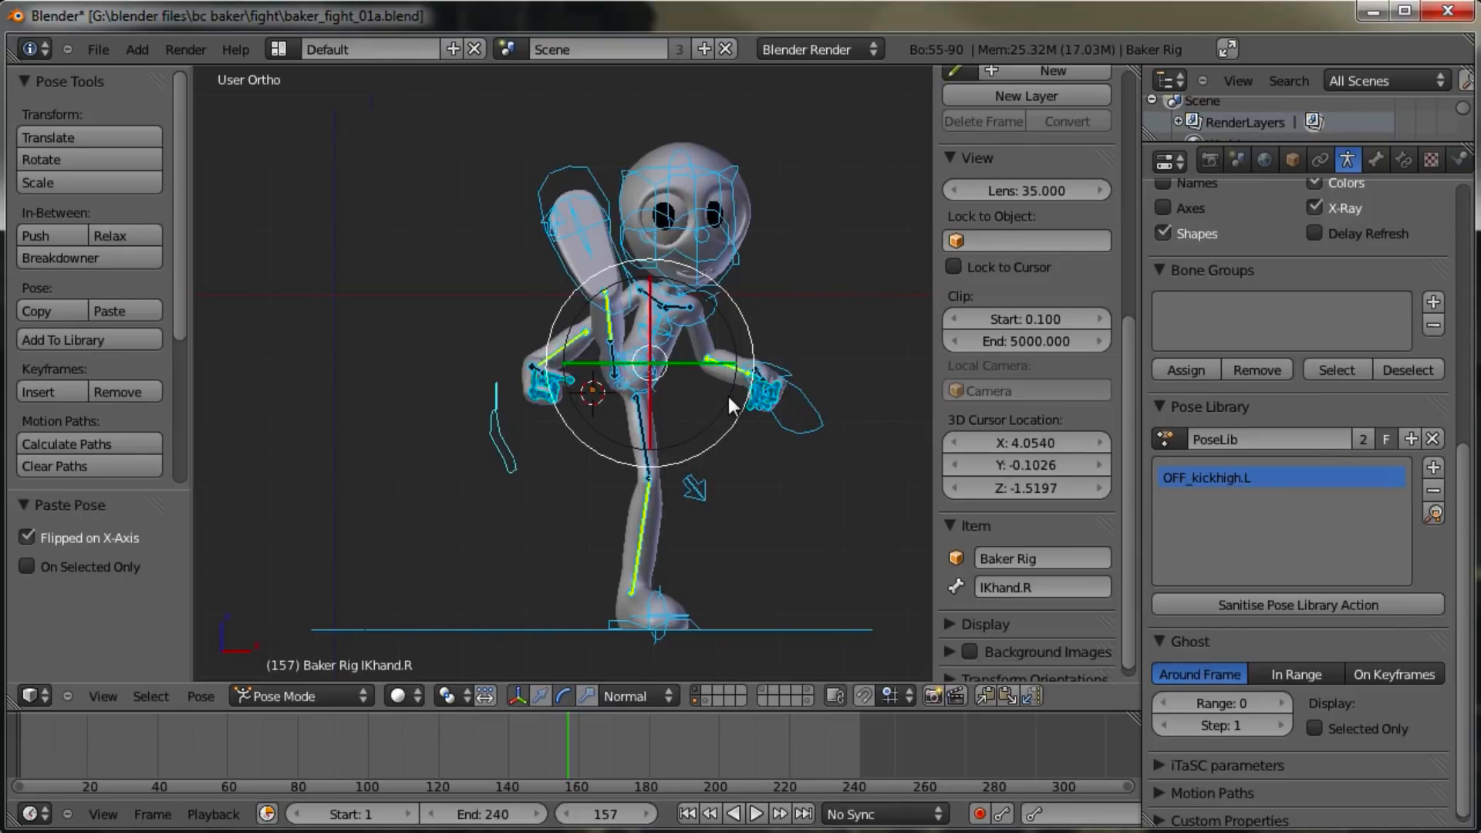
# Step: Add the mirrored kick to the pose library as a new pose named OFF_kickhigh.R
pyautogui.hotkey('shift', 'l')
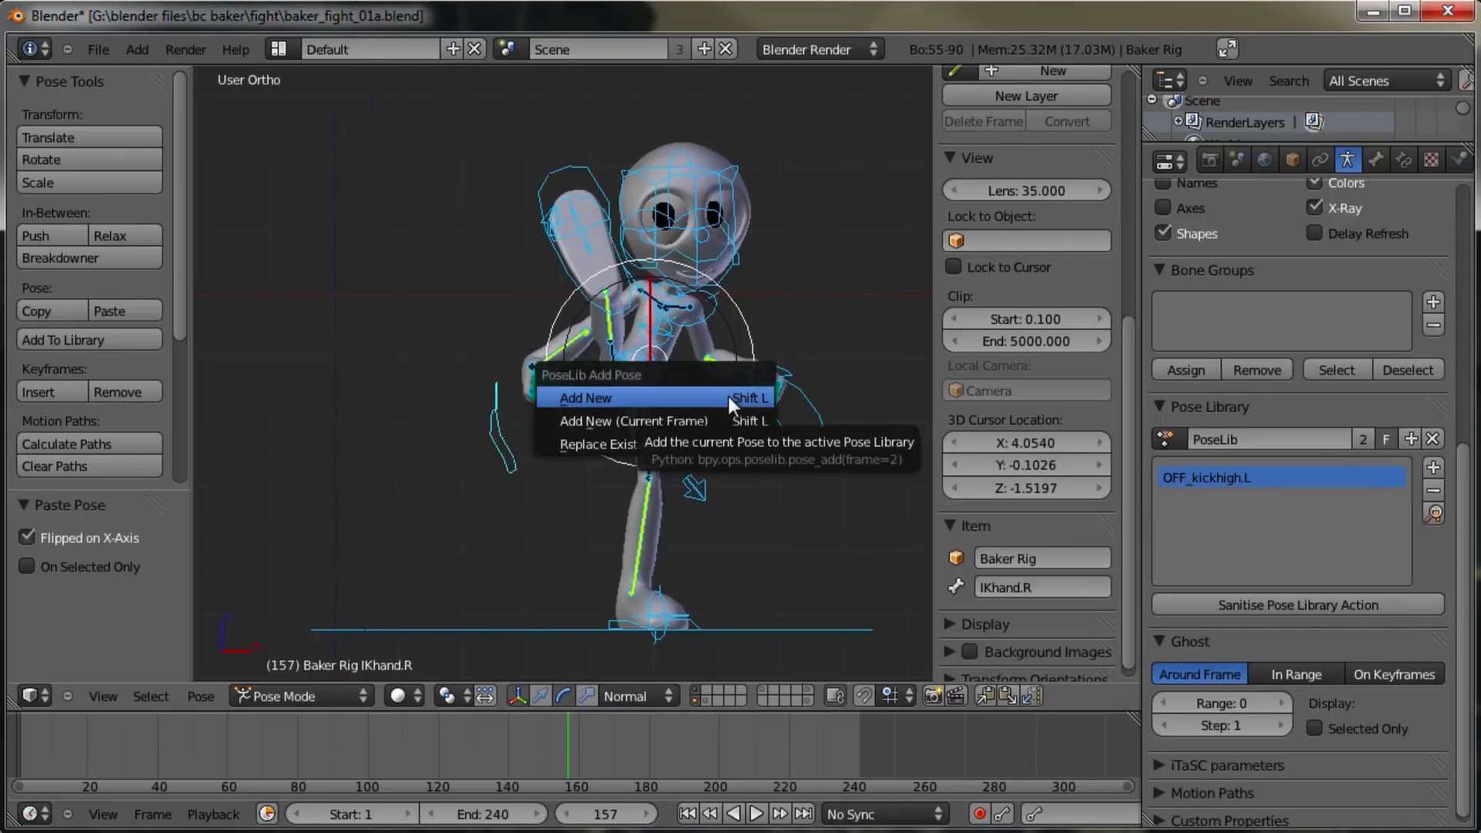
pyautogui.click(728, 396)
pyautogui.click(60, 611)
pyautogui.write('OF')
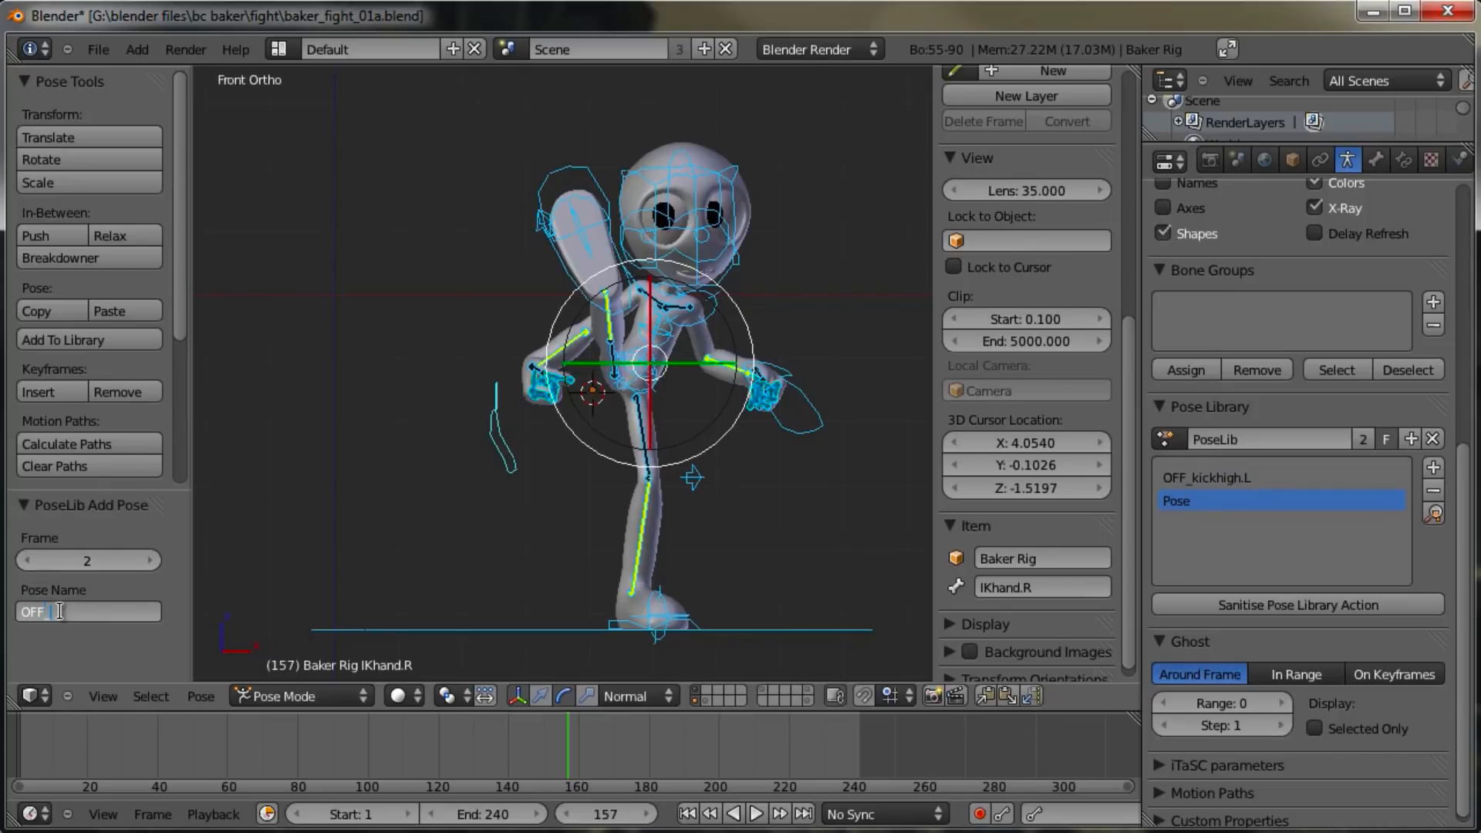
pyautogui.write('F_kickhigh.R')
pyautogui.press('Return')
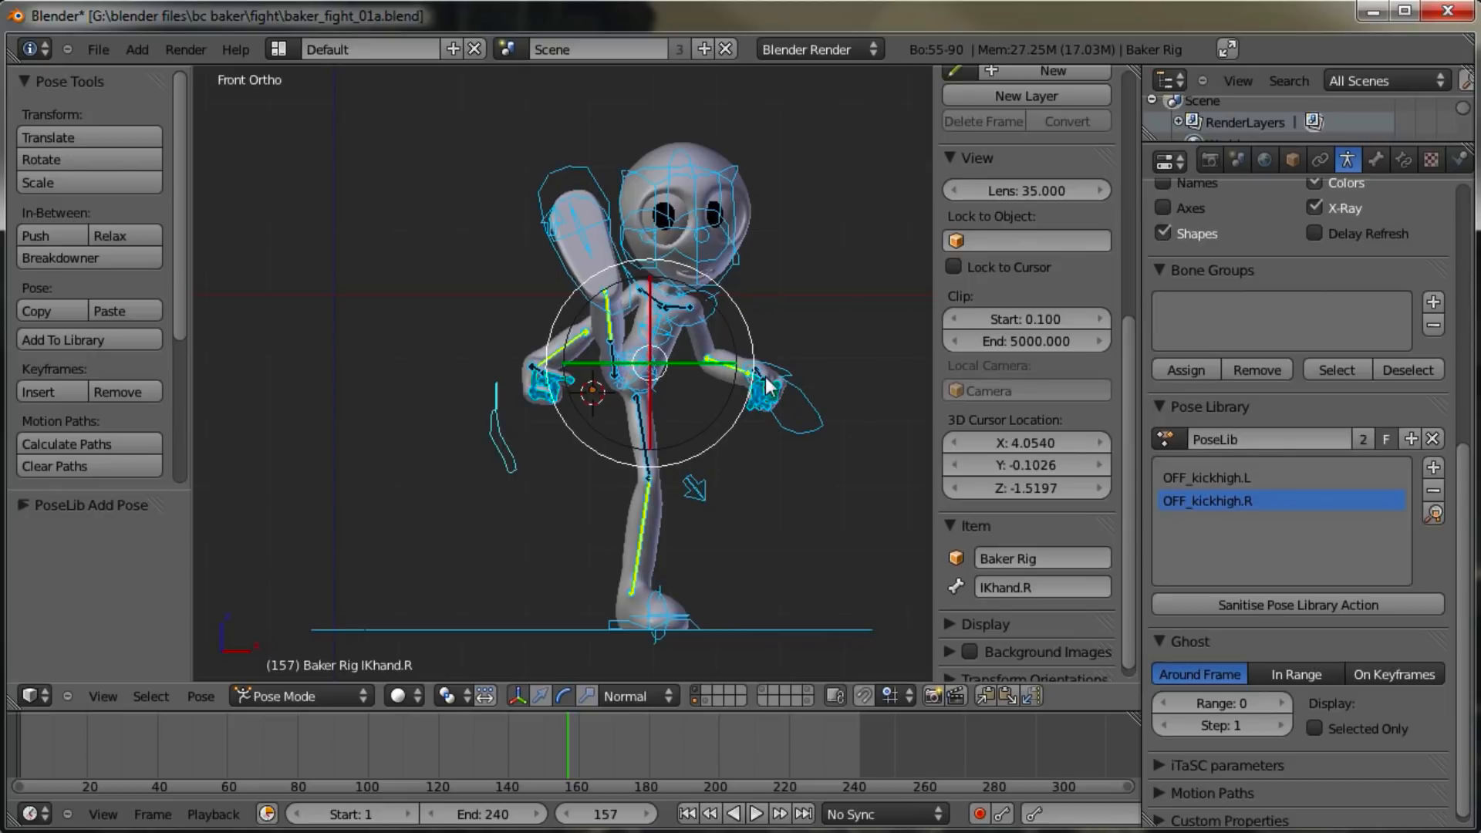
# Step: Clear the rotation and location of all selected bones to return the rig to its rest pose
pyautogui.moveTo(767, 384); pyautogui.dragTo(620, 416, button='middle')
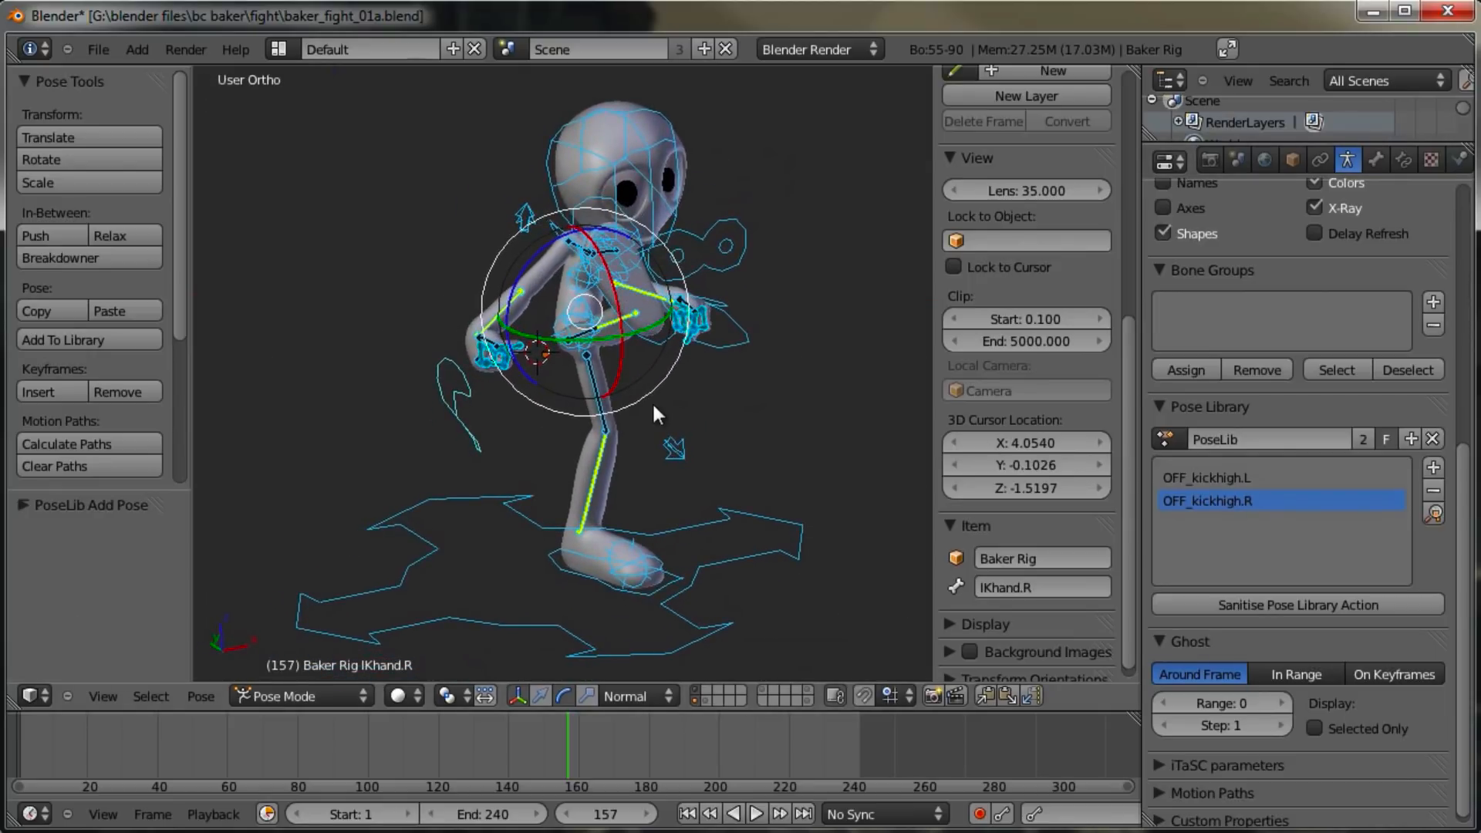
pyautogui.hotkey('alt', 'r')
pyautogui.hotkey('alt', 'g')
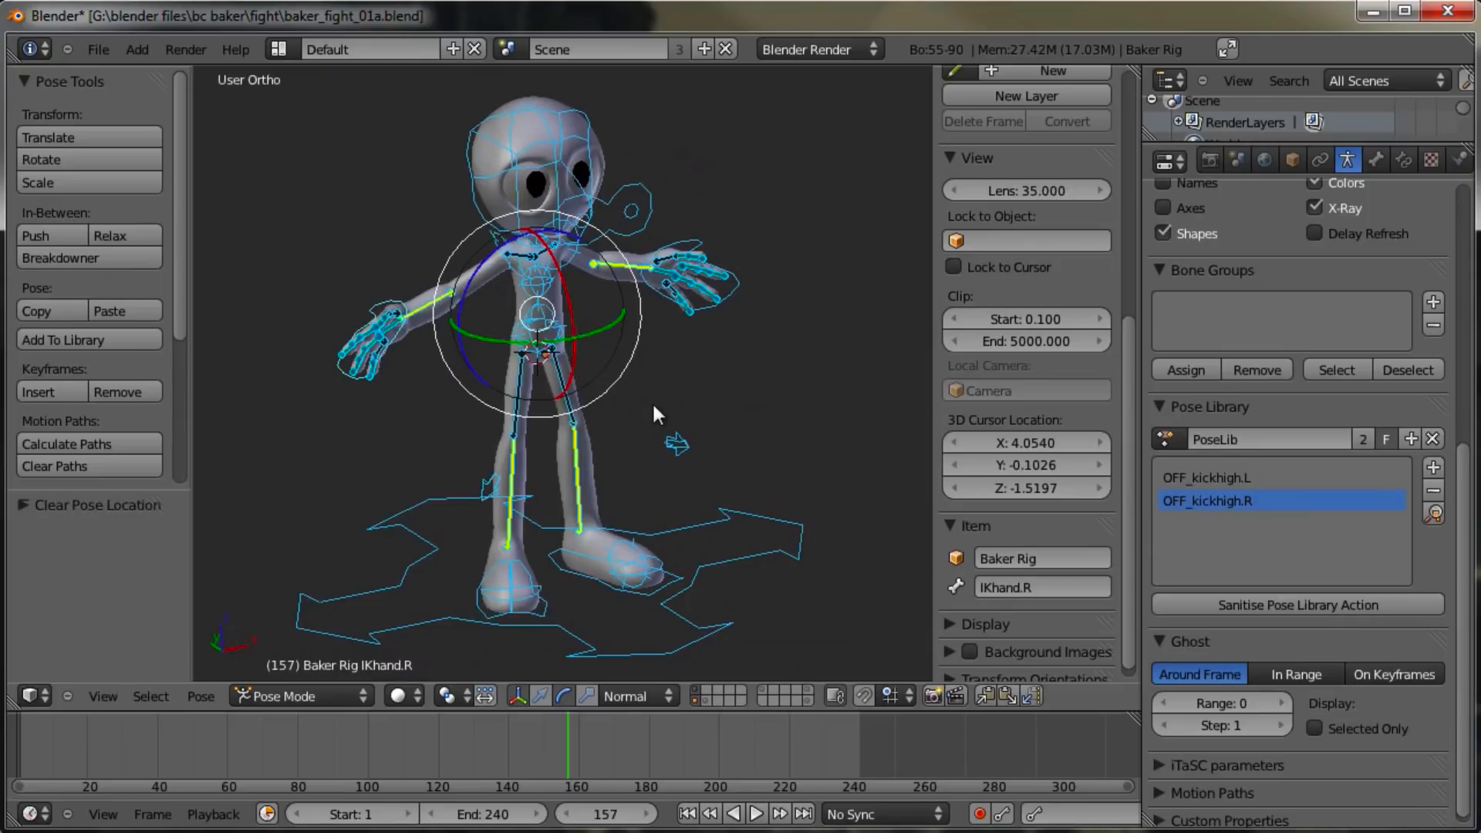
# Step: Add the rest pose to the pose library as a new pose named Default
pyautogui.hotkey('shift', 'l')
pyautogui.click(746, 430)
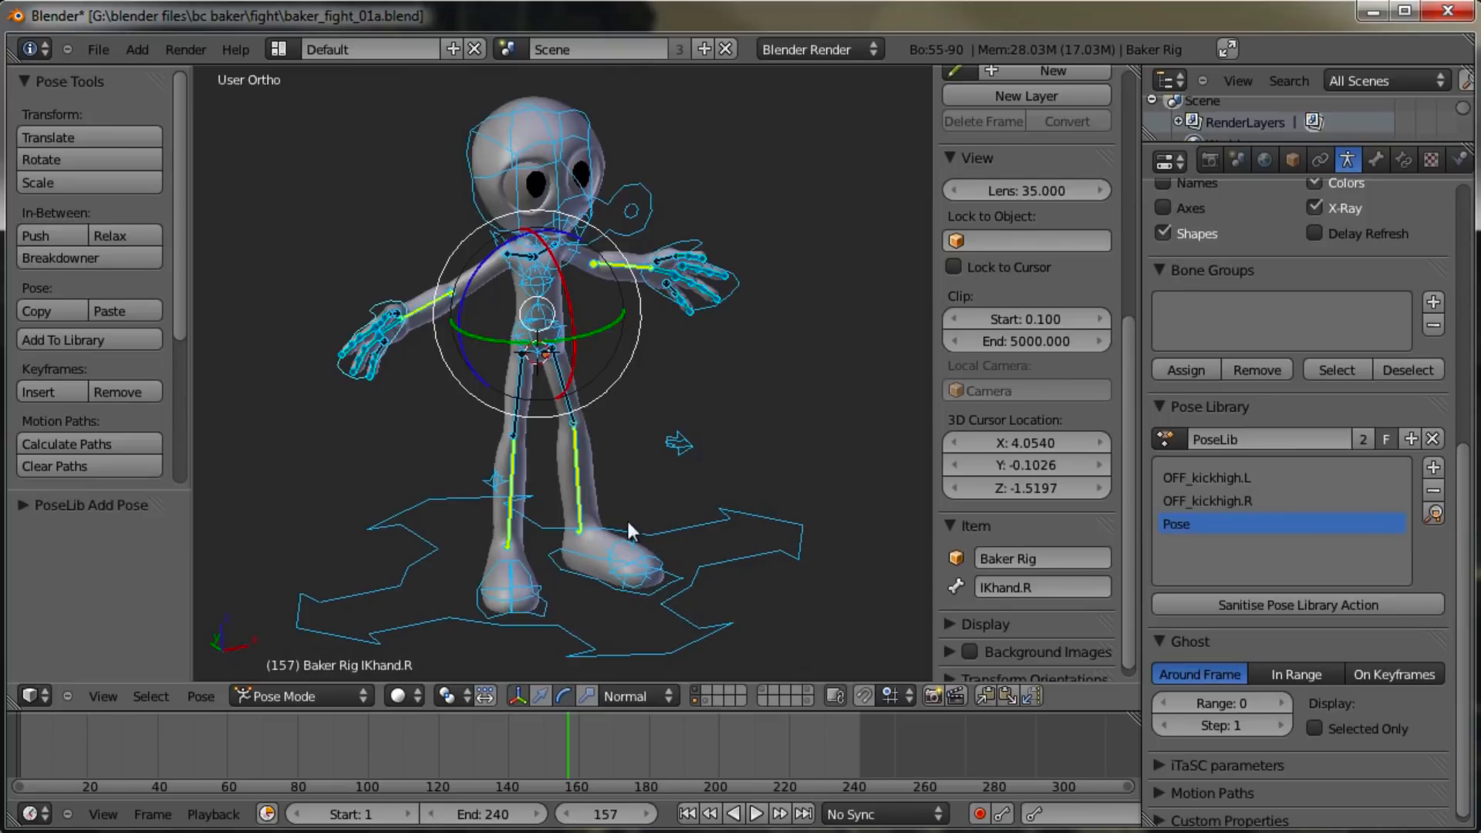
pyautogui.click(35, 506)
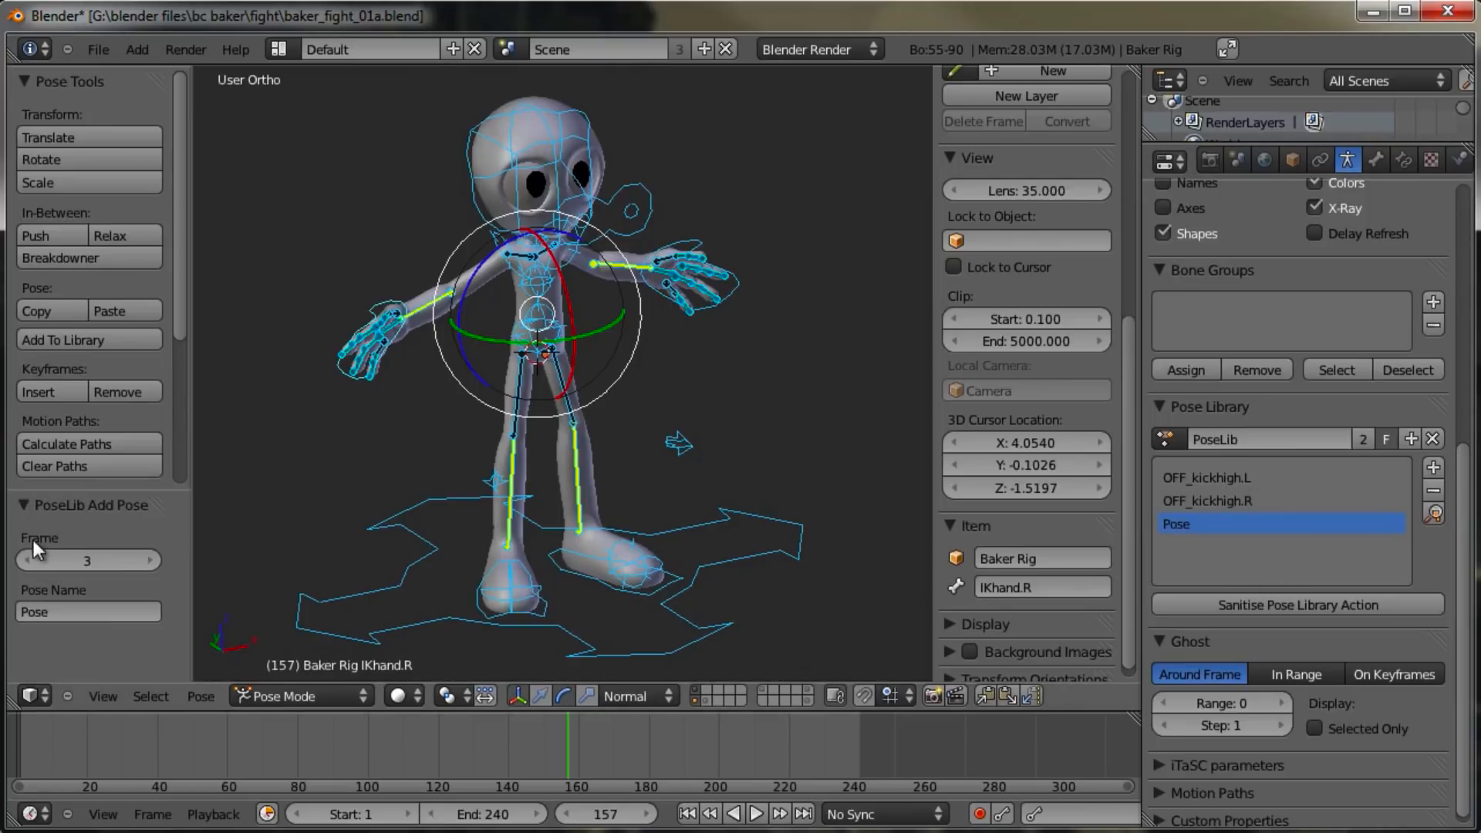
pyautogui.click(75, 606)
pyautogui.press('BackSpace')
pyautogui.press('BackSpace')
pyautogui.write('efault')
pyautogui.press('Return')
# Step: Review the saved poses, leave Default as the active library entry, and examine the rig from the front and side
pyautogui.moveTo(443, 405); pyautogui.dragTo(625, 439, button='middle')
pyautogui.moveTo(475, 452); pyautogui.dragTo(543, 433, button='middle')
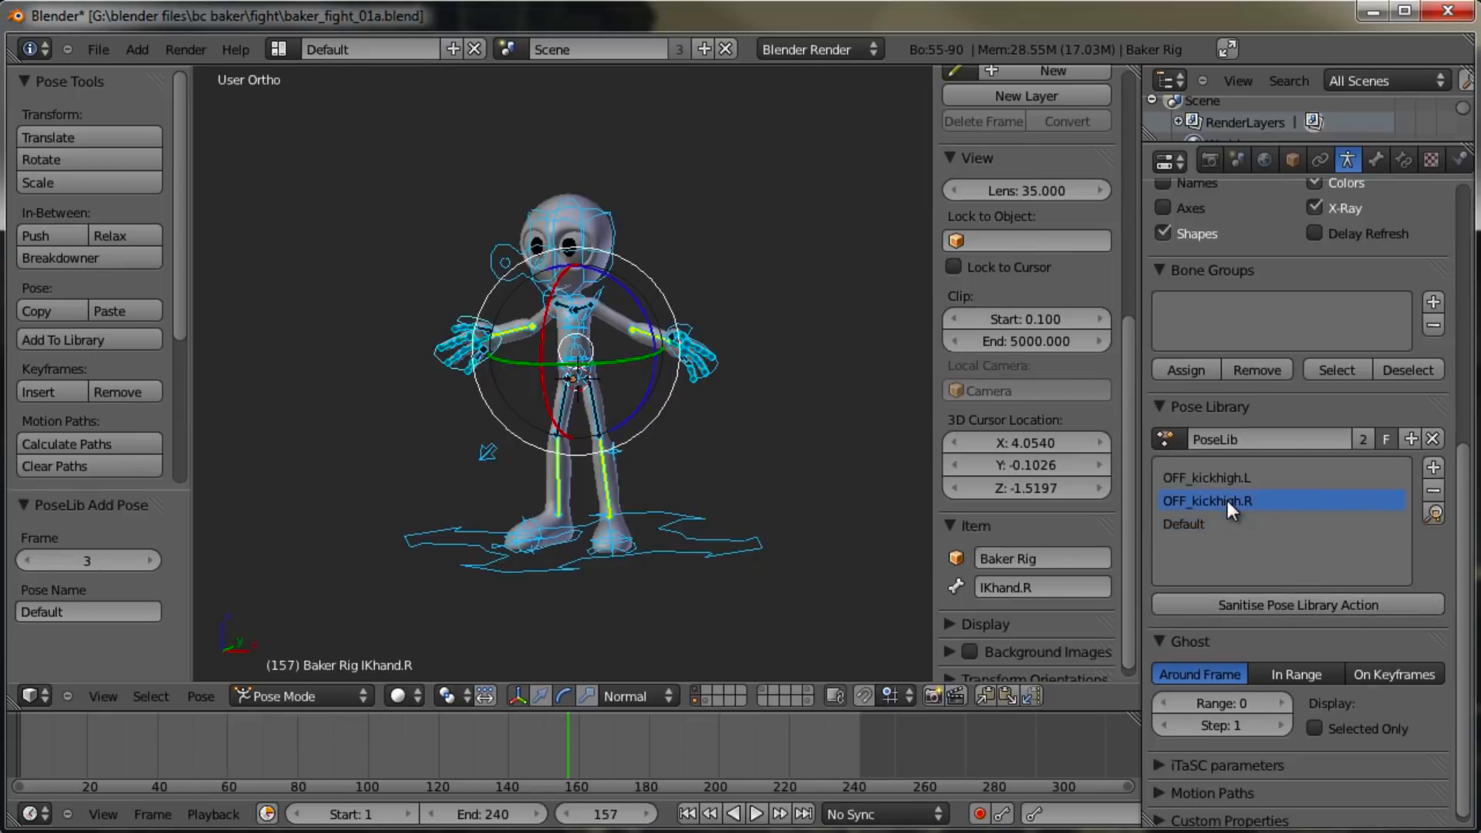
pyautogui.scroll(-1, 1225, 499)
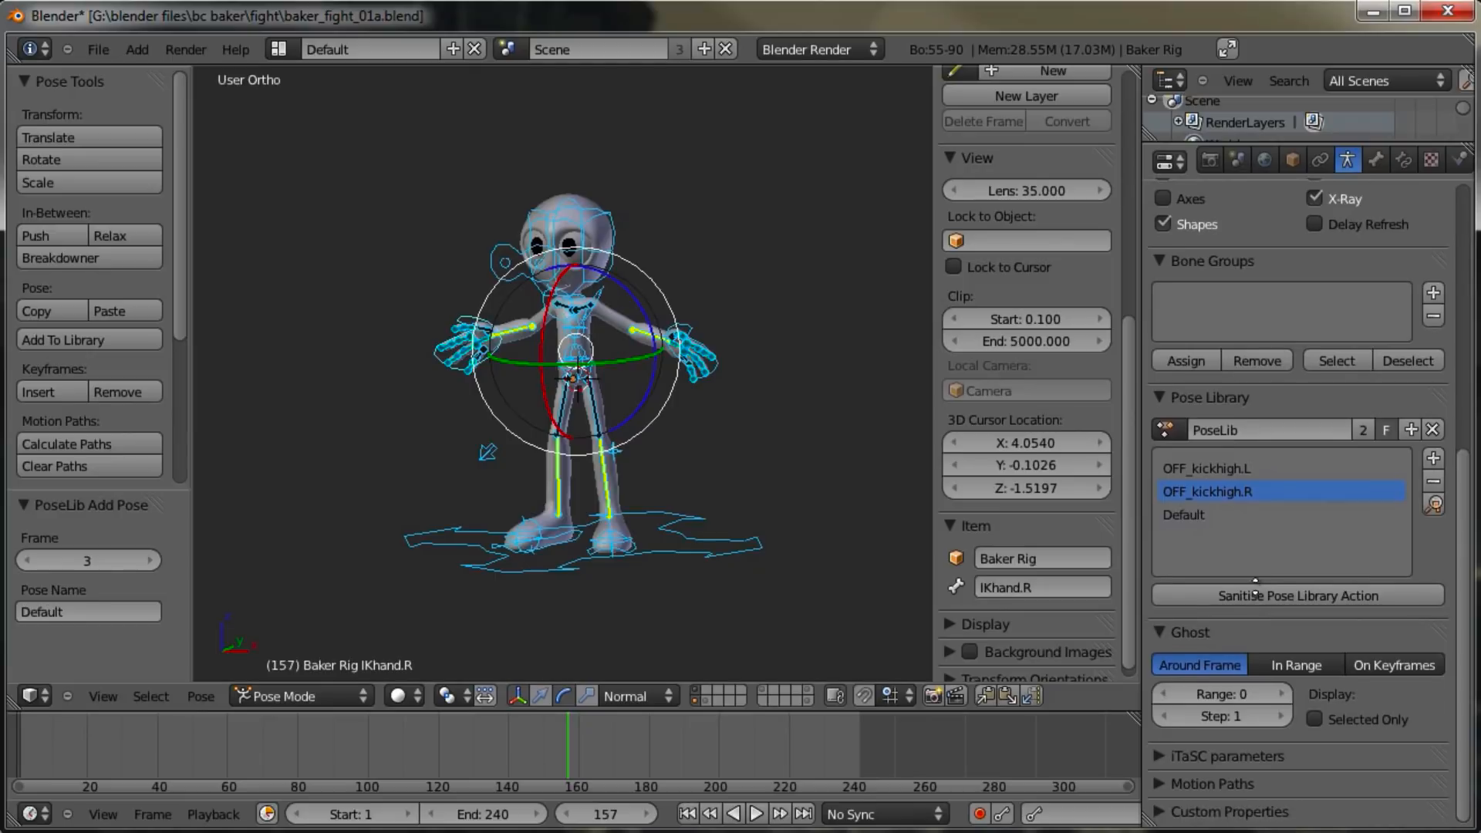
pyautogui.click(1213, 491)
pyautogui.click(1213, 513)
pyautogui.moveTo(751, 481); pyautogui.dragTo(660, 438, button='middle')
pyautogui.press('KP_1')
pyautogui.press('KP_3')
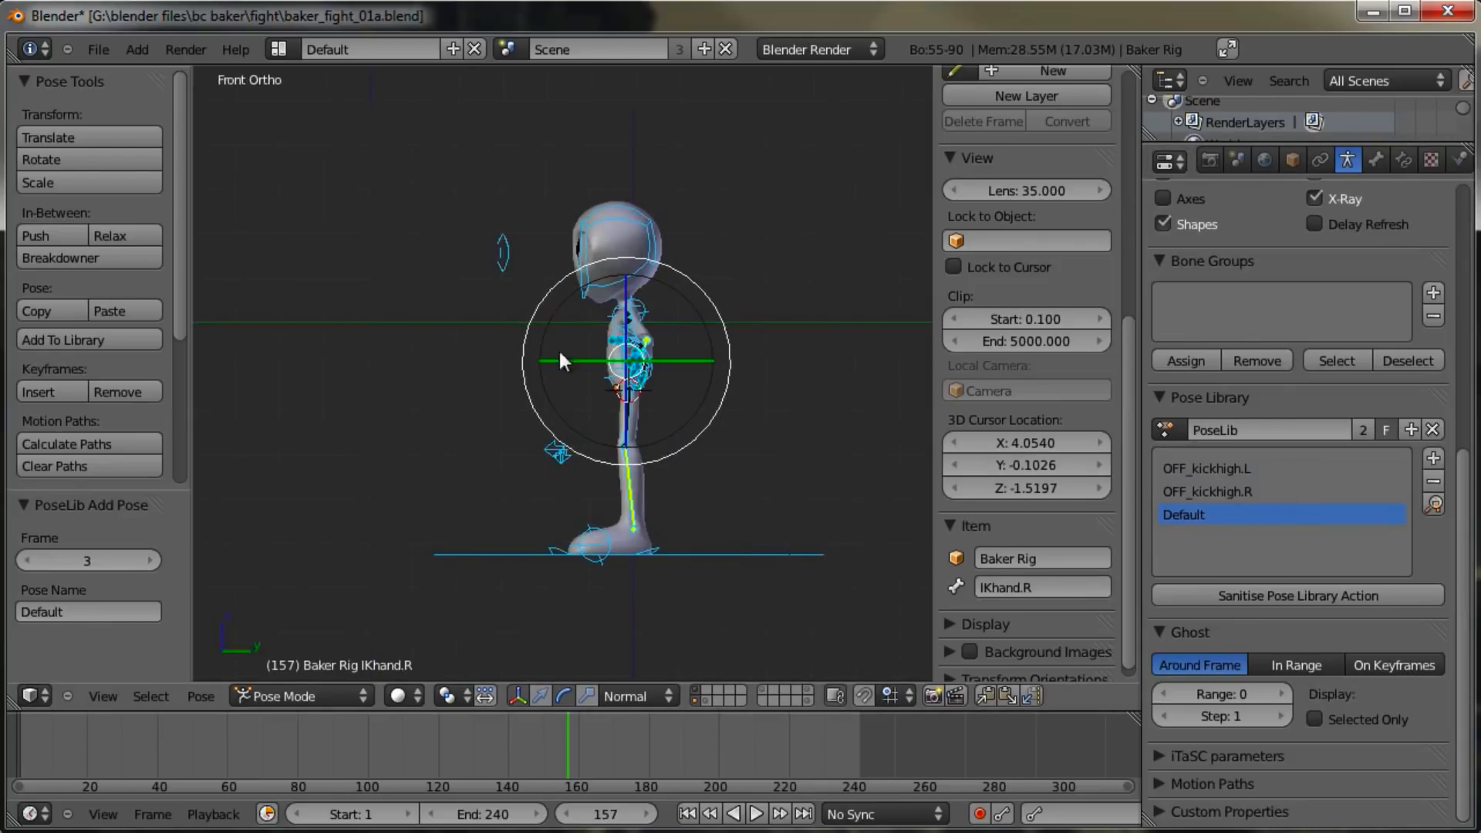
pyautogui.moveTo(584, 372); pyautogui.dragTo(665, 402, button='middle')
pyautogui.press('KP_1')
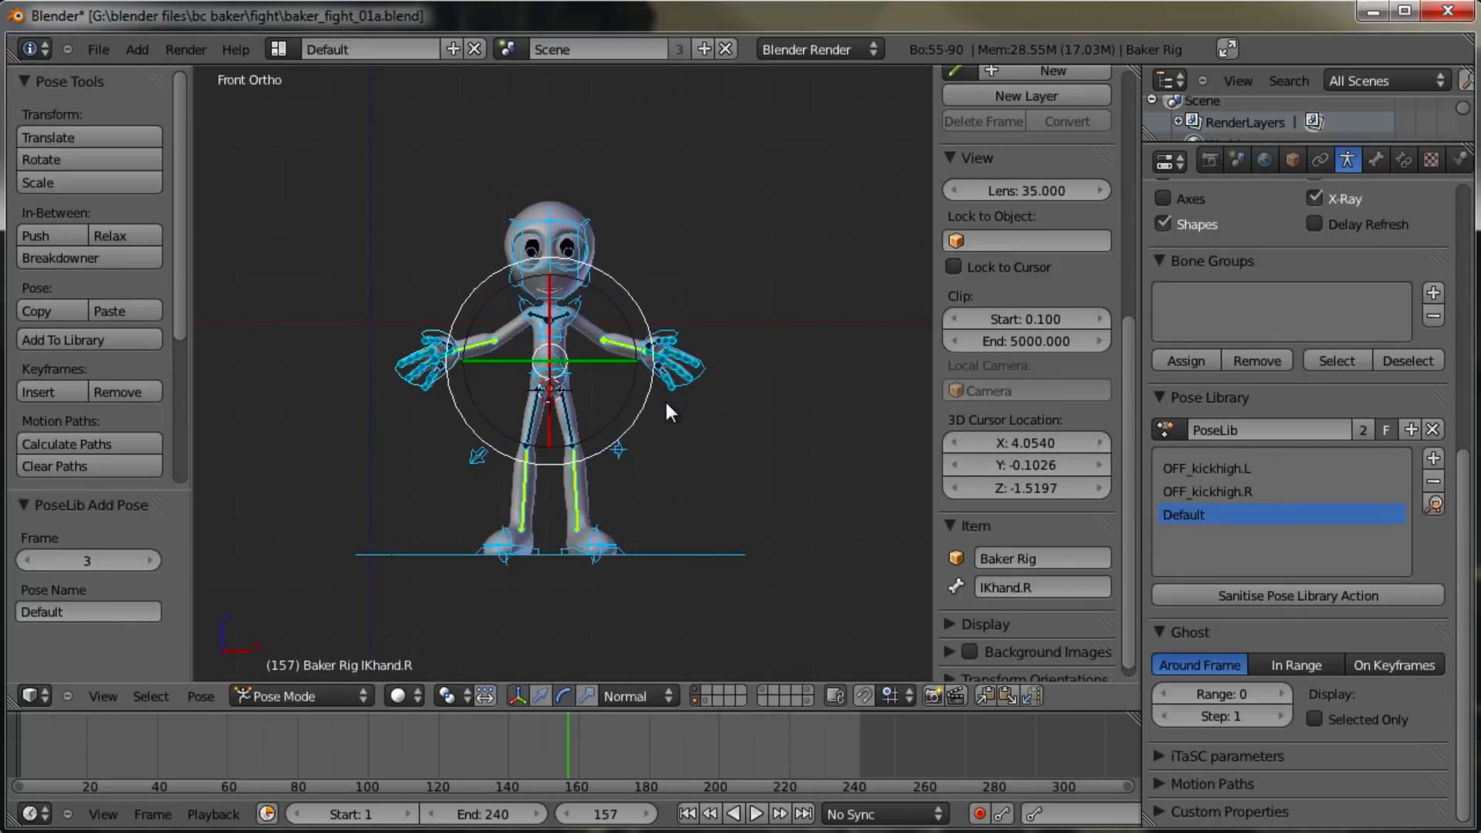
pyautogui.scroll(2, 666, 407)
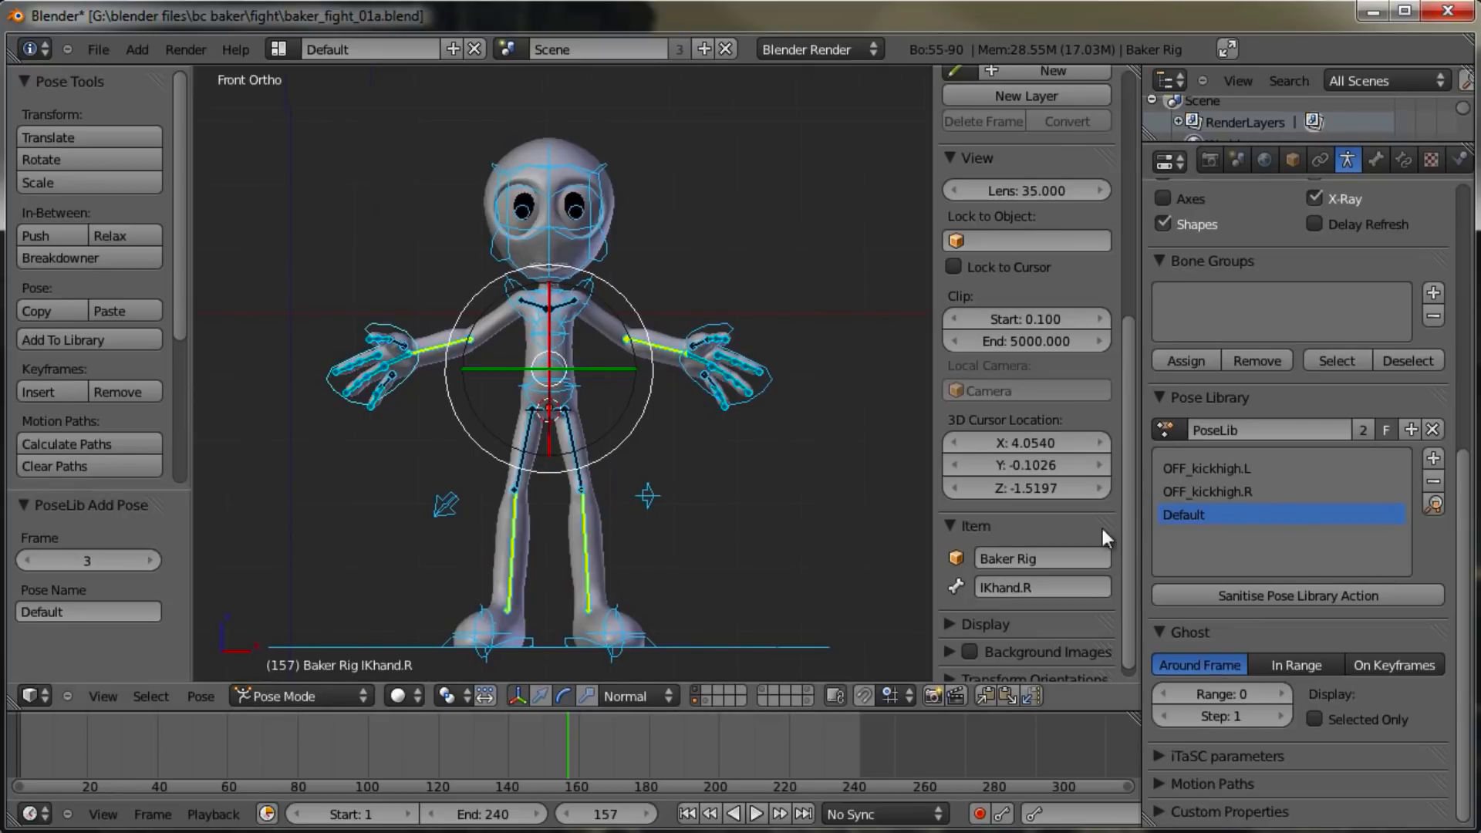
pyautogui.rightClick(567, 388)
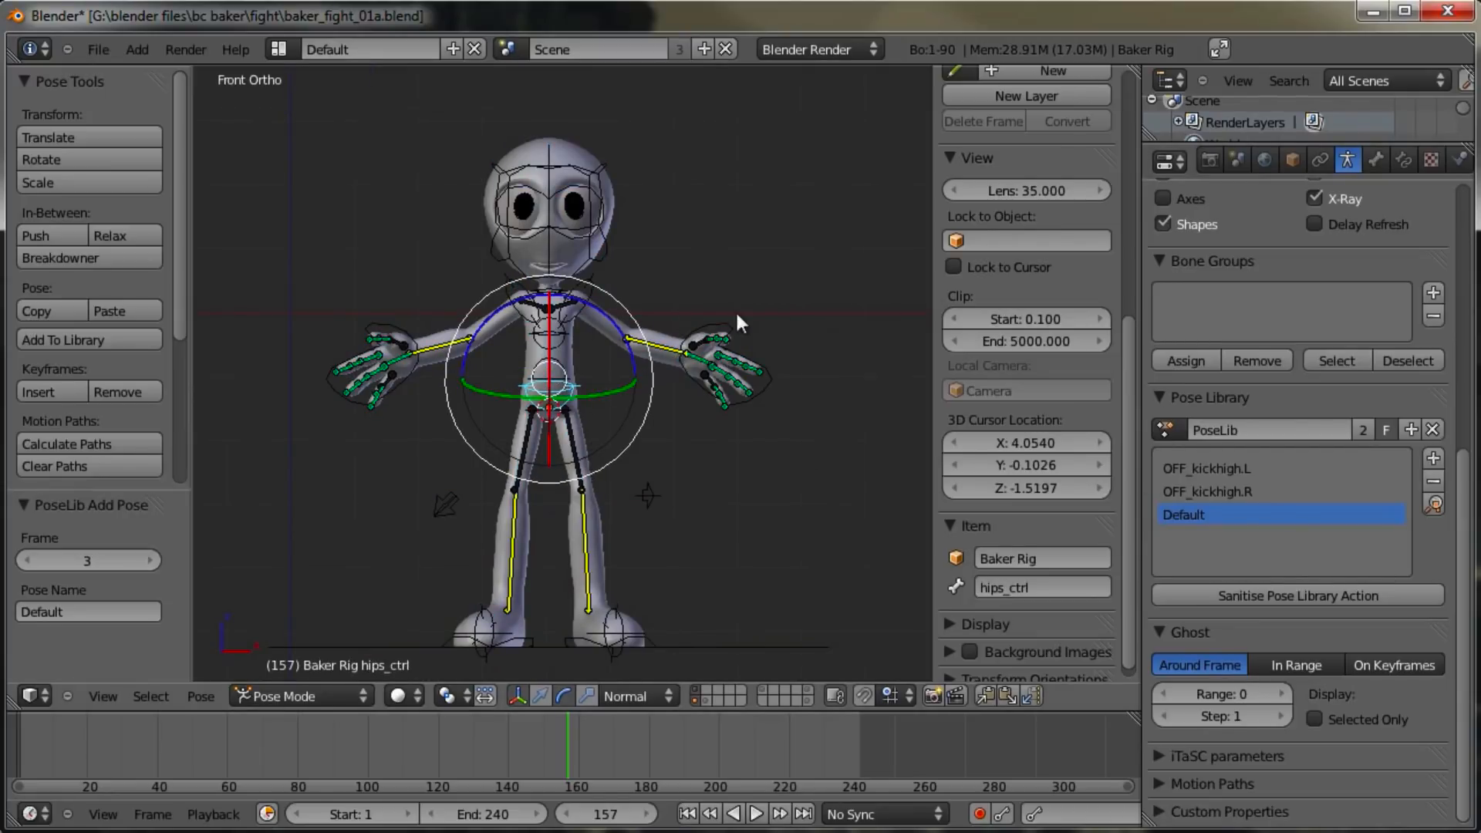
pyautogui.press('r')
pyautogui.rightClick(782, 260)
pyautogui.rightClick(764, 367)
# Step: Tilt the hips control in side view and move it about 0.38 back and 0.24 down so the knees bend
pyautogui.press('KP_3')
pyautogui.rightClick(641, 379)
pyautogui.press('r')
pyautogui.click(706, 405)
pyautogui.rightClick(752, 291)
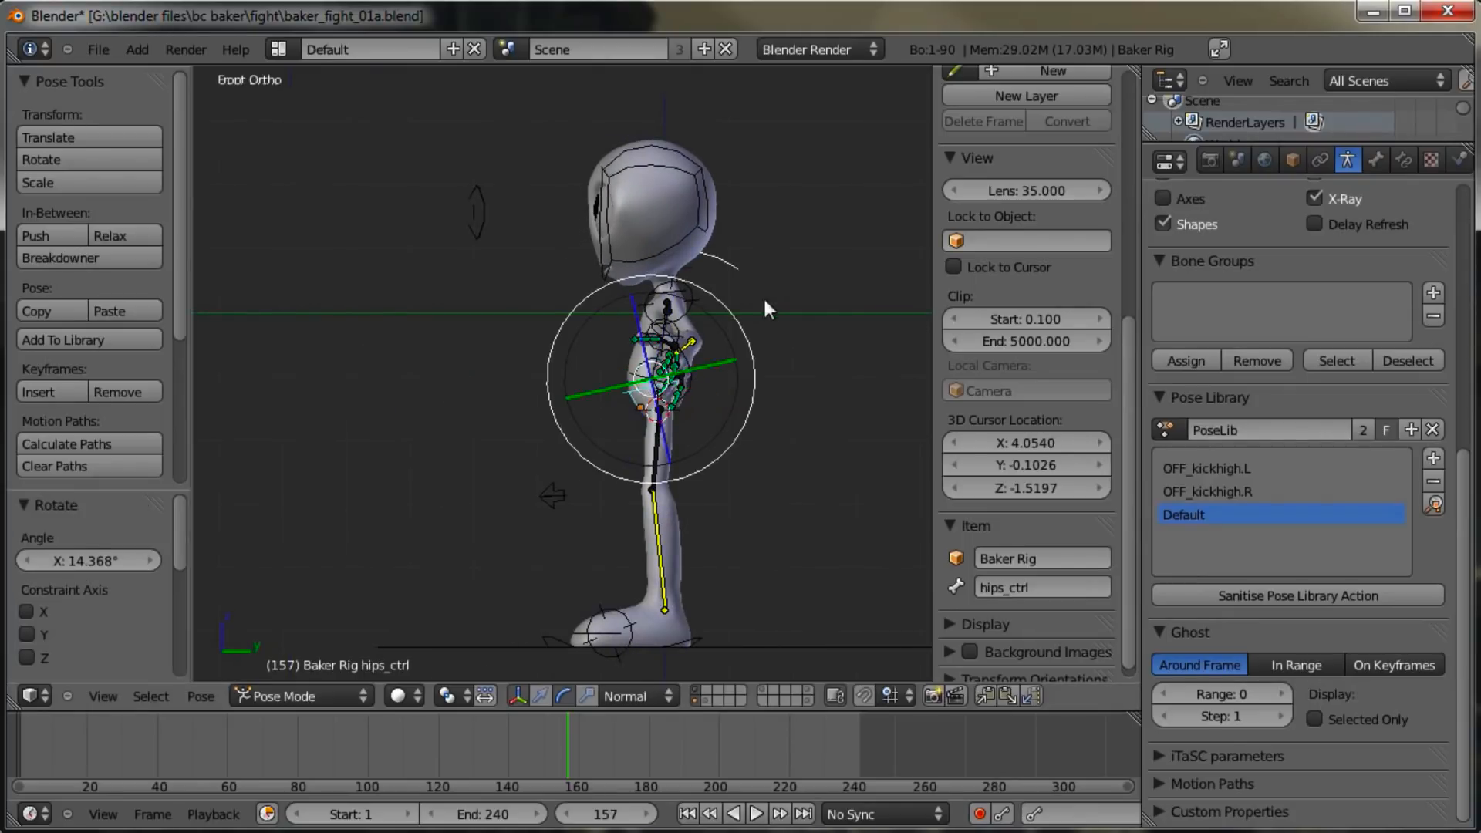
pyautogui.press('r')
pyautogui.press('g')
pyautogui.click(821, 355)
# Step: Lean the upper torso back about 25° in side view and rotate the head to follow
pyautogui.rightClick(693, 316)
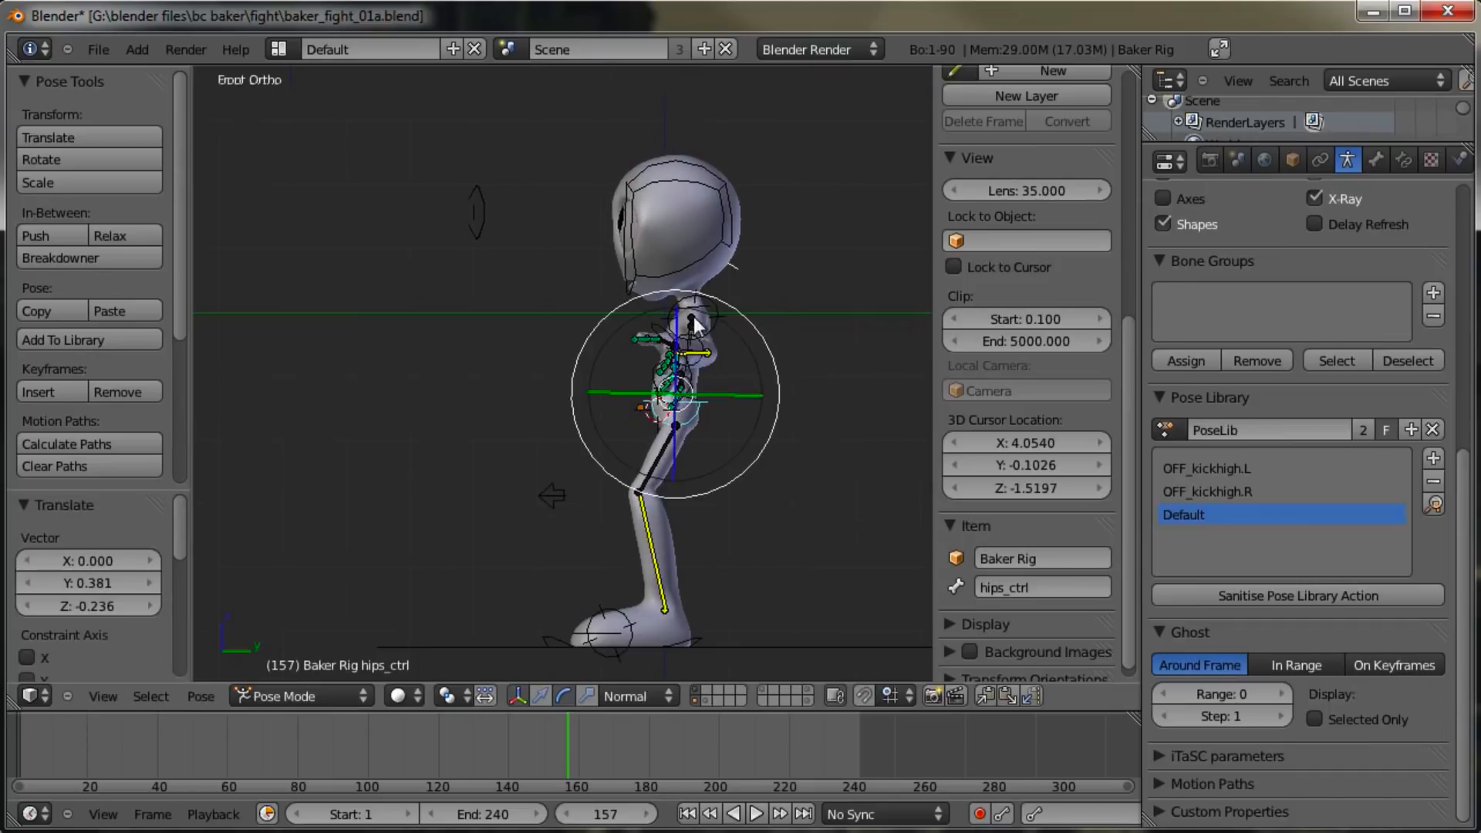
pyautogui.press('r')
pyautogui.click(797, 332)
pyautogui.rightClick(804, 241)
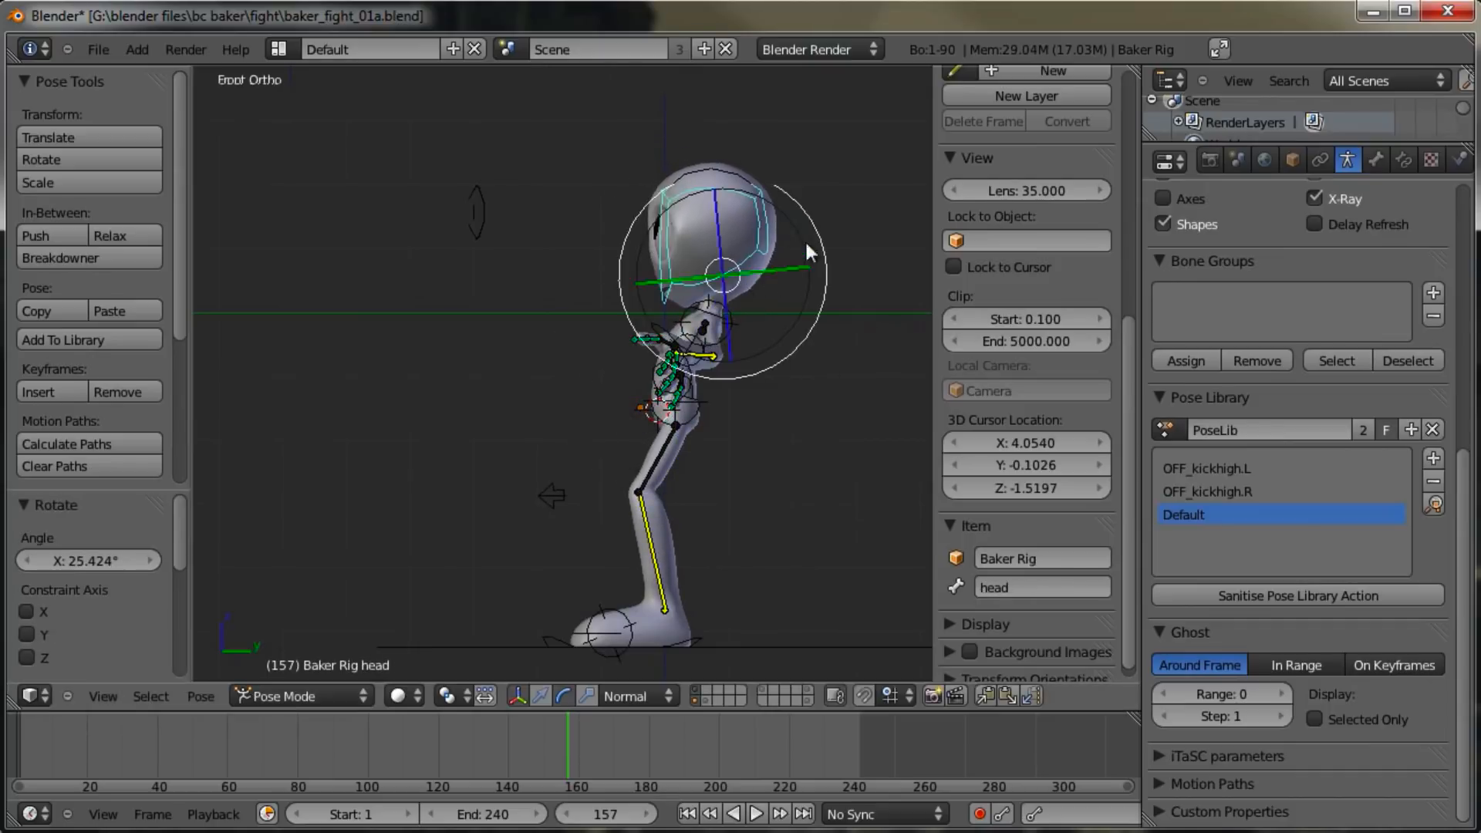
pyautogui.press('r')
pyautogui.click(848, 343)
# Step: Readjust the upper torso's rotation slightly and rotate the neck about 27° in side view
pyautogui.rightClick(703, 324)
pyautogui.press('r')
pyautogui.click(697, 316)
pyautogui.rightClick(717, 315)
pyautogui.press('r')
pyautogui.click(778, 329)
# Step: Rotate the hips control sideways in front view and shift it toward the character's right
pyautogui.moveTo(761, 340); pyautogui.dragTo(604, 348, button='middle')
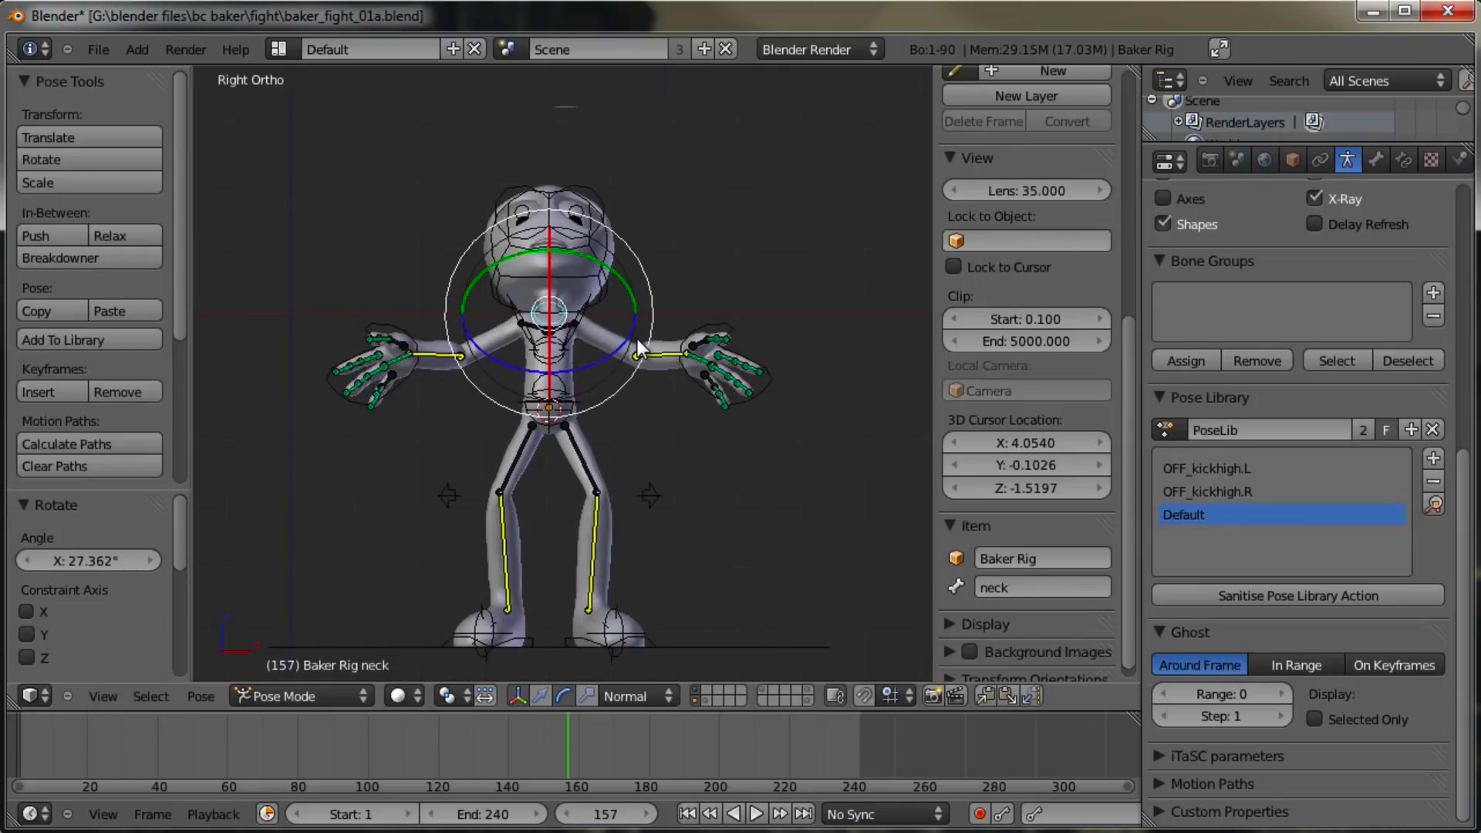
pyautogui.rightClick(572, 394)
pyautogui.press('r')
pyautogui.click(720, 321)
pyautogui.press('g')
pyautogui.click(696, 321)
# Step: Bend the torso sideways about 17° in front view and tilt the head about 15°
pyautogui.rightClick(533, 364)
pyautogui.press('r')
pyautogui.click(631, 273)
pyautogui.rightClick(493, 312)
pyautogui.press('r')
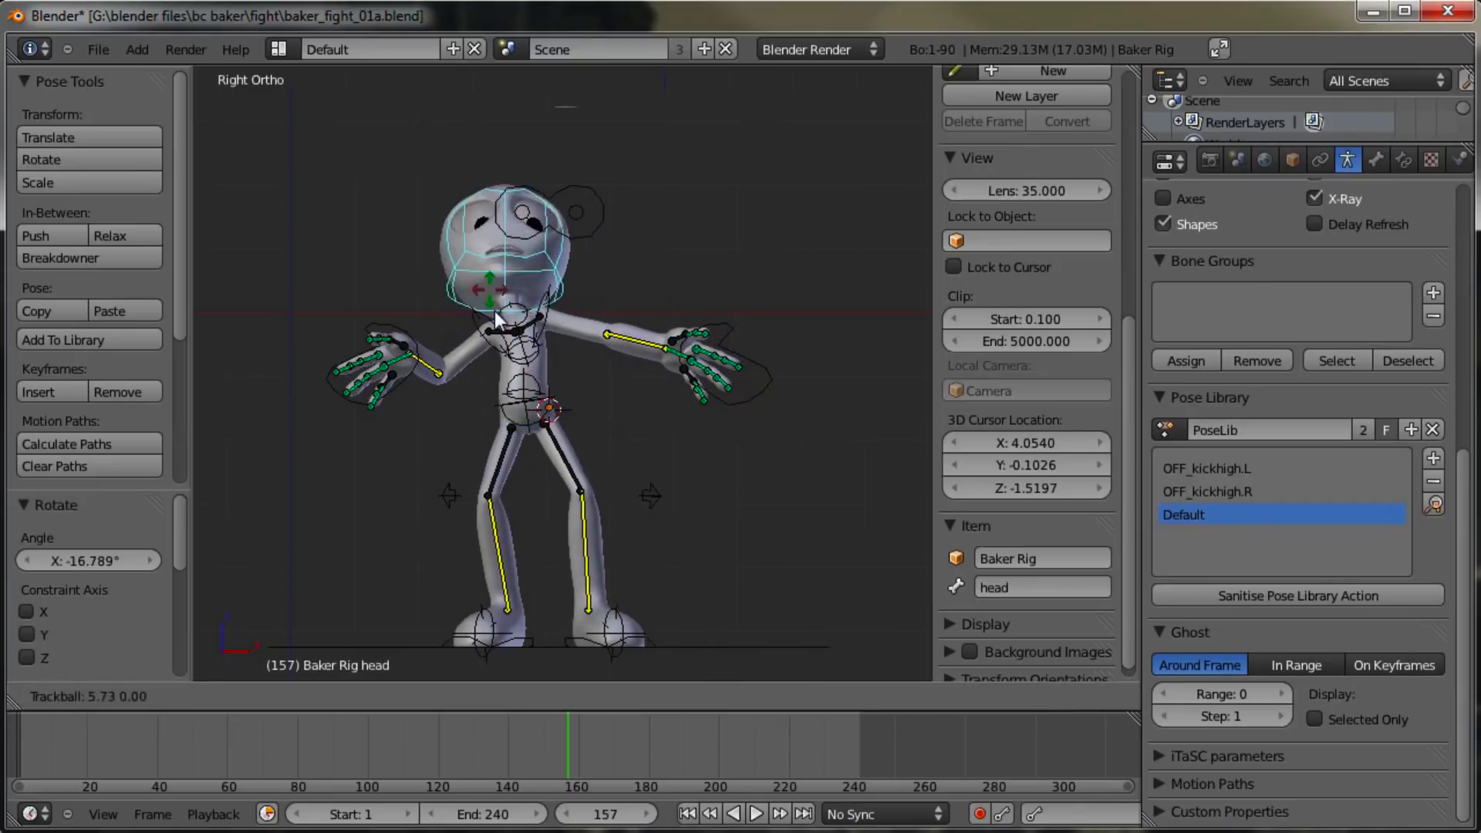
pyautogui.click(493, 309)
# Step: Move the eyeLOOK target sideways in front of the face and tilt the head sideways about 15° more
pyautogui.rightClick(608, 211)
pyautogui.press('g')
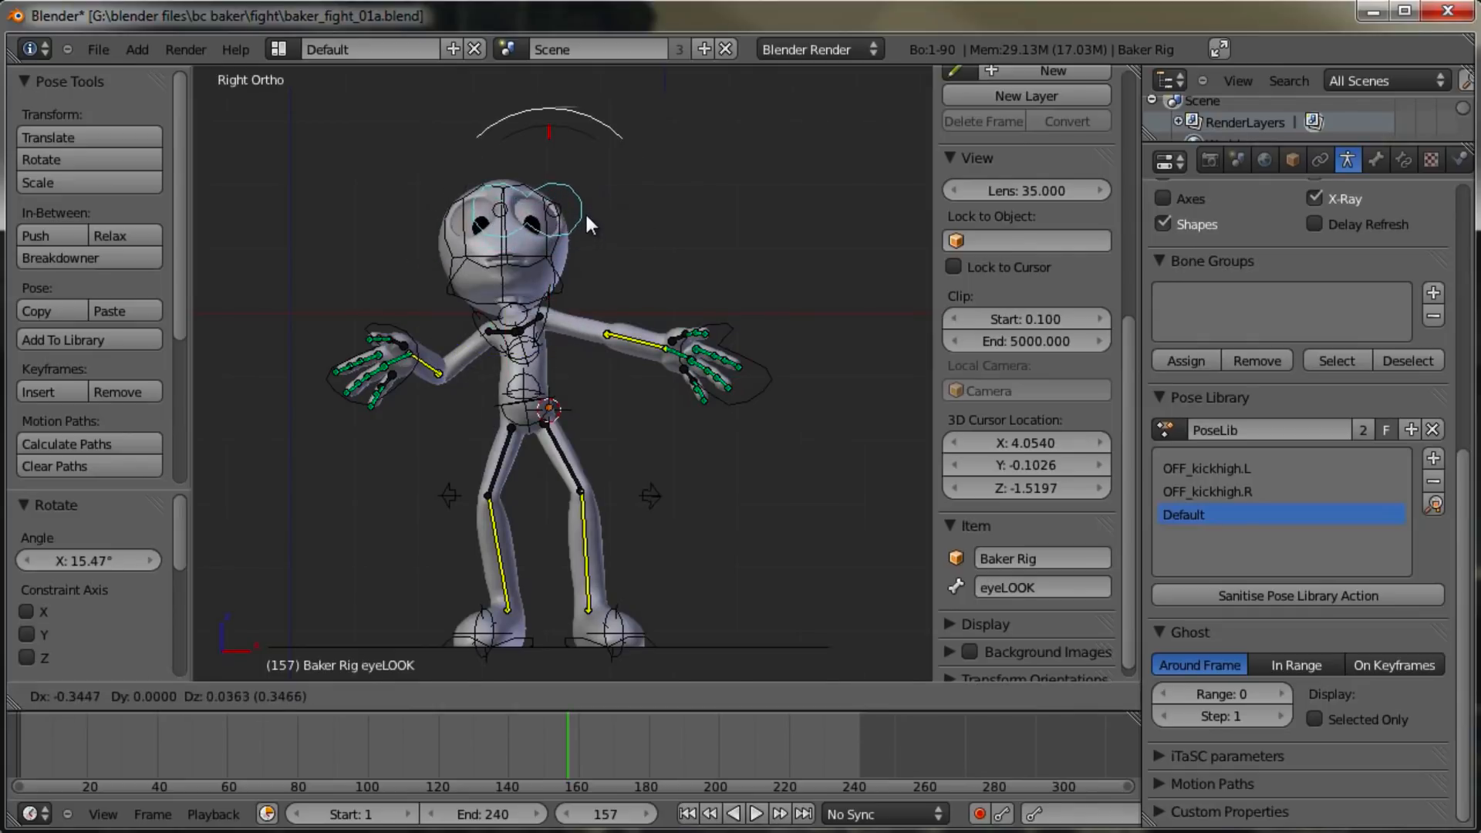
pyautogui.click(585, 211)
pyautogui.rightClick(561, 265)
pyautogui.press('r')
pyautogui.click(631, 183)
# Step: Move the left hand IK control about 1.03 inward and 0.47 down in front view
pyautogui.rightClick(734, 372)
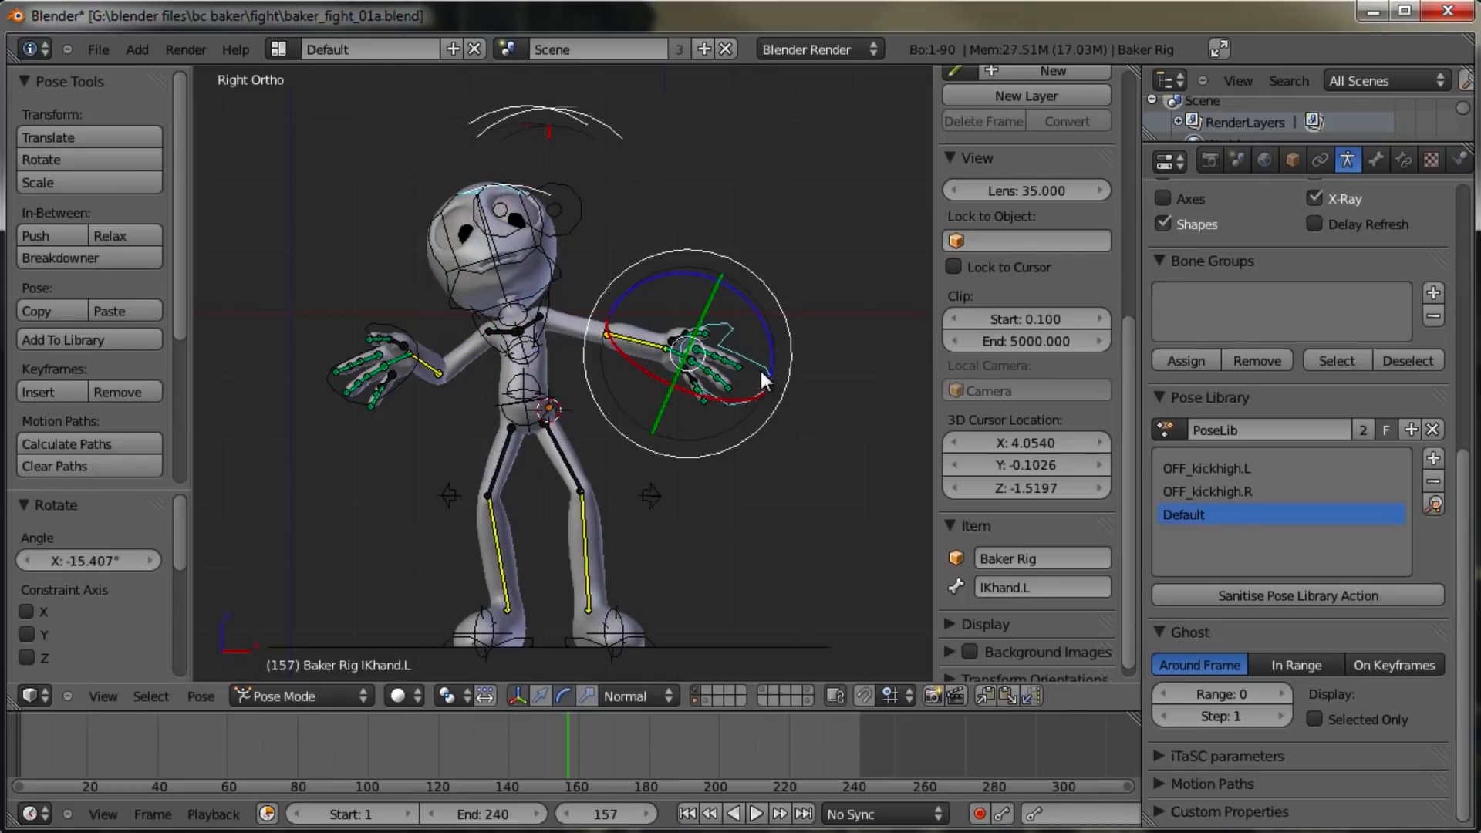
pyautogui.press('g')
pyautogui.click(698, 404)
# Step: Reposition the right hand IK control in front view and from an angled side view
pyautogui.rightClick(413, 394)
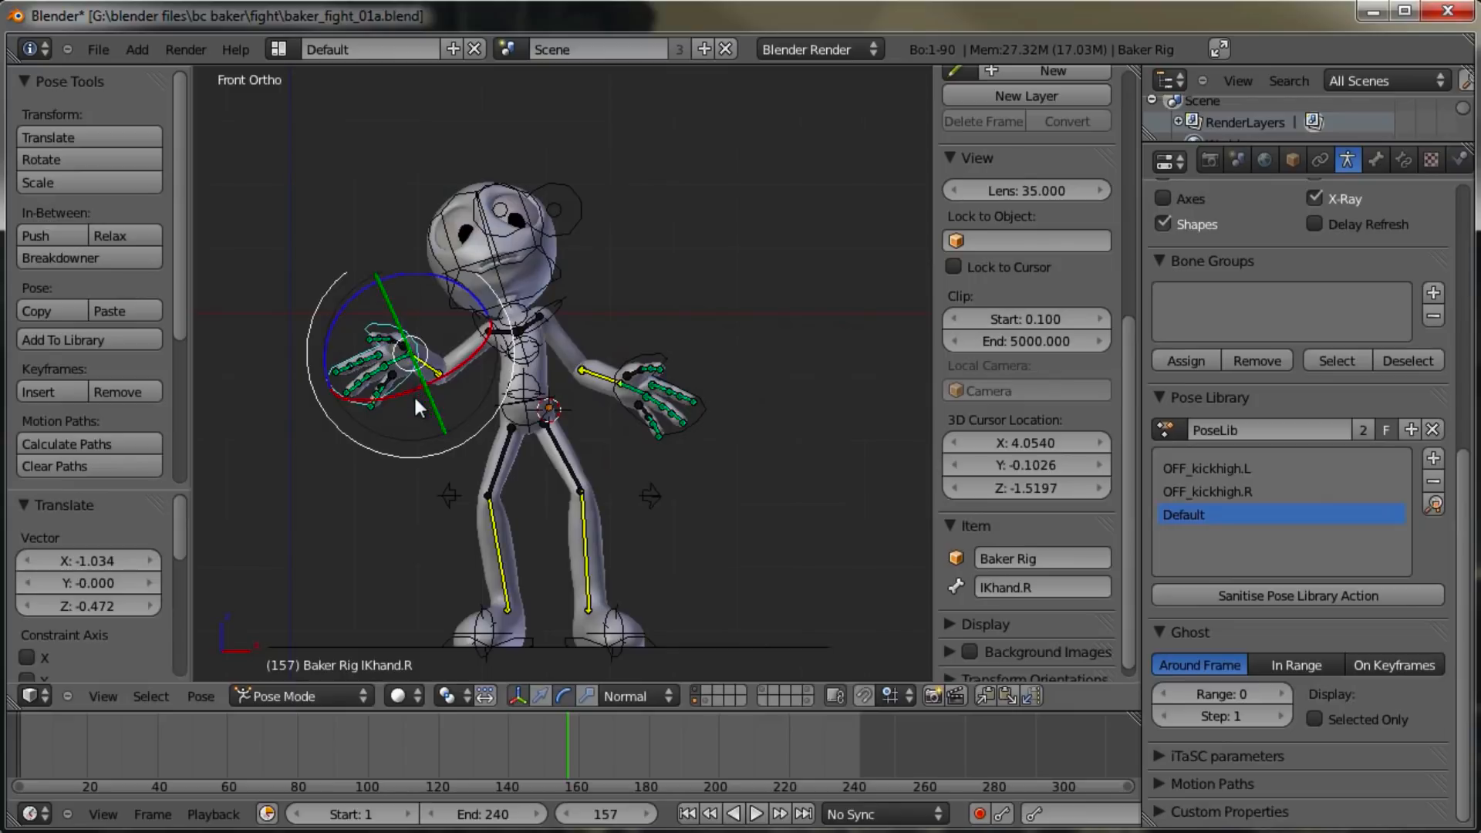
pyautogui.moveTo(421, 424); pyautogui.dragTo(580, 384, button='middle')
pyautogui.press('g')
pyautogui.click(533, 361)
pyautogui.press('g')
pyautogui.click(582, 386)
pyautogui.press('g')
pyautogui.click(553, 421)
# Step: Reposition the left hand IK control, ending with a shift of about 0.17 in X, 0.20 in Y and -0.11 in Z
pyautogui.rightClick(683, 398)
pyautogui.press('g')
pyautogui.click(692, 410)
pyautogui.press('g')
pyautogui.click(652, 398)
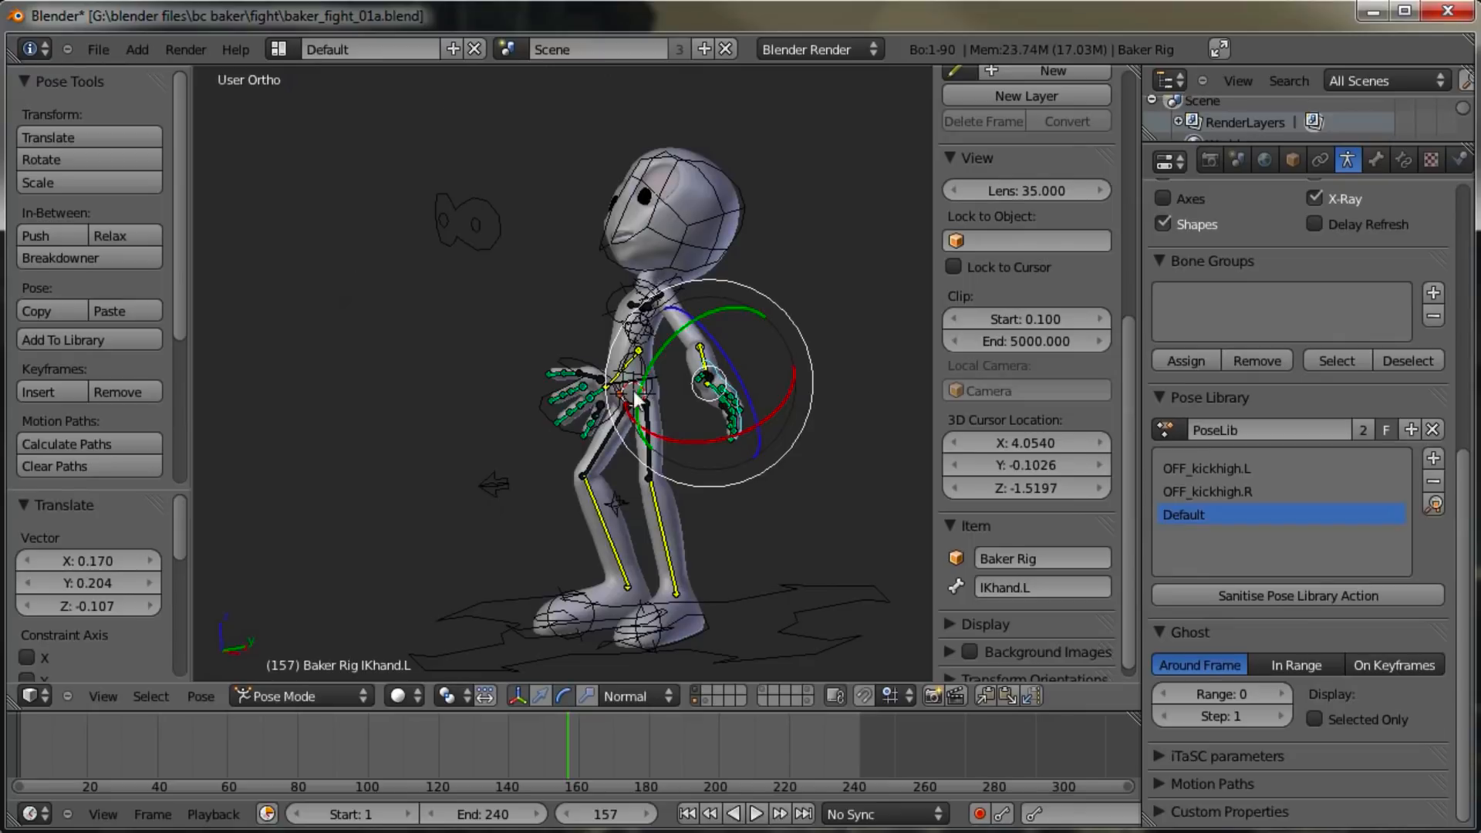
# Step: Rotate the hips control about 19° around global Z and shift it slightly, about -0.08 in X and -0.05 in Z
pyautogui.moveTo(580, 374); pyautogui.dragTo(670, 406, button='middle')
pyautogui.rightClick(529, 358)
pyautogui.press('r')
pyautogui.press('z')
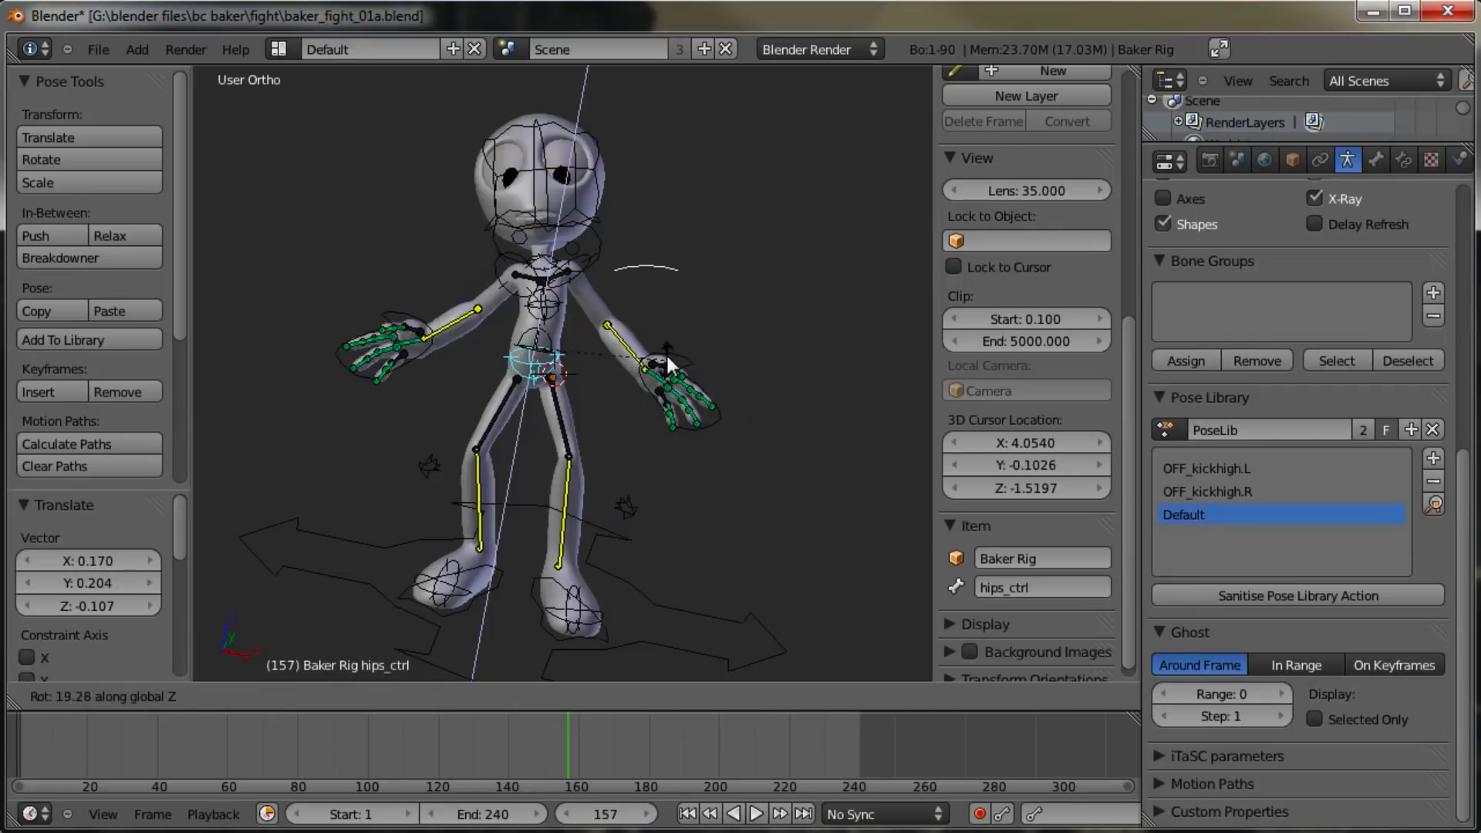
pyautogui.click(665, 355)
pyautogui.press('g')
pyautogui.click(642, 368)
# Step: Twist the spine bone about 15° around global Z
pyautogui.rightClick(519, 349)
pyautogui.press('r')
pyautogui.press('z')
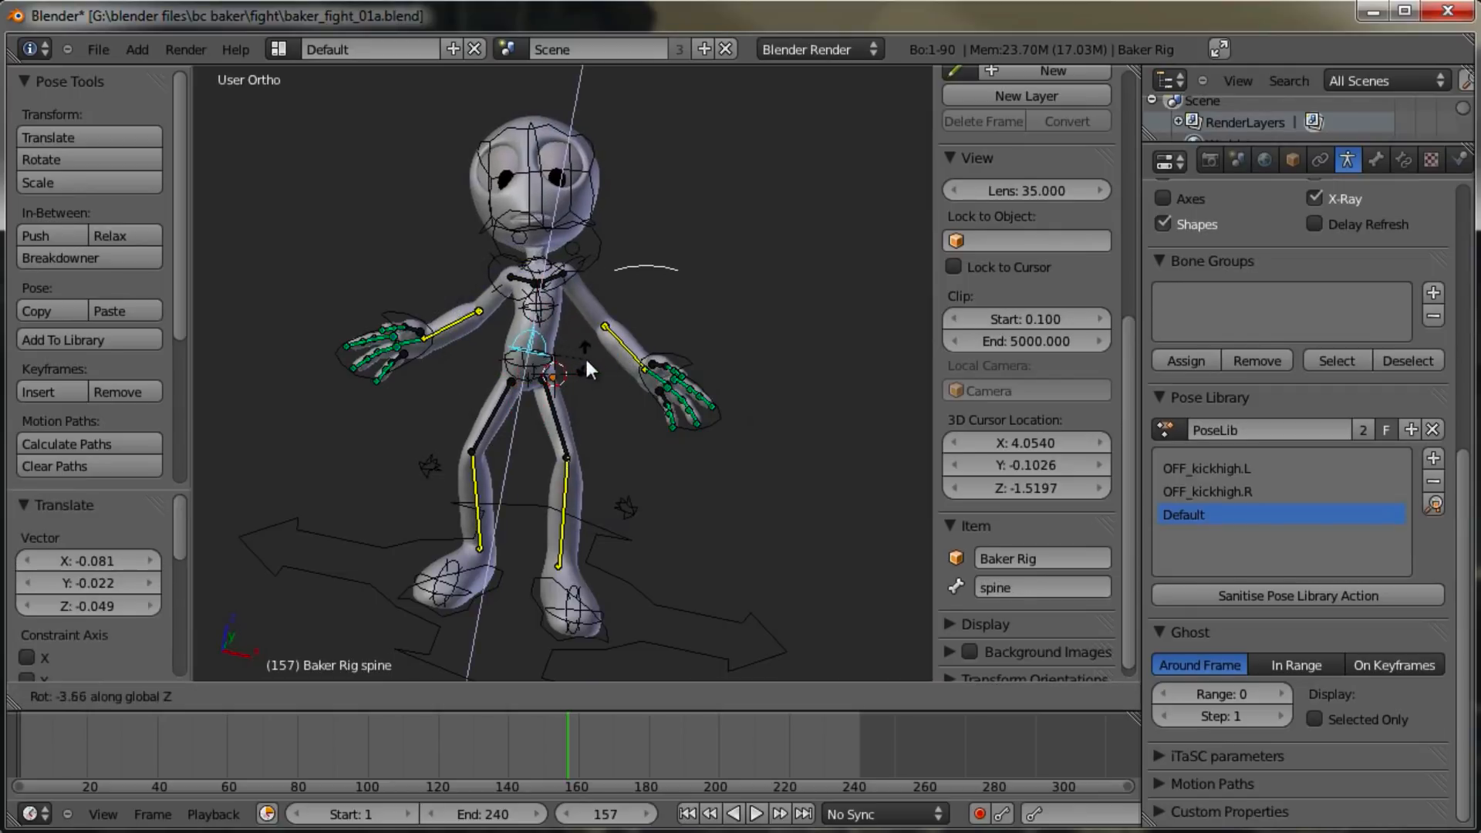
pyautogui.click(595, 346)
pyautogui.moveTo(572, 344); pyautogui.dragTo(501, 531, button='middle')
pyautogui.rightClick(512, 267)
pyautogui.press('r')
pyautogui.rightClick(722, 296)
pyautogui.rightClick(523, 263)
pyautogui.press('r')
pyautogui.rightClick(725, 279)
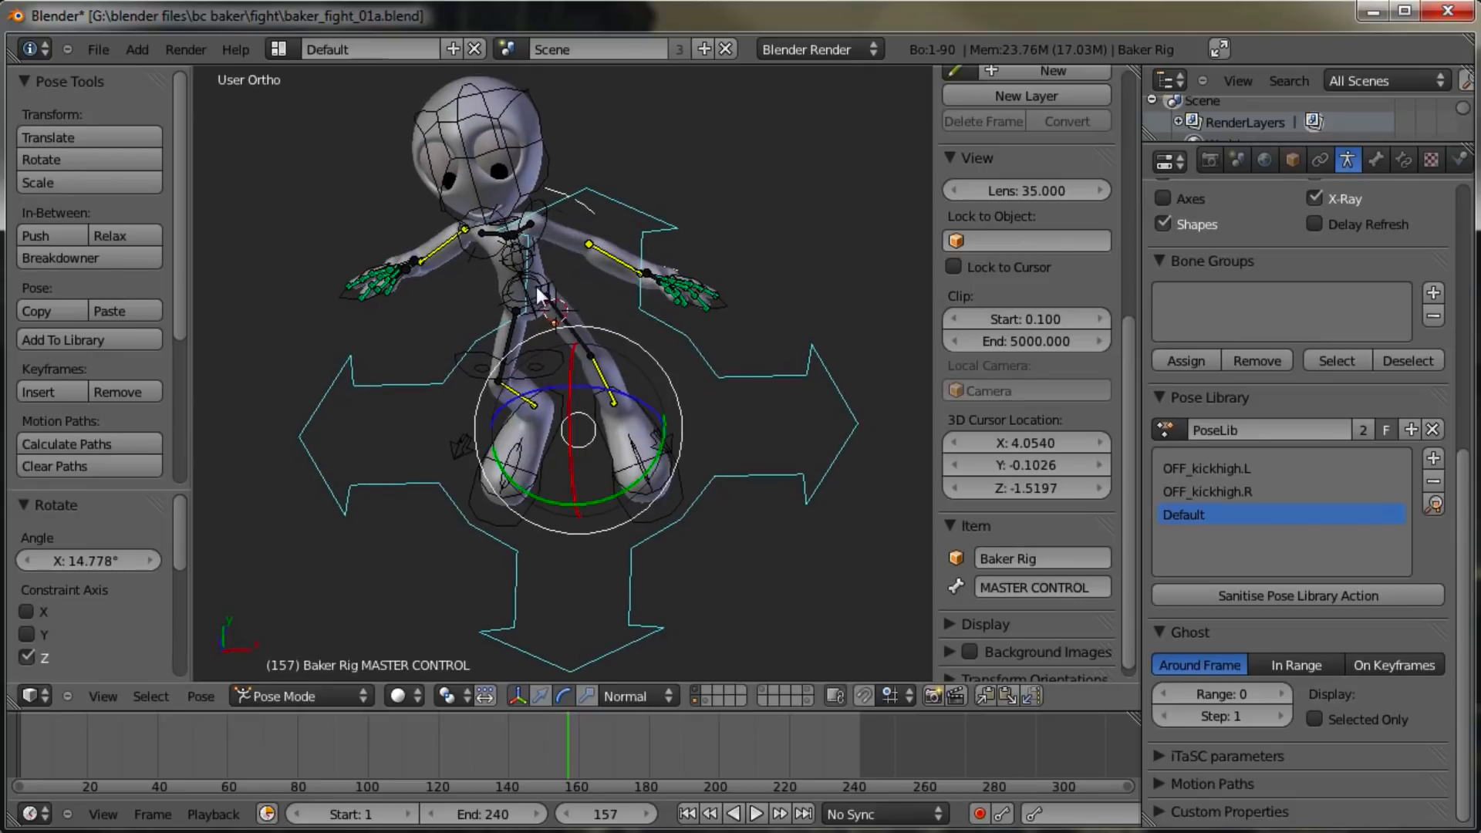
pyautogui.rightClick(532, 286)
# Step: Twist the chest bone about 11° around global Z
pyautogui.rightClick(501, 268)
pyautogui.press('r')
pyautogui.press('z')
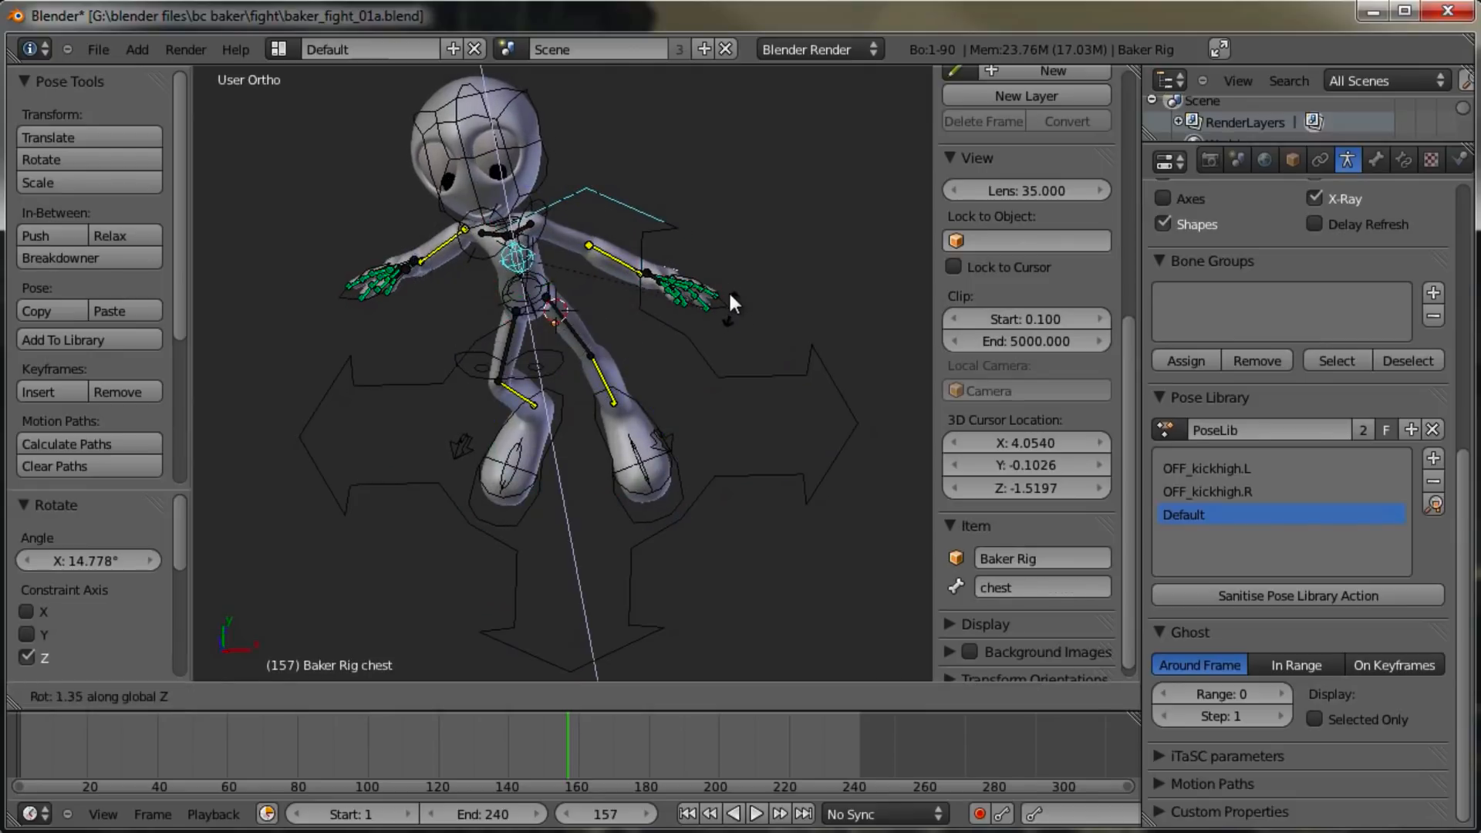
pyautogui.click(708, 295)
# Step: Raise the left hand IK control and move it back so the arm extends at shoulder height
pyautogui.rightClick(718, 301)
pyautogui.press('g')
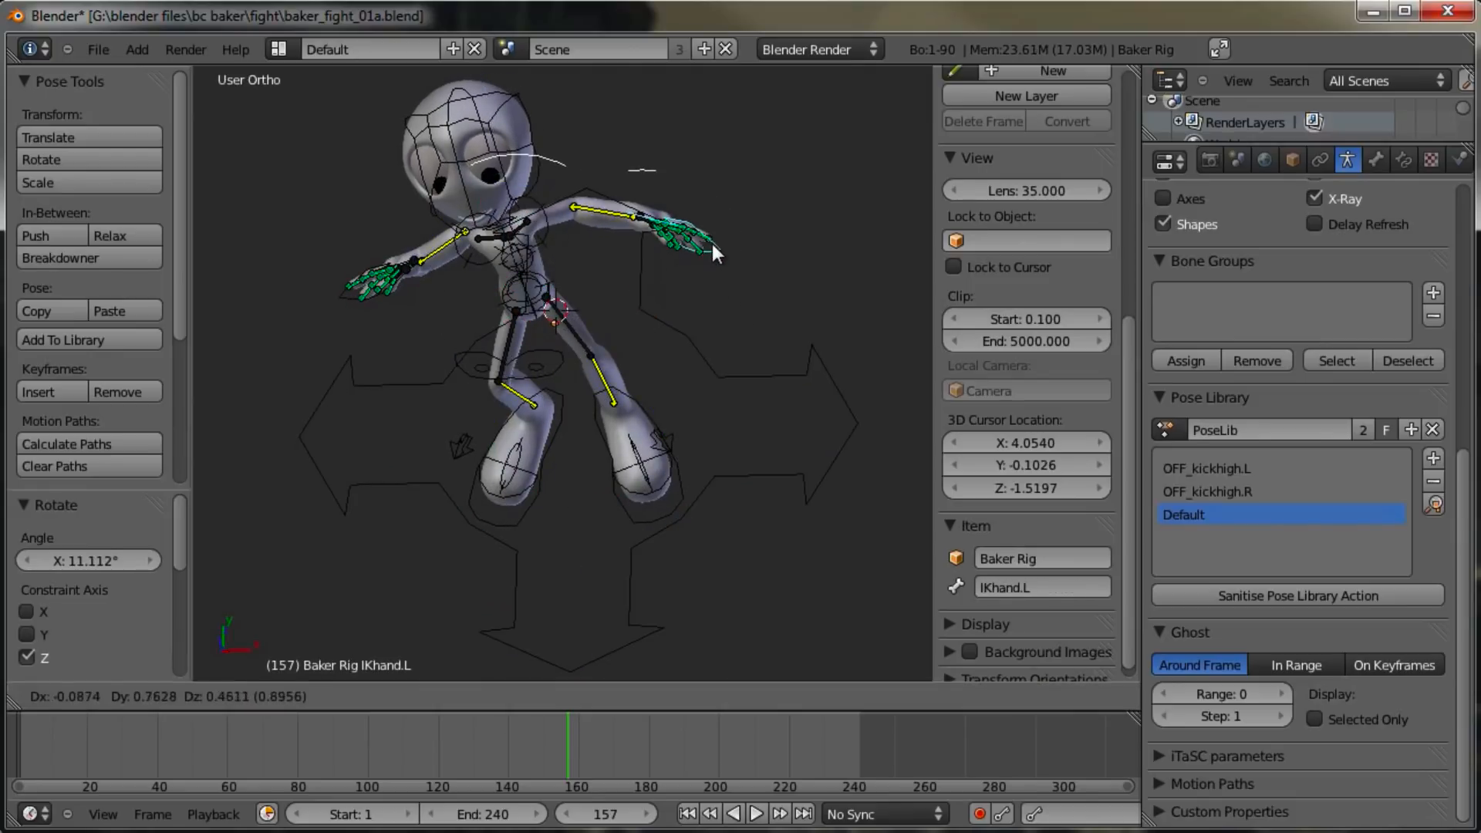
pyautogui.click(709, 242)
# Step: Rotate the right hand IK control about 22° and move it slightly downward
pyautogui.moveTo(626, 324); pyautogui.dragTo(463, 362, button='middle')
pyautogui.rightClick(303, 353)
pyautogui.press('r')
pyautogui.click(305, 455)
pyautogui.press('g')
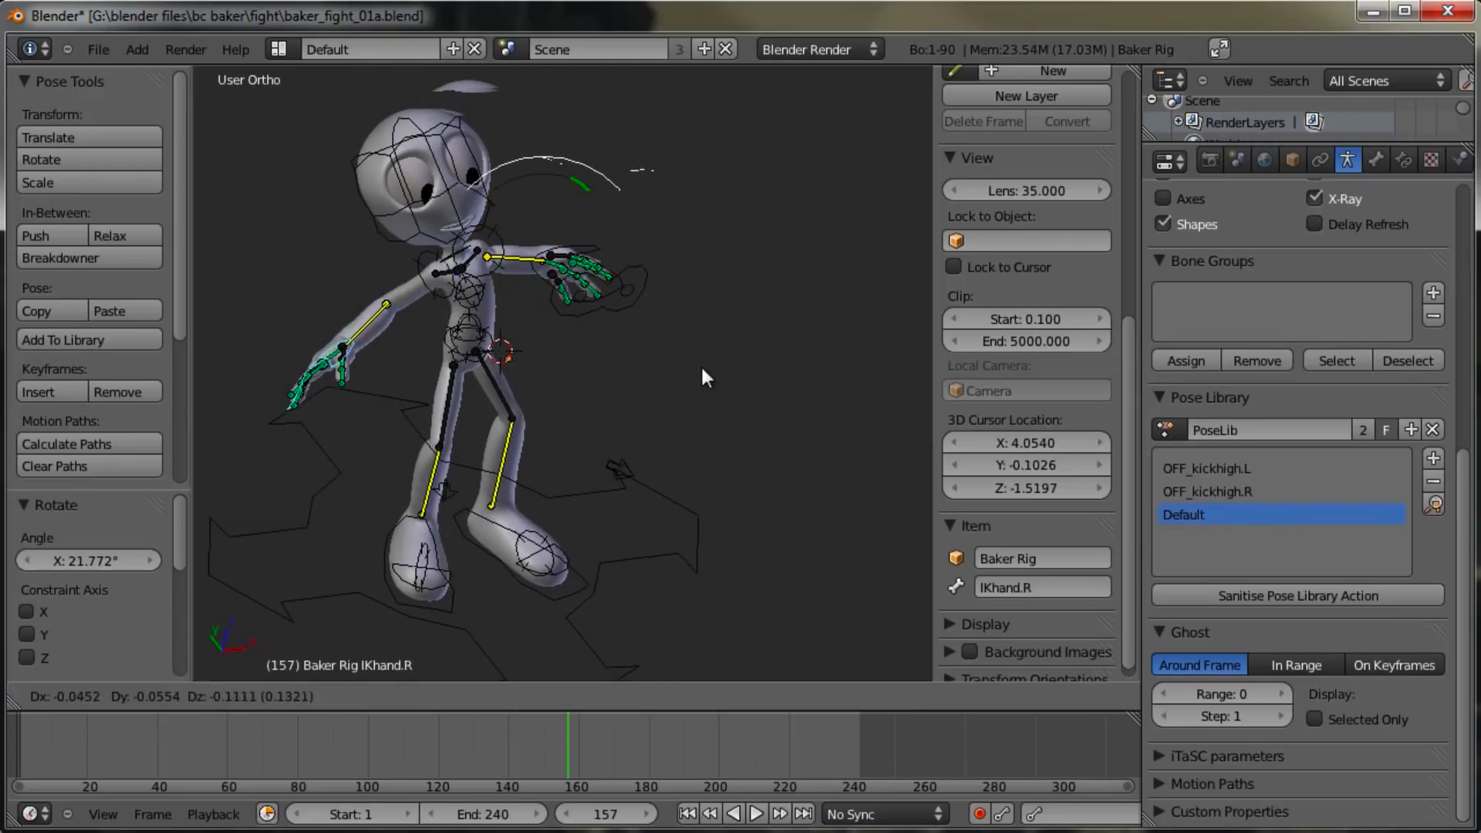
pyautogui.click(695, 423)
# Step: Rotate the spine bone about -10° from an angled front view
pyautogui.moveTo(696, 423); pyautogui.dragTo(674, 377, button='middle')
pyautogui.rightClick(575, 350)
pyautogui.press('r')
pyautogui.click(582, 353)
# Step: Select all bones and add the dodge pose to the pose library as a new pose named DEF_dodgeKick.R
pyautogui.scroll(-2, 674, 377)
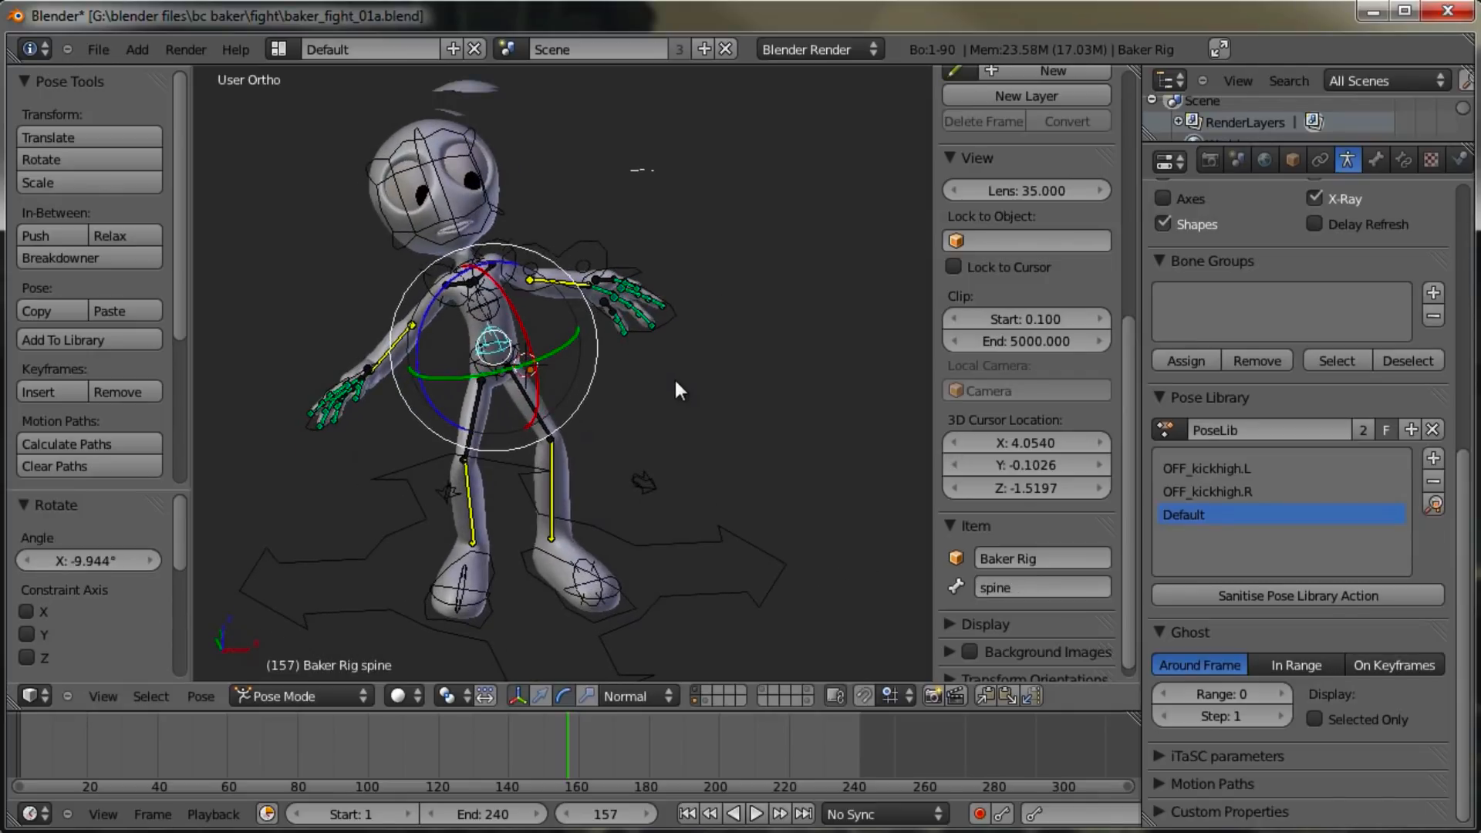
pyautogui.press('a')
pyautogui.press('a')
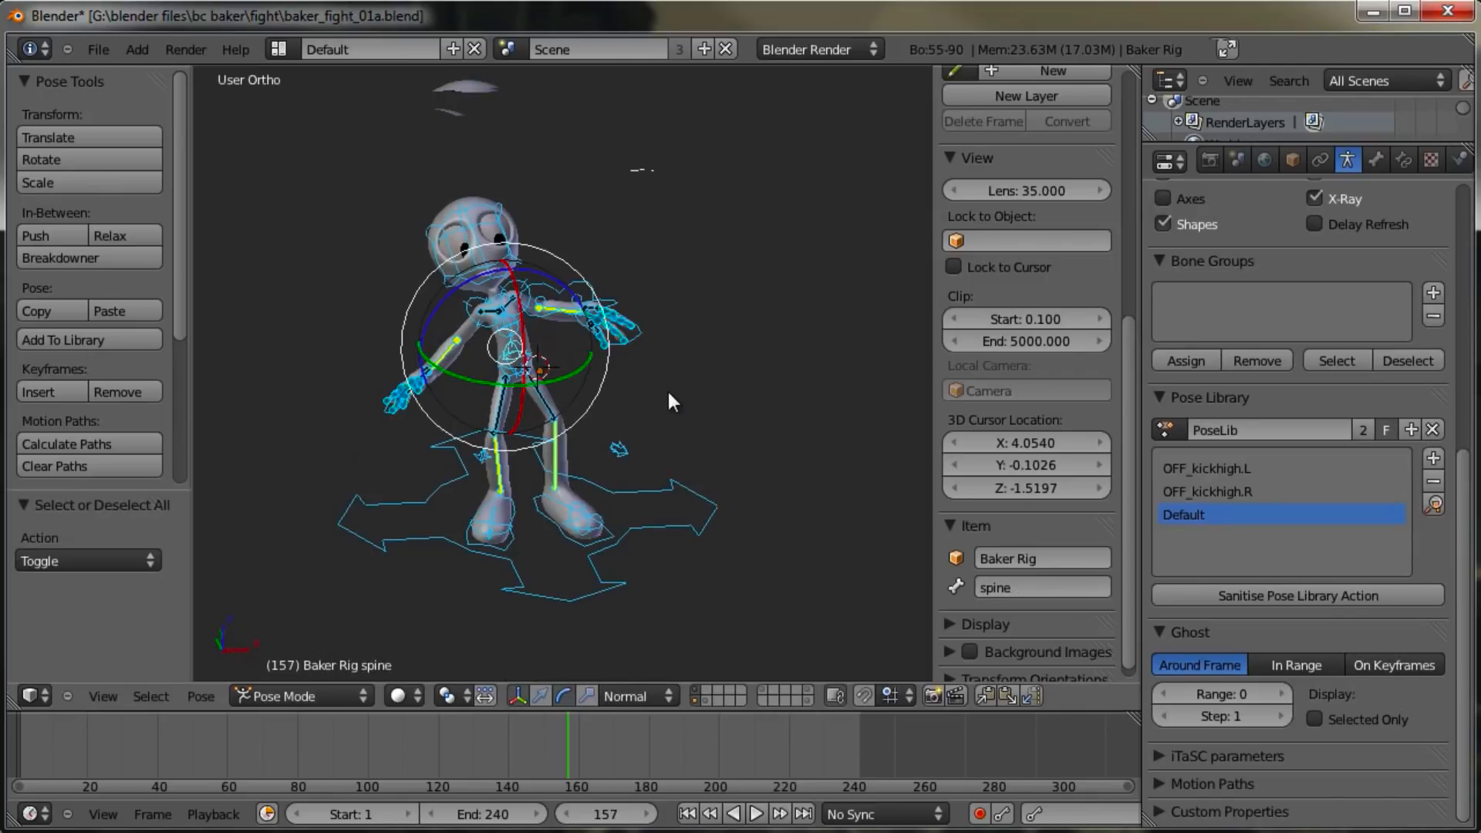
pyautogui.hotkey('shift', 'l')
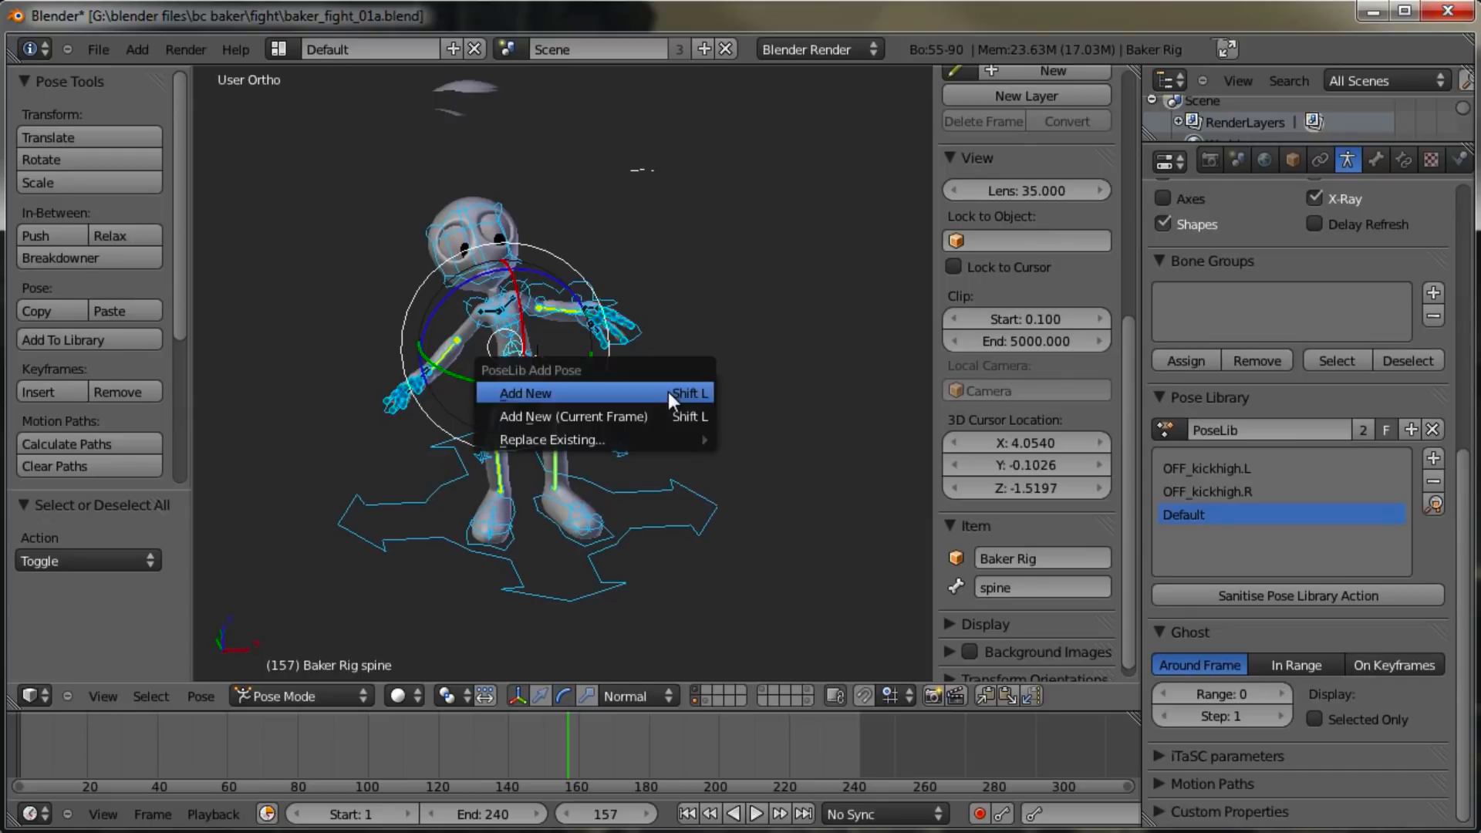
pyautogui.click(668, 391)
pyautogui.click(106, 611)
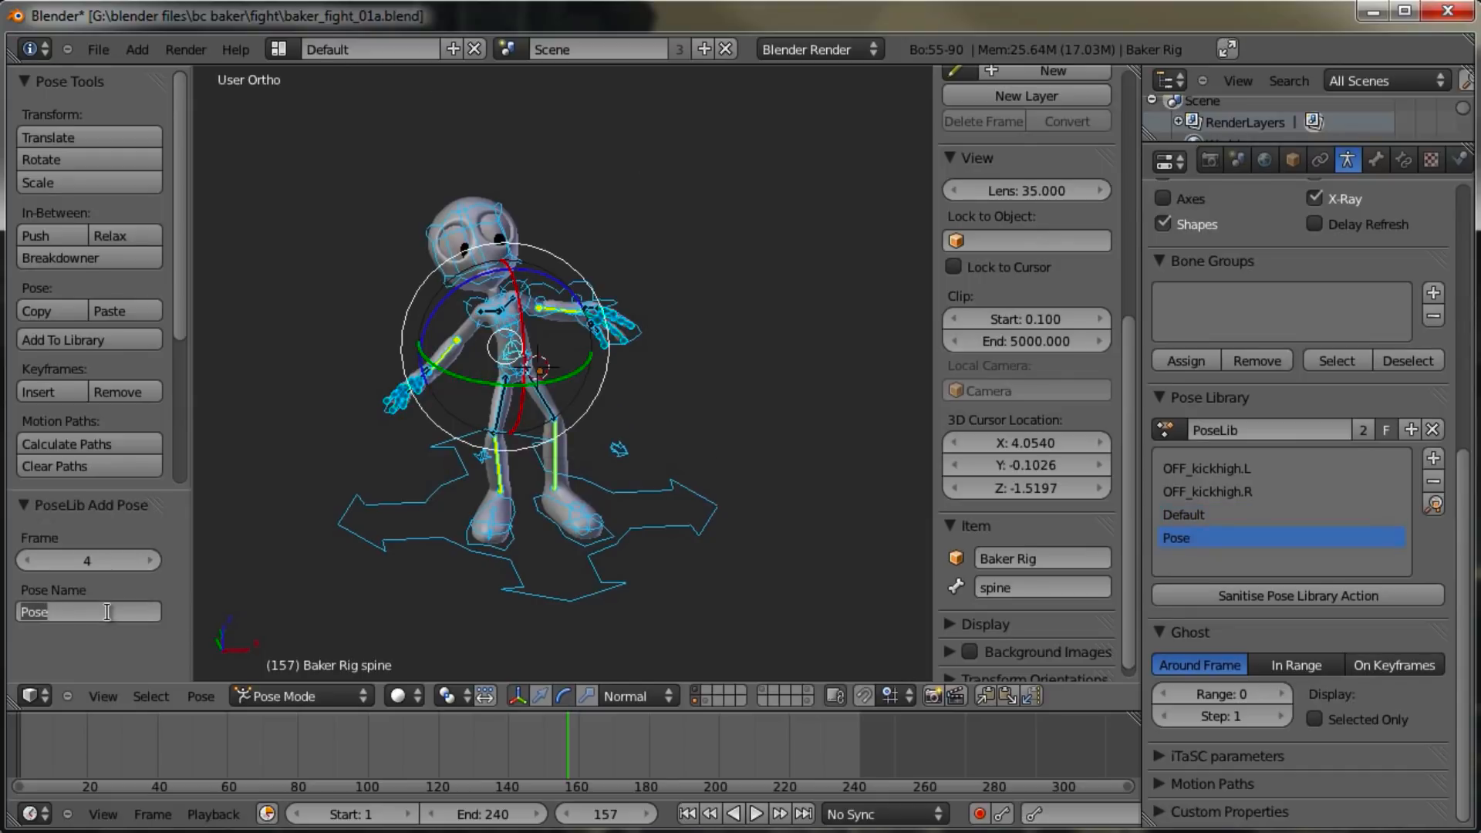
pyautogui.write('DEF_dodgeKick.R')
pyautogui.press('Return')
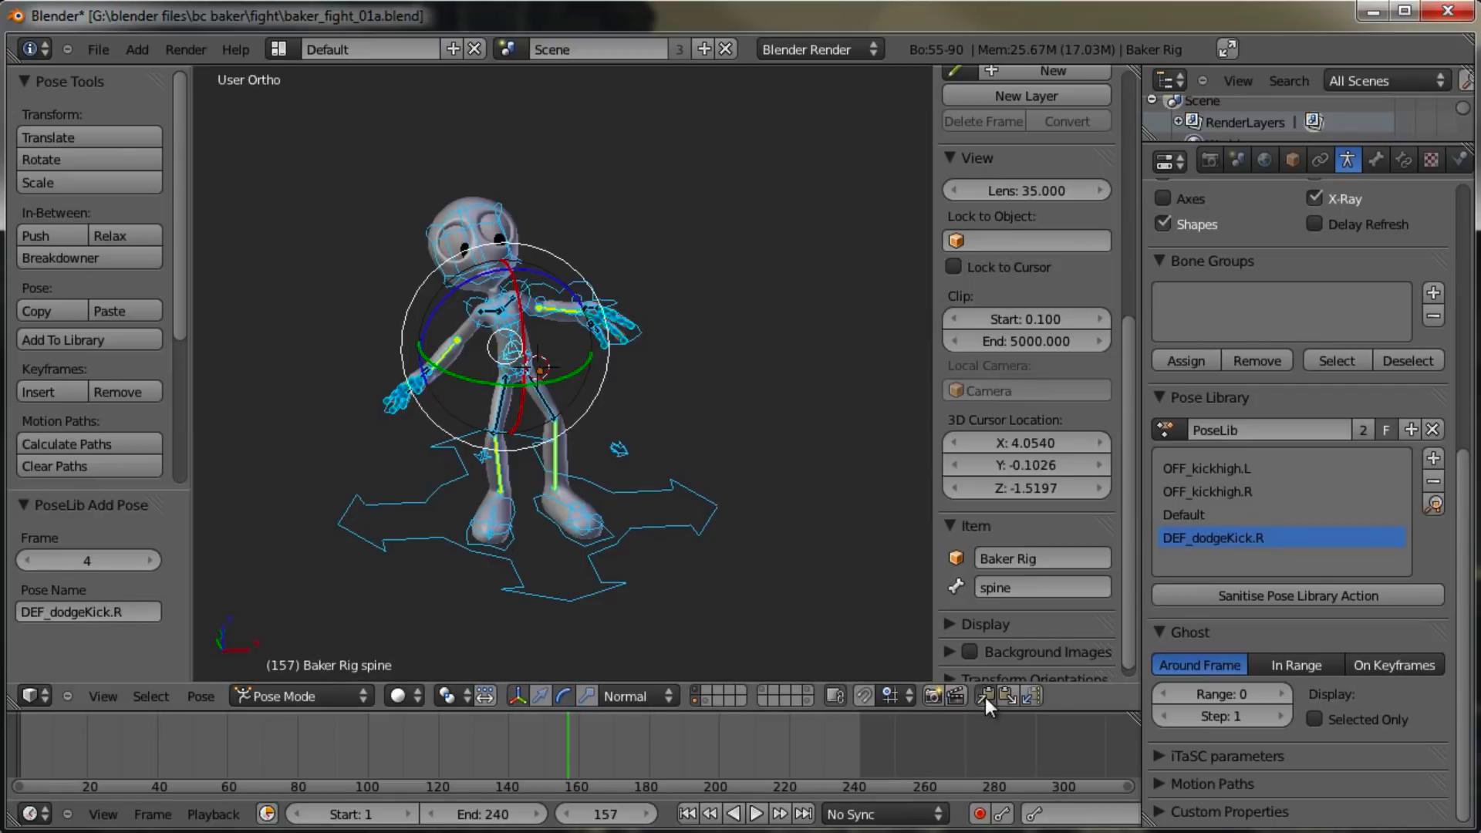
# Step: Paste the dodge pose flipped on the X axis and add it to the pose library as DEF_dodgeKick.L
pyautogui.click(1030, 697)
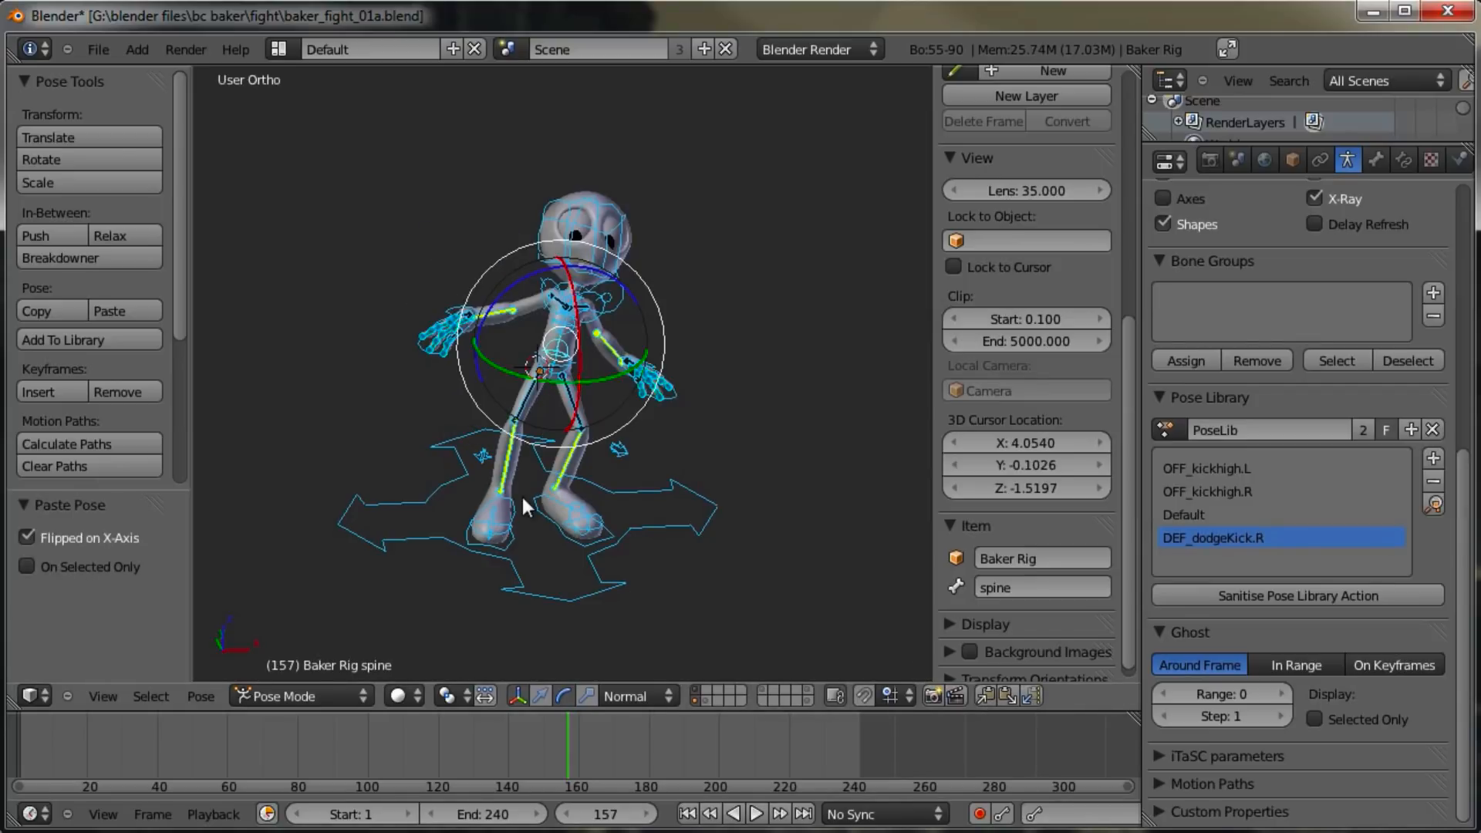
pyautogui.hotkey('shift', 'l')
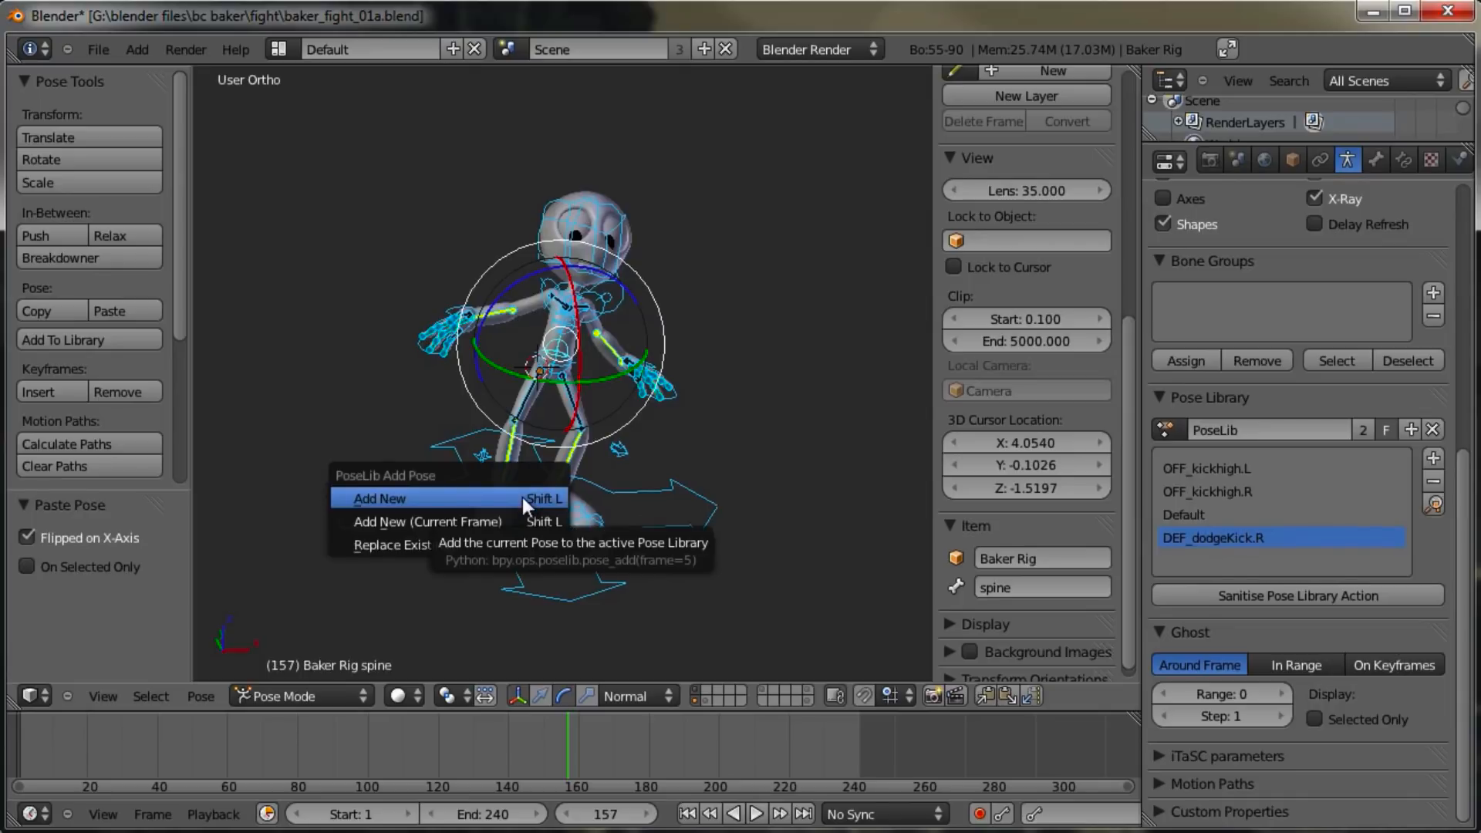
pyautogui.click(521, 496)
pyautogui.click(83, 610)
pyautogui.write('DEF_dodgeKick')
pyautogui.press('Return')
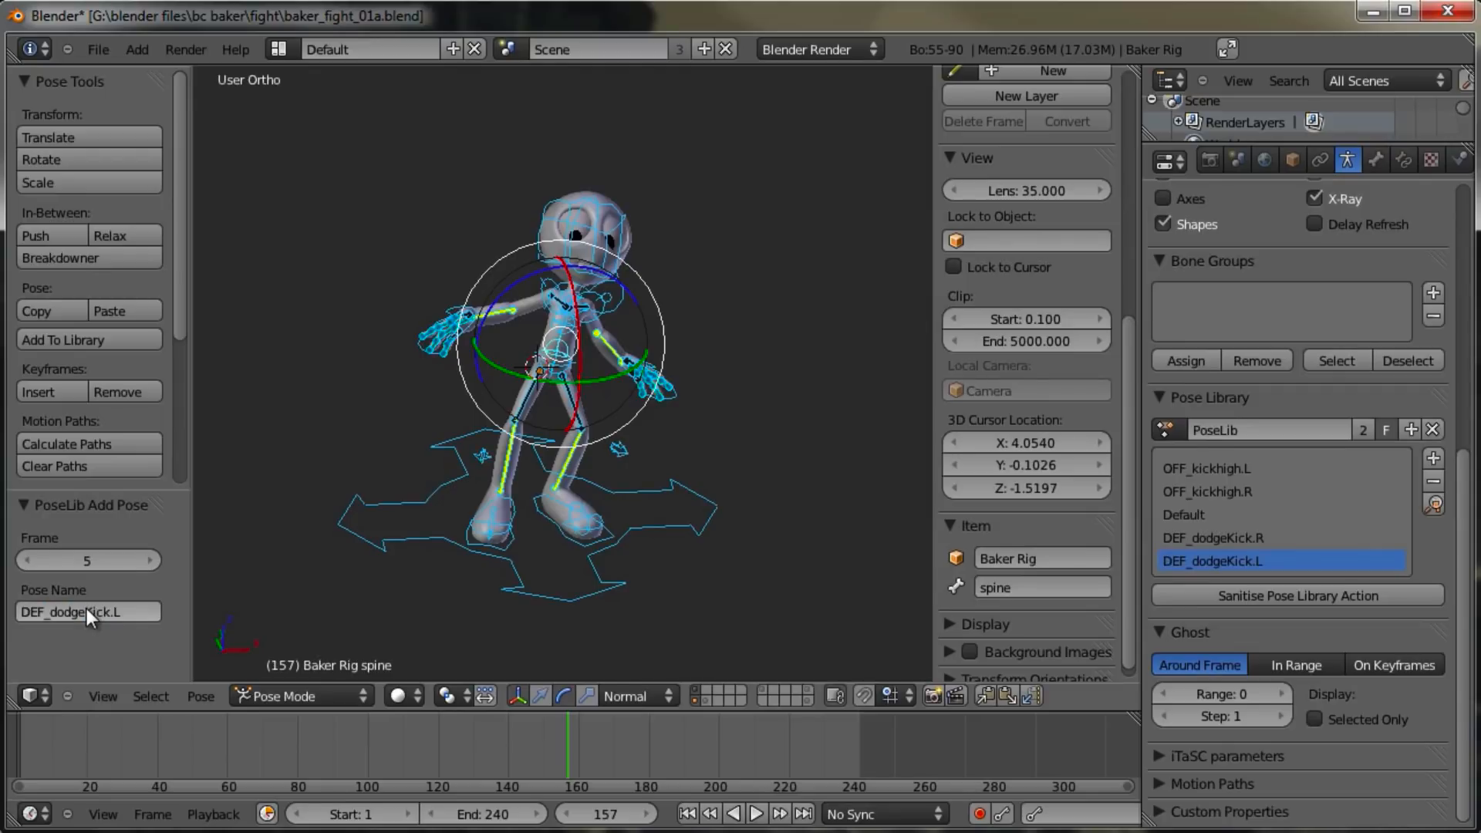
# Step: Browse the pose library with Default as the active pose and apply the Default pose to the rig
pyautogui.press('a')
pyautogui.moveTo(729, 381); pyautogui.dragTo(631, 454, button='middle')
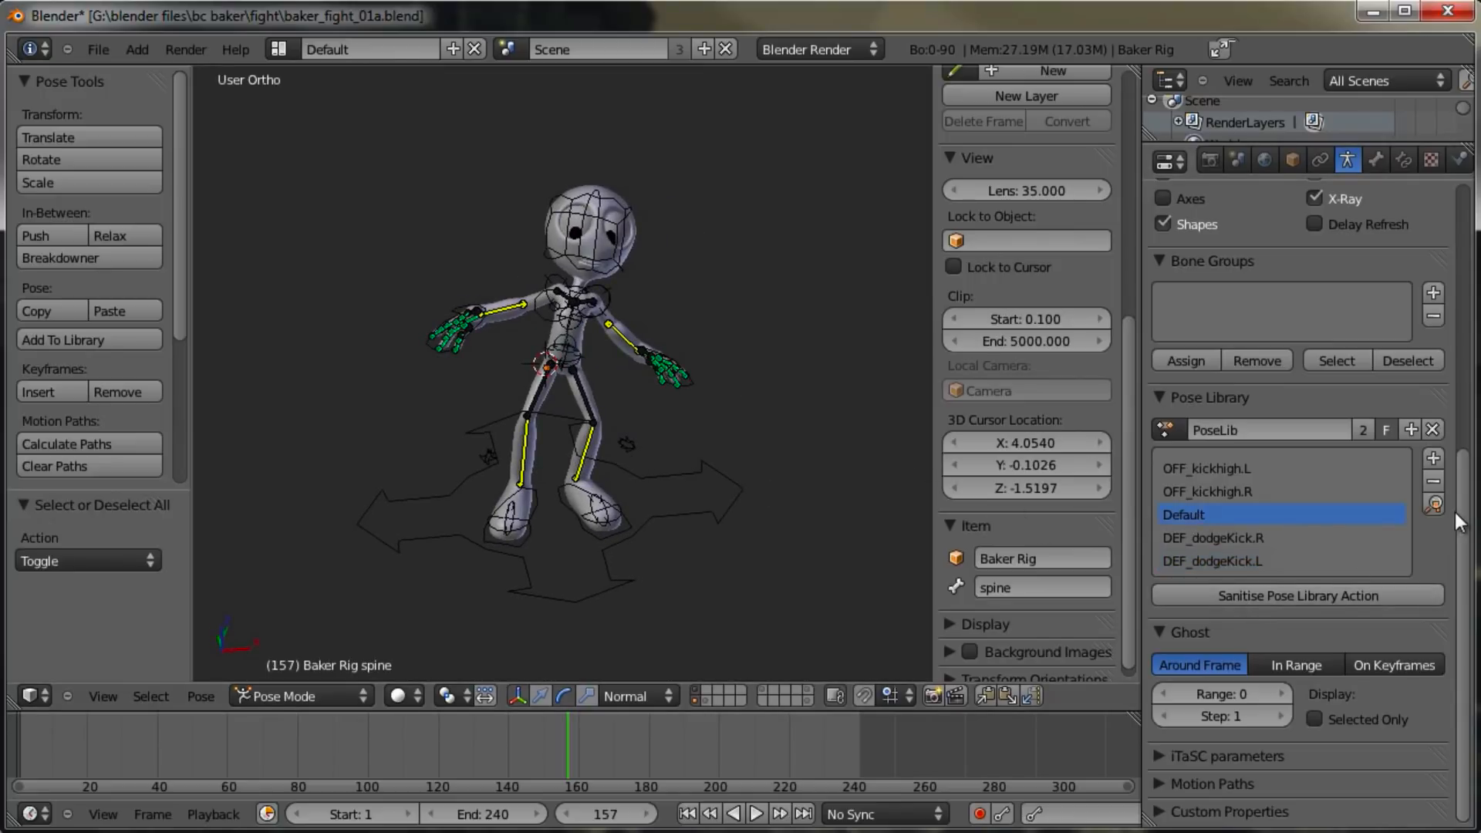
pyautogui.rightClick(1200, 515)
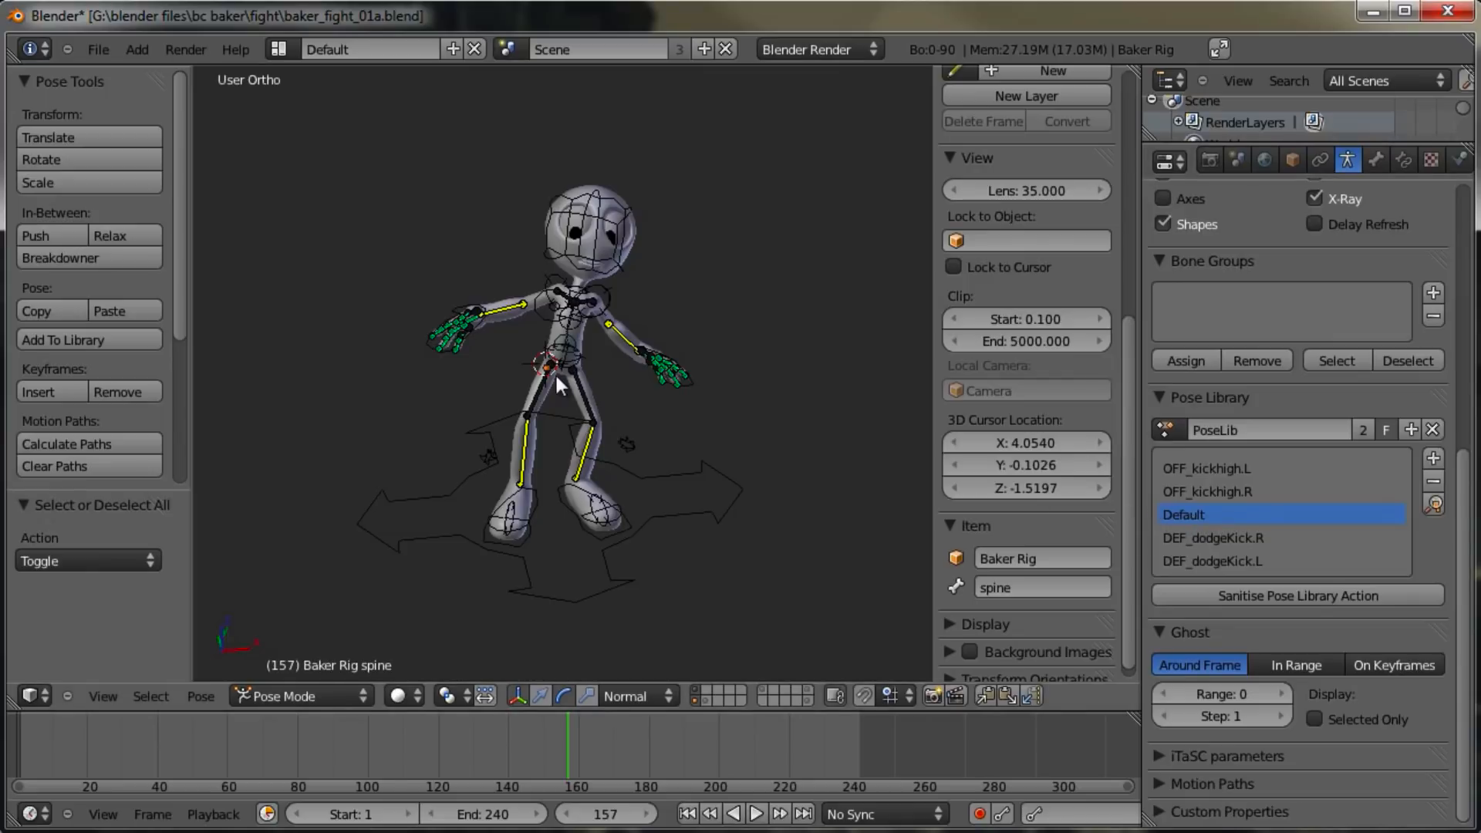
pyautogui.hotkey('ctrl', 'l')
pyautogui.scroll(-1, 553, 372)
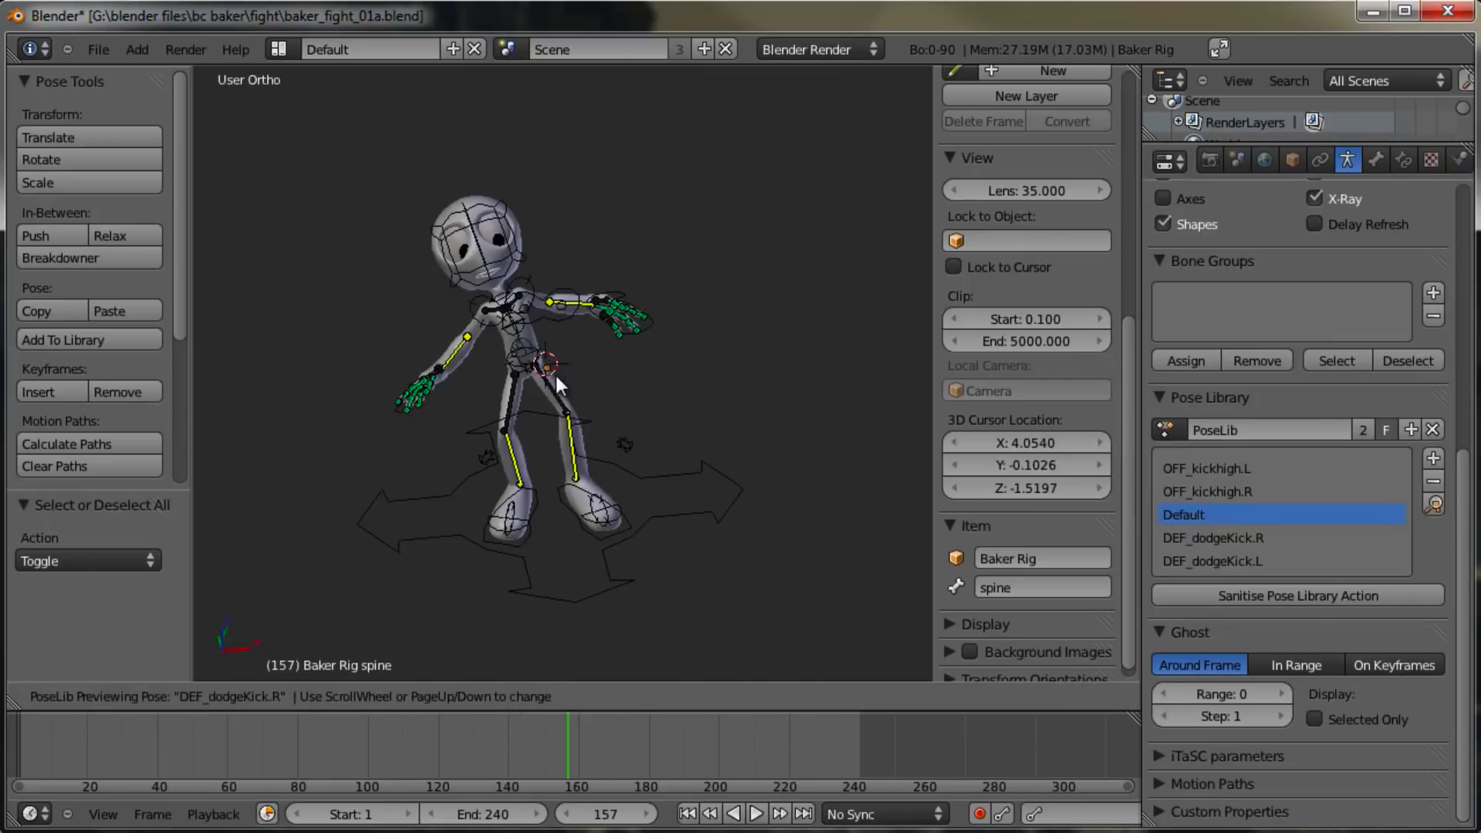
pyautogui.scroll(1, 554, 372)
pyautogui.click(556, 377)
# Step: Examine the rig in its default pose from several angles, focusing on the right hand IK control
pyautogui.moveTo(641, 427); pyautogui.dragTo(544, 429, button='middle')
pyautogui.press('KP_3')
pyautogui.scroll(3, 554, 409)
pyautogui.press('KP_1')
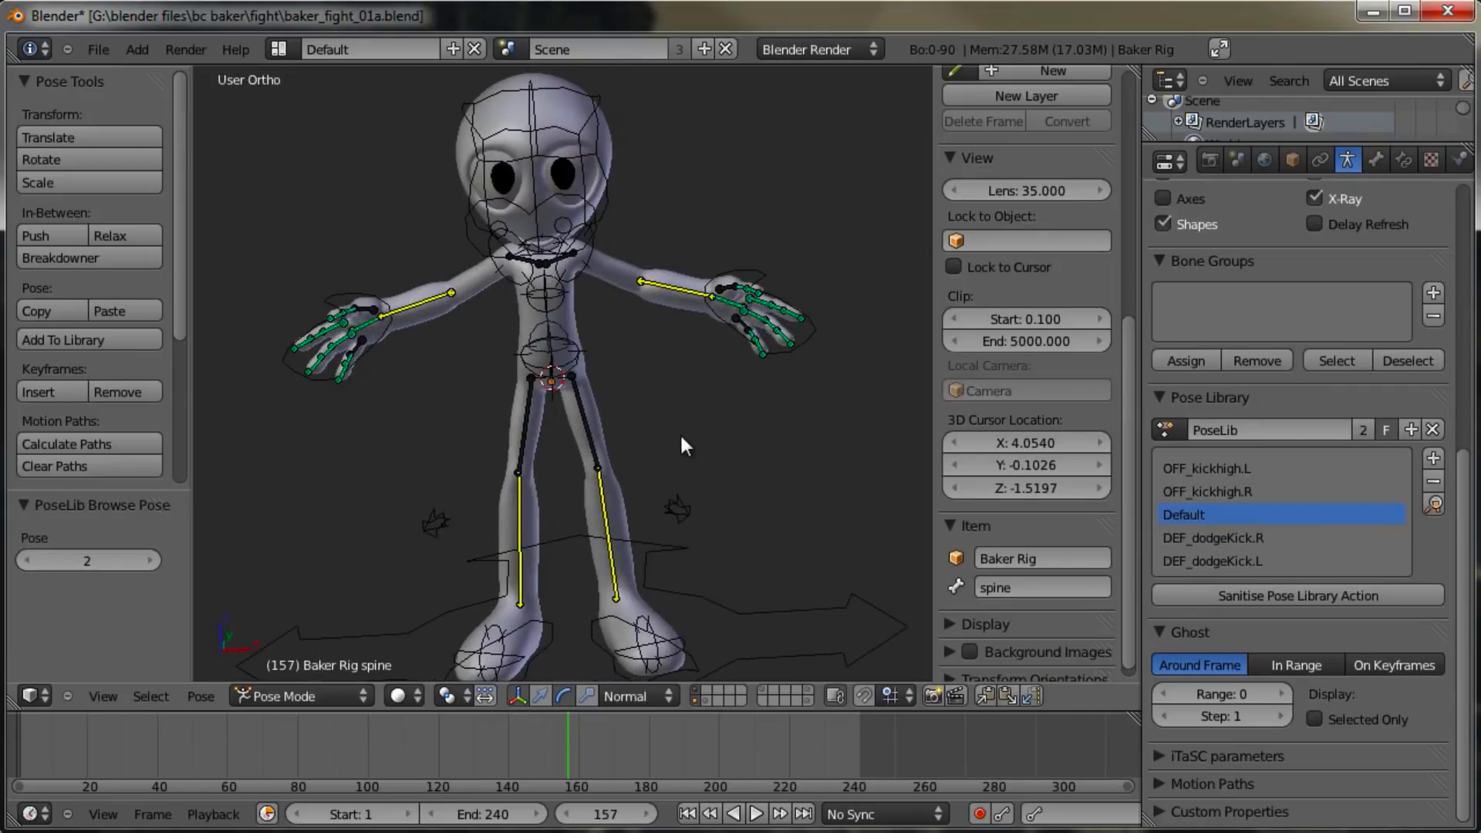
pyautogui.rightClick(387, 363)
pyautogui.moveTo(386, 363); pyautogui.dragTo(500, 460, button='middle')
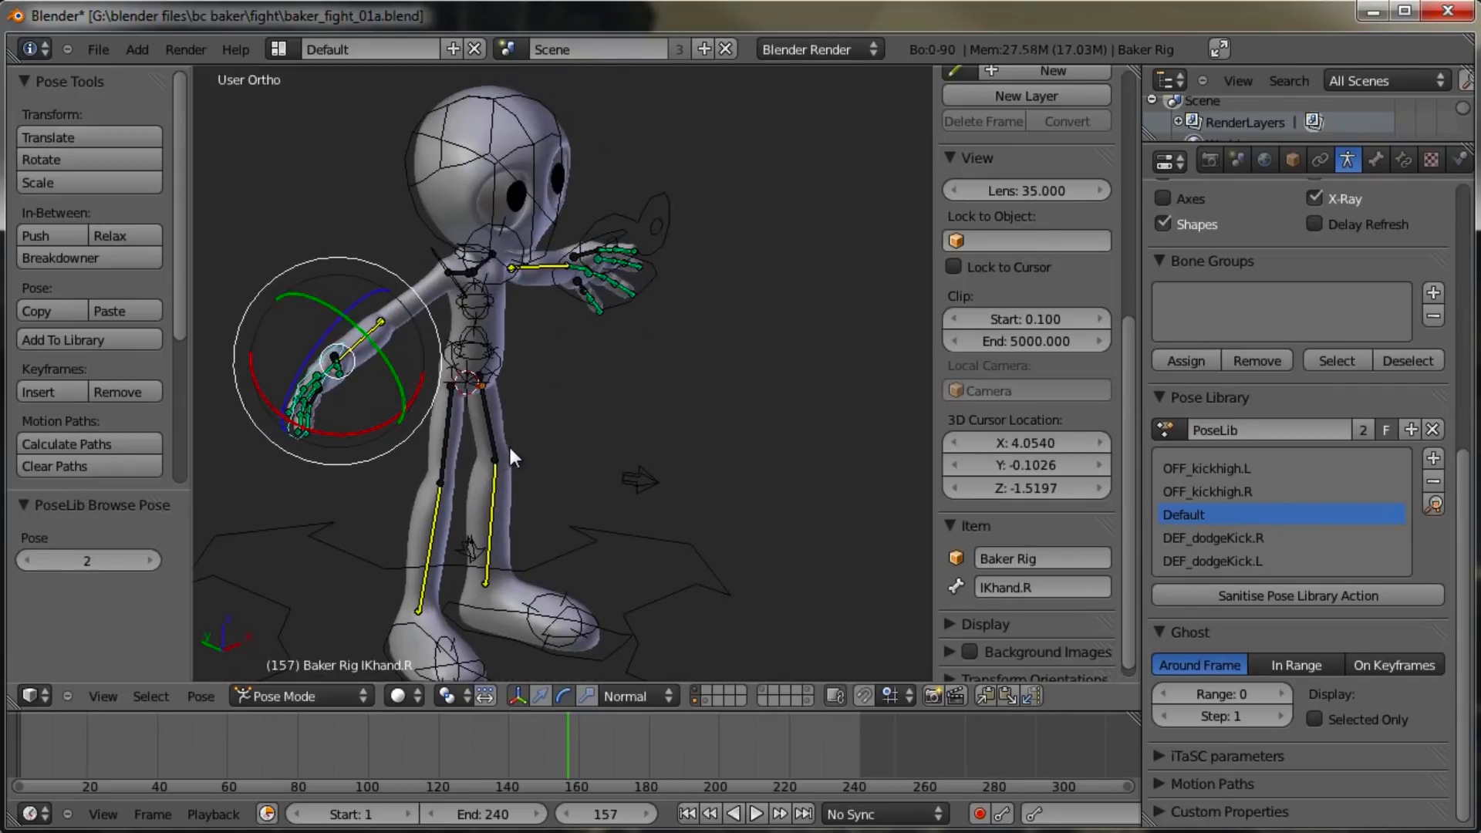
pyautogui.keyDown('shift'); pyautogui.moveTo(424, 378); pyautogui.dragTo(670, 479, button='middle'); pyautogui.keyUp('shift')
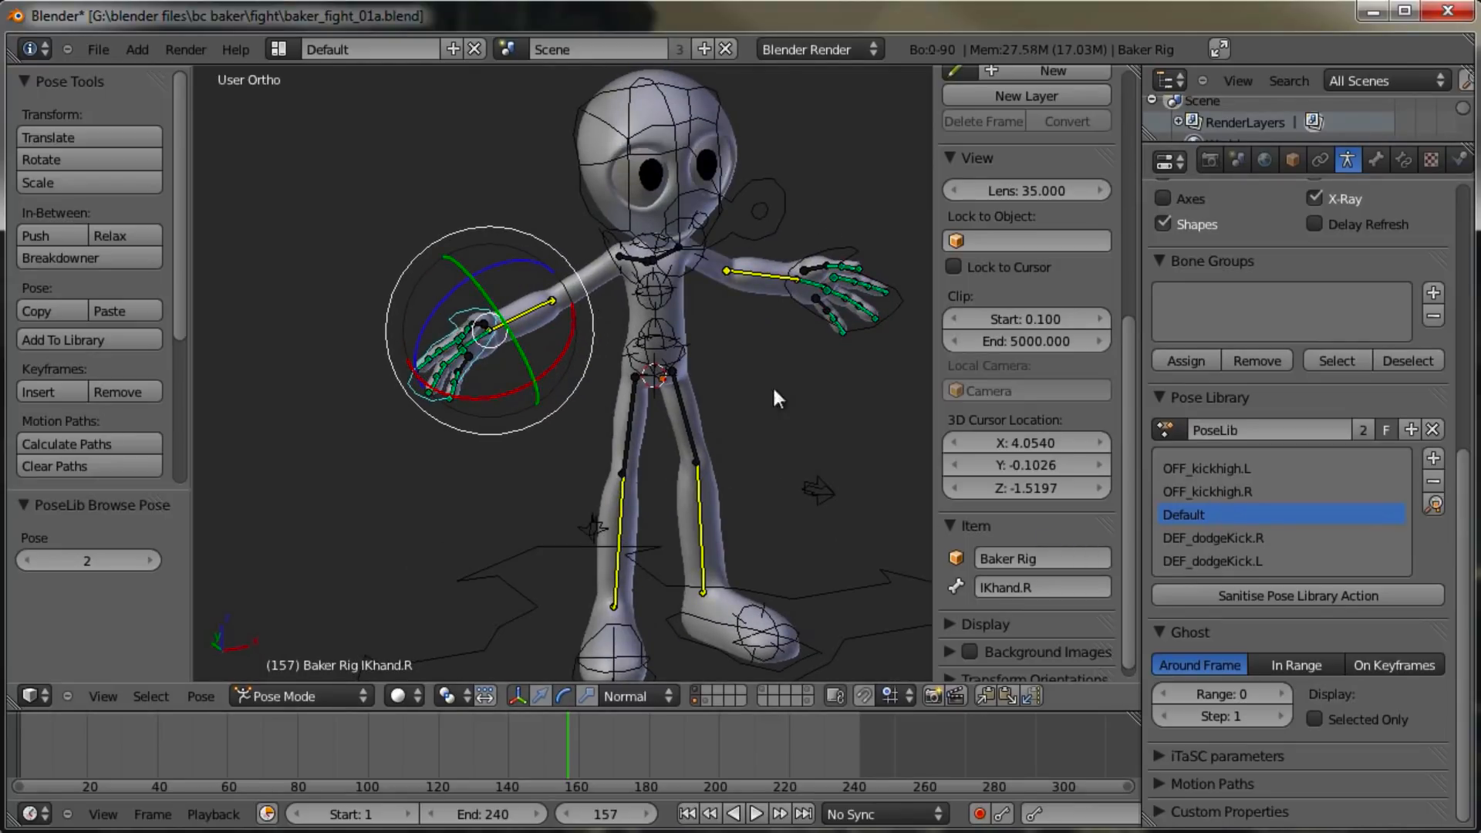
# Step: Select all bones and reapply the Default pose from the pose library
pyautogui.press('a')
pyautogui.press('a')
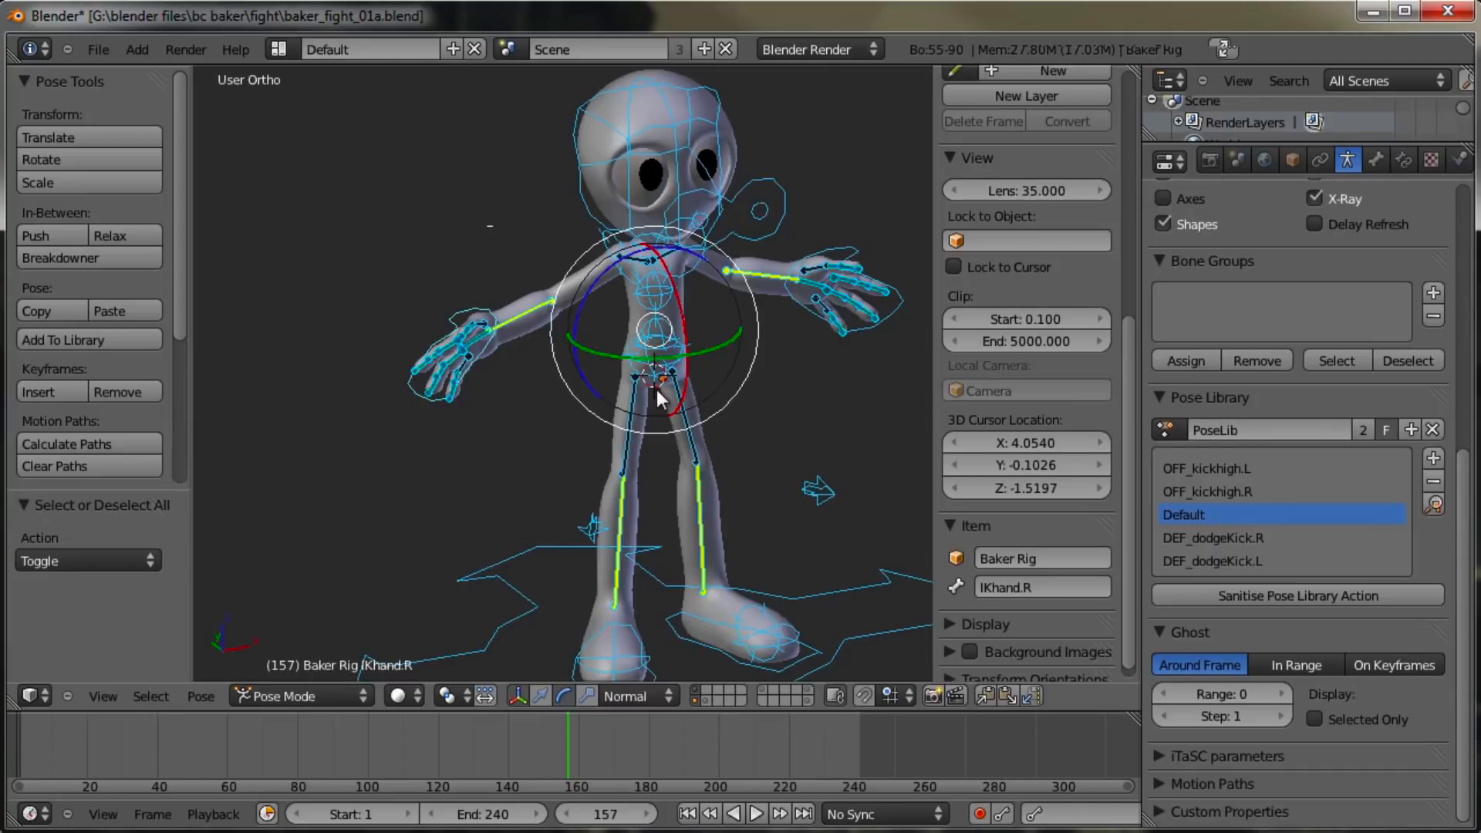
pyautogui.hotkey('ctrl', 'l')
pyautogui.scroll(1, 655, 390)
pyautogui.scroll(-1, 655, 385)
pyautogui.write('a')
pyautogui.press('Return')
# Step: Select the forearm, hand and finger bones of both arms in front view
pyautogui.press('KP_1')
pyautogui.press('a')
pyautogui.moveTo(522, 304); pyautogui.dragTo(393, 409)
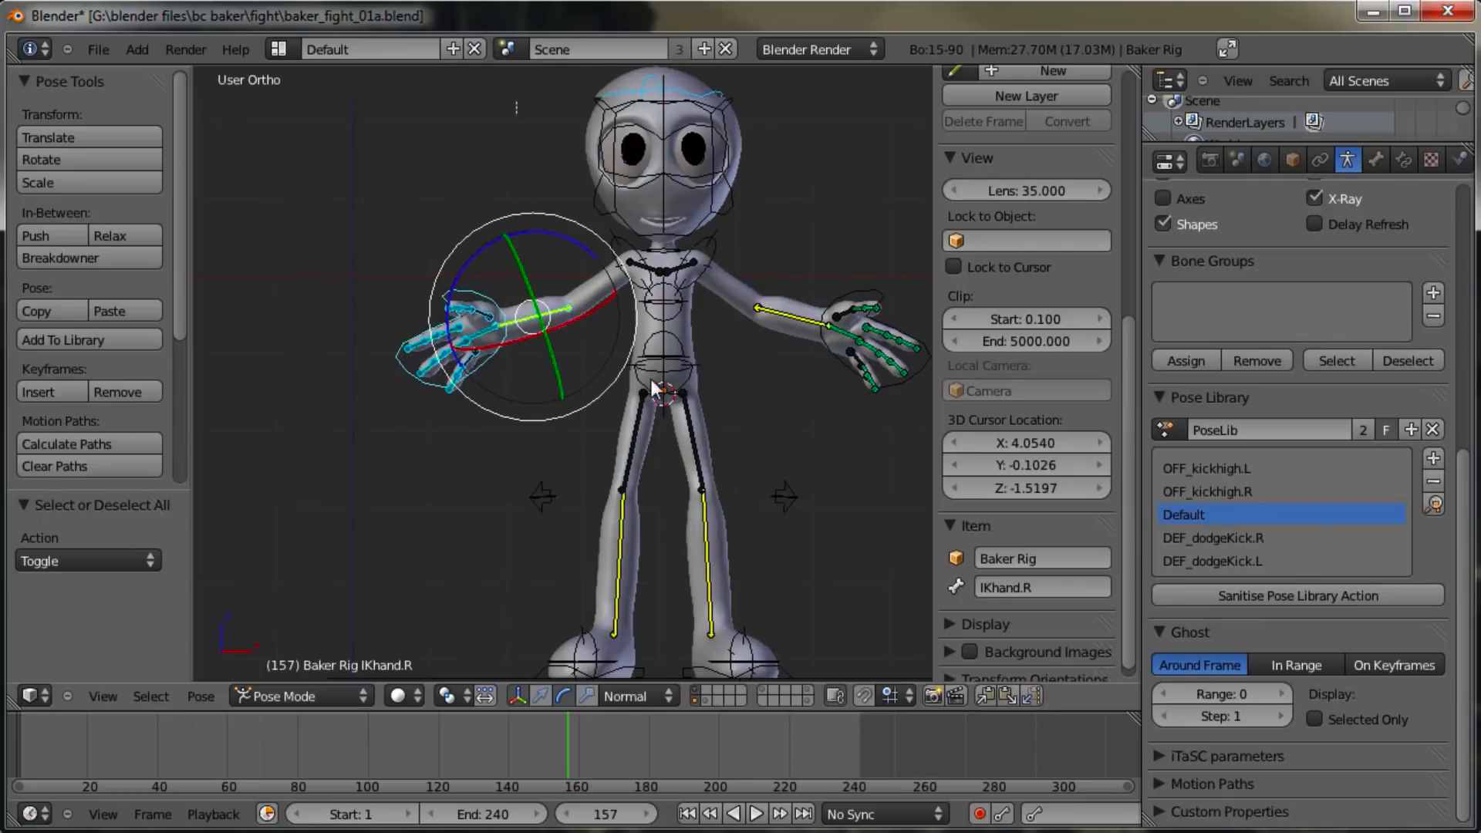
pyautogui.press('KP_1')
pyautogui.press('b')
pyautogui.moveTo(734, 364); pyautogui.dragTo(655, 401)
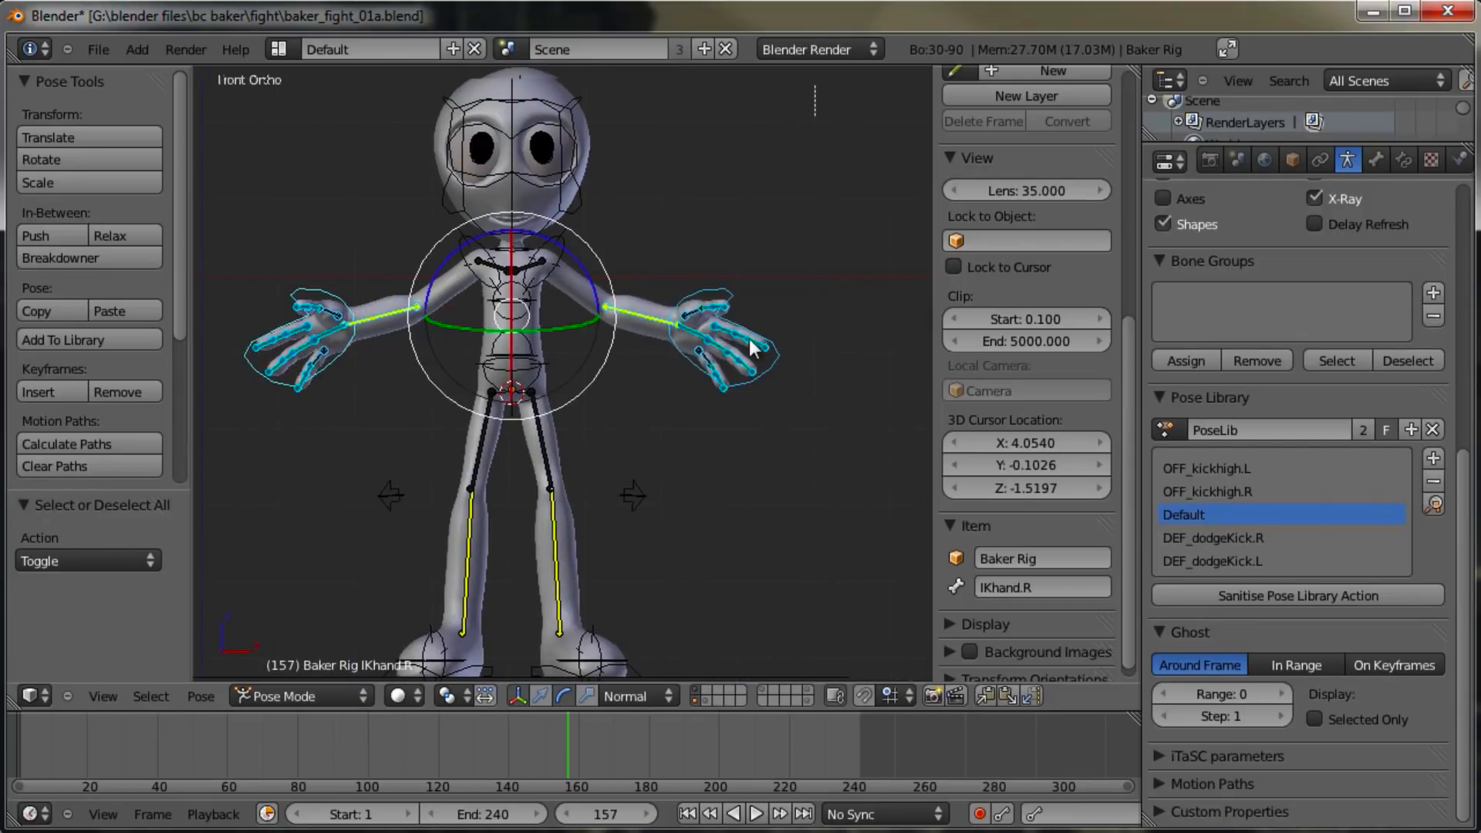
# Step: Browse the pose library for the selected arm and hand bones and apply OFF_kickhigh.R to them
pyautogui.hotkey('ctrl', 'l')
pyautogui.scroll(1, 748, 339)
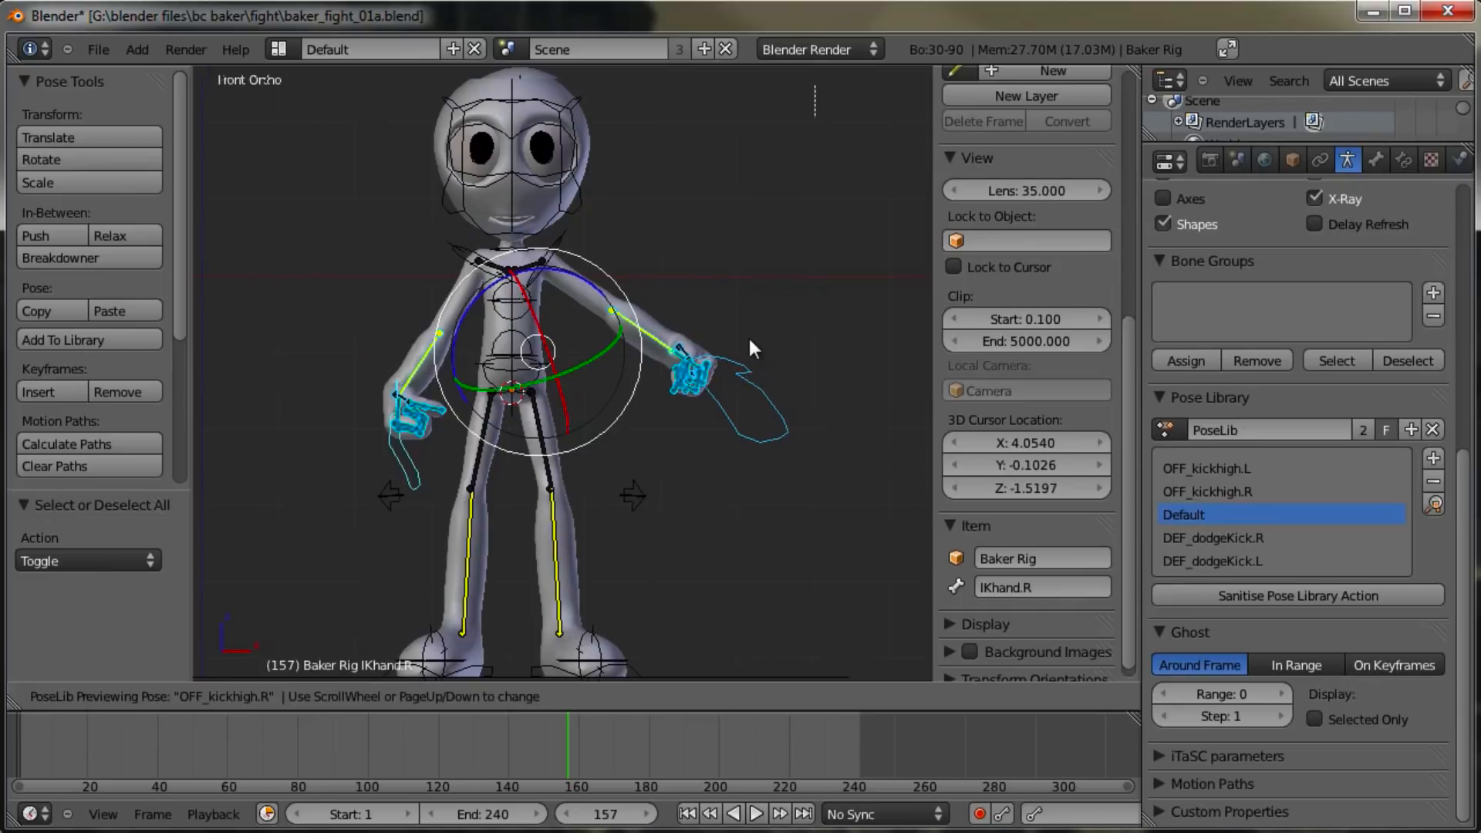
pyautogui.scroll(-4, 748, 347)
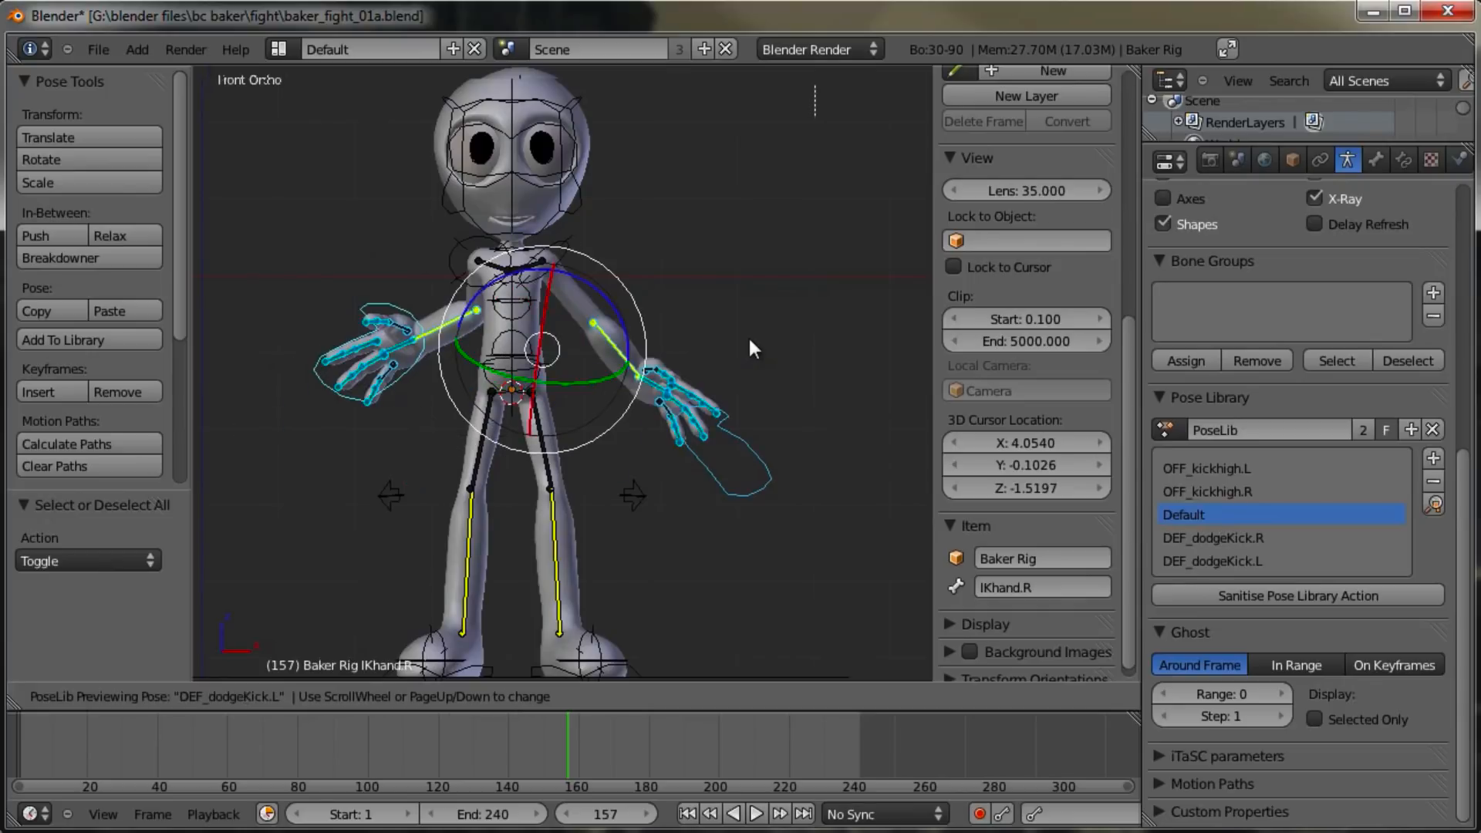
pyautogui.scroll(-1, 750, 341)
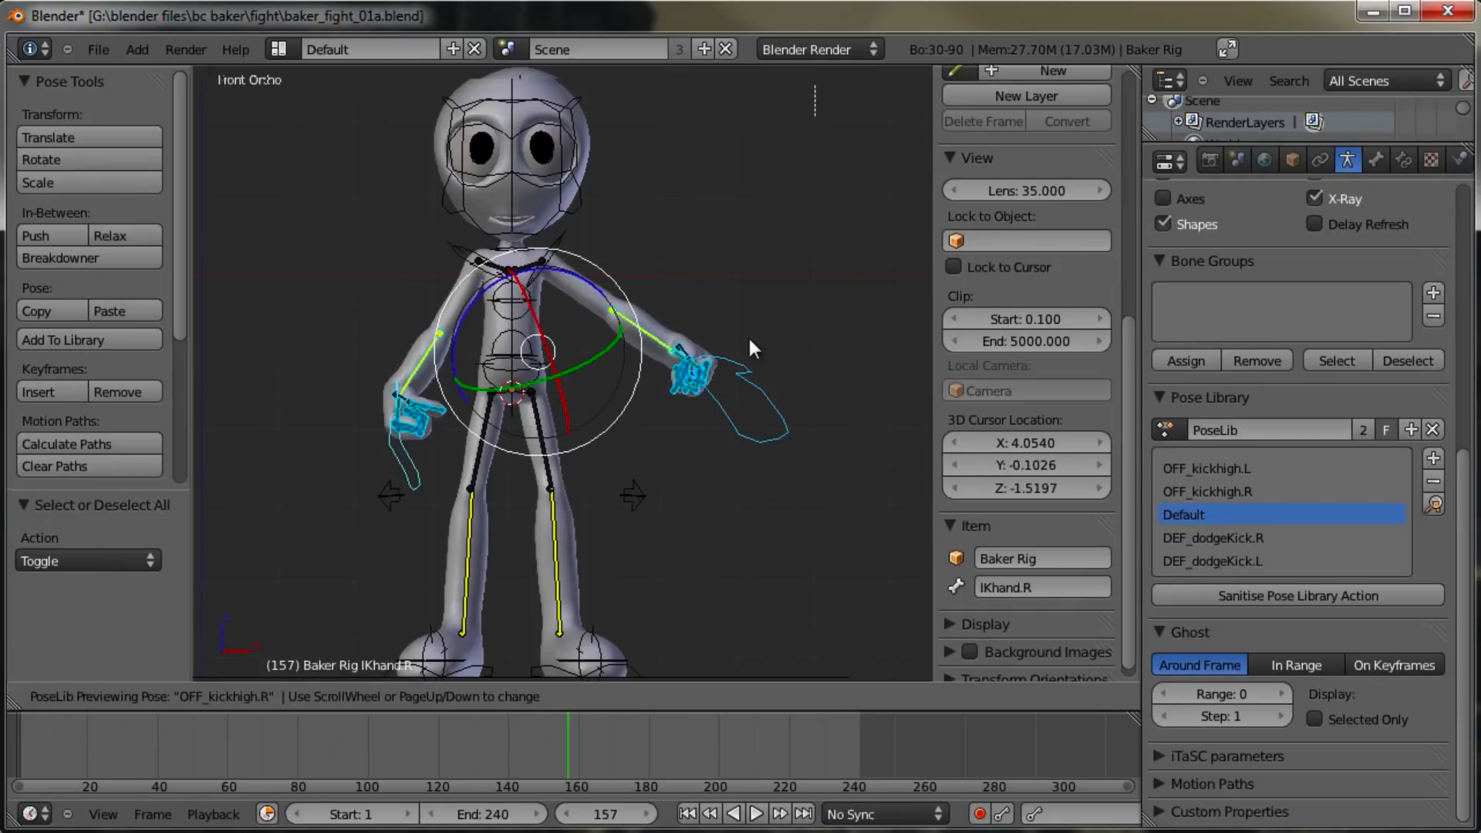
pyautogui.click(748, 338)
# Step: Move the right hand IK control by about X -0.243, Y 0.041, Z 0.512 and rotate it about 11 degrees
pyautogui.moveTo(406, 420); pyautogui.dragTo(423, 437, button='middle')
pyautogui.rightClick(420, 478)
pyautogui.press('g')
pyautogui.click(348, 399)
pyautogui.moveTo(348, 399); pyautogui.dragTo(624, 392, button='middle')
pyautogui.press('r')
pyautogui.press('r')
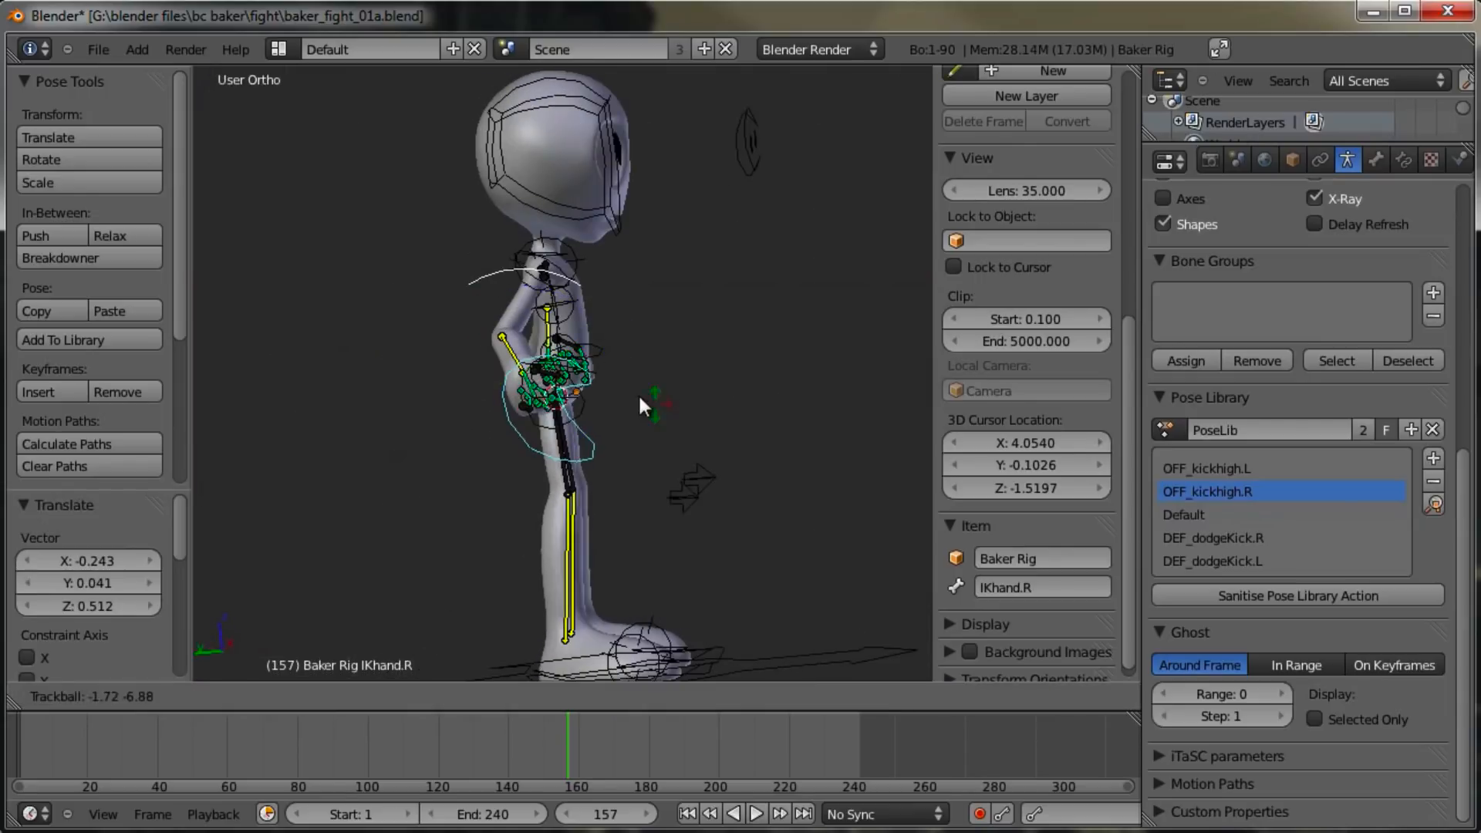
pyautogui.click(578, 375)
# Step: Bring the left hand IK control back and up beside the hip and rotate it about 7.4 degrees
pyautogui.moveTo(742, 483); pyautogui.dragTo(775, 423, button='middle')
pyautogui.press('KP_3')
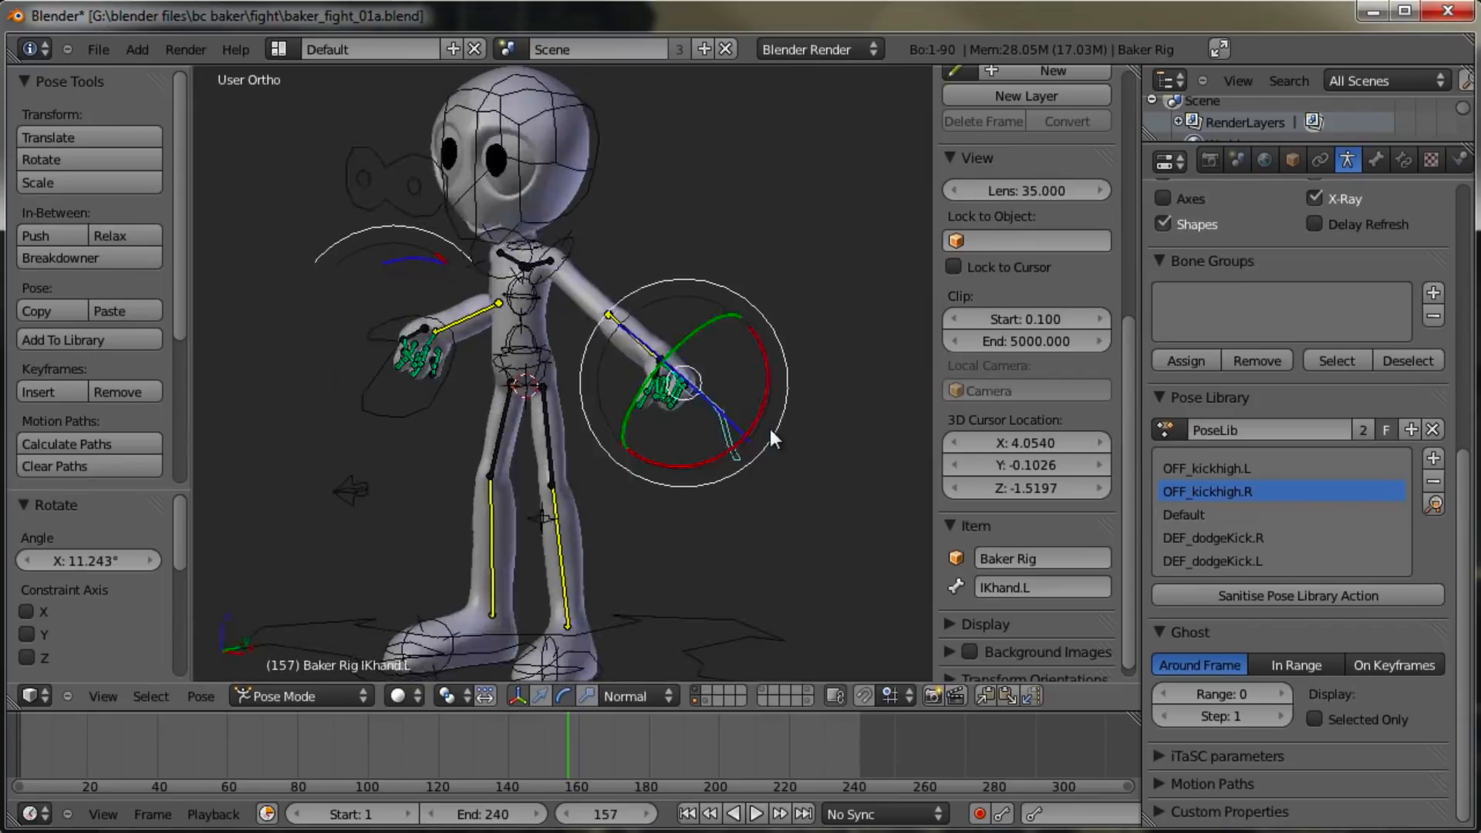
pyautogui.press('g')
pyautogui.click(738, 412)
pyautogui.press('KP_1')
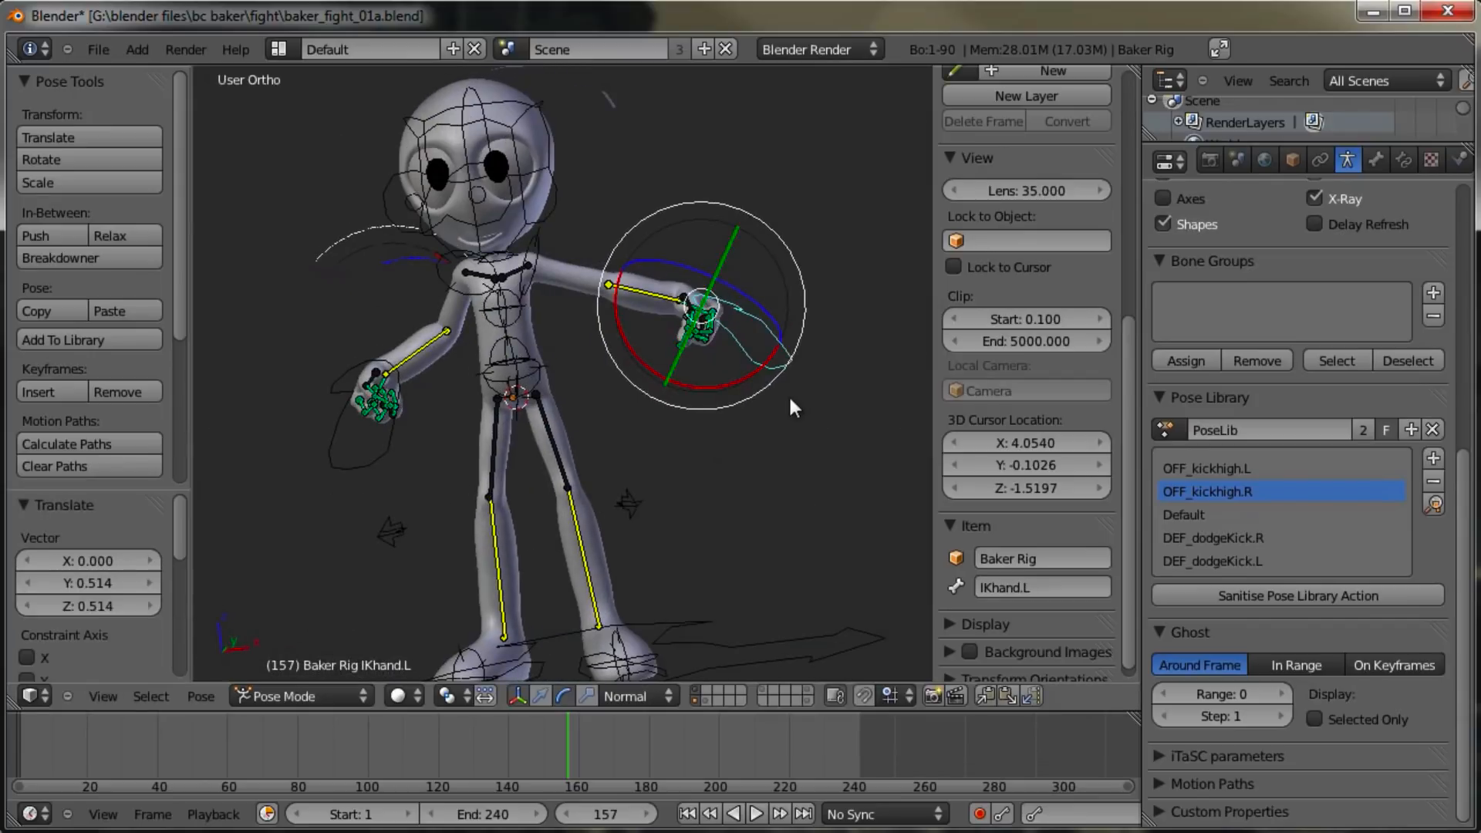
pyautogui.press('r')
pyautogui.press('r')
pyautogui.click(697, 457)
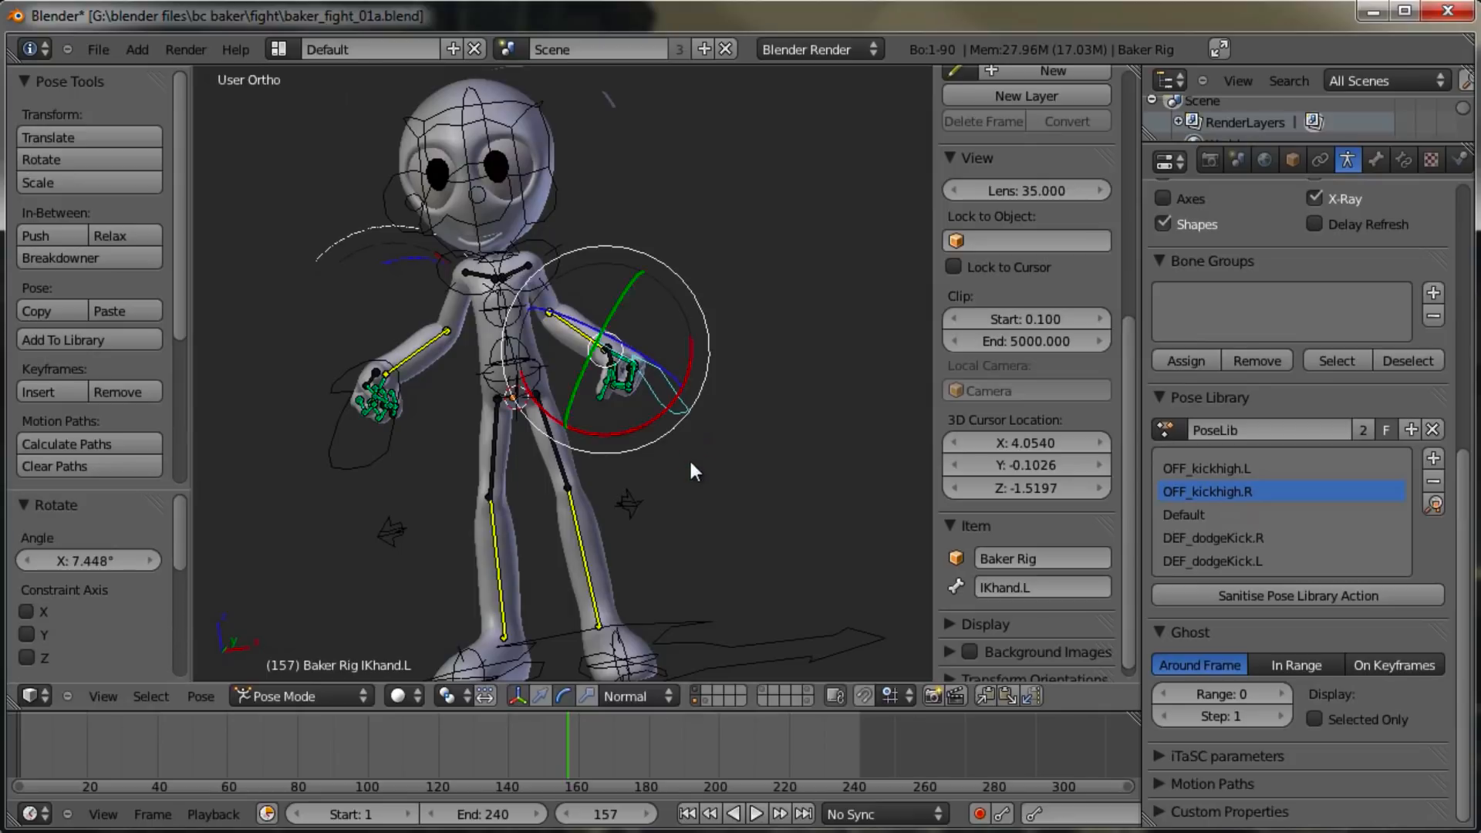
# Step: Shift the hips control in side view by about -0.332 in Y and -0.087 in Z
pyautogui.rightClick(507, 355)
pyautogui.press('KP_3')
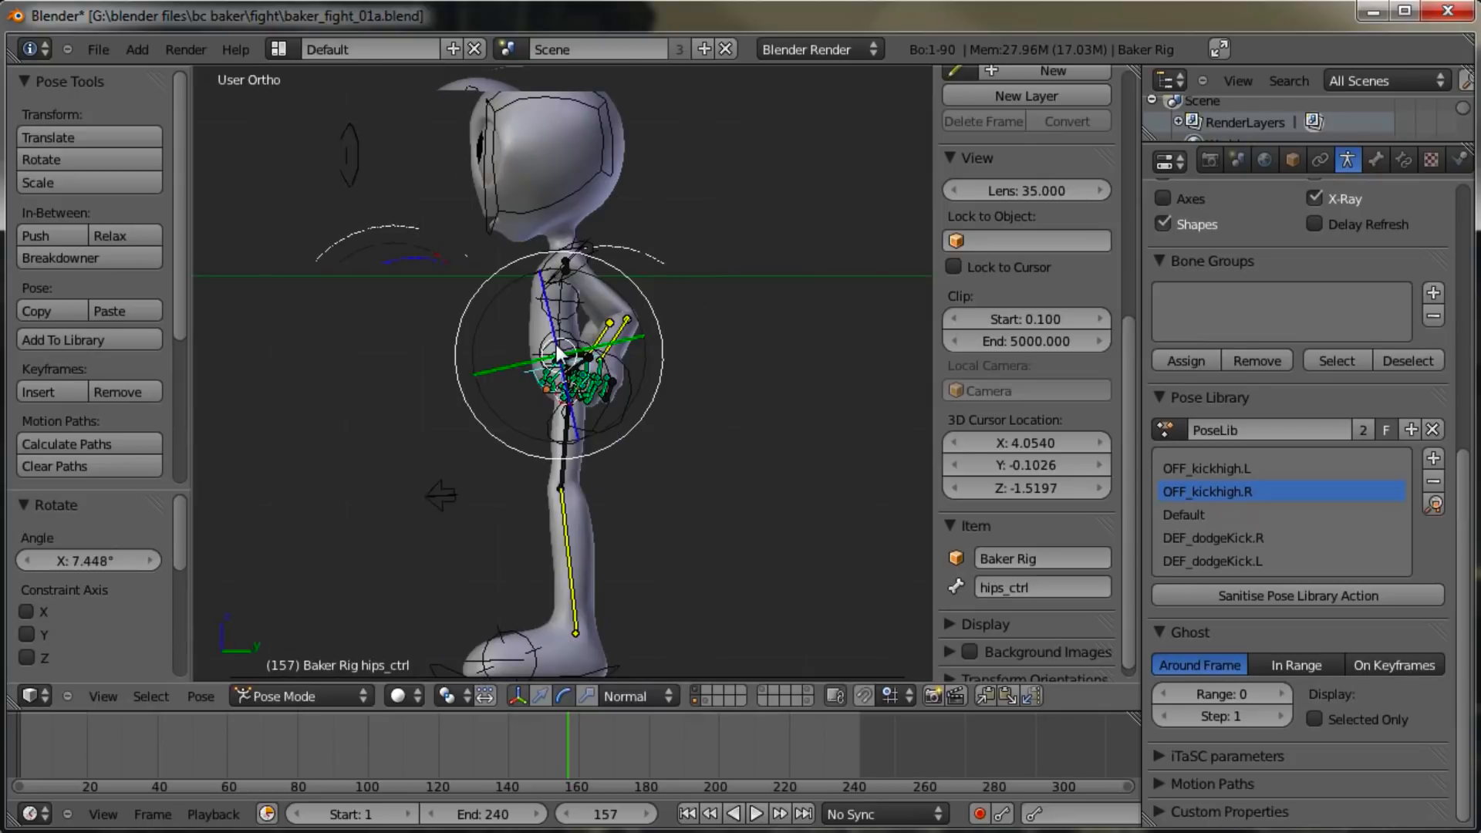
pyautogui.scroll(4, 640, 332)
pyautogui.press('g')
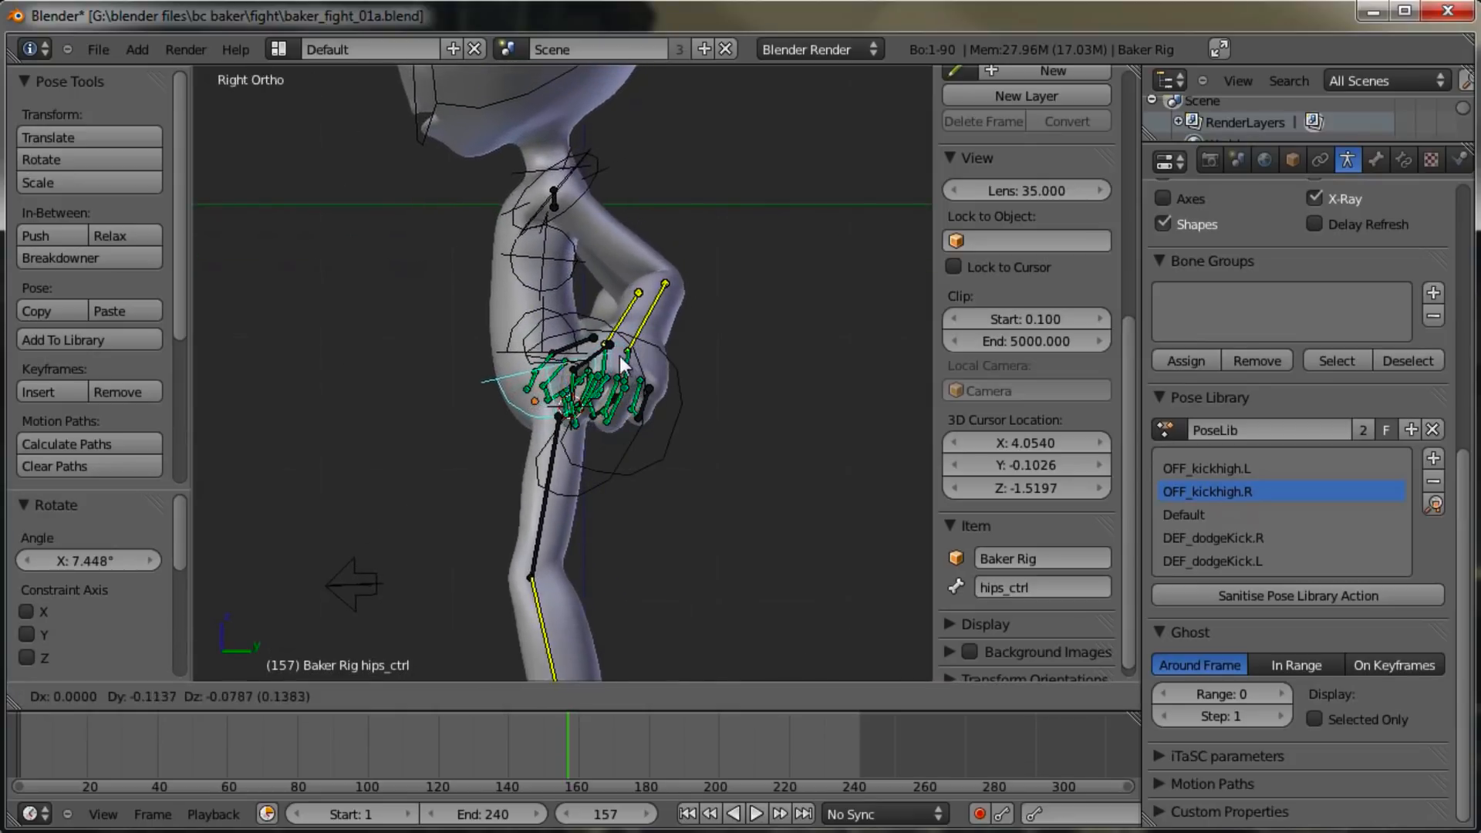
pyautogui.click(596, 354)
# Step: Rotate the spine about 6.9 degrees and the chest about 12.6 degrees to turn the torso into the punch
pyautogui.rightClick(503, 317)
pyautogui.rightClick(480, 344)
pyautogui.press('r')
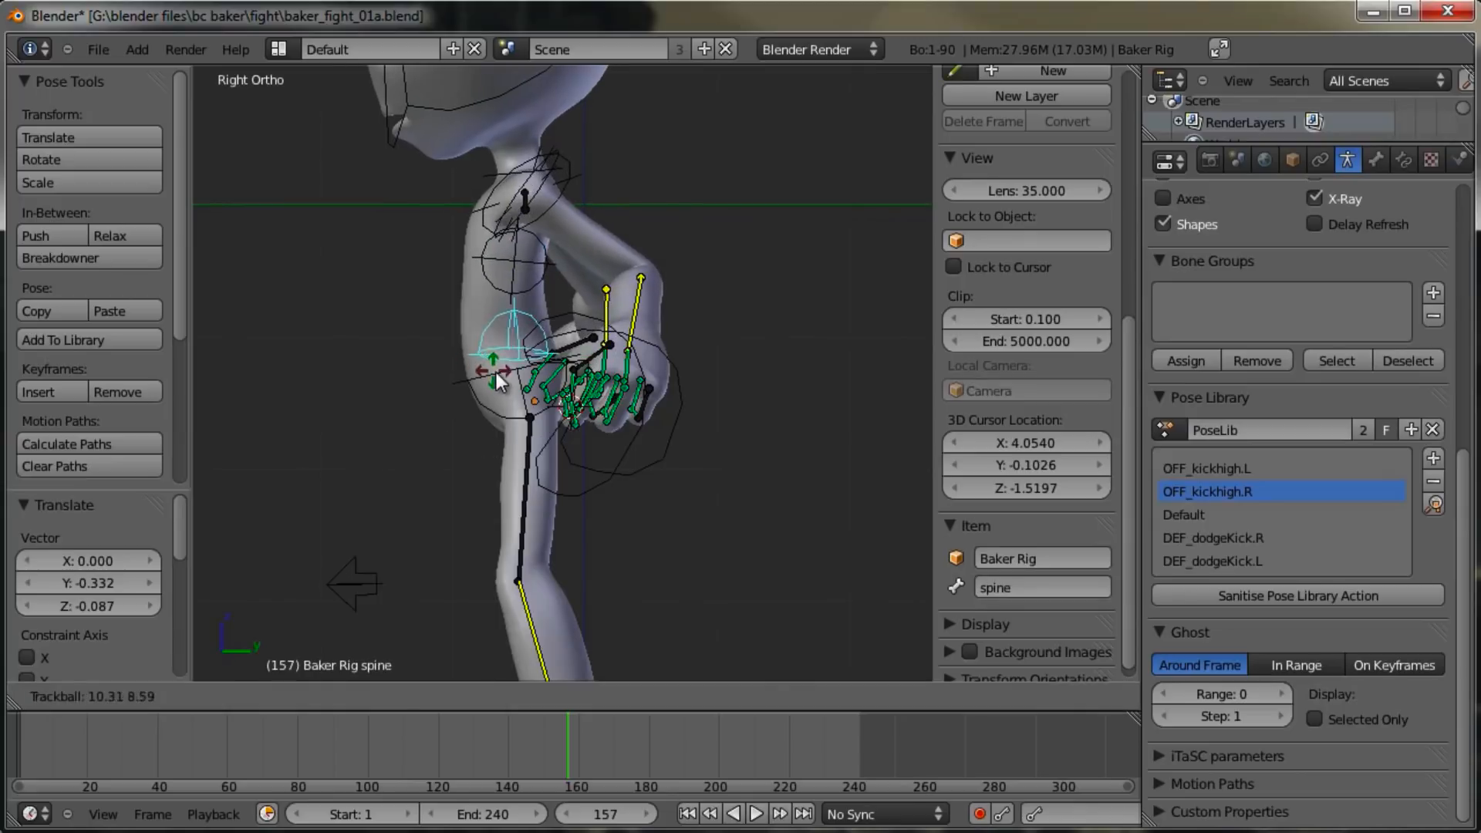
pyautogui.click(506, 367)
pyautogui.rightClick(526, 257)
pyautogui.press('r')
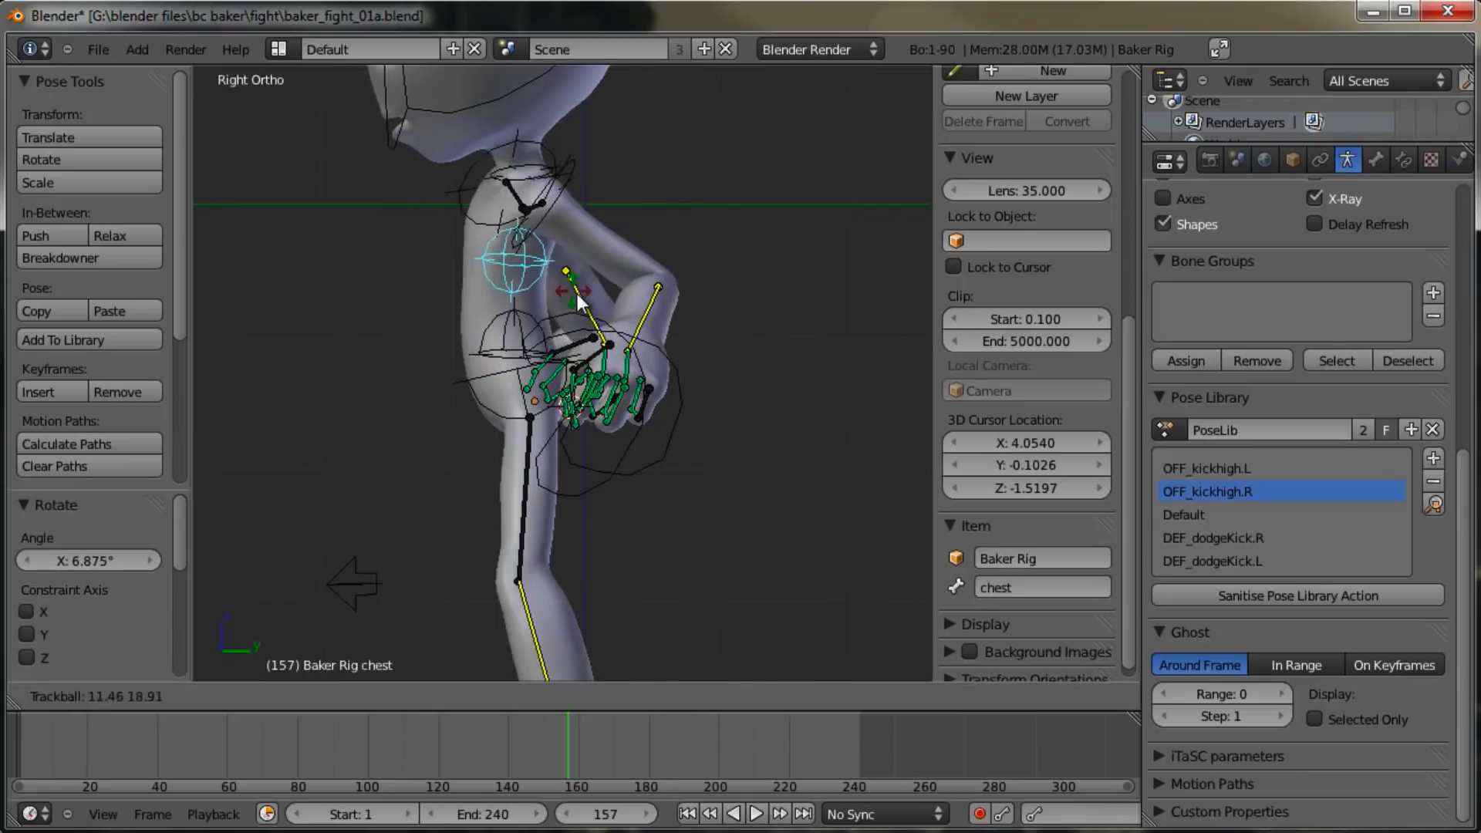
pyautogui.click(594, 293)
# Step: Extend the right hand IK control forward about -2.581 in Y and 0.761 in Z, then shift it inward in top view
pyautogui.rightClick(598, 330)
pyautogui.press('g')
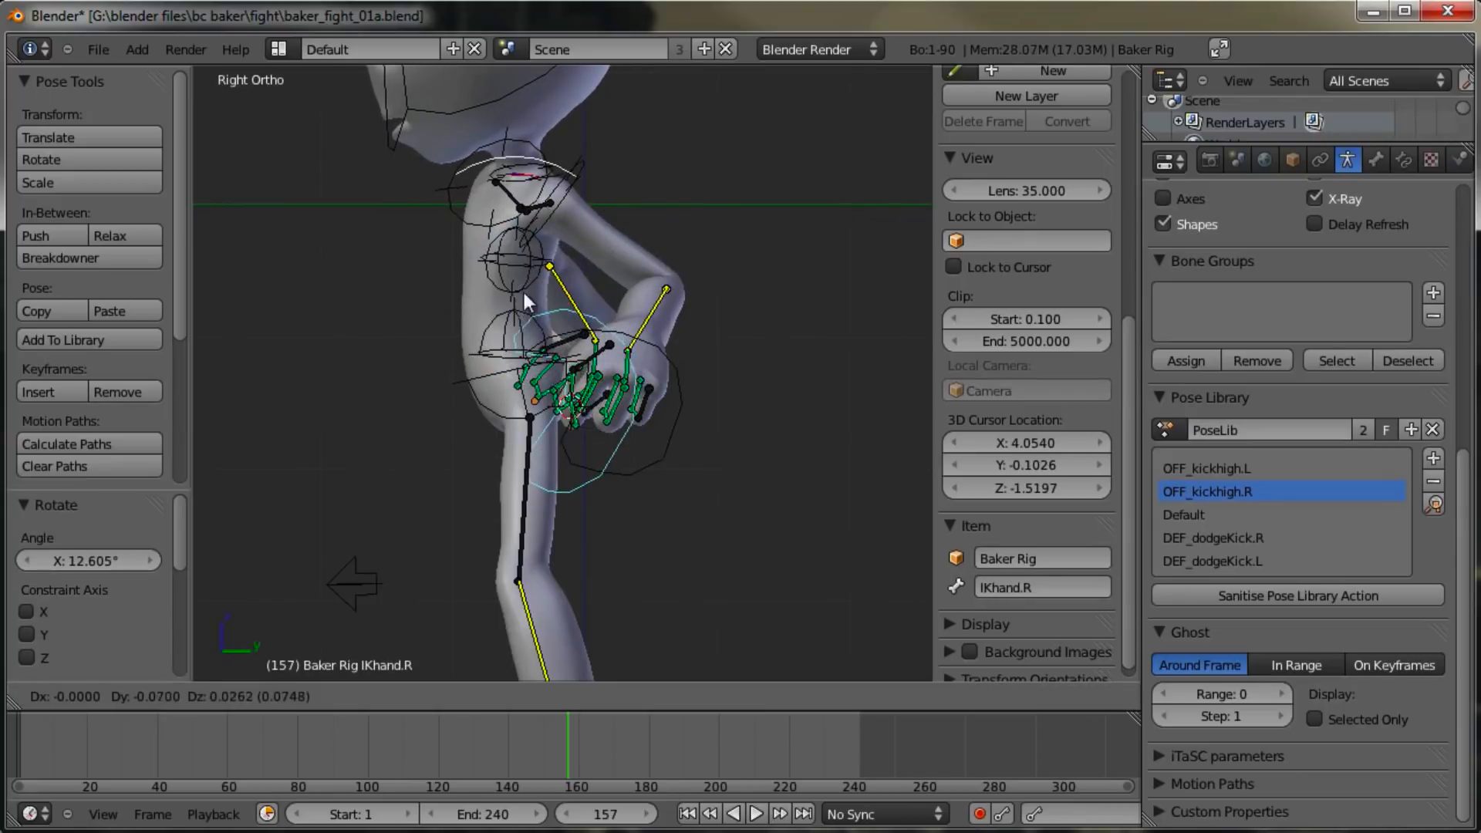
pyautogui.click(243, 224)
pyautogui.scroll(-2, 465, 258)
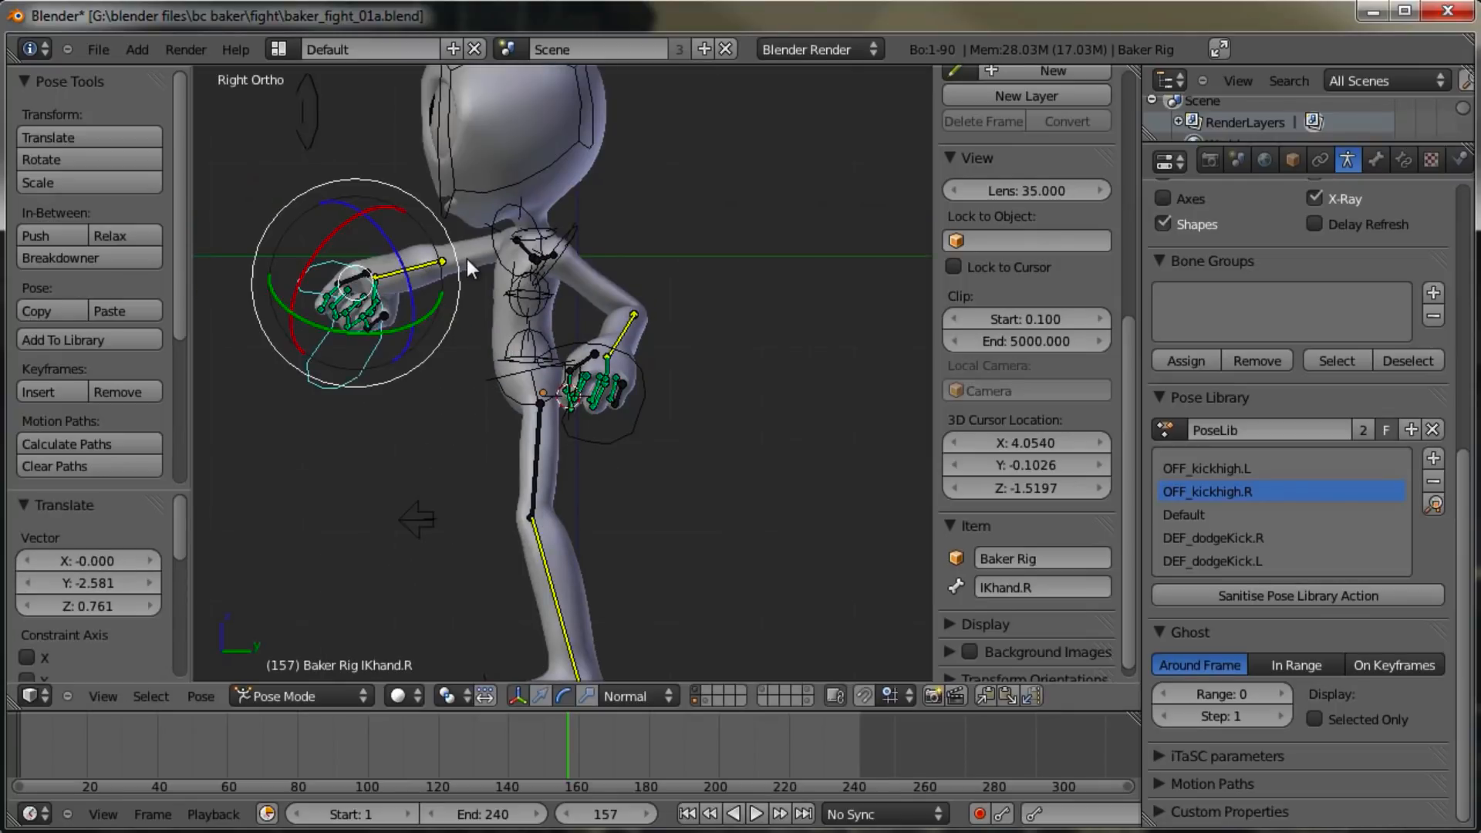
pyautogui.press('KP_7')
pyautogui.keyDown('shift'); pyautogui.moveTo(577, 367); pyautogui.dragTo(532, 123, button='middle'); pyautogui.keyUp('shift')
pyautogui.press('g')
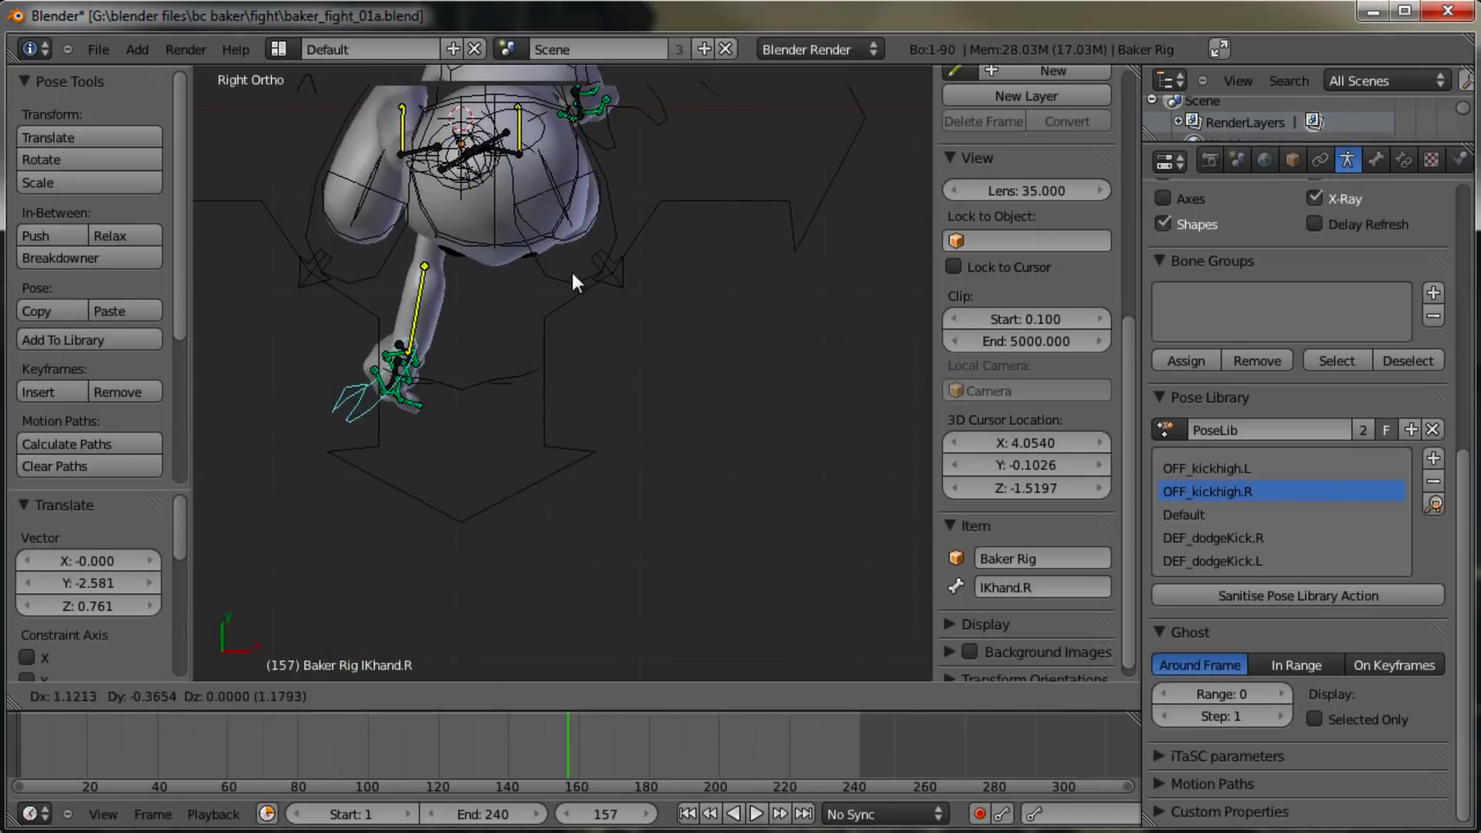
pyautogui.click(567, 324)
# Step: Rotate the right fist to face forward in top view and shift its IK control about 0.441 in X
pyautogui.press('r')
pyautogui.click(502, 590)
pyautogui.press('r')
pyautogui.press('r')
pyautogui.click(402, 538)
pyautogui.press('r')
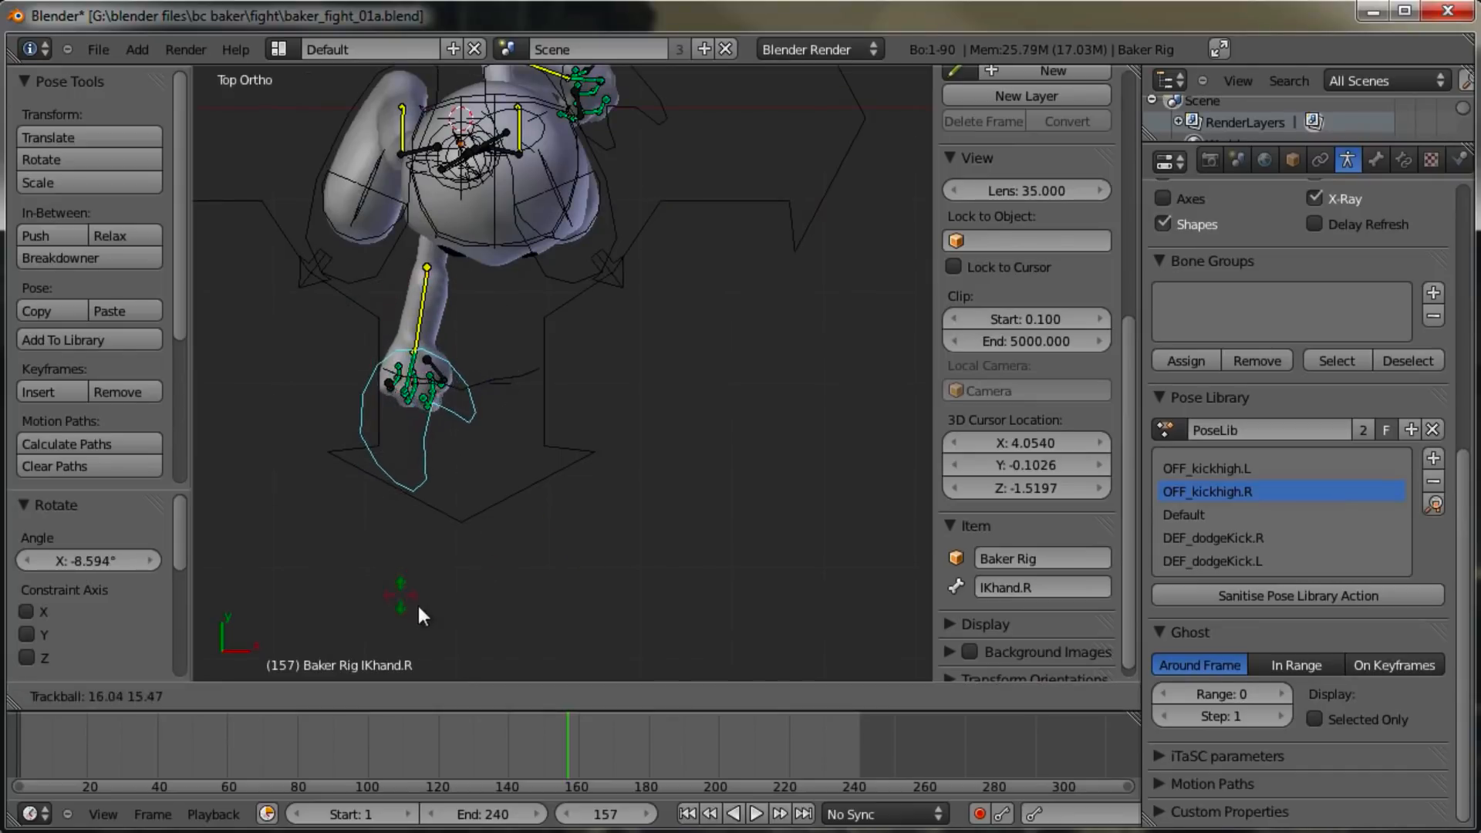
pyautogui.click(433, 595)
pyautogui.press('r')
pyautogui.click(554, 390)
pyautogui.press('g')
pyautogui.click(518, 539)
# Step: Adjust the left shoulder bone and neighbouring upper-body controls to follow the punch, and select the neck bone
pyautogui.moveTo(515, 532); pyautogui.dragTo(443, 317, button='middle')
pyautogui.keyDown('shift'); pyautogui.moveTo(664, 230); pyautogui.dragTo(595, 346, button='middle'); pyautogui.keyUp('shift')
pyautogui.rightClick(619, 350)
pyautogui.rightClick(616, 353)
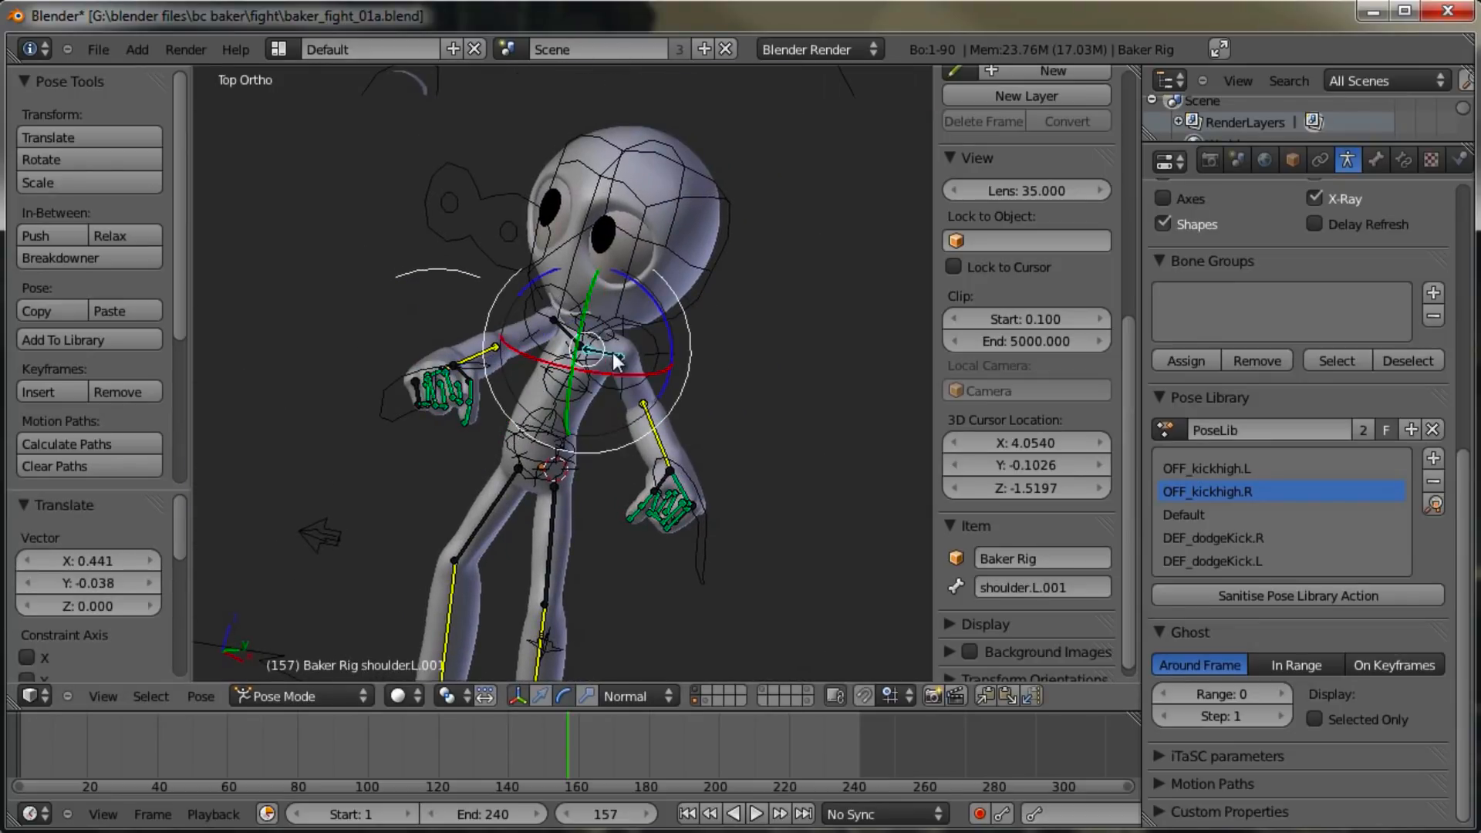
pyautogui.rightClick(601, 348)
pyautogui.moveTo(592, 365); pyautogui.dragTo(631, 368)
pyautogui.rightClick(668, 310)
pyautogui.moveTo(634, 308); pyautogui.dragTo(664, 319)
pyautogui.moveTo(500, 268); pyautogui.dragTo(462, 307, button='right')
pyautogui.moveTo(462, 307); pyautogui.dragTo(493, 359, button='middle')
pyautogui.moveTo(404, 434); pyautogui.dragTo(413, 414, button='right')
pyautogui.rightClick(693, 428)
pyautogui.moveTo(692, 428); pyautogui.dragTo(725, 525, button='middle')
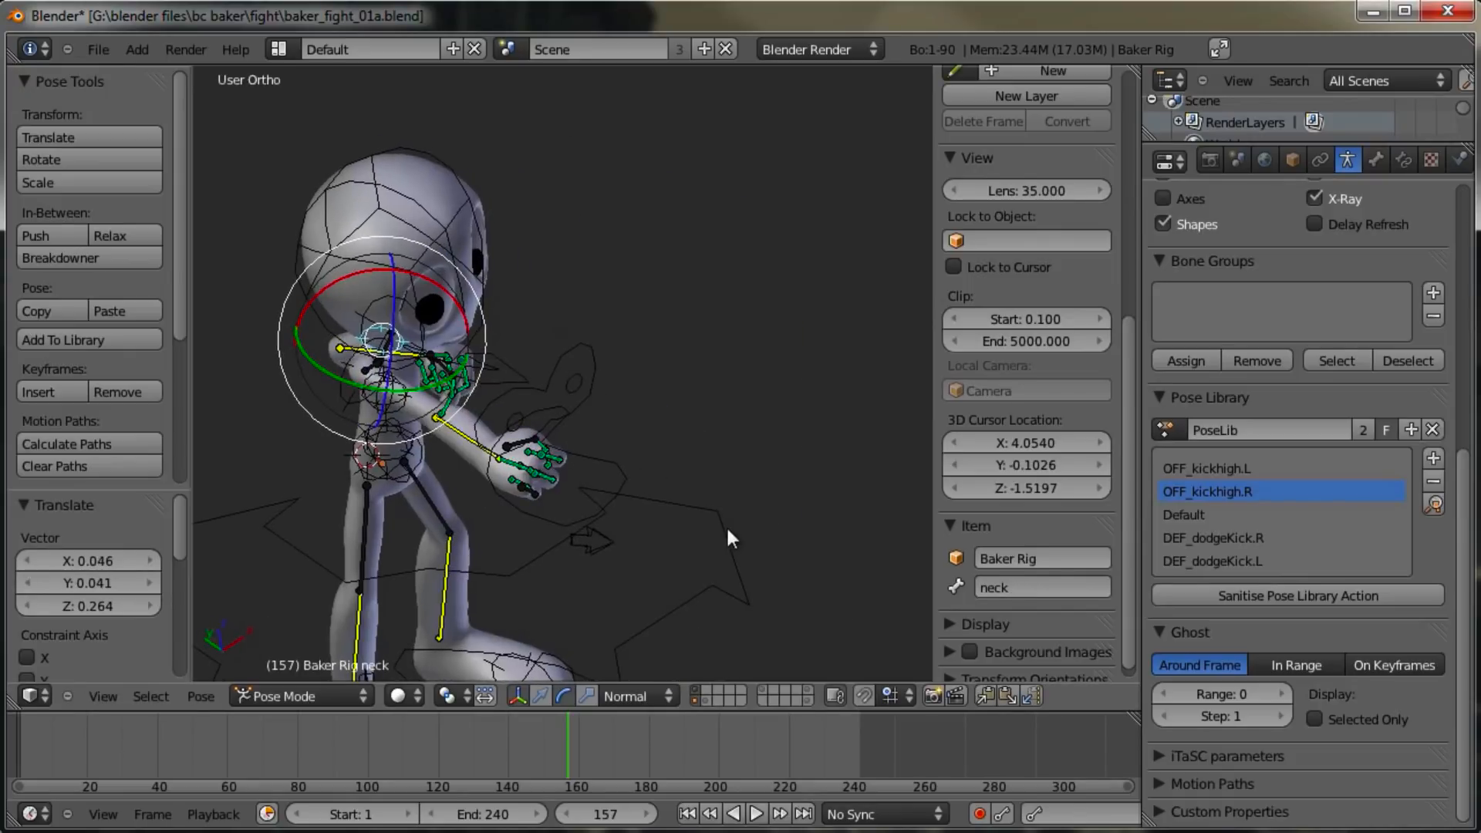
# Step: Twist the upper torso with a rotation of about -20 degrees around its Z axis
pyautogui.rightClick(351, 402)
pyautogui.press('r')
pyautogui.press('r')
pyautogui.click(390, 415)
pyautogui.keyDown('shift'); pyautogui.moveTo(390, 417); pyautogui.dragTo(537, 431, button='middle'); pyautogui.keyUp('shift')
pyautogui.scroll(4, 509, 435)
pyautogui.moveTo(476, 421); pyautogui.dragTo(491, 432)
pyautogui.press('r')
pyautogui.press('r')
pyautogui.rightClick(505, 422)
# Step: Rotate the right shoulder bone, shoulder.R.001, forward to support the extended punching arm
pyautogui.rightClick(466, 405)
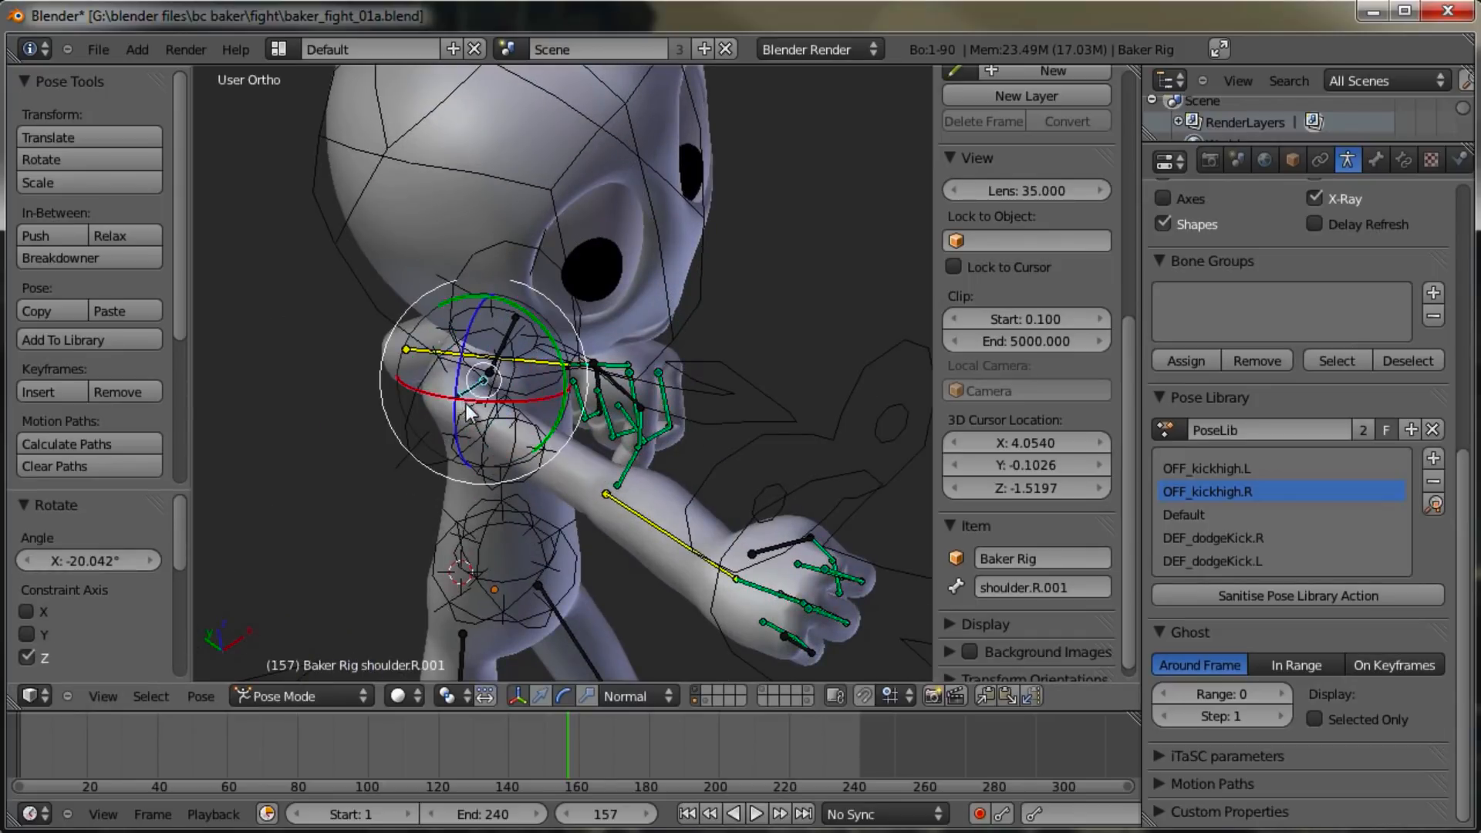
pyautogui.press('r')
pyautogui.press('r')
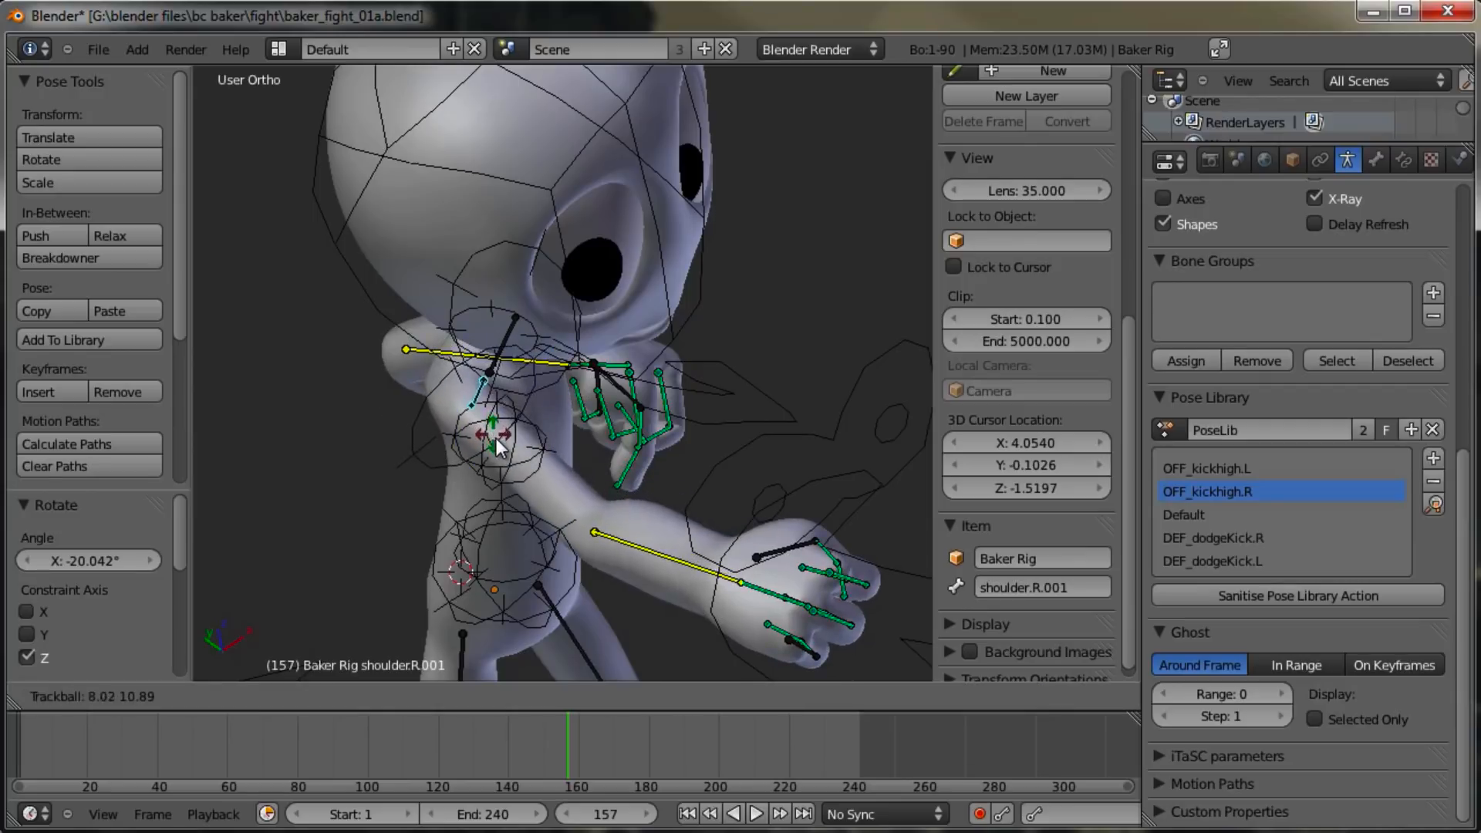
pyautogui.click(590, 496)
pyautogui.moveTo(589, 497); pyautogui.dragTo(650, 515, button='middle')
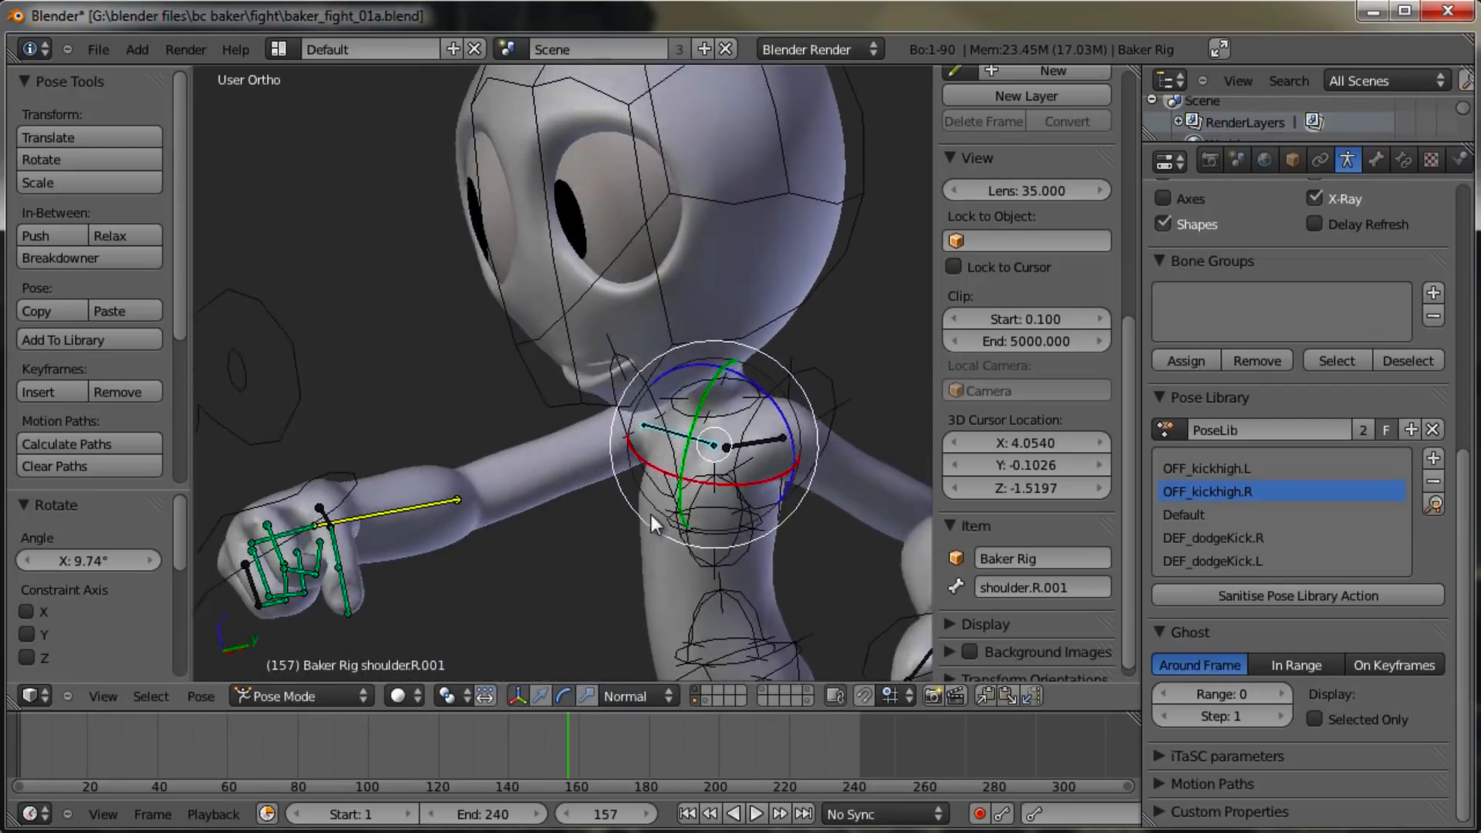
pyautogui.press('r')
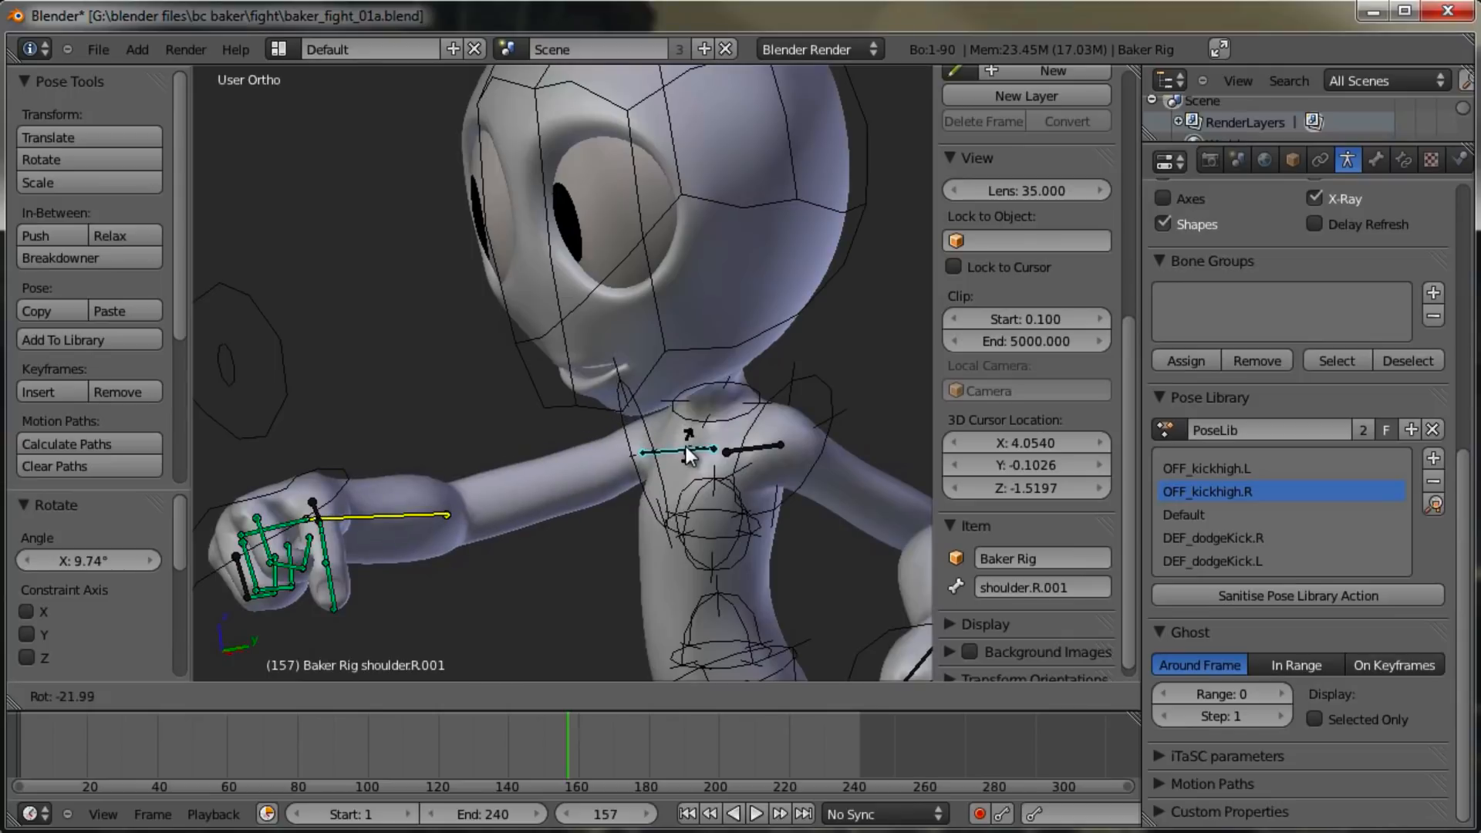
pyautogui.rightClick(696, 446)
pyautogui.press('r')
pyautogui.press('r')
pyautogui.click(712, 450)
# Step: Rotate the opposite shoulder bone about -21.3 degrees to balance the punch
pyautogui.rightClick(746, 454)
pyautogui.press('r')
pyautogui.rightClick(753, 452)
pyautogui.rightClick(756, 451)
pyautogui.press('r')
pyautogui.rightClick(781, 444)
pyautogui.moveTo(733, 358); pyautogui.dragTo(566, 395, button='middle')
pyautogui.press('r')
pyautogui.click(631, 372)
# Step: Move the right hand IK control by about X 0.054, Y -0.046, Z 0.151
pyautogui.scroll(-2, 613, 381)
pyautogui.rightClick(739, 284)
pyautogui.press('g')
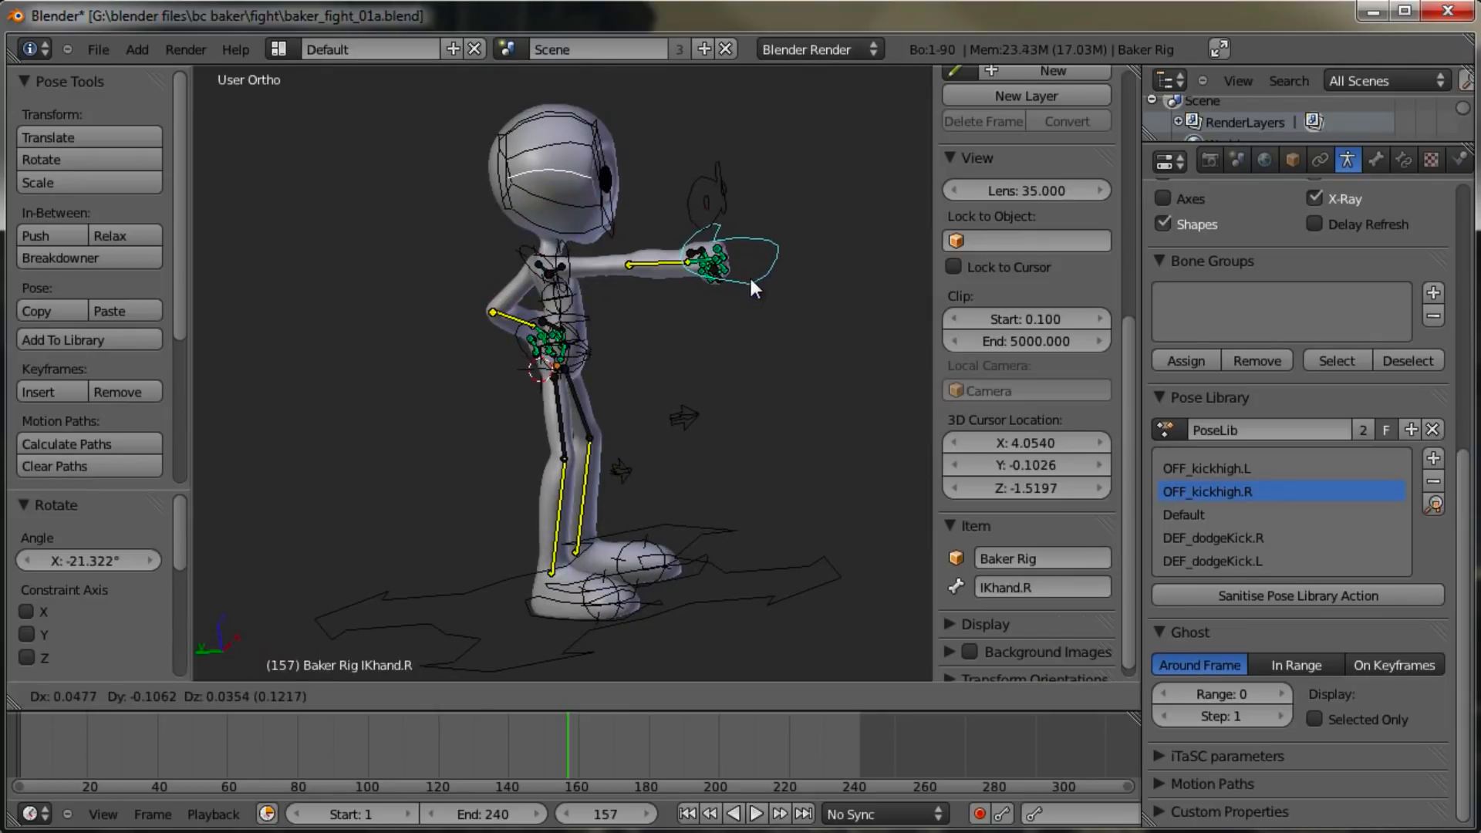
pyautogui.click(747, 272)
# Step: Lean the torso forward in side view by rotating the chest about -15.8 degrees and the spine about -9.2 and -2.9 degrees
pyautogui.press('KP_3')
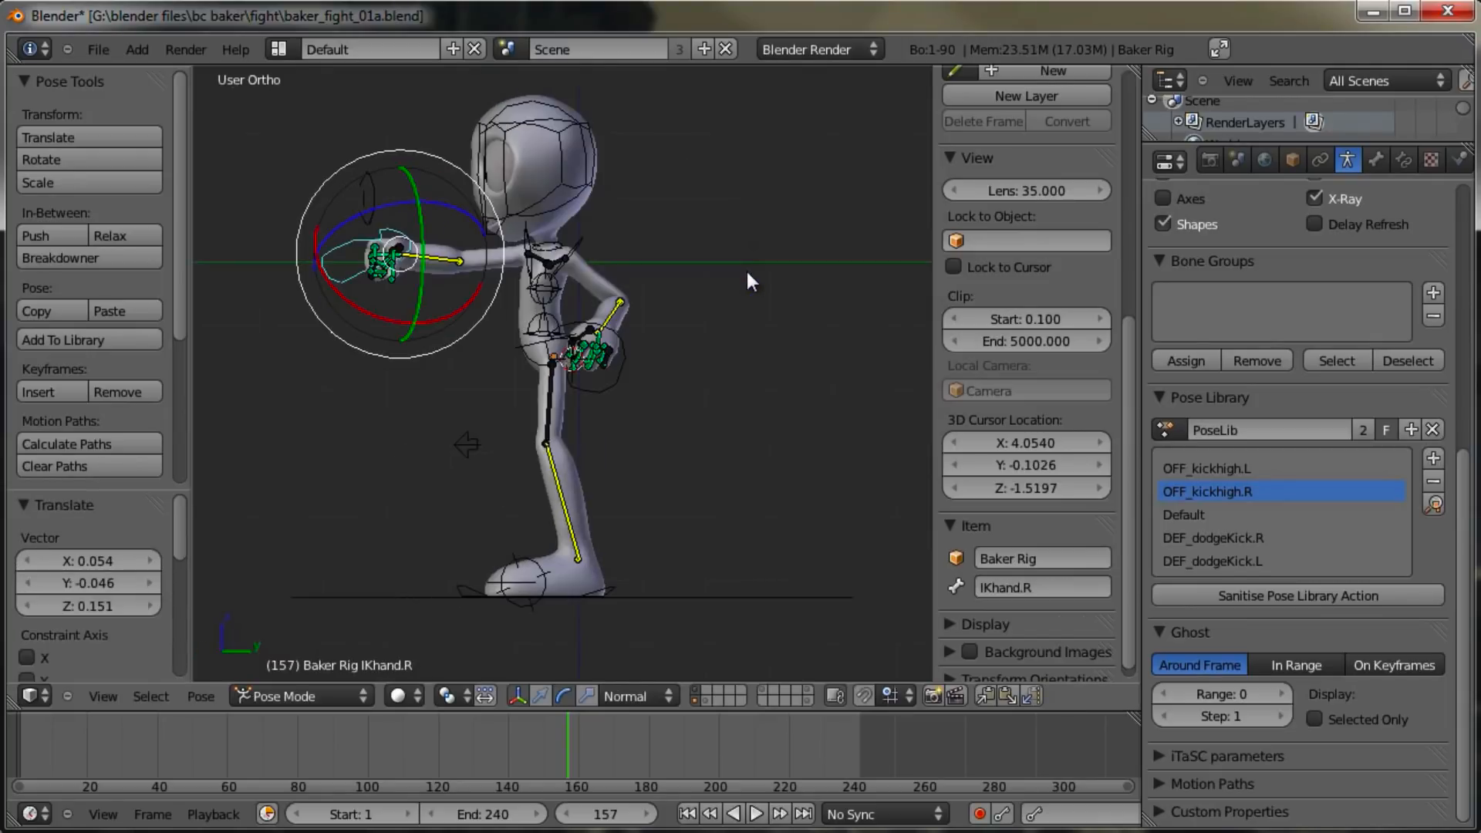
pyautogui.scroll(2, 746, 281)
pyautogui.scroll(-2, 745, 231)
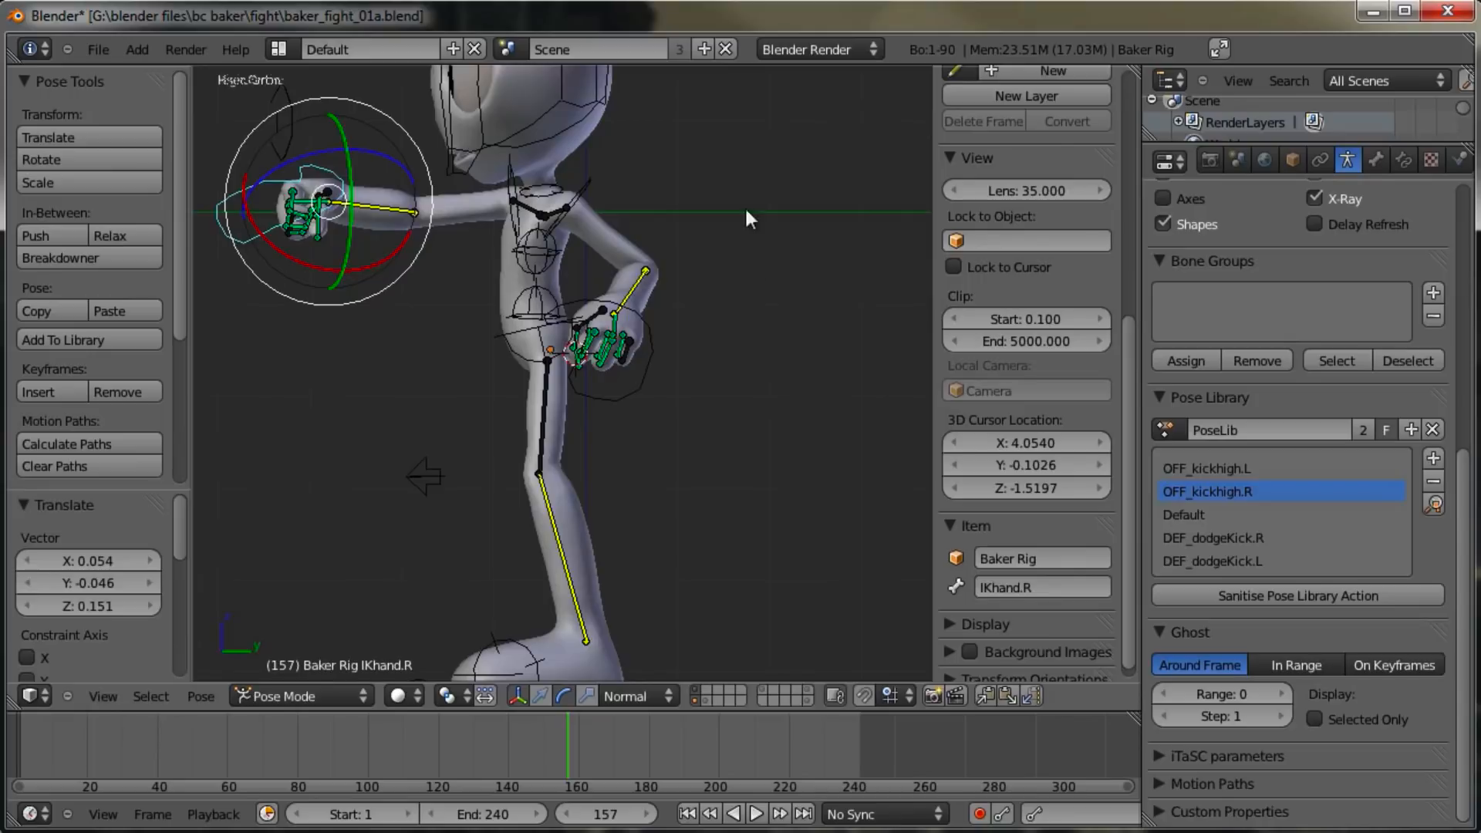
pyautogui.moveTo(744, 205); pyautogui.dragTo(779, 355, button='middle')
pyautogui.rightClick(566, 361)
pyautogui.press('r')
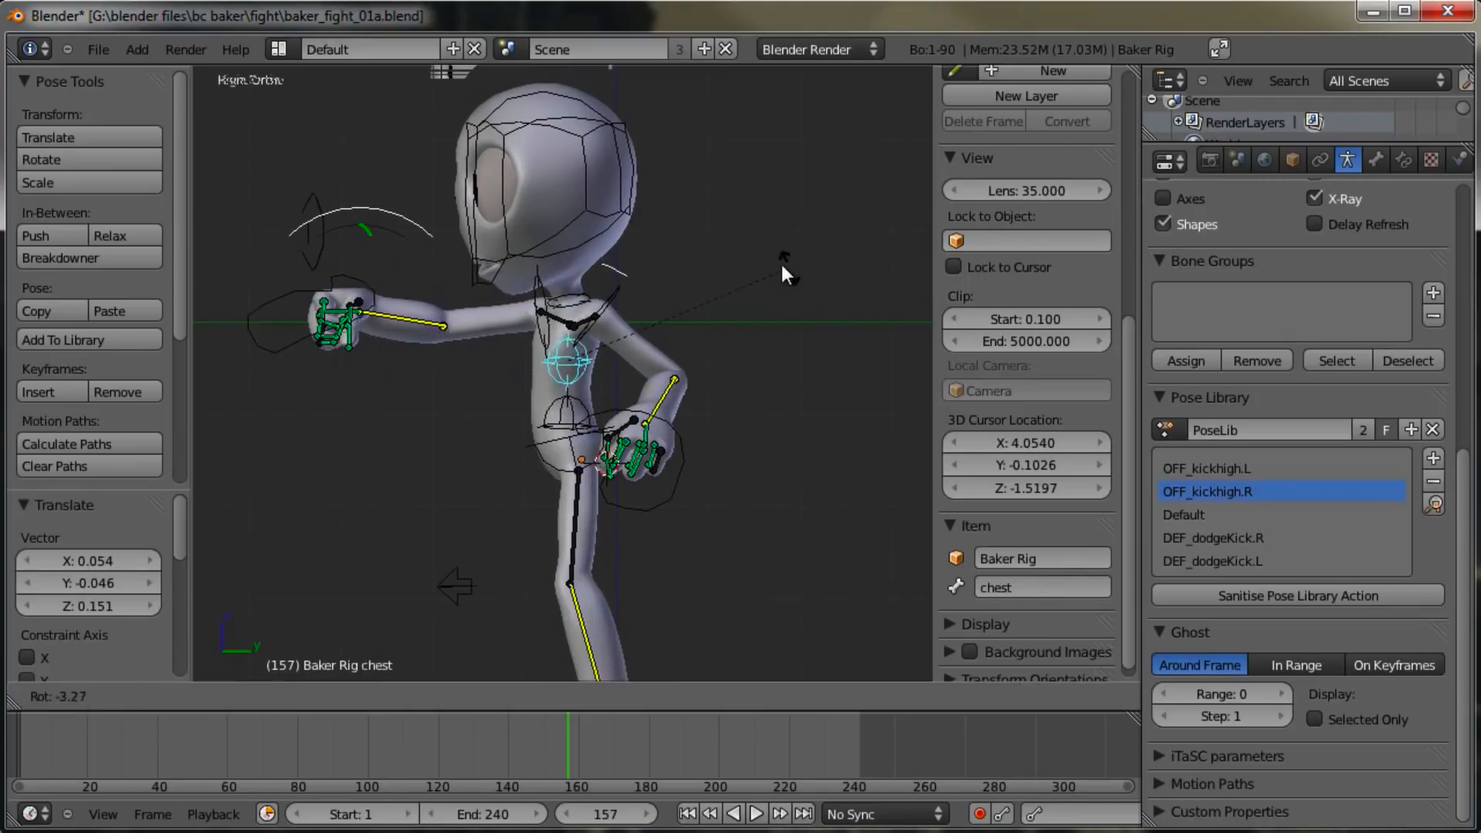
pyautogui.click(719, 253)
pyautogui.rightClick(571, 401)
pyautogui.press('r')
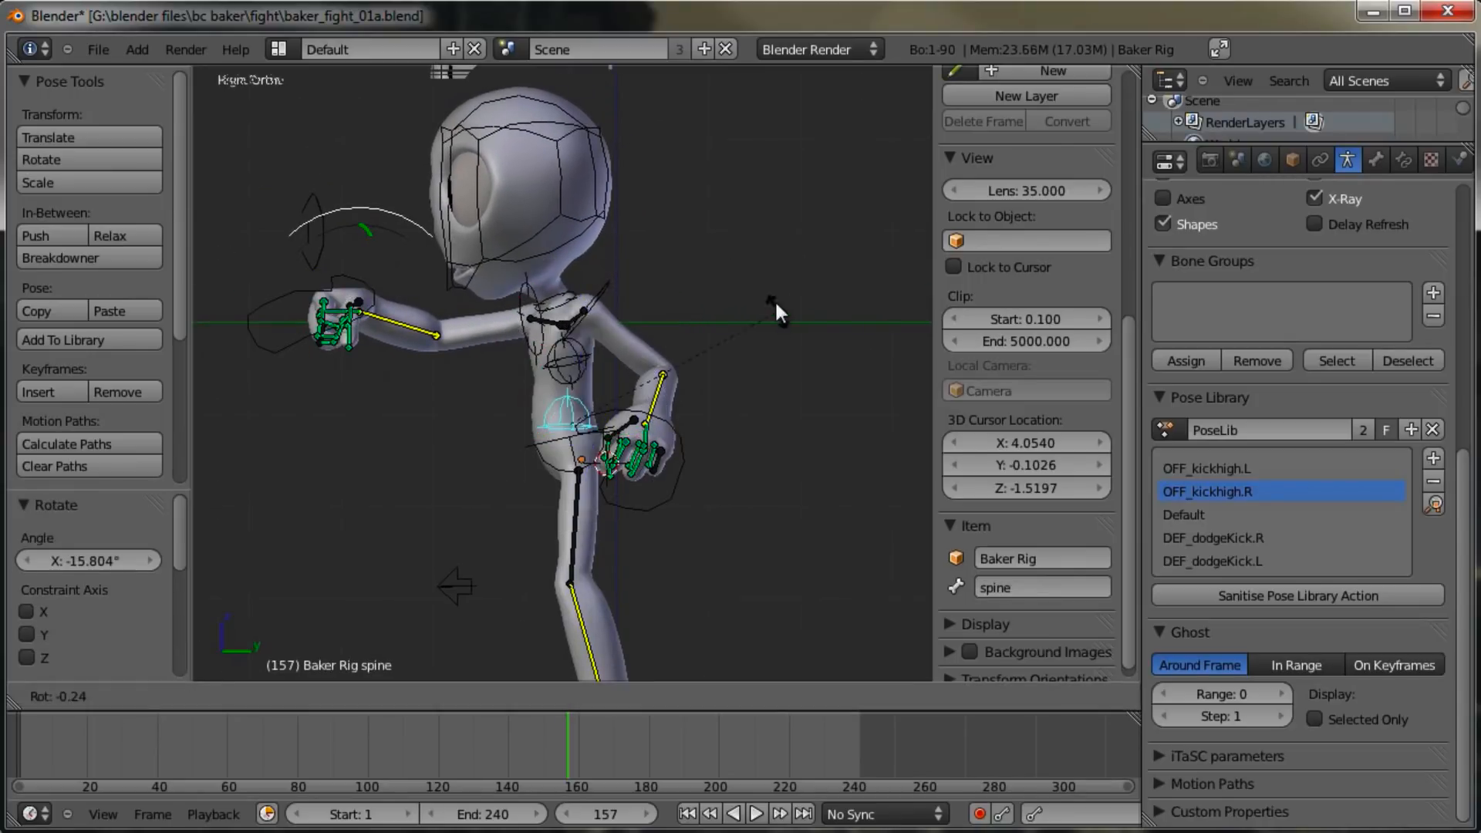
pyautogui.click(745, 290)
pyautogui.press('r')
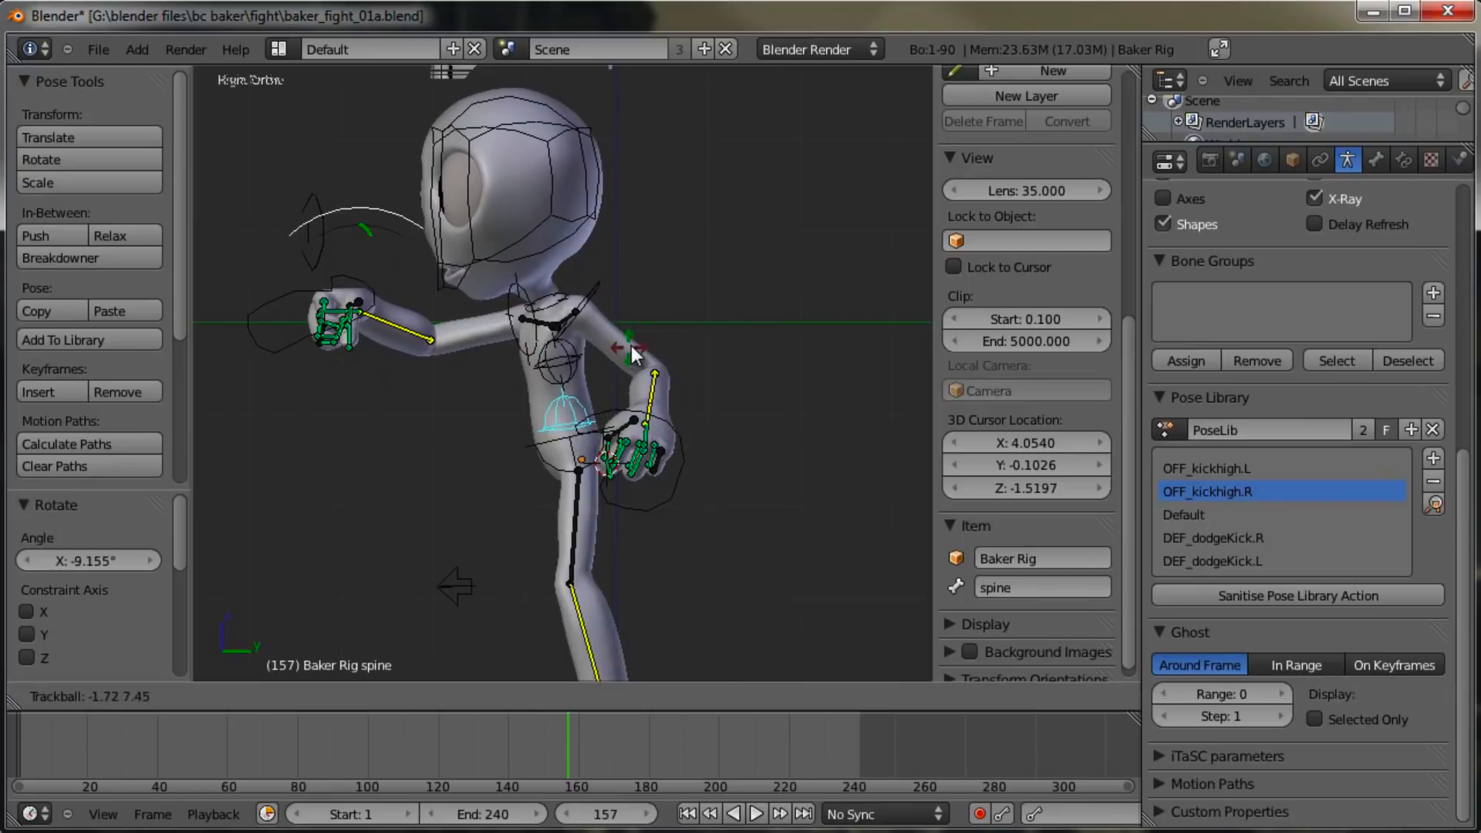
pyautogui.click(632, 346)
# Step: Push the right hand IK control forward to straighten the arm and rotate the upper body about 6.3 degrees
pyautogui.rightClick(358, 299)
pyautogui.press('g')
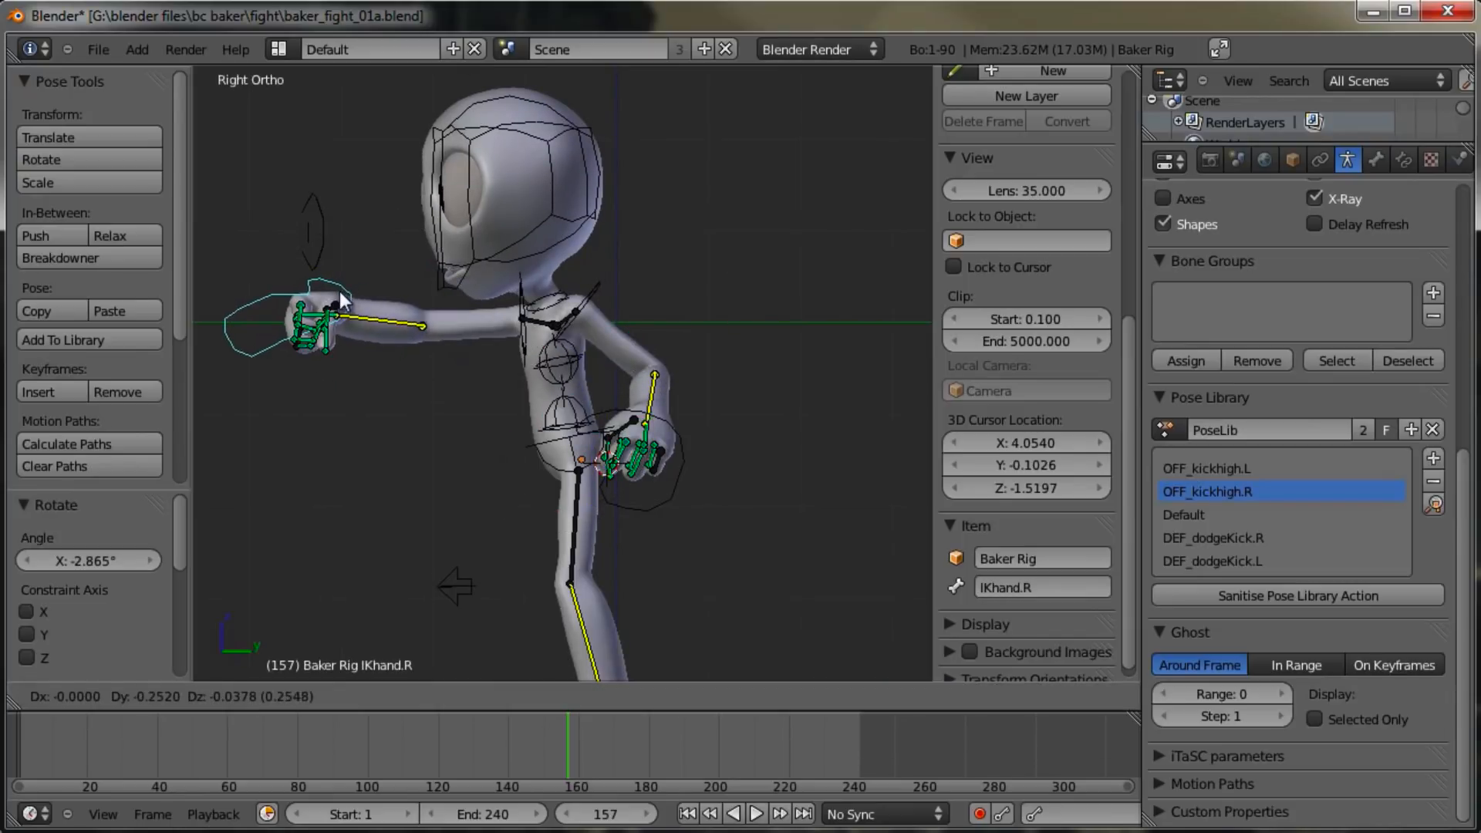
pyautogui.click(339, 293)
pyautogui.moveTo(340, 293); pyautogui.dragTo(560, 488, button='middle')
pyautogui.rightClick(518, 369)
pyautogui.press('r')
pyautogui.click(494, 432)
# Step: Fine-tune the right fist by shifting and rotating its IK control from a raised front view
pyautogui.rightClick(581, 496)
pyautogui.press('g')
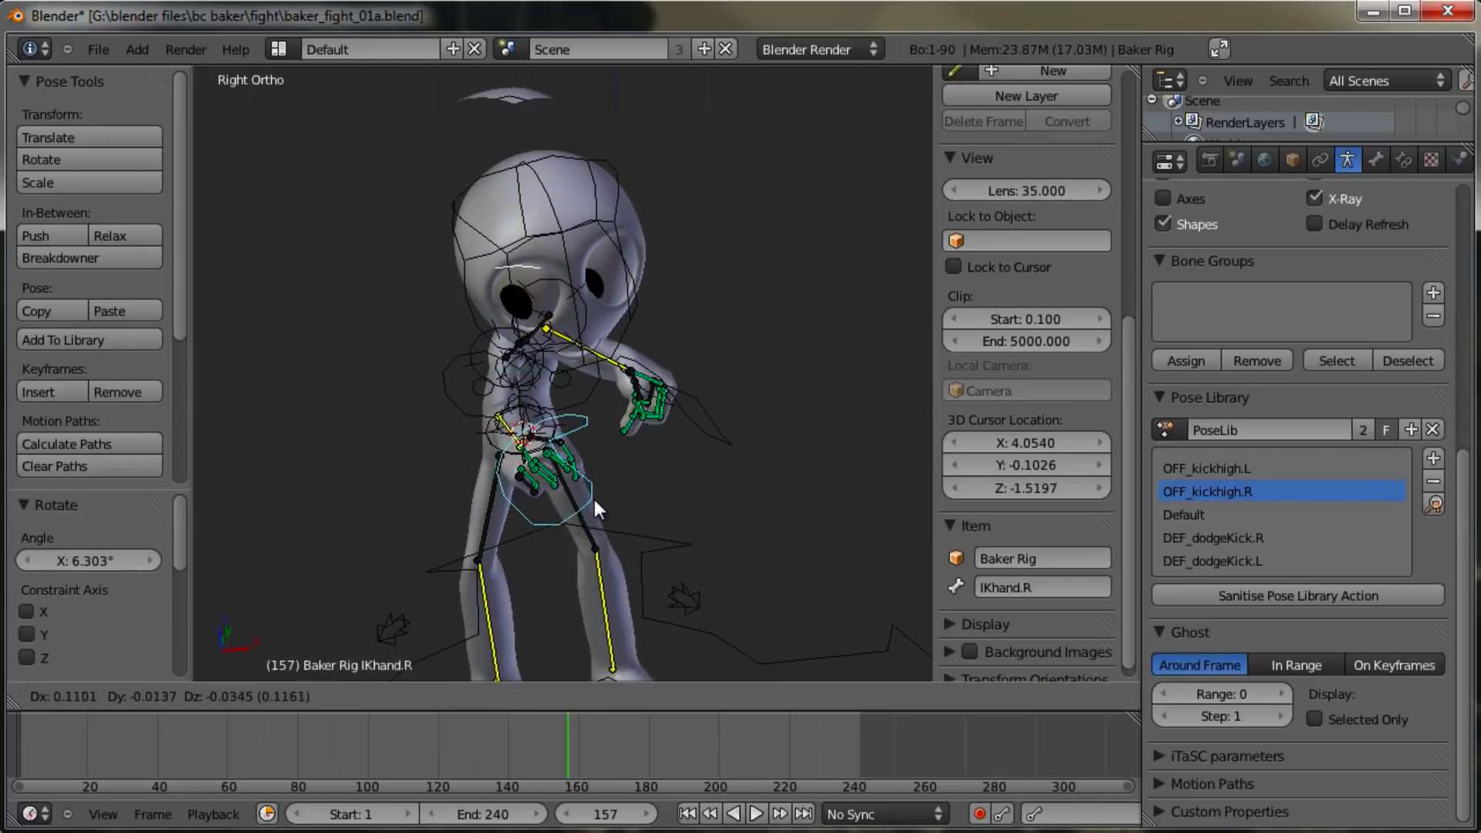
pyautogui.click(594, 501)
pyautogui.press('r')
pyautogui.click(589, 497)
# Step: Reposition the eyeLOOK target so the character looks in the direction of the punch
pyautogui.rightClick(443, 360)
pyautogui.press('g')
pyautogui.click(501, 376)
pyautogui.moveTo(502, 493); pyautogui.dragTo(711, 419, button='middle')
pyautogui.press('g')
pyautogui.click(626, 401)
# Step: Select all bones and add the pose to the pose library as OFF_punchstraight.R
pyautogui.press('a')
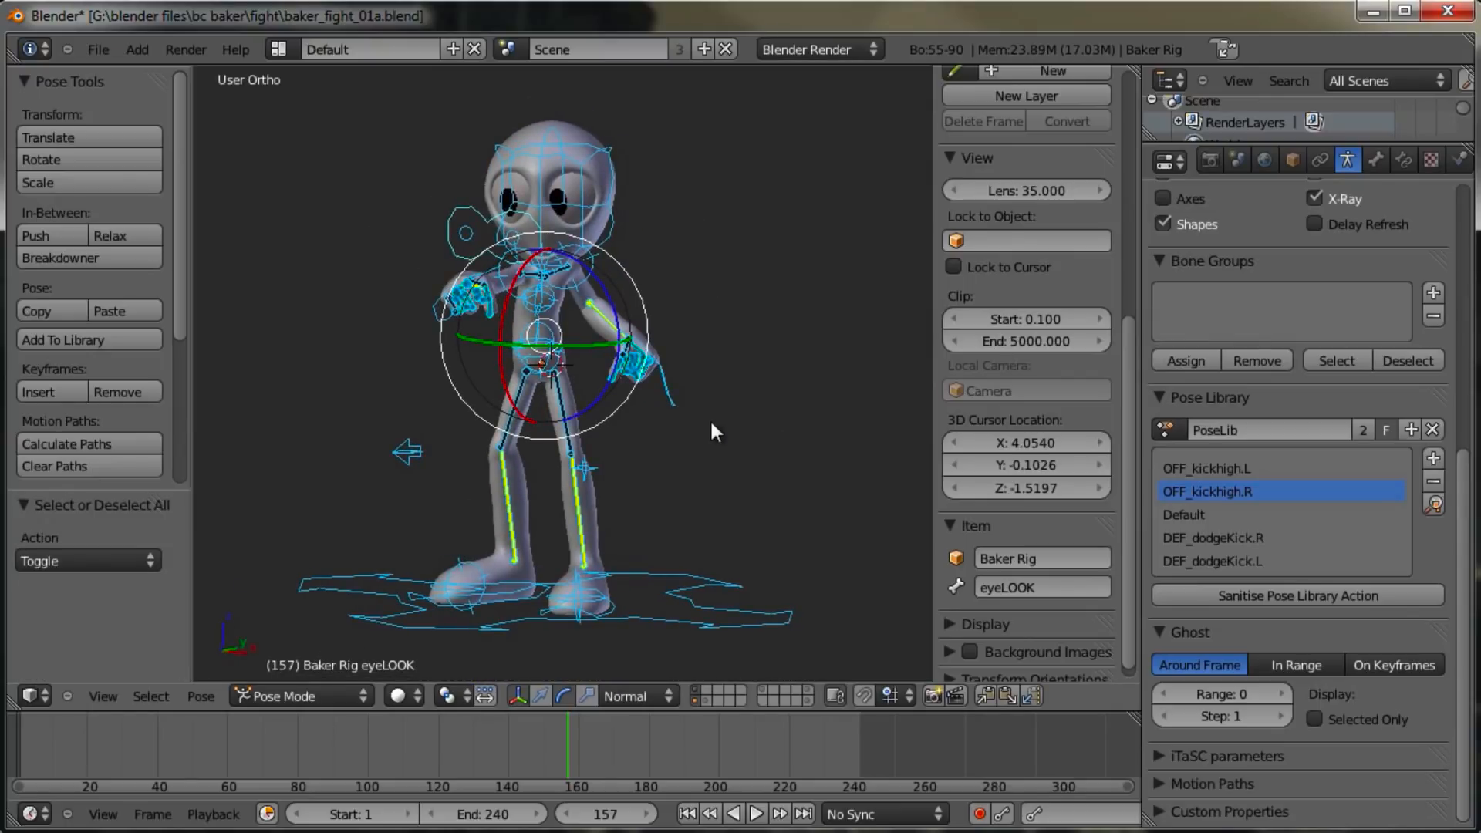
pyautogui.hotkey('shift', 'l')
pyautogui.click(711, 423)
pyautogui.click(94, 611)
pyautogui.write('OFF')
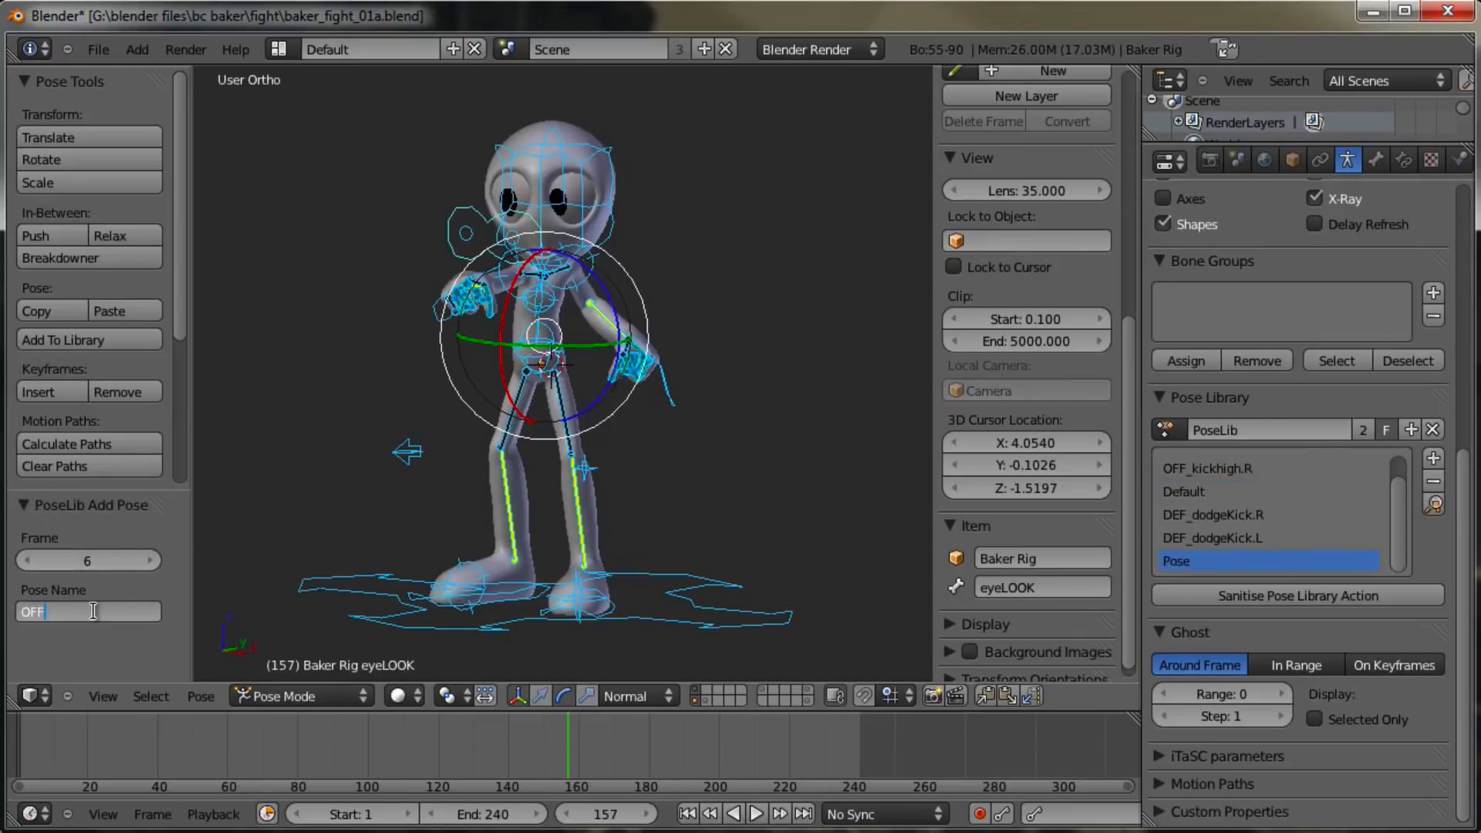
pyautogui.write('_punchstraight.R')
pyautogui.press('Return')
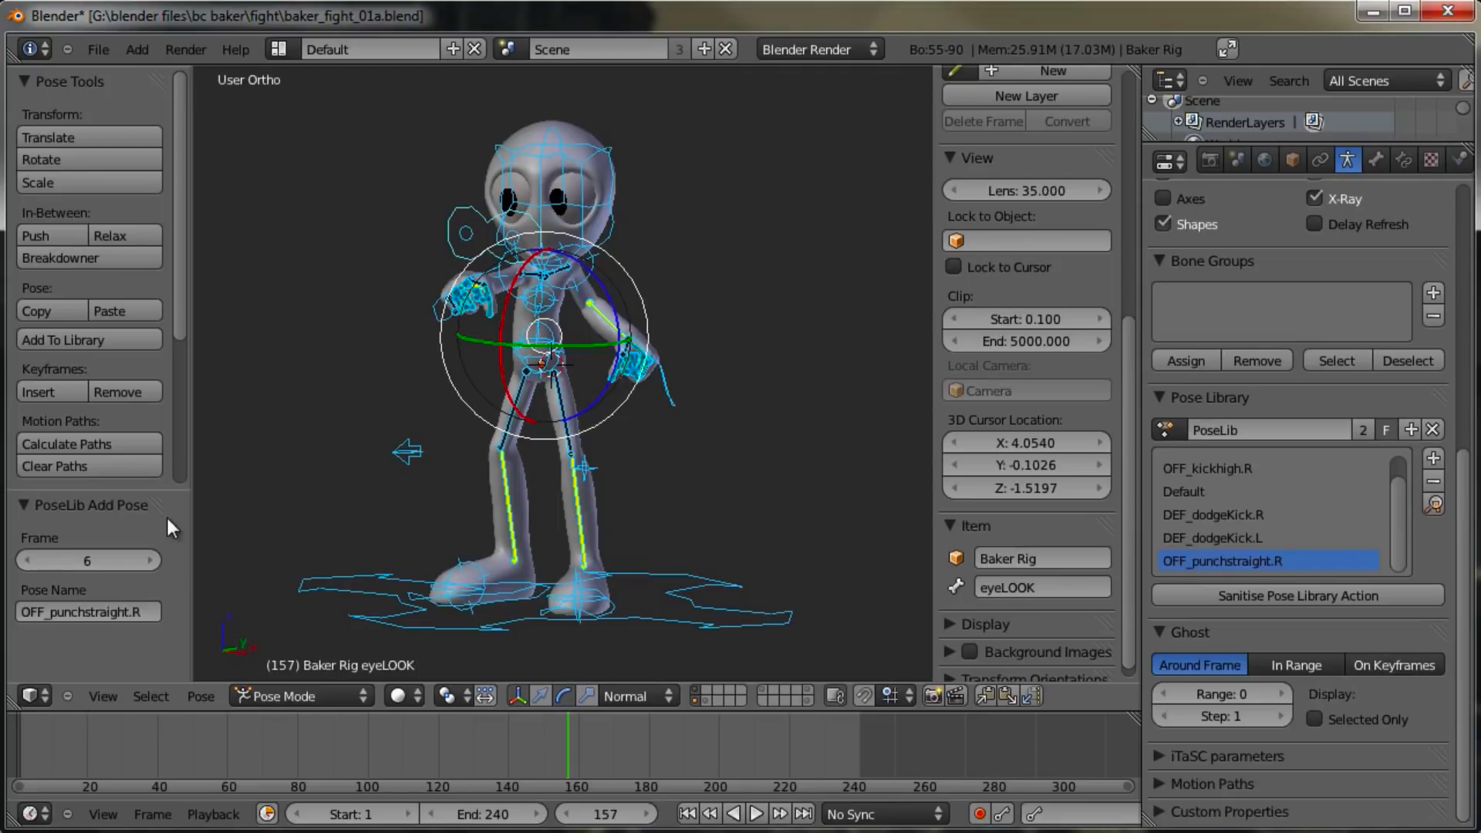
# Step: Paste the pose flipped on the X axis and add it to the pose library as OFF_punchstraight.L
pyautogui.click(1030, 695)
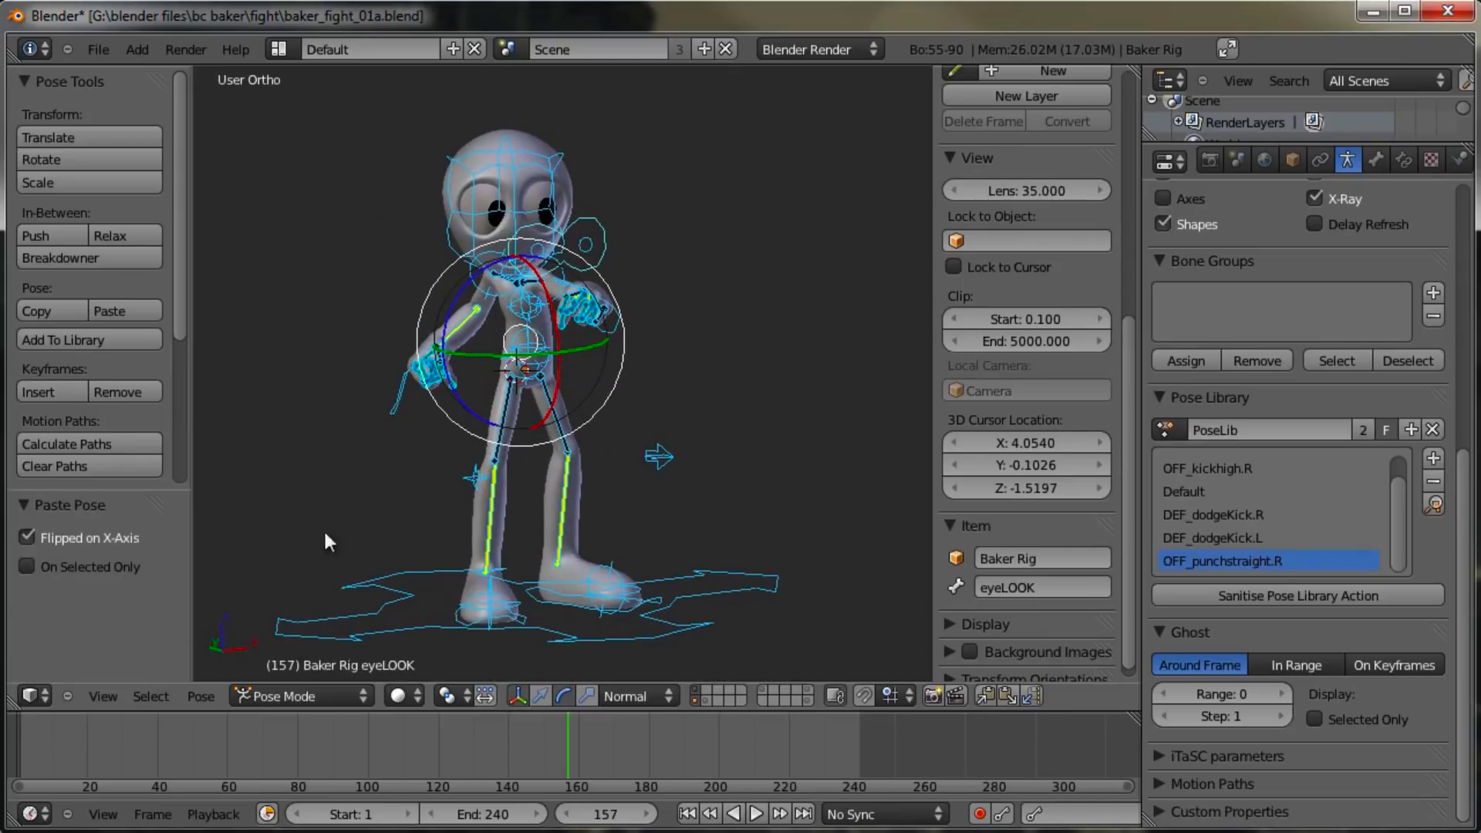
pyautogui.hotkey('shift', 'l')
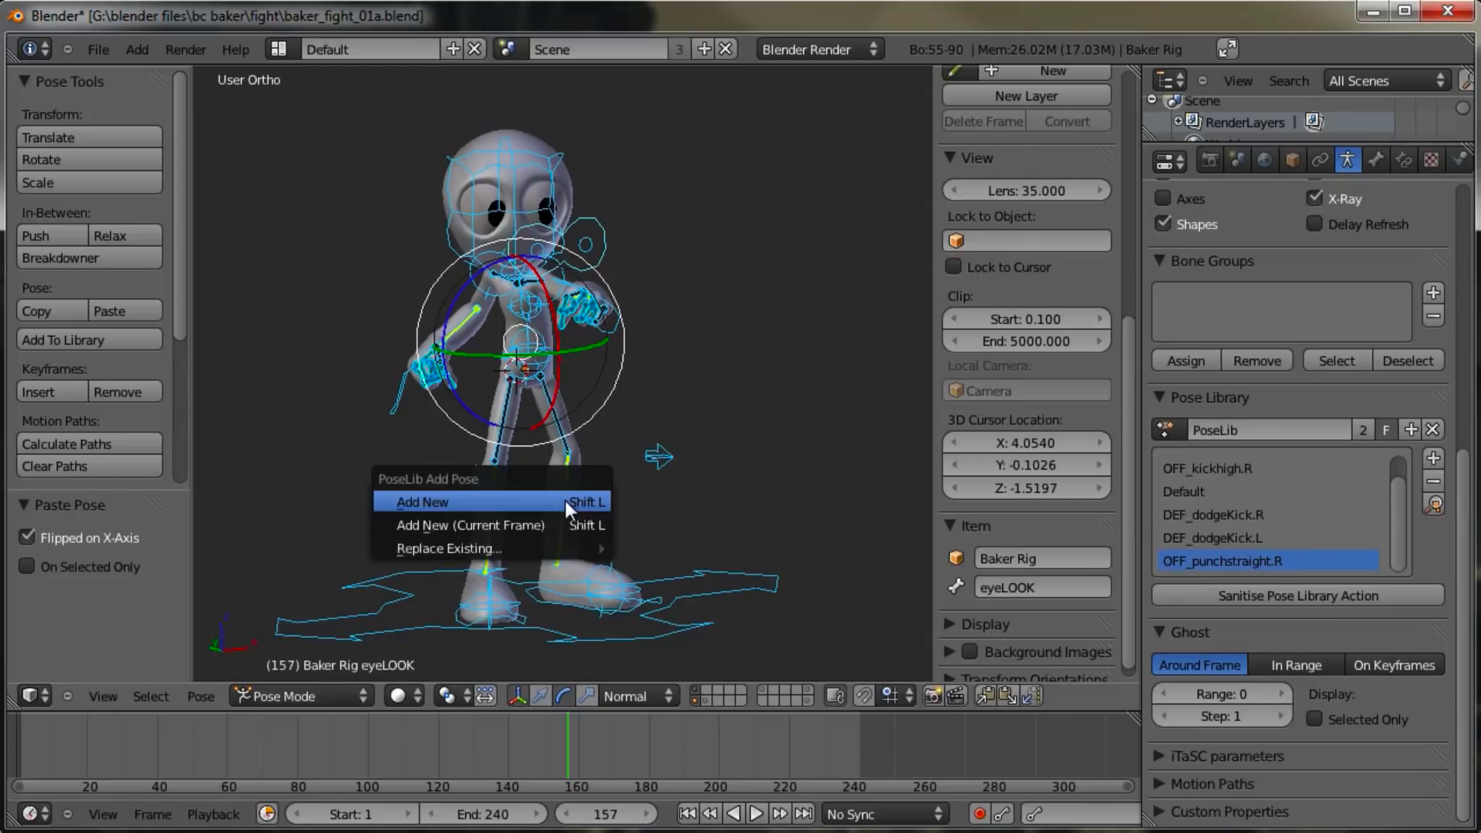
pyautogui.click(566, 501)
pyautogui.click(79, 609)
pyautogui.write('OFF_punchstraight')
pyautogui.press('Return')
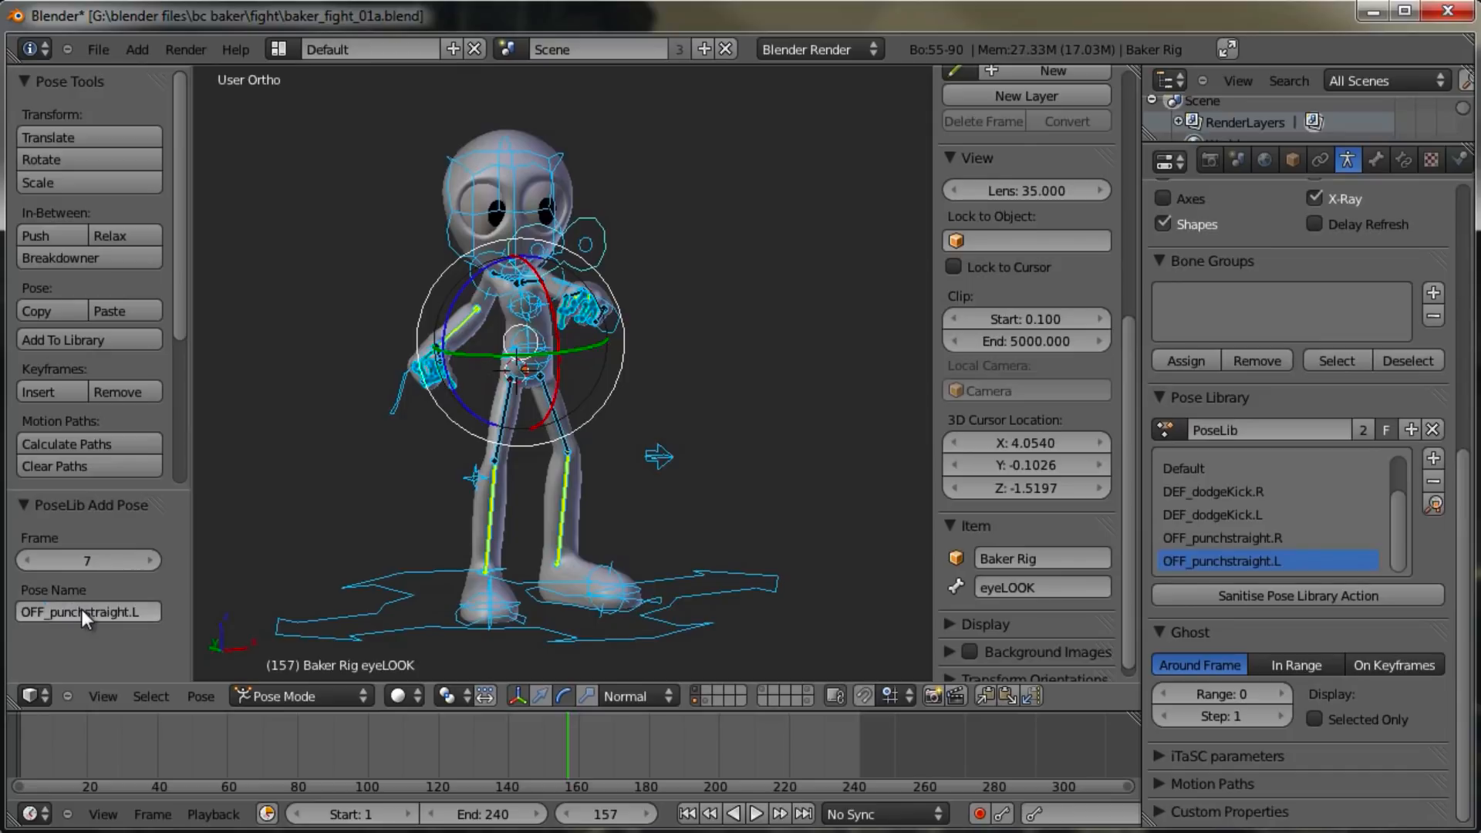
# Step: Preview the saved poses in the pose library, comparing Default with both sides of DEF_dodgeKick and OFF_punchstraight
pyautogui.press('a')
pyautogui.moveTo(770, 334); pyautogui.dragTo(735, 366, button='middle')
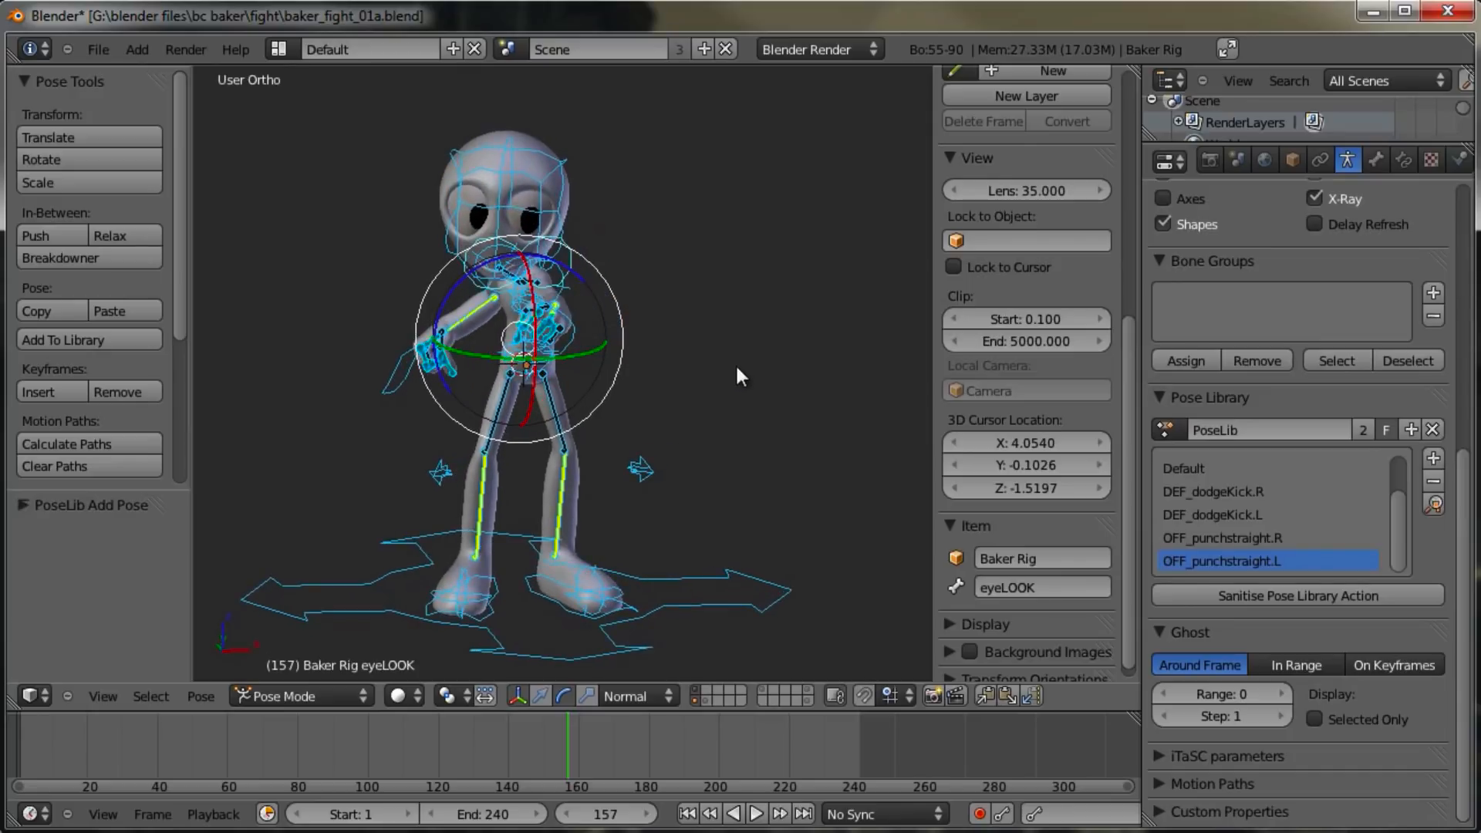
pyautogui.hotkey('ctrl', 'l')
pyautogui.scroll(-5, 731, 367)
pyautogui.scroll(-5, 729, 368)
pyautogui.scroll(-6, 721, 374)
pyautogui.scroll(-5, 720, 383)
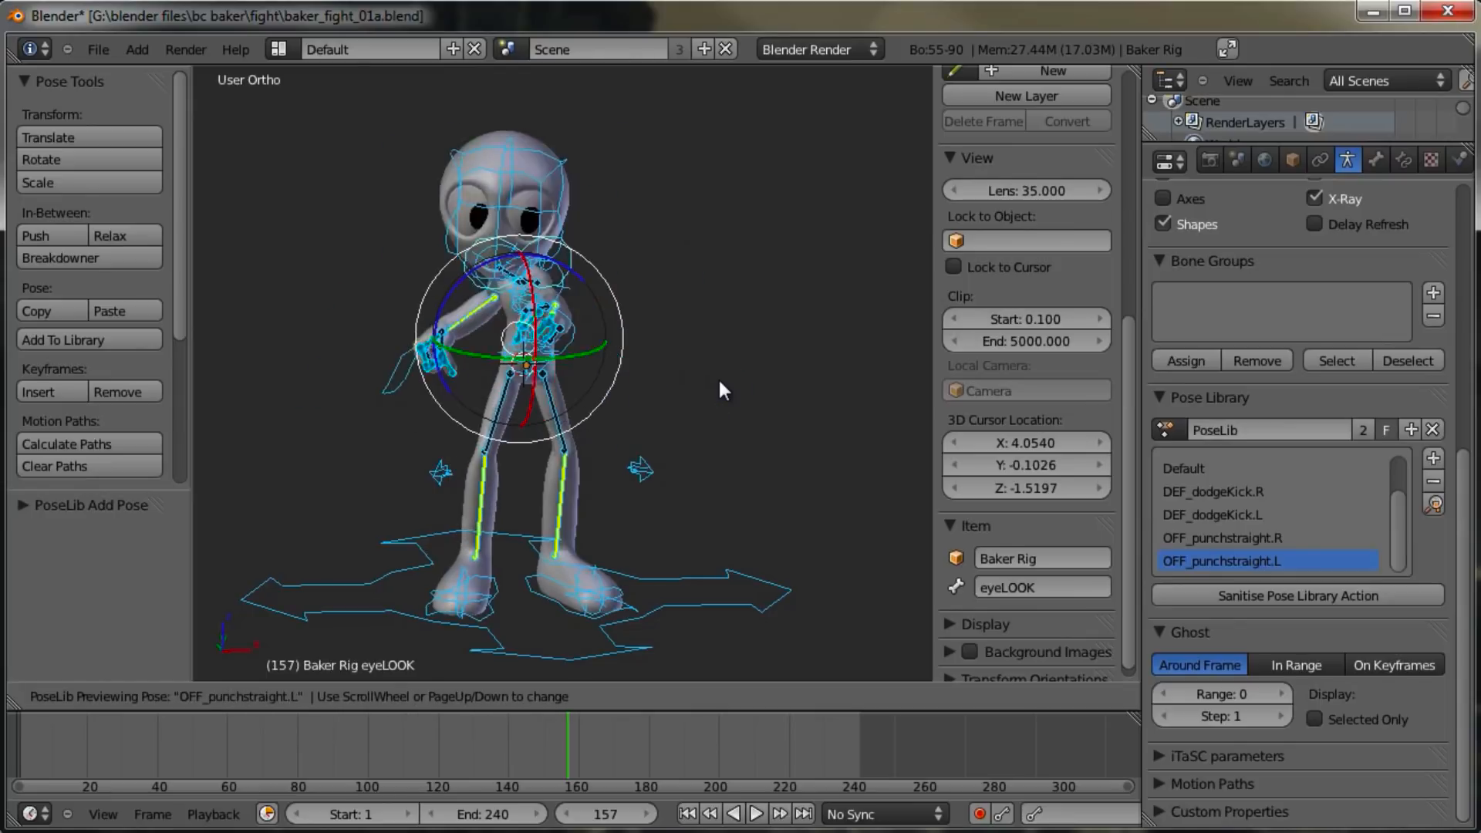
pyautogui.scroll(-2, 719, 377)
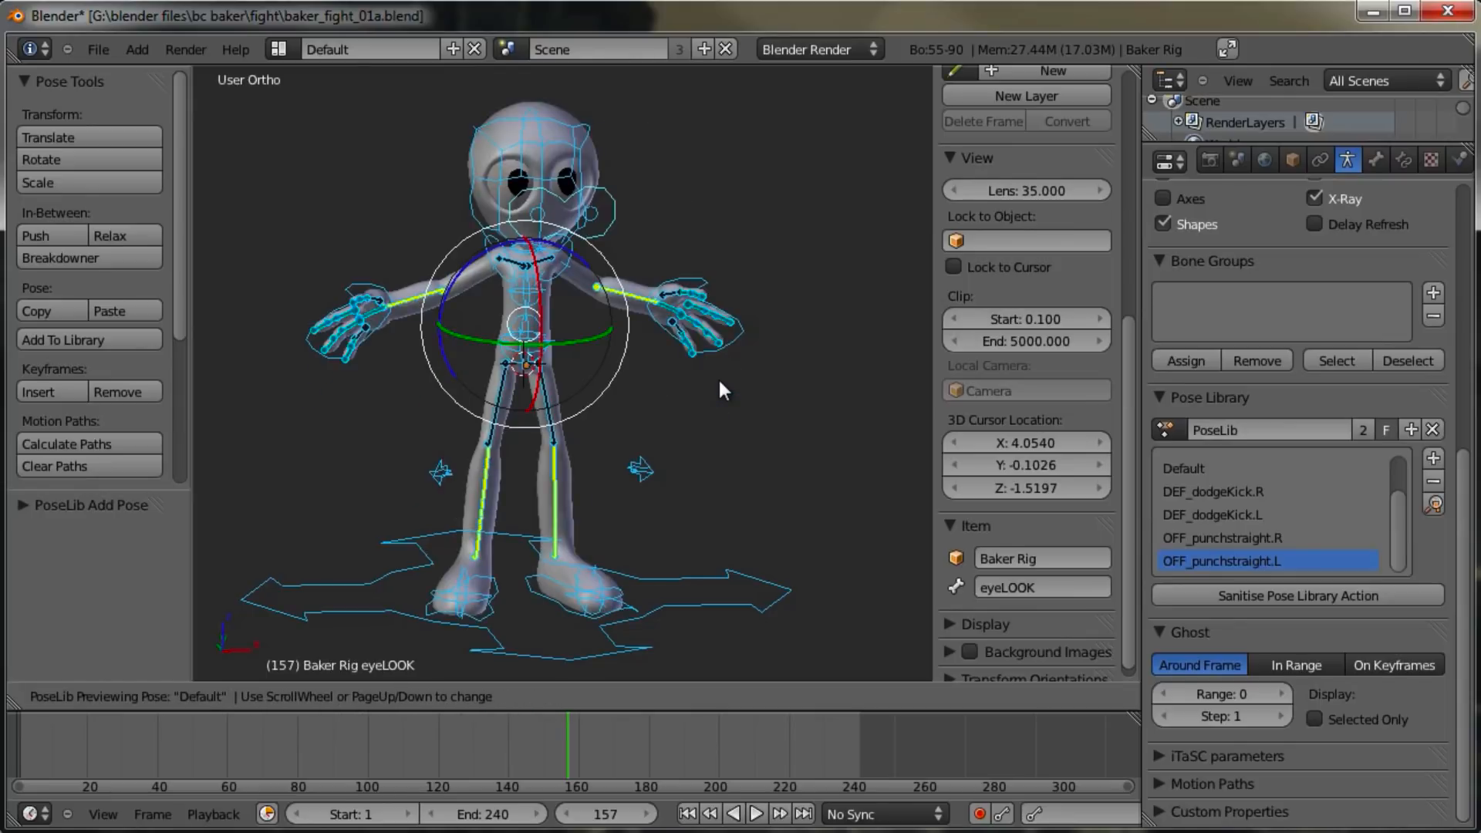
pyautogui.scroll(-1, 719, 377)
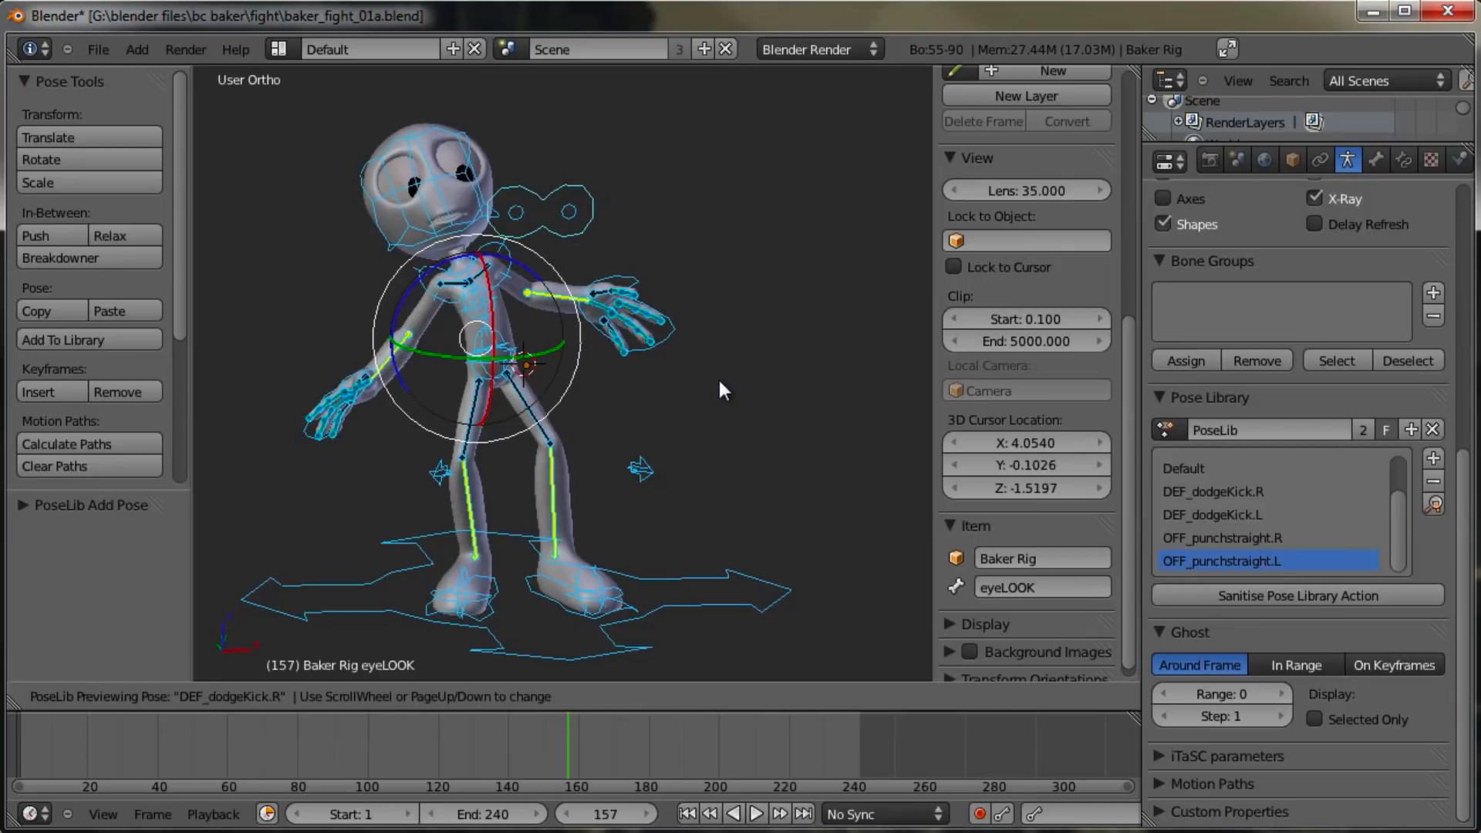
pyautogui.scroll(1, 715, 393)
pyautogui.scroll(1, 716, 394)
pyautogui.scroll(1, 715, 393)
pyautogui.scroll(-3, 716, 393)
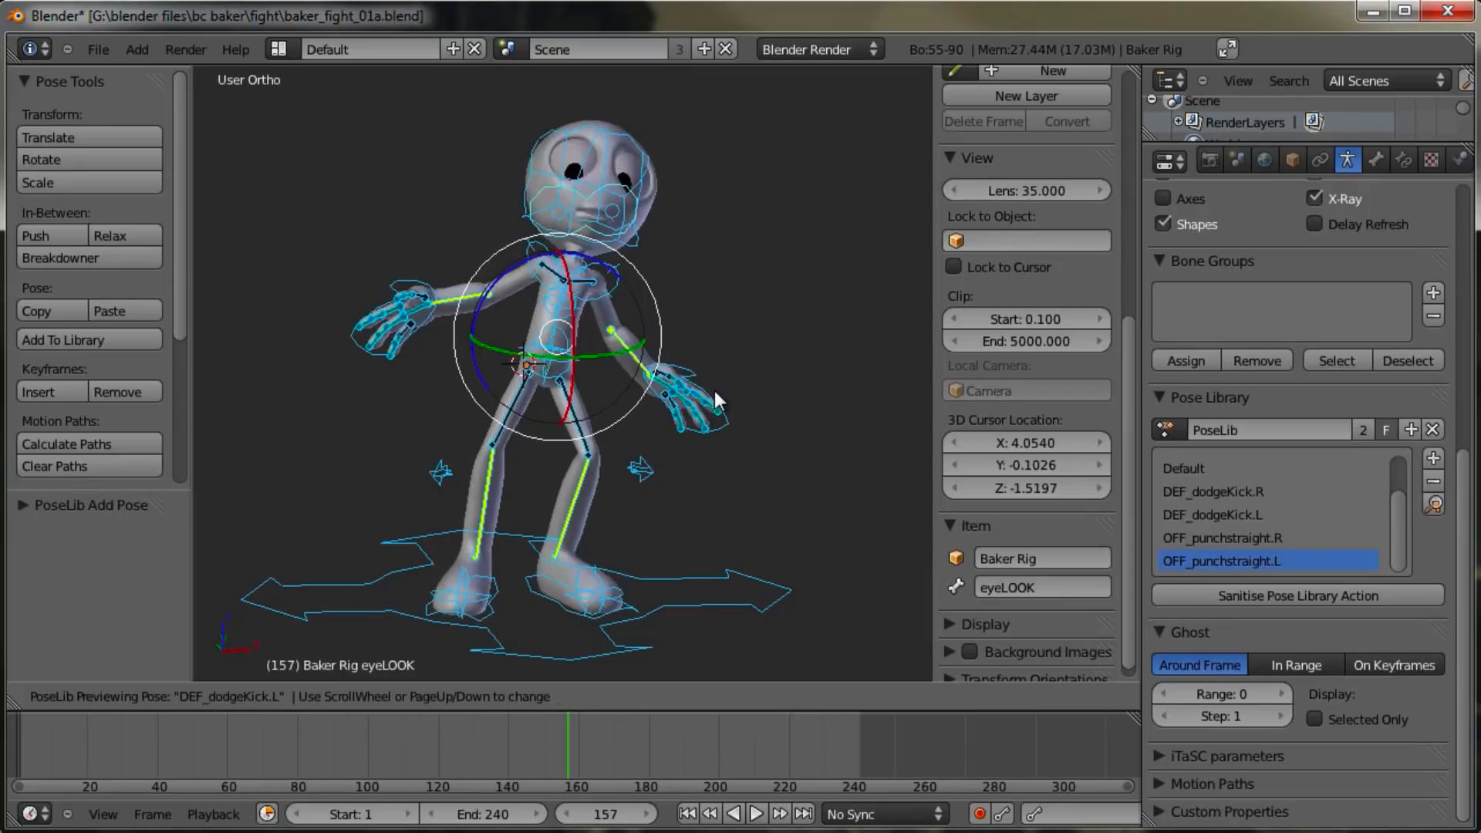
pyautogui.scroll(-2, 714, 398)
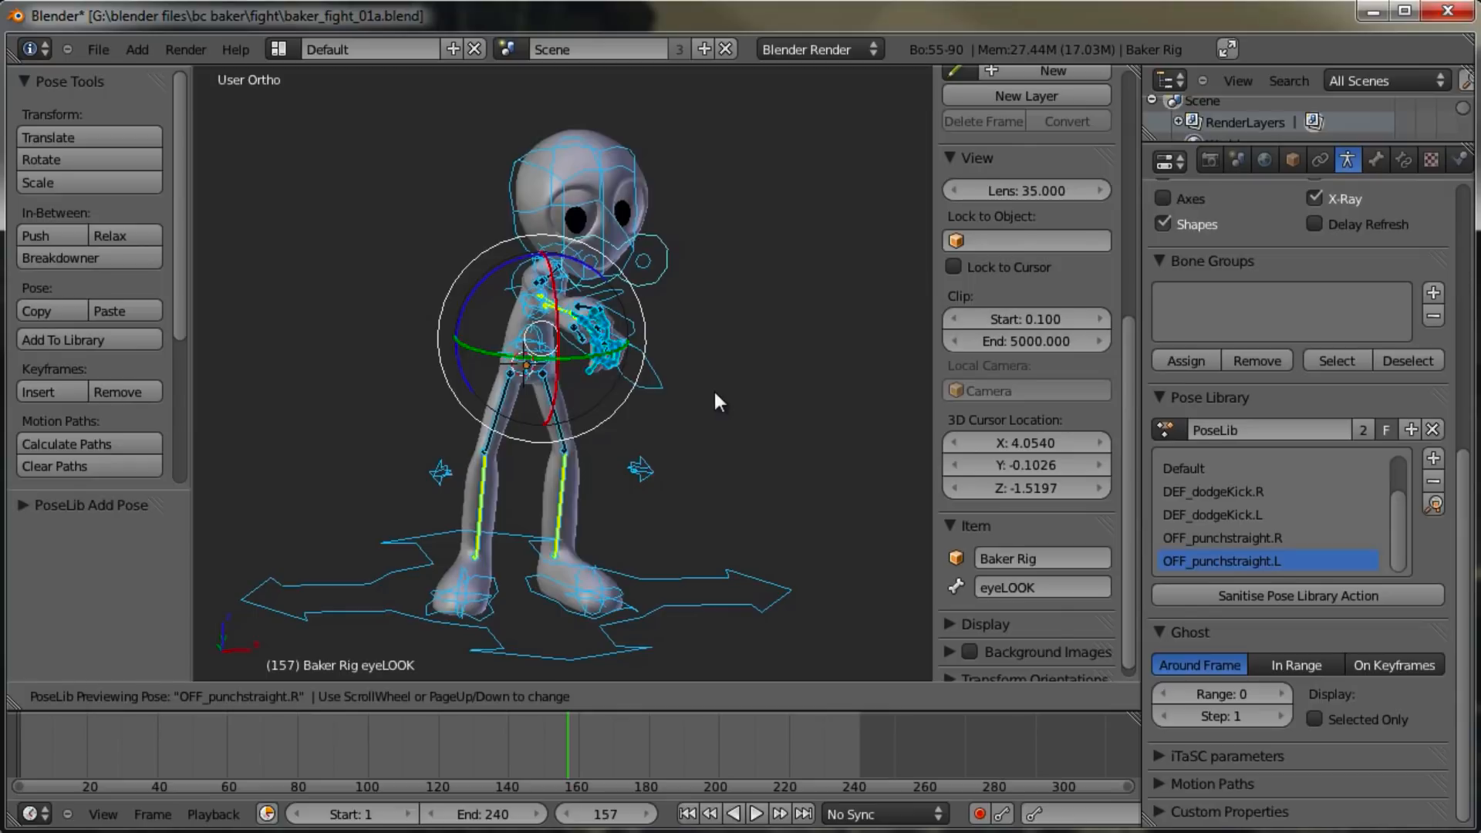
pyautogui.scroll(-1, 715, 392)
pyautogui.scroll(4, 716, 393)
pyautogui.scroll(-3, 716, 392)
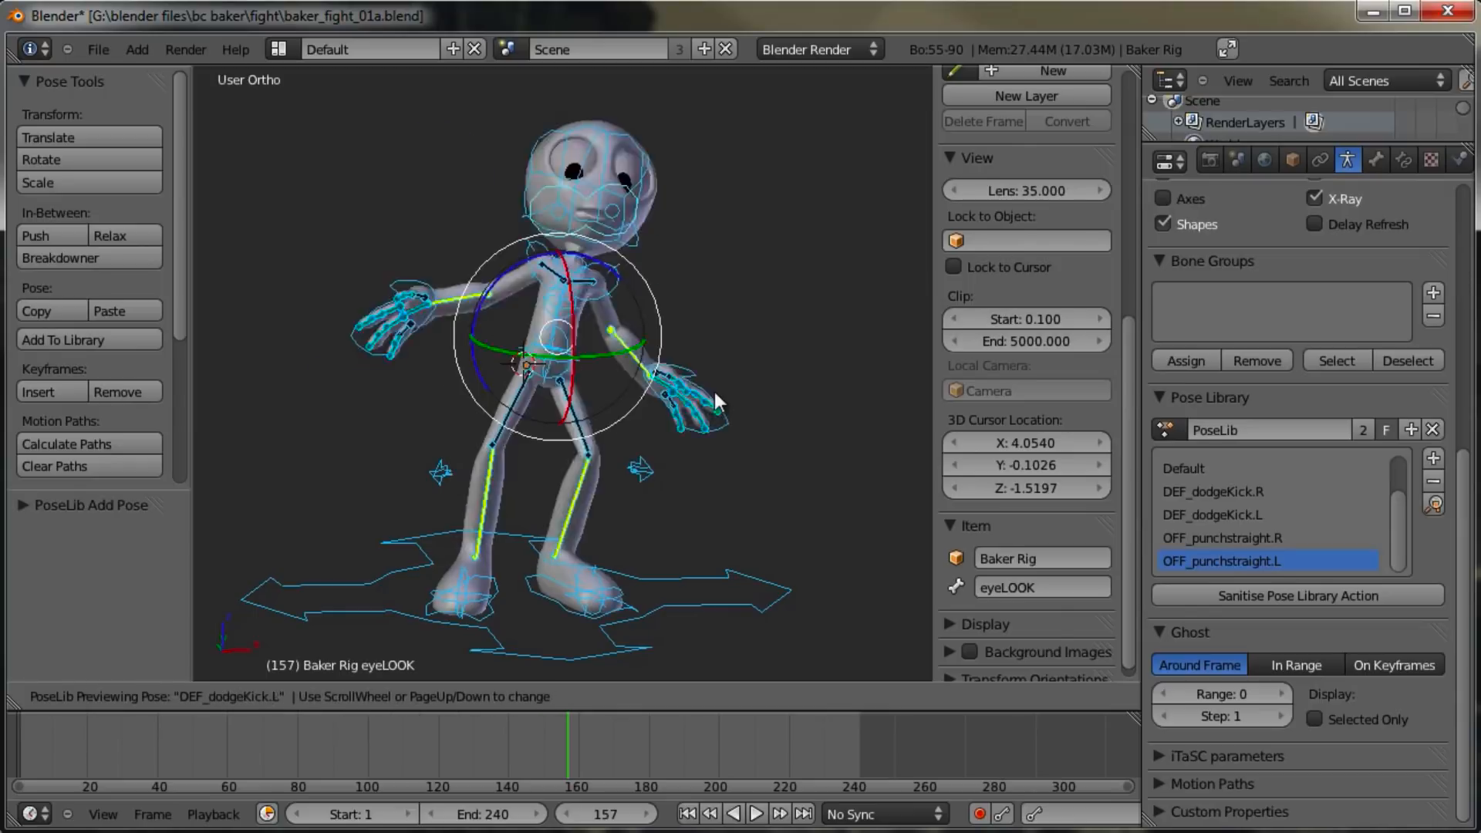
pyautogui.scroll(-4, 714, 388)
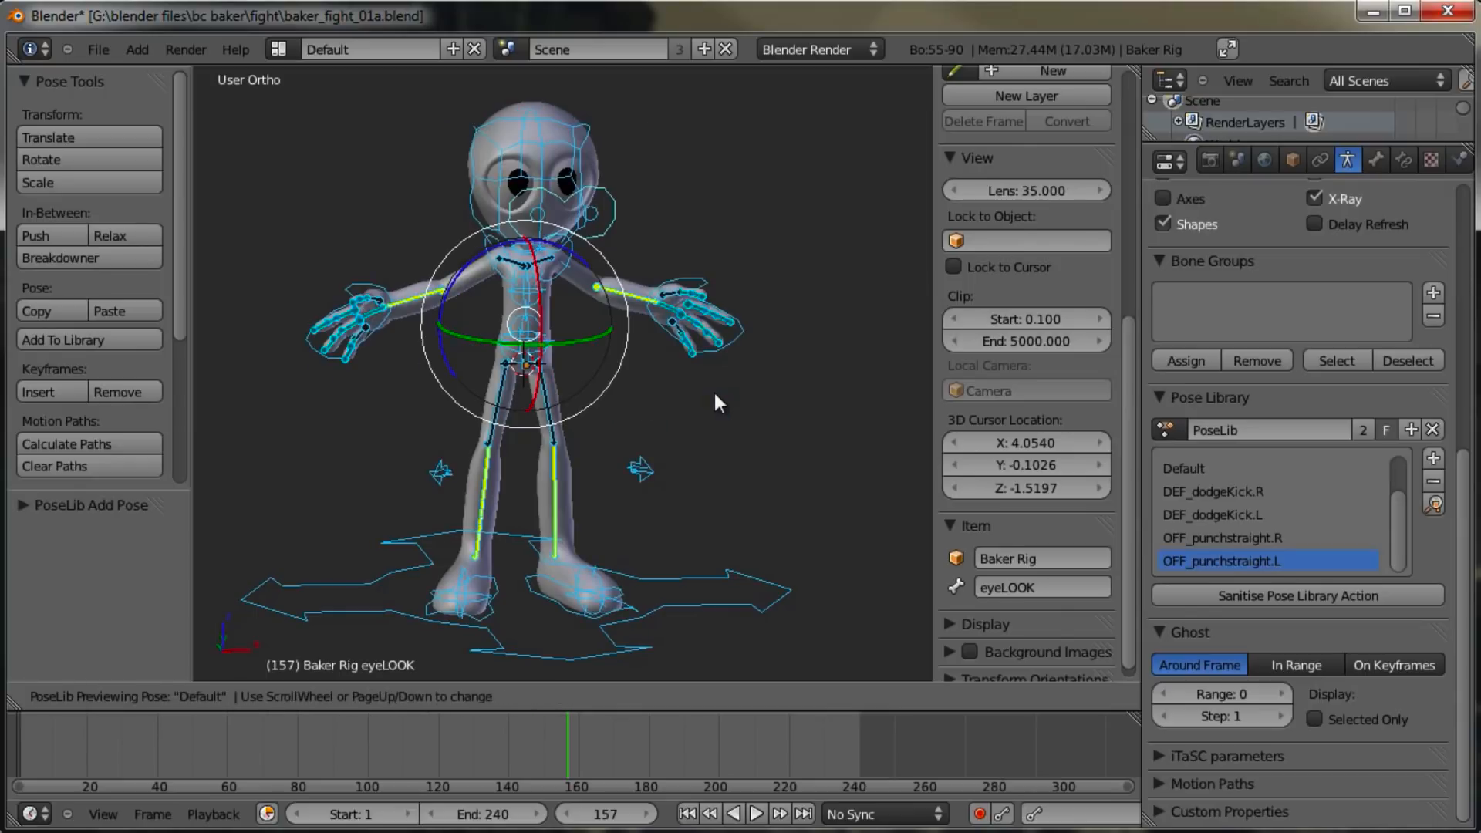
pyautogui.scroll(-2, 714, 390)
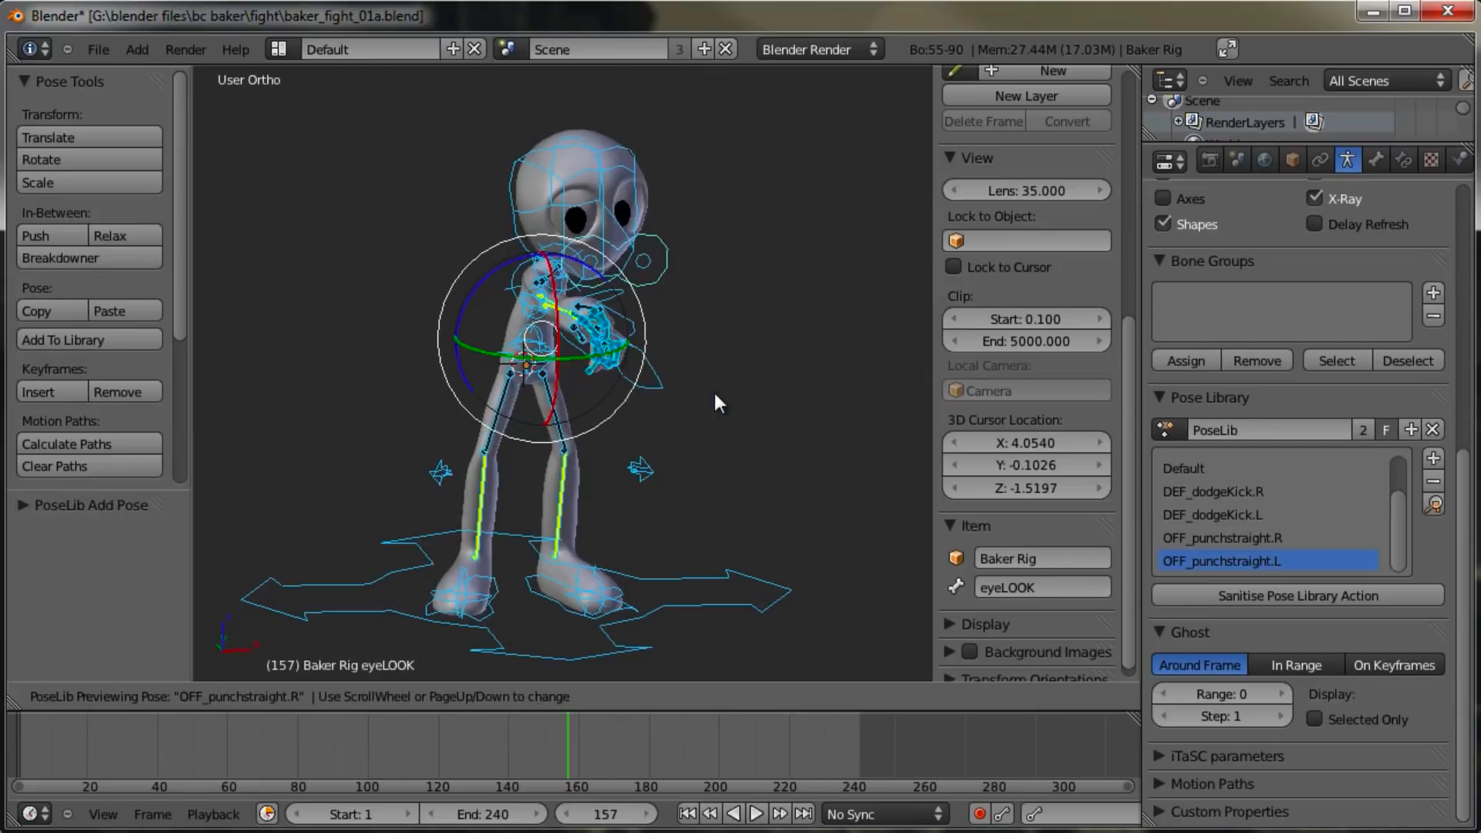
pyautogui.scroll(-2, 714, 390)
pyautogui.scroll(1, 714, 391)
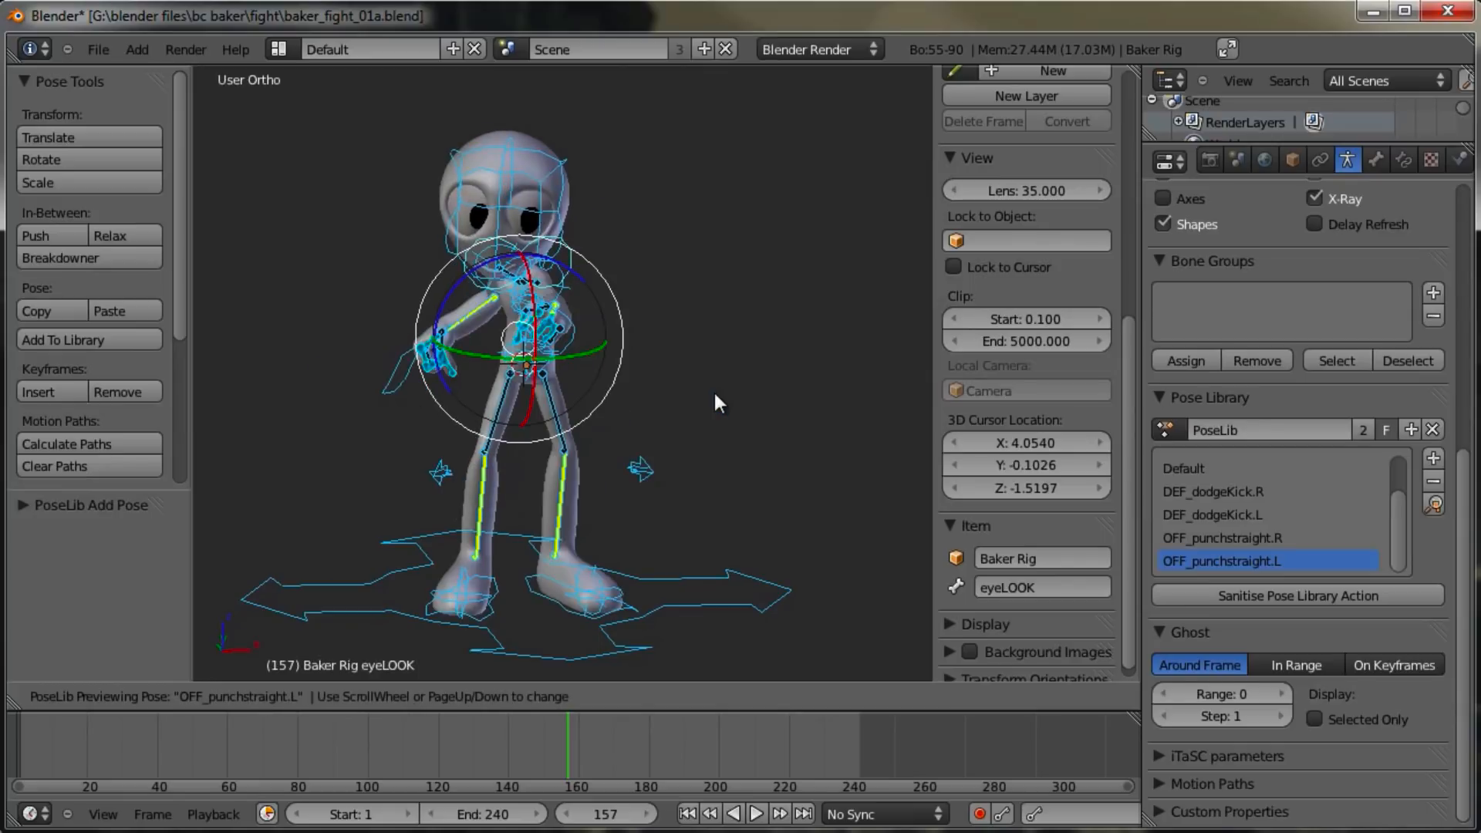
# Step: Apply the DEF_dodgeKick.R pose from the pose library to the rig
pyautogui.scroll(1, 715, 402)
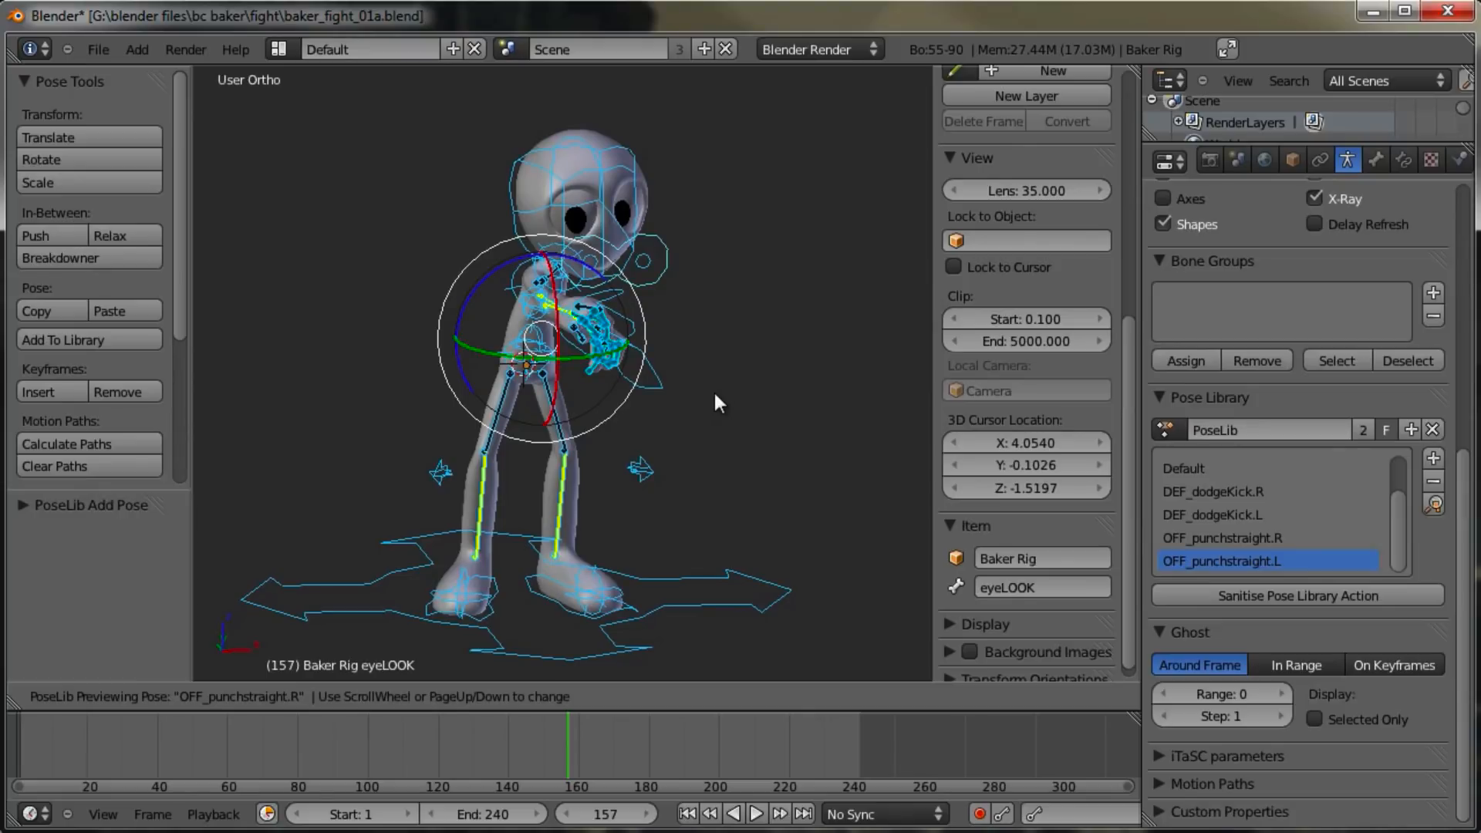
pyautogui.scroll(2, 715, 396)
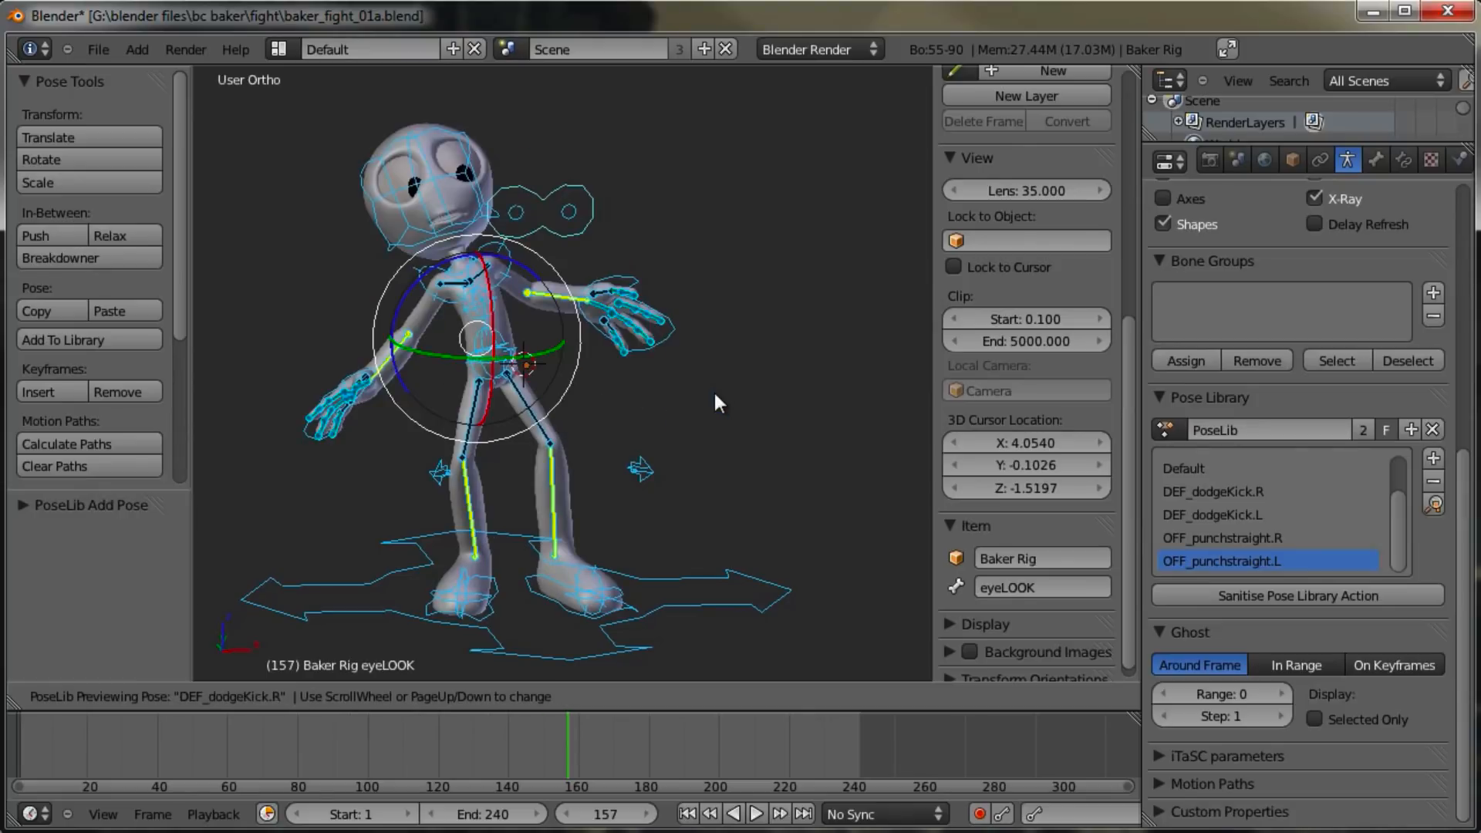
pyautogui.click(714, 390)
# Step: Move the hips control forward and slightly up in right view
pyautogui.moveTo(617, 452); pyautogui.dragTo(479, 428, button='middle')
pyautogui.press('KP_3')
pyautogui.scroll(3, 480, 429)
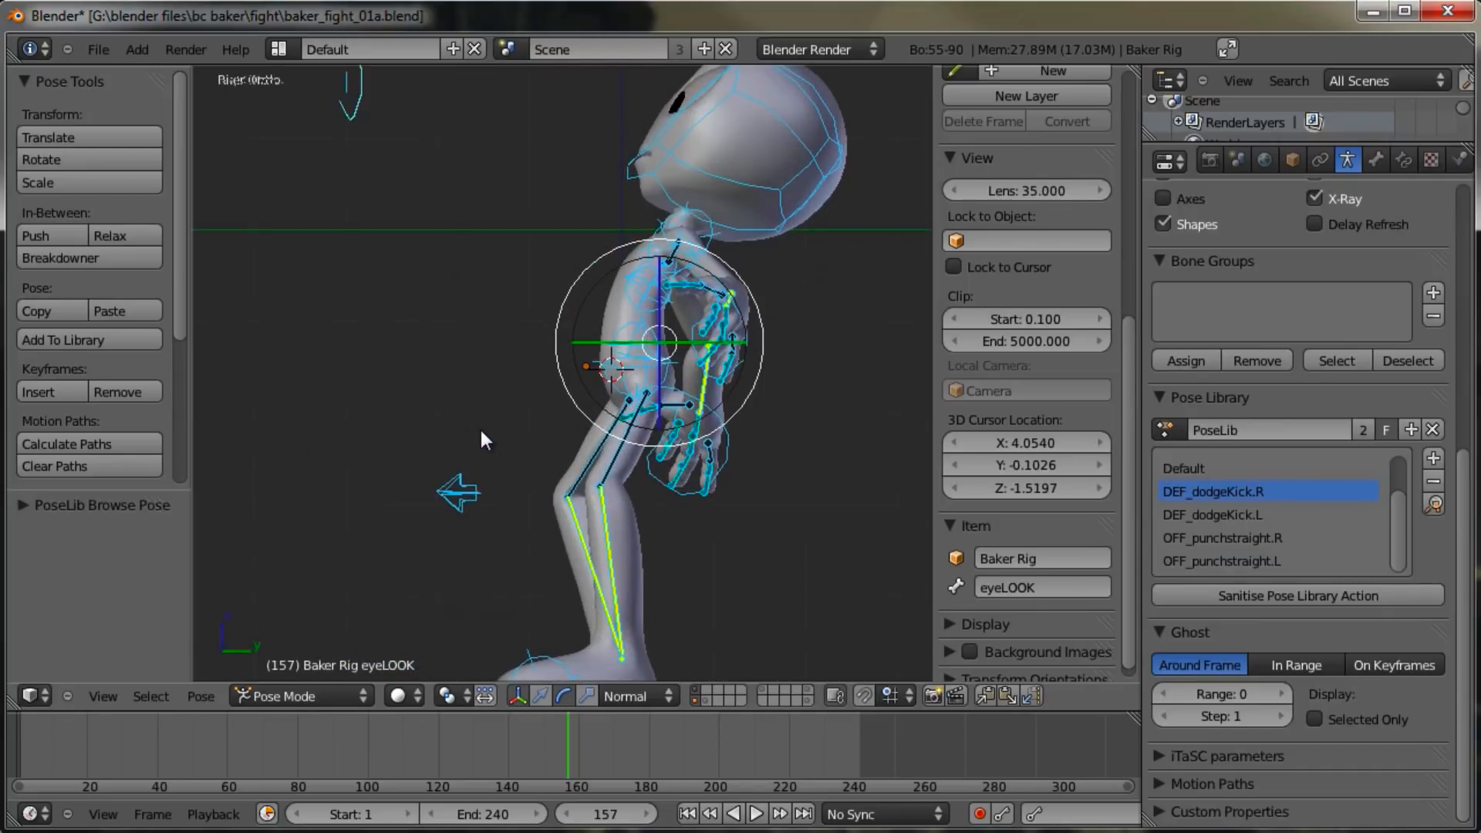
pyautogui.rightClick(670, 361)
pyautogui.press('g')
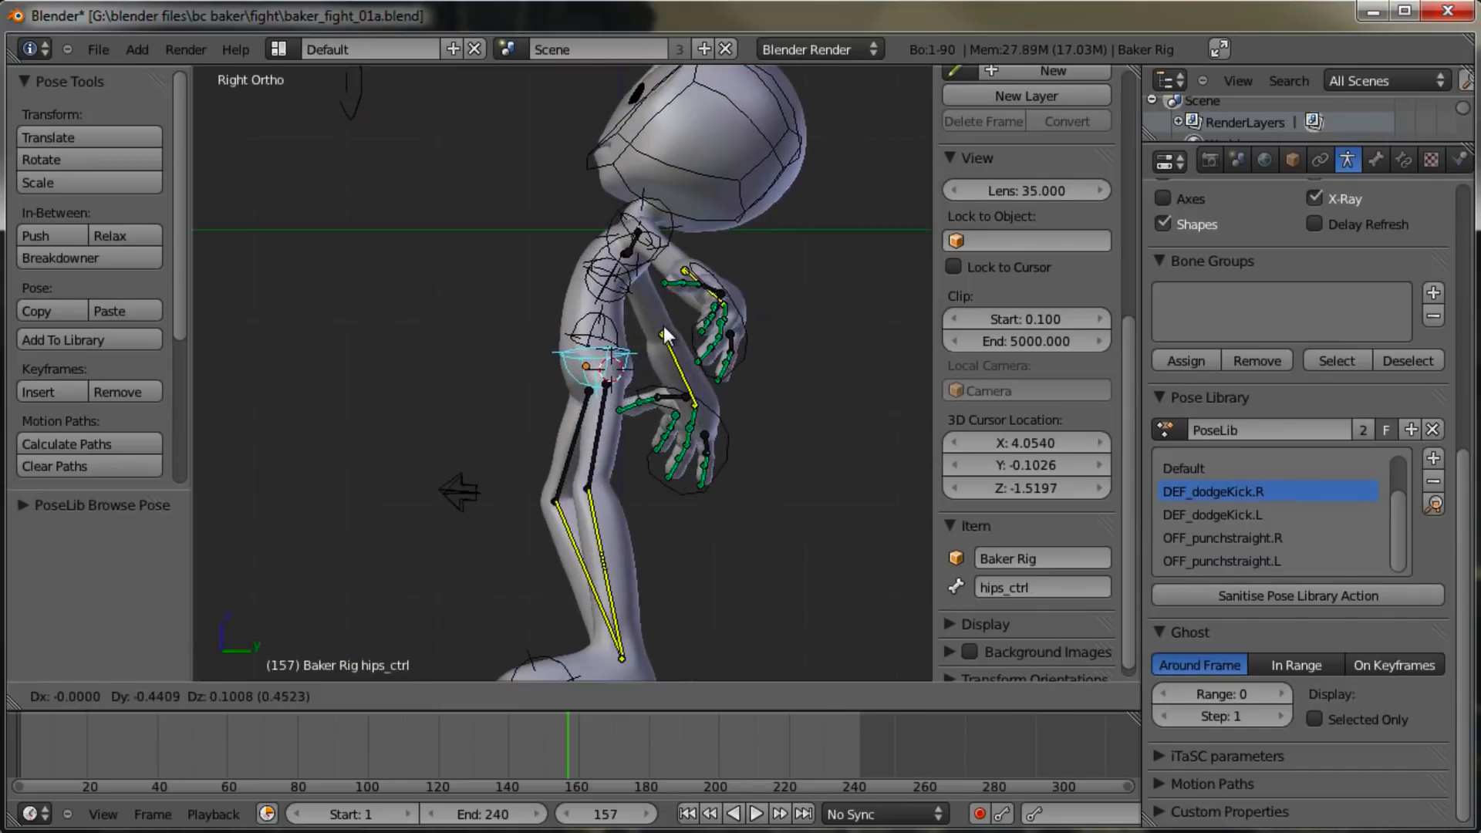
pyautogui.click(659, 327)
# Step: Bring both hand IK controls forward to follow the shifted hips in right view
pyautogui.rightClick(723, 410)
pyautogui.press('g')
pyautogui.click(600, 373)
pyautogui.rightClick(743, 300)
pyautogui.press('g')
pyautogui.click(640, 316)
# Step: Rotate the lower torso and chest controls in right view to straighten the upper body
pyautogui.rightClick(622, 285)
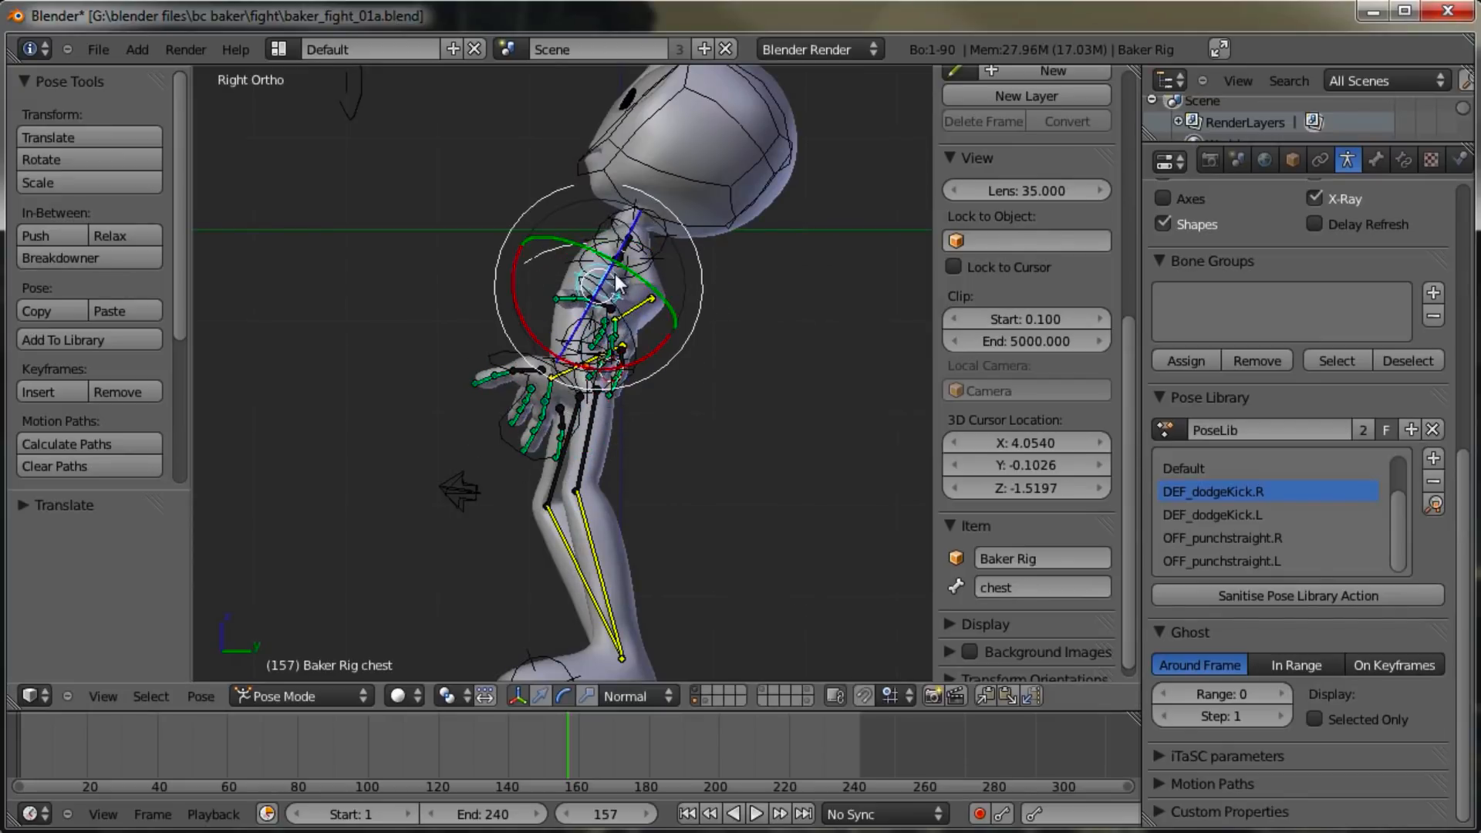
pyautogui.press('r')
pyautogui.rightClick(670, 236)
pyautogui.rightClick(583, 323)
pyautogui.press('r')
pyautogui.click(678, 256)
pyautogui.rightClick(625, 265)
pyautogui.press('r')
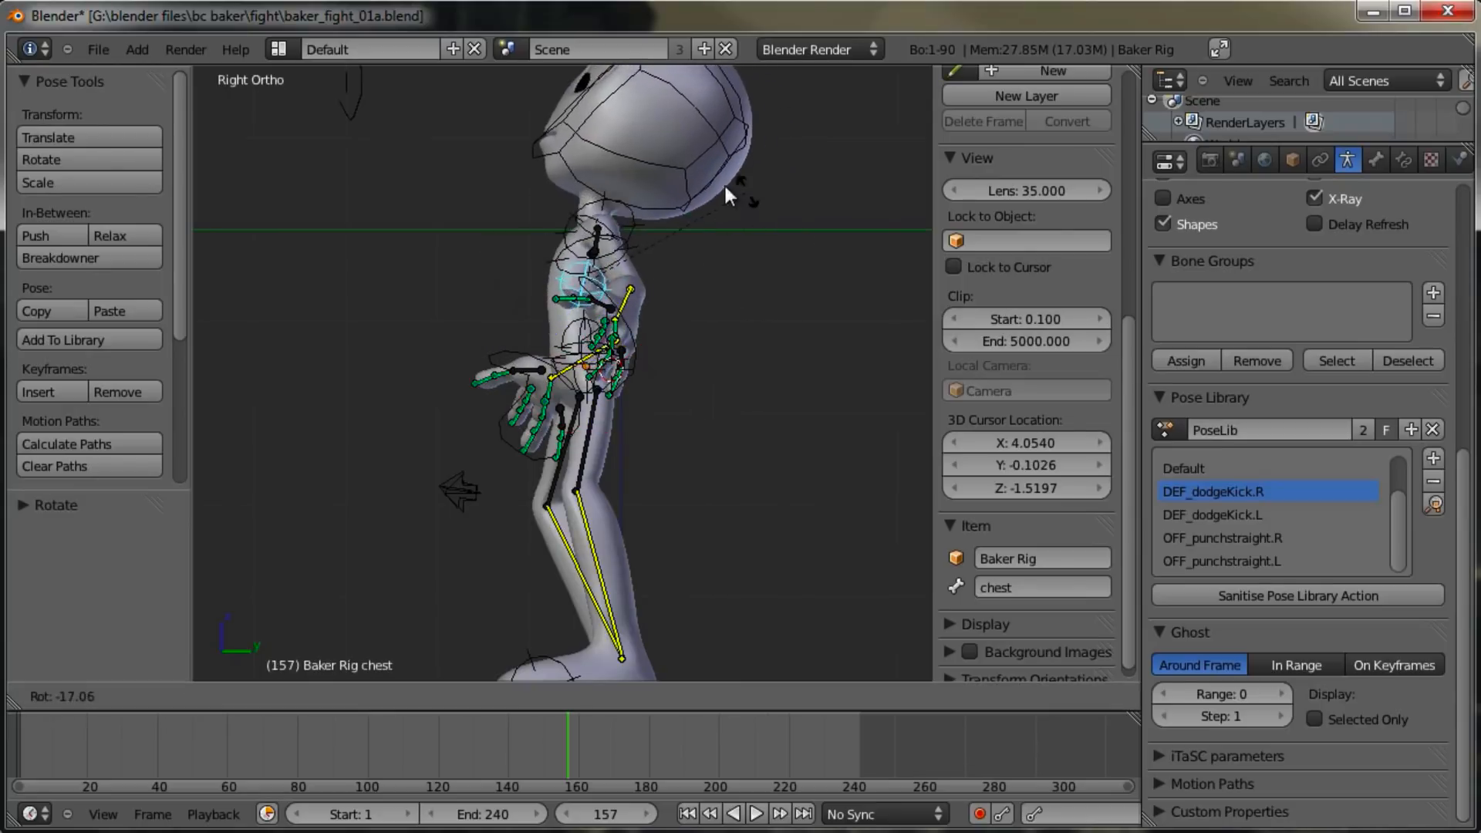
pyautogui.click(693, 182)
# Step: Move the eyeLOOK target up and toward the character's right side
pyautogui.keyDown('shift'); pyautogui.moveTo(567, 239); pyautogui.dragTo(553, 363, button='middle'); pyautogui.keyUp('shift')
pyautogui.moveTo(434, 366); pyautogui.dragTo(590, 392, button='middle')
pyautogui.rightClick(558, 323)
pyautogui.press('g')
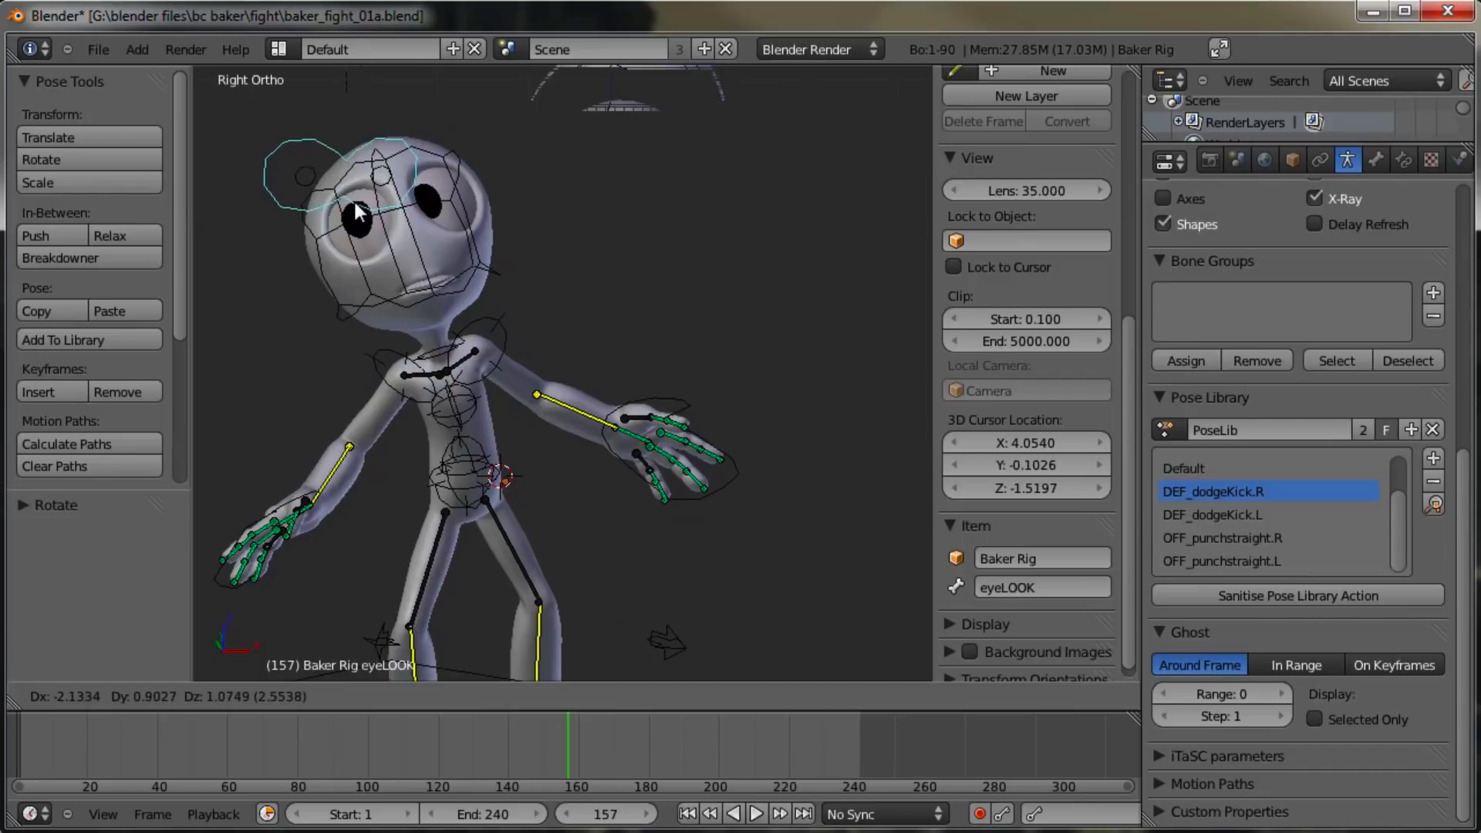
pyautogui.click(353, 199)
# Step: Turn the head toward the eyeLOOK target with a trackball rotation
pyautogui.rightClick(479, 261)
pyautogui.press('r')
pyautogui.press('r')
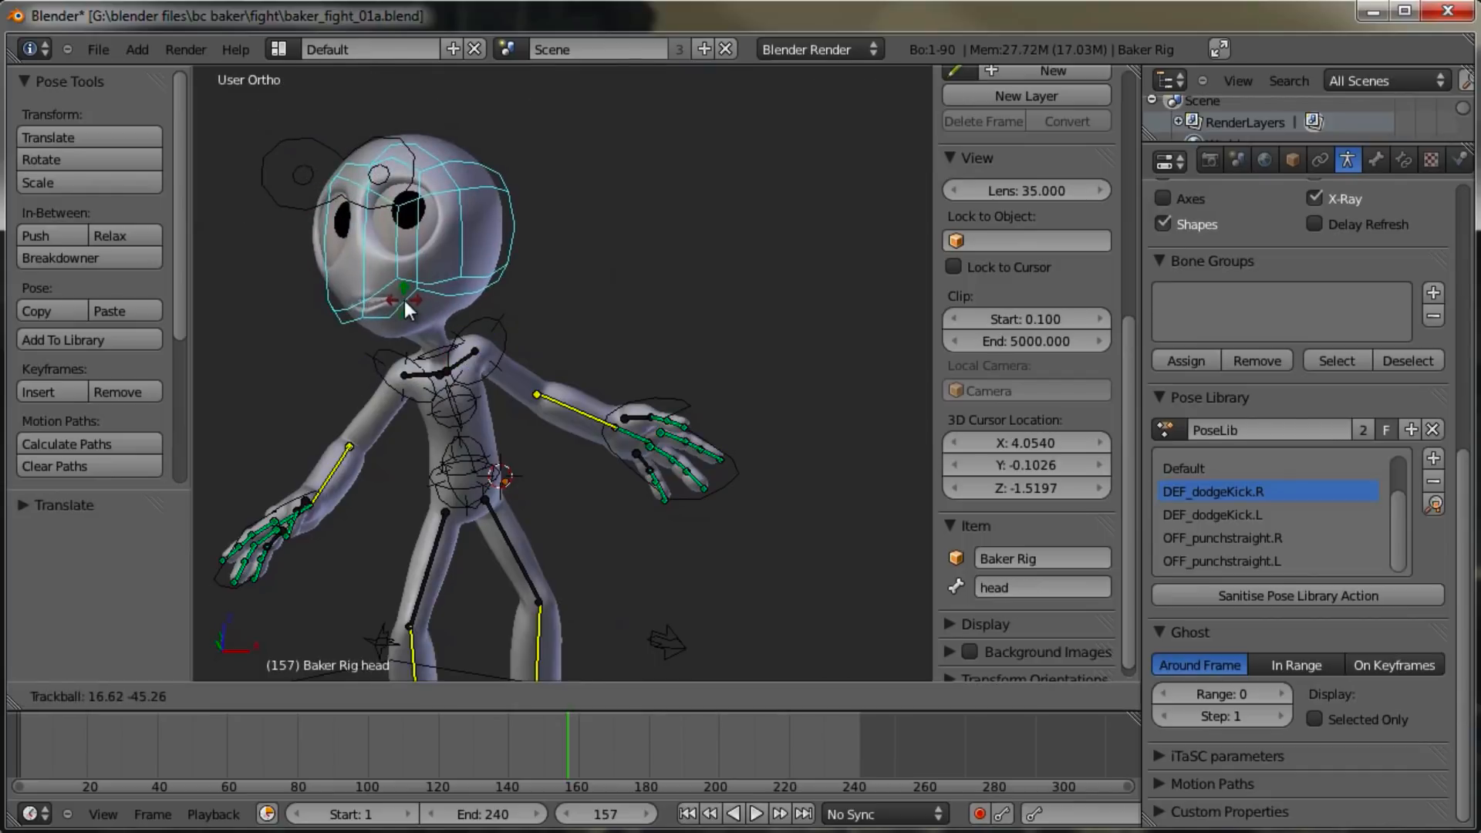
pyautogui.click(404, 299)
# Step: Reposition the eyeLOOK target to refine the direction of the character's gaze
pyautogui.moveTo(549, 351); pyautogui.dragTo(577, 242, button='middle')
pyautogui.hotkey('alt', 'r')
pyautogui.rightClick(318, 244)
pyautogui.press('g')
pyautogui.click(325, 244)
# Step: Adjust the rotation of the upper body and head while checking the pose from several angles
pyautogui.moveTo(325, 244); pyautogui.dragTo(480, 357, button='middle')
pyautogui.rightClick(480, 358)
pyautogui.press('r')
pyautogui.click(484, 438)
pyautogui.moveTo(484, 438); pyautogui.dragTo(515, 344, button='middle')
pyautogui.rightClick(540, 196)
pyautogui.press('r')
pyautogui.rightClick(577, 124)
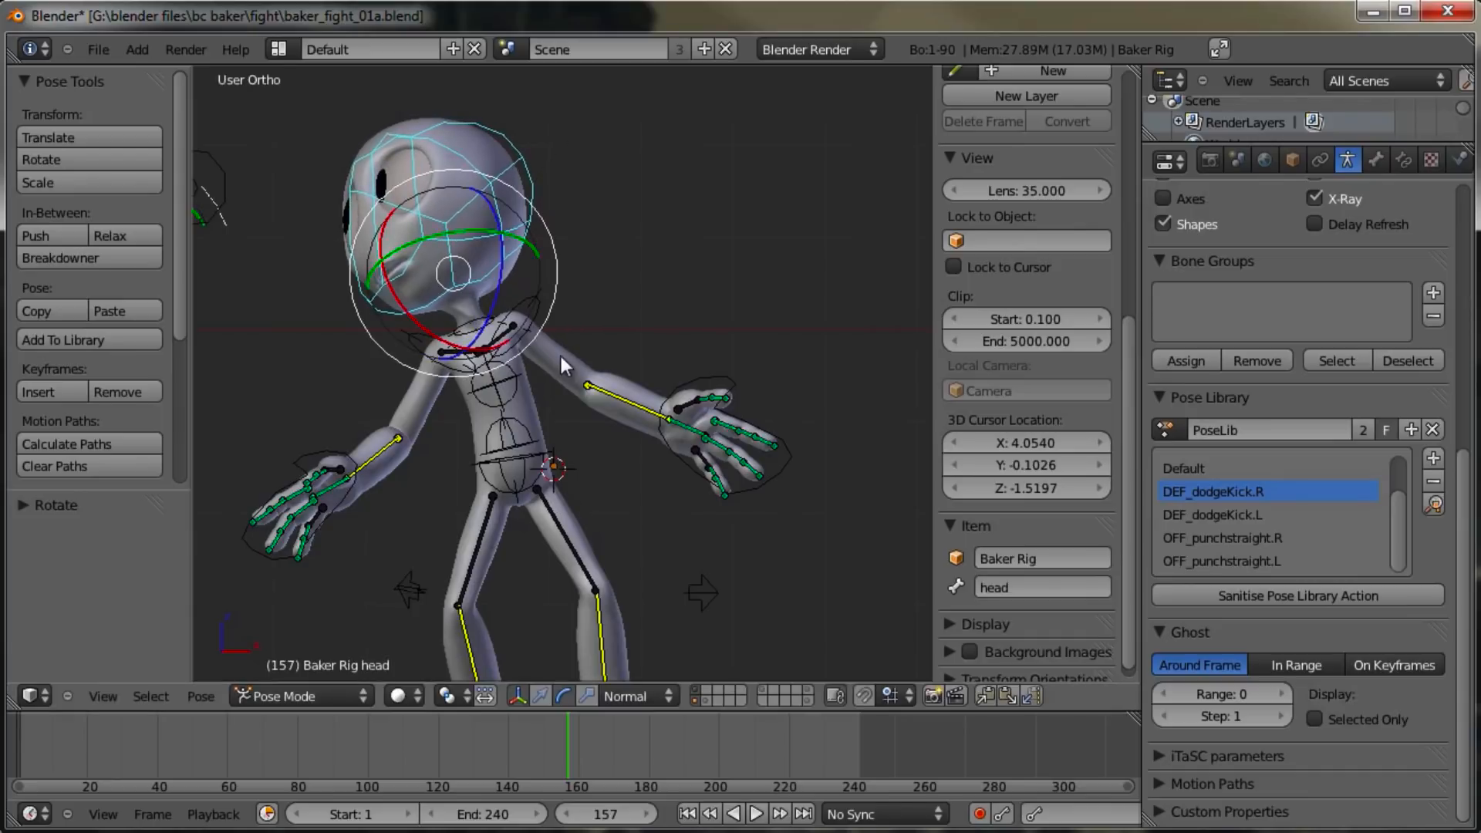
# Step: Shift the hips control further forward in right view
pyautogui.scroll(-2, 558, 353)
pyautogui.moveTo(507, 346); pyautogui.dragTo(452, 378, button='middle')
pyautogui.press('KP_3')
pyautogui.scroll(2, 452, 378)
pyautogui.rightClick(512, 467)
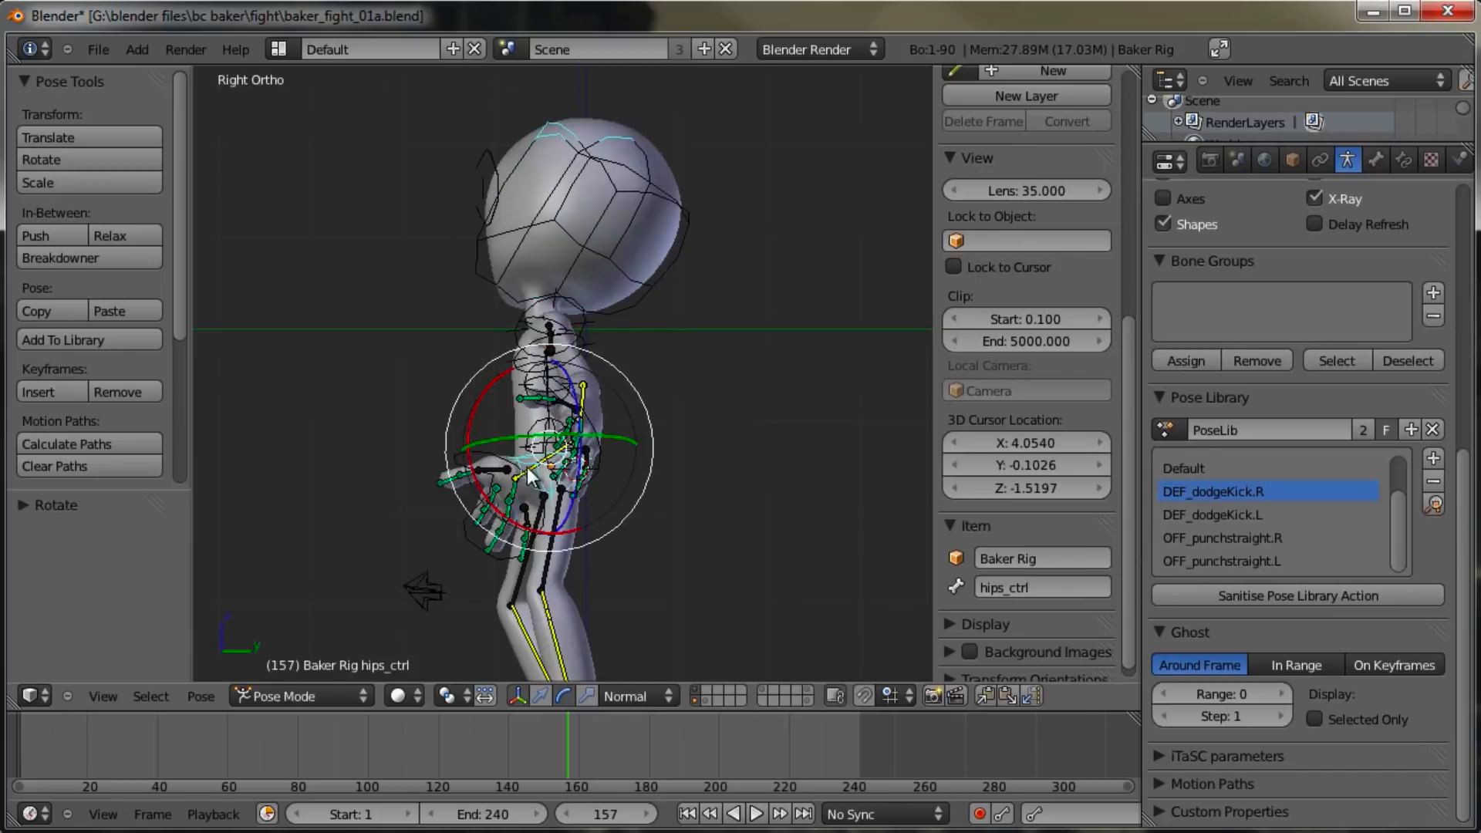
pyautogui.press('g')
pyautogui.rightClick(512, 474)
# Step: Rotate the chest and head slightly in right view to rebalance the upper body over the hips
pyautogui.rightClick(524, 378)
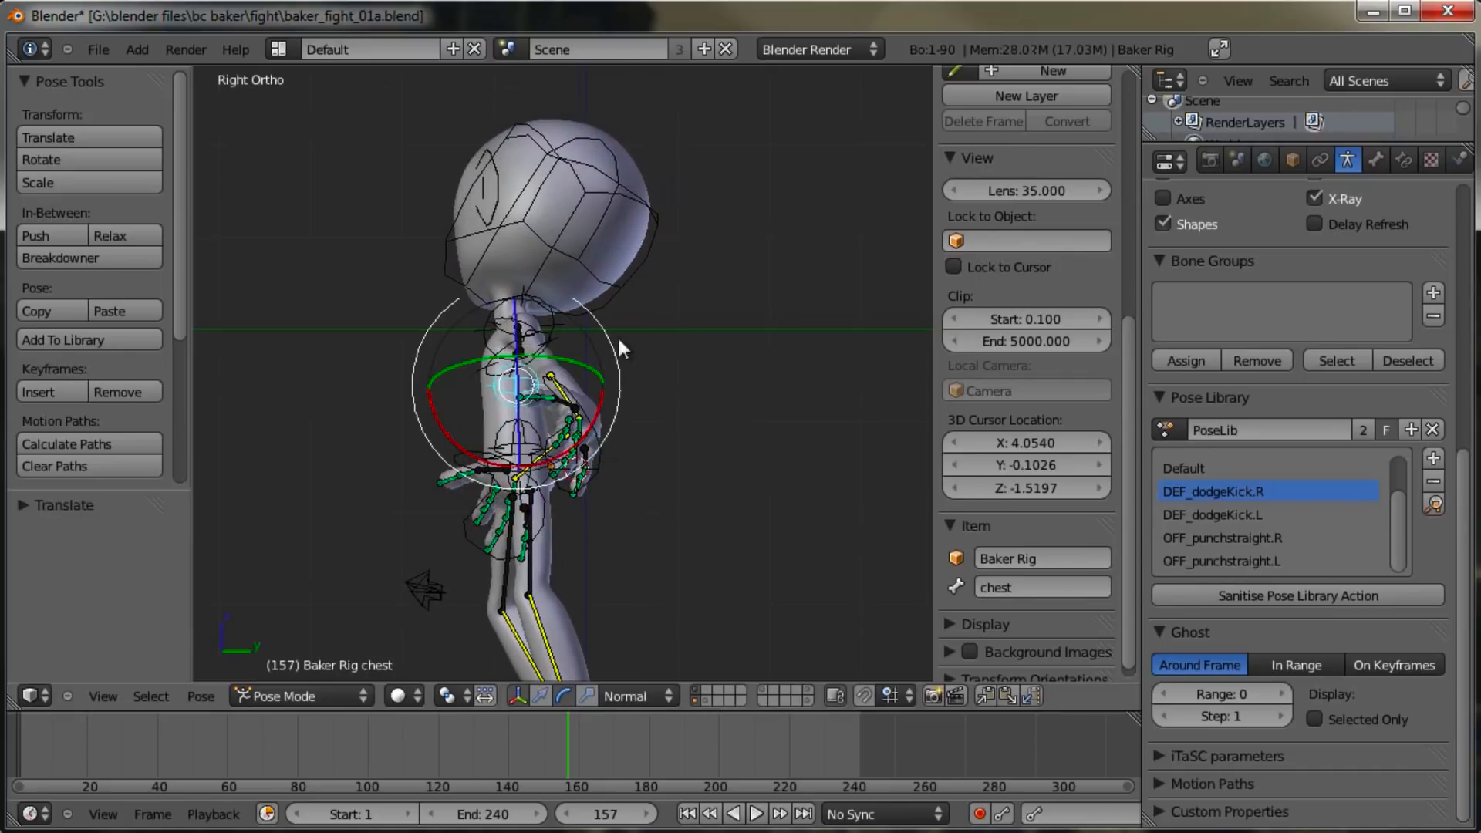
pyautogui.press('r')
pyautogui.click(673, 327)
pyautogui.rightClick(623, 185)
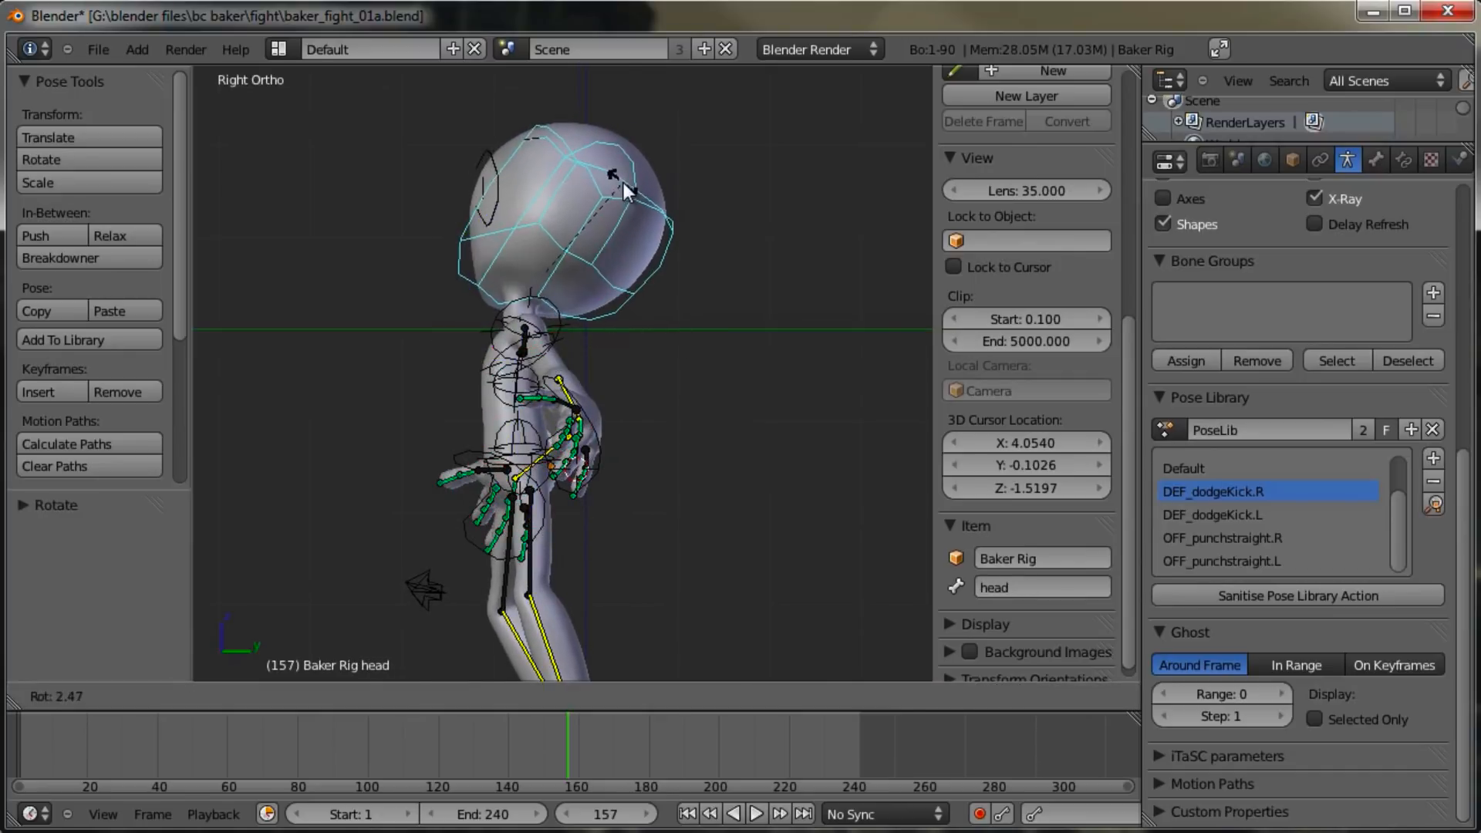
# Step: Move the left hand's IK control closer to the body and the right hand's slightly outward and down
pyautogui.moveTo(567, 362); pyautogui.dragTo(570, 397, button='middle')
pyautogui.moveTo(793, 441); pyautogui.dragTo(763, 442, button='right')
pyautogui.moveTo(359, 484); pyautogui.dragTo(369, 455, button='right')
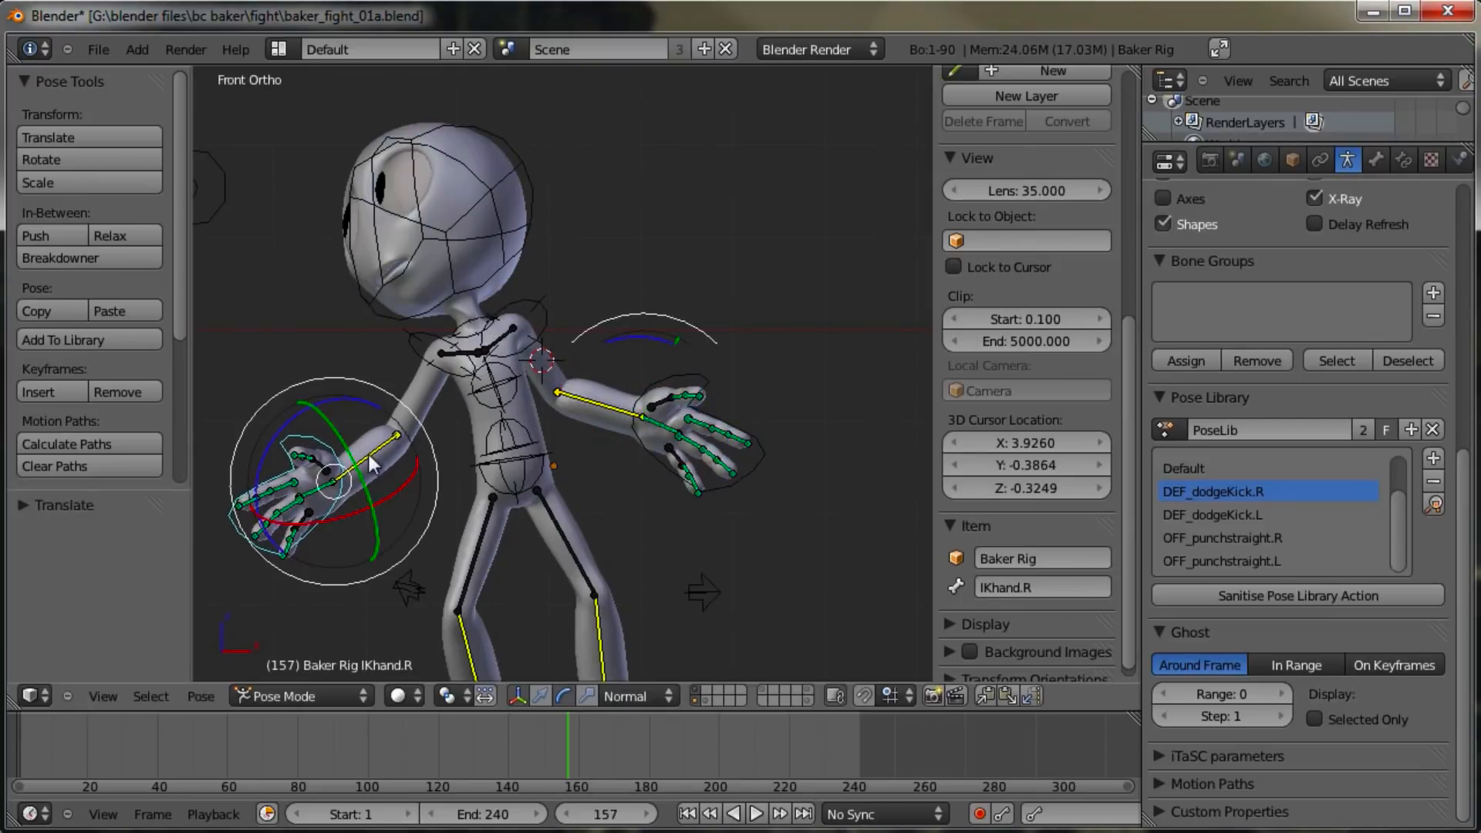
# Step: Select the hips control in front view and add the left hand's IK control to the selection
pyautogui.rightClick(492, 415)
pyautogui.press('KP_1')
pyautogui.rightClick(555, 425)
pyautogui.press('g')
pyautogui.rightClick(625, 356)
pyautogui.keyDown('shift'); pyautogui.rightClick(704, 422); pyautogui.keyUp('shift')
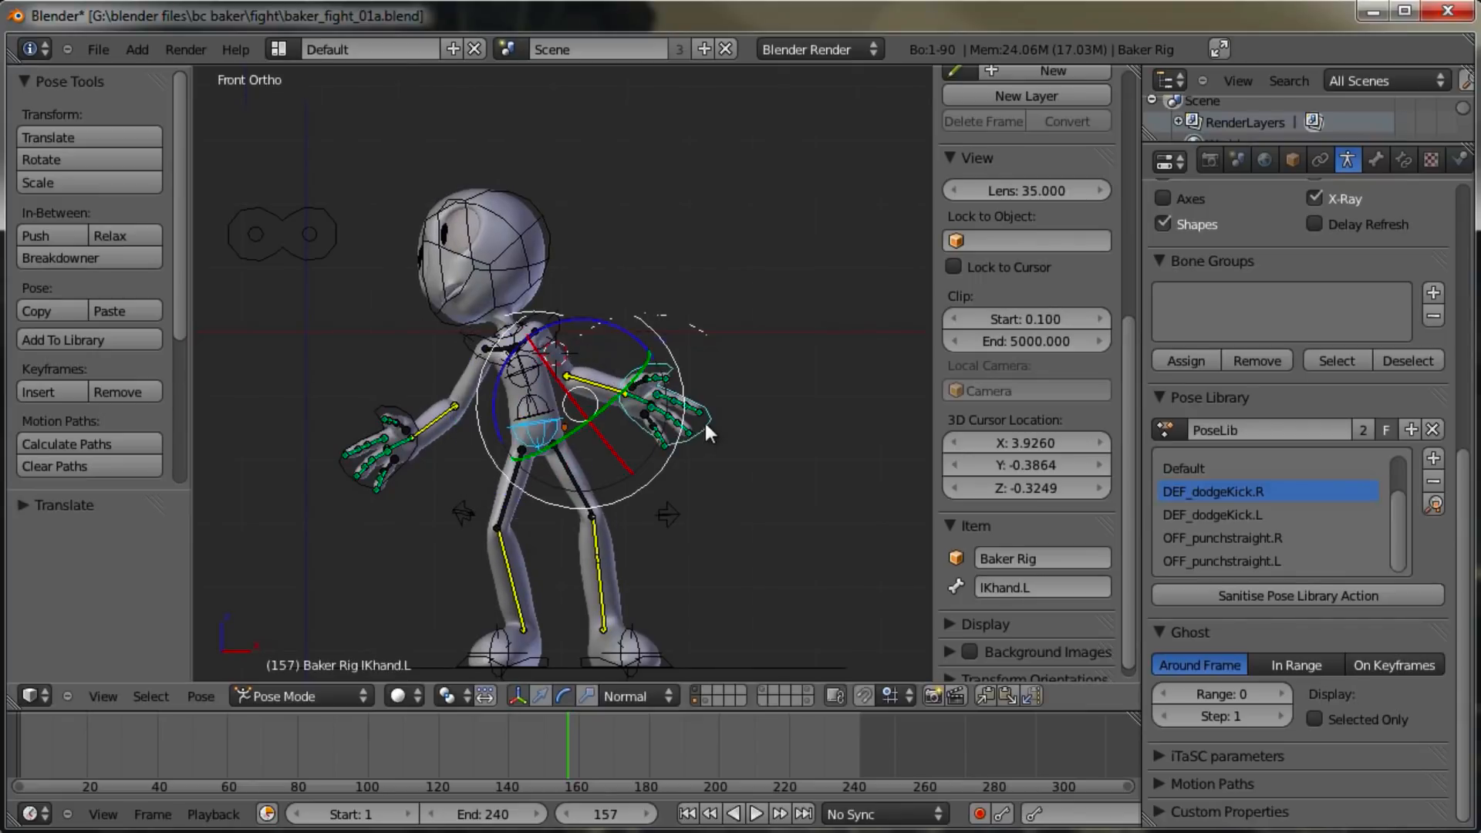
# Step: Add the right hand control to the selection and move it together with the hips and left hand sideways and slightly up
pyautogui.rightClick(354, 414)
pyautogui.press('g')
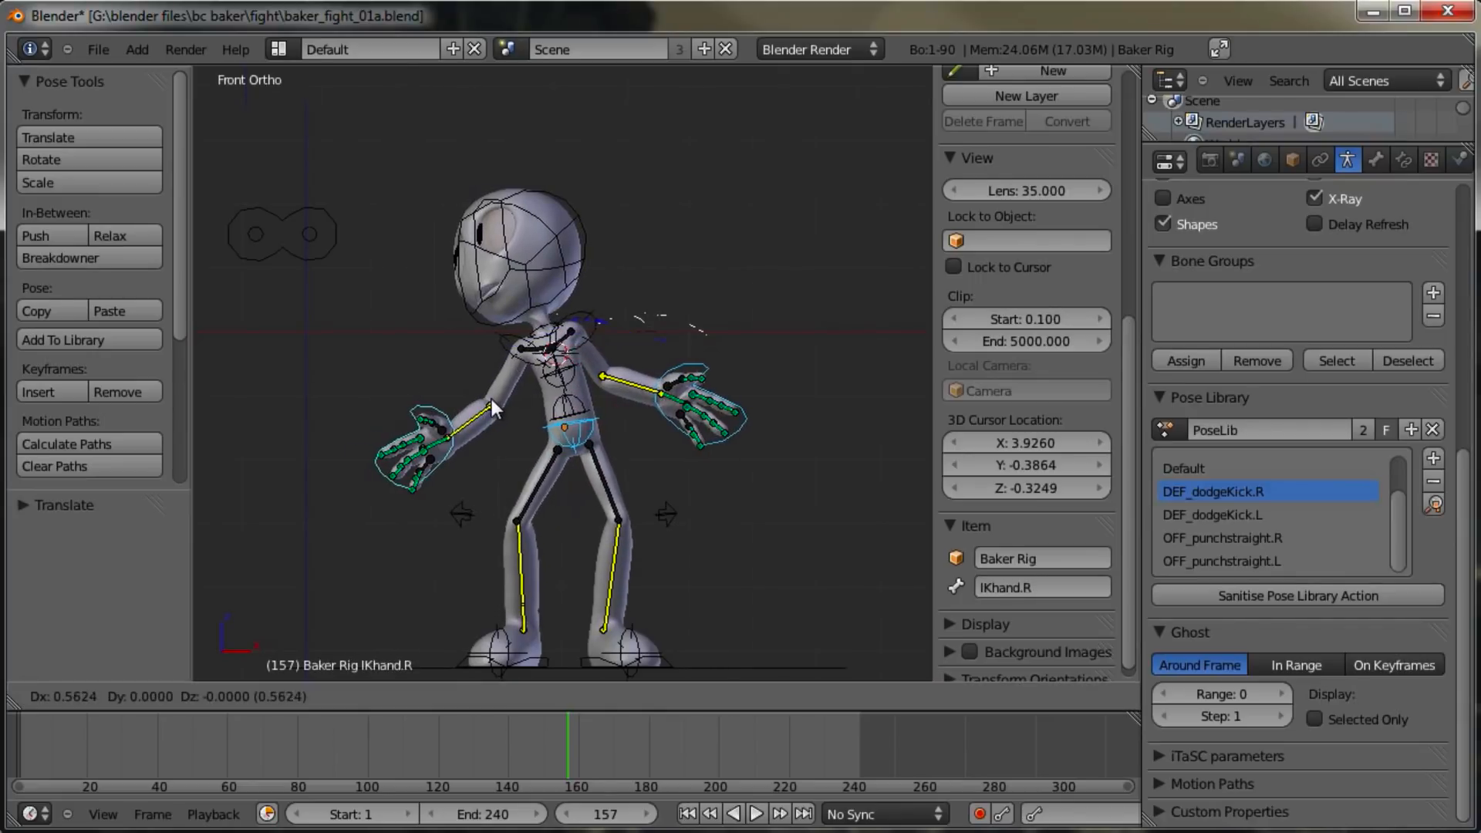
pyautogui.click(492, 392)
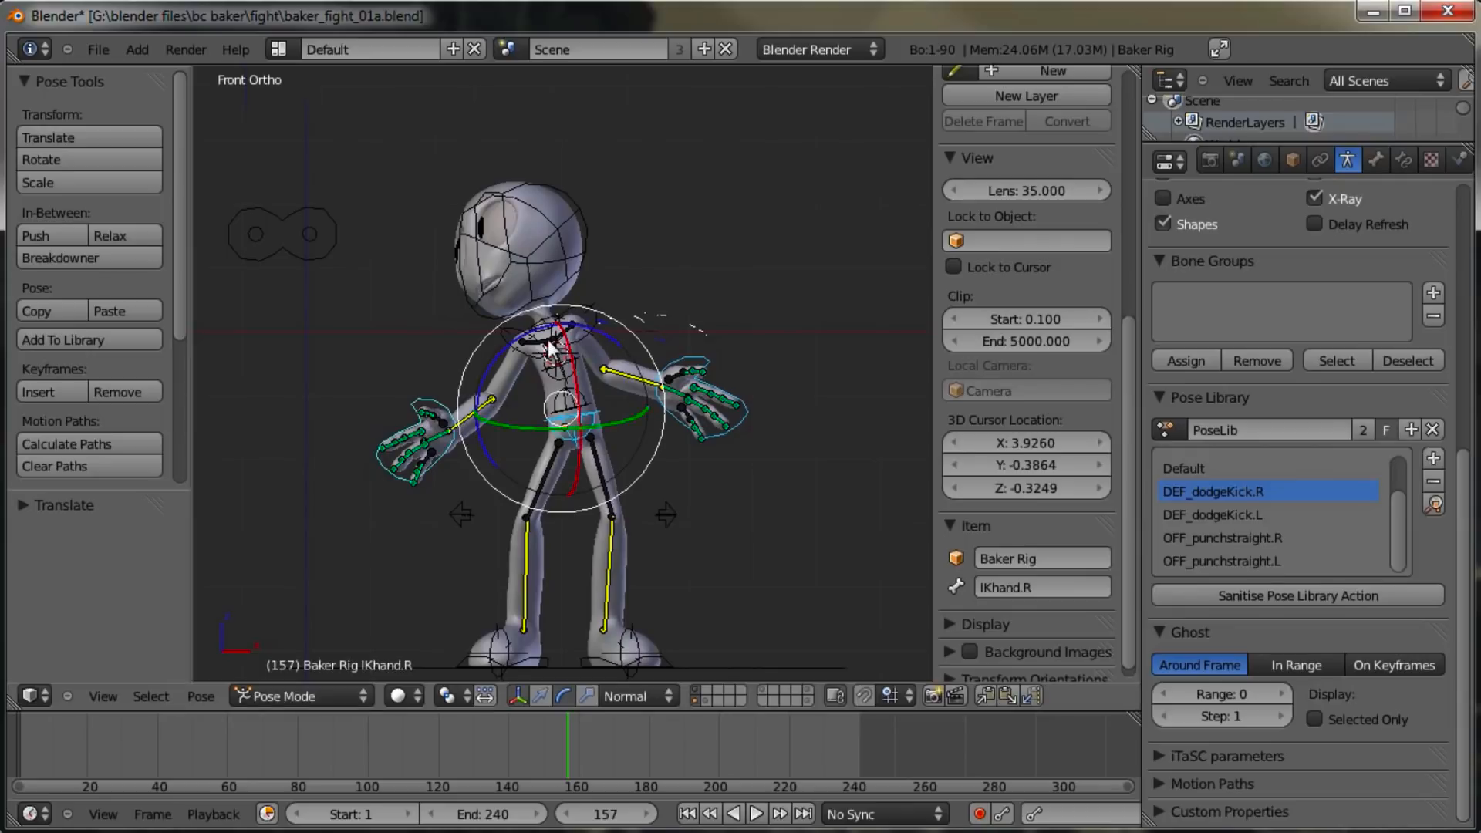
# Step: Rotate the chest control to bring the upper body and head more upright over the hips
pyautogui.rightClick(567, 376)
pyautogui.press('r')
pyautogui.click(675, 353)
pyautogui.rightClick(577, 366)
pyautogui.press('r')
pyautogui.click(729, 301)
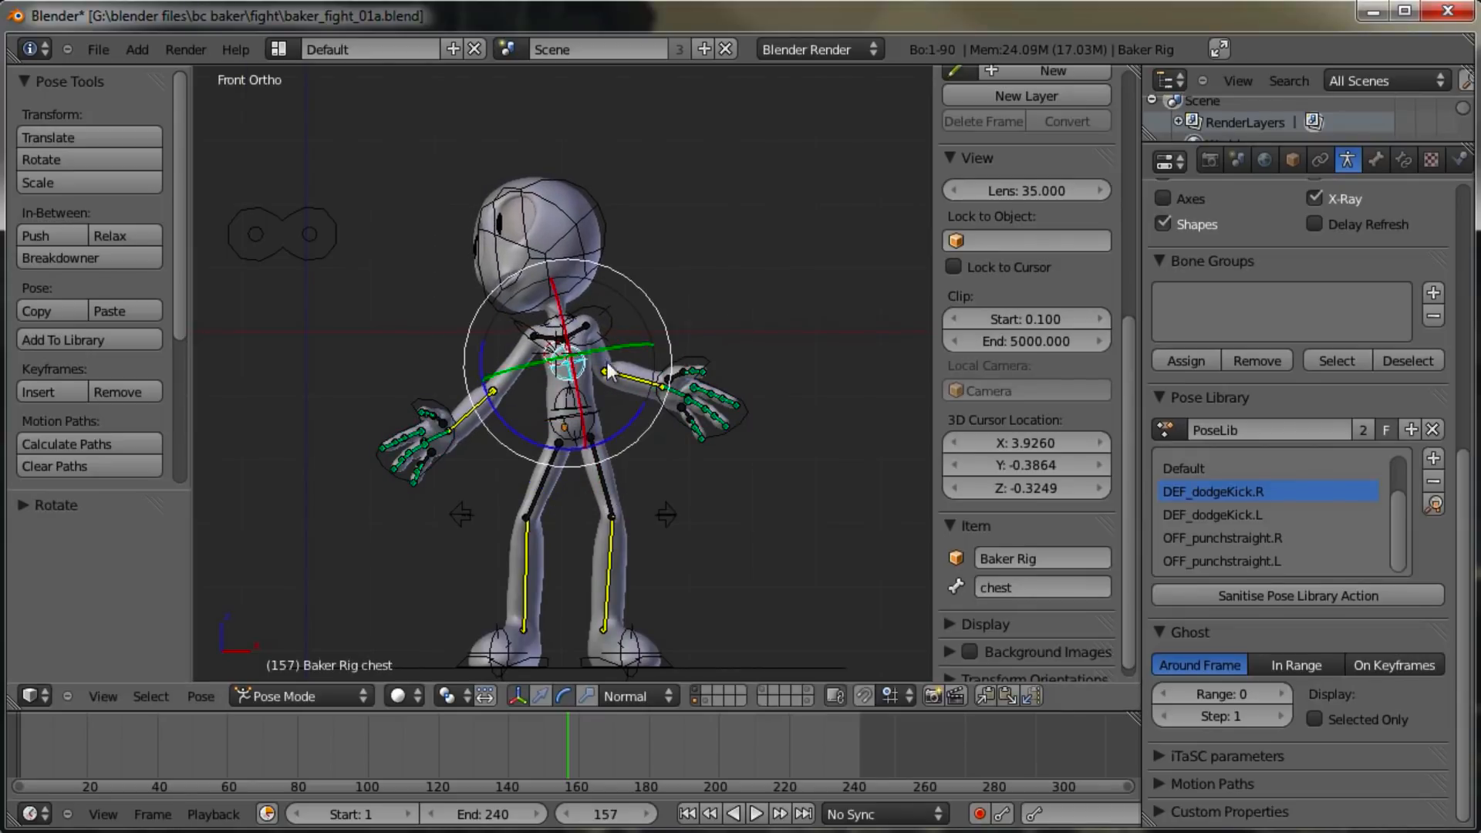
# Step: Rotate the right hand control slightly at the wrist
pyautogui.rightClick(458, 437)
pyautogui.press('r')
pyautogui.click(483, 422)
# Step: Select all bones and add the pose to the pose library with the name HIT_face.R
pyautogui.moveTo(488, 420); pyautogui.dragTo(619, 420, button='middle')
pyautogui.press('a')
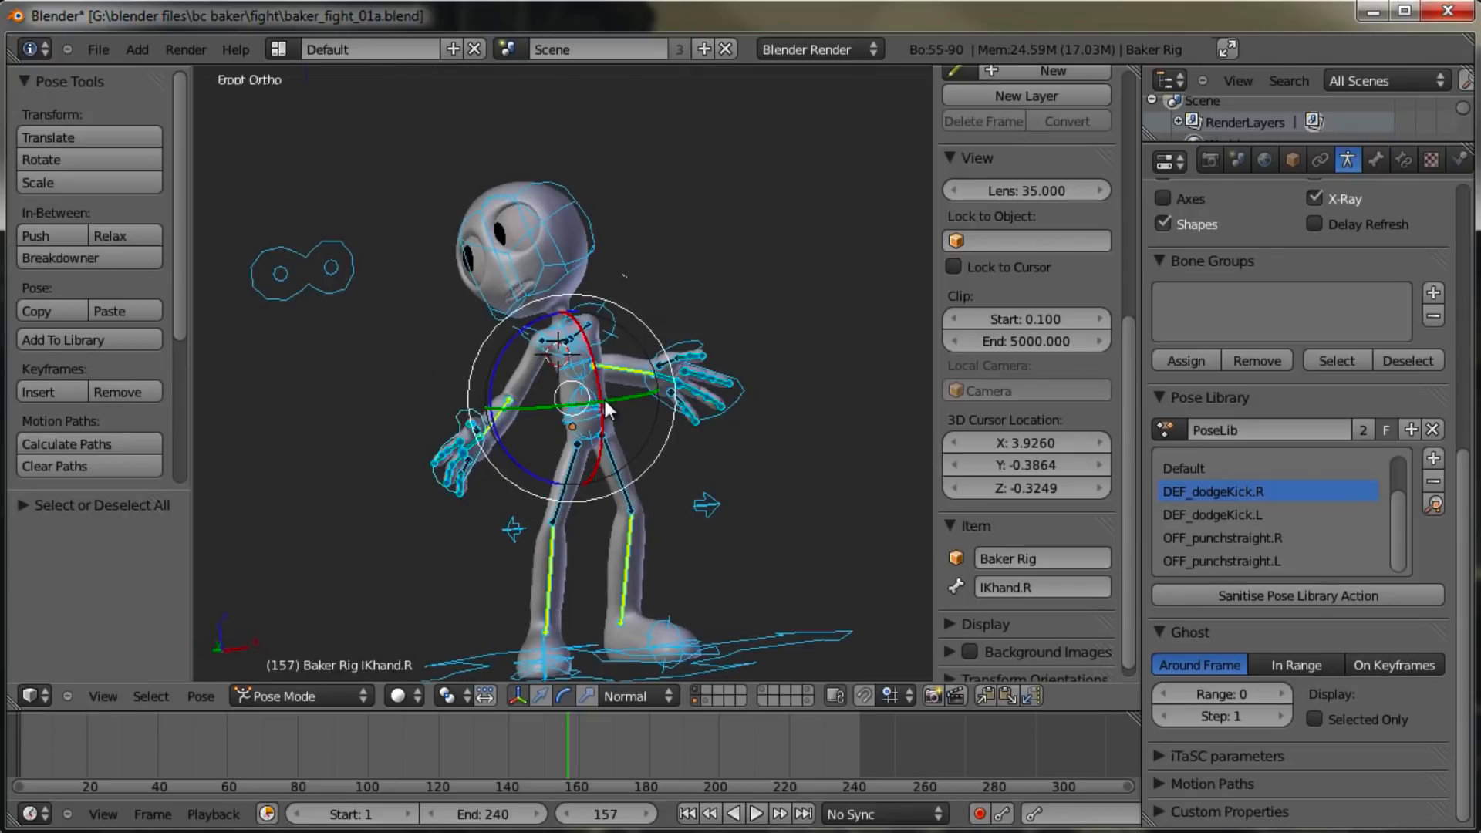
pyautogui.hotkey('shift', 'l')
pyautogui.click(677, 393)
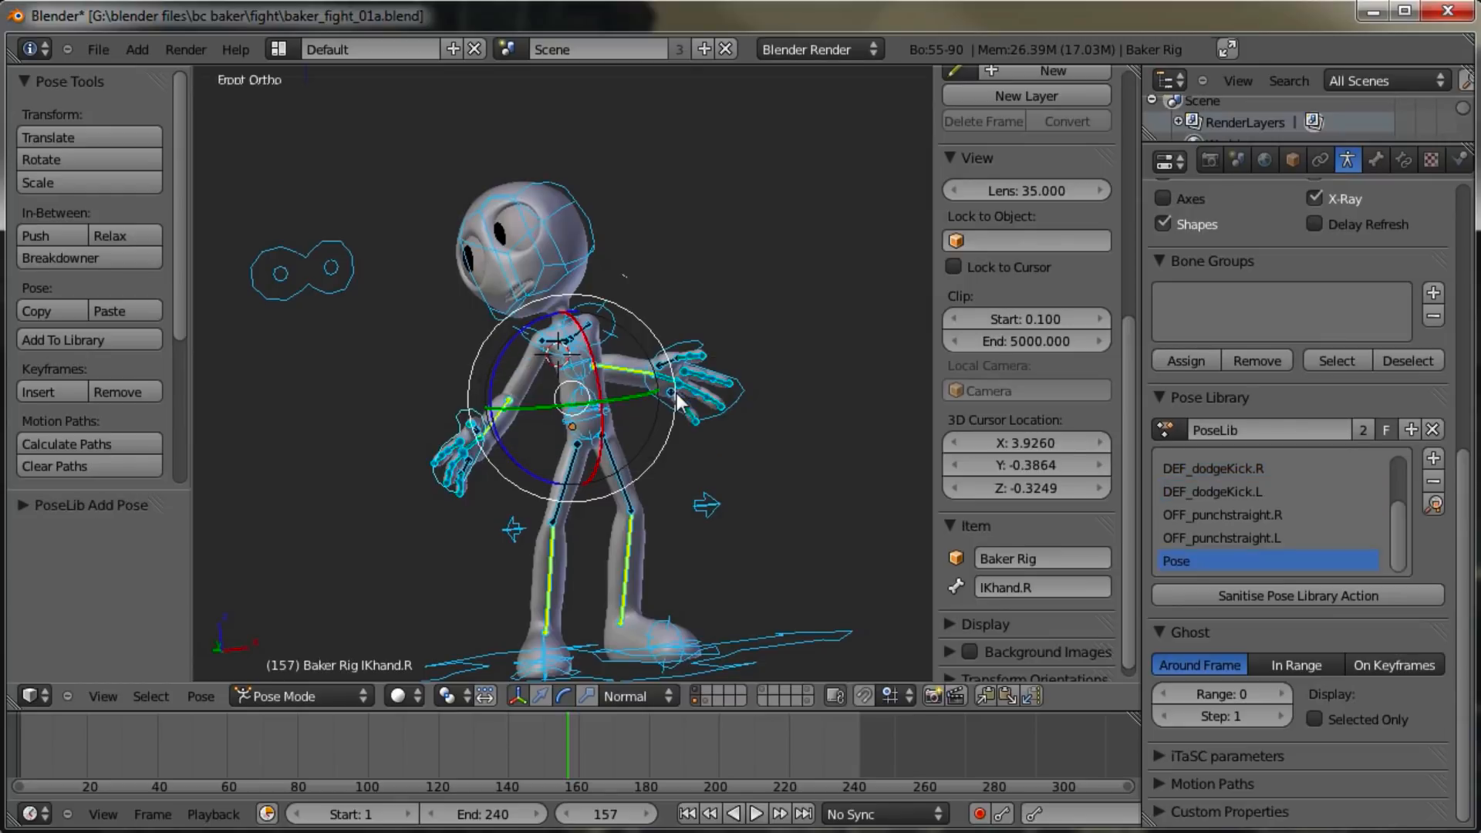
pyautogui.click(18, 506)
pyautogui.click(82, 611)
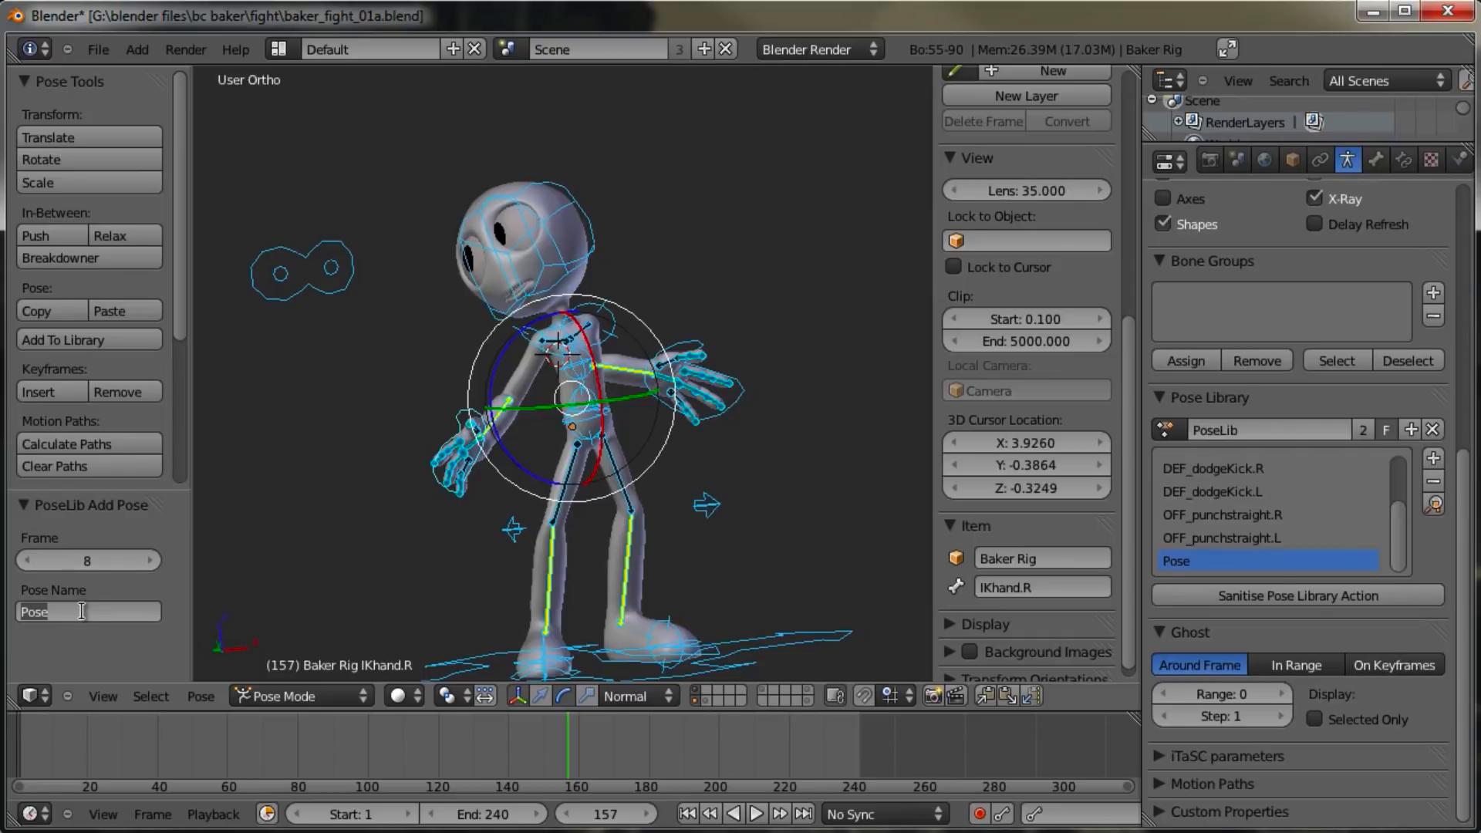
pyautogui.write('HIT_face.R')
pyautogui.press('Return')
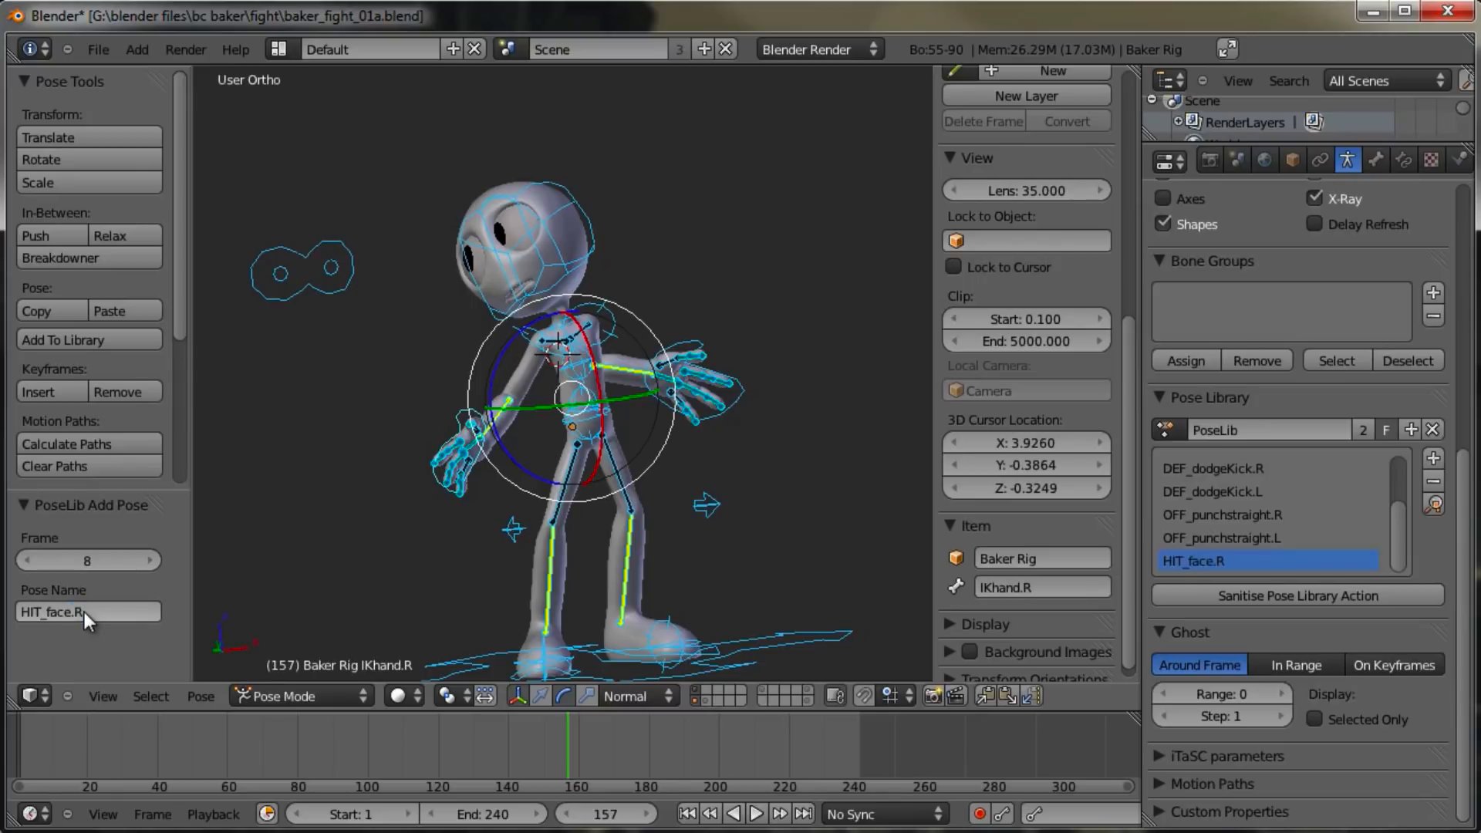
# Step: Paste the pose flipped on the X-axis and add it to the pose library as HIT_face.L
pyautogui.moveTo(646, 330); pyautogui.dragTo(822, 613, button='middle')
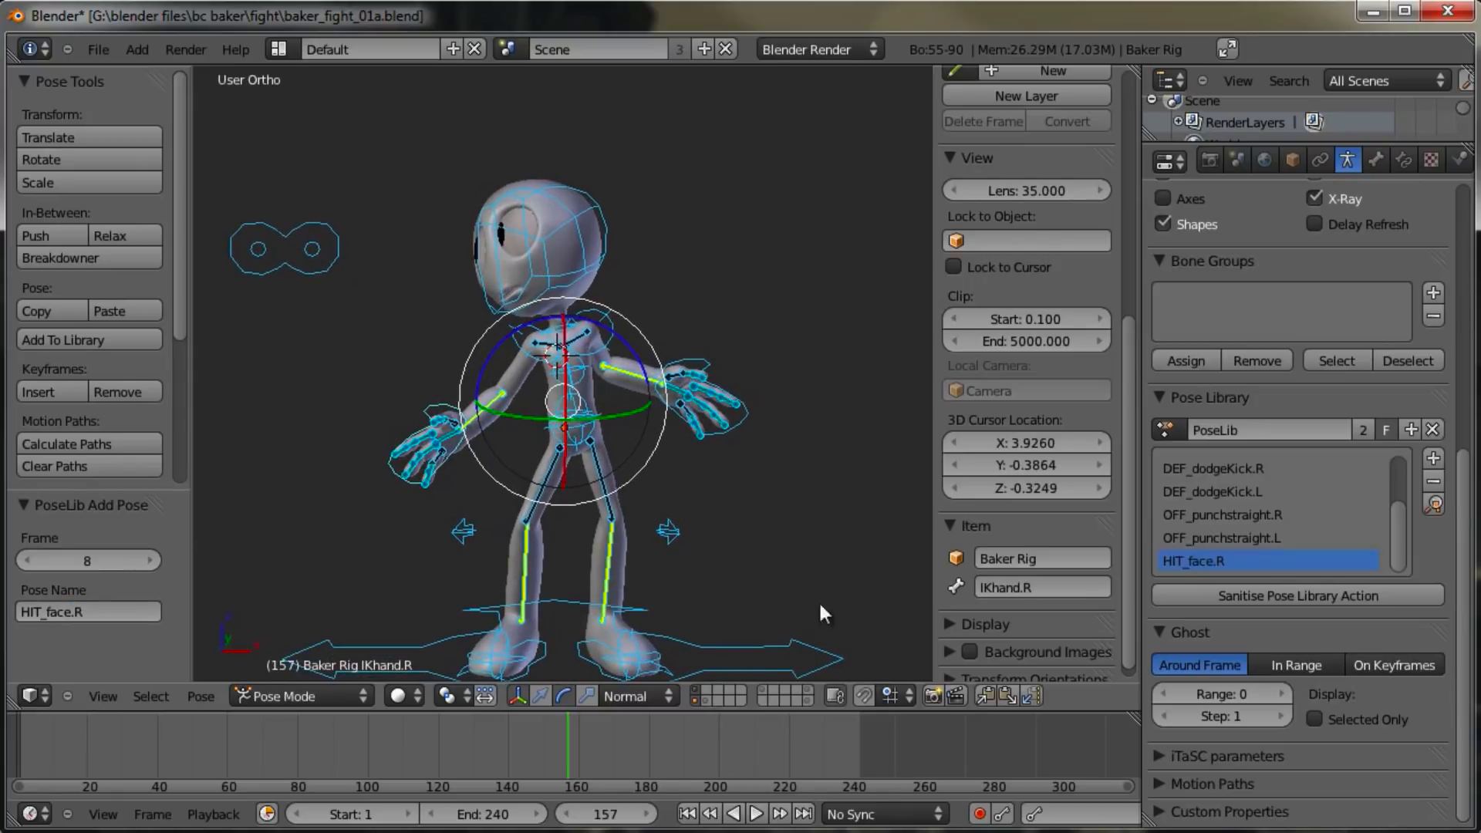
pyautogui.click(1031, 696)
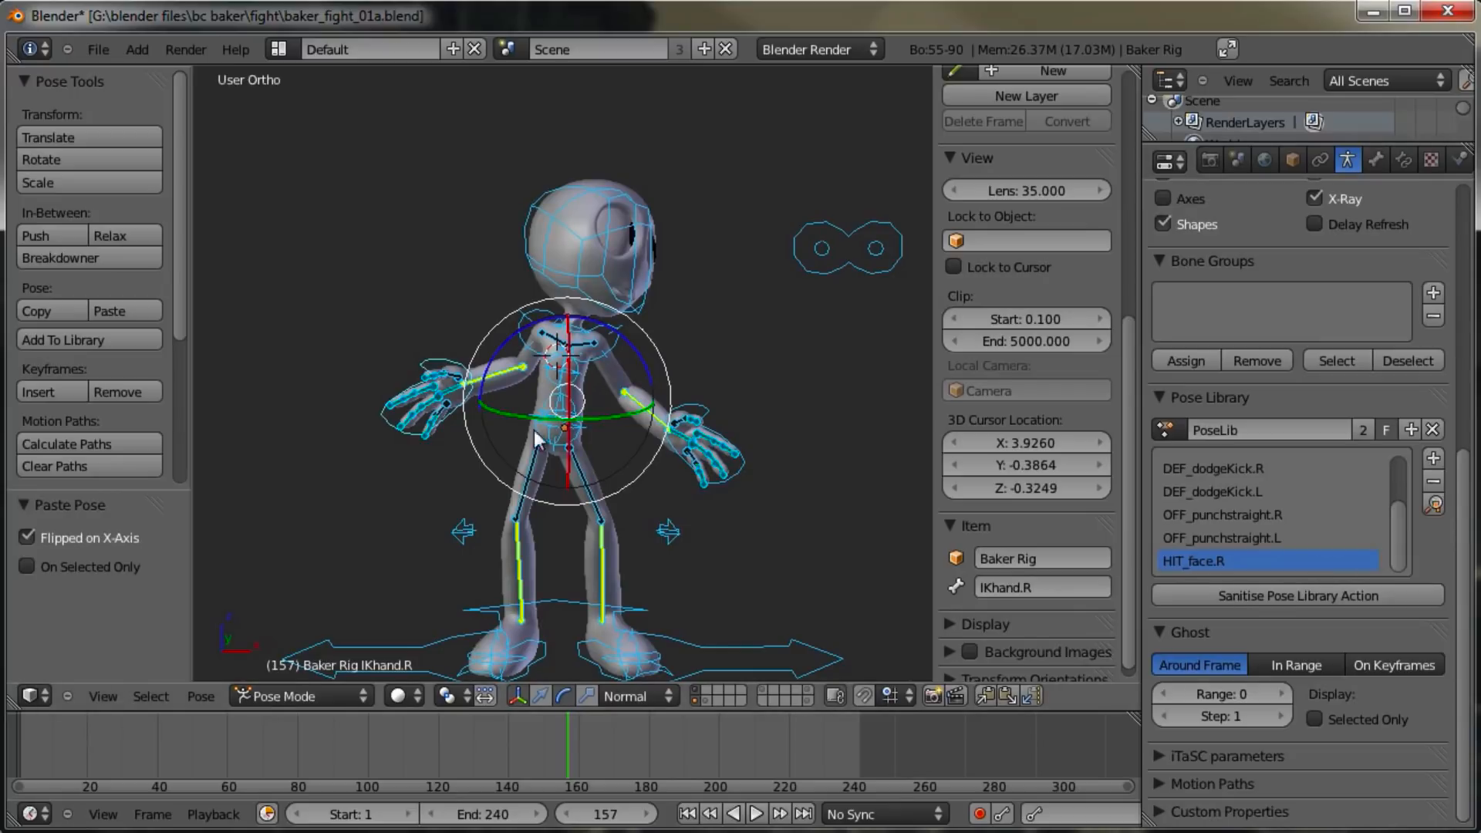
pyautogui.moveTo(584, 496); pyautogui.dragTo(623, 500, button='middle')
pyautogui.hotkey('shift', 'l')
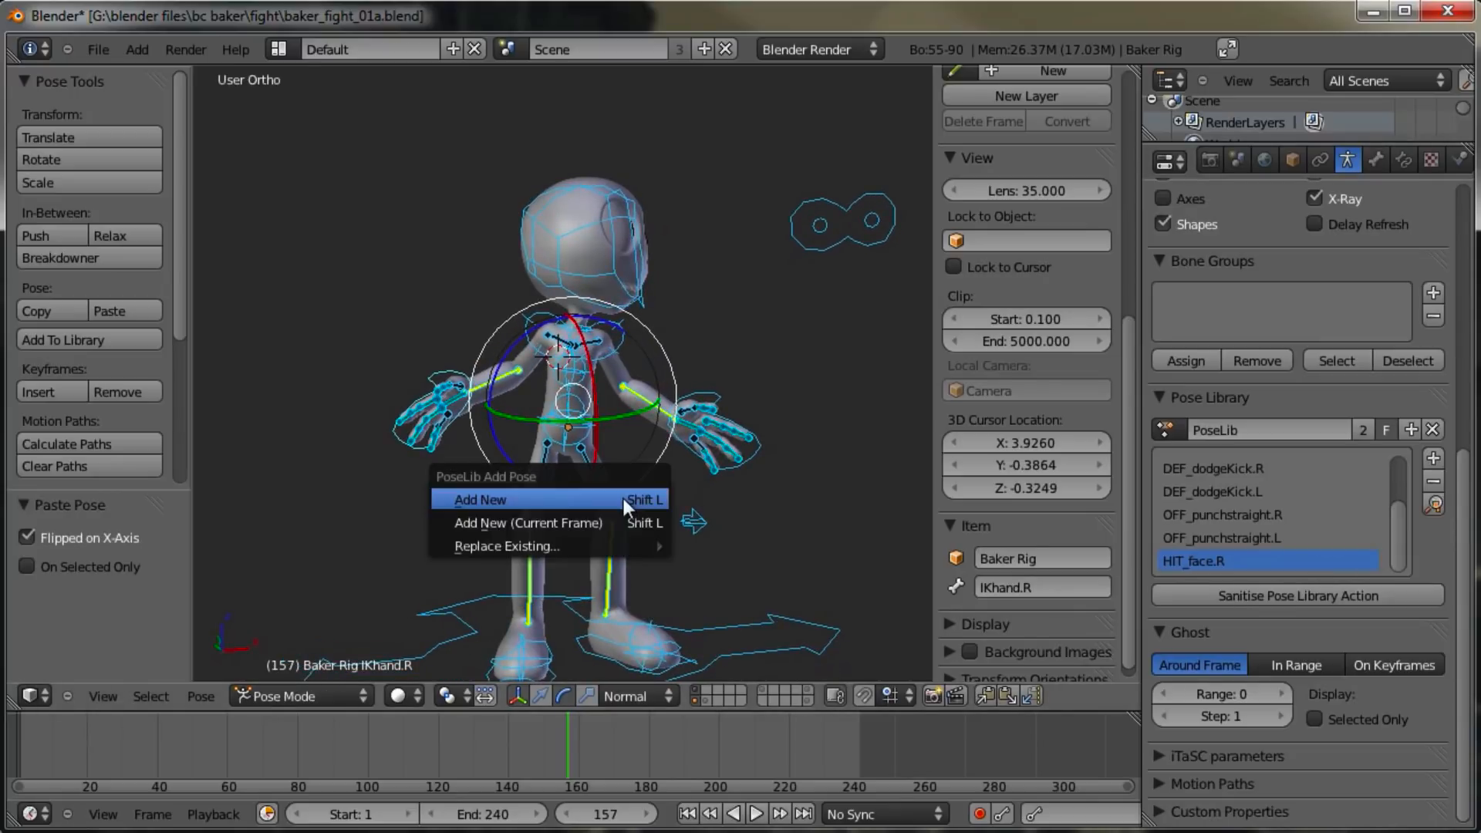
pyautogui.click(623, 499)
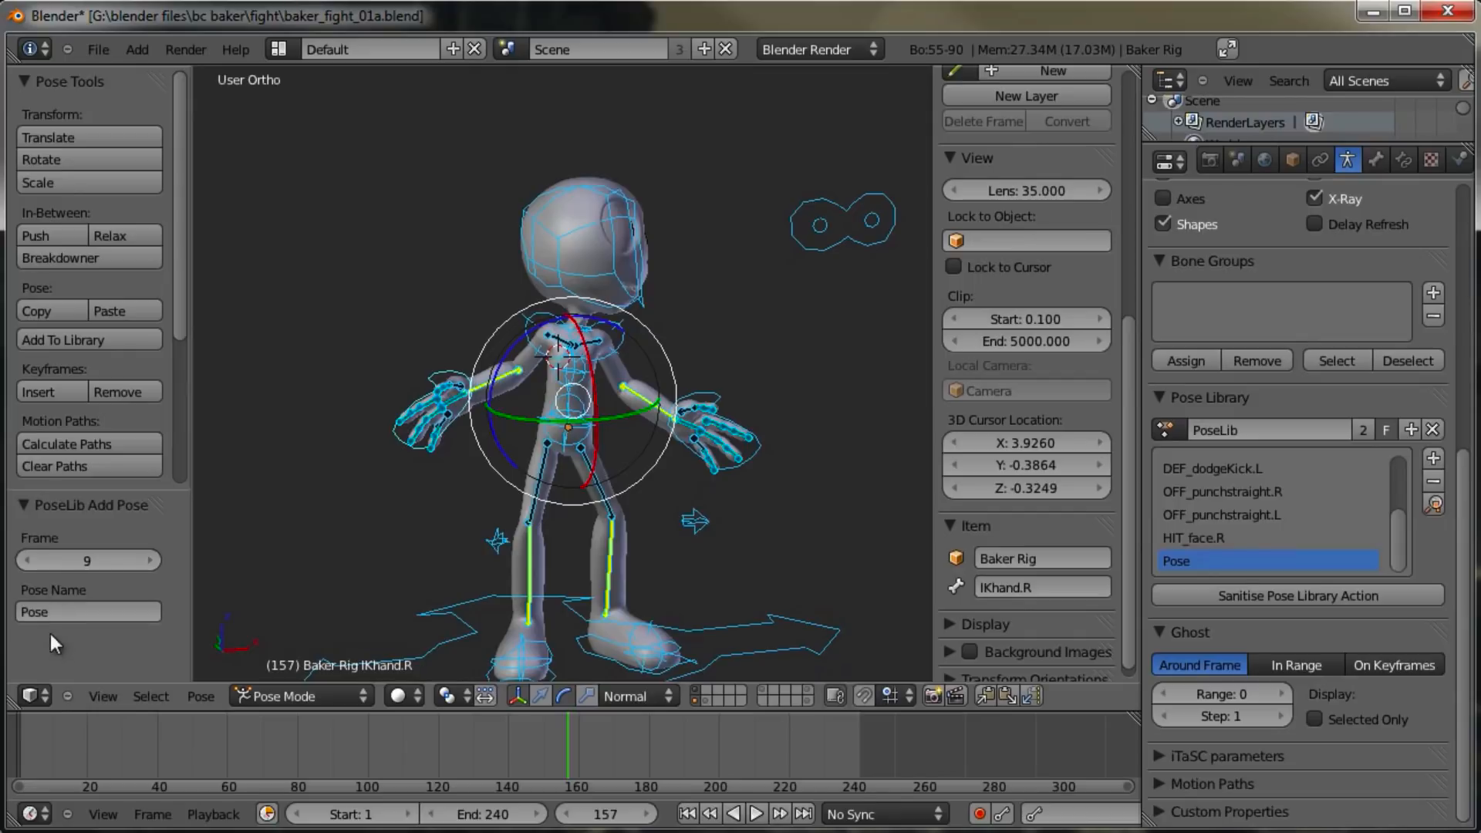
pyautogui.write('H')
pyautogui.press('Return')
# Step: Deselect all bones and preview the OFF_kickhigh.R and OFF_kickhigh.L library poses on the rig
pyautogui.press('a')
pyautogui.scroll(-2, 698, 343)
pyautogui.moveTo(700, 340); pyautogui.dragTo(579, 436, button='middle')
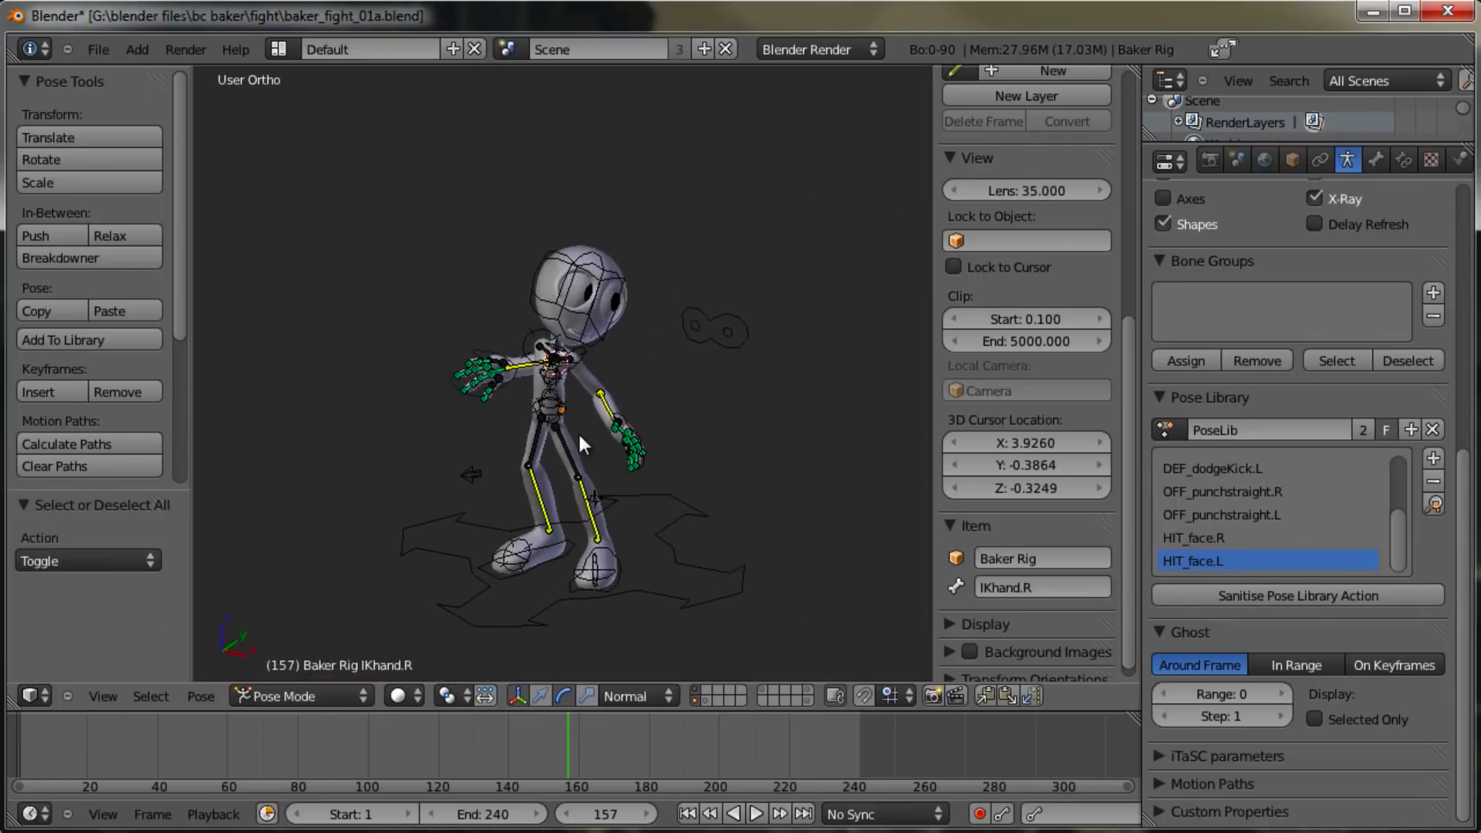
pyautogui.scroll(2, 644, 486)
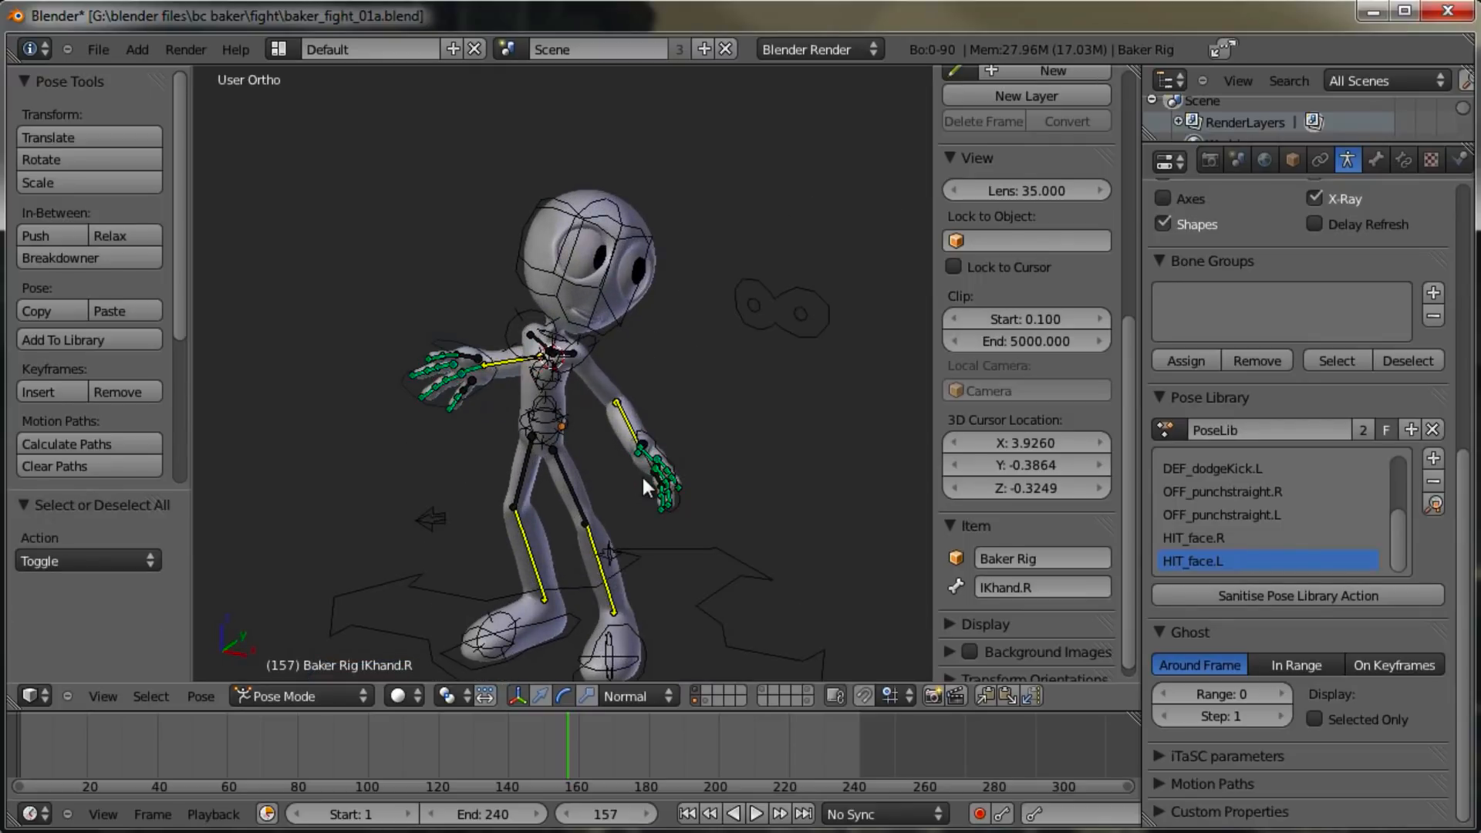
pyautogui.moveTo(616, 474); pyautogui.dragTo(627, 430, button='middle')
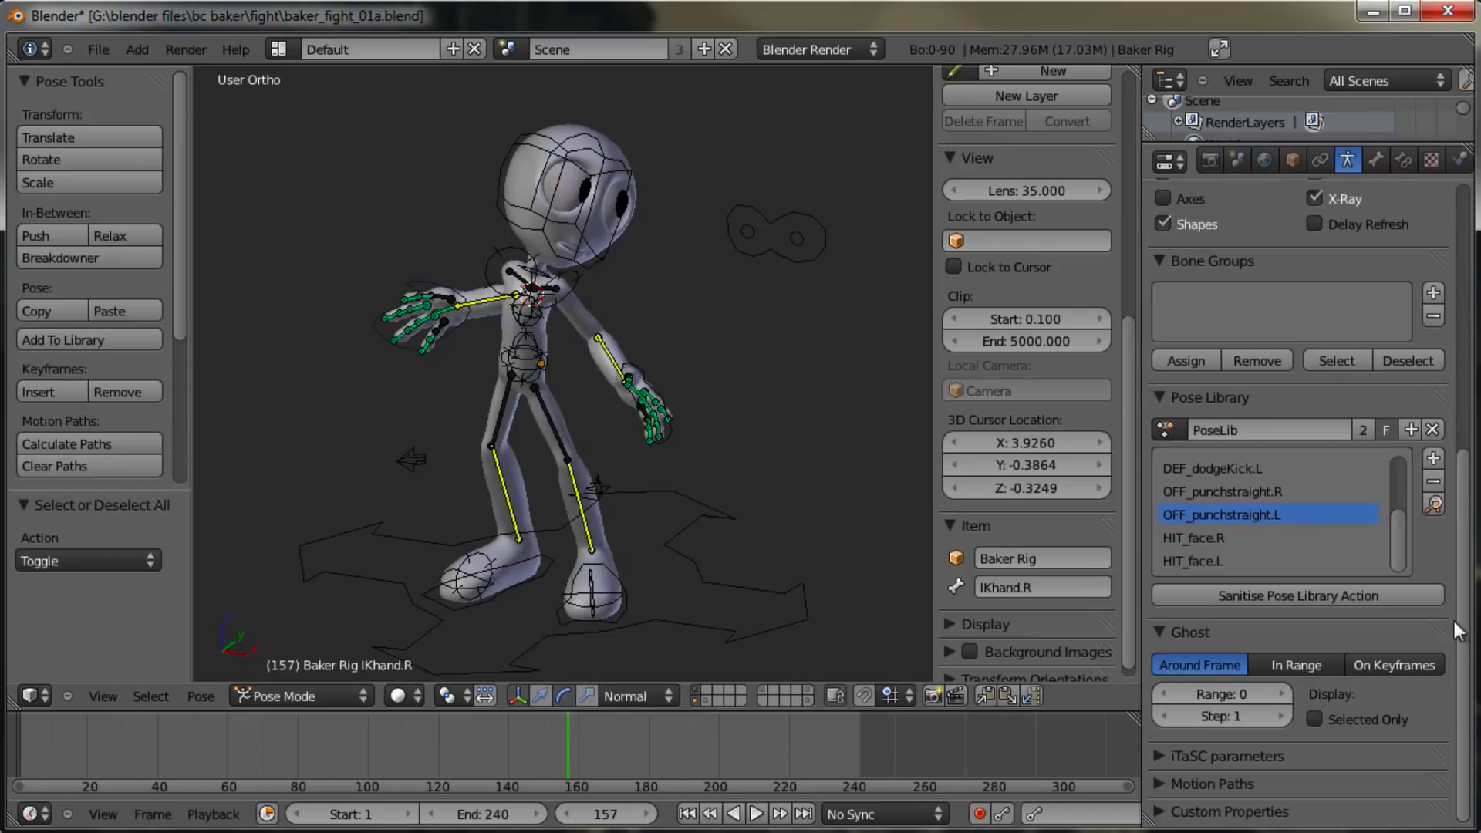
pyautogui.scroll(3, 1400, 543)
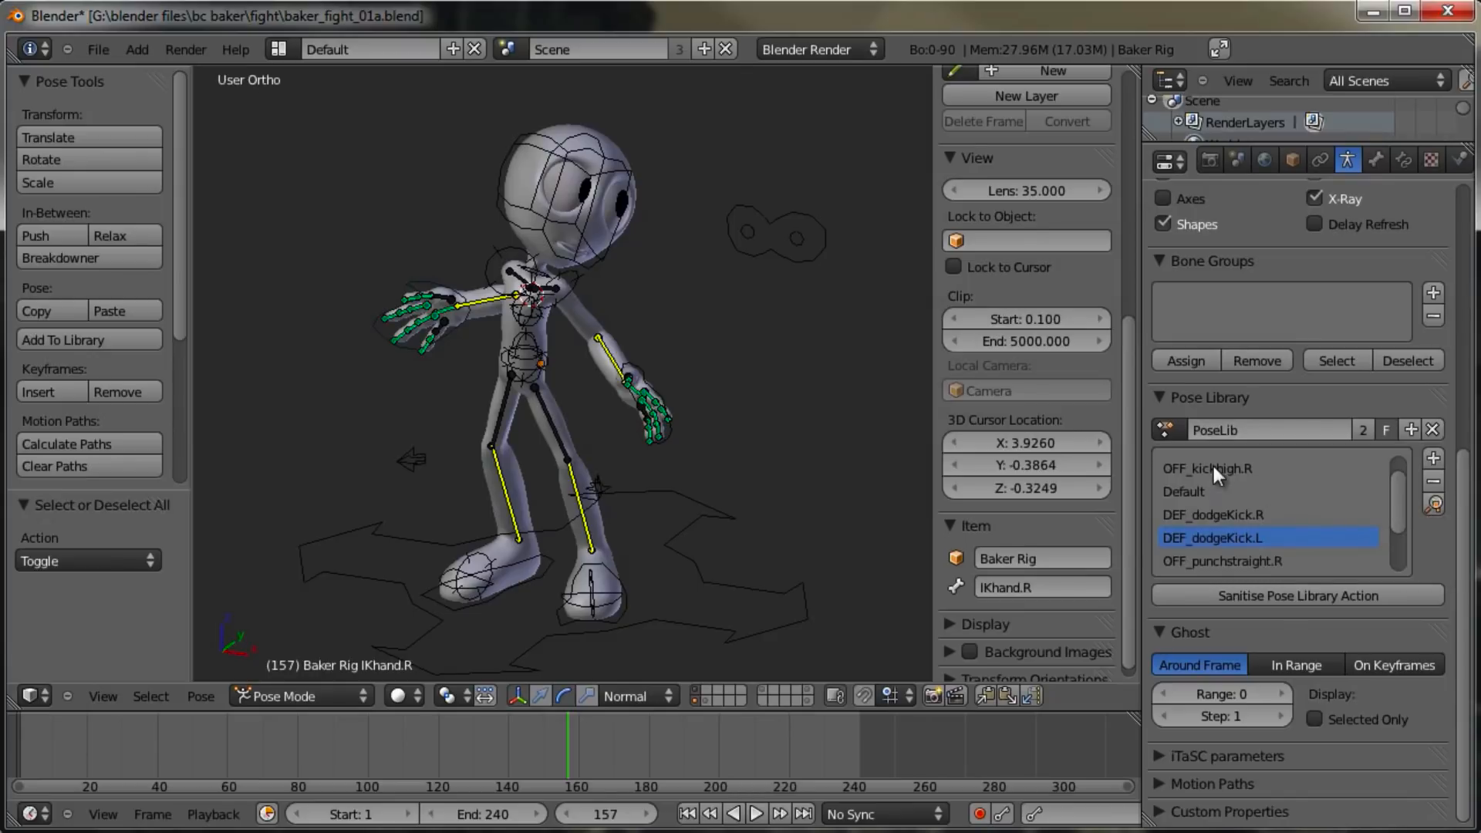
pyautogui.click(1434, 505)
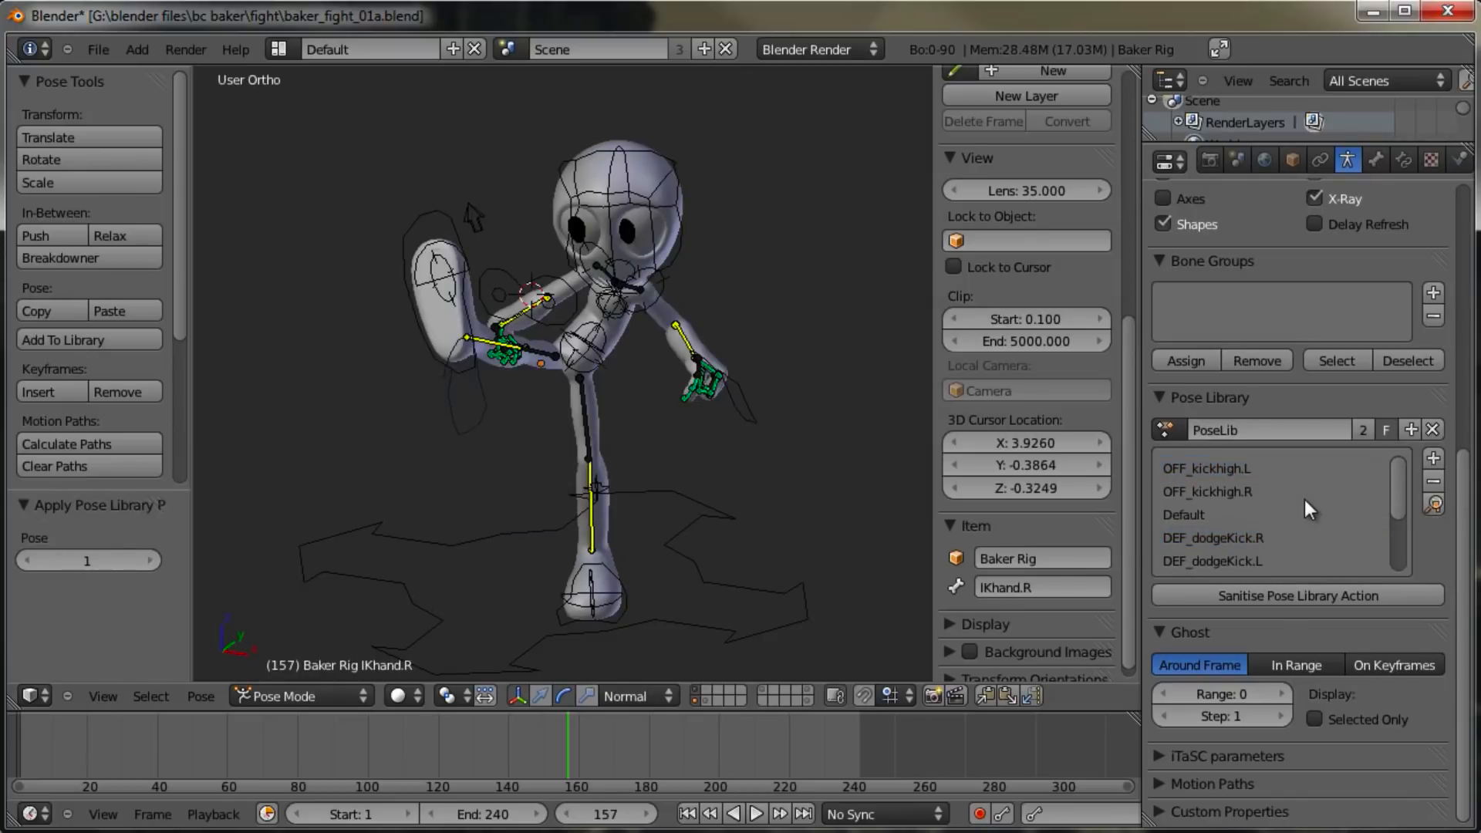
pyautogui.click(1435, 503)
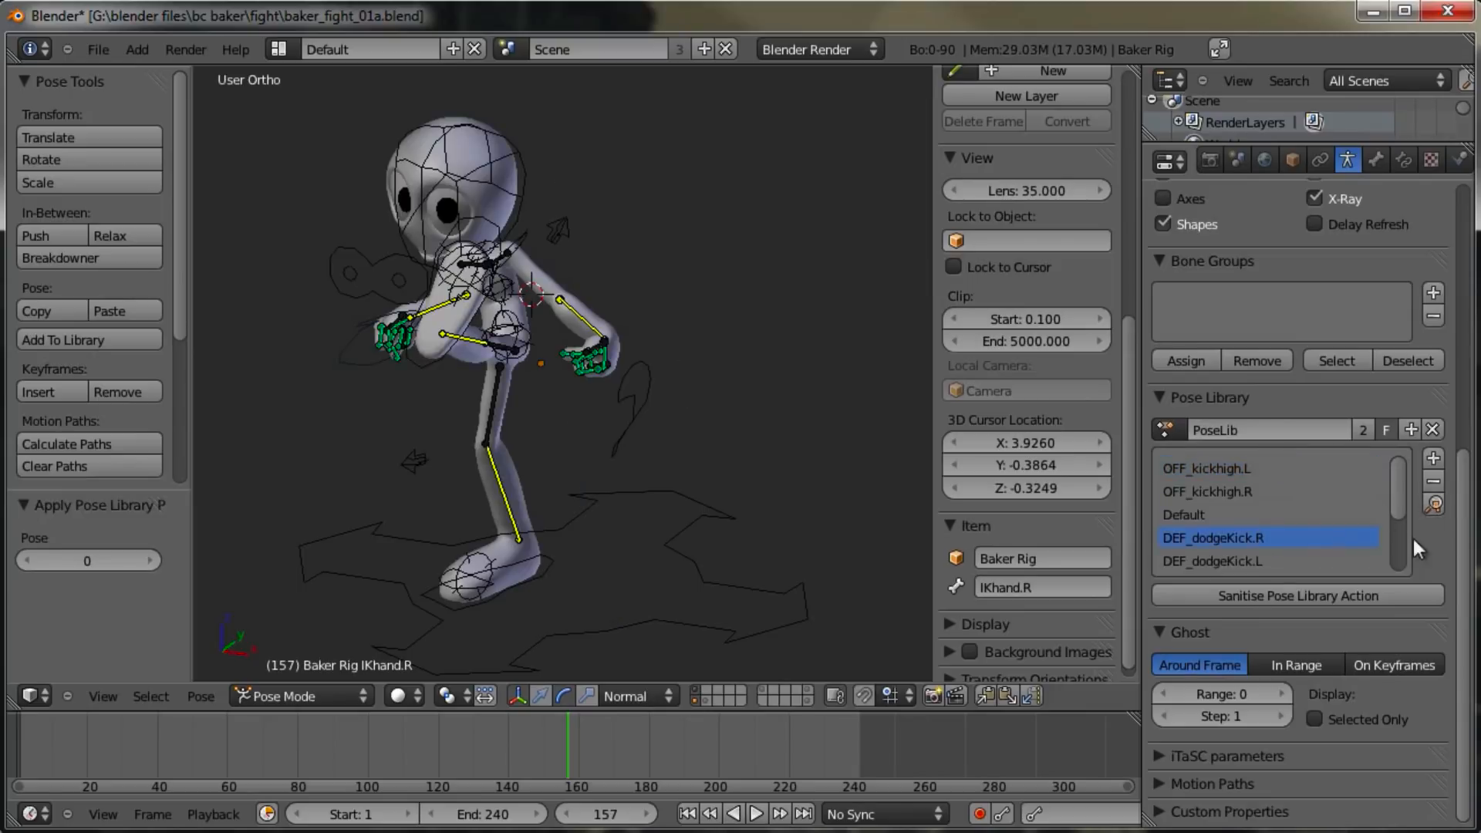
# Step: Preview the DEF_dodgeKick.R, OFF_punchstraight.R, HIT_face.R and HIT_face.L library poses on the rig in turn
pyautogui.click(1435, 504)
pyautogui.scroll(-2, 1311, 519)
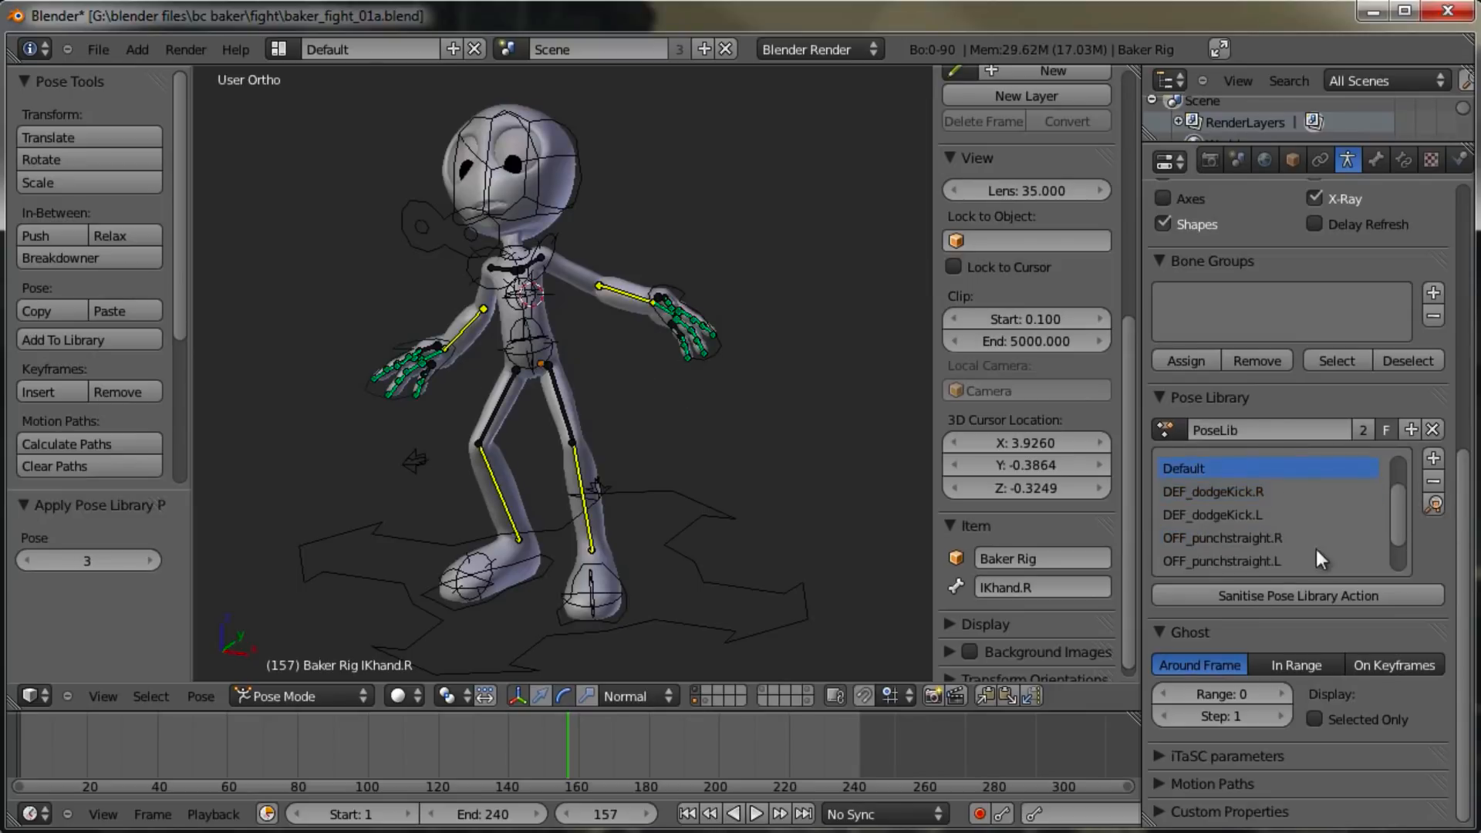
pyautogui.click(1432, 501)
pyautogui.scroll(-2, 1280, 518)
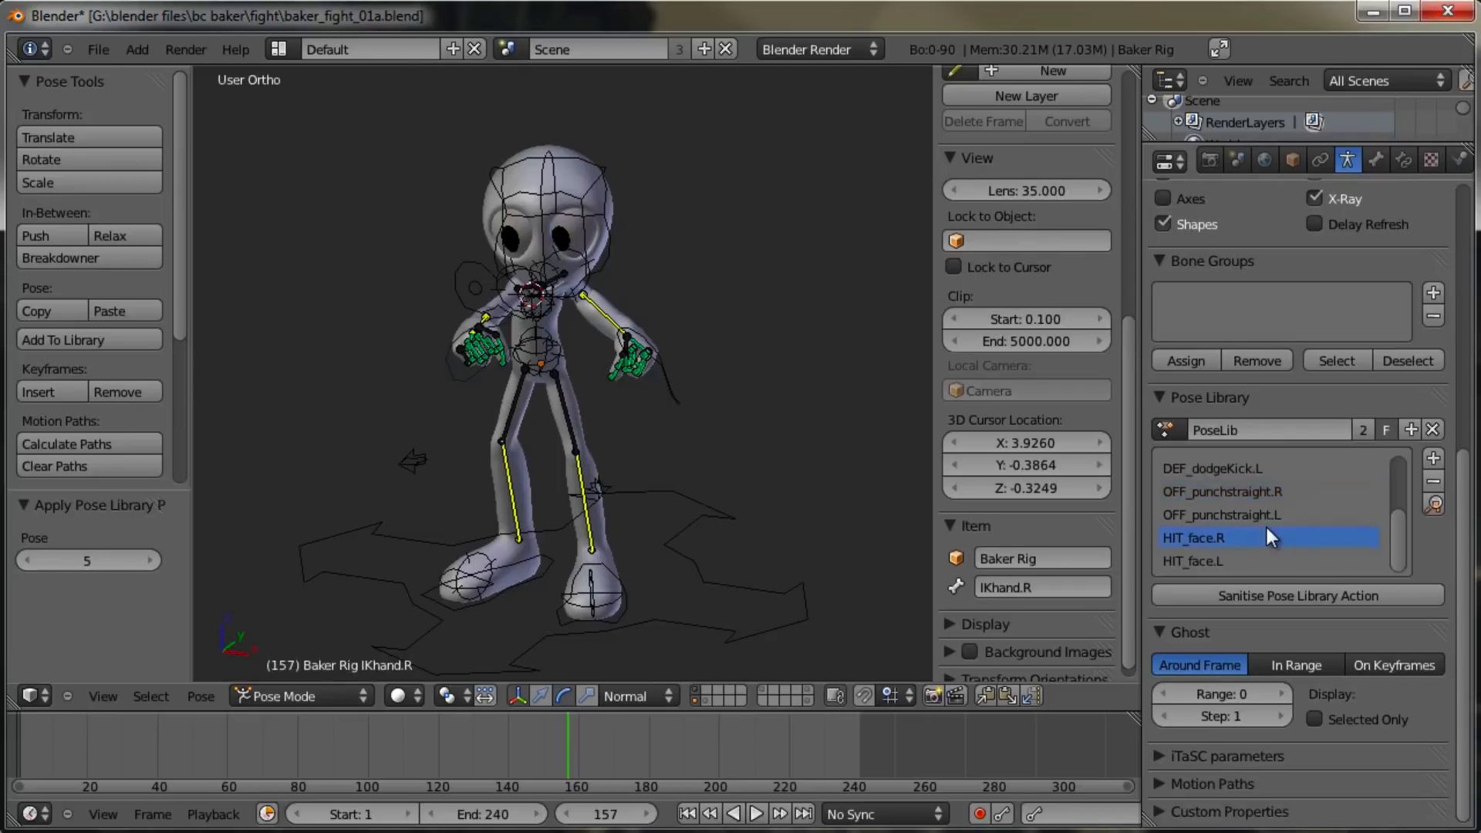
pyautogui.click(1431, 506)
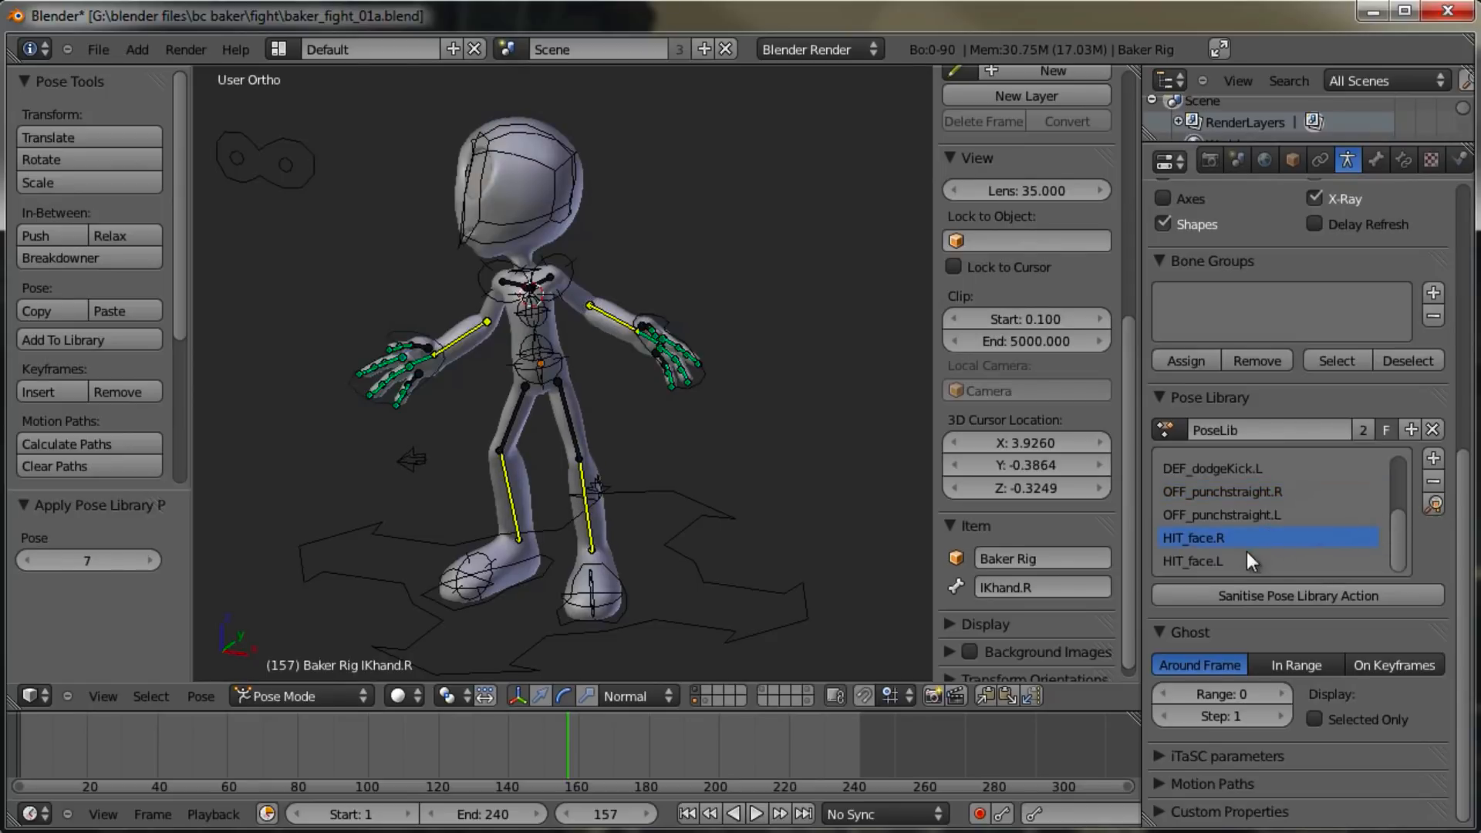
pyautogui.click(1433, 506)
pyautogui.moveTo(580, 434); pyautogui.dragTo(656, 478, button='middle')
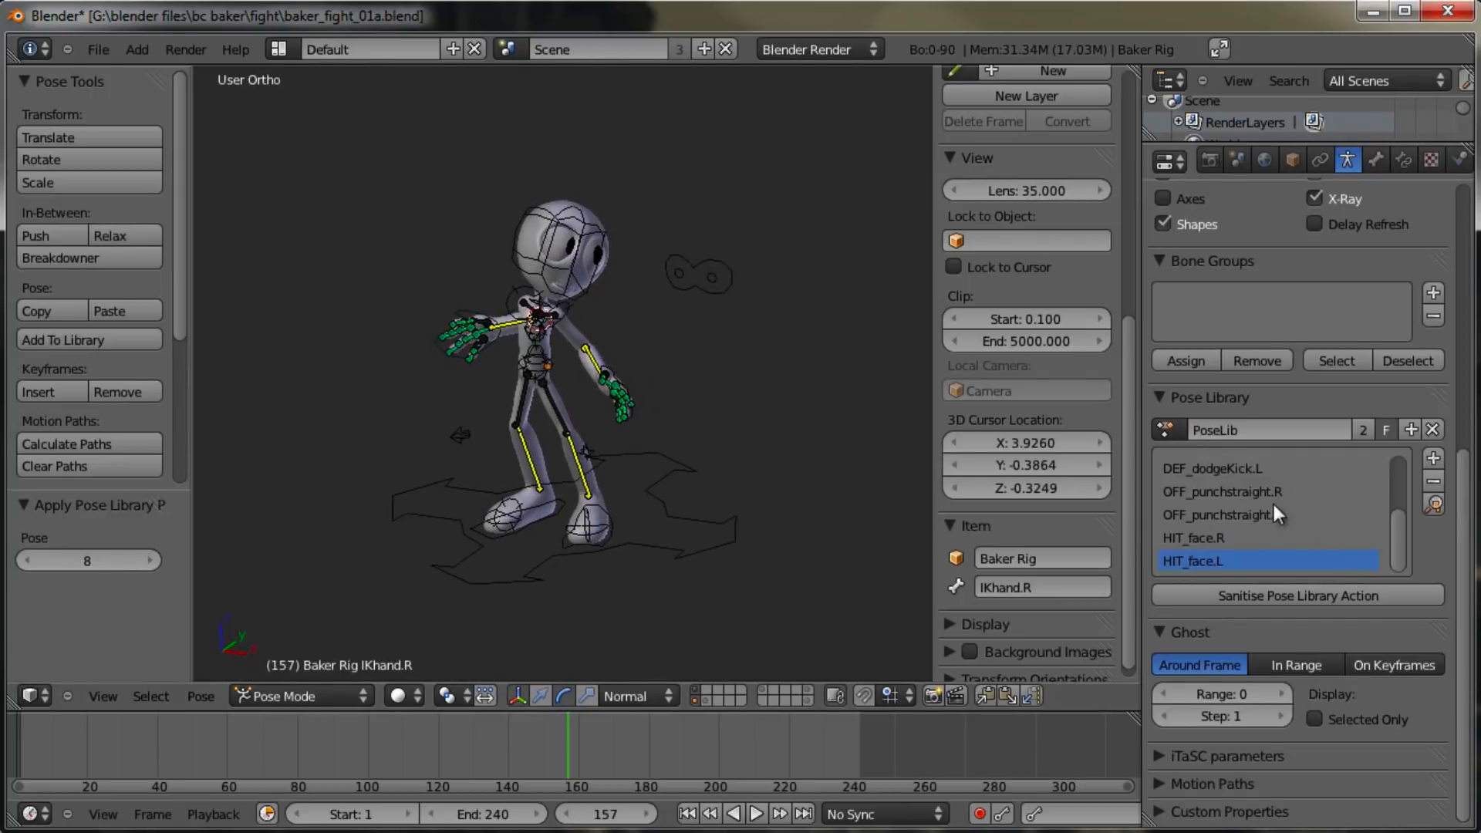
# Step: Apply the OFF_punchstraight.R pose and, in side view, lower the punching right hand about 1.1 units to stomach height
pyautogui.click(1434, 504)
pyautogui.moveTo(744, 444); pyautogui.dragTo(554, 390, button='middle')
pyautogui.press('KP_3')
pyautogui.scroll(2, 537, 380)
pyautogui.press('KP_3')
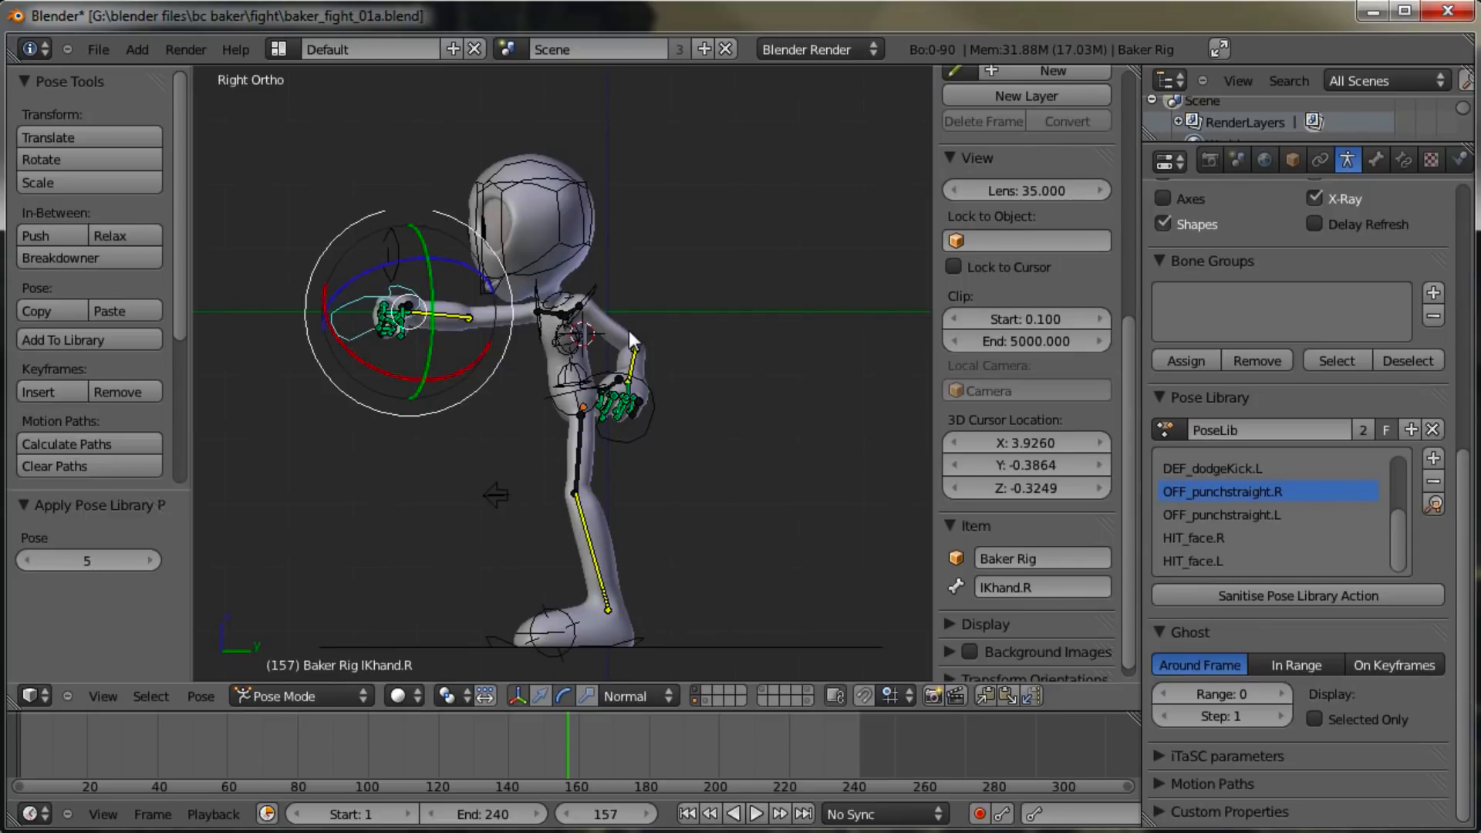
pyautogui.press('g')
pyautogui.click(648, 400)
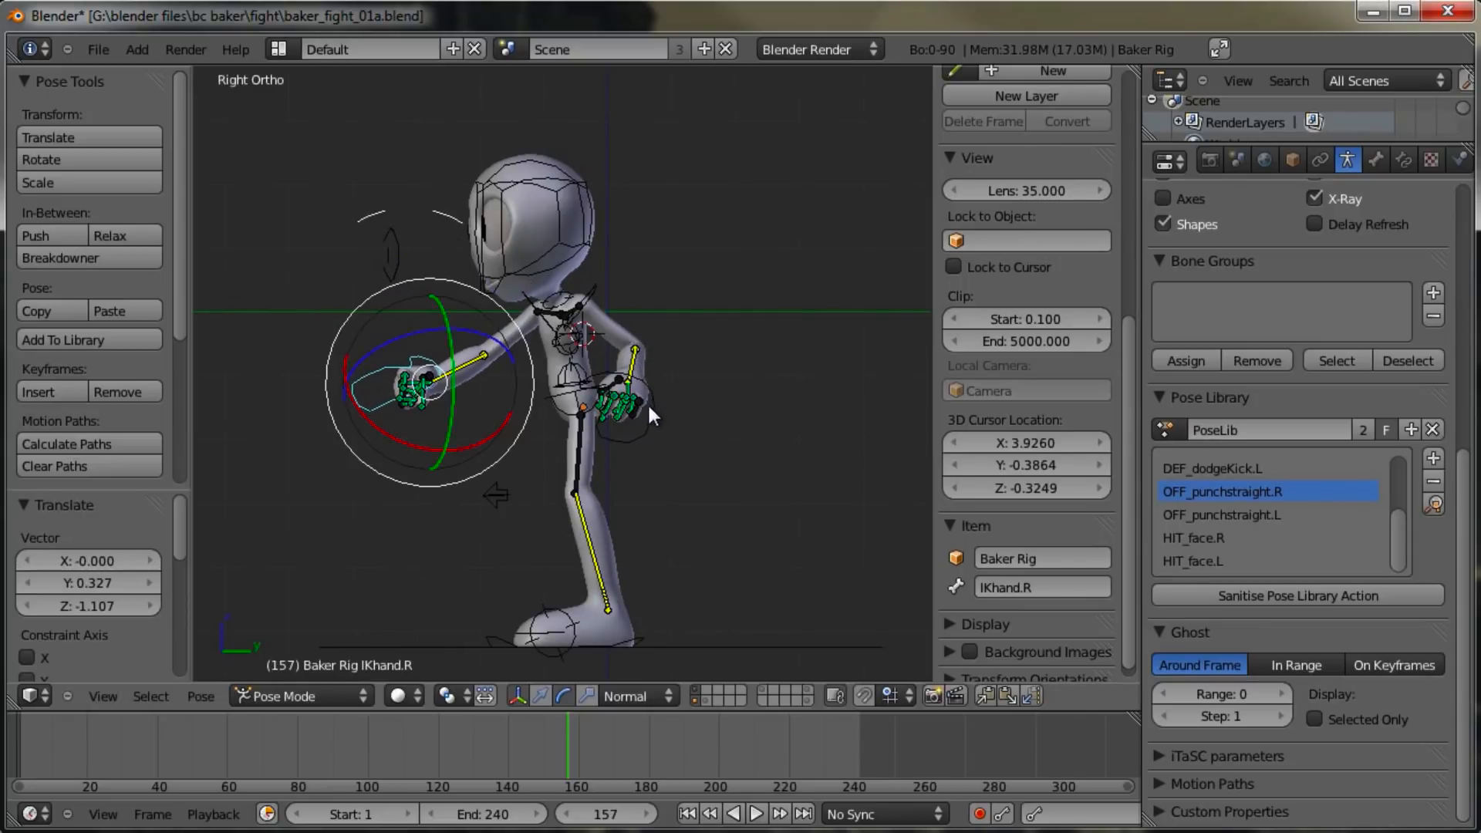
pyautogui.rightClick(557, 330)
pyautogui.rightClick(561, 307)
pyautogui.rightClick(565, 344)
pyautogui.press('r')
pyautogui.press('r')
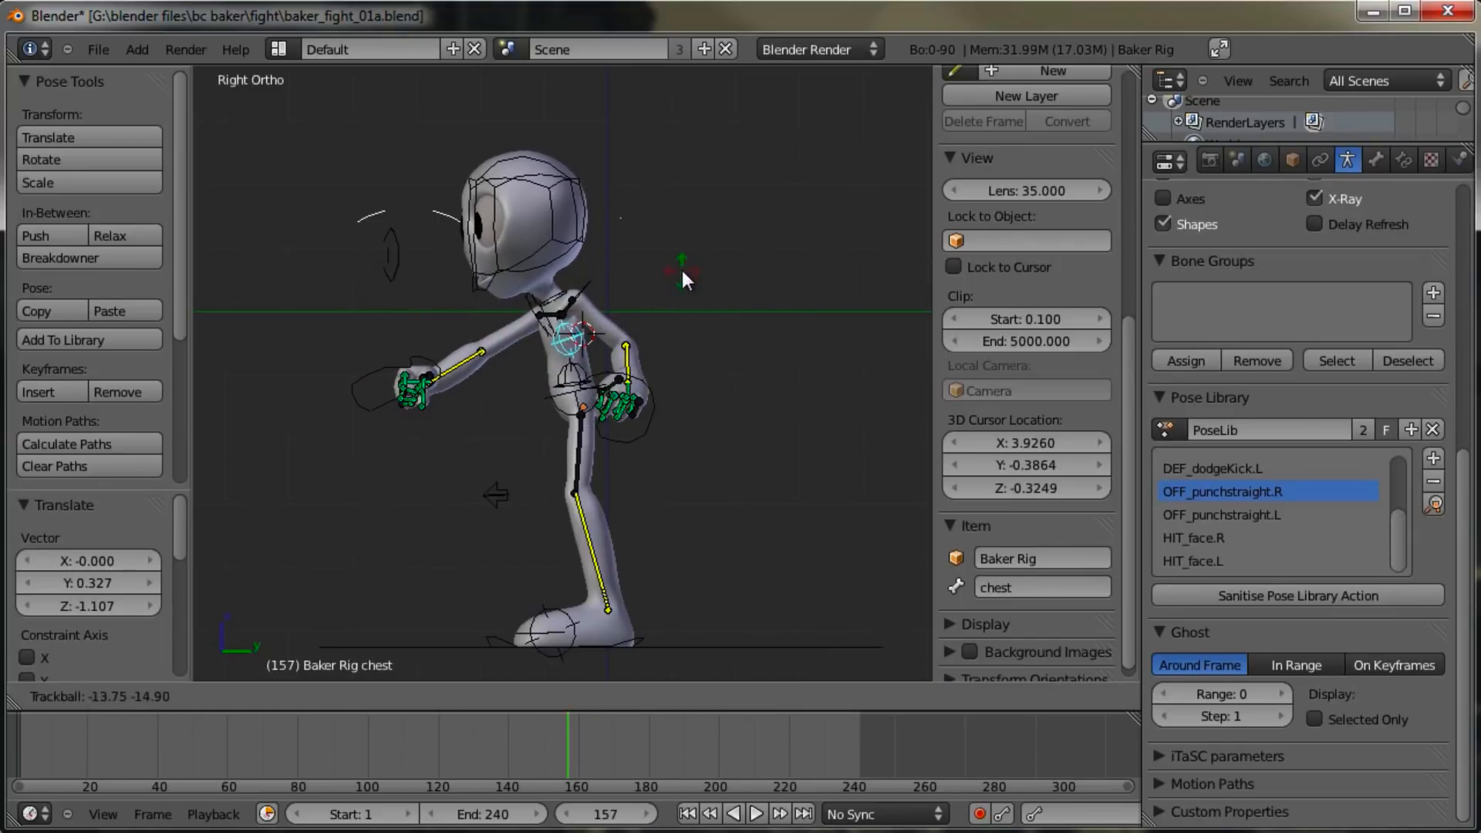
pyautogui.rightClick(663, 310)
# Step: Rotate the lowered right hand control at the wrist
pyautogui.rightClick(412, 407)
pyautogui.press('r')
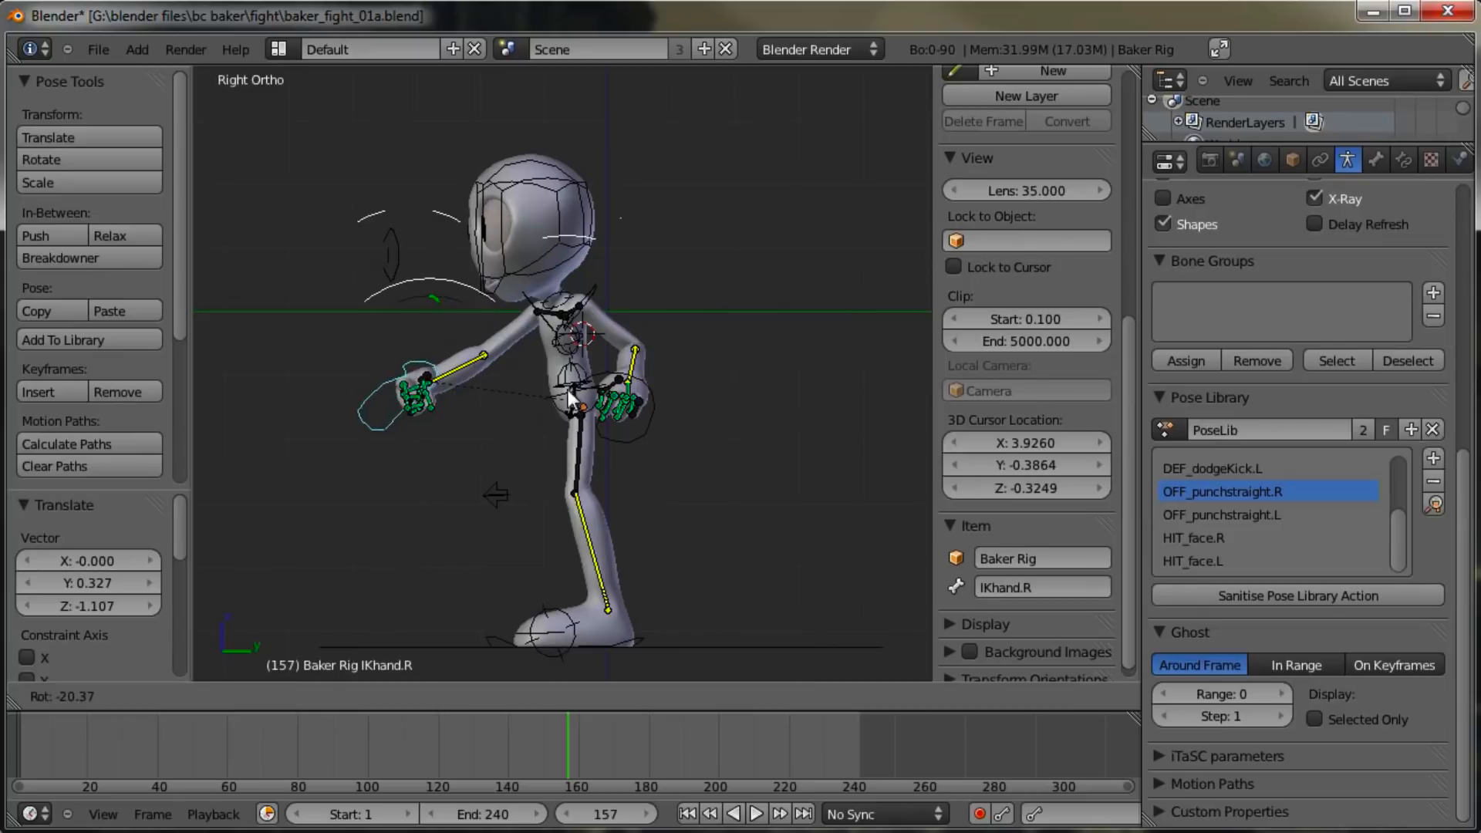
pyautogui.click(493, 447)
pyautogui.press('r')
pyautogui.press('r')
pyautogui.rightClick(417, 463)
pyautogui.press('r')
pyautogui.press('r')
pyautogui.rightClick(417, 399)
# Step: Nudge the right hand control slightly in position
pyautogui.hotkey('ctrl', 'space')
pyautogui.moveTo(401, 394); pyautogui.dragTo(600, 426, button='middle')
pyautogui.press('g')
pyautogui.click(552, 498)
# Step: Rotate the chest control about -9 degrees
pyautogui.rightClick(567, 390)
pyautogui.press('r')
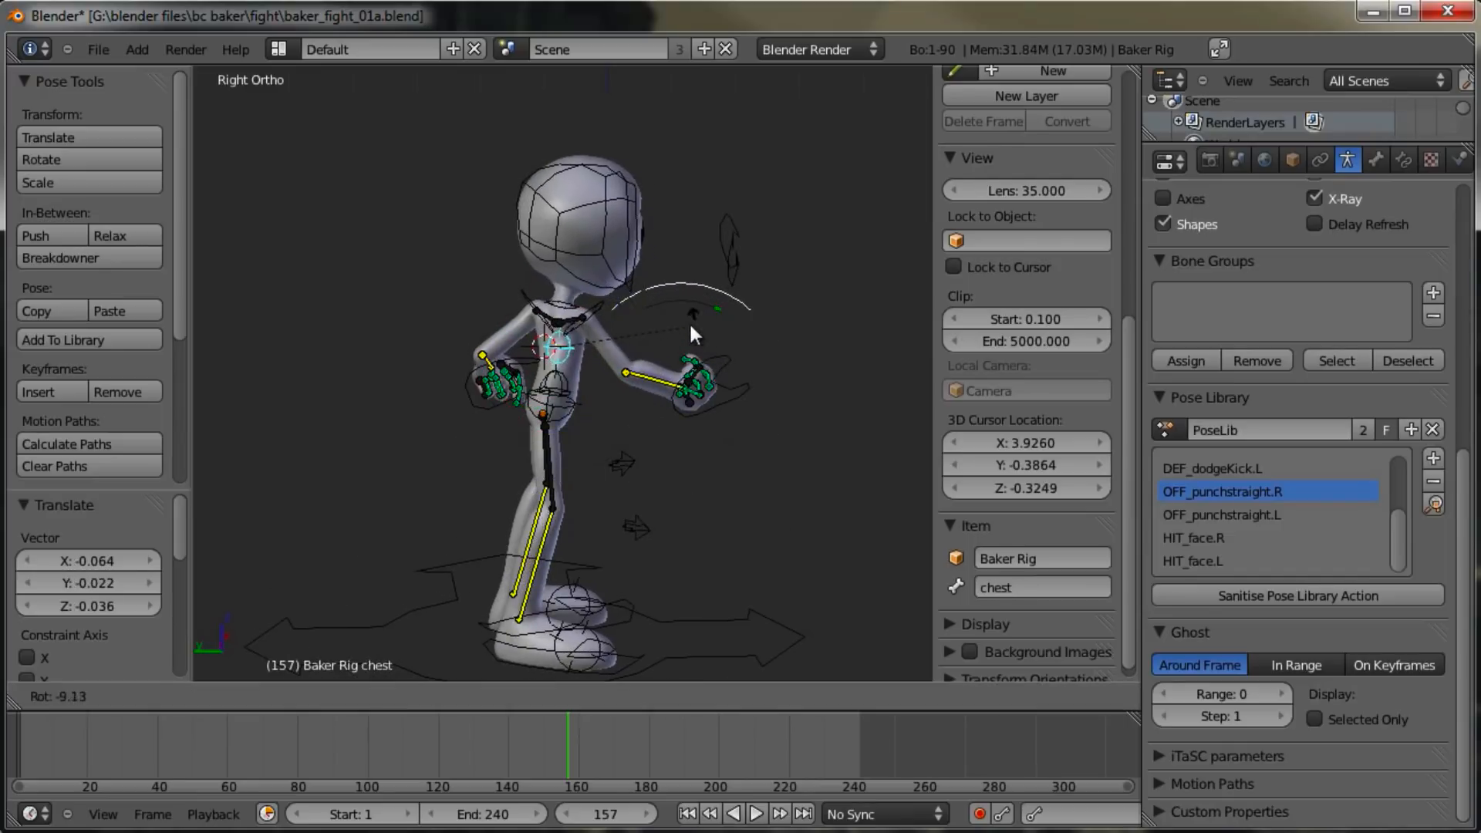
pyautogui.click(688, 321)
# Step: Shift the hips control slightly and rotate it about 5 degrees
pyautogui.rightClick(561, 412)
pyautogui.press('g')
pyautogui.click(571, 430)
pyautogui.press('r')
pyautogui.press('r')
pyautogui.click(594, 432)
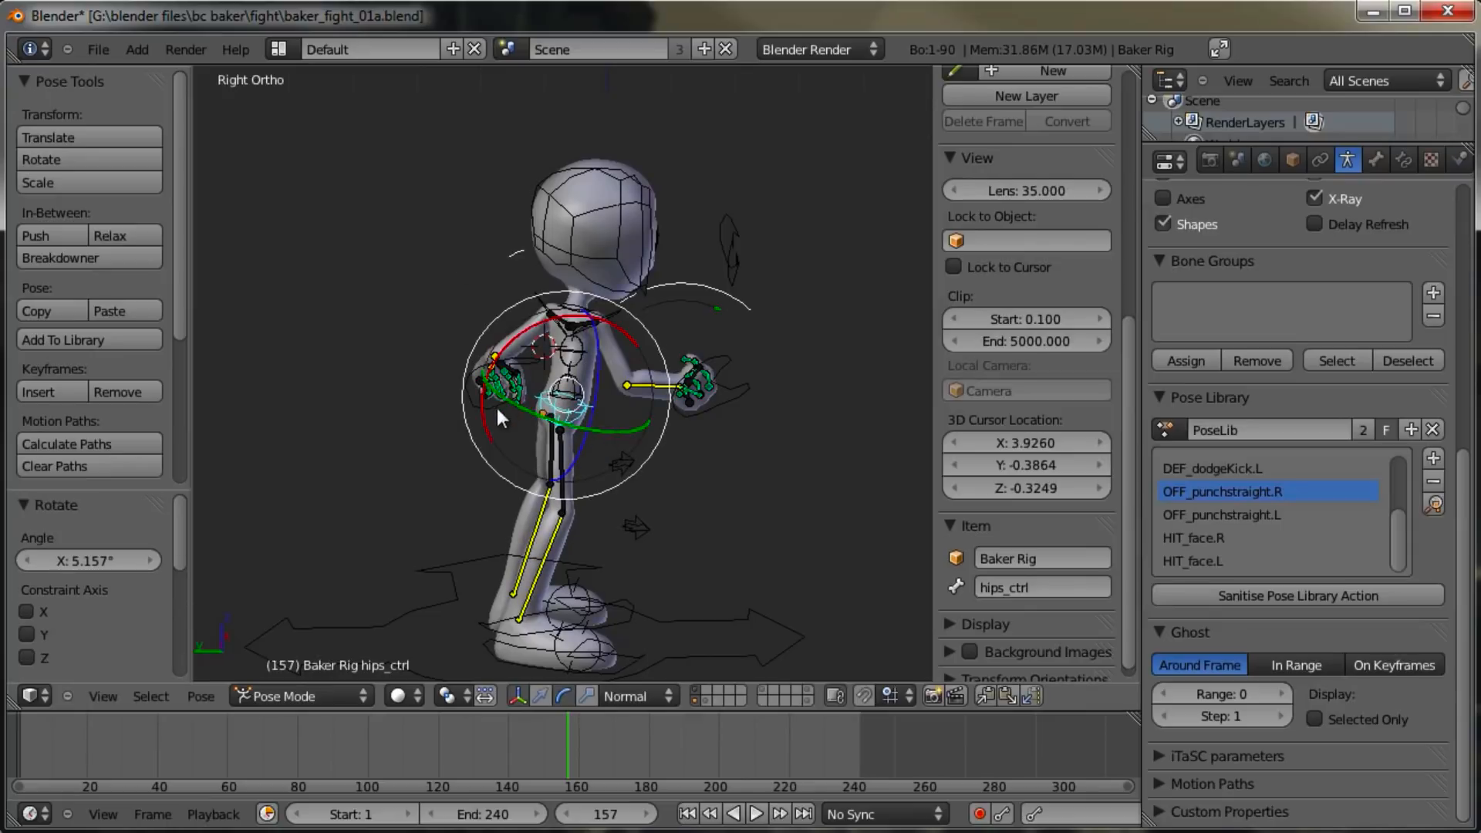
# Step: Move the left hand control slightly, by about 0.18 units in Z
pyautogui.rightClick(496, 406)
pyautogui.moveTo(496, 406); pyautogui.dragTo(602, 464, button='middle')
pyautogui.press('g')
pyautogui.click(558, 406)
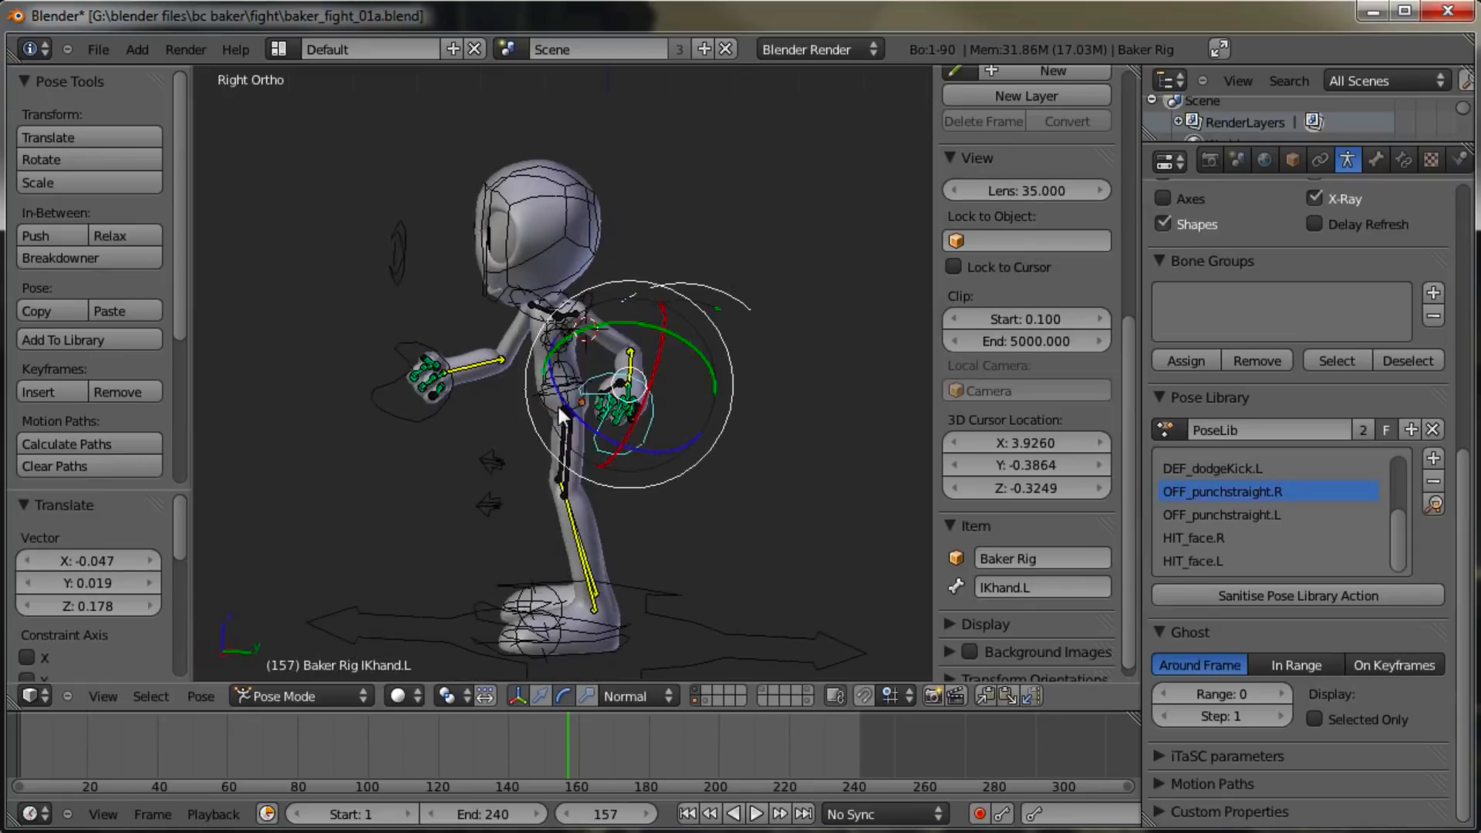
# Step: Reposition the right hand control for the stomach punch and rotate the fist about 17.6 degrees
pyautogui.rightClick(389, 424)
pyautogui.press('g')
pyautogui.click(400, 416)
pyautogui.press('r')
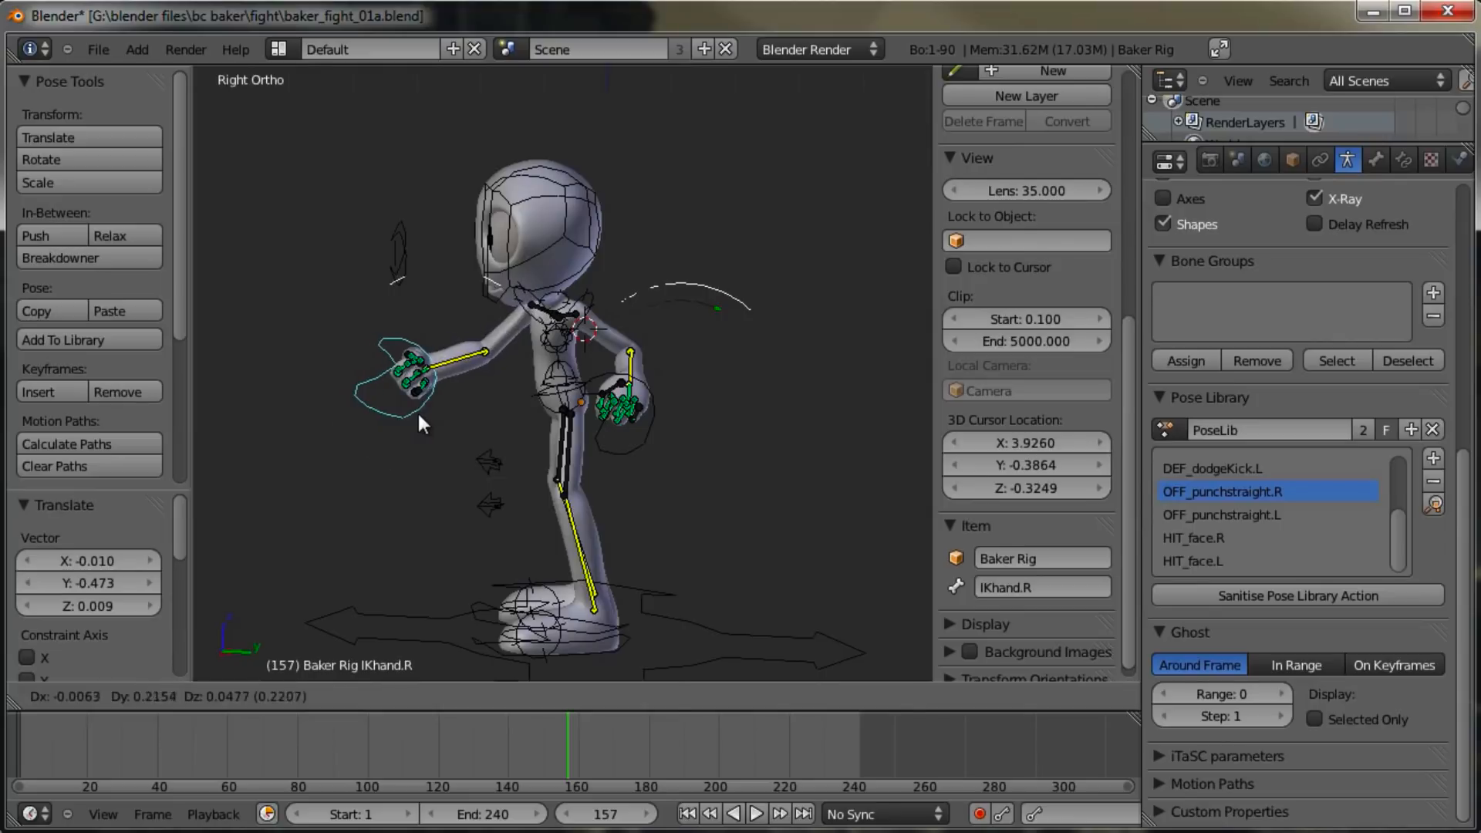
pyautogui.press('r')
pyautogui.click(704, 359)
pyautogui.moveTo(705, 355); pyautogui.dragTo(714, 332, button='middle')
pyautogui.press('r')
pyautogui.click(771, 258)
# Step: Move the right hand control along the Y axis and rotate it about -2.9 degrees
pyautogui.moveTo(540, 409); pyautogui.dragTo(517, 511, button='middle')
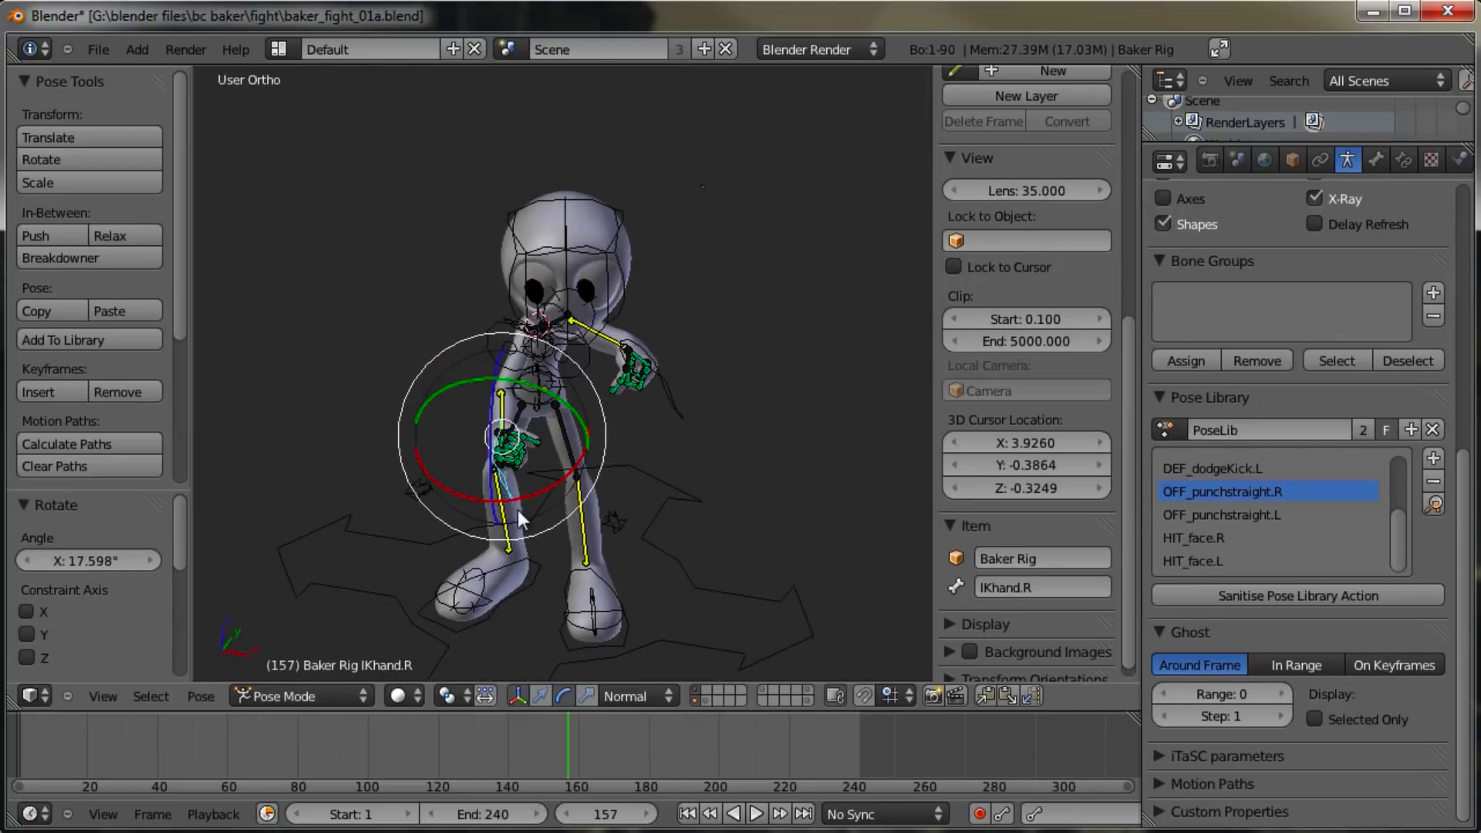
pyautogui.press('g')
pyautogui.press('y')
pyautogui.click(520, 518)
pyautogui.moveTo(419, 529); pyautogui.dragTo(634, 346, button='middle')
pyautogui.press('r')
pyautogui.click(755, 434)
# Step: Rotate the chest control about -8.6 degrees
pyautogui.rightClick(546, 332)
pyautogui.scroll(3, 663, 285)
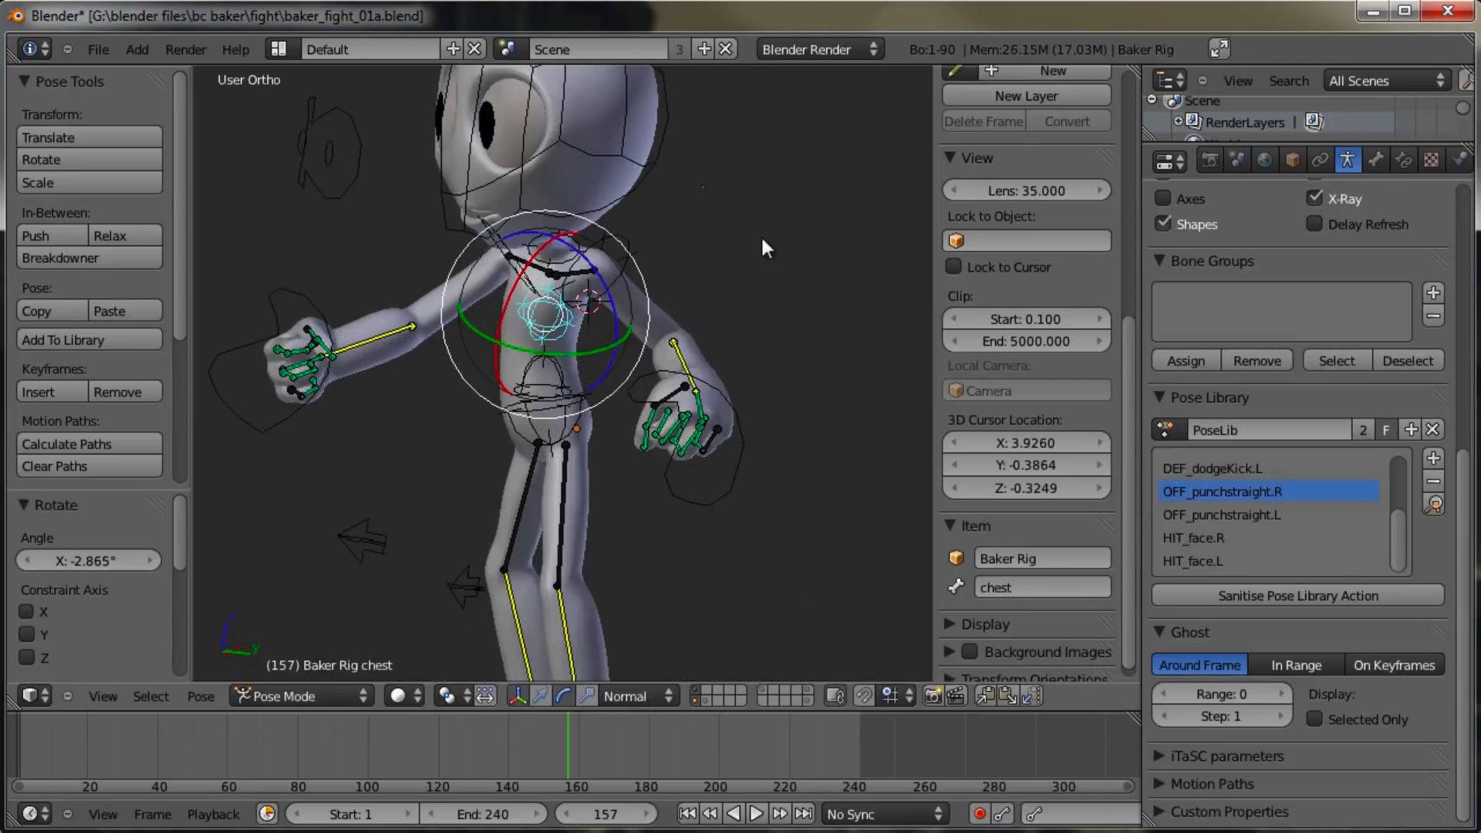
pyautogui.press('r')
pyautogui.click(802, 179)
pyautogui.scroll(-3, 664, 397)
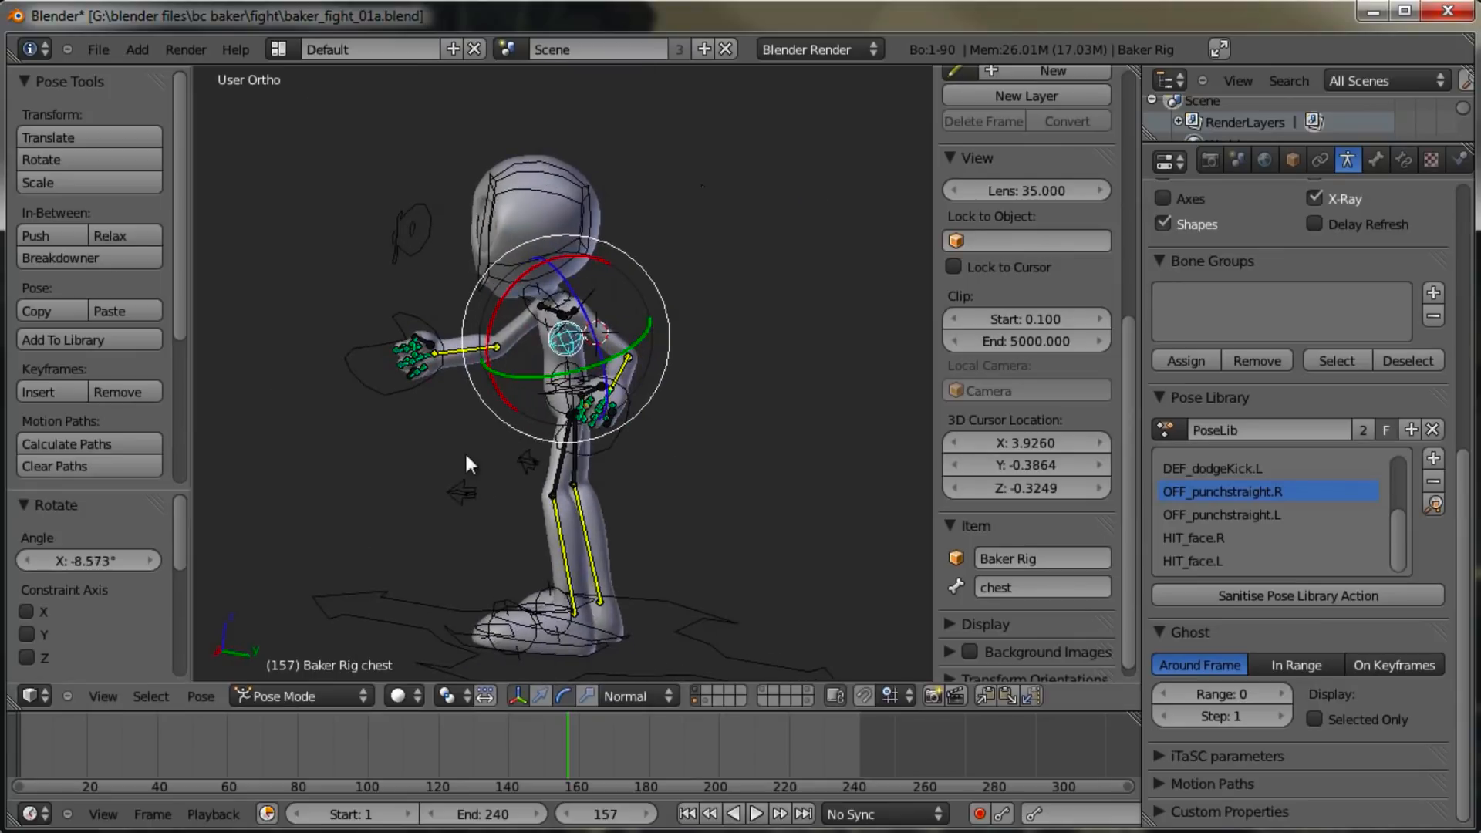
# Step: Select all bones and add the pose to the pose library with the name OFF_punchstomach.R
pyautogui.moveTo(501, 464); pyautogui.dragTo(691, 402, button='middle')
pyautogui.press('a')
pyautogui.press('a')
pyautogui.hotkey('shift', 'l')
pyautogui.click(660, 376)
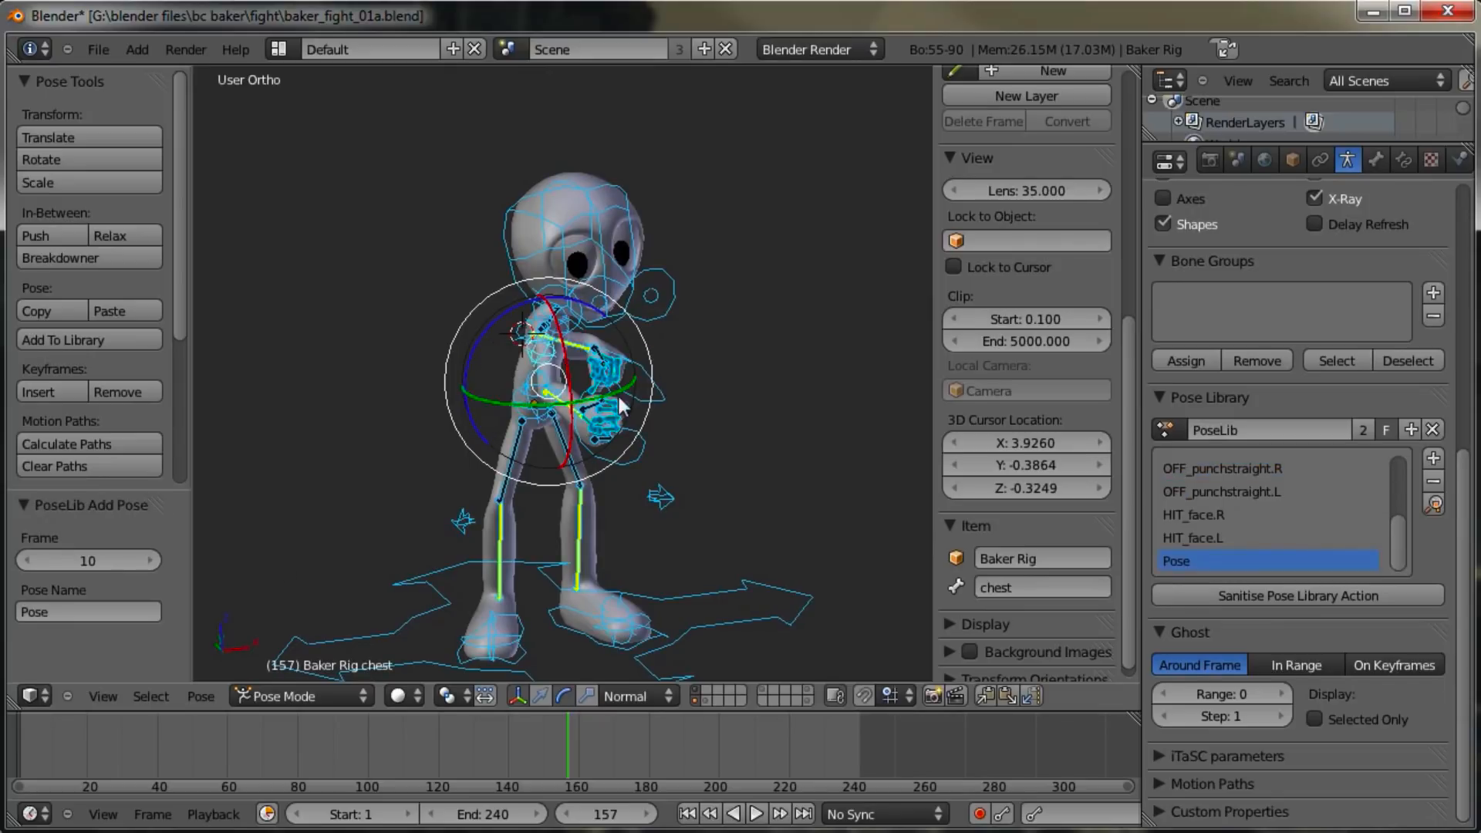
pyautogui.click(60, 611)
pyautogui.write('OFF_punchstomach.R')
pyautogui.press('Return')
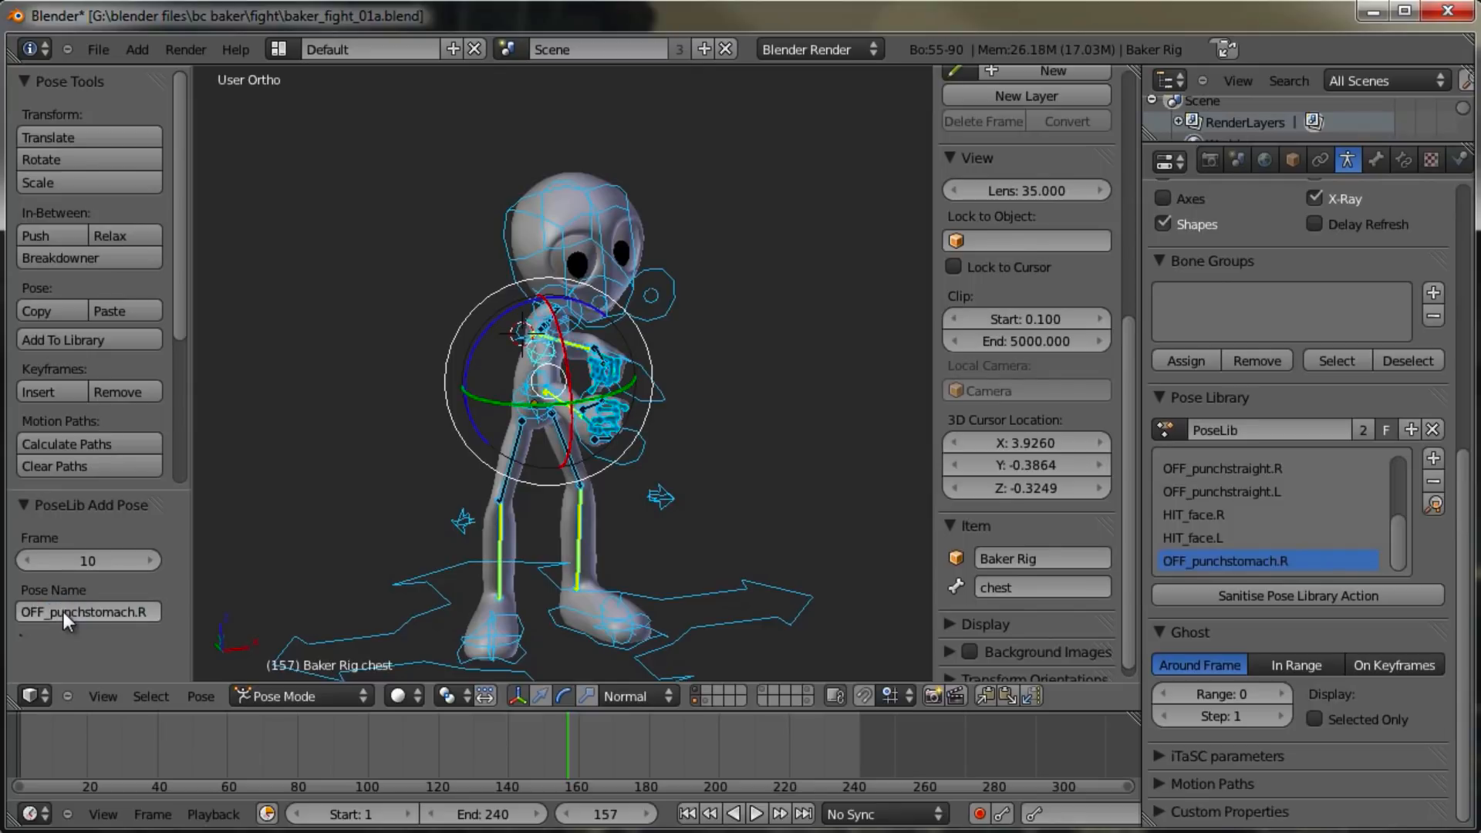
# Step: Copy the stomach punch pose and paste it flipped on the X-axis
pyautogui.click(984, 695)
pyautogui.click(1030, 697)
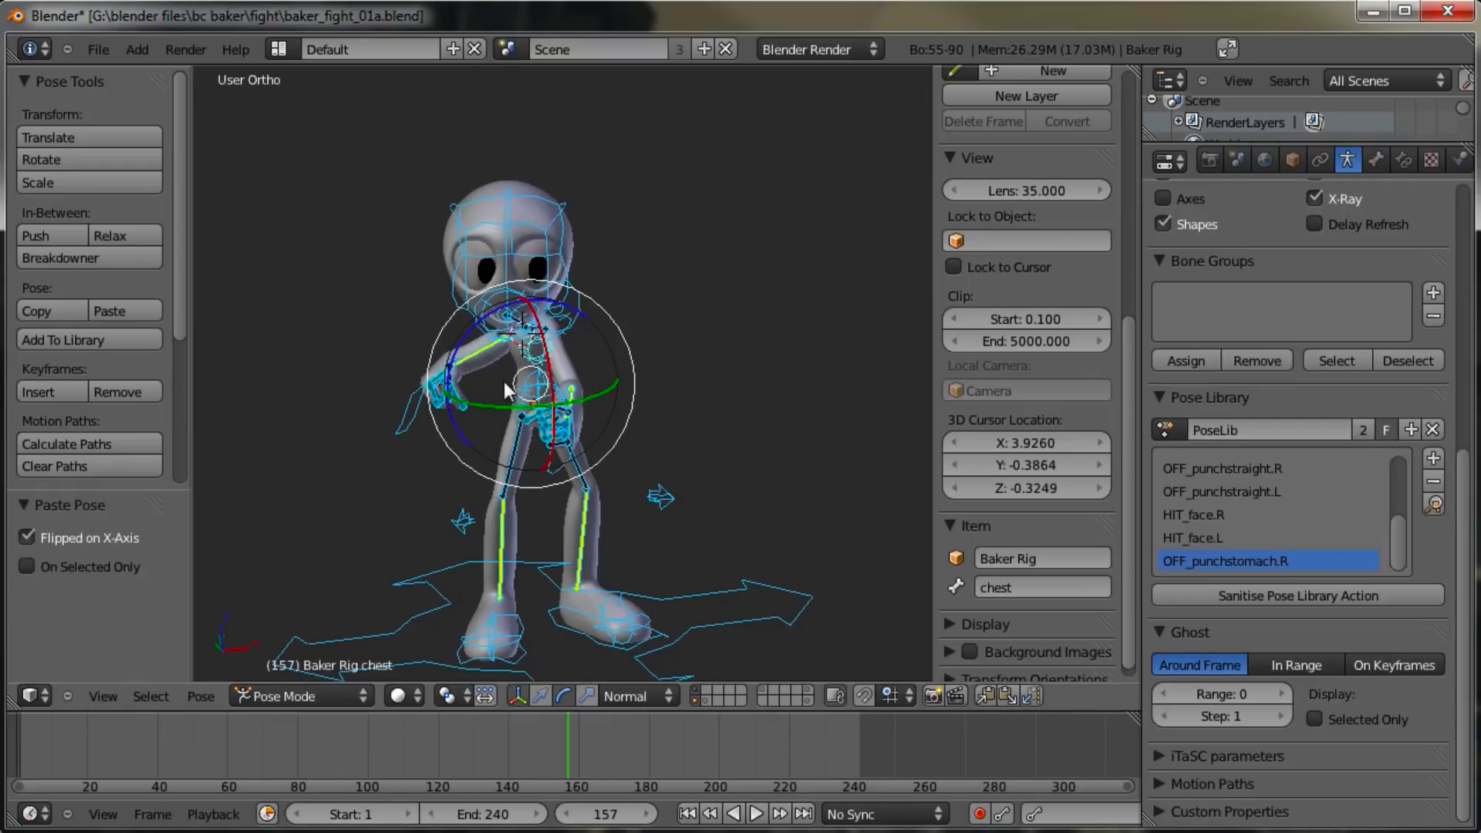
# Step: Add the flipped stomach punch pose to the pose library with the name OFF_punchstomach.L
pyautogui.hotkey('shift', 'l')
pyautogui.click(594, 426)
pyautogui.click(58, 612)
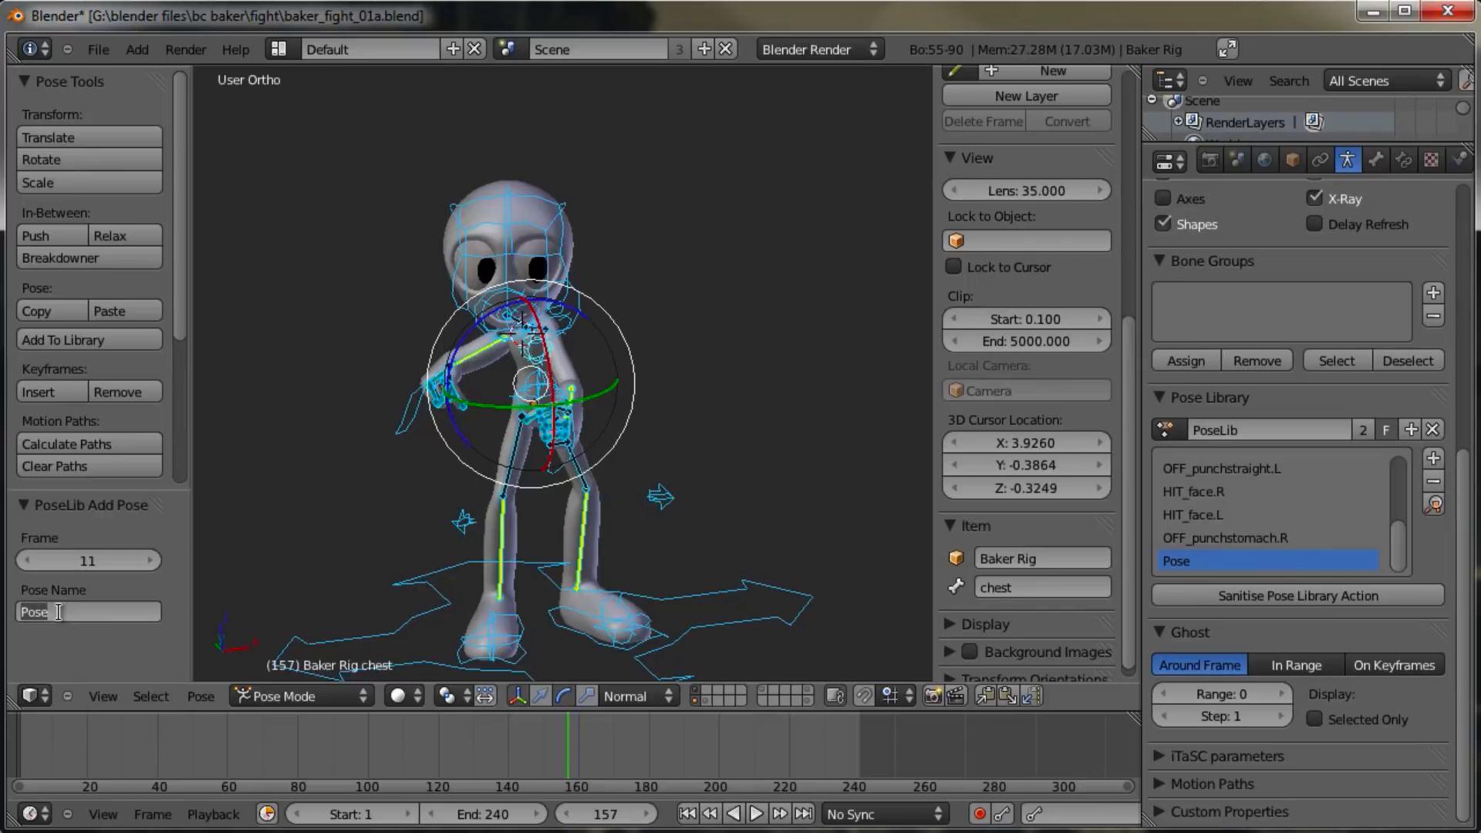
pyautogui.write('OFF_punchstomach.L')
pyautogui.press('Return')
# Step: Apply the DEF_dodgeKick.R pose from the pose library to the rig
pyautogui.moveTo(654, 473); pyautogui.dragTo(545, 455, button='middle')
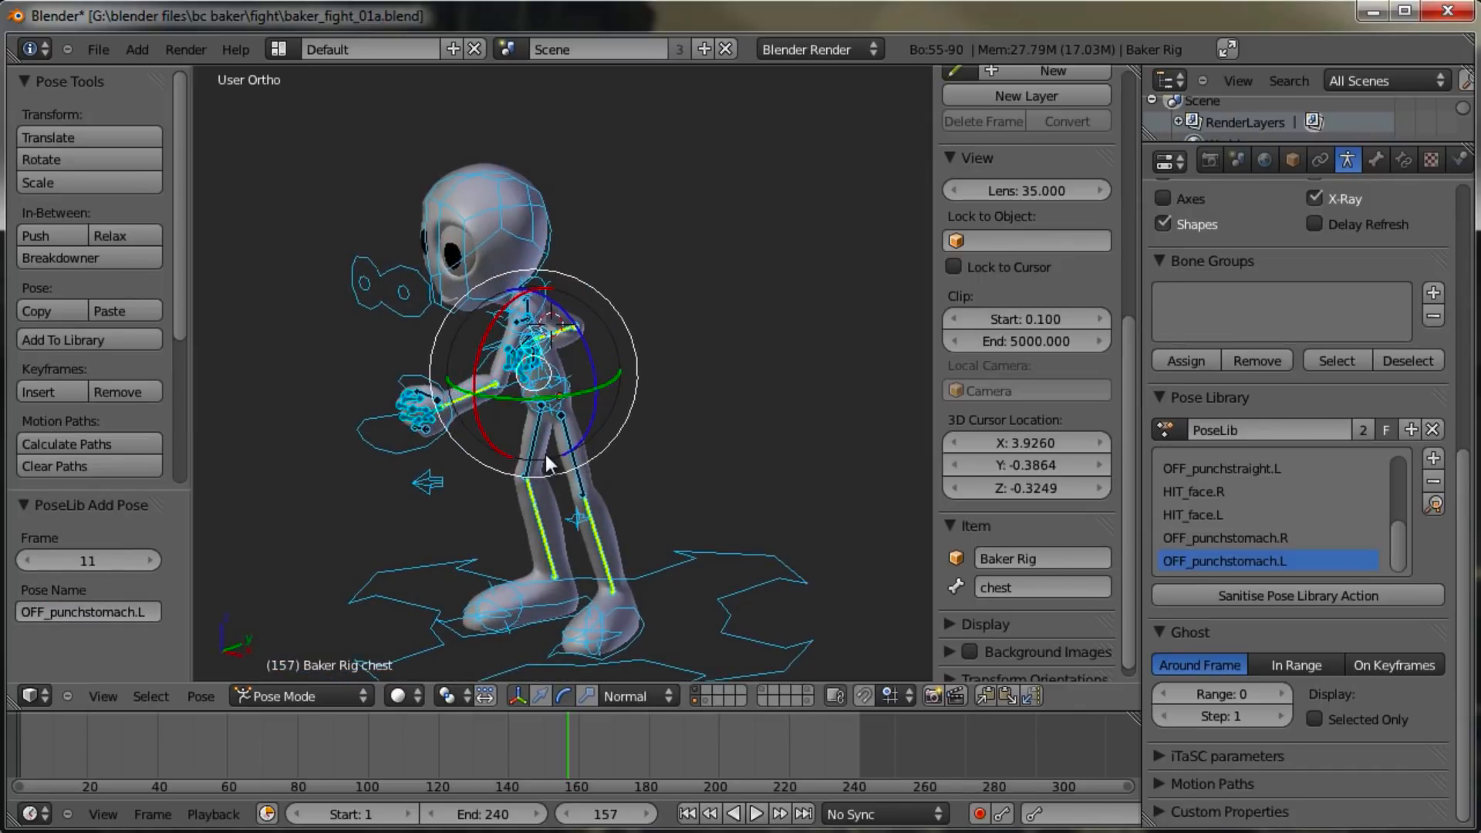
pyautogui.scroll(4, 1401, 546)
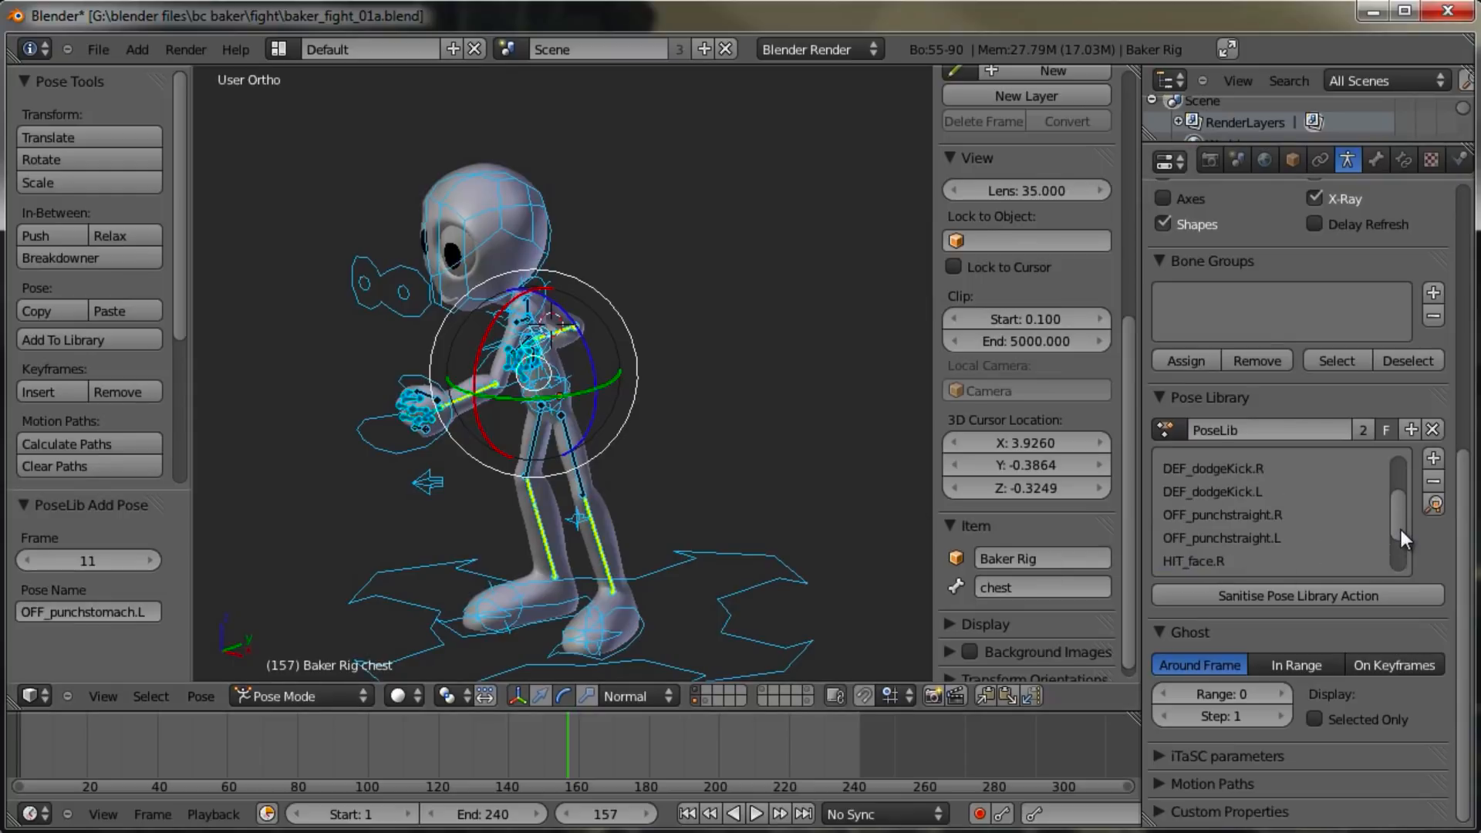
pyautogui.moveTo(1400, 516); pyautogui.dragTo(1403, 549)
pyautogui.scroll(3, 1268, 531)
pyautogui.click(1433, 504)
# Step: Move the hips control about -0.77 on Y and -0.09 on Z in the right side view
pyautogui.moveTo(656, 461); pyautogui.dragTo(609, 396, button='middle')
pyautogui.rightClick(609, 396)
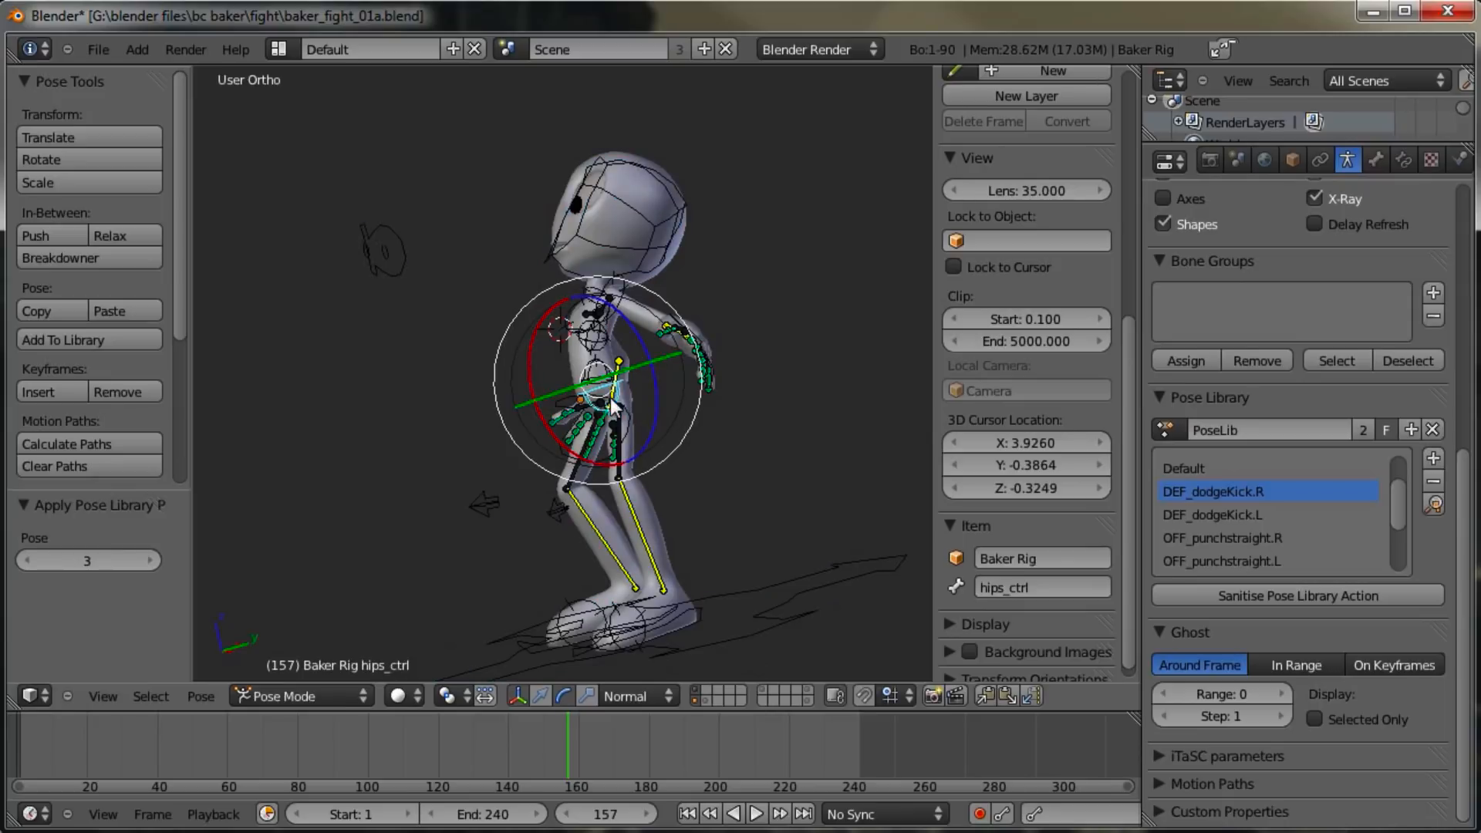
pyautogui.press('KP_3')
pyautogui.scroll(3, 609, 396)
pyautogui.press('g')
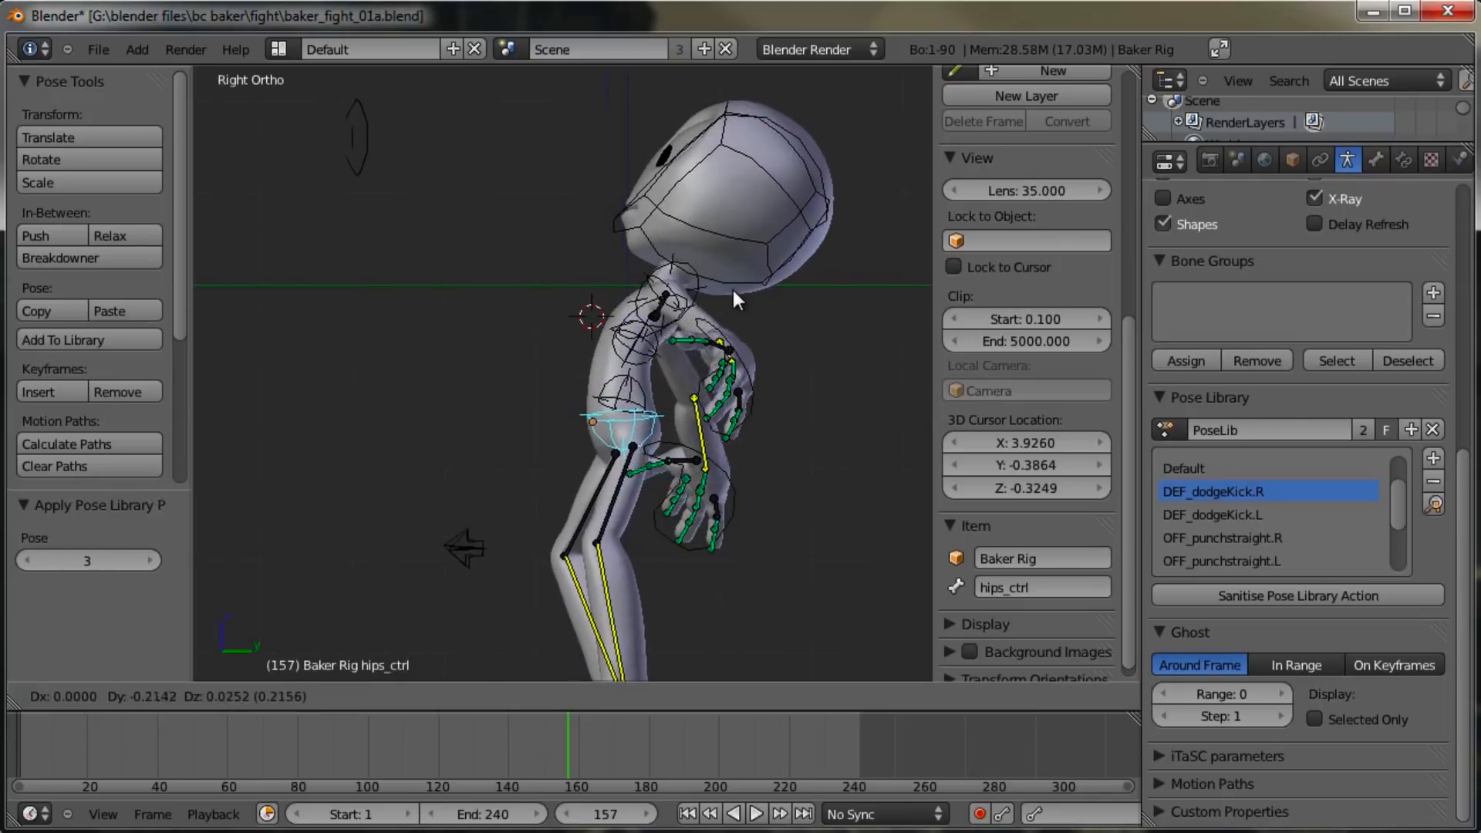
pyautogui.click(663, 304)
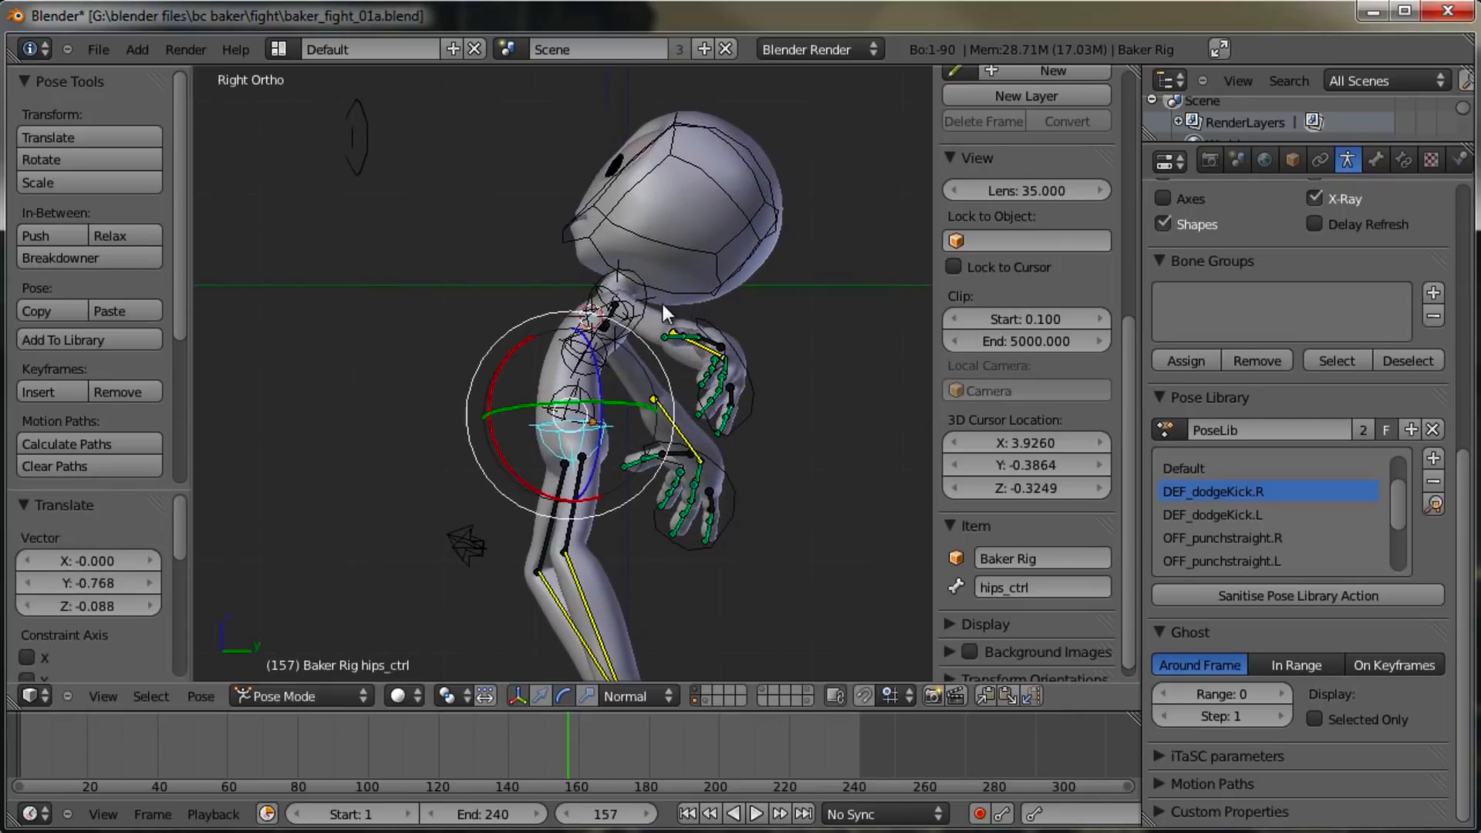
# Step: Rotate the spine and chest controls in several passes so the torso leans forward in the side view
pyautogui.rightClick(590, 354)
pyautogui.press('r')
pyautogui.click(705, 258)
pyautogui.rightClick(600, 399)
pyautogui.press('r')
pyautogui.click(586, 348)
pyautogui.press('r')
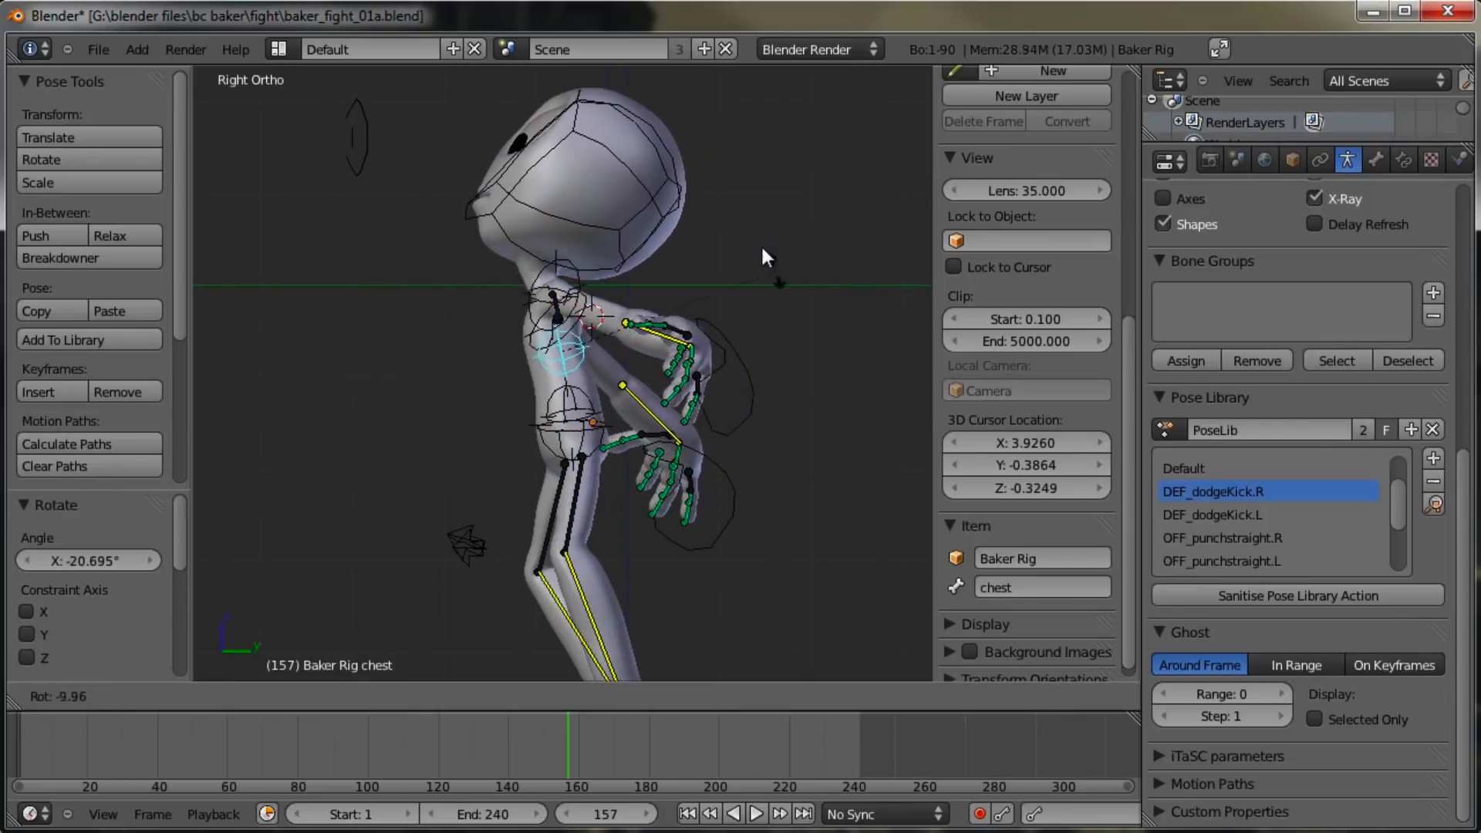
pyautogui.click(709, 247)
pyautogui.rightClick(552, 328)
pyautogui.press('r')
pyautogui.click(757, 245)
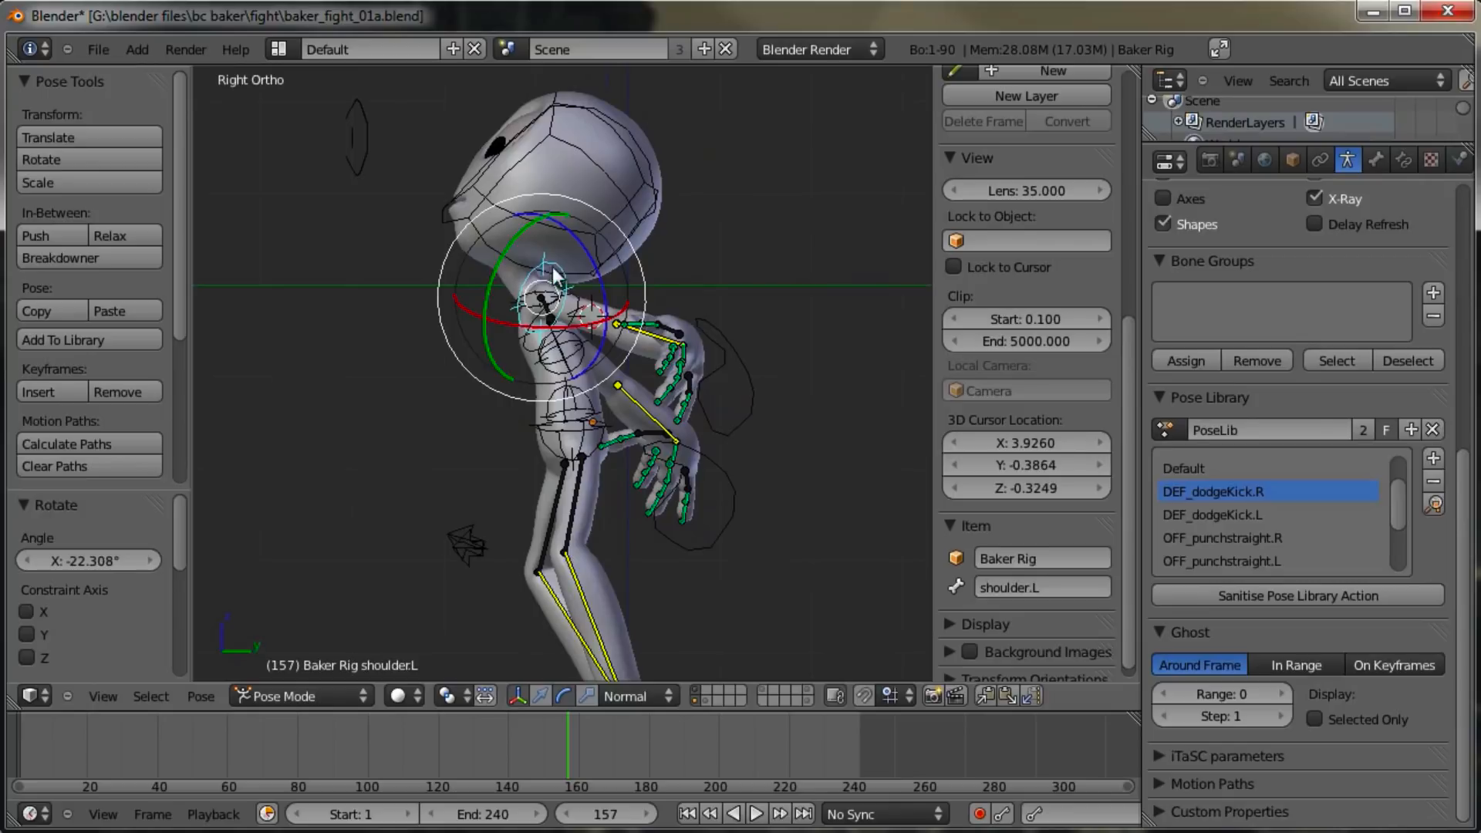
# Step: Rotate the head so the face points downward and lower the eye target control in front of it
pyautogui.hotkey('ctrl', 'Tab')
pyautogui.rightClick(656, 225)
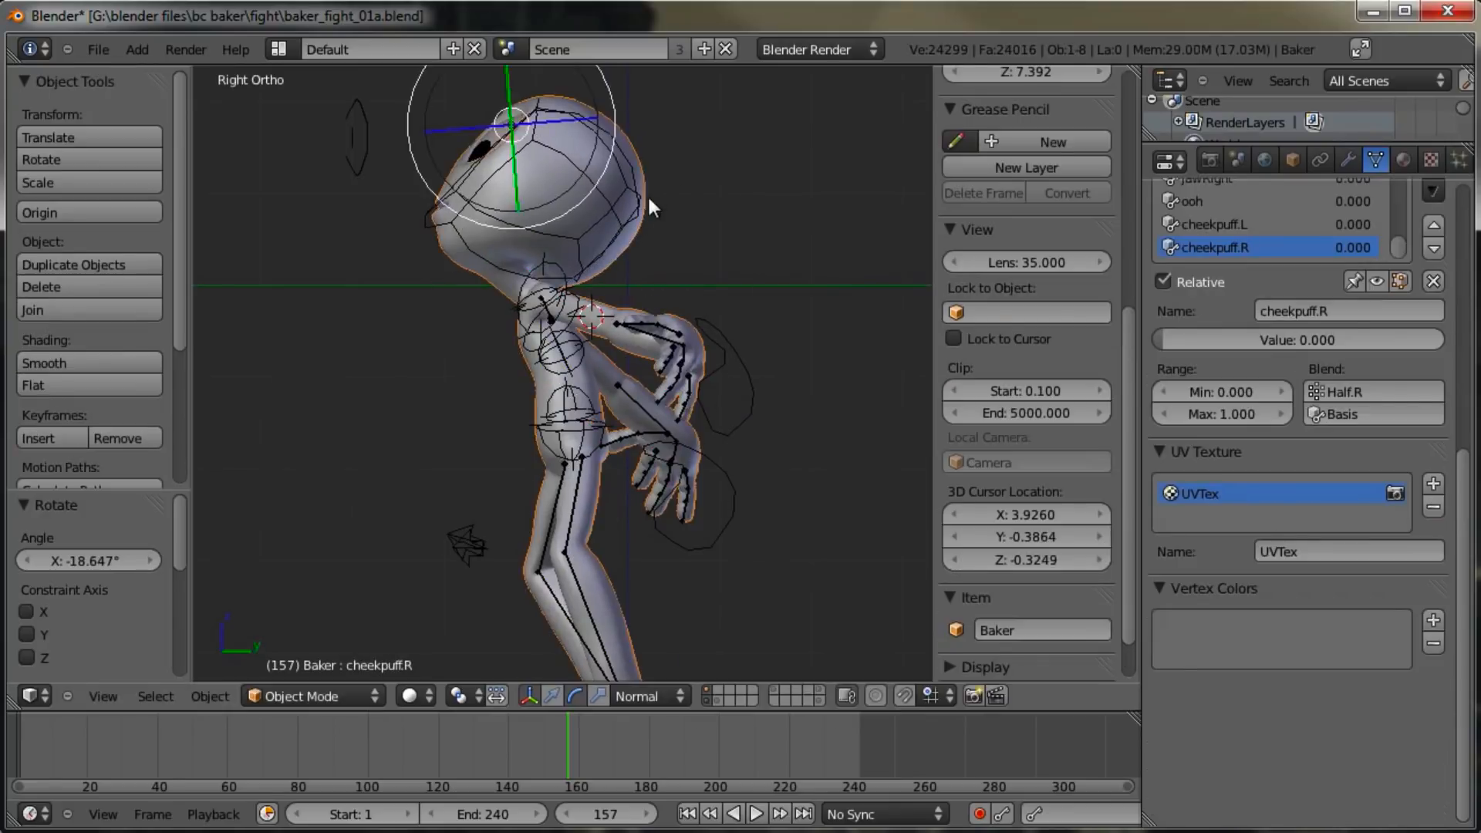
pyautogui.rightClick(646, 196)
pyautogui.press('r')
pyautogui.click(494, 151)
pyautogui.rightClick(357, 131)
pyautogui.press('g')
pyautogui.click(303, 423)
# Step: Readjust the spine and chest rotations to refine the forward bend, including a chest rotation of about -11.5 degrees
pyautogui.rightClick(566, 399)
pyautogui.press('r')
pyautogui.click(686, 341)
pyautogui.rightClick(588, 431)
pyautogui.press('r')
pyautogui.click(740, 413)
pyautogui.rightClick(532, 368)
pyautogui.press('r')
pyautogui.click(705, 312)
pyautogui.rightClick(571, 420)
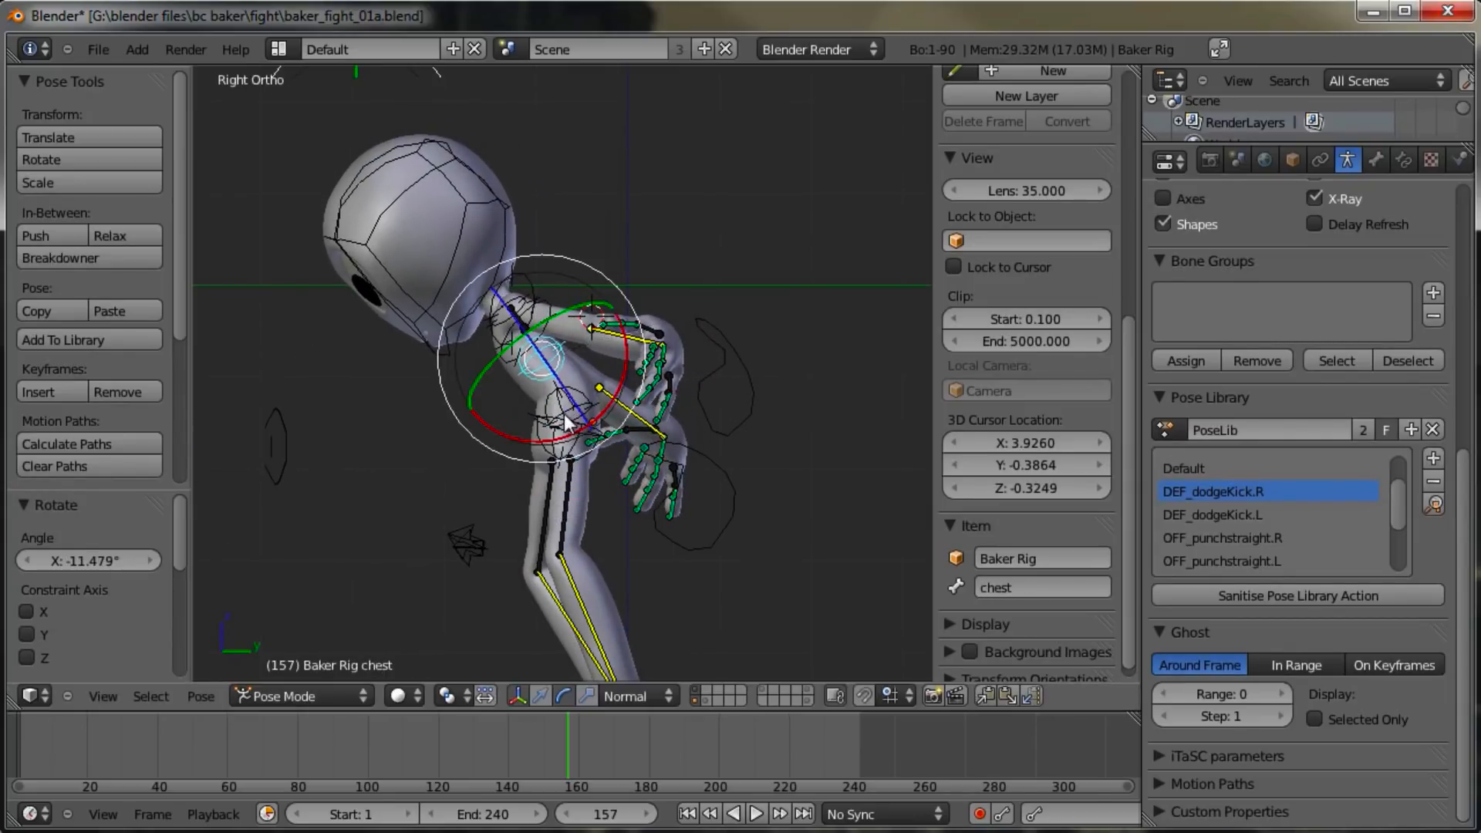
pyautogui.press('r')
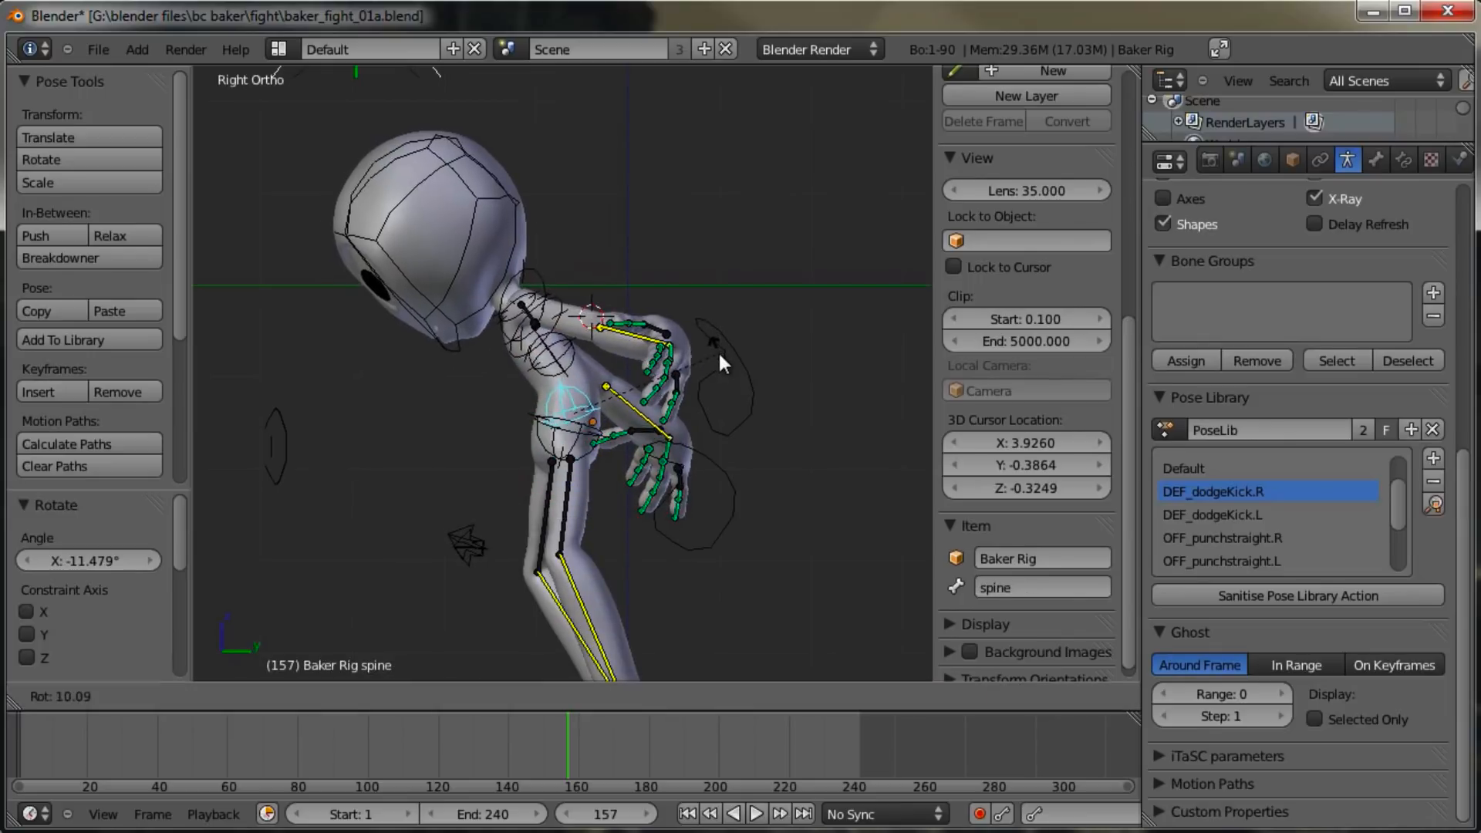
pyautogui.click(719, 359)
# Step: Reposition the hips control, shifting it about 0.43 on X and 0.33 on Z from the front, and adjust it from the side
pyautogui.rightClick(600, 438)
pyautogui.press('g')
pyautogui.click(576, 387)
pyautogui.moveTo(701, 391); pyautogui.dragTo(584, 357, button='middle')
pyautogui.press('g')
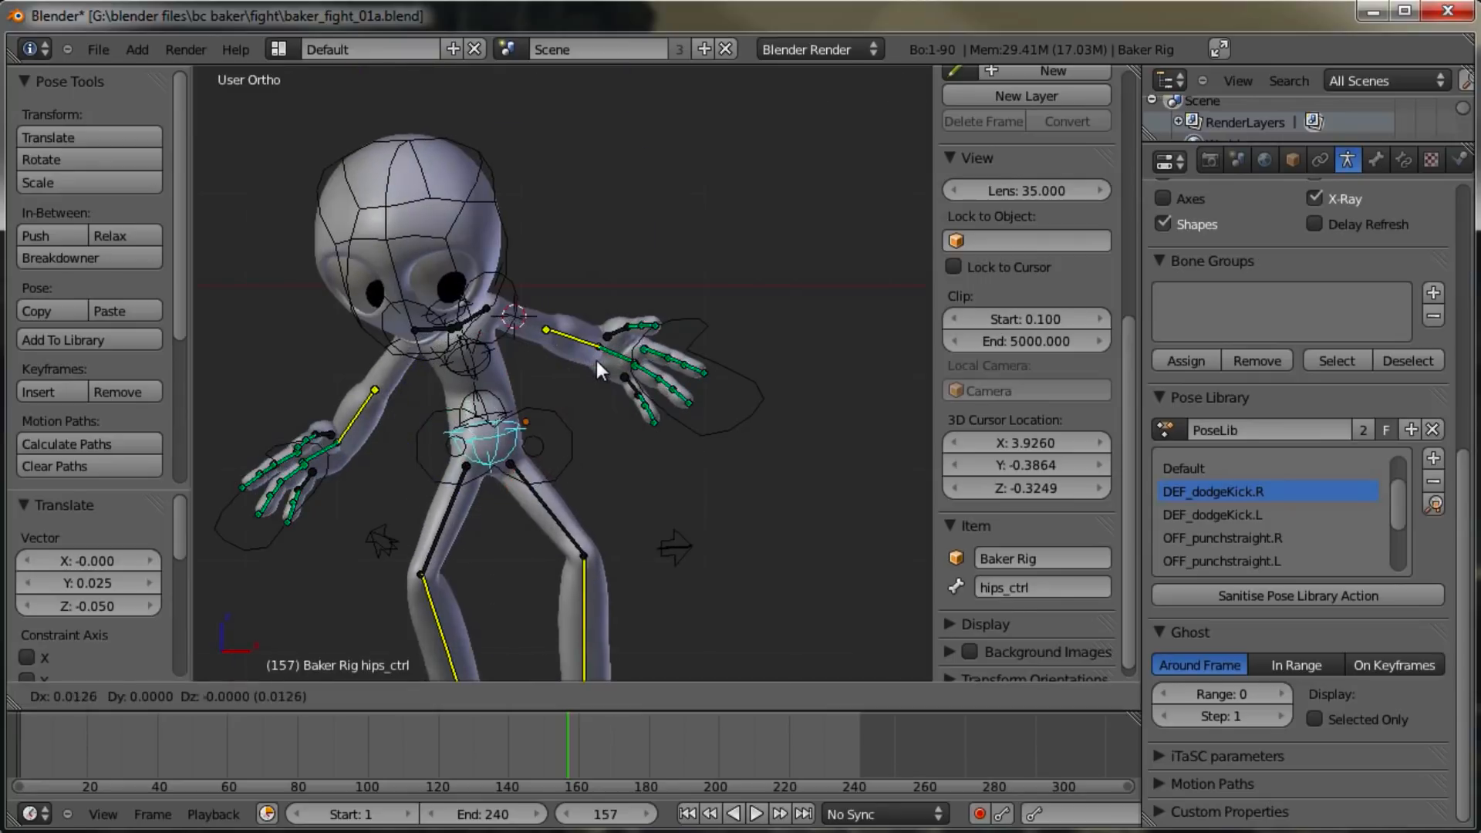
pyautogui.click(623, 327)
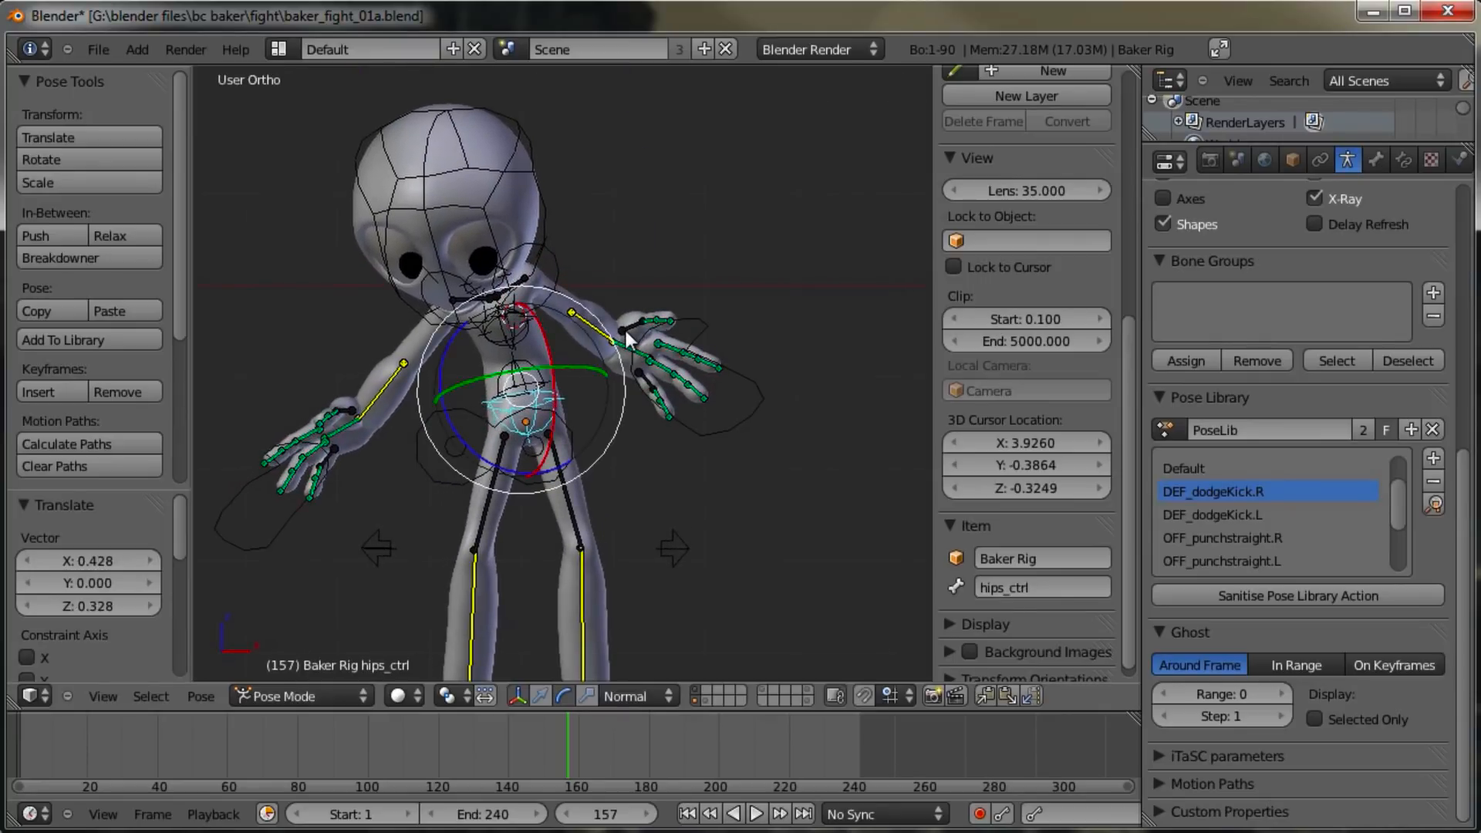
pyautogui.press('KP_6')
pyautogui.press('KP_6')
pyautogui.press('KP_6')
pyautogui.press('KP_6')
pyautogui.press('KP_6')
pyautogui.press('g')
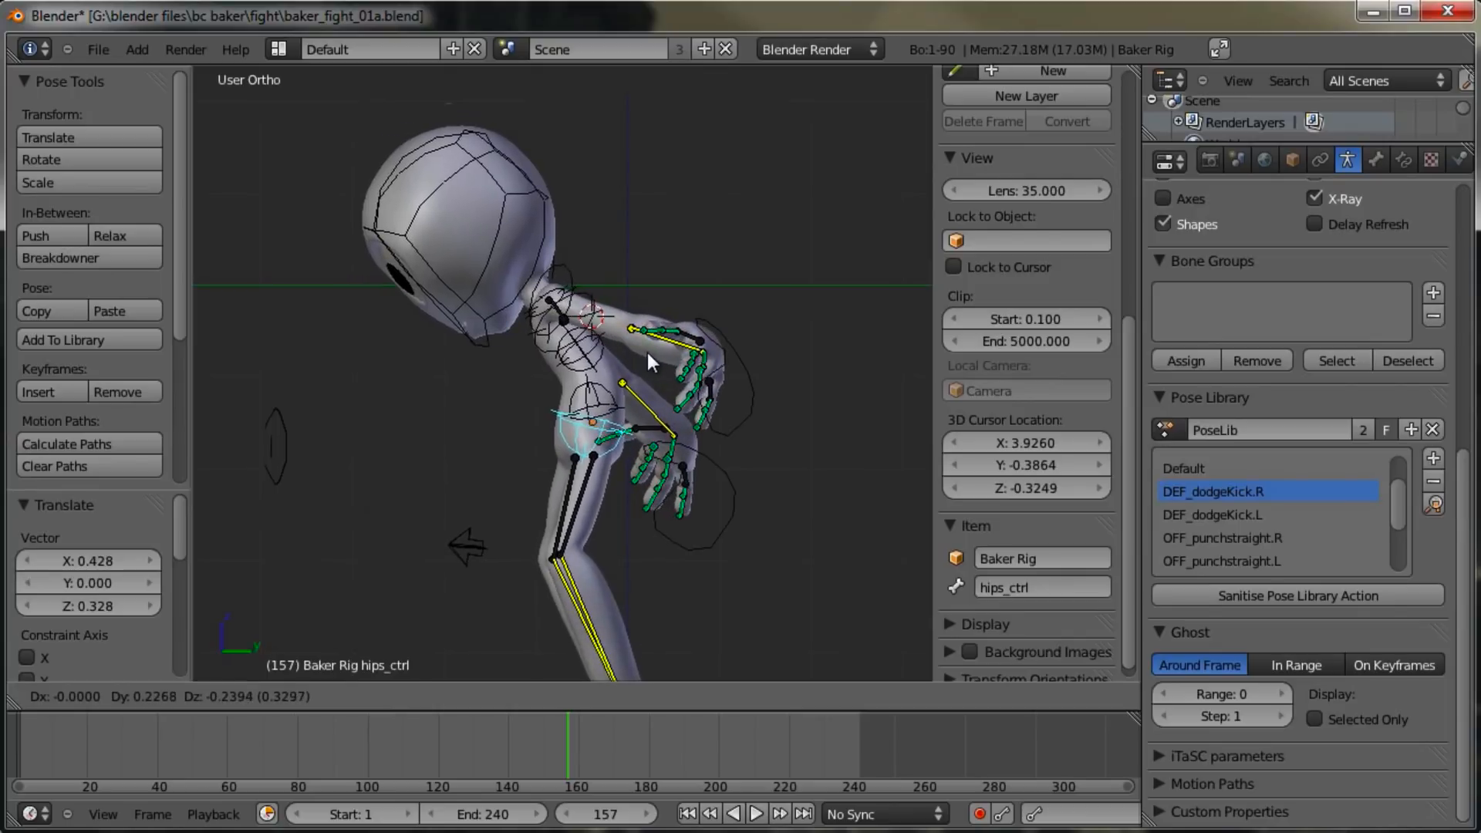
pyautogui.click(646, 353)
# Step: Rotate the left hand control about 34.4 degrees and move it about 0.65 on X, -0.55 on Y and 0.78 on Z
pyautogui.rightClick(752, 396)
pyautogui.press('g')
pyautogui.click(599, 415)
pyautogui.moveTo(599, 414); pyautogui.dragTo(771, 307, button='middle')
pyautogui.press('r')
pyautogui.click(660, 604)
pyautogui.press('g')
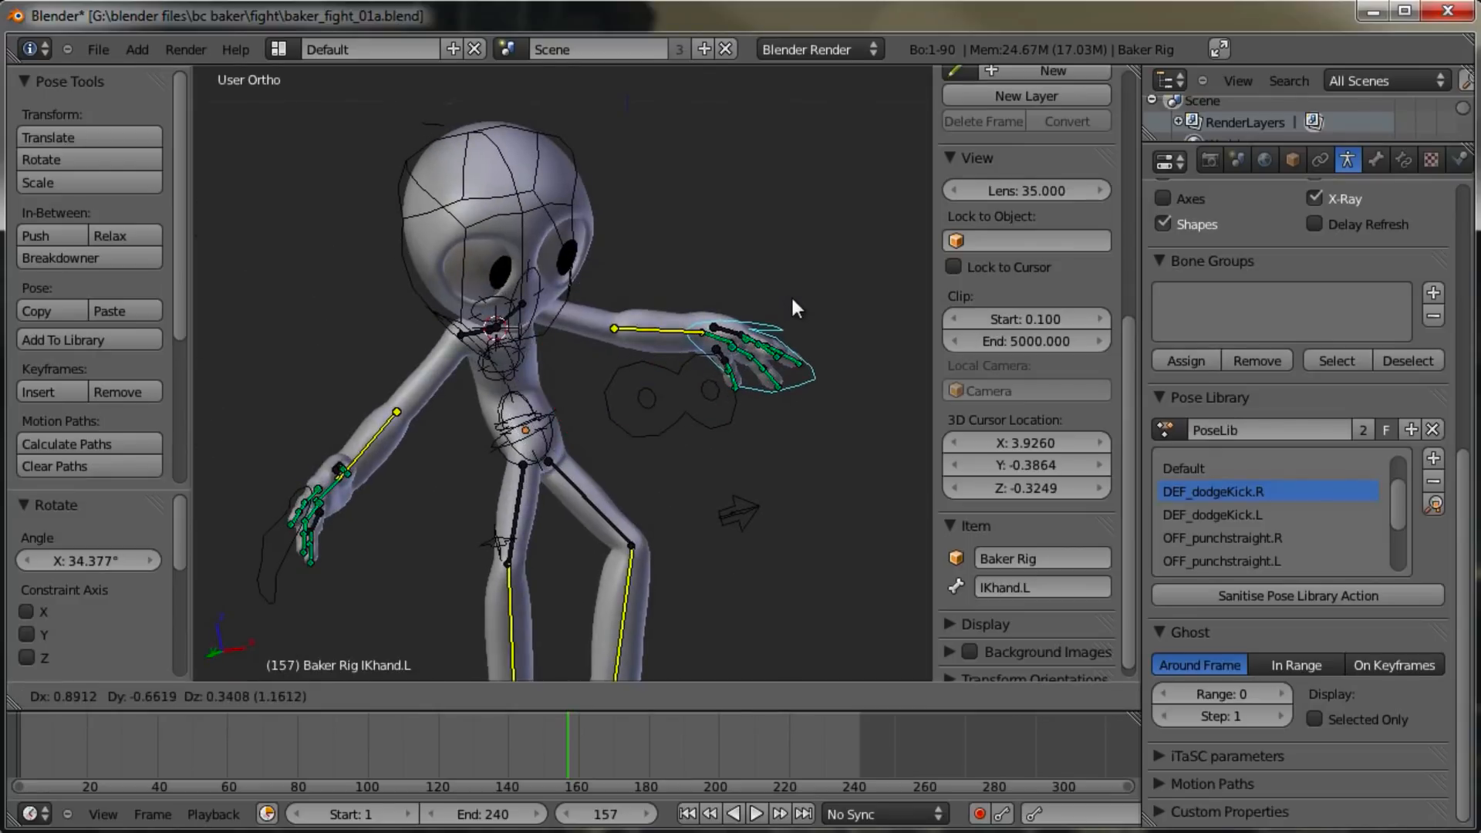
pyautogui.click(760, 263)
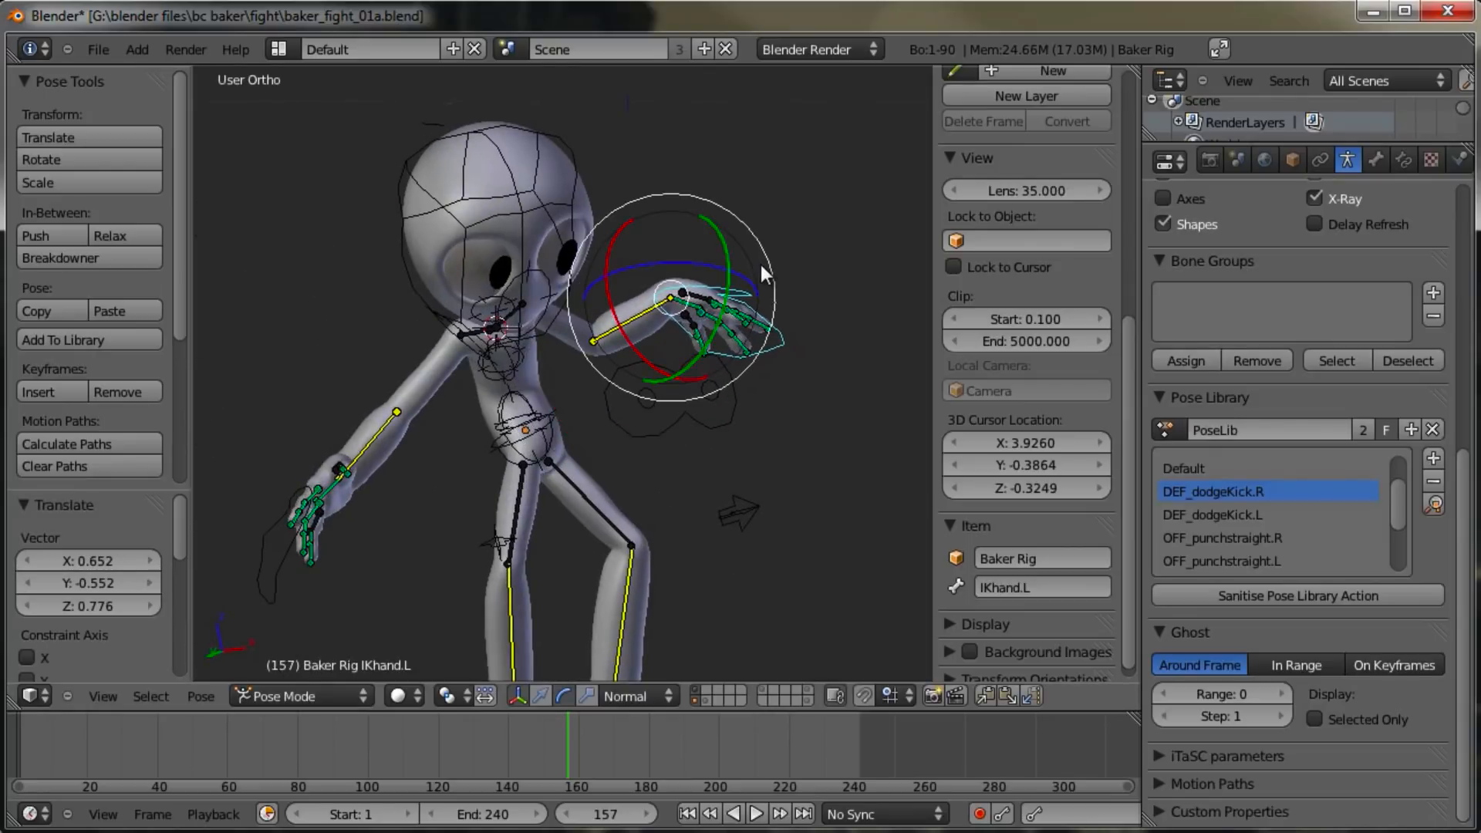
# Step: Rotate the hips about 6.4 degrees and the spine about 12.4 degrees in the front view
pyautogui.press('KP_1')
pyautogui.scroll(3, 640, 344)
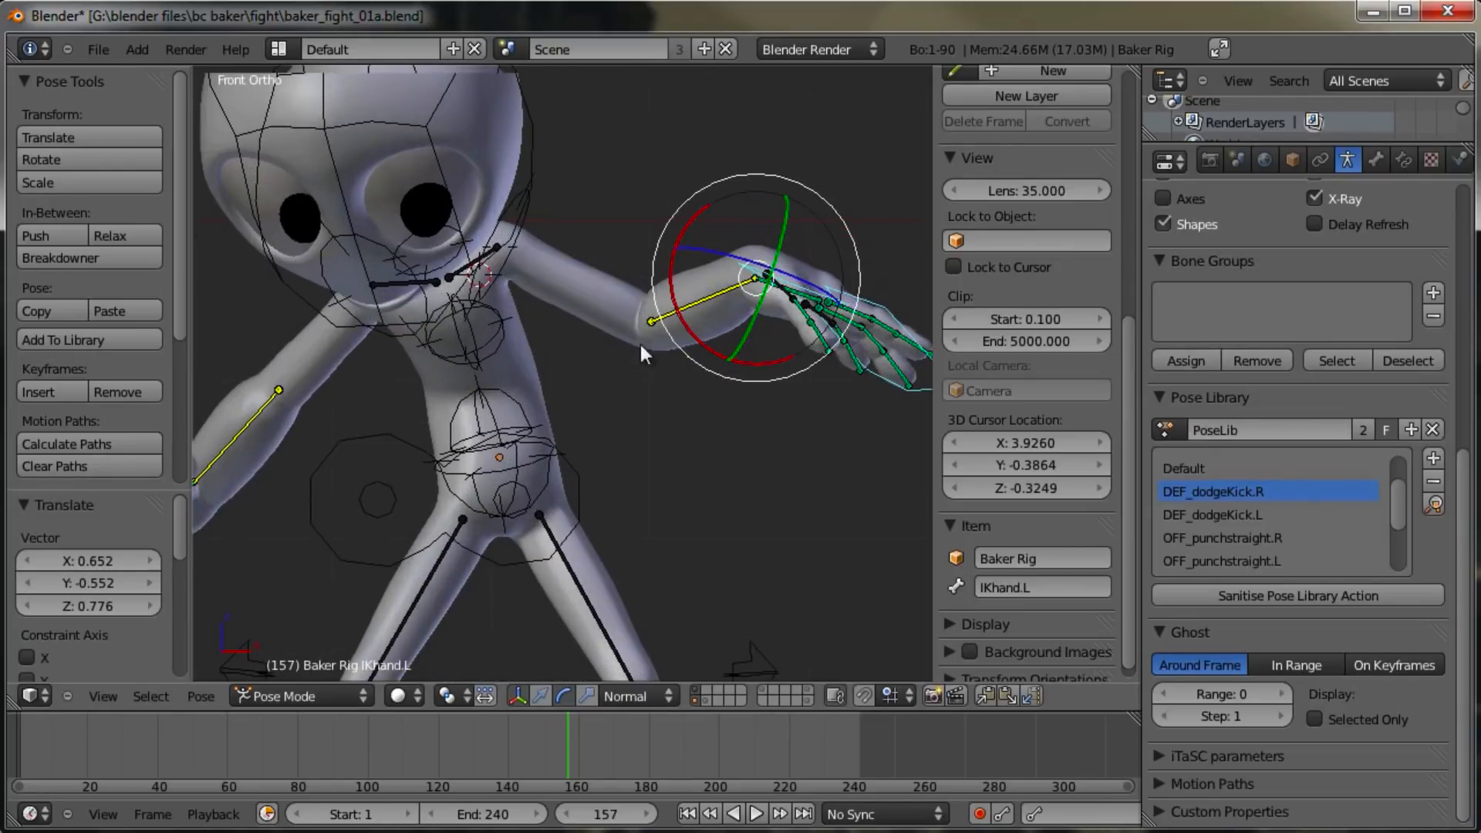
pyautogui.rightClick(512, 448)
pyautogui.press('r')
pyautogui.click(746, 313)
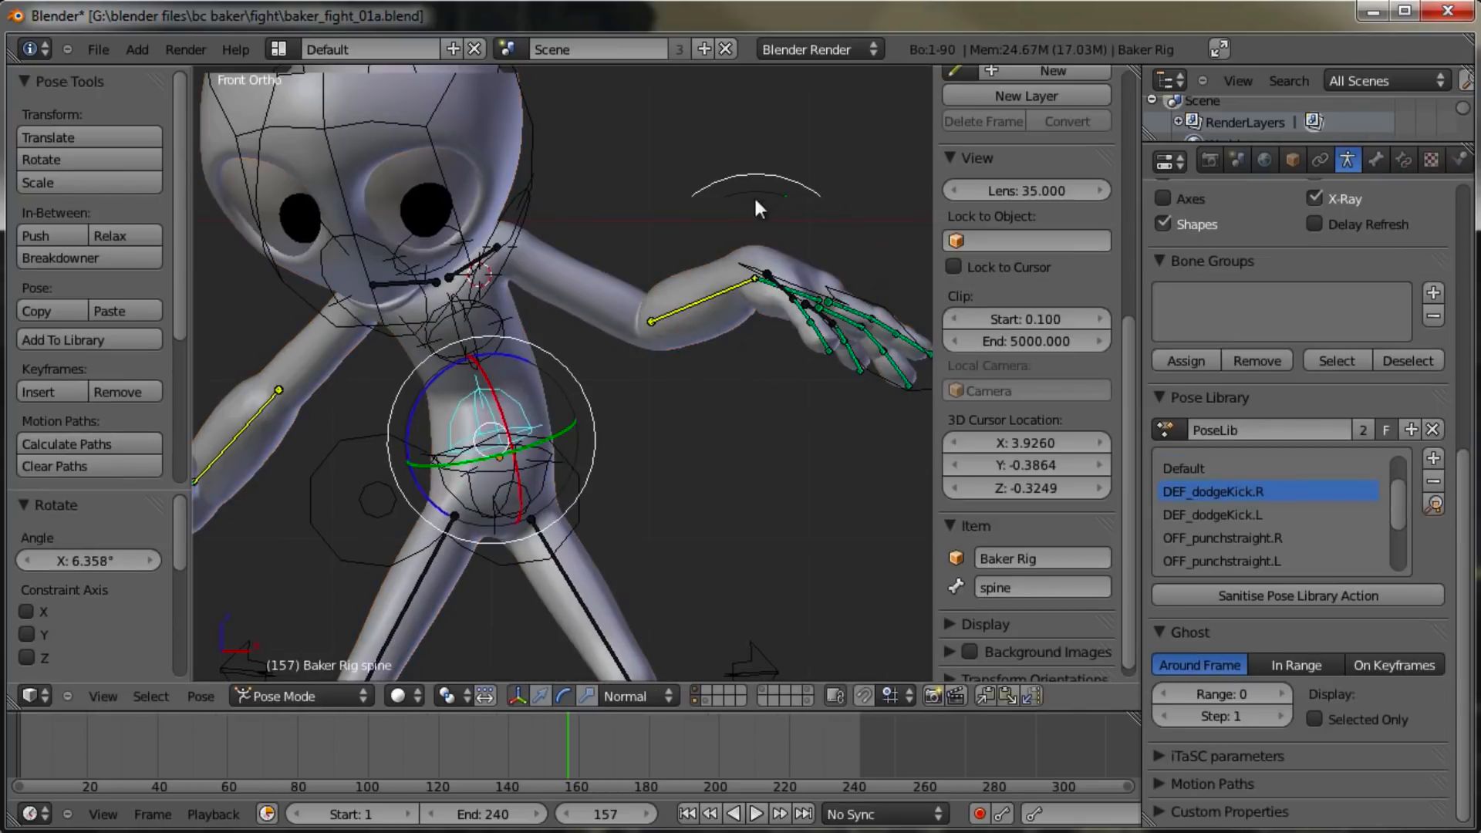
pyautogui.press('r')
pyautogui.click(794, 259)
# Step: Rotate the chest control in the front view to bring the upper body more upright
pyautogui.rightClick(530, 307)
pyautogui.press('r')
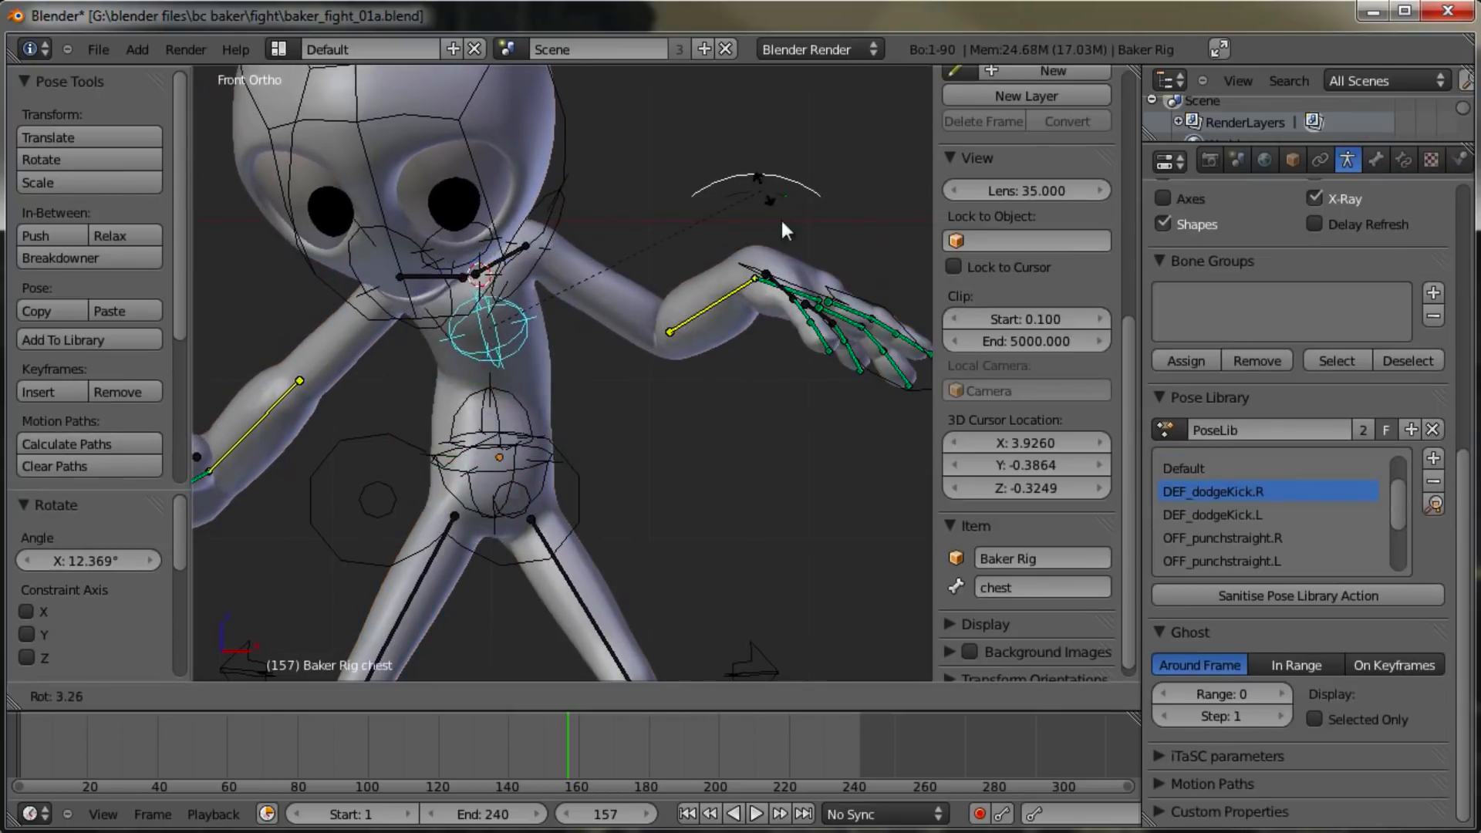
pyautogui.click(799, 240)
pyautogui.press('r')
pyautogui.press('r')
pyautogui.click(604, 372)
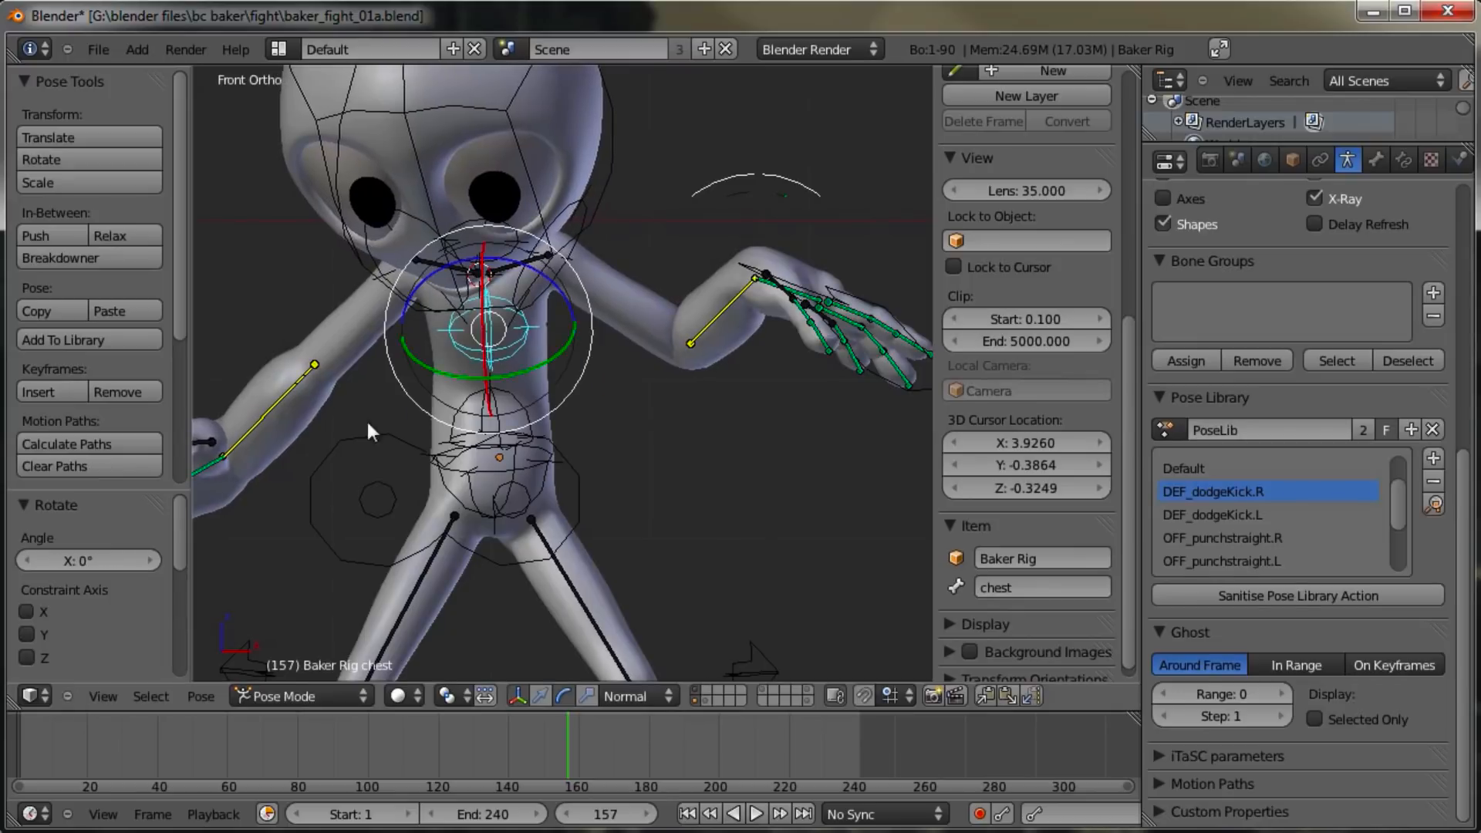
# Step: Rotate the left shoulder control in the front view to follow the raised arm
pyautogui.scroll(-2, 365, 418)
pyautogui.keyDown('shift'); pyautogui.moveTo(693, 344); pyautogui.dragTo(658, 355, button='middle'); pyautogui.keyUp('shift')
pyautogui.rightClick(524, 318)
pyautogui.press('r')
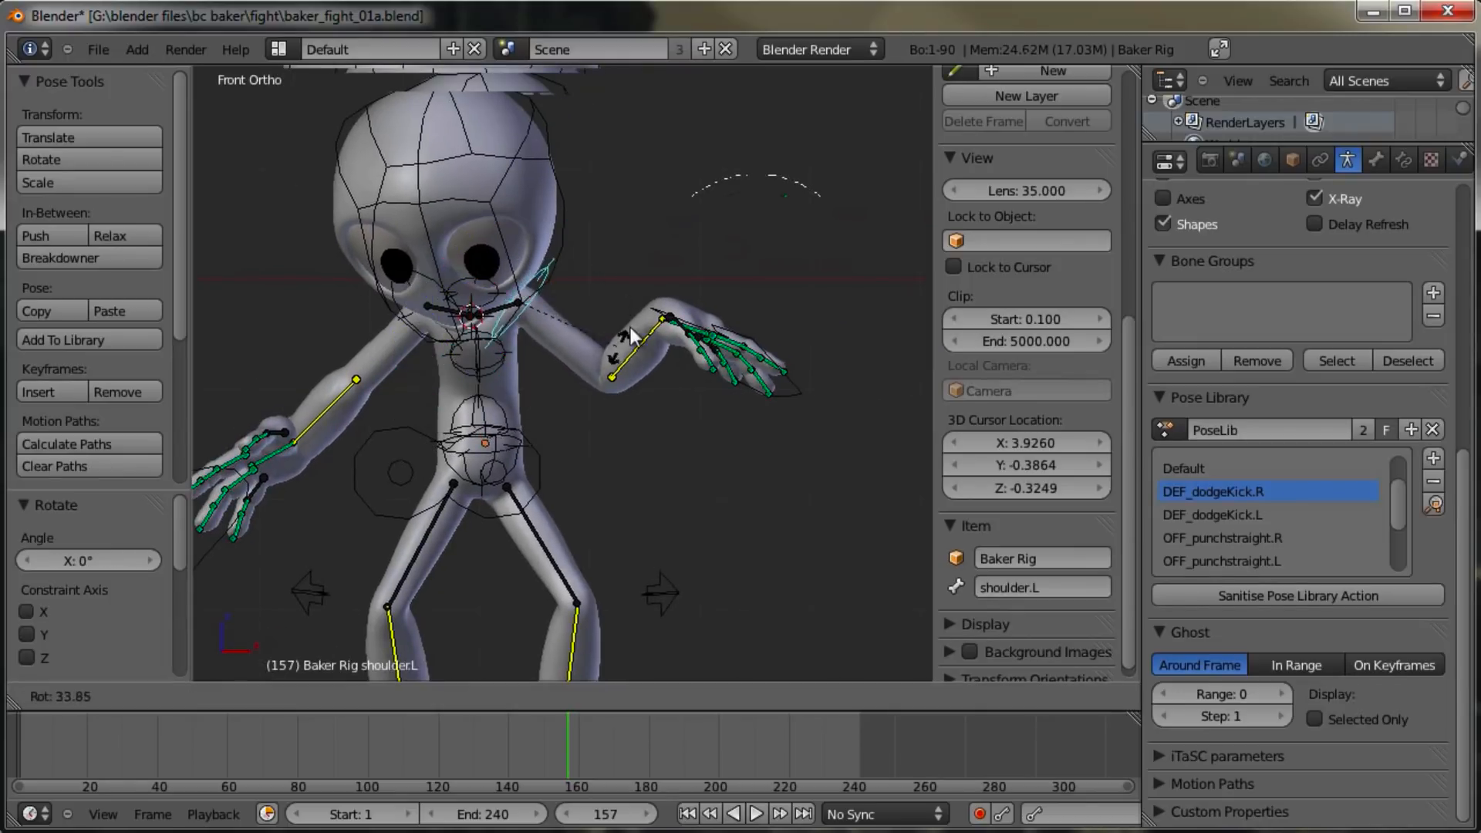
pyautogui.click(414, 128)
# Step: Move the left hand control about -0.2 on X and -0.39 on Z, and rotate it freely, finishing with about 20.6 degrees
pyautogui.rightClick(794, 389)
pyautogui.press('g')
pyautogui.click(788, 437)
pyautogui.press('r')
pyautogui.press('r')
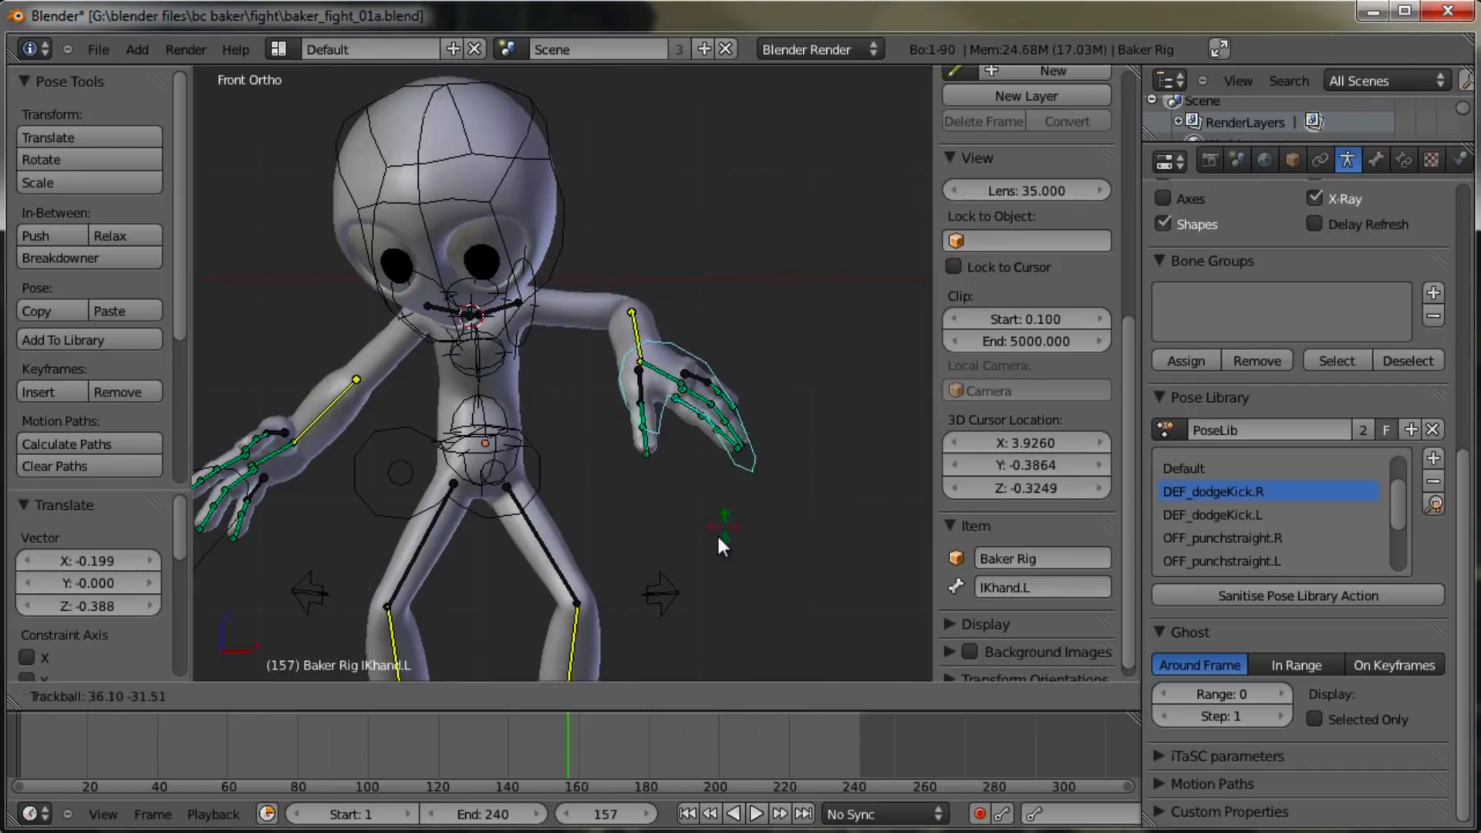
pyautogui.click(684, 377)
pyautogui.press('r')
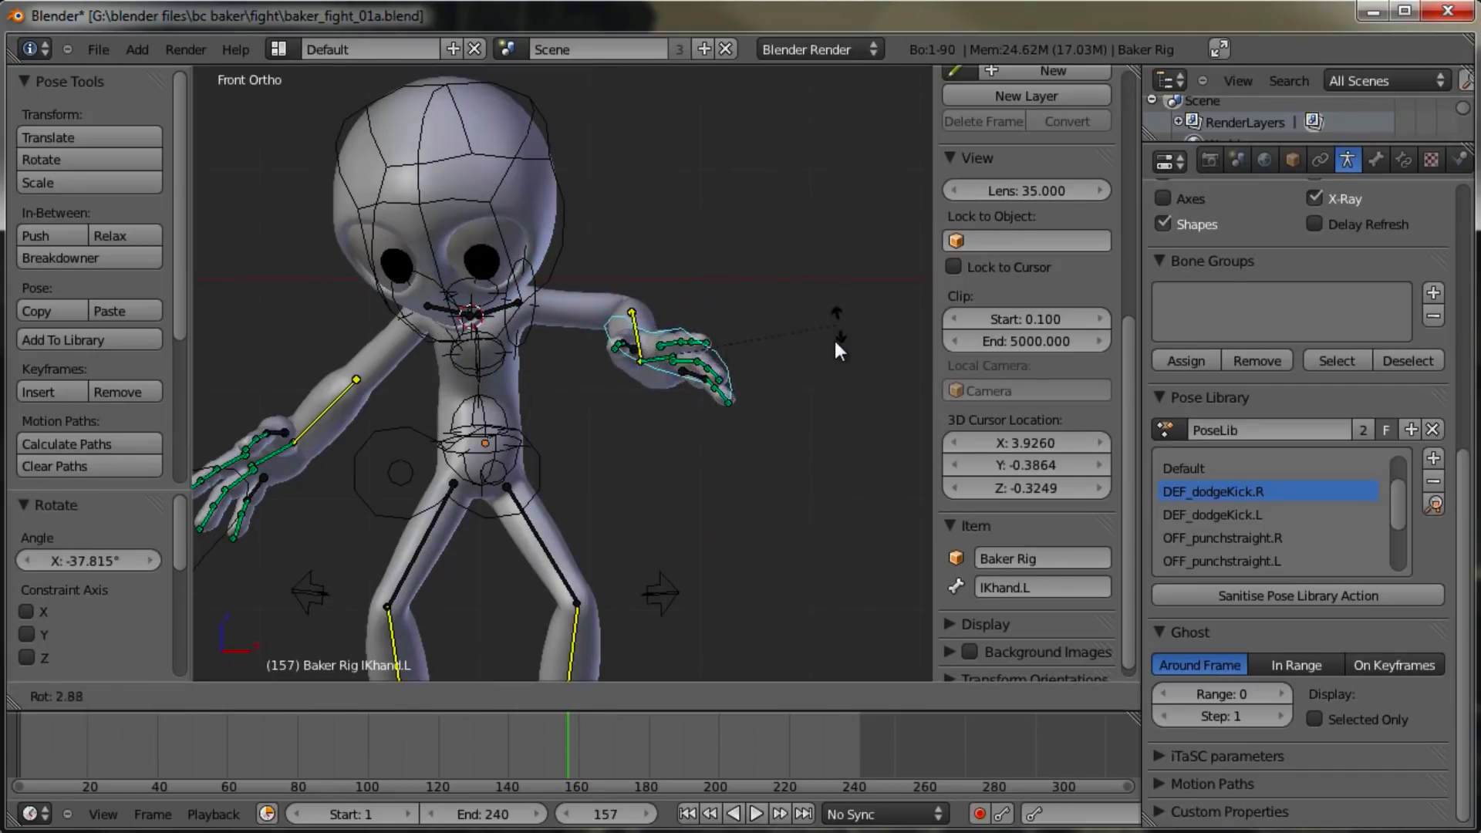
pyautogui.click(812, 387)
# Step: Move the right hand control about 0.83 on X and 1.32 on Z, and rotate it freely, finishing with about 16.3 degrees
pyautogui.keyDown('shift'); pyautogui.moveTo(509, 421); pyautogui.dragTo(600, 419, button='middle'); pyautogui.keyUp('shift')
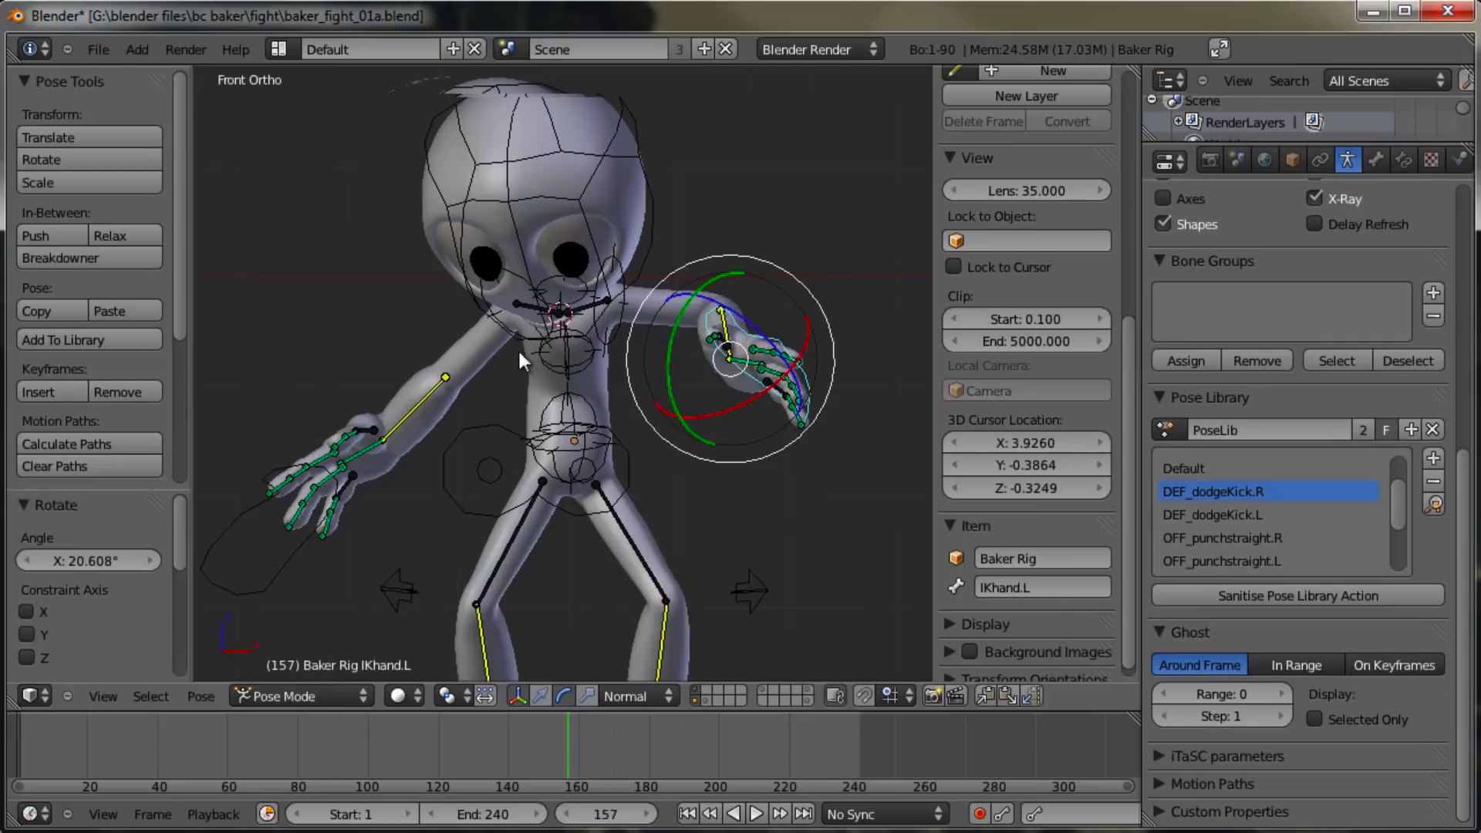
pyautogui.rightClick(510, 325)
pyautogui.rightClick(238, 516)
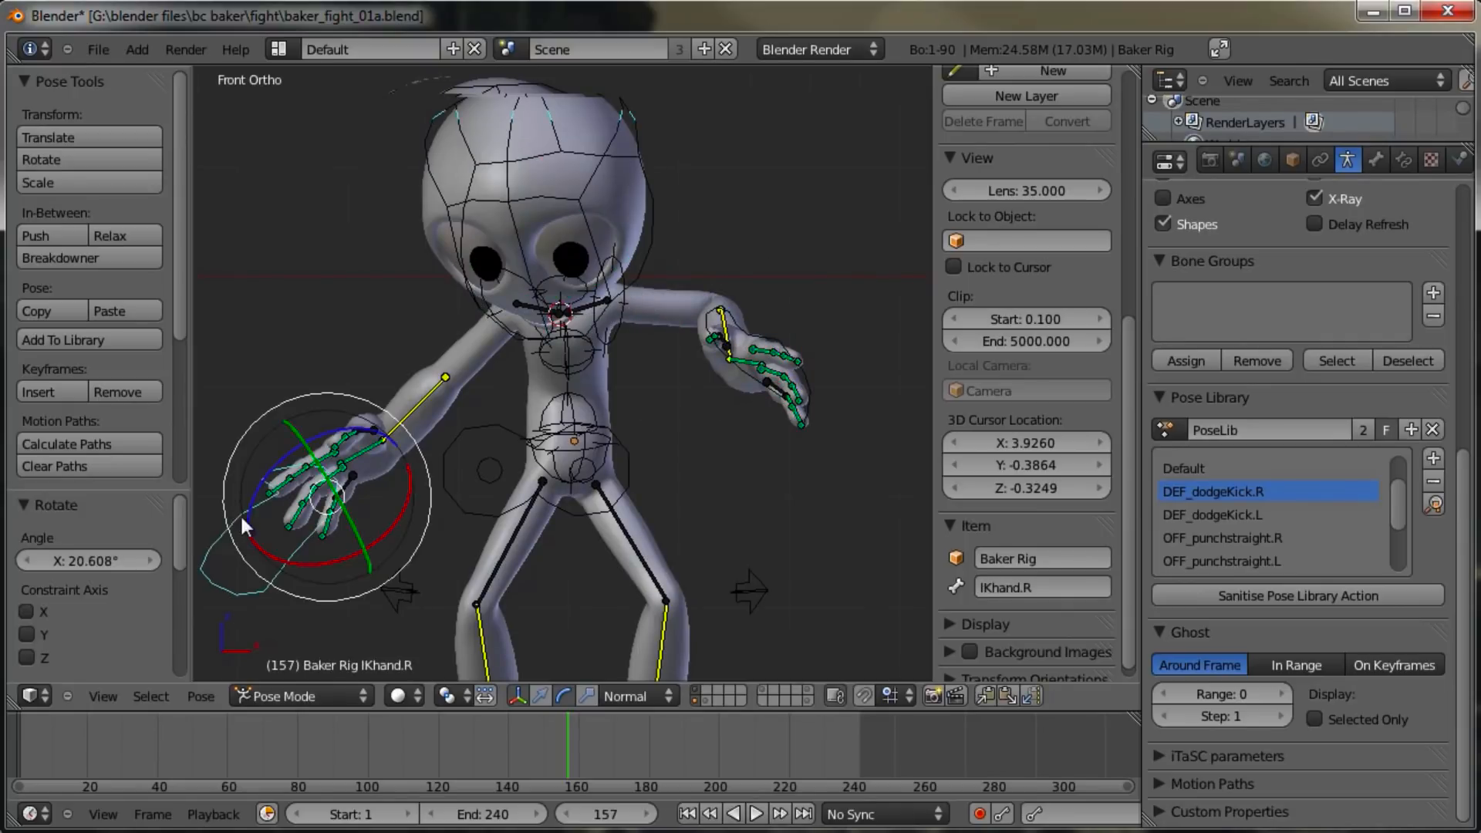
pyautogui.press('g')
pyautogui.click(355, 370)
pyautogui.press('r')
pyautogui.press('r')
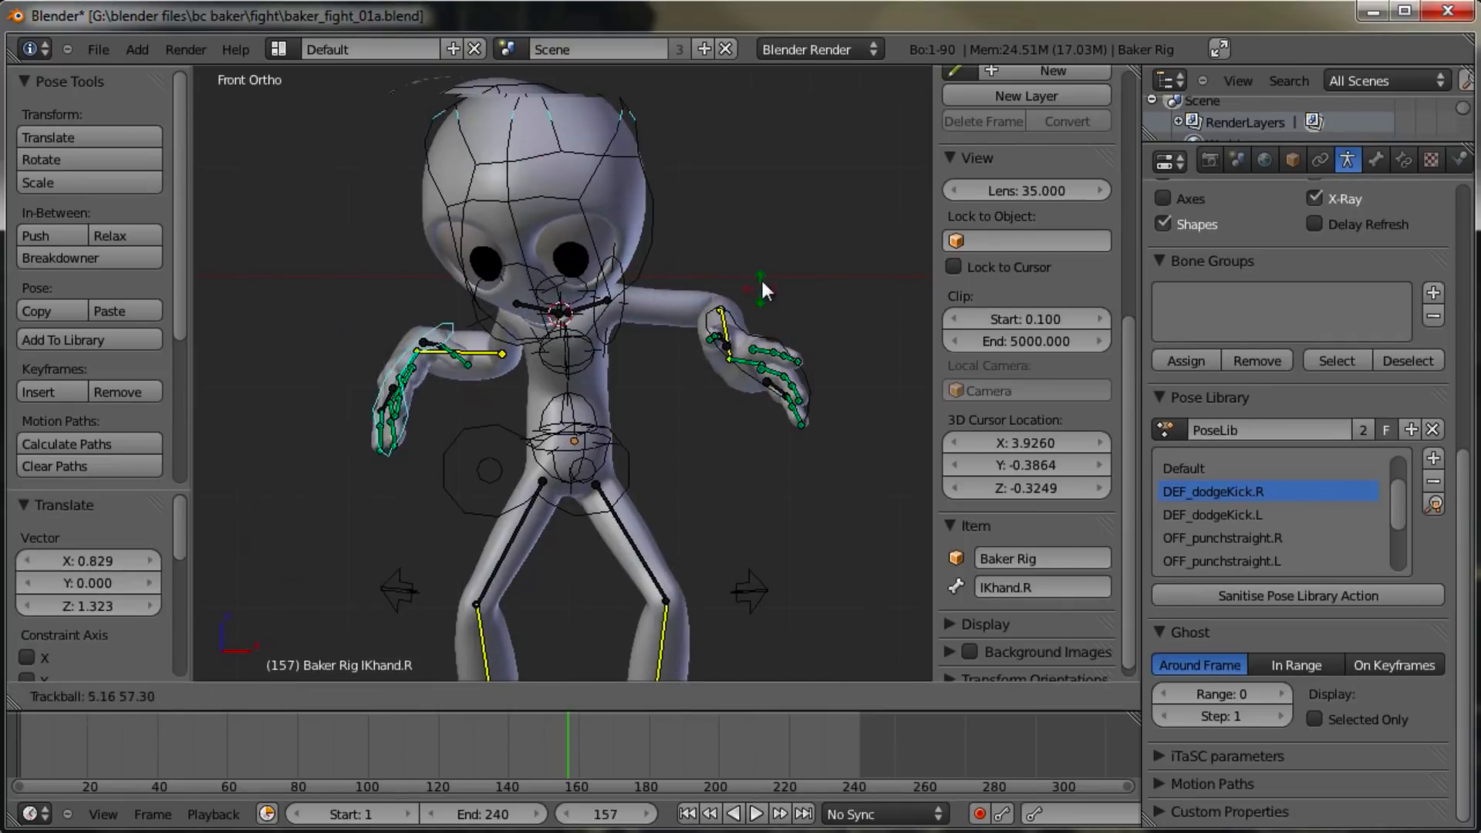
pyautogui.click(770, 252)
pyautogui.press('r')
pyautogui.click(781, 380)
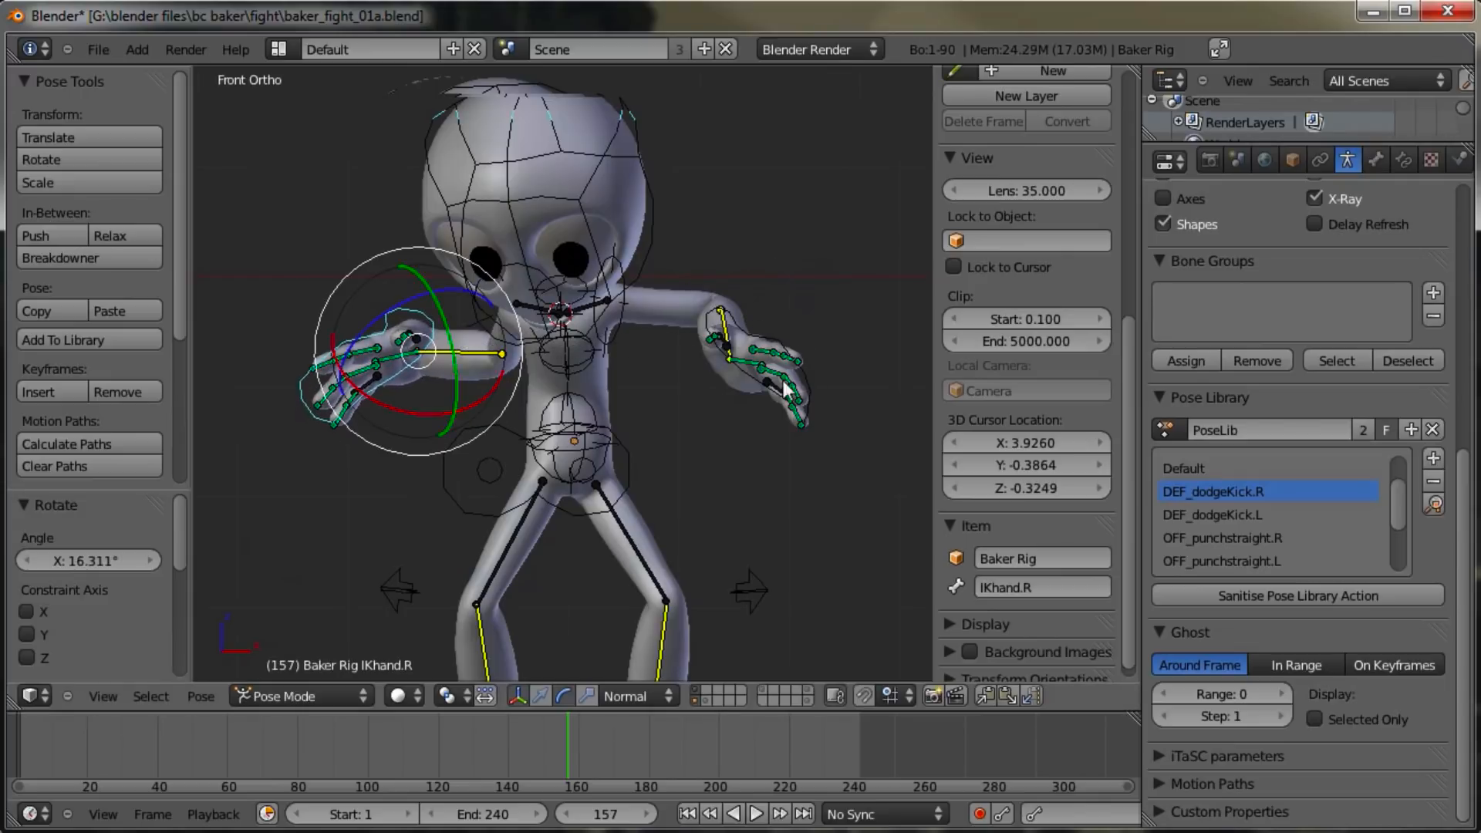
# Step: Rotate the right shoulder control about 28.1 degrees and refine the shoulder area's rotation to follow the raised arm
pyautogui.rightClick(513, 343)
pyautogui.rightClick(485, 318)
pyautogui.press('r')
pyautogui.press('r')
pyautogui.click(605, 239)
pyautogui.press('r')
pyautogui.click(786, 307)
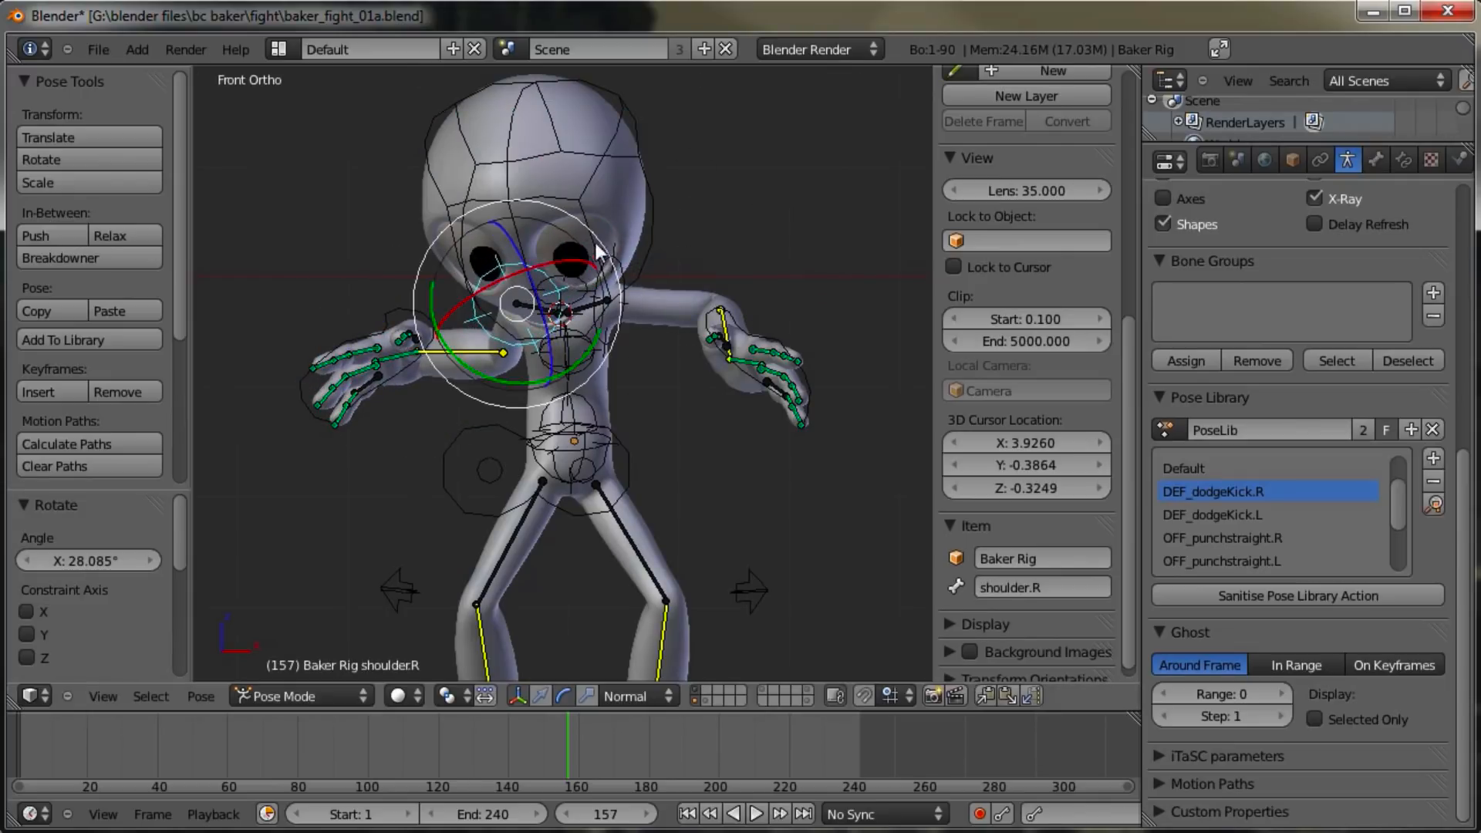
pyautogui.moveTo(525, 260); pyautogui.dragTo(532, 278)
pyautogui.rightClick(534, 299)
pyautogui.moveTo(534, 299); pyautogui.dragTo(569, 278, button='middle')
pyautogui.rightClick(532, 308)
pyautogui.press('r')
pyautogui.click(774, 224)
# Step: Rotate the neck control about 35.1 degrees around its X axis
pyautogui.moveTo(774, 223); pyautogui.dragTo(622, 363, button='middle')
pyautogui.rightClick(622, 303)
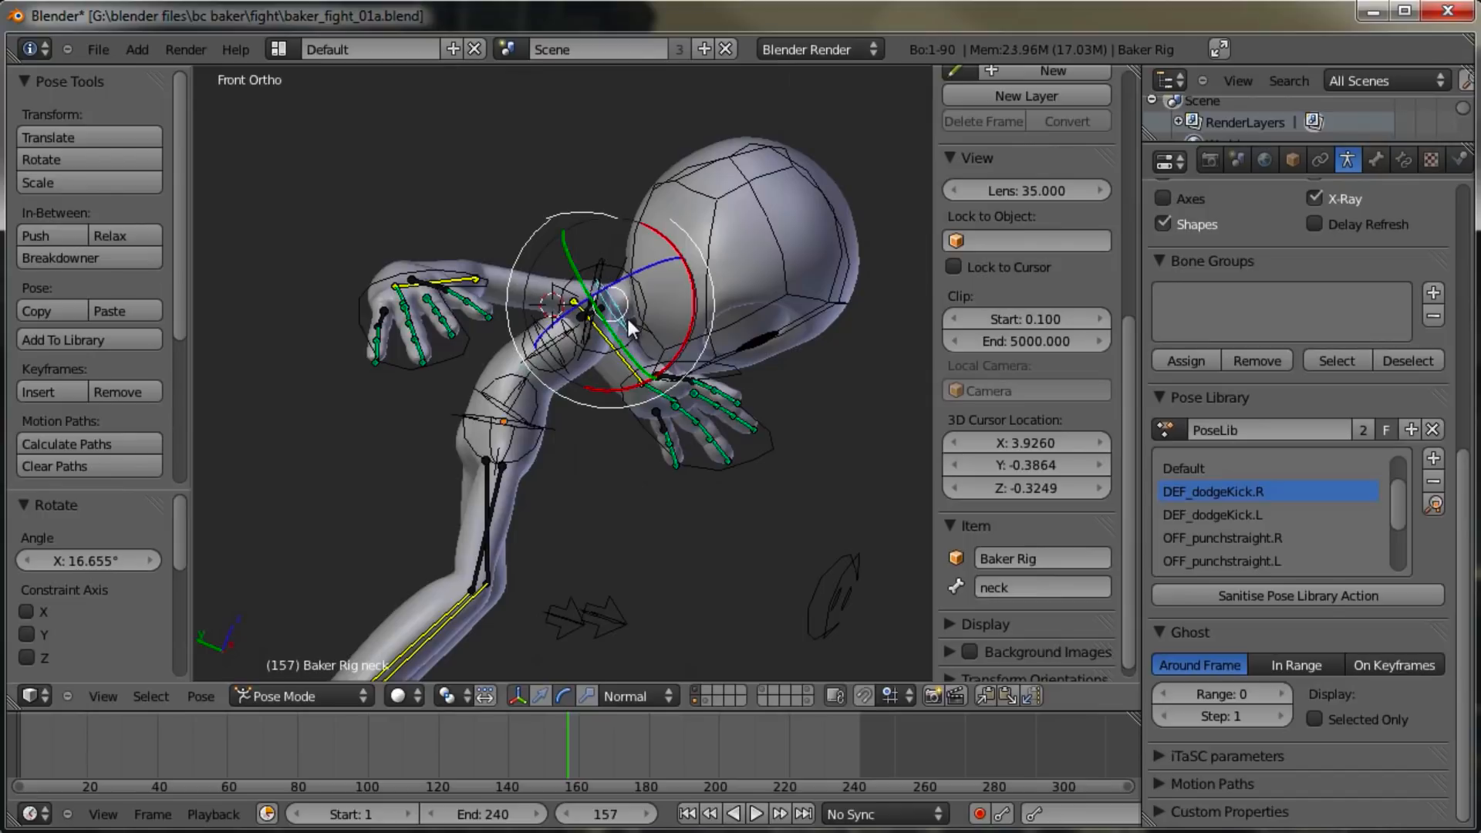
pyautogui.press('r')
pyautogui.press('x')
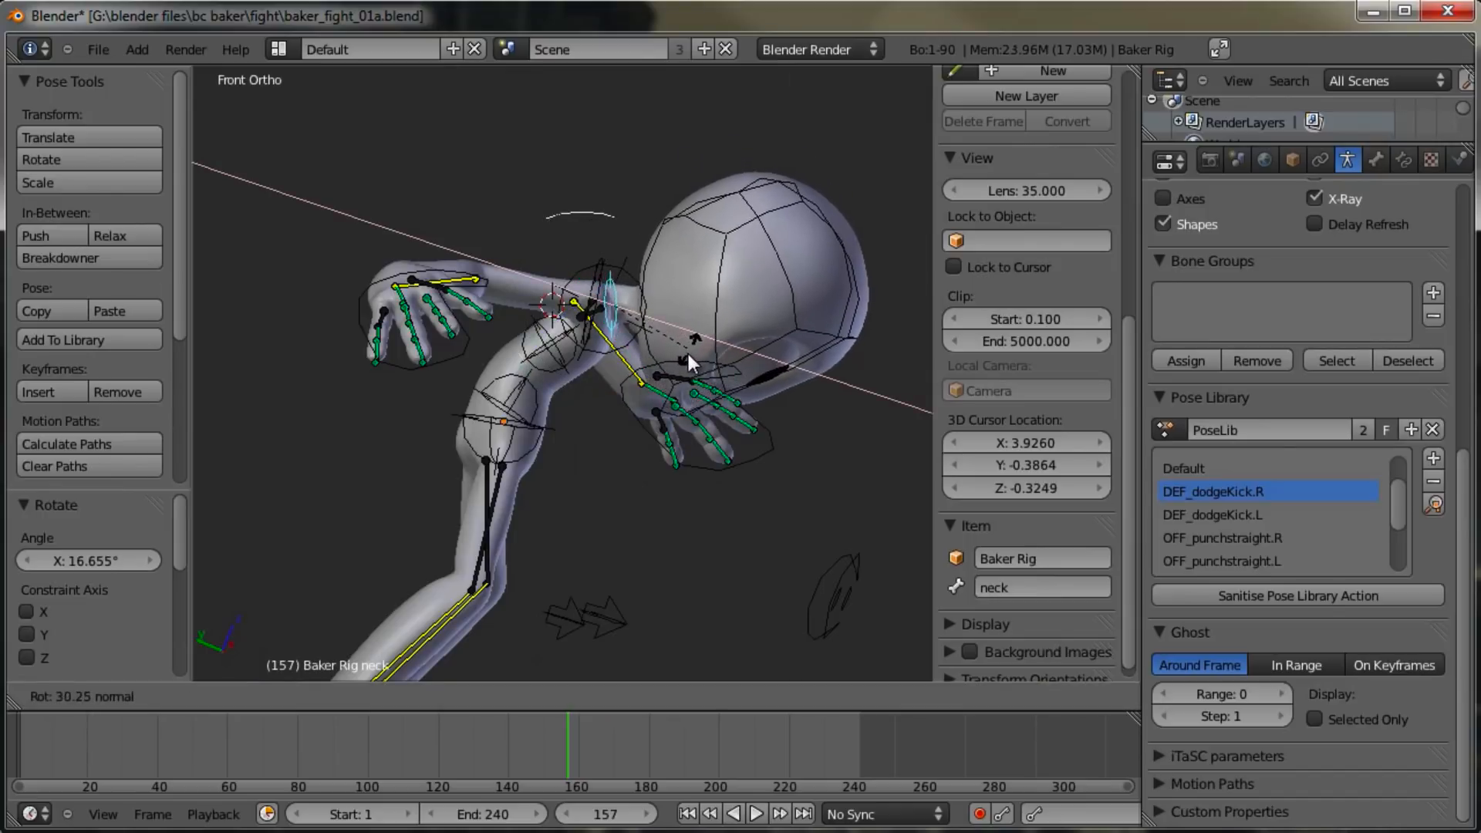
pyautogui.click(737, 376)
# Step: Move the right hand control about -2.28 on Y in front of the torso and rotate it about 32.1 degrees
pyautogui.moveTo(737, 377); pyautogui.dragTo(640, 406, button='middle')
pyautogui.rightClick(665, 341)
pyautogui.press('g')
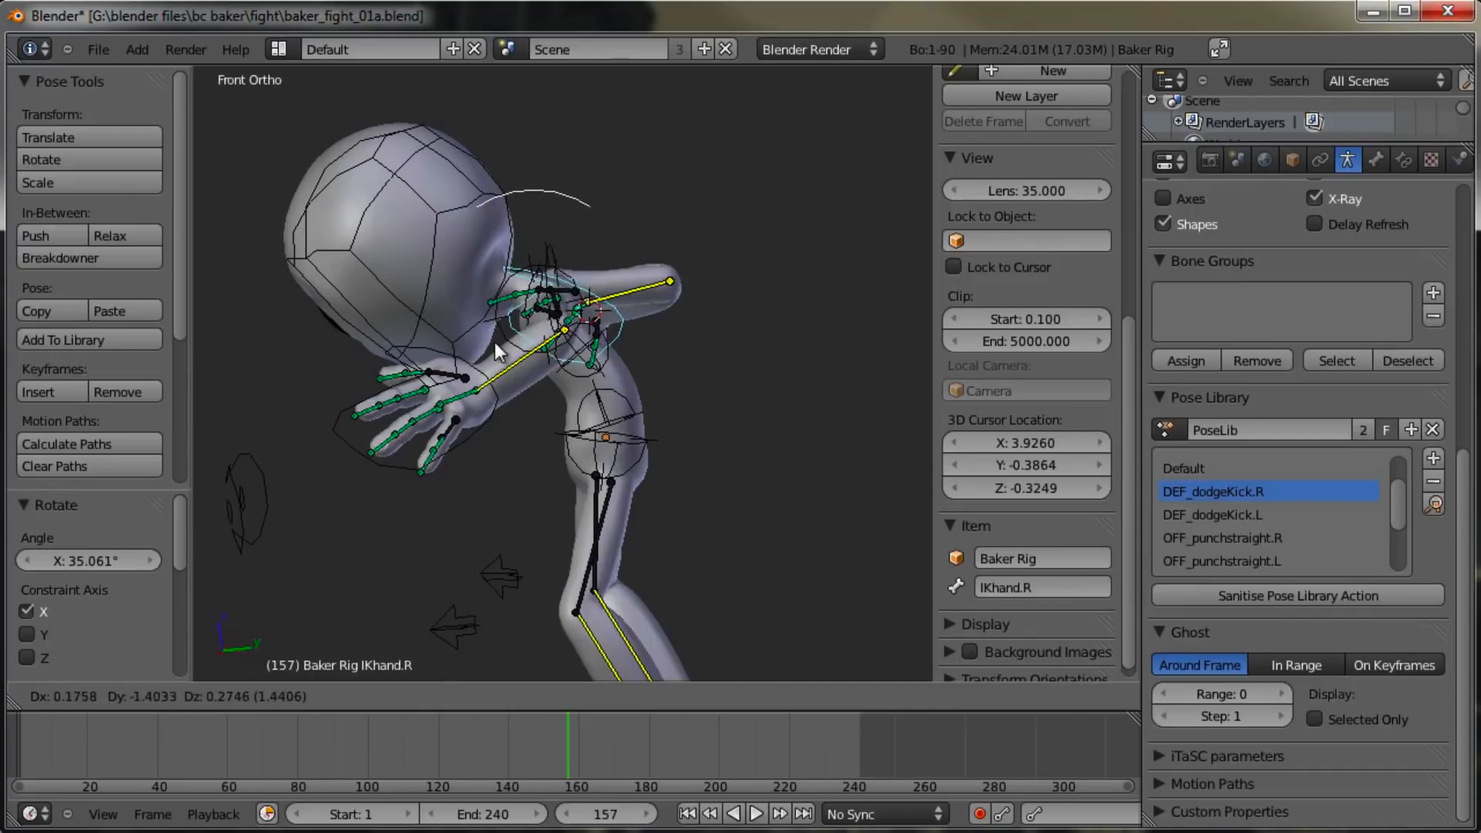
pyautogui.click(420, 372)
pyautogui.moveTo(420, 372); pyautogui.dragTo(599, 426, button='middle')
pyautogui.press('g')
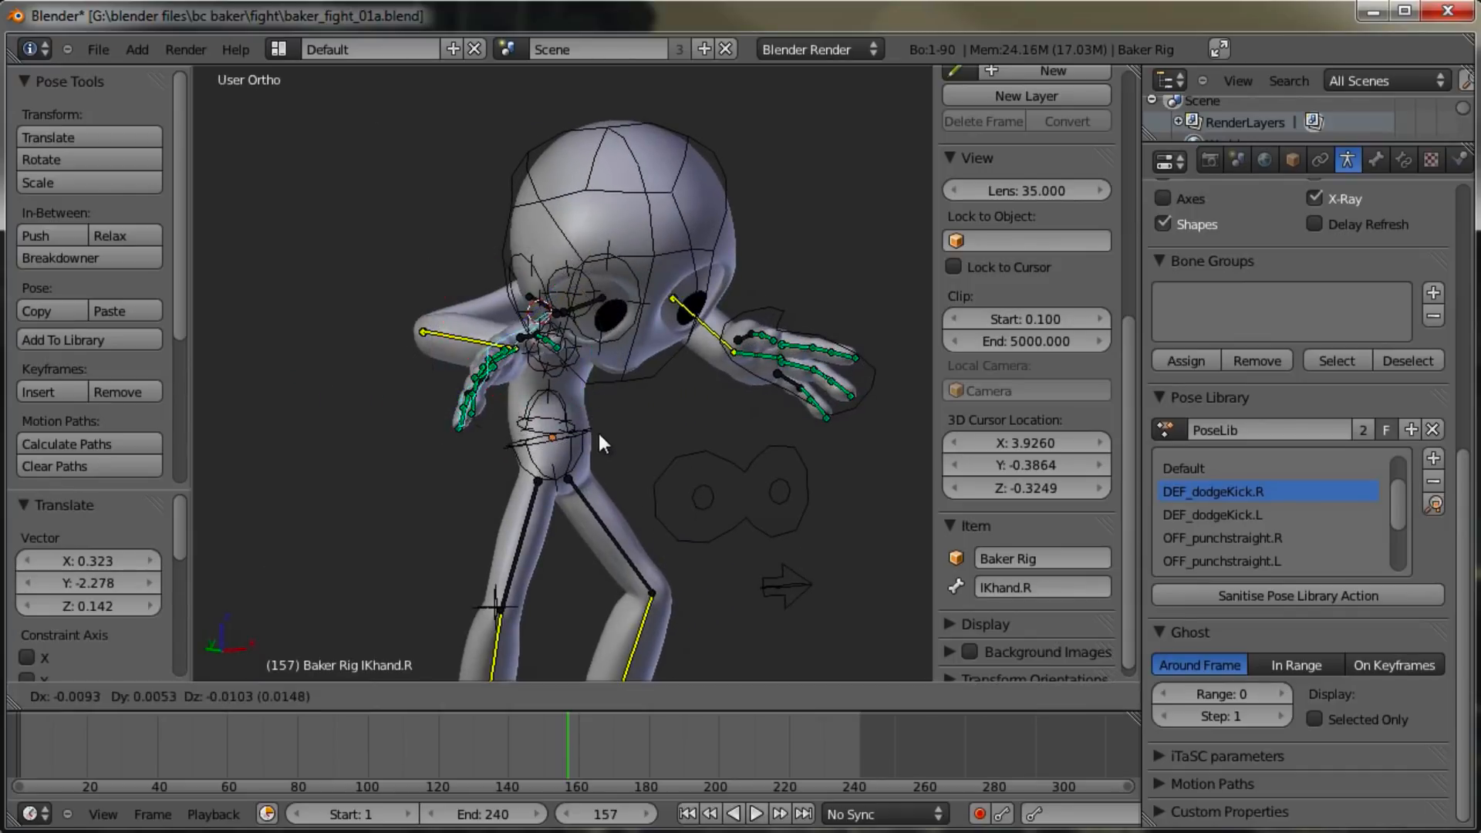
pyautogui.press('r')
pyautogui.click(621, 529)
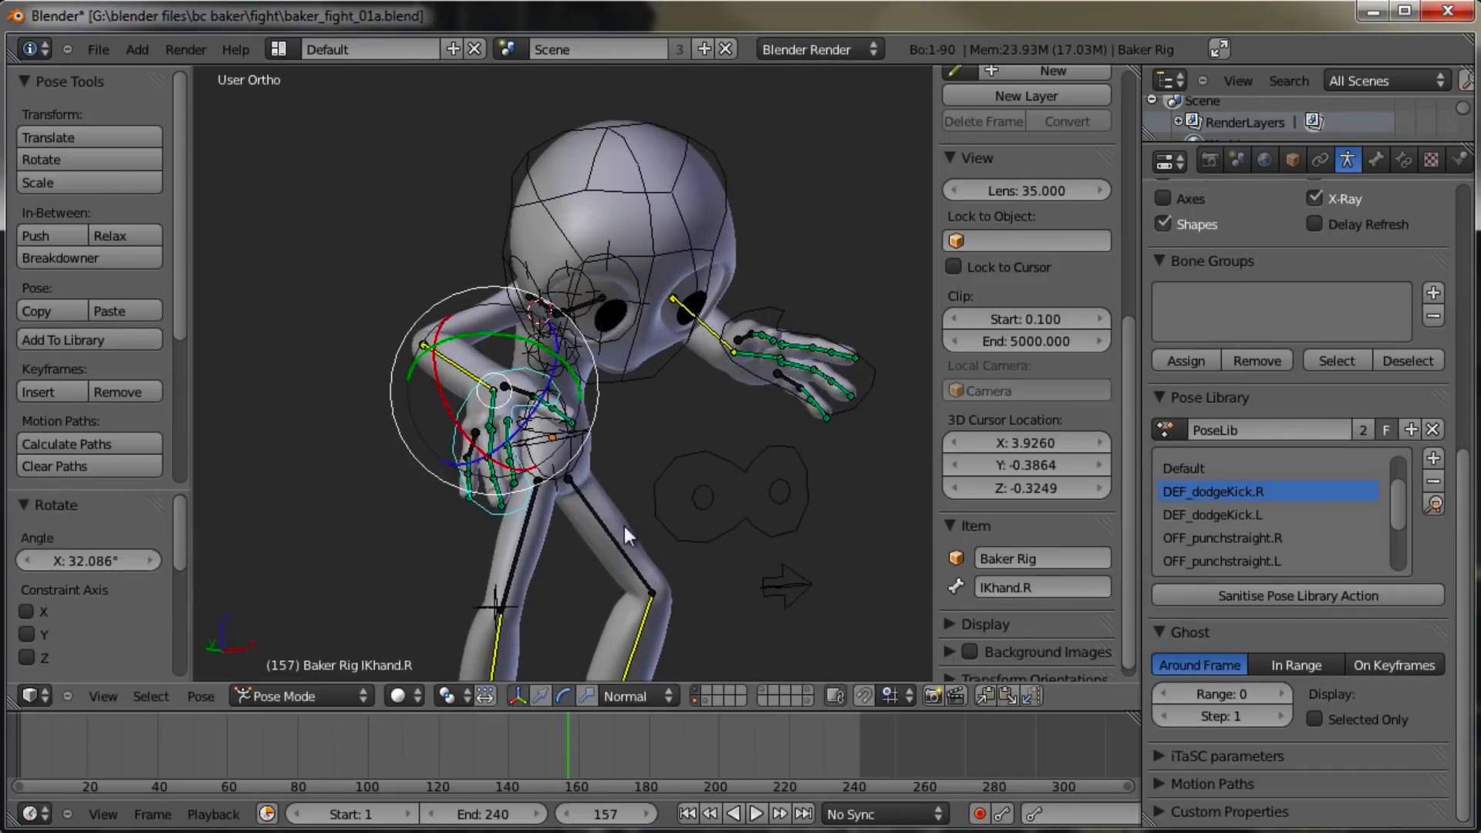
# Step: Rotate the left hand control and reposition it from an orbited view
pyautogui.rightClick(874, 384)
pyautogui.press('r')
pyautogui.click(818, 438)
pyautogui.moveTo(808, 447); pyautogui.dragTo(702, 468, button='middle')
pyautogui.press('g')
pyautogui.click(700, 498)
# Step: Move the right hand control about -0.56 on Y and -0.32 on Z, rotate it freely, and shift it another -0.13 on Y
pyautogui.rightClick(586, 473)
pyautogui.press('g')
pyautogui.click(619, 497)
pyautogui.press('r')
pyautogui.press('r')
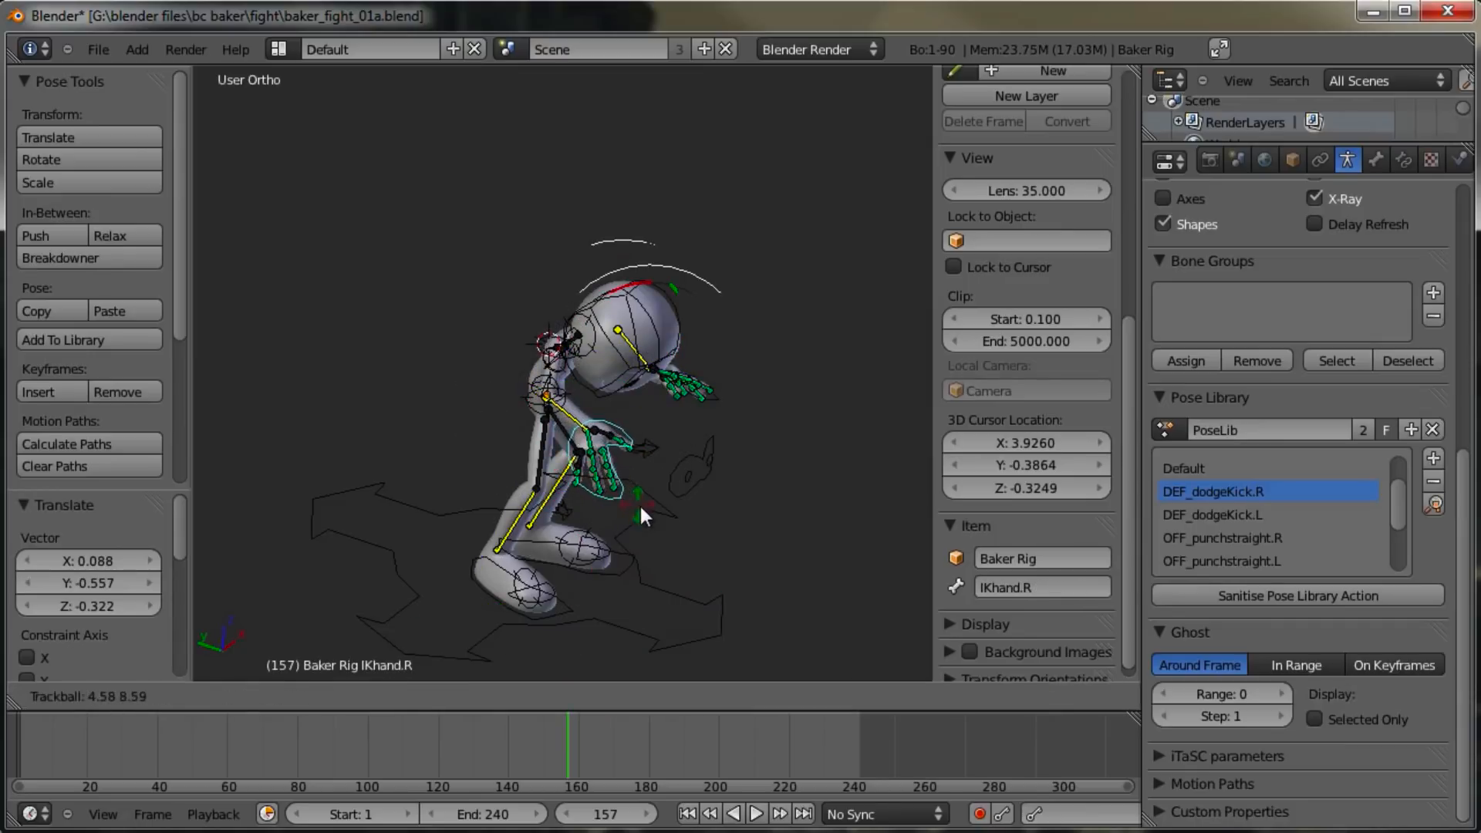
pyautogui.click(642, 508)
pyautogui.press('g')
pyautogui.click(826, 434)
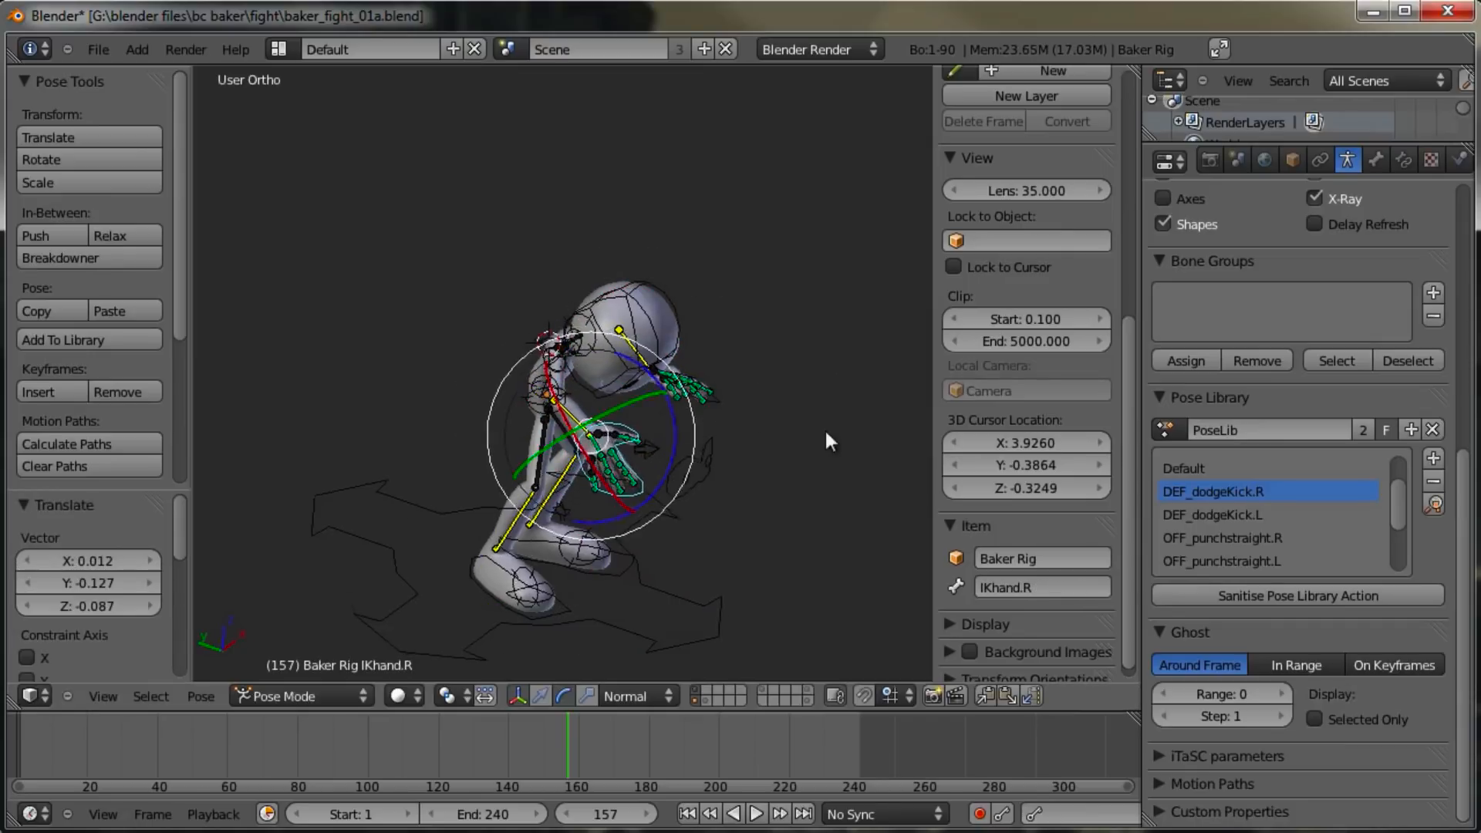
# Step: Select the left hand control and rotate it freely
pyautogui.moveTo(825, 432); pyautogui.dragTo(656, 436, button='middle')
pyautogui.rightClick(627, 415)
pyautogui.press('r')
pyautogui.press('r')
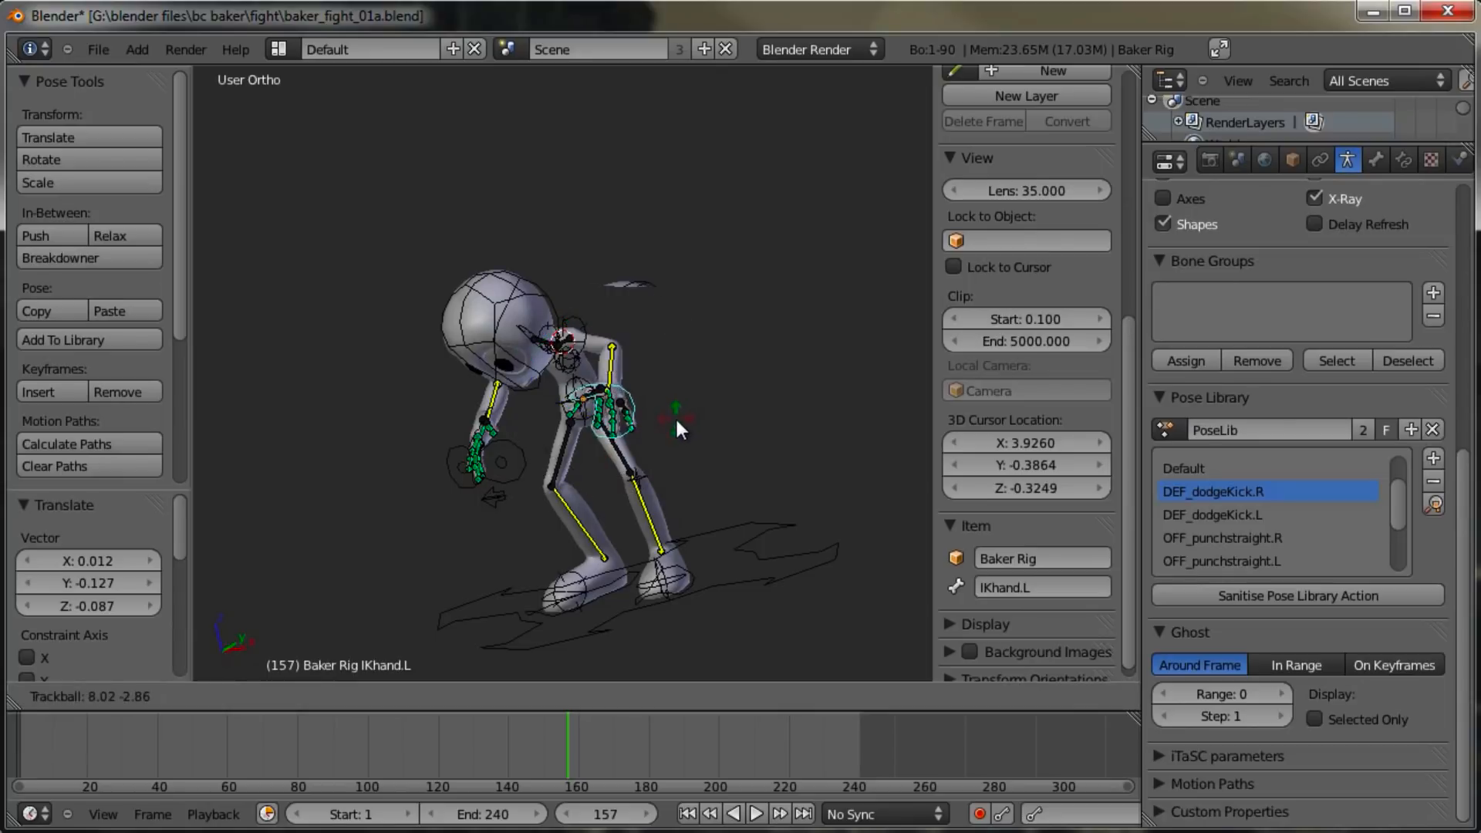
pyautogui.click(660, 428)
# Step: Reposition the right hand control beside the body and rotate it freely
pyautogui.moveTo(660, 428); pyautogui.dragTo(577, 416, button='middle')
pyautogui.rightClick(552, 450)
pyautogui.press('g')
pyautogui.click(709, 431)
pyautogui.press('r')
pyautogui.press('r')
pyautogui.click(762, 361)
# Step: Refine the left hand control's rotation, finishing with a turn of about 2.9 degrees
pyautogui.rightClick(661, 404)
pyautogui.press('r')
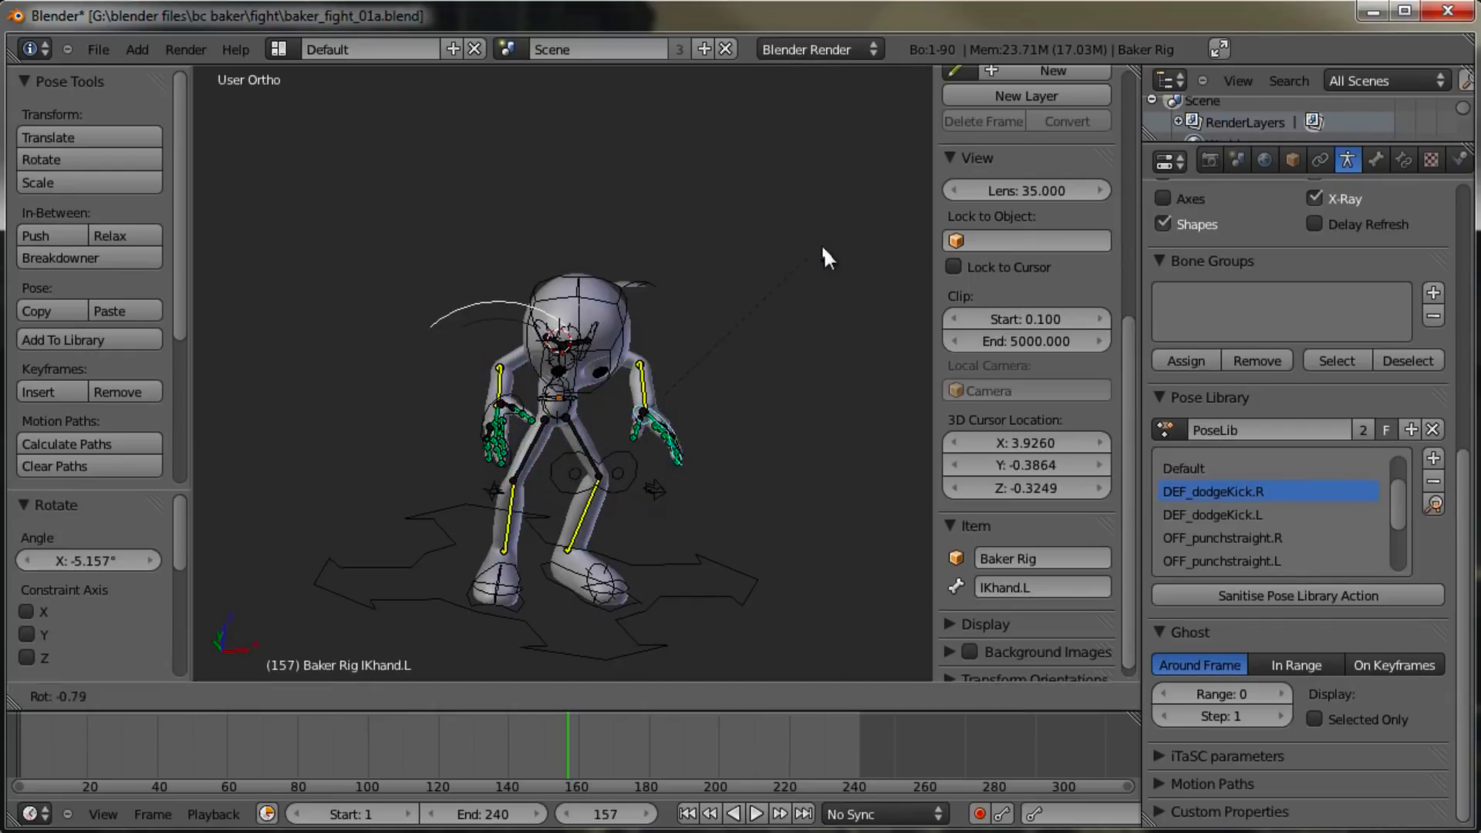
pyautogui.click(841, 298)
pyautogui.press('r')
pyautogui.click(846, 309)
# Step: Rotate the hips control freely and refine its tilt from the side view
pyautogui.moveTo(663, 433); pyautogui.dragTo(566, 409, button='middle')
pyautogui.rightClick(566, 420)
pyautogui.scroll(3, 576, 420)
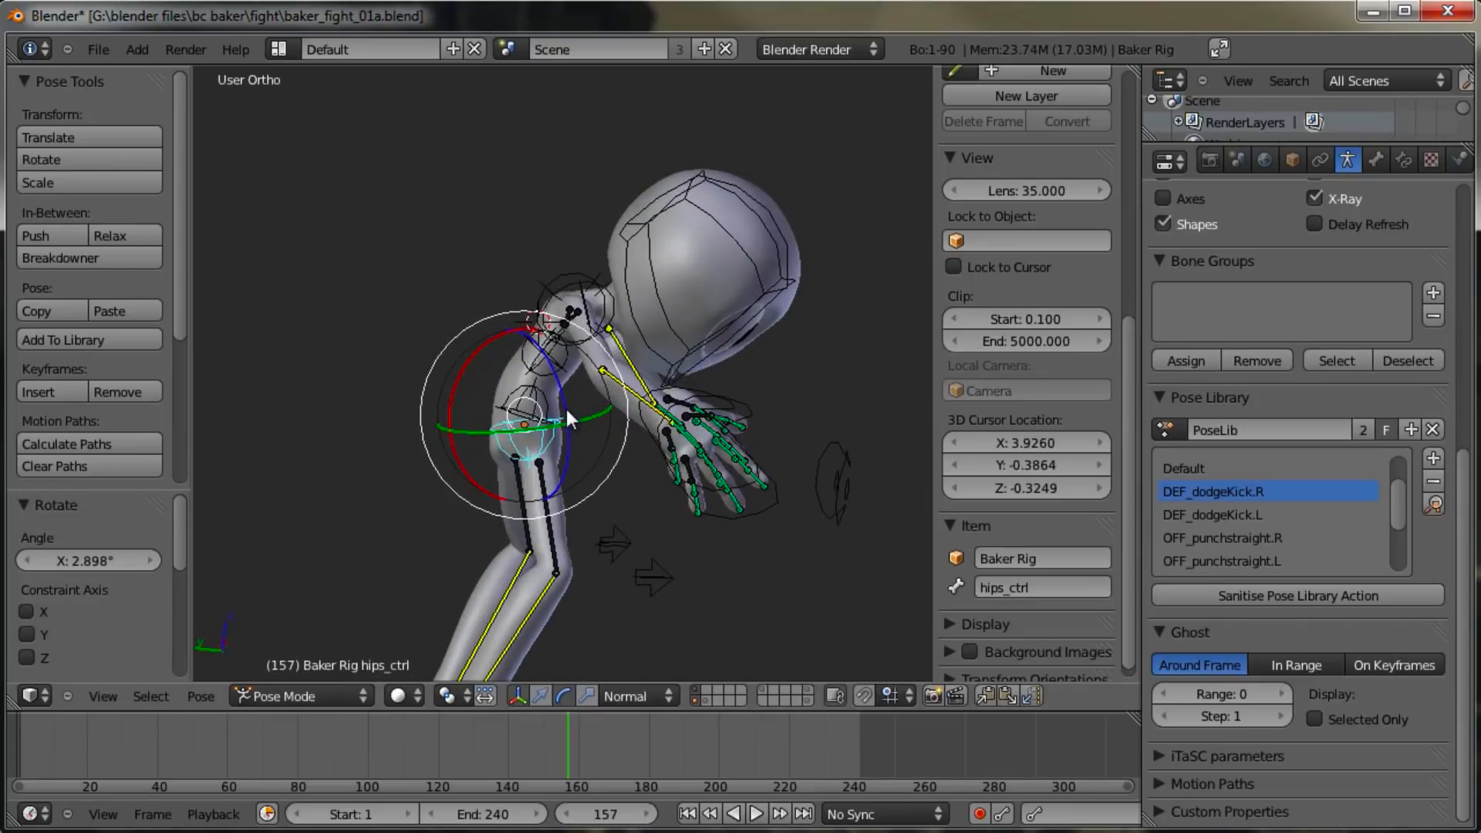
pyautogui.press('KP_3')
pyautogui.press('r')
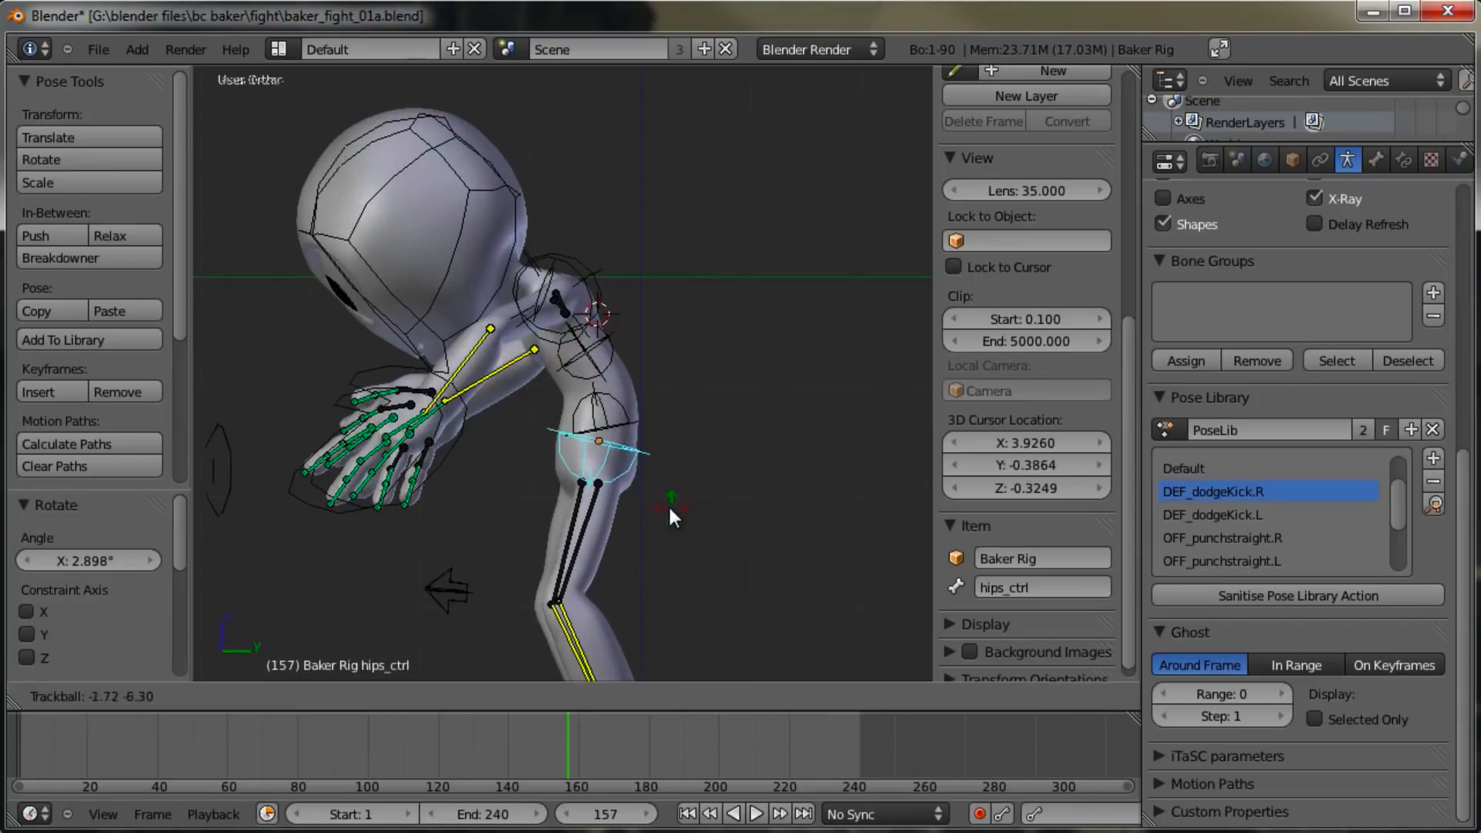
pyautogui.click(645, 479)
pyautogui.press('r')
pyautogui.click(651, 424)
pyautogui.press('r')
pyautogui.click(686, 454)
# Step: Rotate the chest control about -7.5 degrees around its X axis
pyautogui.rightClick(588, 341)
pyautogui.press('r')
pyautogui.click(696, 315)
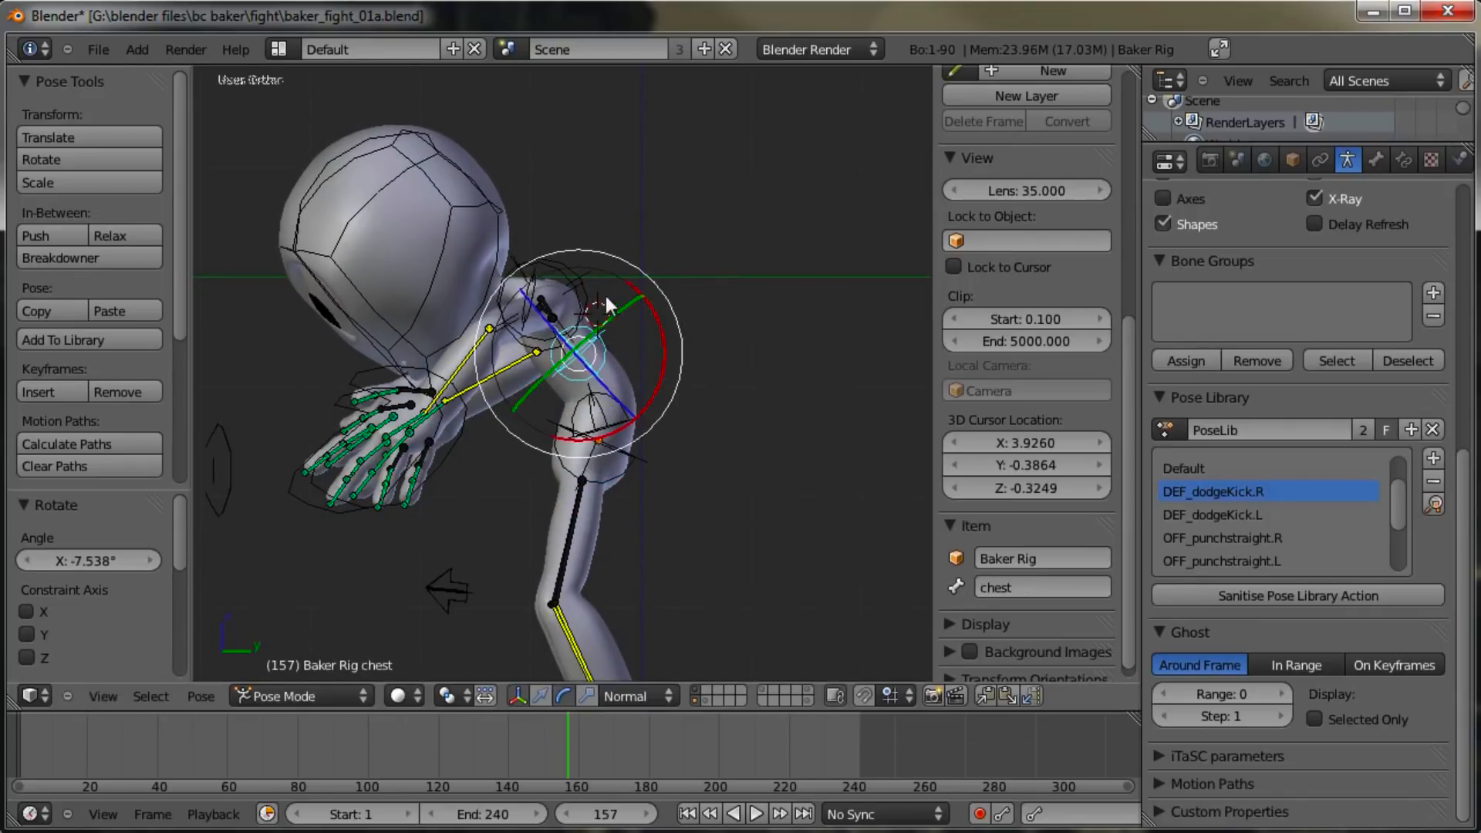
pyautogui.rightClick(506, 276)
pyautogui.press('r')
pyautogui.rightClick(741, 266)
# Step: Move the left hand control outward about 0.55 on X and 0.23 on Y, and rotate it away from the body
pyautogui.moveTo(512, 312); pyautogui.dragTo(540, 449, button='middle')
pyautogui.rightClick(435, 500)
pyautogui.moveTo(434, 500); pyautogui.dragTo(575, 602, button='middle')
pyautogui.press('g')
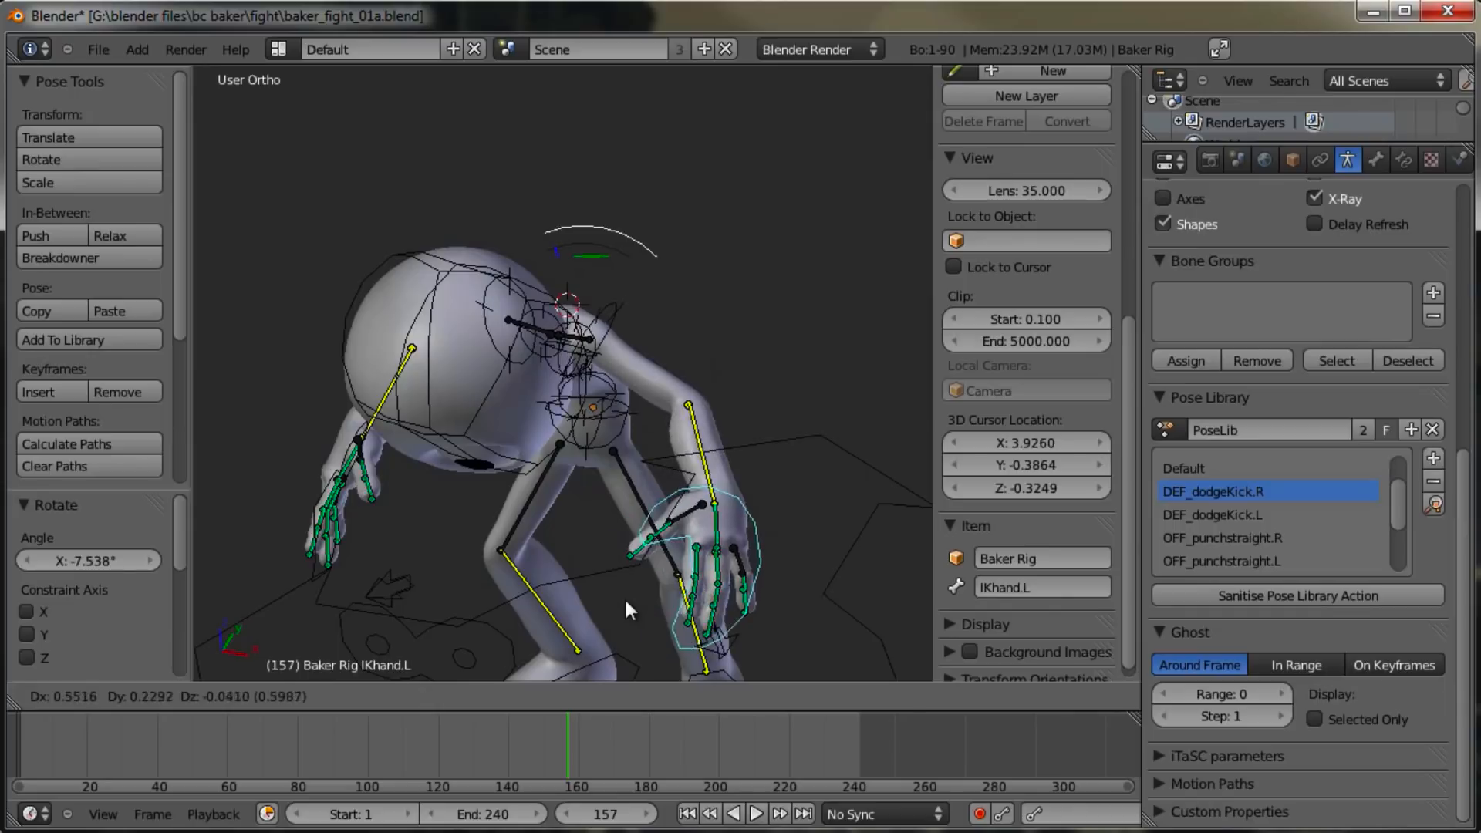
pyautogui.click(626, 600)
pyautogui.press('r')
pyautogui.click(893, 487)
pyautogui.press('r')
pyautogui.press('r')
pyautogui.click(753, 478)
# Step: Move the right hand control outward about -0.46 on X, 0.07 on Y and 0.19 on Z
pyautogui.moveTo(657, 548); pyautogui.dragTo(432, 526, button='middle')
pyautogui.rightClick(380, 515)
pyautogui.press('g')
pyautogui.rightClick(380, 509)
pyautogui.rightClick(389, 508)
pyautogui.press('g')
pyautogui.click(390, 486)
# Step: Rotate the right hand control freely to match the spread of the left hand
pyautogui.press('r')
pyautogui.press('r')
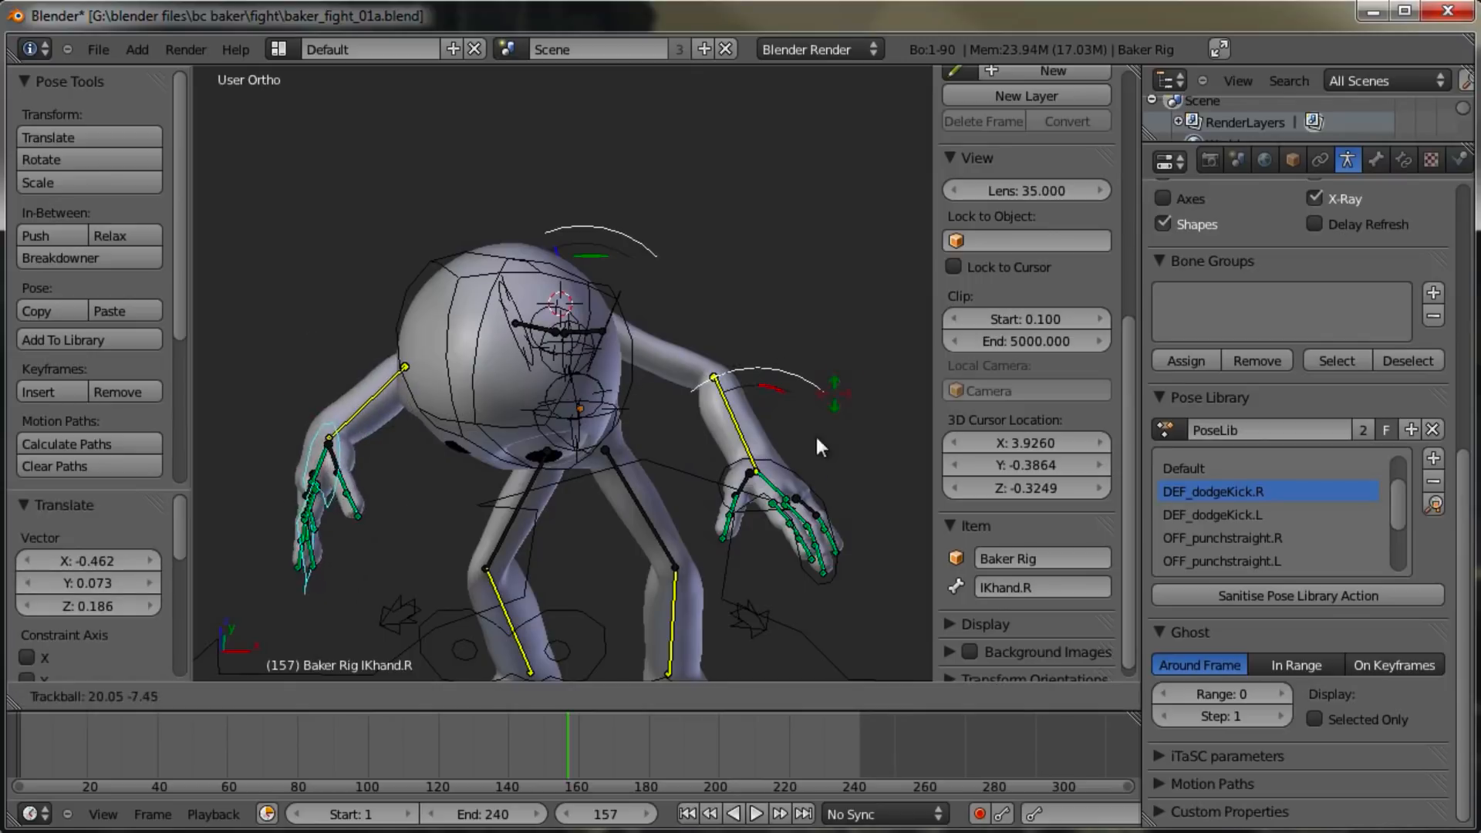
pyautogui.click(765, 422)
pyautogui.press('r')
pyautogui.click(678, 219)
pyautogui.press('r')
pyautogui.press('r')
pyautogui.click(719, 177)
# Step: Select all bones and add the current pose to the pose library as a new pose named HIT_stomach
pyautogui.moveTo(715, 191); pyautogui.dragTo(628, 390, button='middle')
pyautogui.press('a')
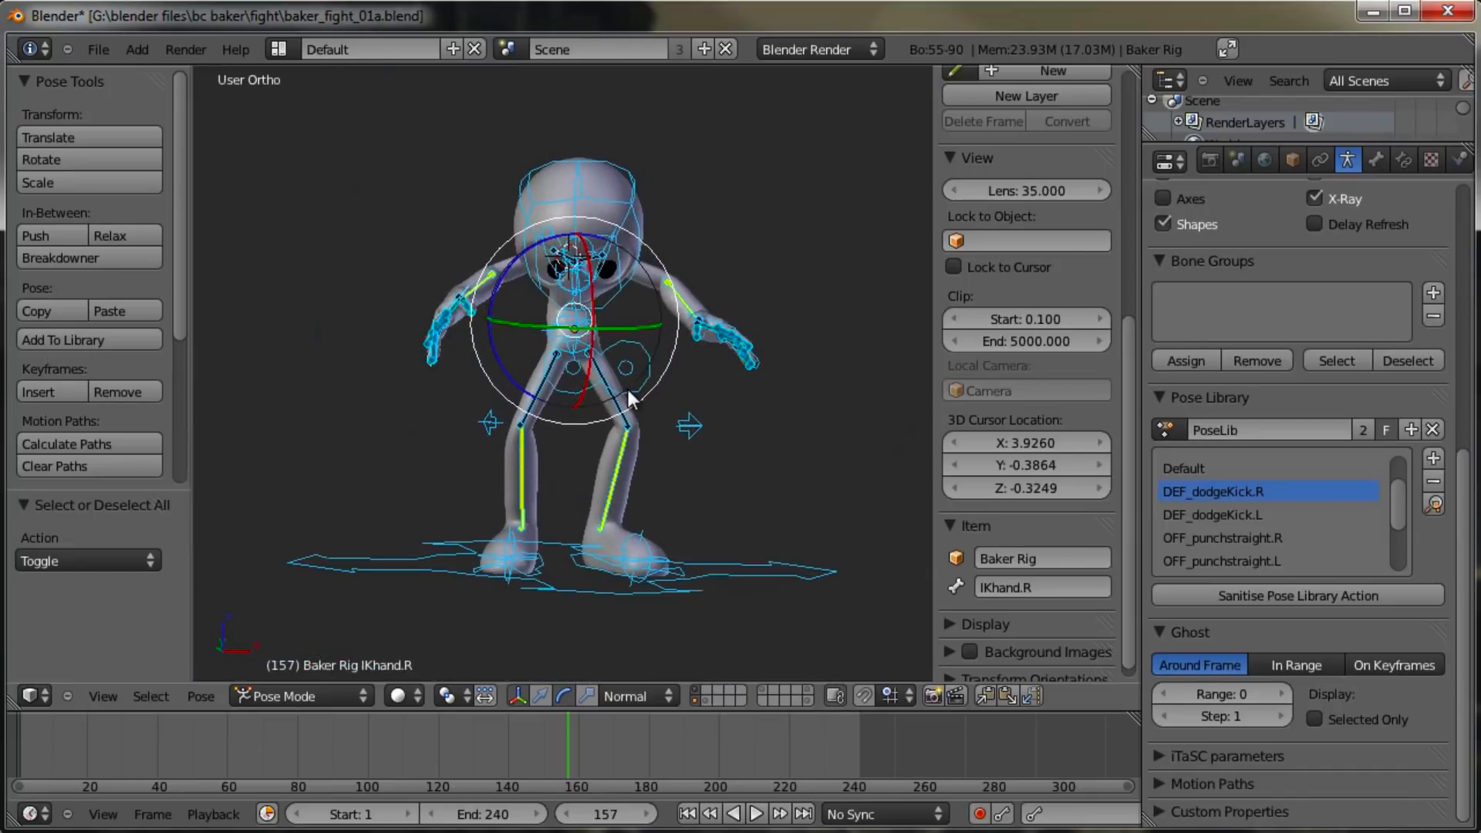
pyautogui.hotkey('shift', 'l')
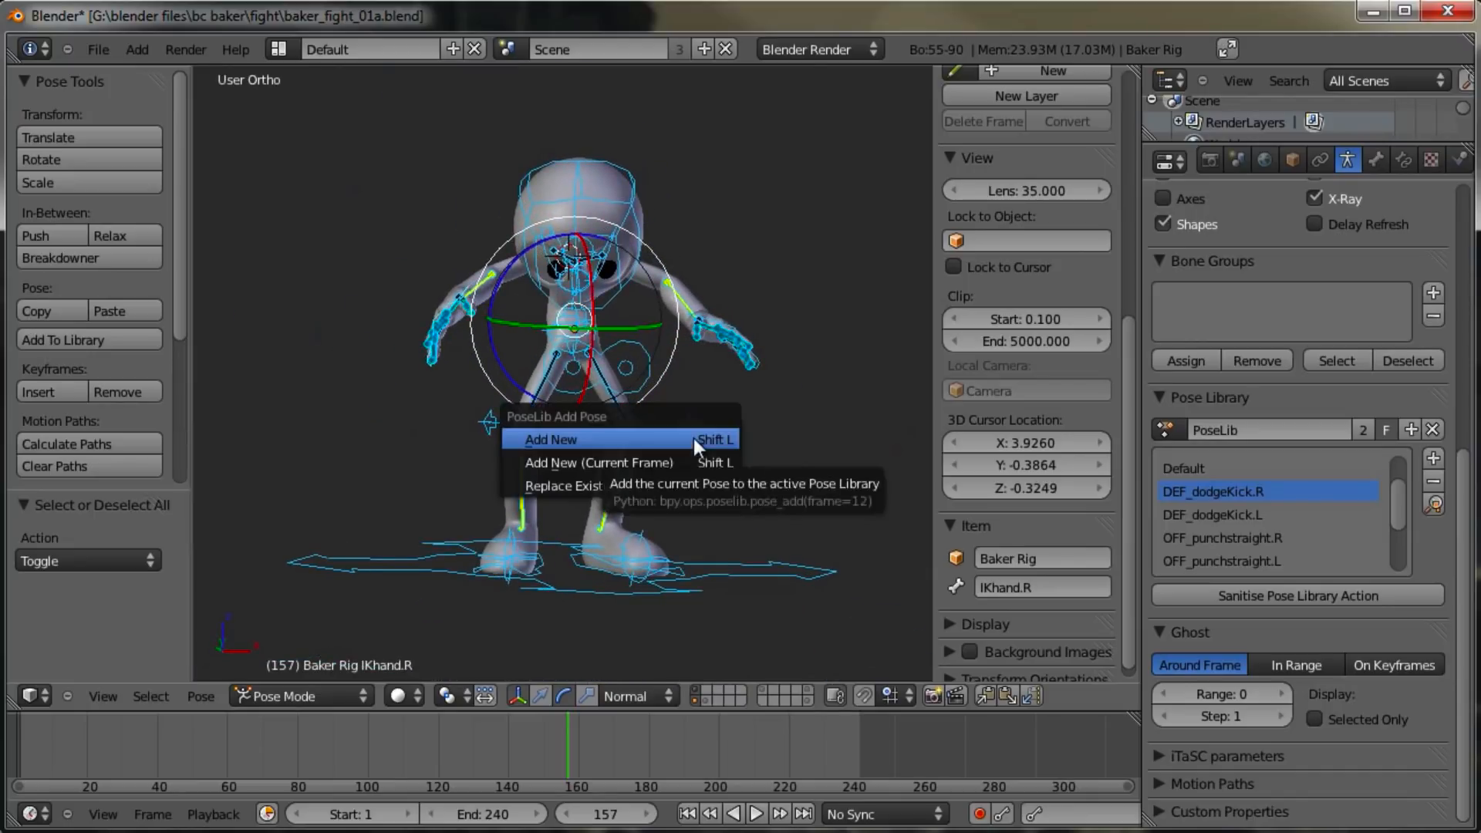
pyautogui.click(693, 438)
pyautogui.click(92, 611)
pyautogui.write('HIT_stomac')
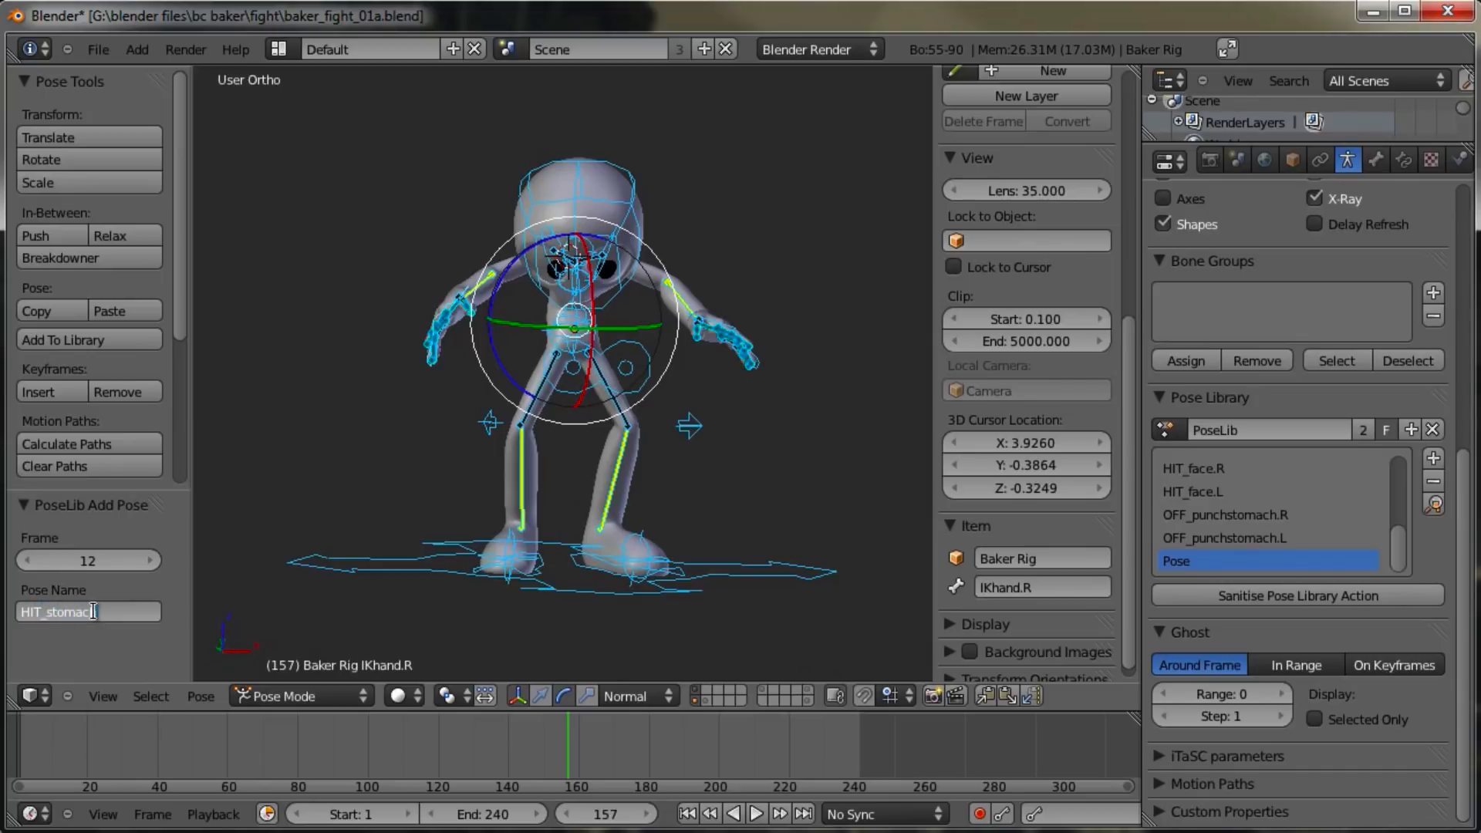
pyautogui.write('h')
pyautogui.press('Return')
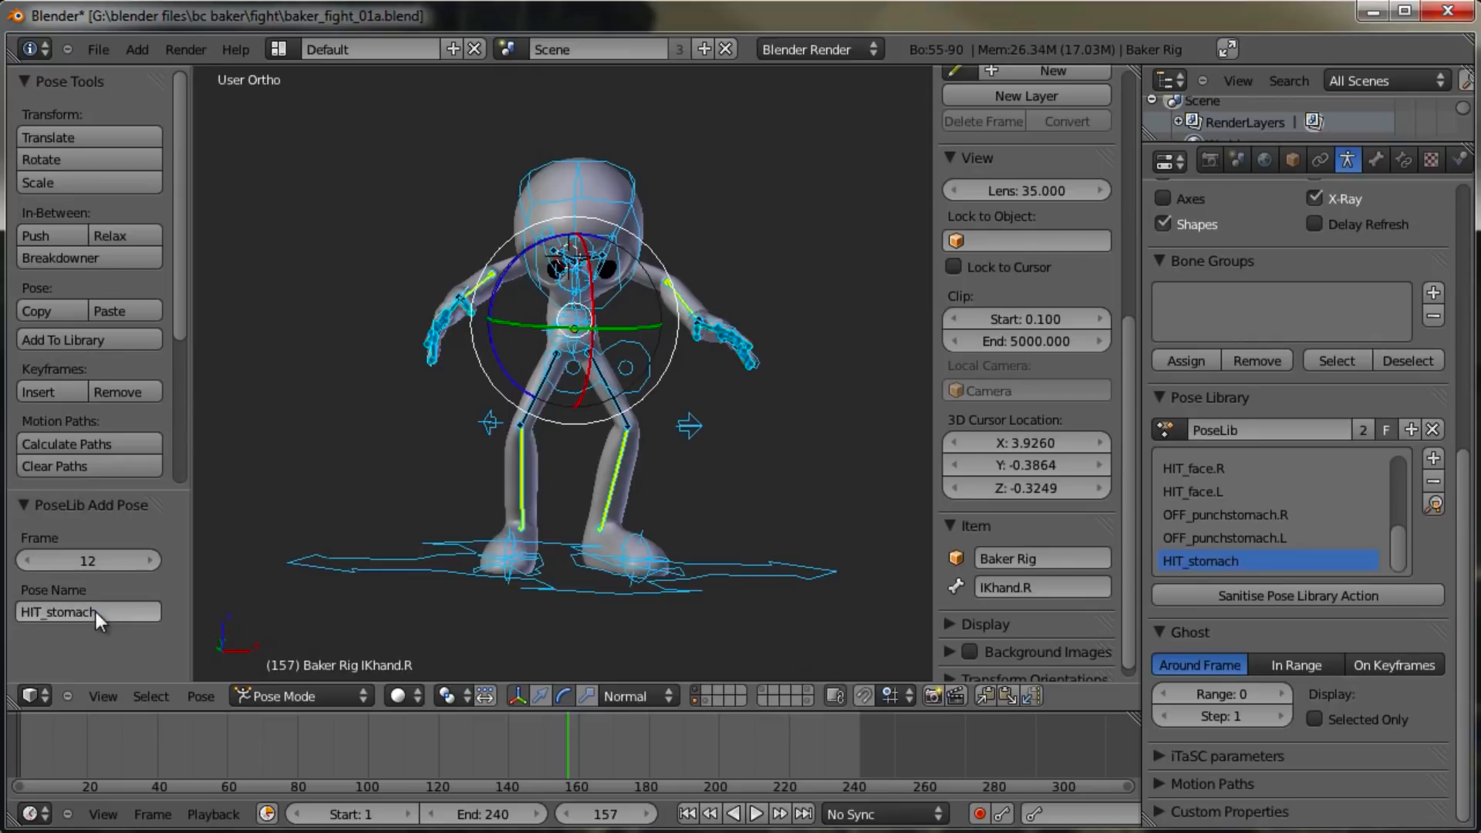
# Step: Deselect all bones and move the hips control about 2.48 on Y and 0.29 on Z in the right side view
pyautogui.moveTo(631, 381); pyautogui.dragTo(651, 444, button='middle')
pyautogui.press('a')
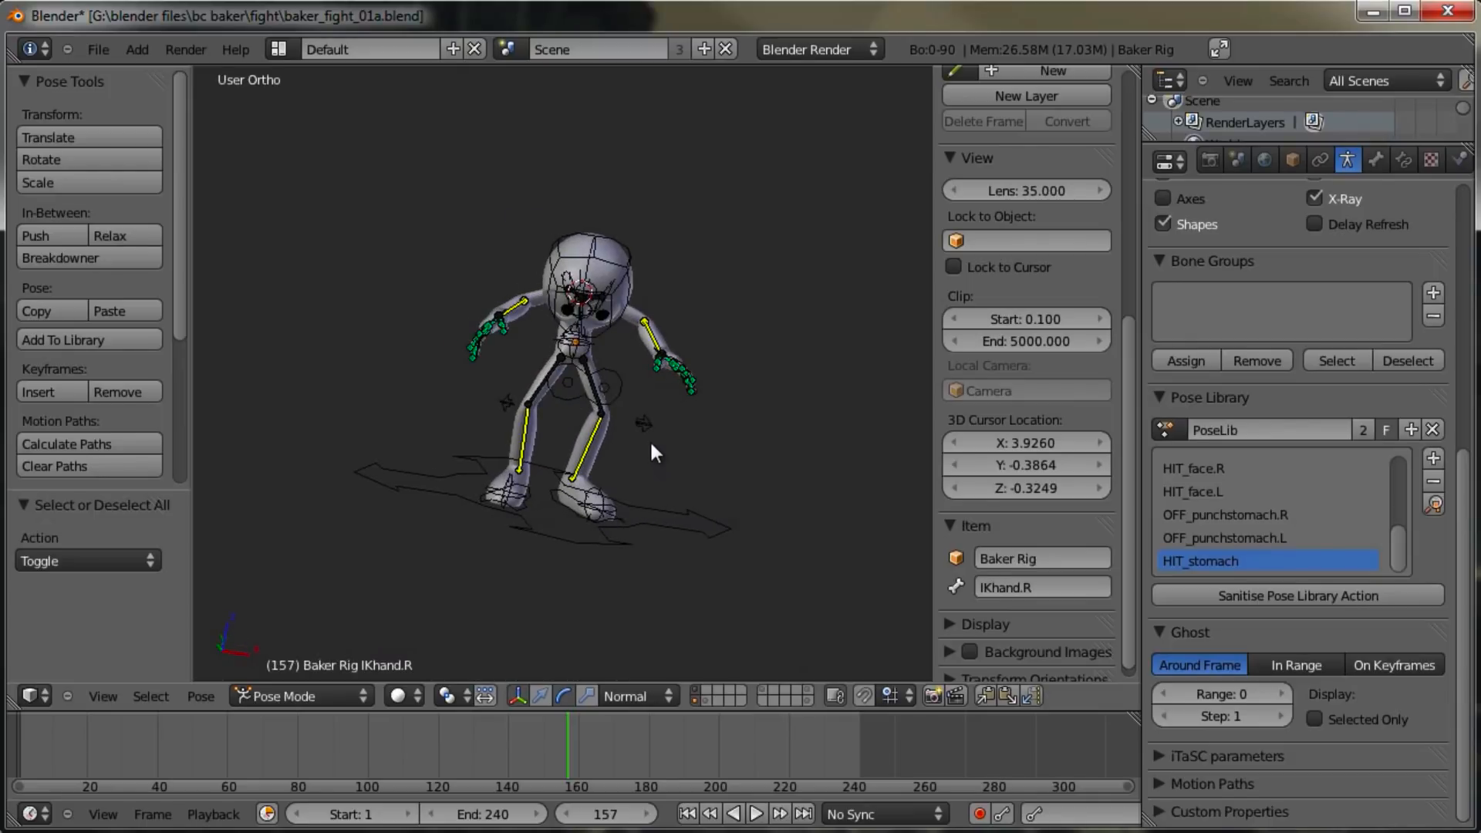
pyautogui.moveTo(600, 367); pyautogui.dragTo(497, 265, button='middle')
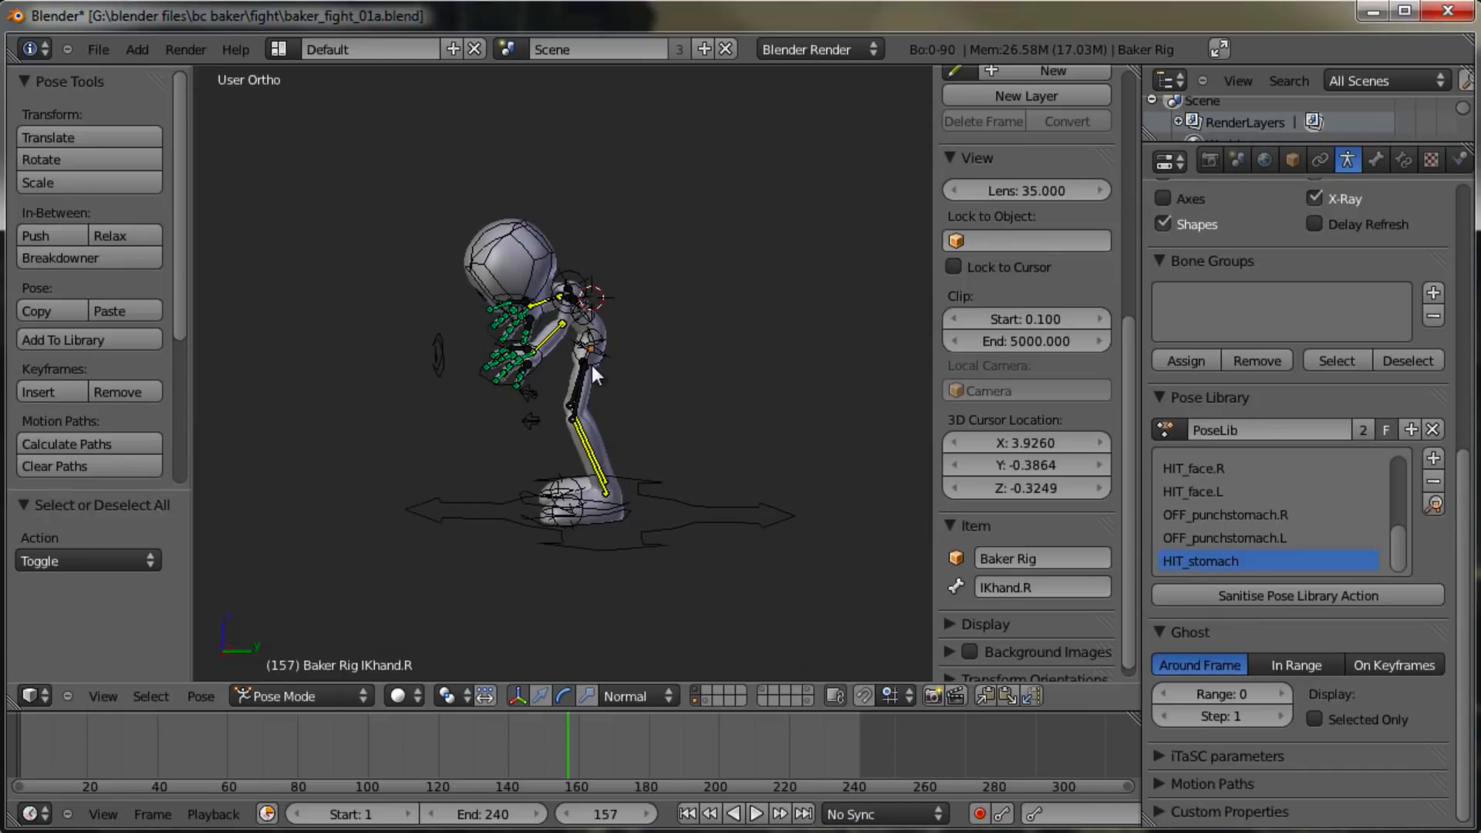
pyautogui.moveTo(677, 367); pyautogui.dragTo(562, 346, button='middle')
pyautogui.press('KP_3')
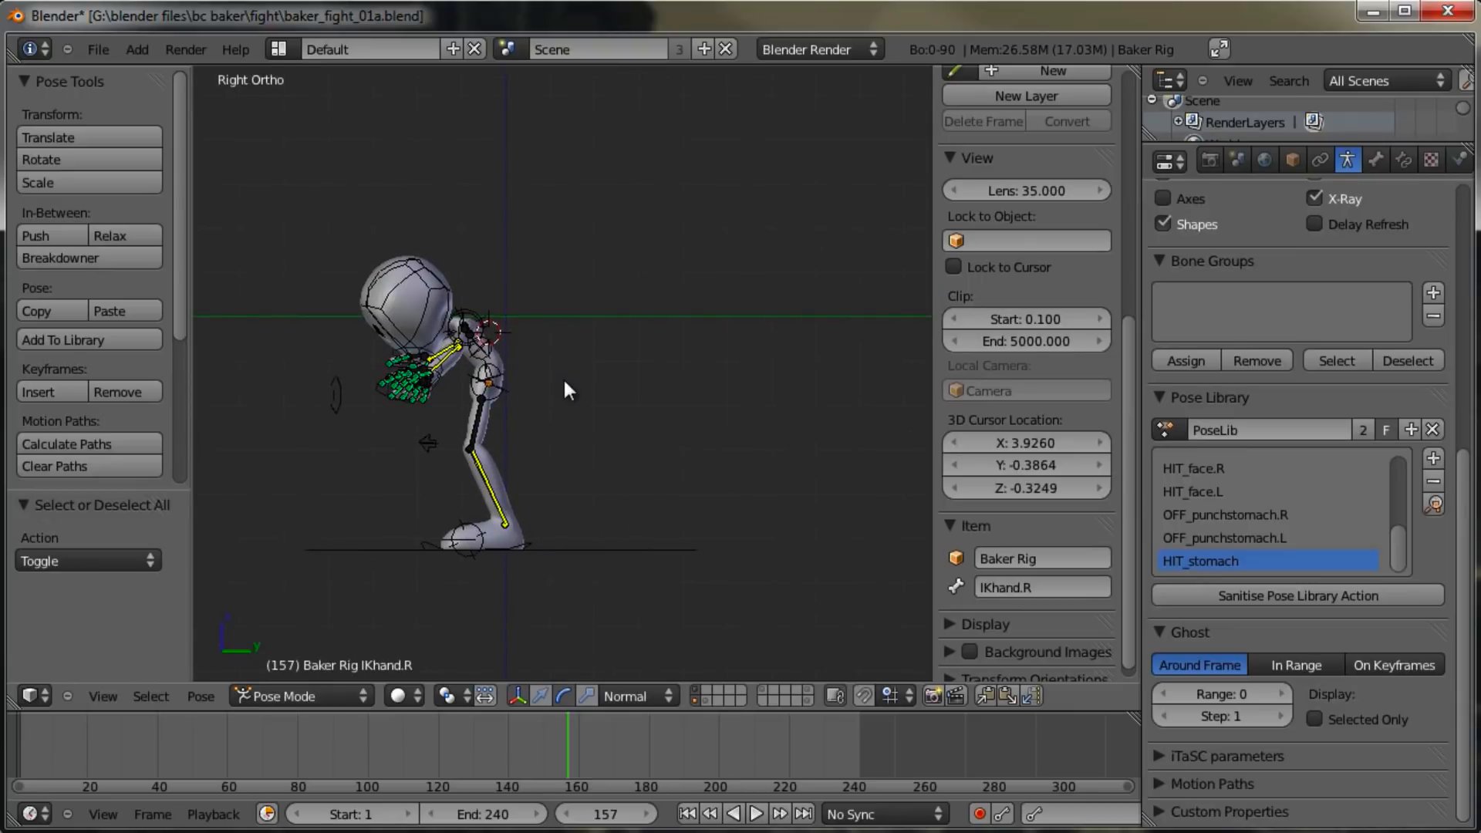
pyautogui.rightClick(501, 374)
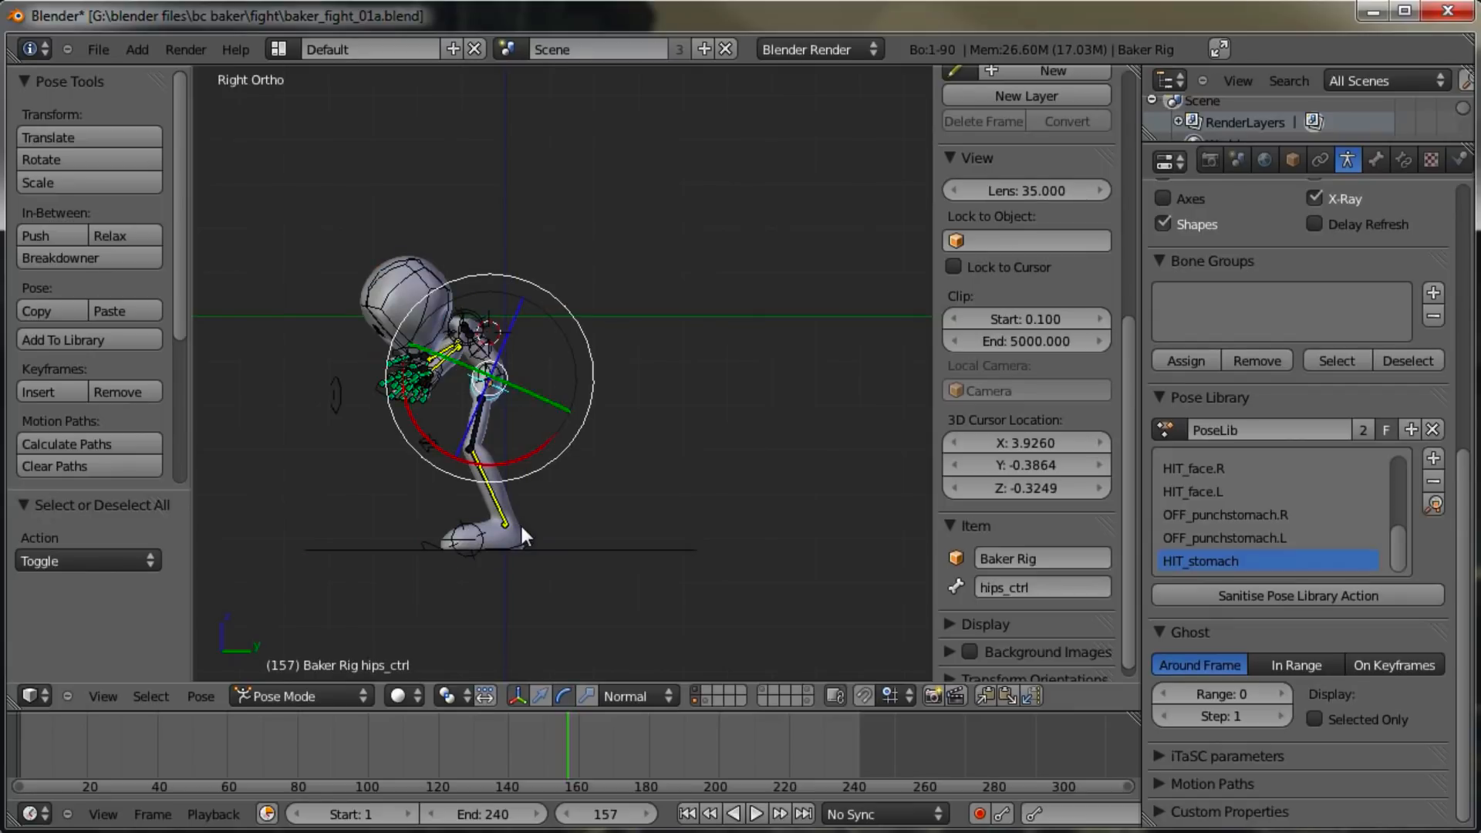
pyautogui.press('g')
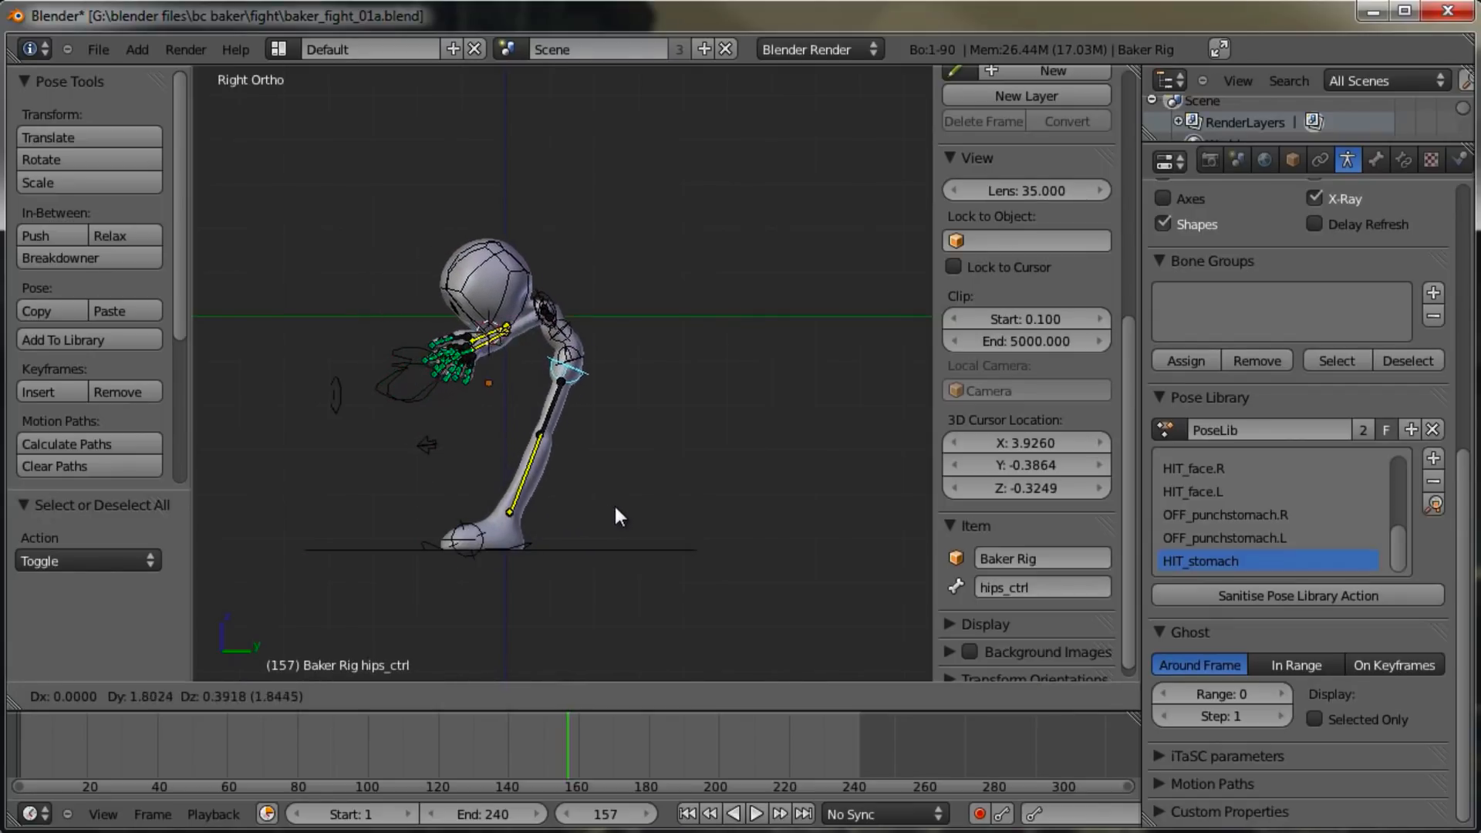
pyautogui.click(543, 531)
# Step: Raise both foot controls about 0.91 on Z and 0.26 on Y
pyautogui.rightClick(542, 539)
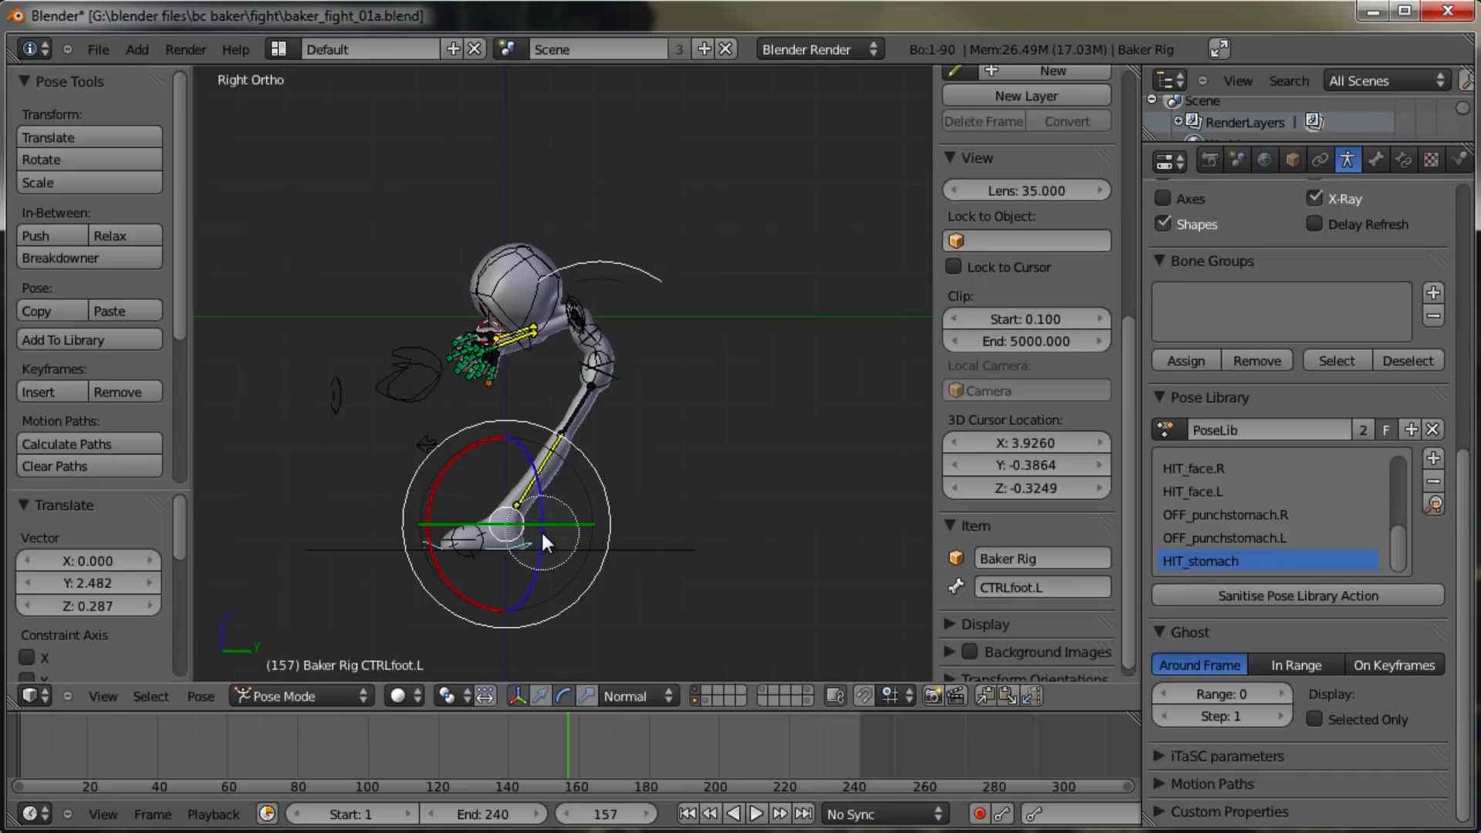
pyautogui.press('g')
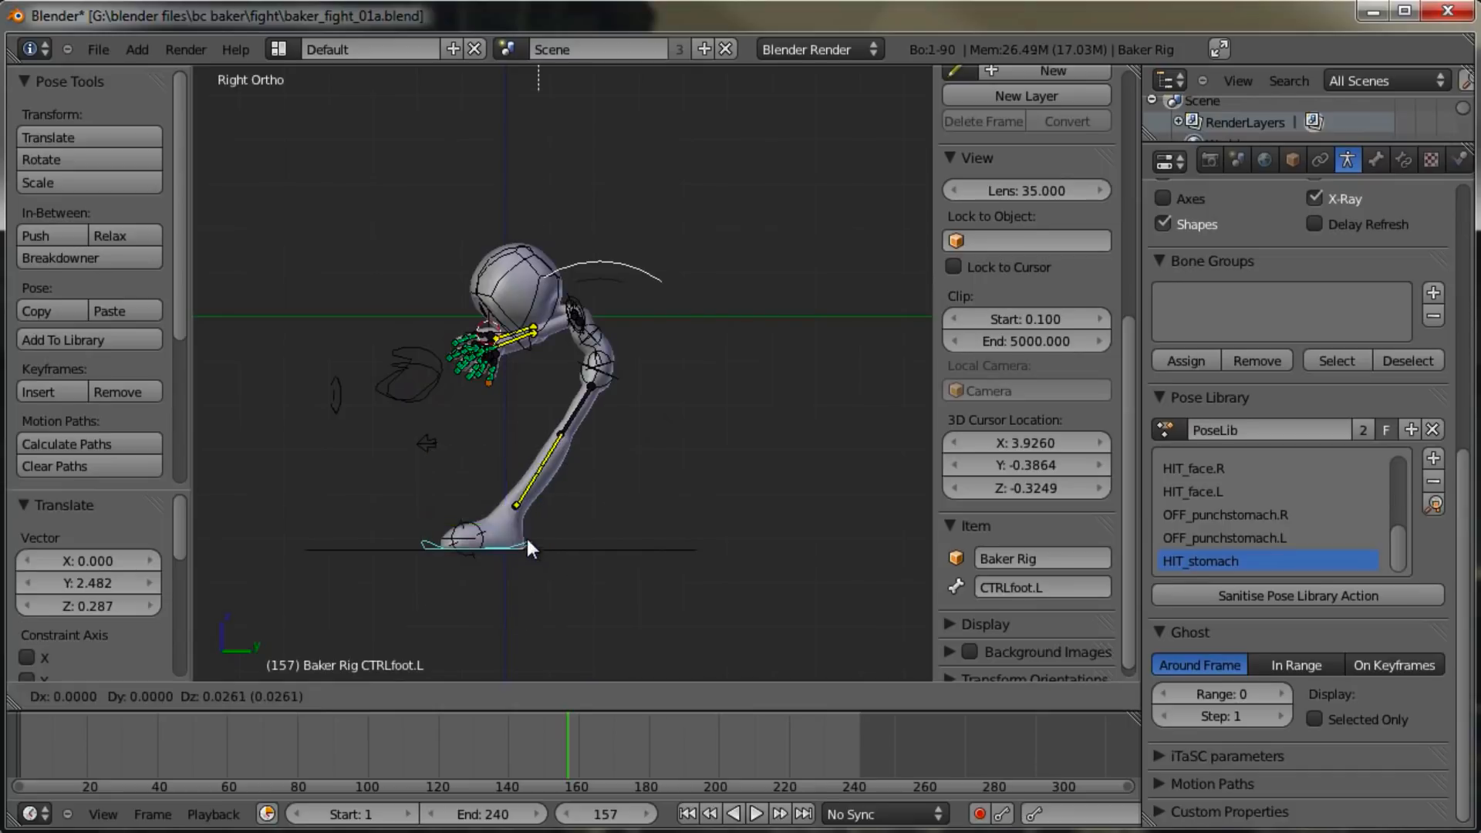
pyautogui.click(535, 503)
# Step: Raise the left foot control, rotate it about 39.9 degrees on X, and shift it about -0.42 on Y and 0.58 on Z
pyautogui.press('g')
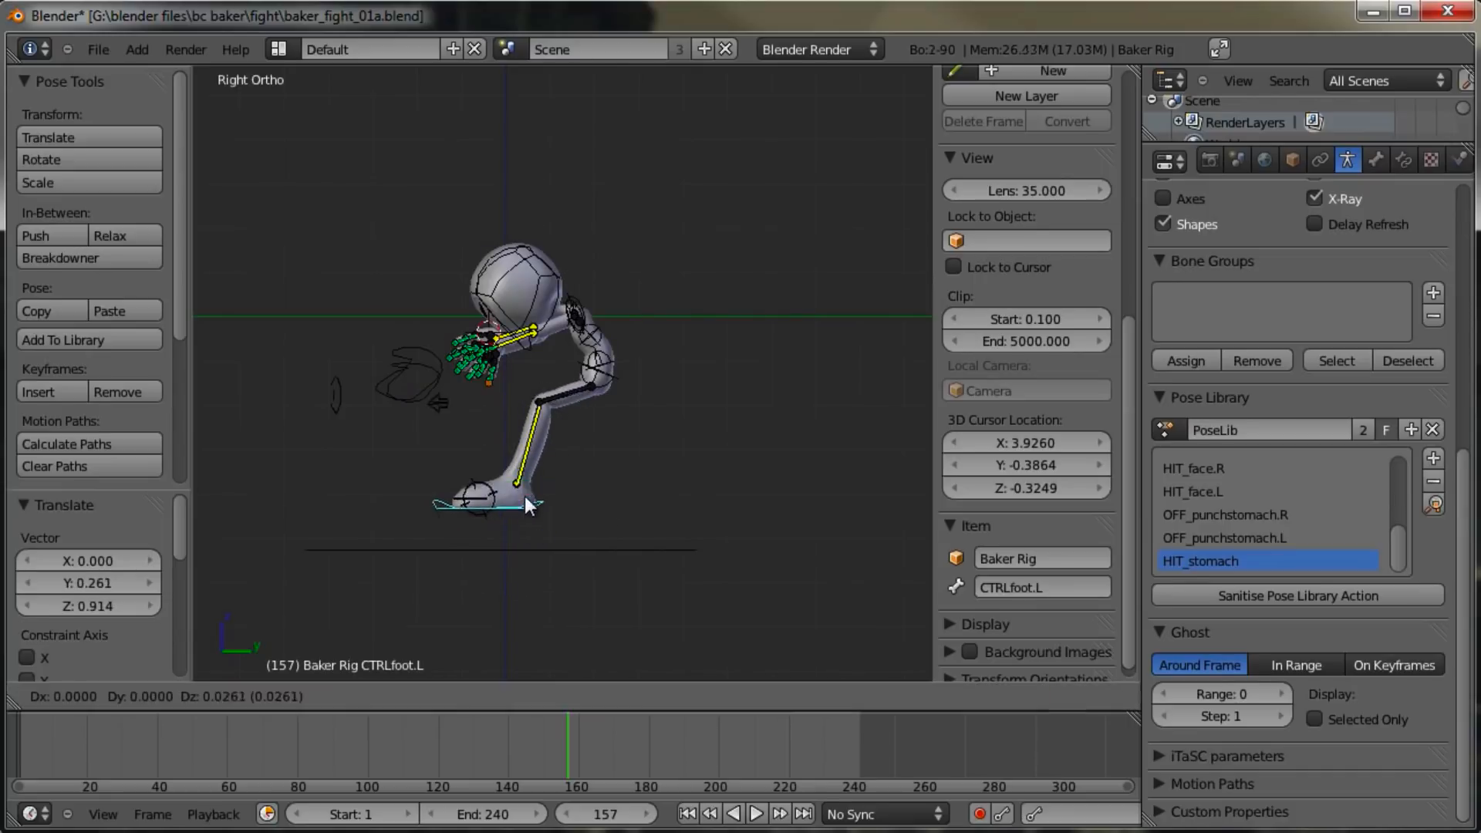
pyautogui.press('r')
pyautogui.click(721, 470)
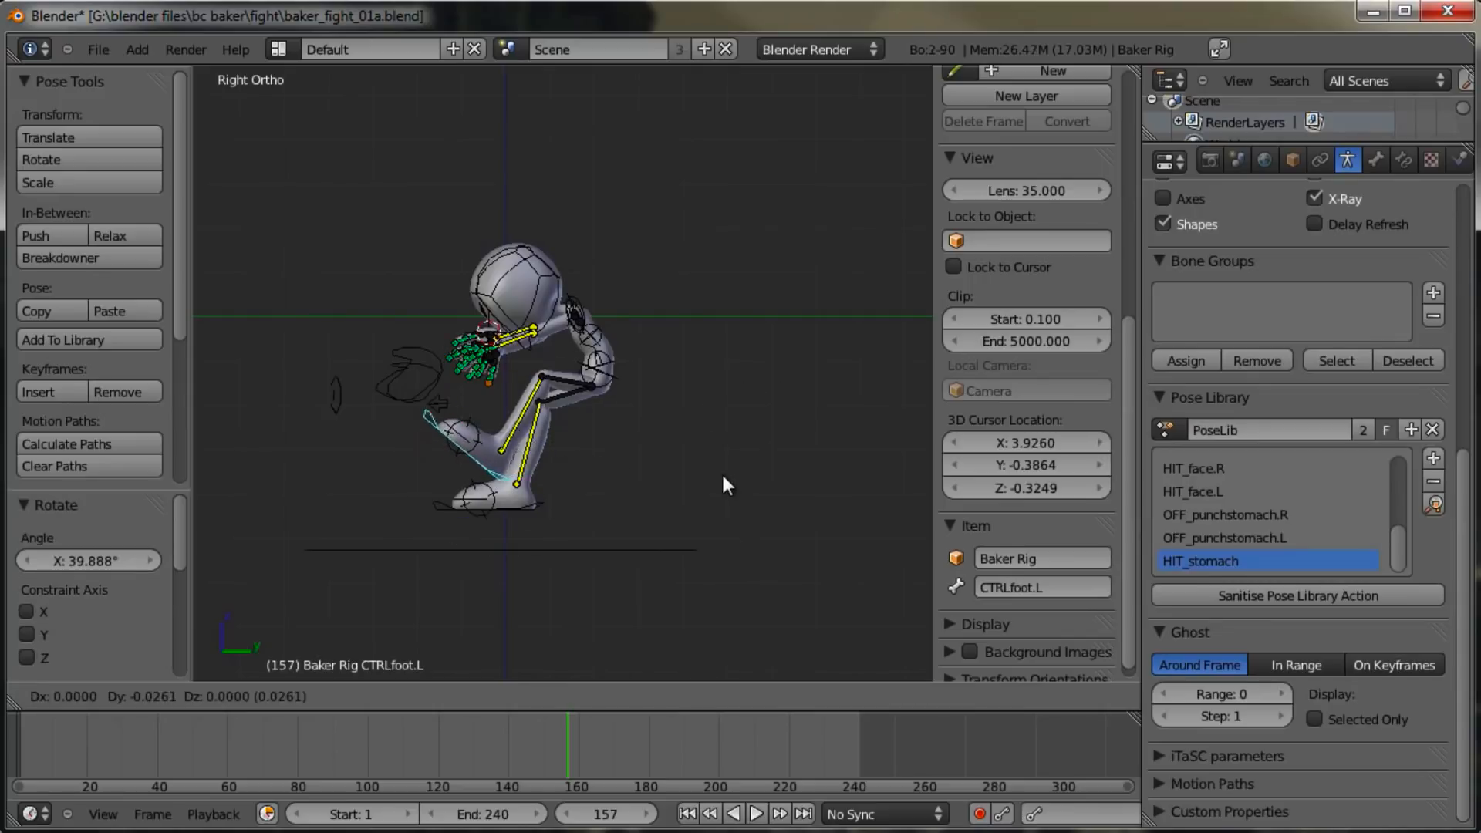
pyautogui.press('g')
pyautogui.click(716, 466)
# Step: Rotate the chest control about 22.5 degrees and the spine control about 40.3 degrees around X
pyautogui.rightClick(610, 317)
pyautogui.press('r')
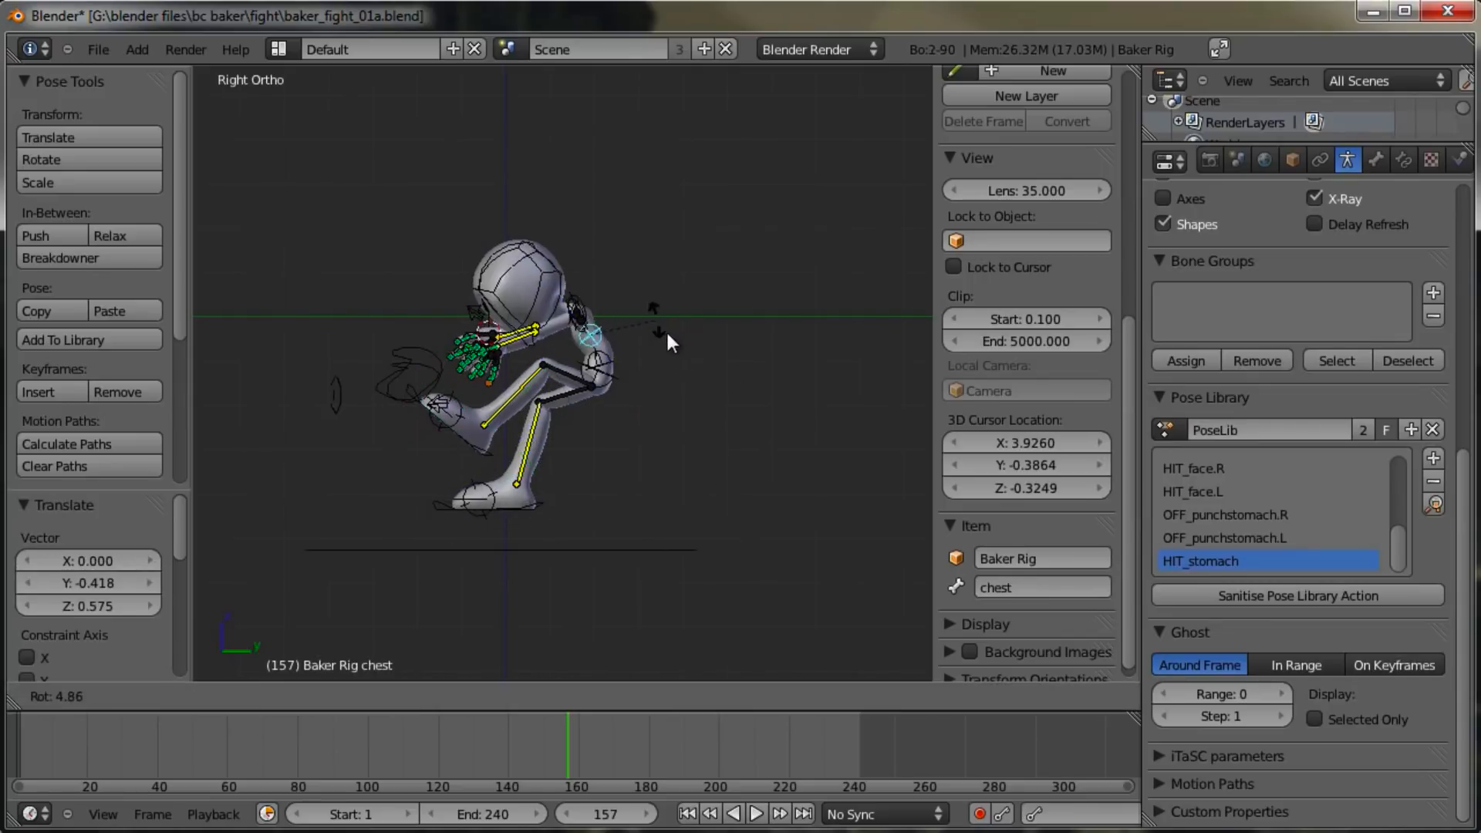
pyautogui.click(672, 345)
pyautogui.rightClick(620, 348)
pyautogui.press('r')
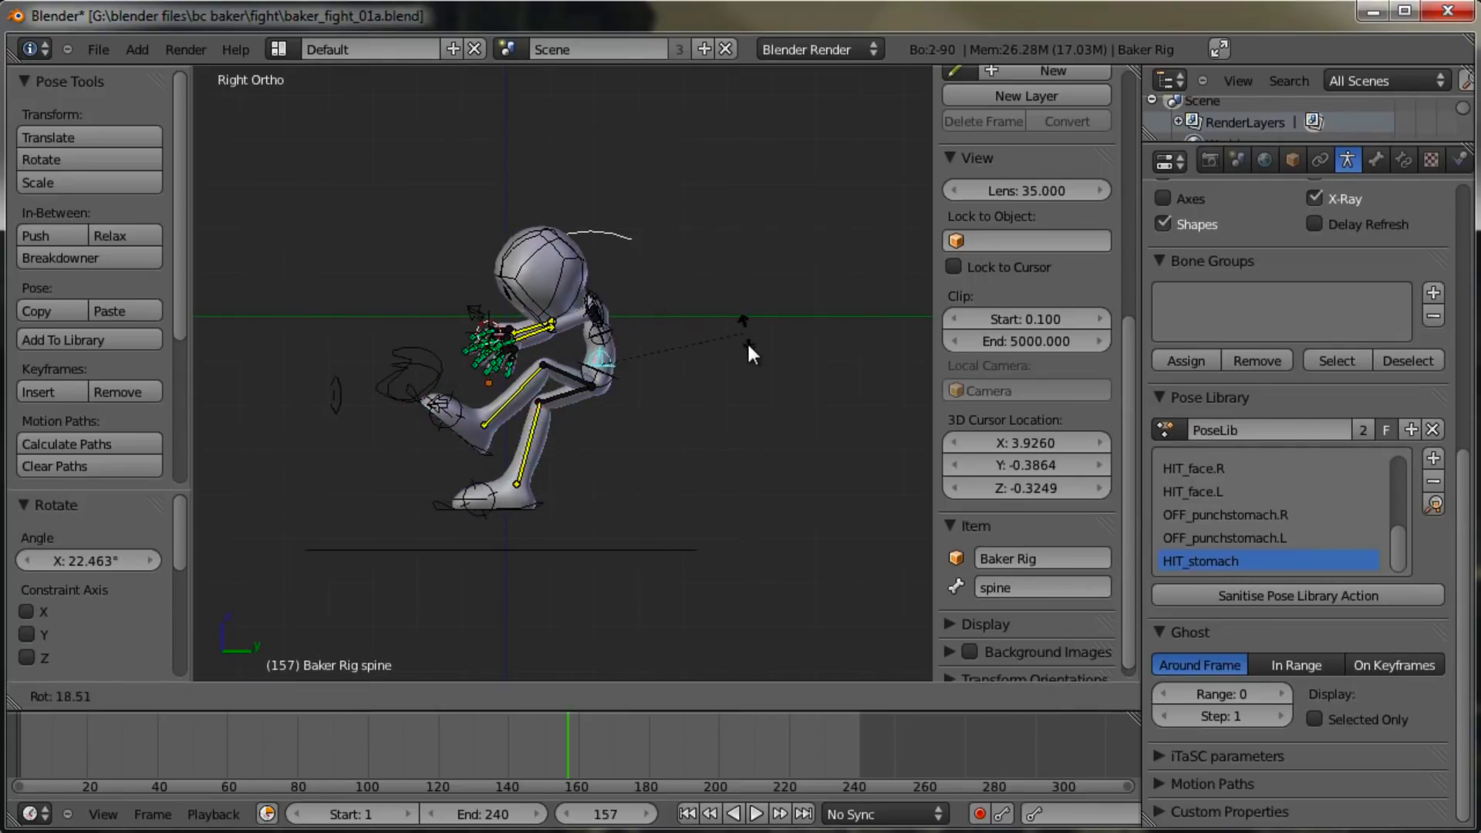
pyautogui.click(742, 379)
# Step: Rotate the head control about 63.6 degrees and the chest control about 65.9 degrees around X
pyautogui.rightClick(609, 288)
pyautogui.press('r')
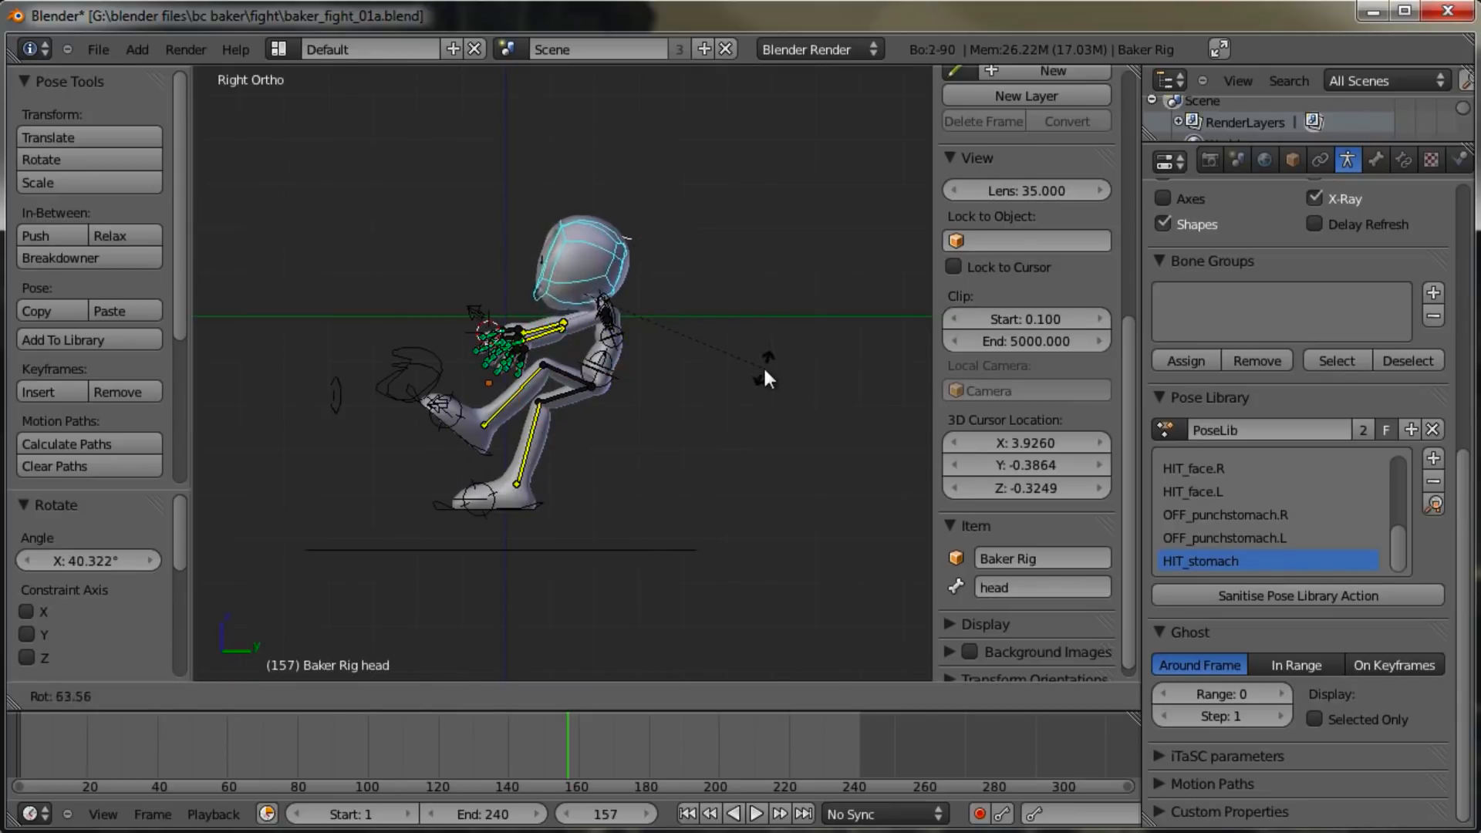
pyautogui.click(636, 309)
pyautogui.scroll(4, 683, 323)
pyautogui.rightClick(585, 400)
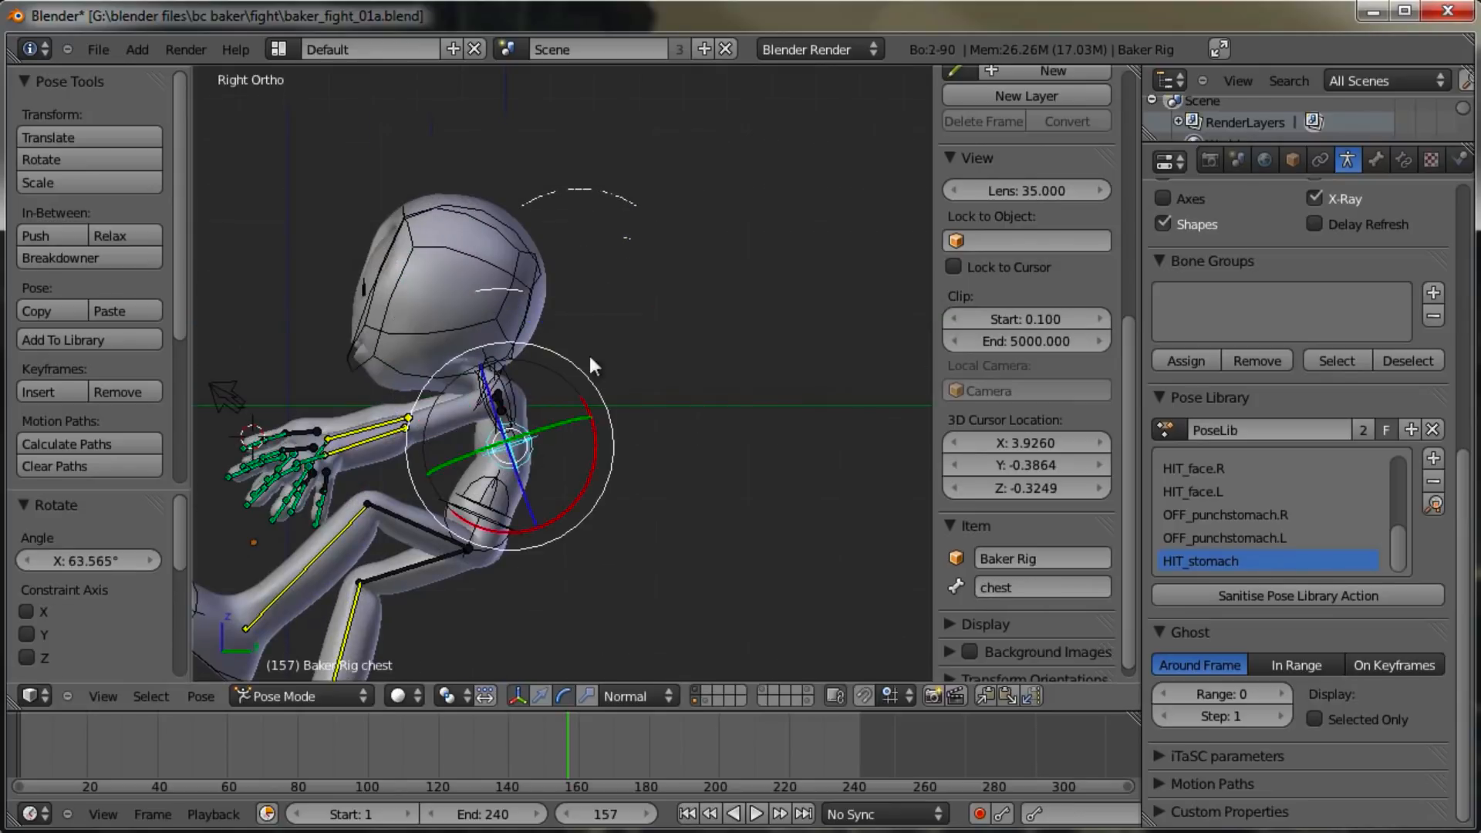
pyautogui.press('r')
pyautogui.click(703, 472)
# Step: Rotate the head control another 52.6 degrees or so and the neck control about 62.2 degrees around X
pyautogui.rightClick(695, 199)
pyautogui.press('r')
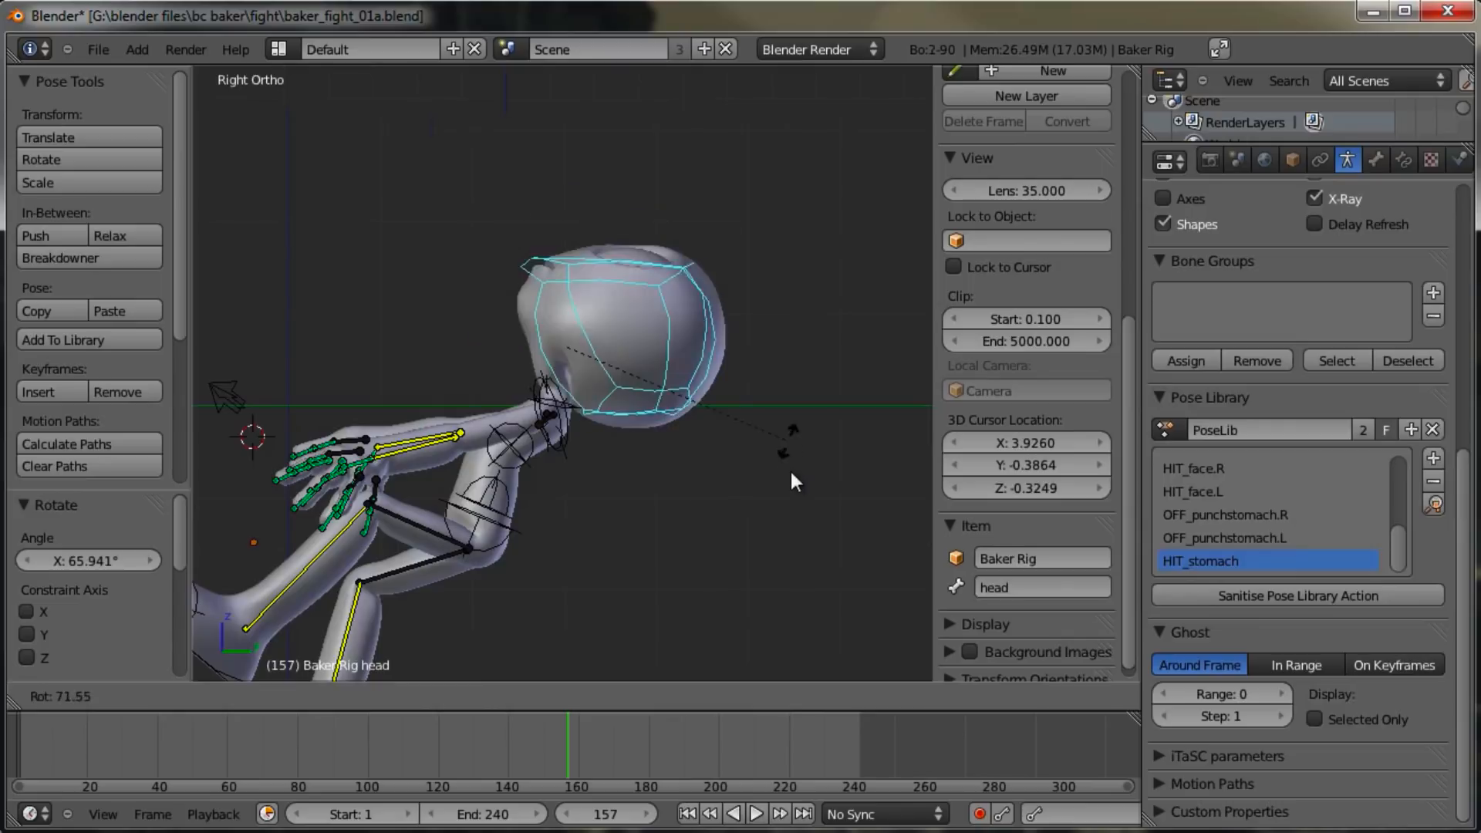
pyautogui.click(679, 400)
pyautogui.rightClick(582, 401)
pyautogui.press('r')
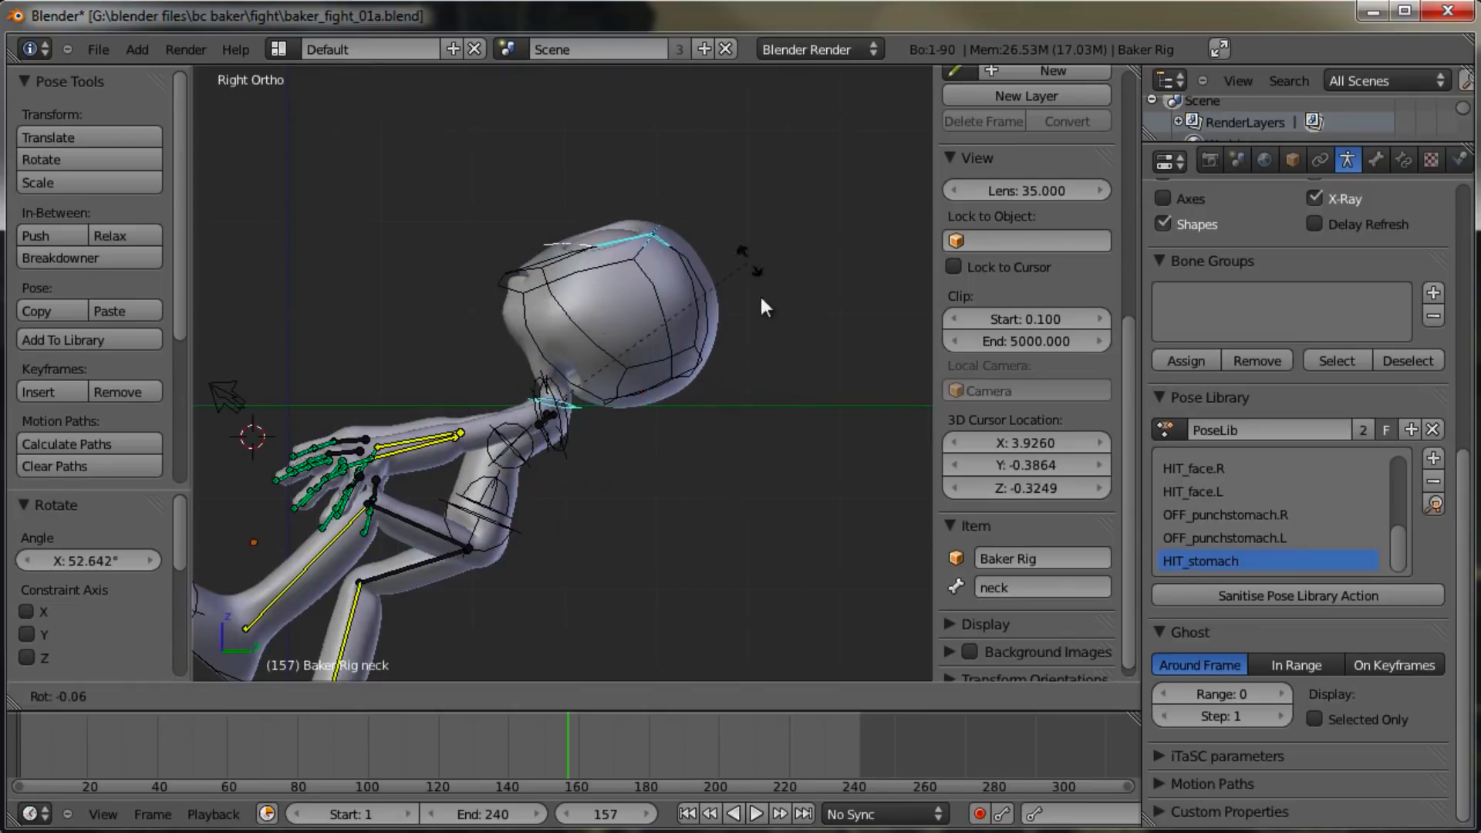
pyautogui.click(774, 478)
# Step: Tilt the head control back about 39 degrees more and the neck control about 19.9 degrees more
pyautogui.rightClick(697, 288)
pyautogui.press('r')
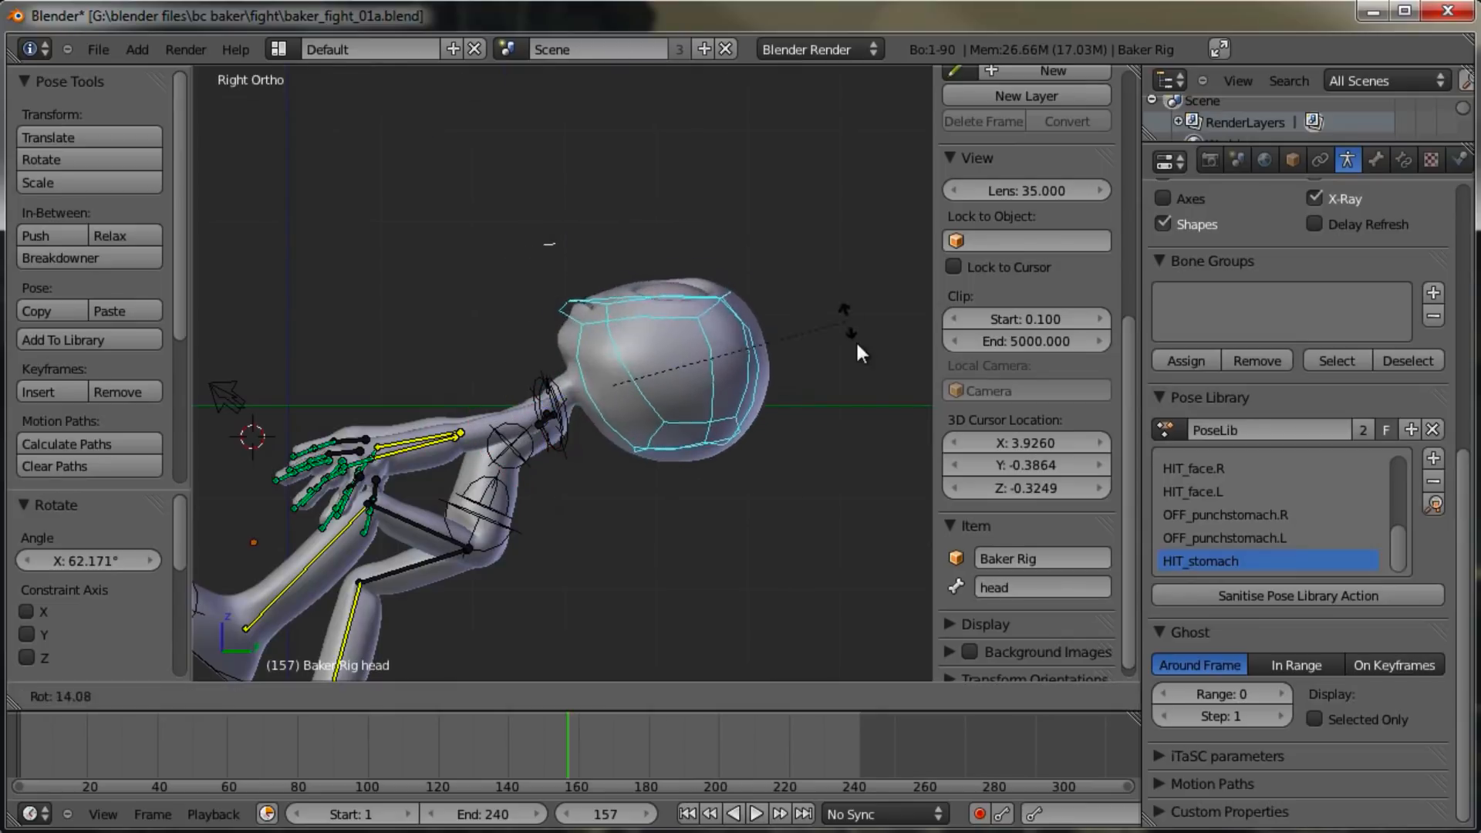
pyautogui.click(845, 423)
pyautogui.rightClick(572, 401)
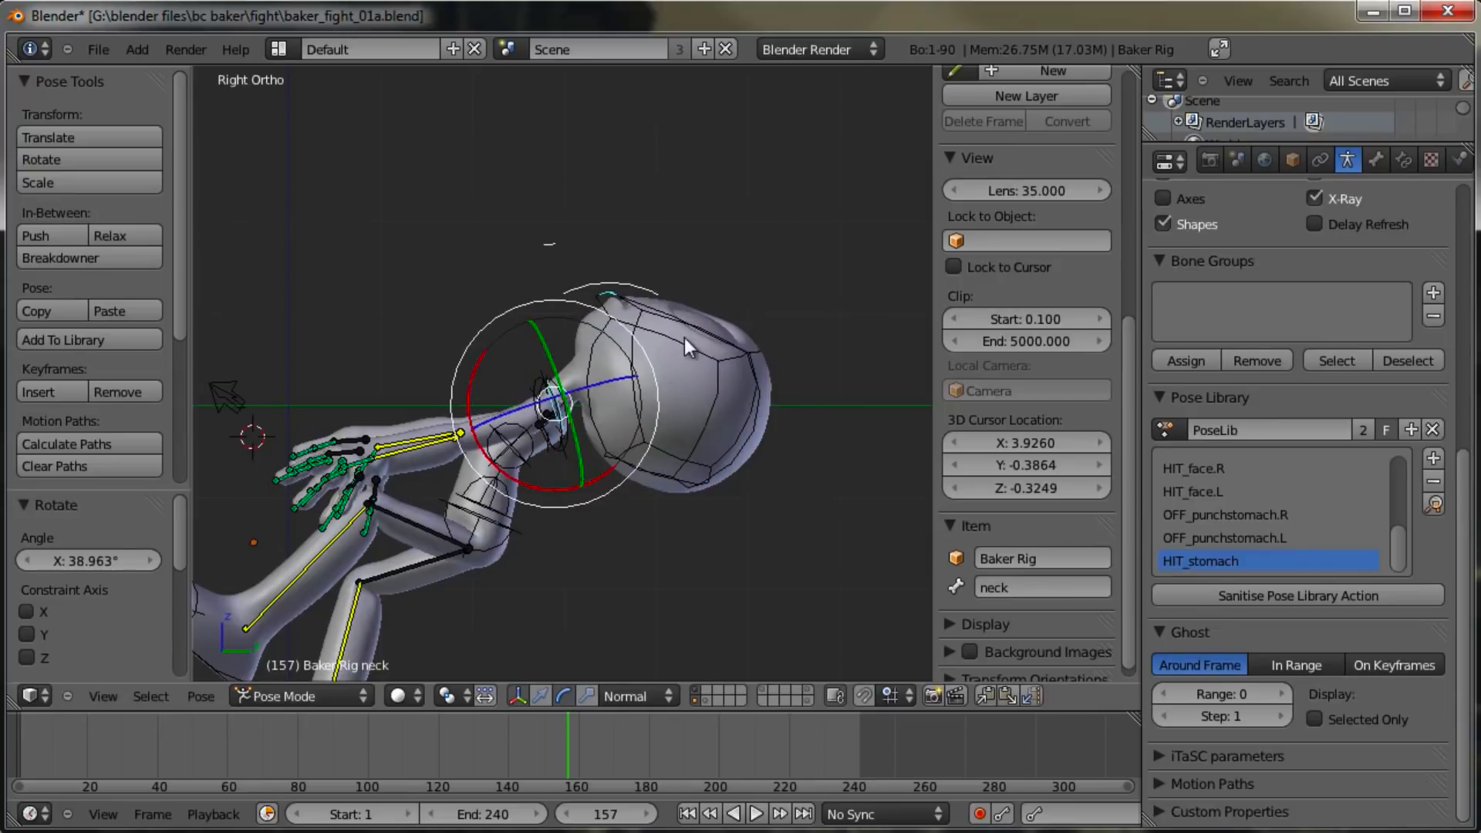
pyautogui.press('r')
pyautogui.click(751, 374)
# Step: Reposition the eyeLOOK control above and behind the tilted head to redirect the character's gaze
pyautogui.moveTo(751, 373); pyautogui.dragTo(702, 433, button='middle')
pyautogui.moveTo(812, 513); pyautogui.dragTo(755, 496, button='middle')
pyautogui.rightClick(755, 497)
pyautogui.press('g')
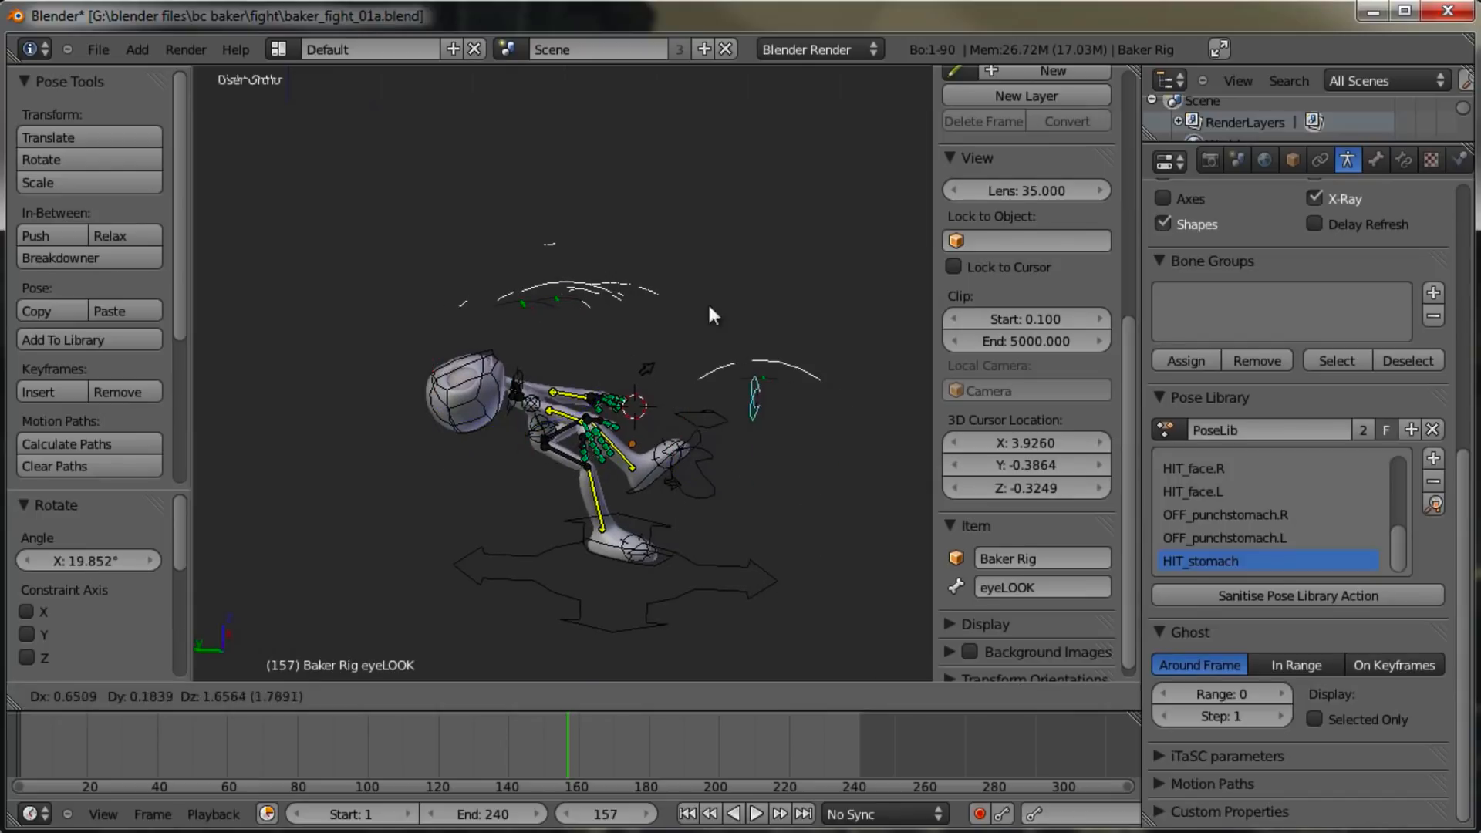
pyautogui.click(413, 300)
pyautogui.moveTo(413, 301); pyautogui.dragTo(619, 464, button='middle')
pyautogui.press('g')
pyautogui.click(492, 354)
pyautogui.press('g')
pyautogui.click(605, 315)
# Step: Move the right hand control about 3.56 on Y and 1.47 on Z, then about 0.95 on X and -0.73 on Y
pyautogui.scroll(3, 642, 349)
pyautogui.rightClick(649, 602)
pyautogui.press('g')
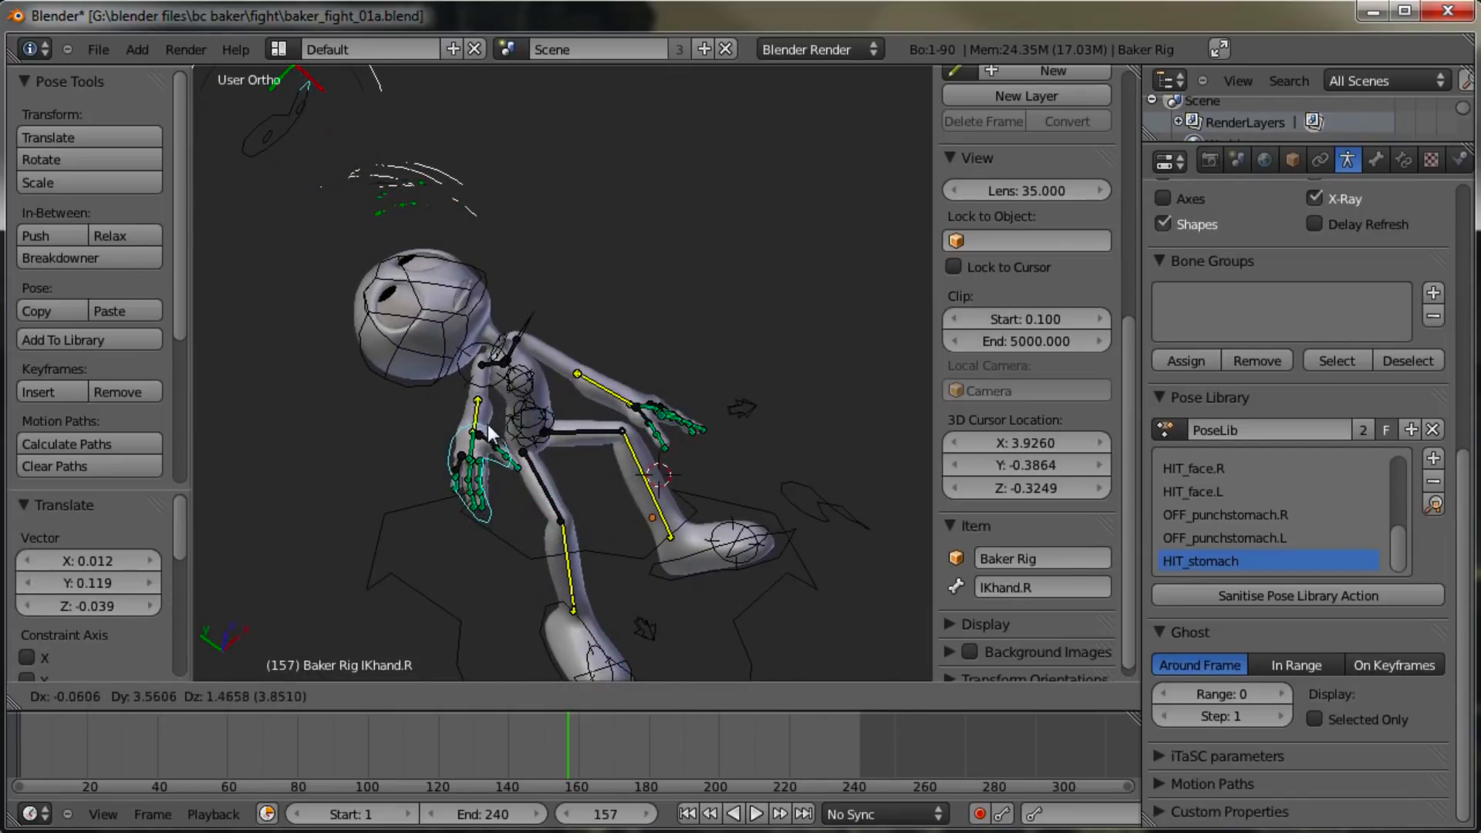
pyautogui.click(490, 432)
pyautogui.moveTo(491, 434); pyautogui.dragTo(526, 569, button='middle')
pyautogui.press('g')
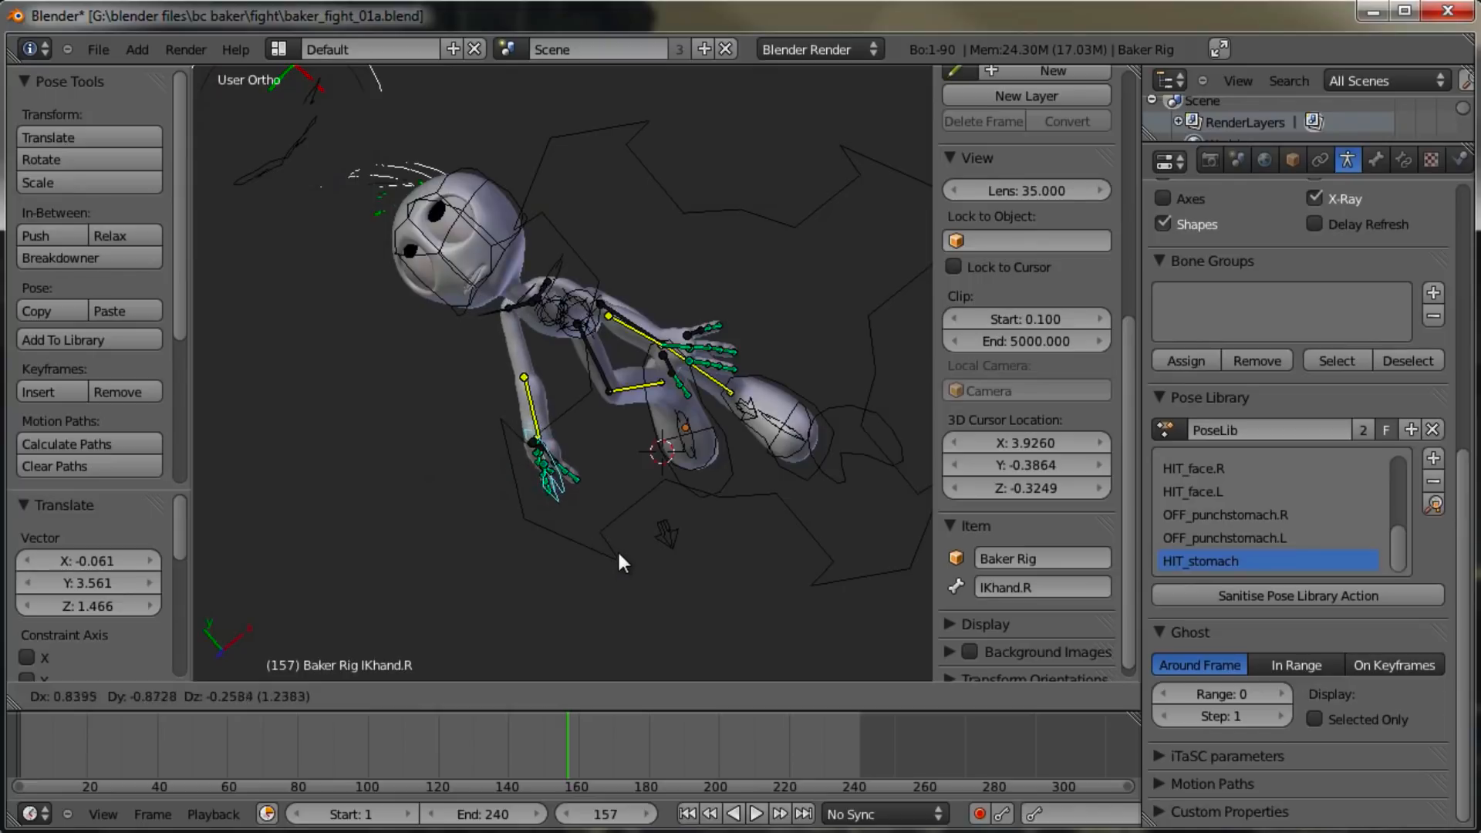
pyautogui.click(616, 544)
# Step: Move the left hand control about -0.86 on X and 3.47 on Y, then raise it about 1.51 on Z
pyautogui.rightClick(852, 444)
pyautogui.press('g')
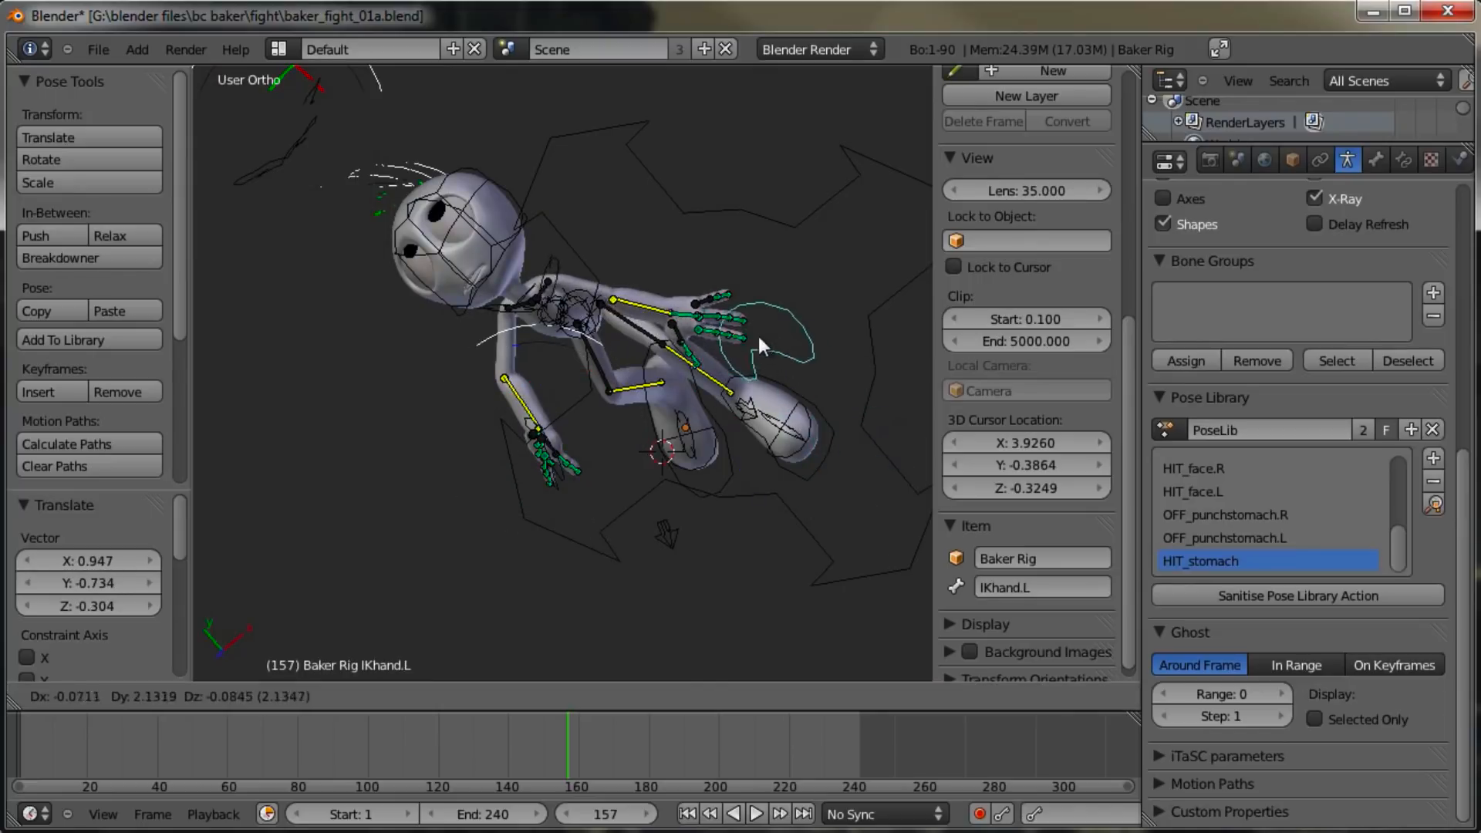
pyautogui.click(655, 348)
pyautogui.moveTo(650, 356); pyautogui.dragTo(606, 401, button='middle')
pyautogui.press('KP_3')
pyautogui.press('g')
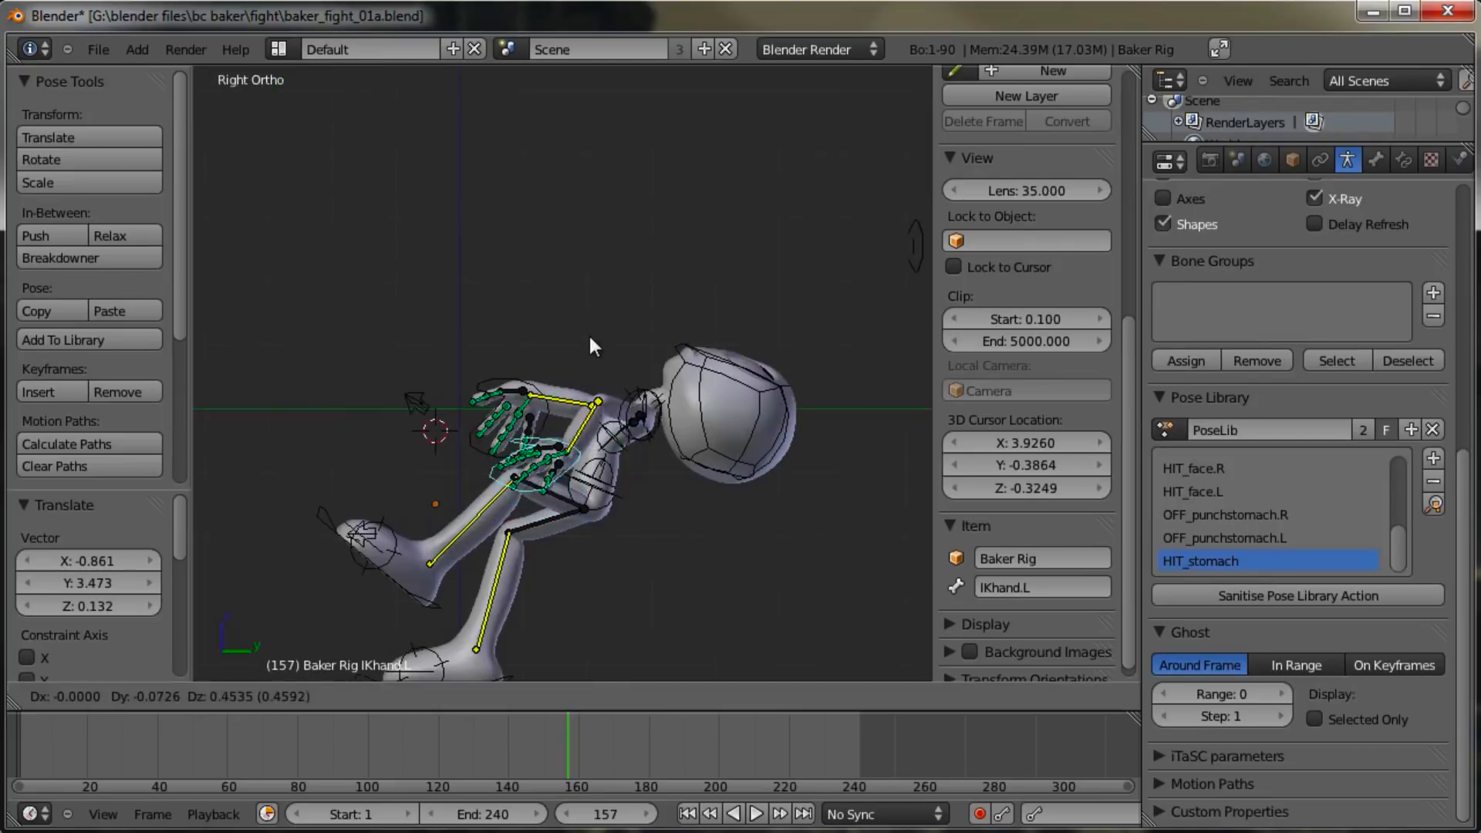
pyautogui.click(582, 294)
# Step: Clear the neck control's rotation
pyautogui.rightClick(640, 428)
pyautogui.scroll(3, 663, 420)
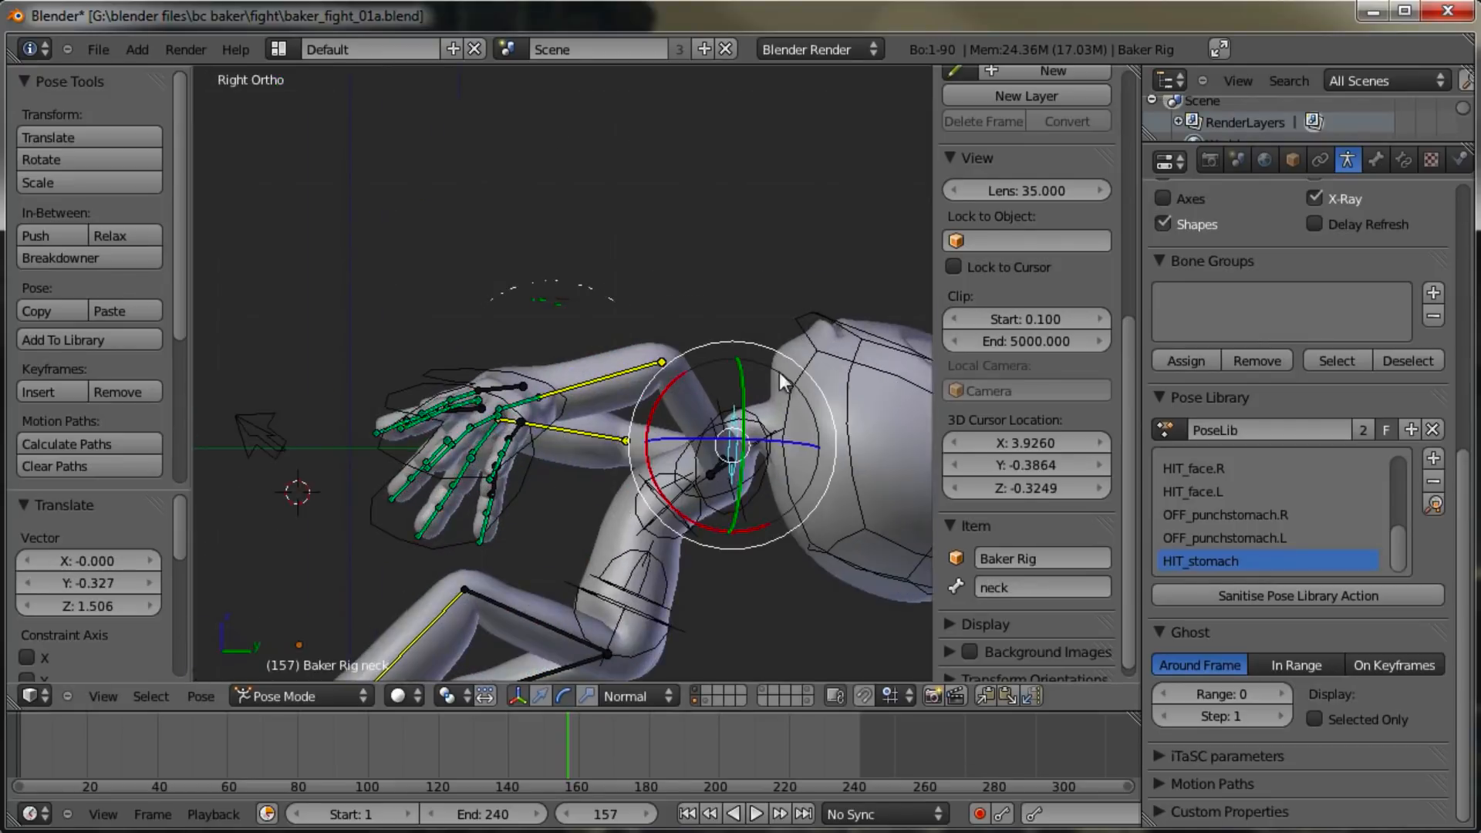
pyautogui.hotkey('alt', 'r')
# Step: Rotate the right hand control freely by about -35°
pyautogui.moveTo(778, 340); pyautogui.dragTo(570, 440, button='middle')
pyautogui.rightClick(595, 333)
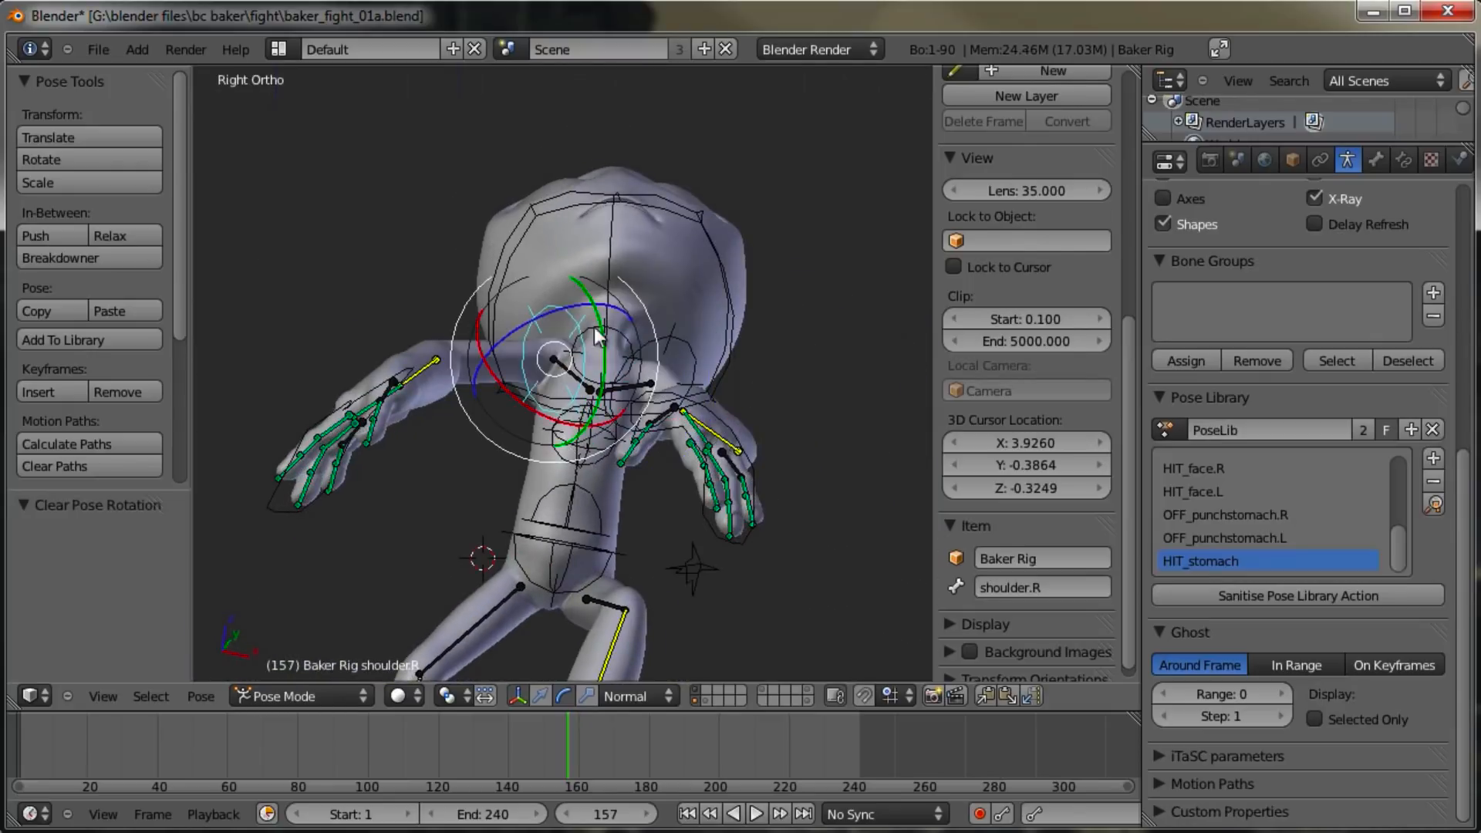
pyautogui.moveTo(532, 366); pyautogui.dragTo(579, 356, button='middle')
pyautogui.rightClick(419, 406)
pyautogui.press('r')
pyautogui.press('r')
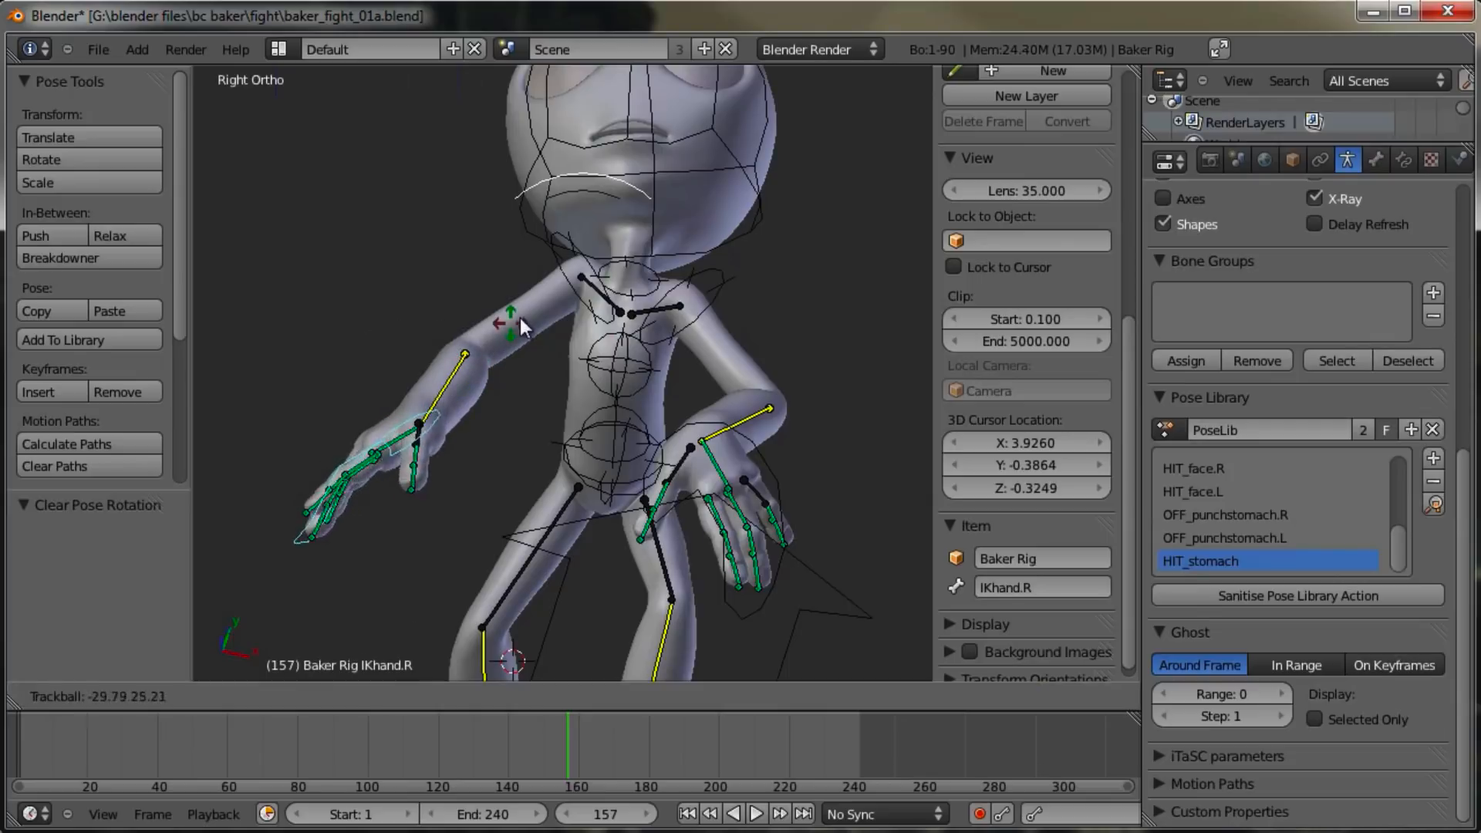
pyautogui.click(539, 313)
# Step: Rotate the left hand control freely and then about 66°, and move it about -0.37 on Y and 0.41 on Z
pyautogui.rightClick(776, 459)
pyautogui.press('r')
pyautogui.press('r')
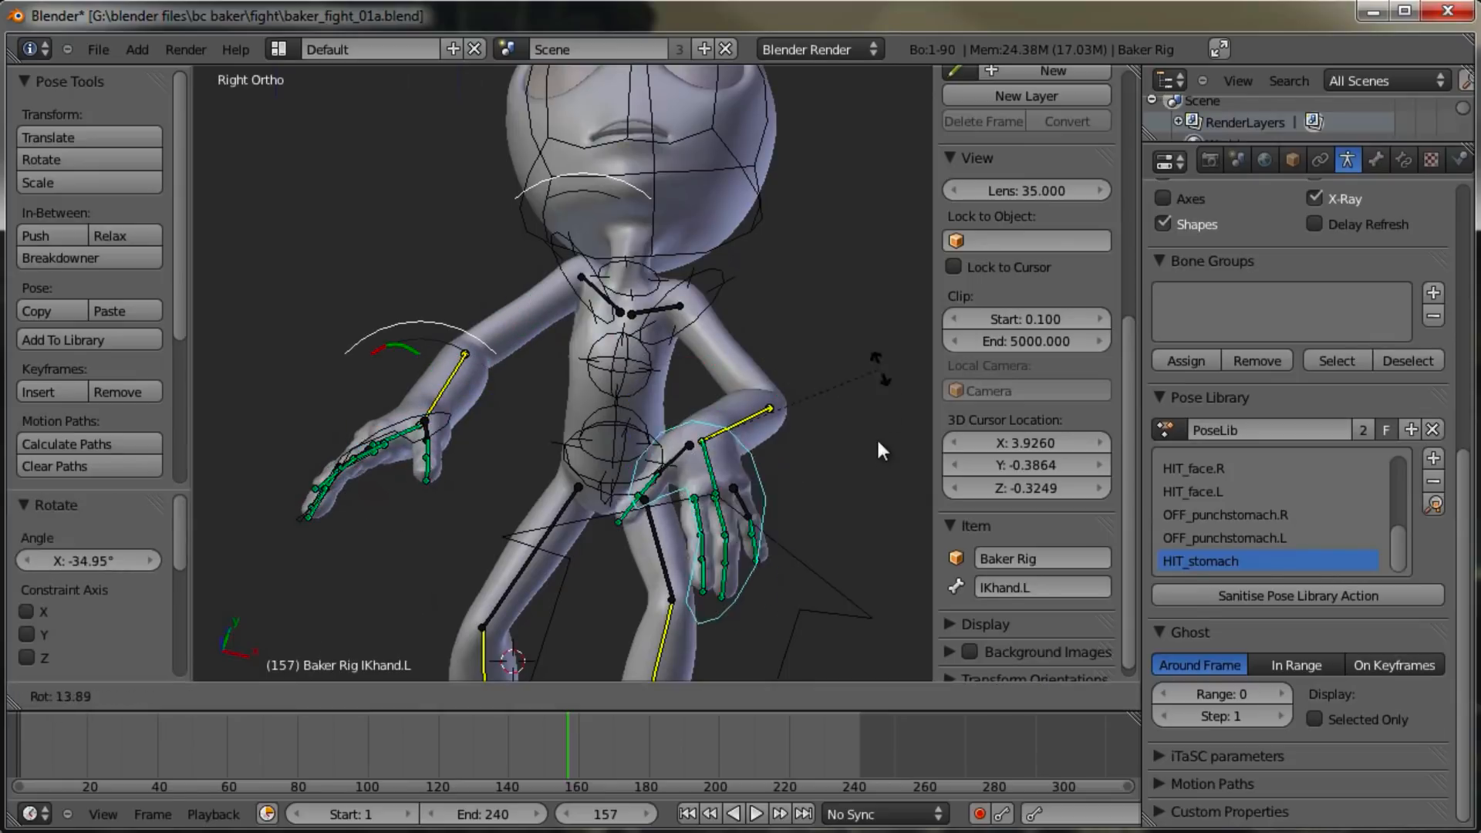
pyautogui.click(531, 401)
pyautogui.moveTo(528, 397); pyautogui.dragTo(752, 229, button='middle')
pyautogui.press('r')
pyautogui.click(742, 555)
pyautogui.press('g')
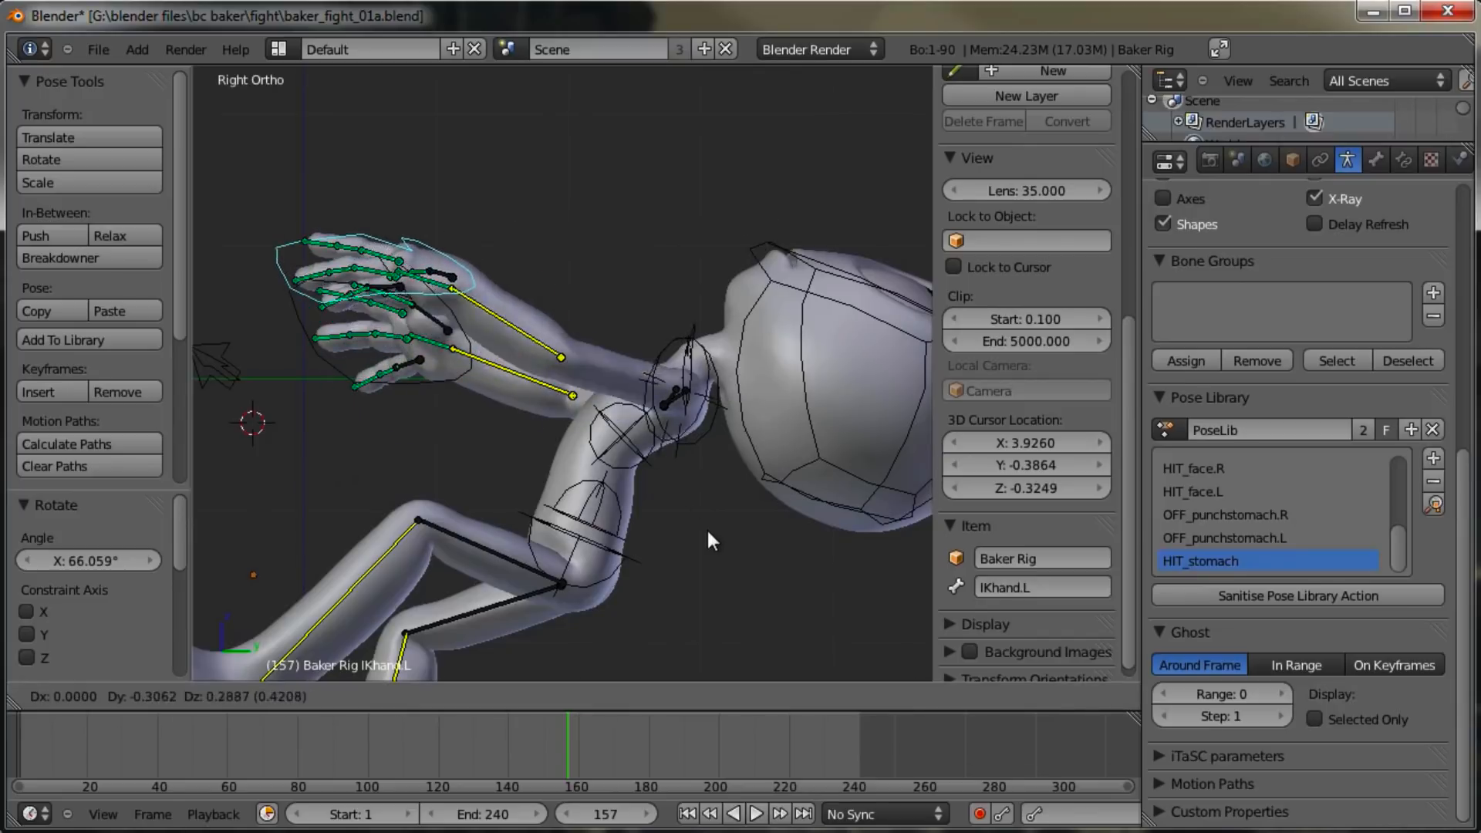
pyautogui.click(702, 509)
pyautogui.scroll(-4, 692, 484)
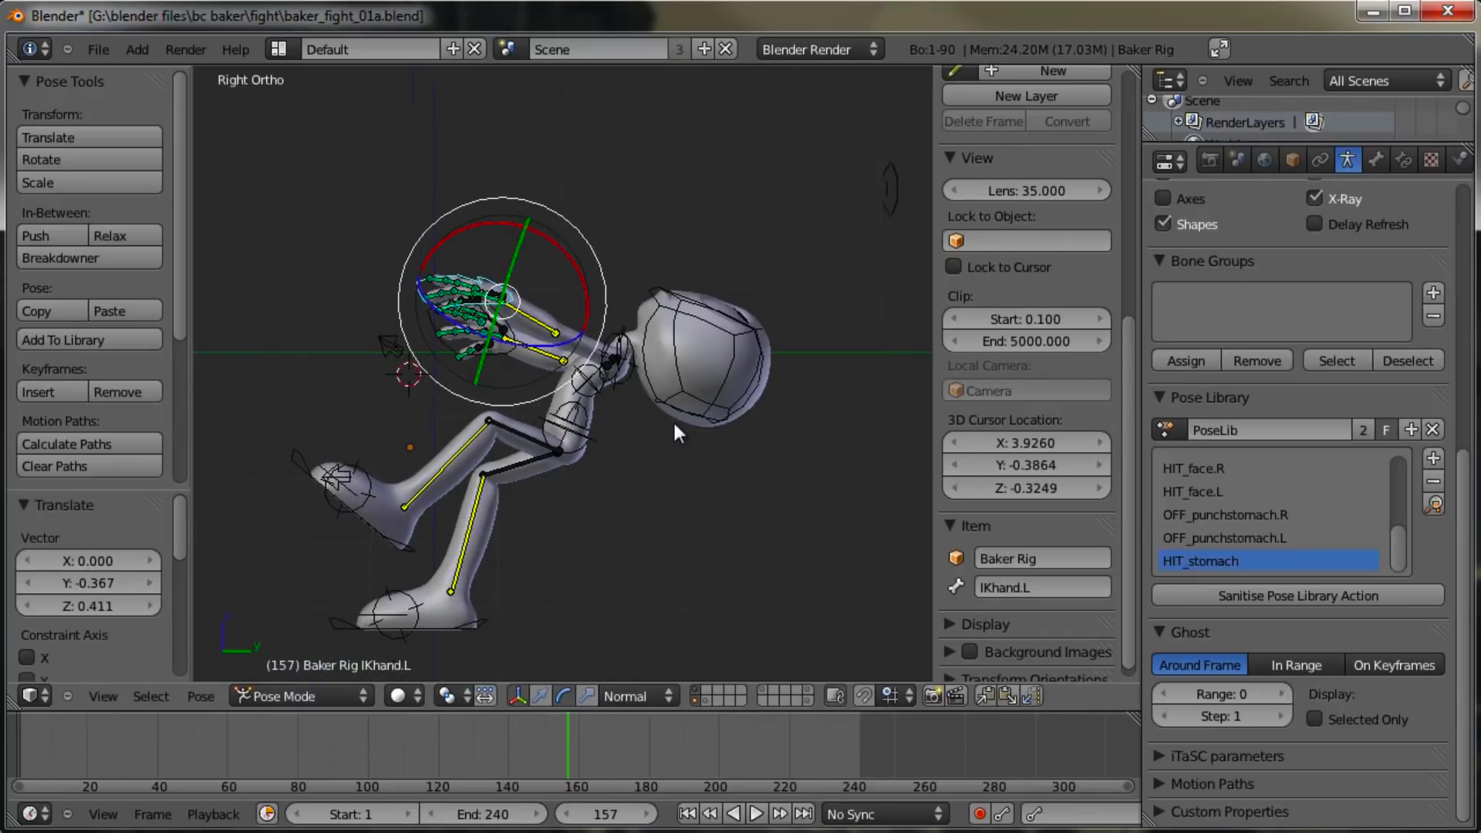
# Step: Move the hips control about -0.04 on Y and 0.40 on Z, then tilt the hips backward and rotate the spine about 19°
pyautogui.rightClick(571, 426)
pyautogui.press('g')
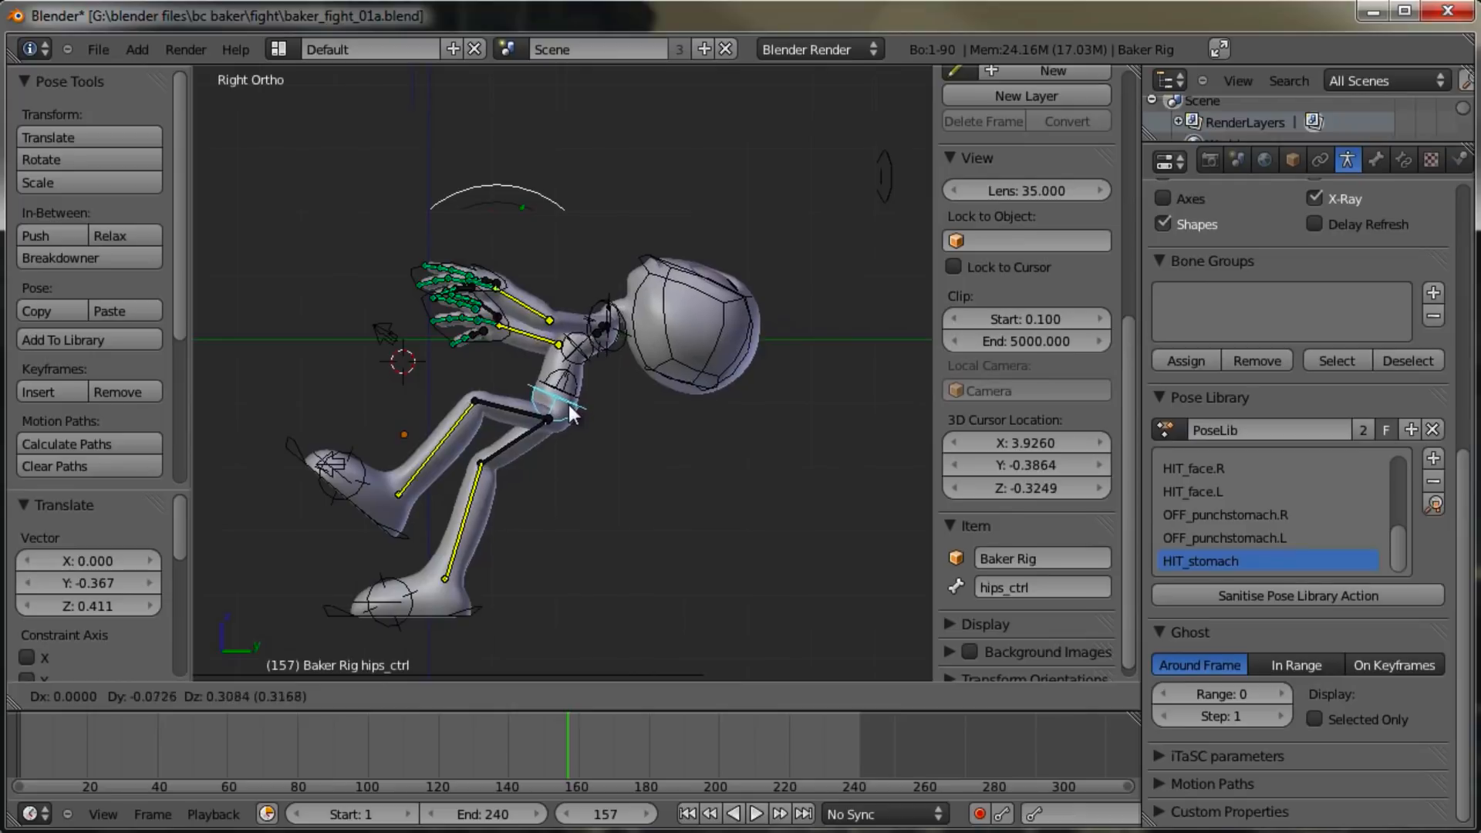
pyautogui.click(571, 400)
pyautogui.rightClick(609, 360)
pyautogui.press('r')
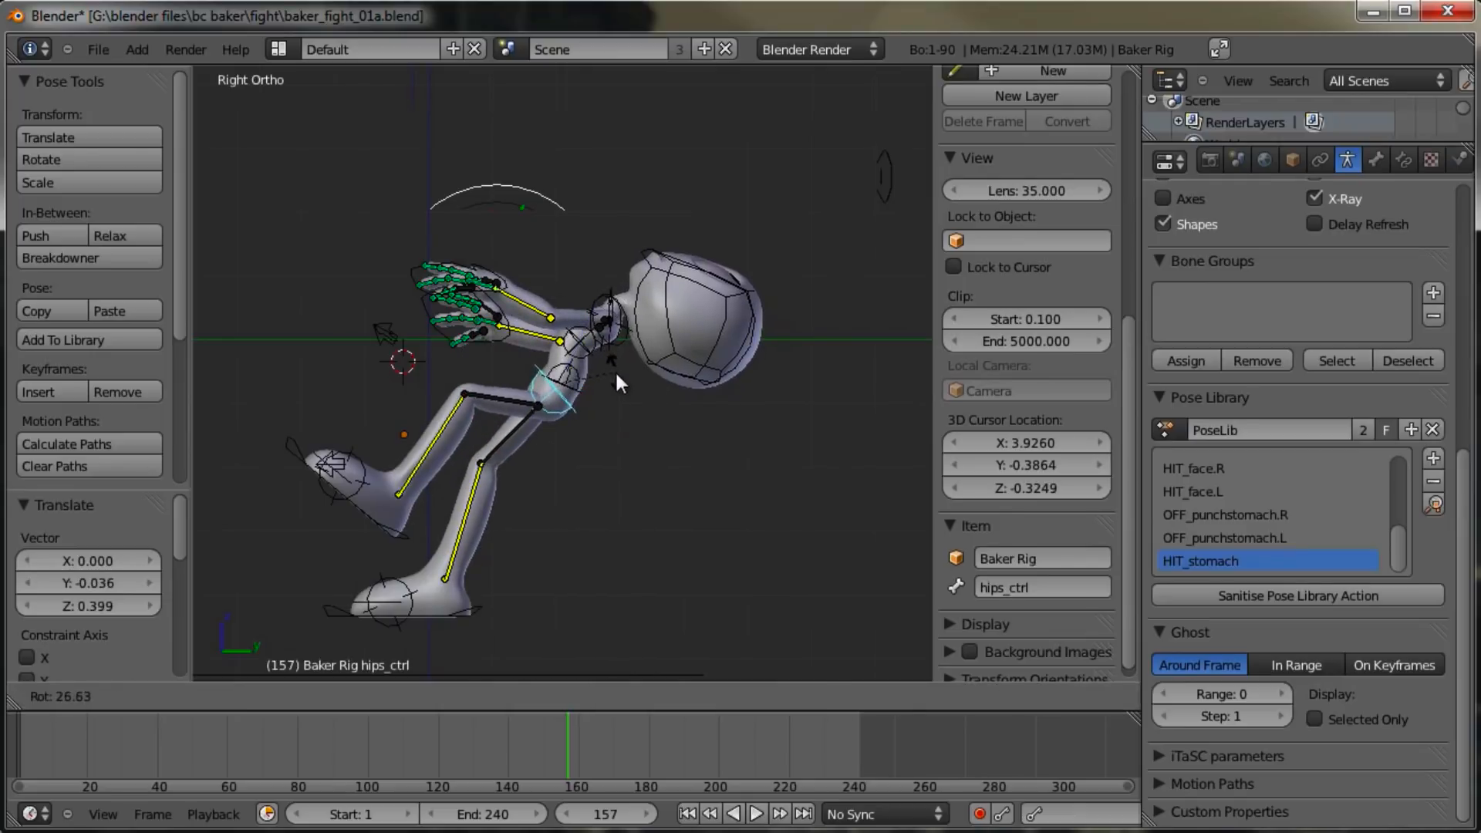
pyautogui.click(589, 363)
pyautogui.press('r')
pyautogui.click(733, 369)
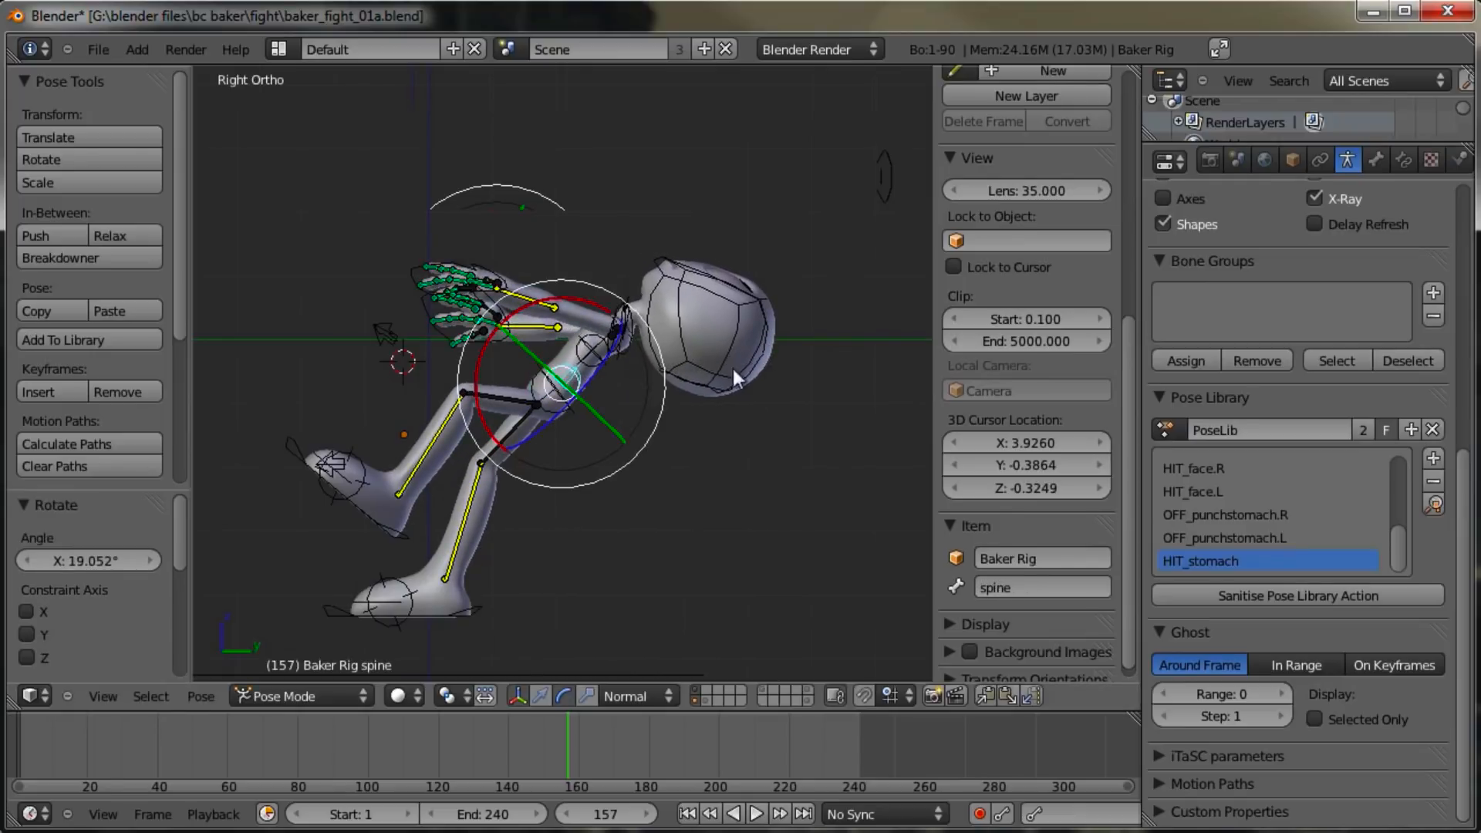
# Step: Move the right hand control about 0.36 on Y and 0.16 on Z, and shift the left hand control slightly back and up
pyautogui.rightClick(505, 313)
pyautogui.press('g')
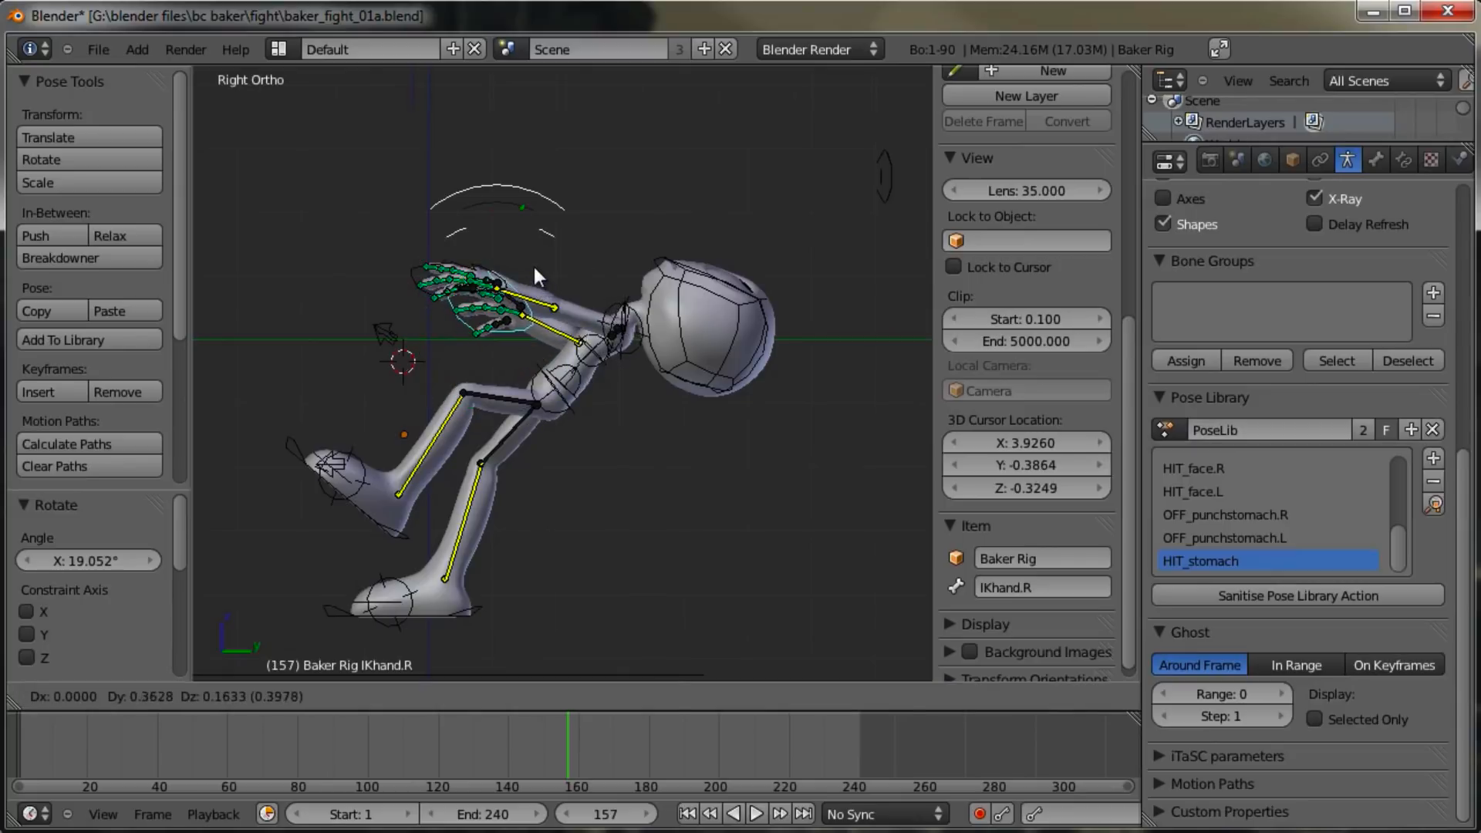
pyautogui.click(532, 267)
pyautogui.press('g')
pyautogui.click(427, 252)
# Step: Rotate the head about 8.8° and bend the upper torso further backward
pyautogui.rightClick(737, 317)
pyautogui.press('r')
pyautogui.click(813, 325)
pyautogui.rightClick(608, 377)
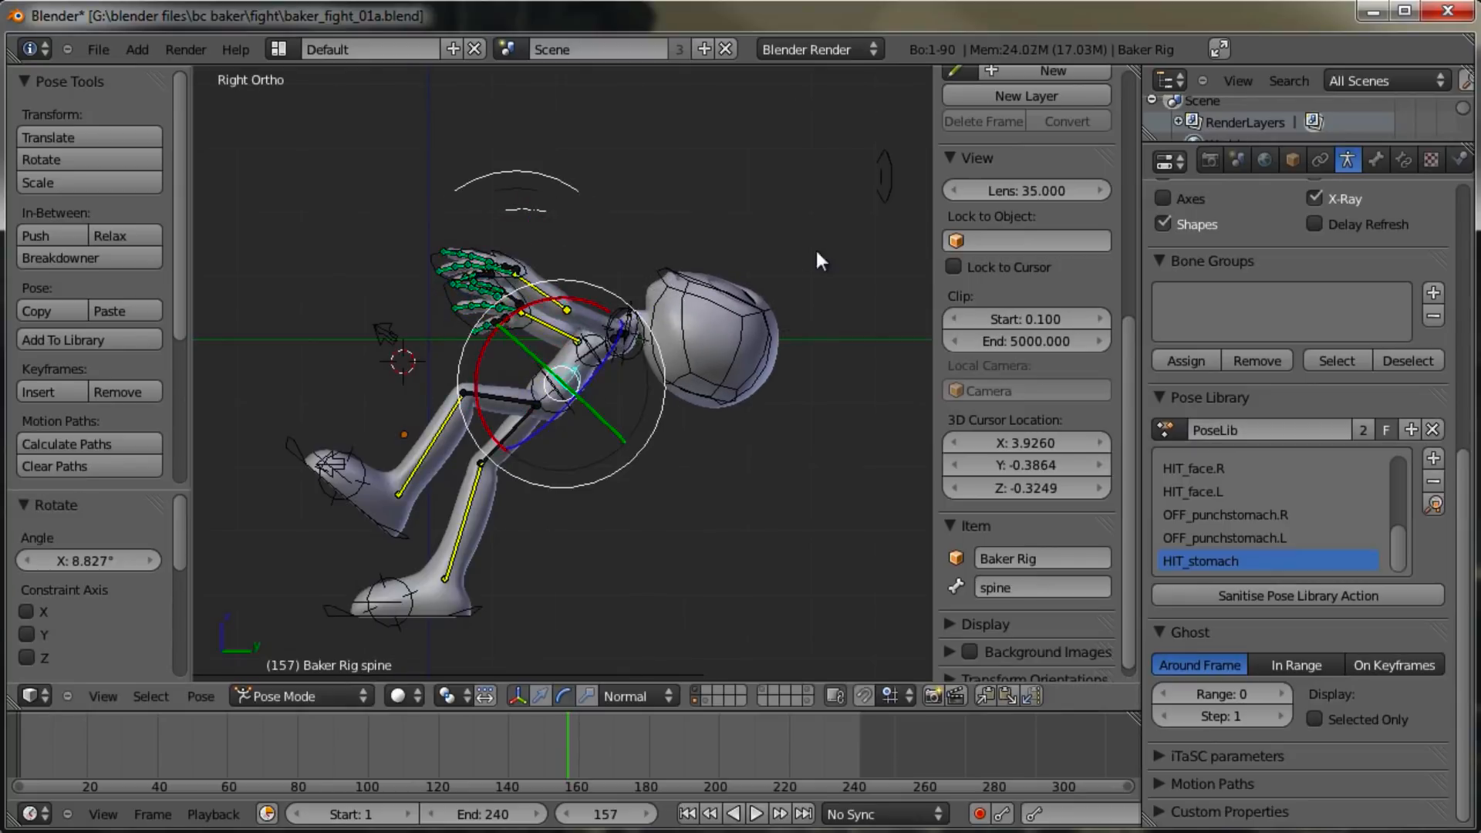
pyautogui.press('r')
pyautogui.click(838, 334)
pyautogui.rightClick(613, 361)
pyautogui.press('r')
pyautogui.click(821, 333)
# Step: Move the left hand control about 1.03 on Y and 0.36 on Z, rotate it, and shift it about -0.24 on Y and -0.09 on Z
pyautogui.rightClick(433, 275)
pyautogui.press('g')
pyautogui.click(497, 245)
pyautogui.press('r')
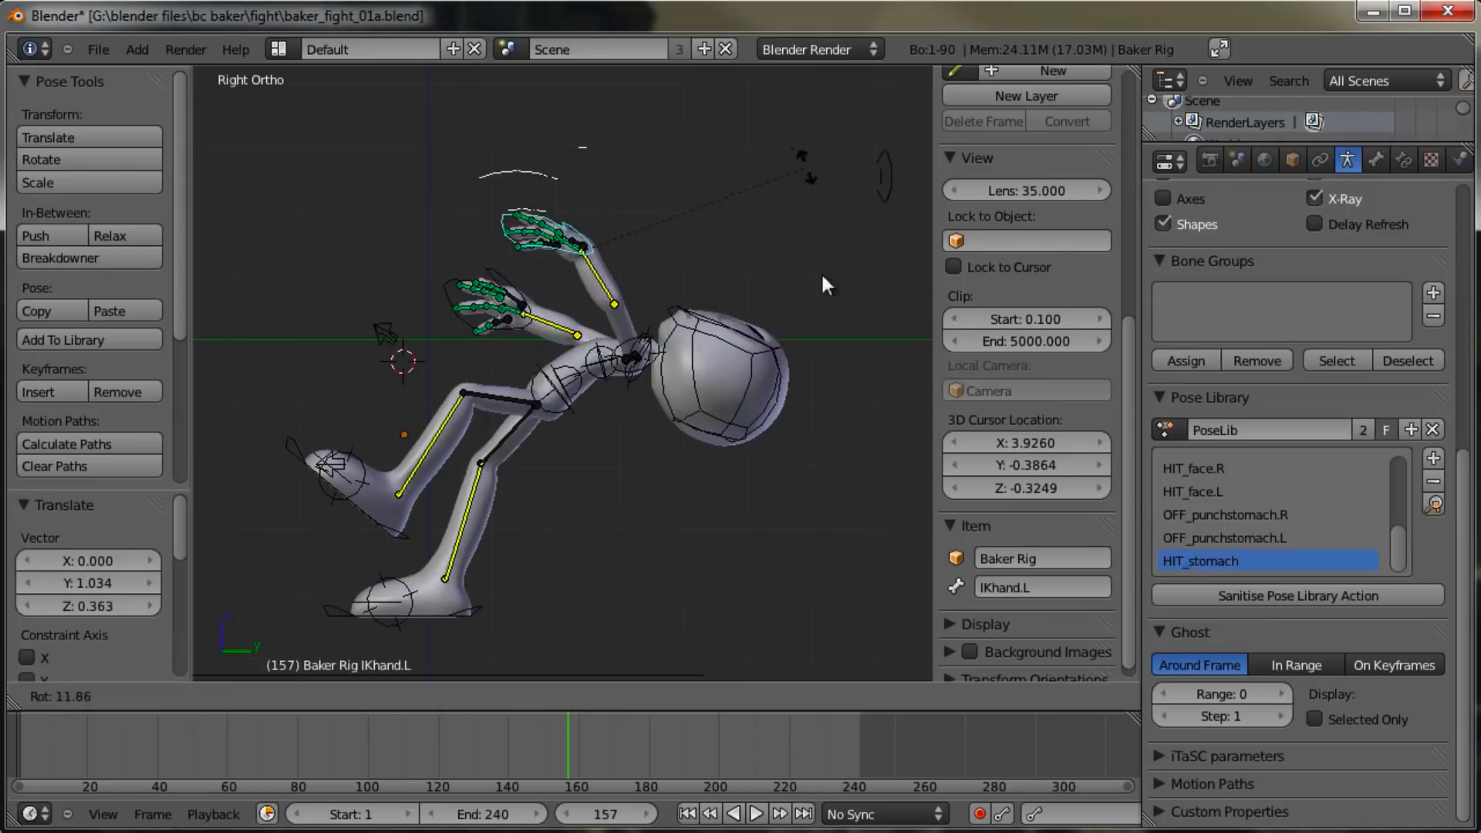
pyautogui.click(800, 311)
pyautogui.press('g')
pyautogui.click(765, 323)
# Step: Move the right hand control about 0.24 on Y
pyautogui.moveTo(624, 332); pyautogui.dragTo(721, 396, button='middle')
pyautogui.rightClick(626, 349)
pyautogui.press('g')
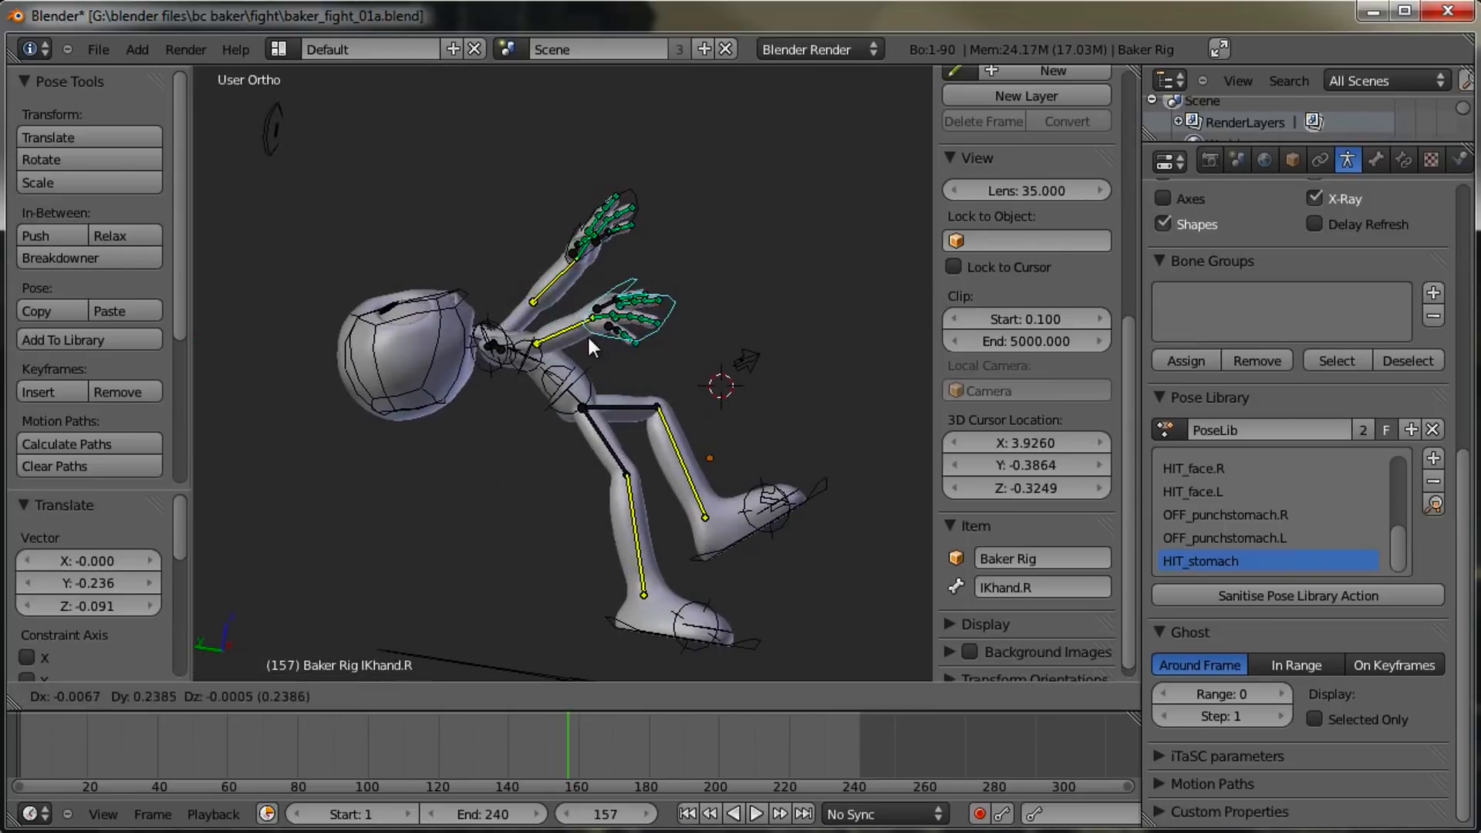
pyautogui.click(581, 335)
pyautogui.moveTo(581, 335); pyautogui.dragTo(613, 311, button='middle')
# Step: Add the whole rig's pose to the pose library as a new pose named "FLYBACK head hit"
pyautogui.press('a')
pyautogui.press('a')
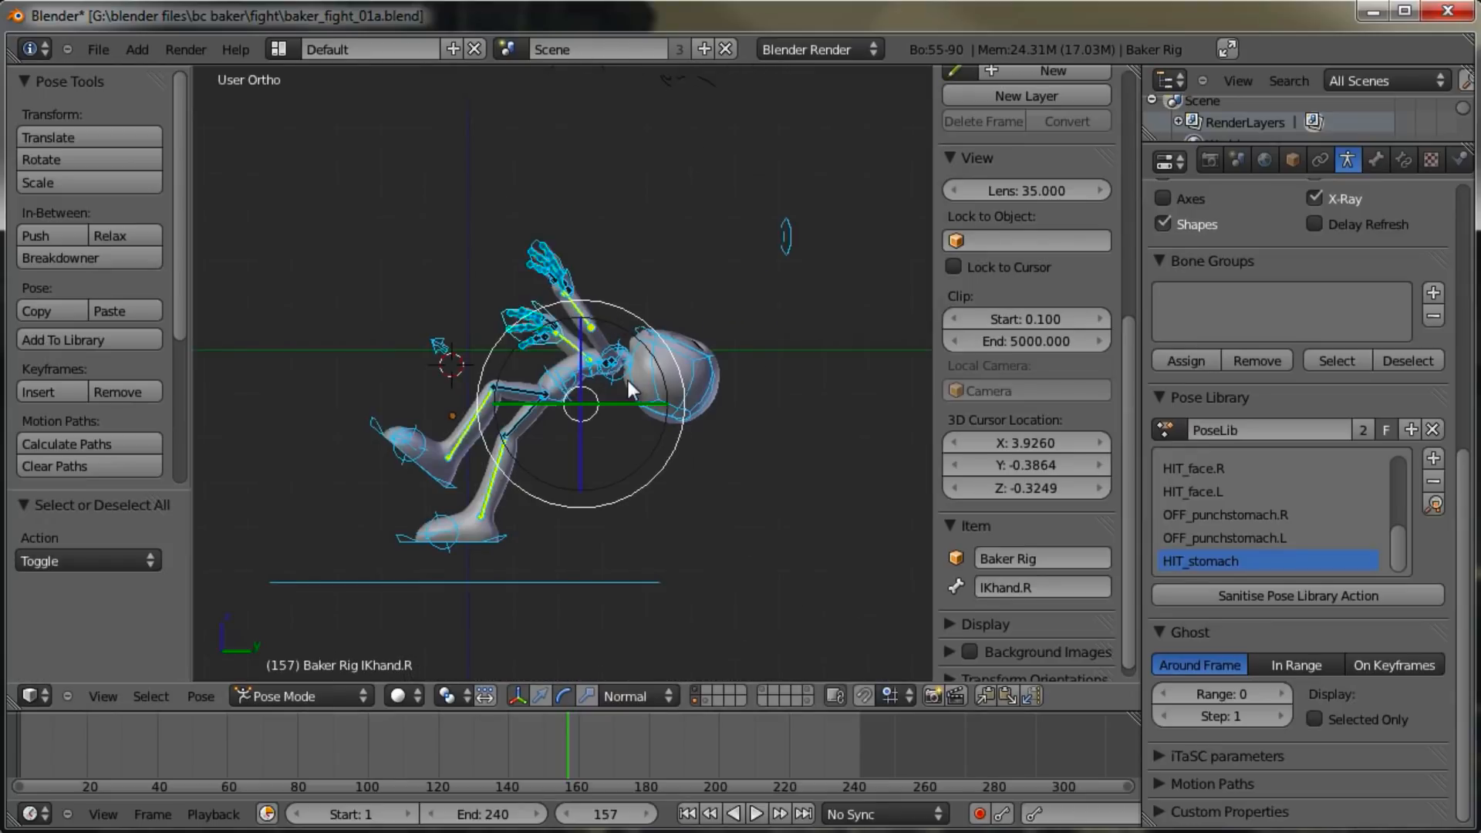
pyautogui.hotkey('shift', 'l')
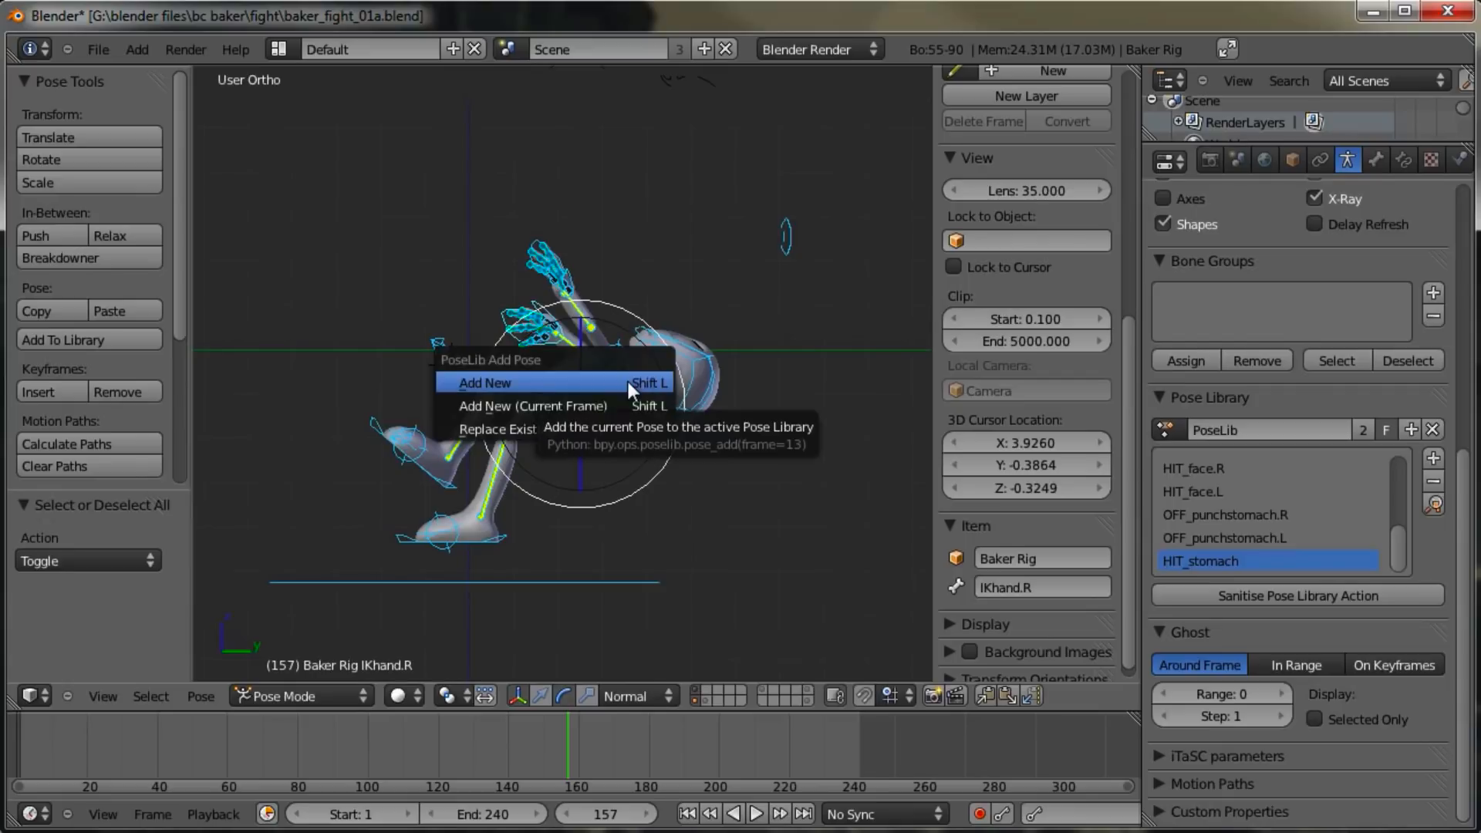
pyautogui.click(627, 380)
pyautogui.click(98, 609)
pyautogui.write('flybac')
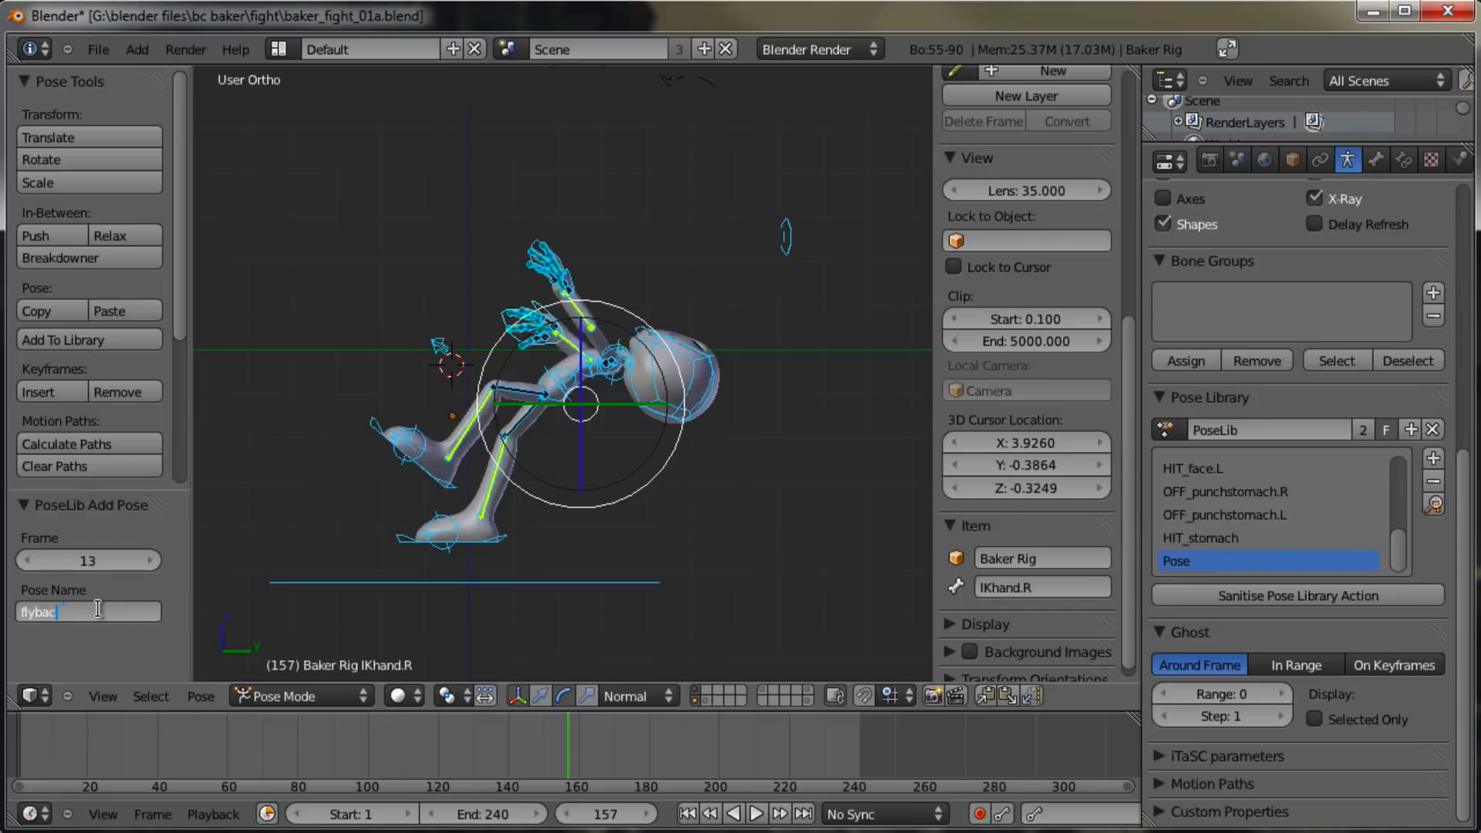
pyautogui.press('KP_3')
pyautogui.write('BACK head hit')
pyautogui.press('Return')
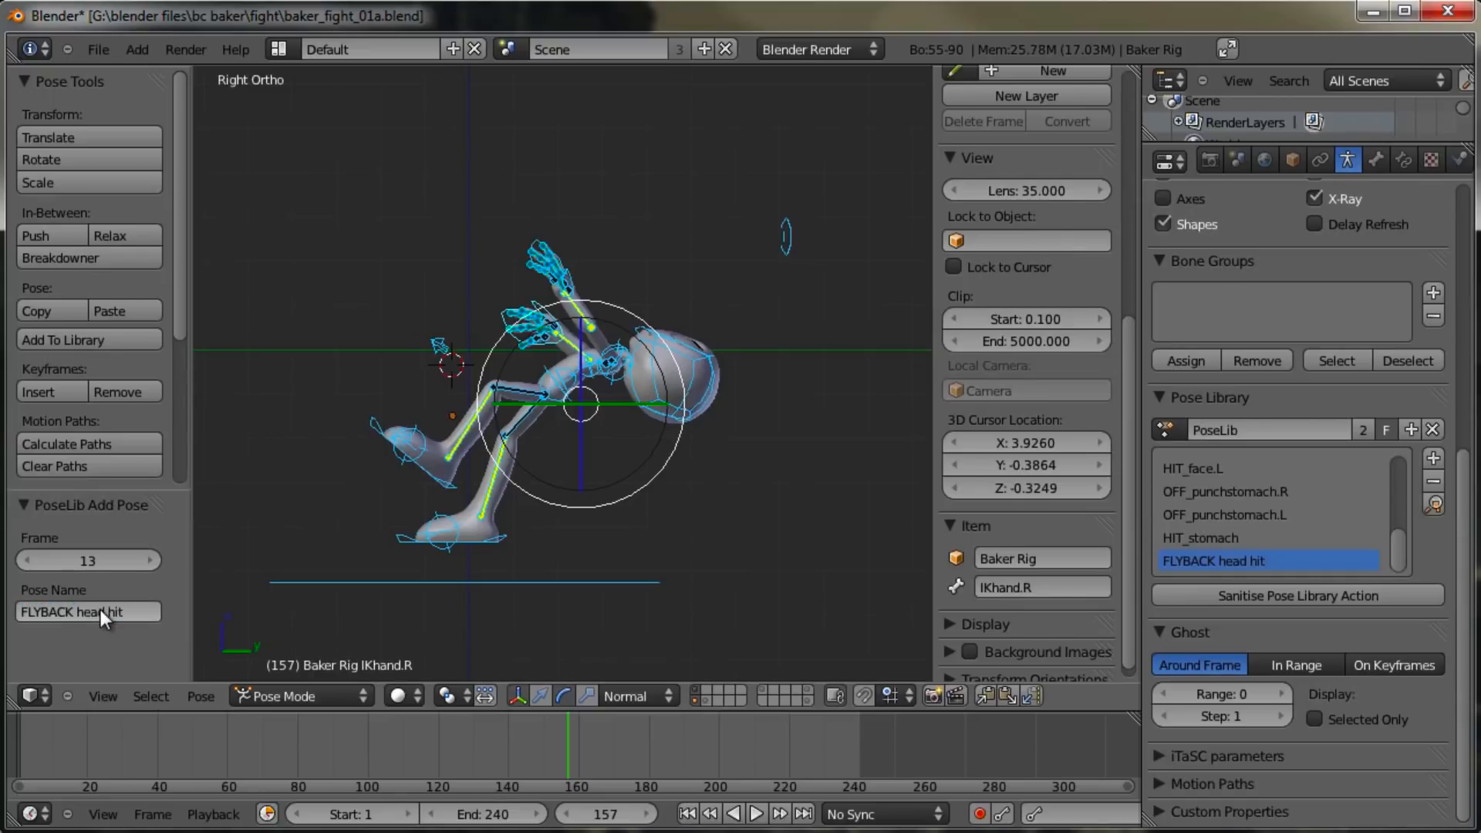
# Step: Rotate the hips control about -25.7° and the spine about -44.8° to curl the body forward
pyautogui.keyDown('shift'); pyautogui.moveTo(858, 424); pyautogui.dragTo(833, 445, button='middle'); pyautogui.keyUp('shift')
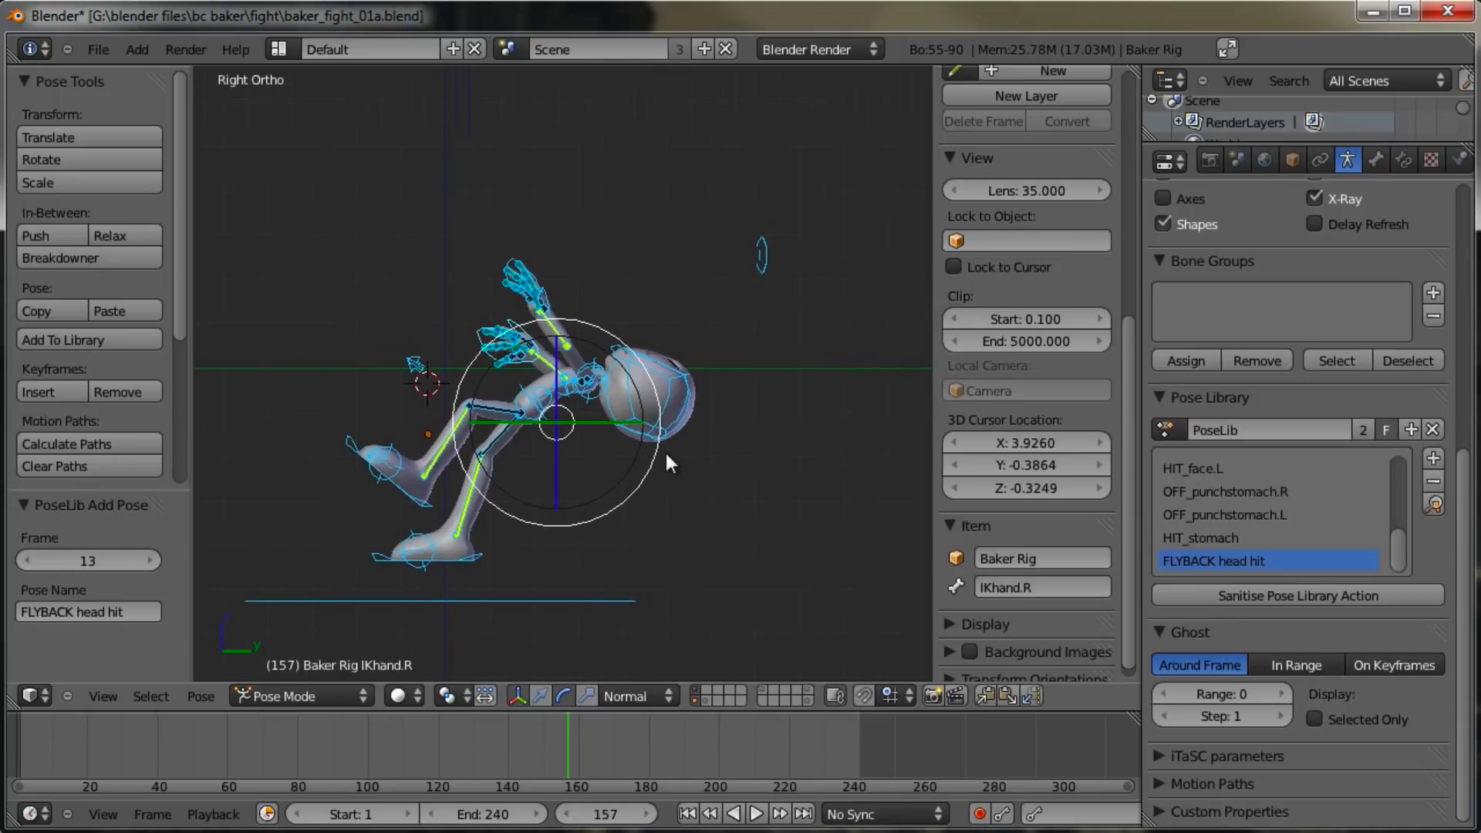
pyautogui.scroll(4, 652, 439)
pyautogui.press('a')
pyautogui.press('b')
pyautogui.moveTo(798, 248)
pyautogui.mouseDown()
pyautogui.moveTo(663, 422)
pyautogui.moveTo(771, 309)
pyautogui.mouseUp()
pyautogui.rightClick(531, 438)
pyautogui.press('r')
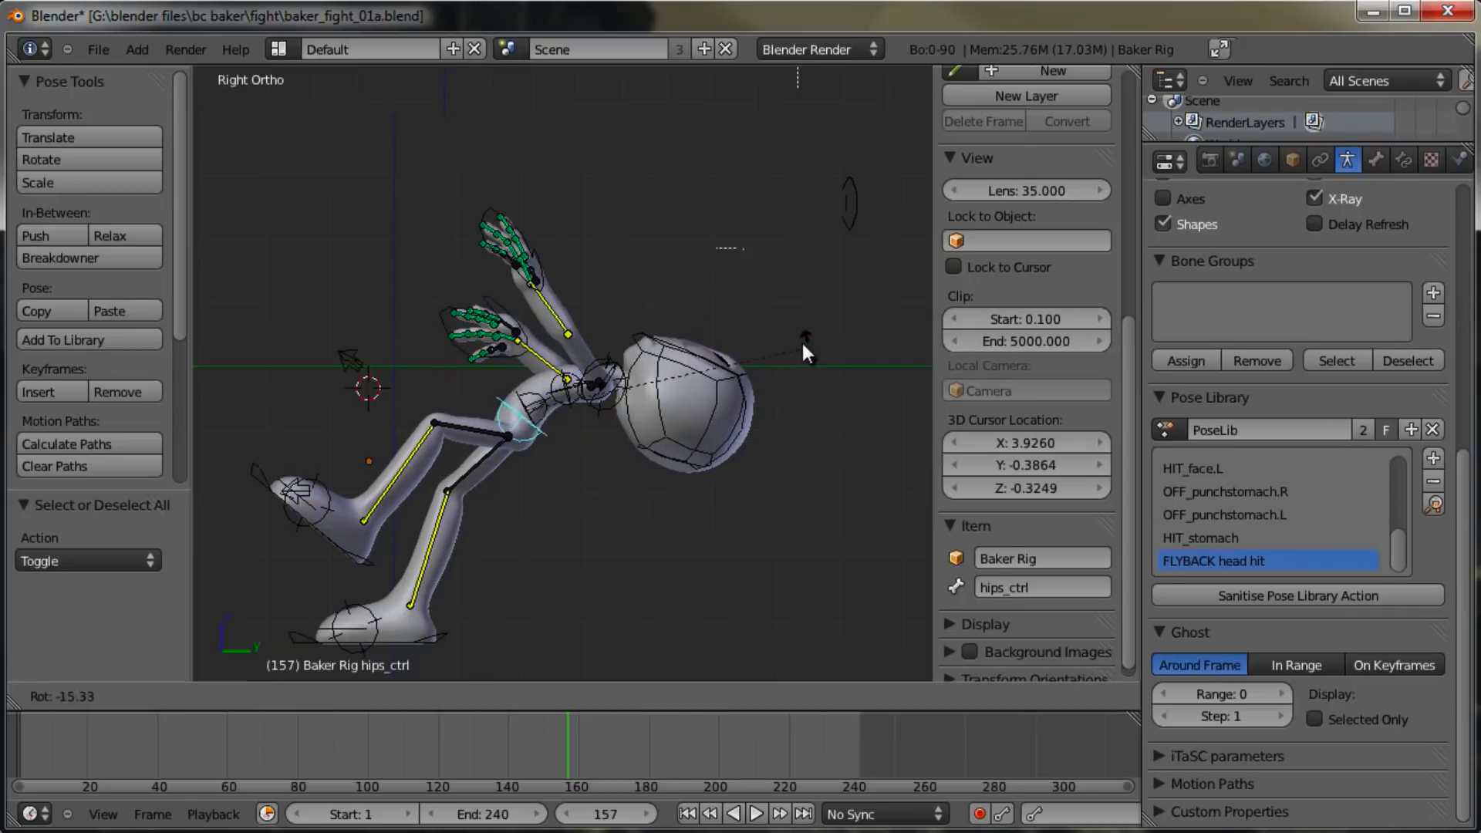
pyautogui.click(779, 302)
pyautogui.rightClick(532, 407)
pyautogui.press('r')
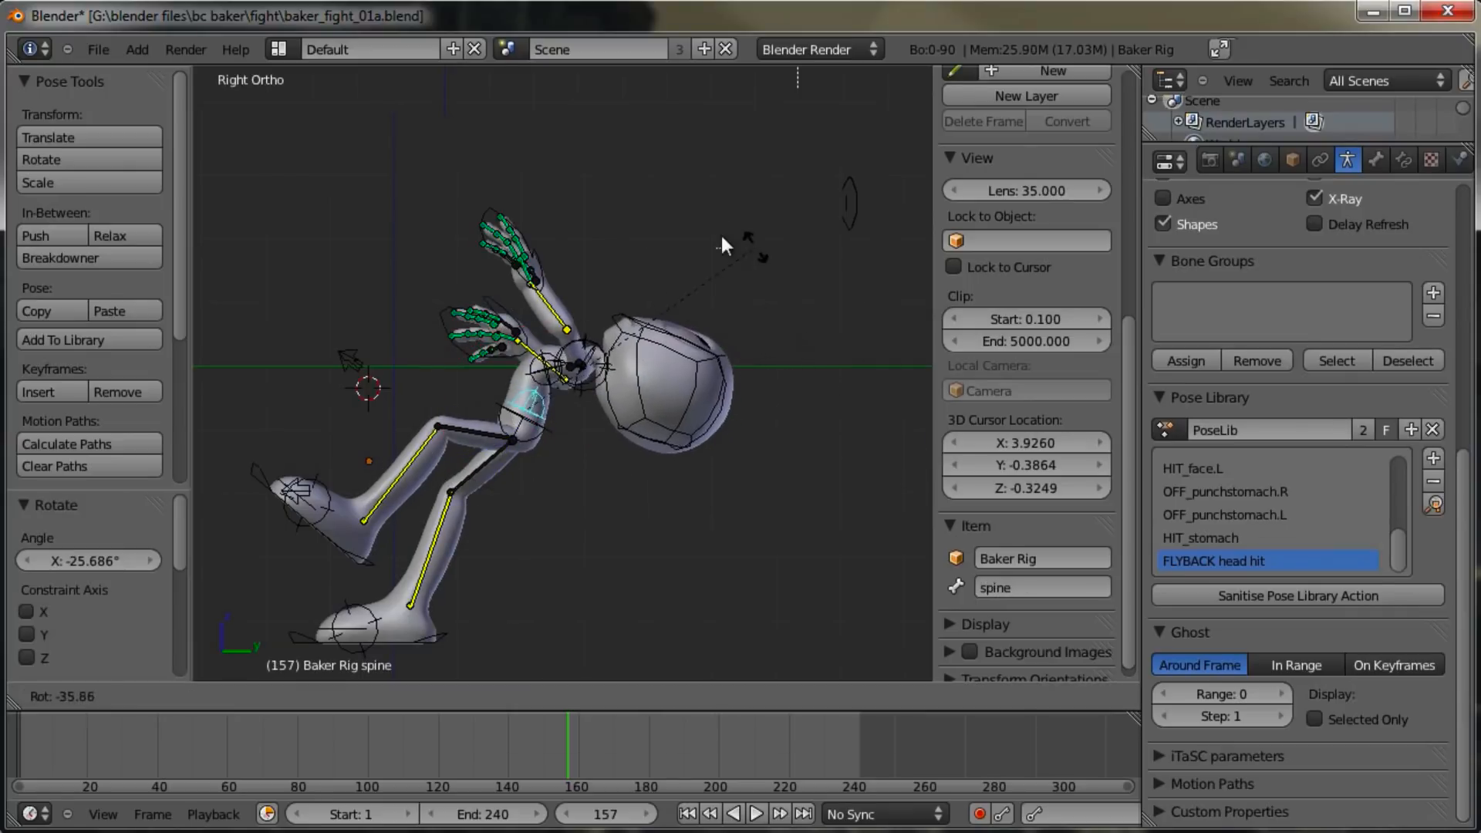
pyautogui.click(721, 235)
# Step: Rotate the chest about -86.3°, the neck about -38.9° and the head about -143.4° so the face points forward and down
pyautogui.rightClick(540, 369)
pyautogui.press('r')
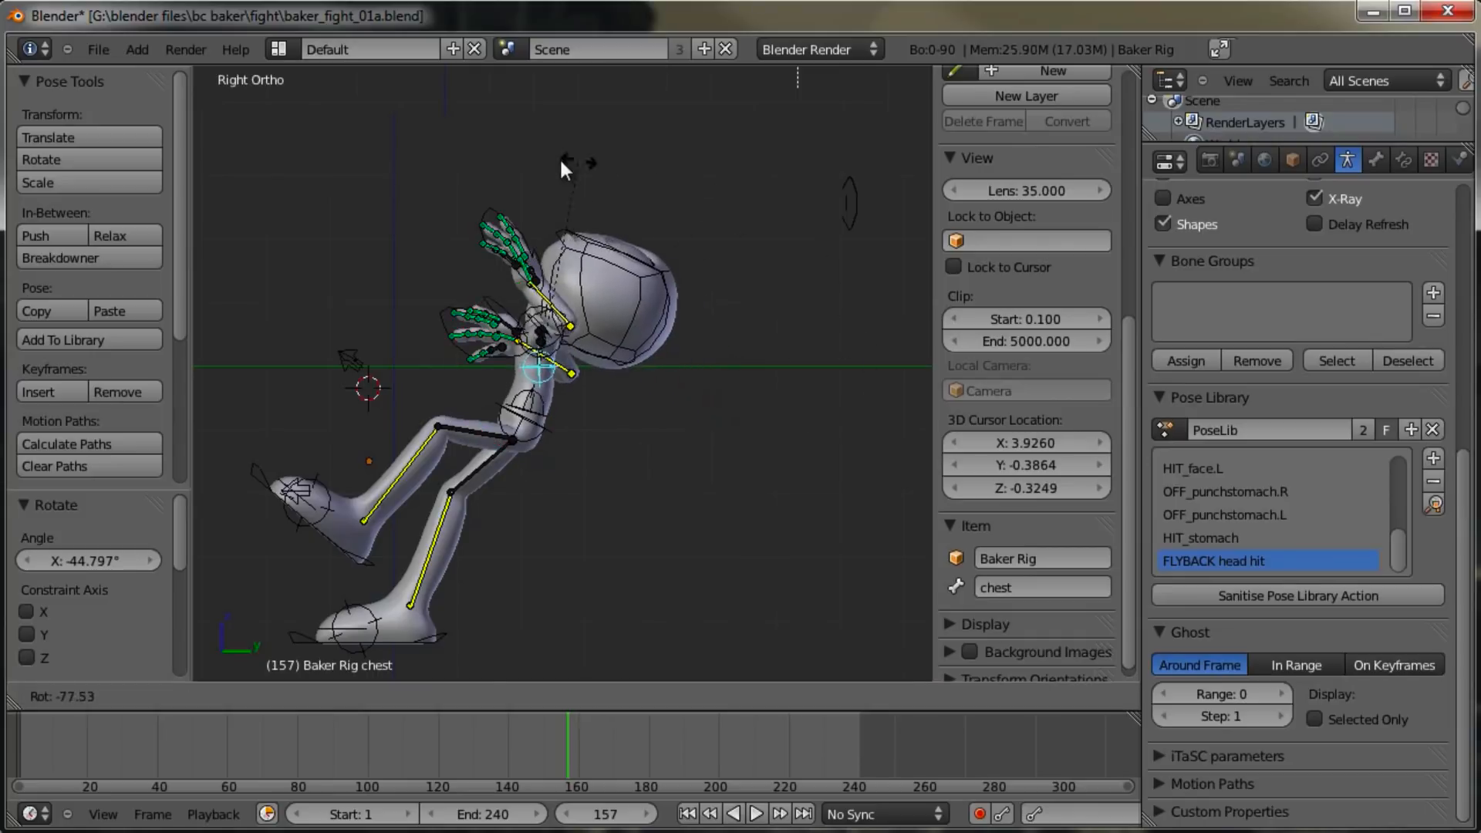
pyautogui.click(604, 249)
pyautogui.rightClick(552, 330)
pyautogui.press('r')
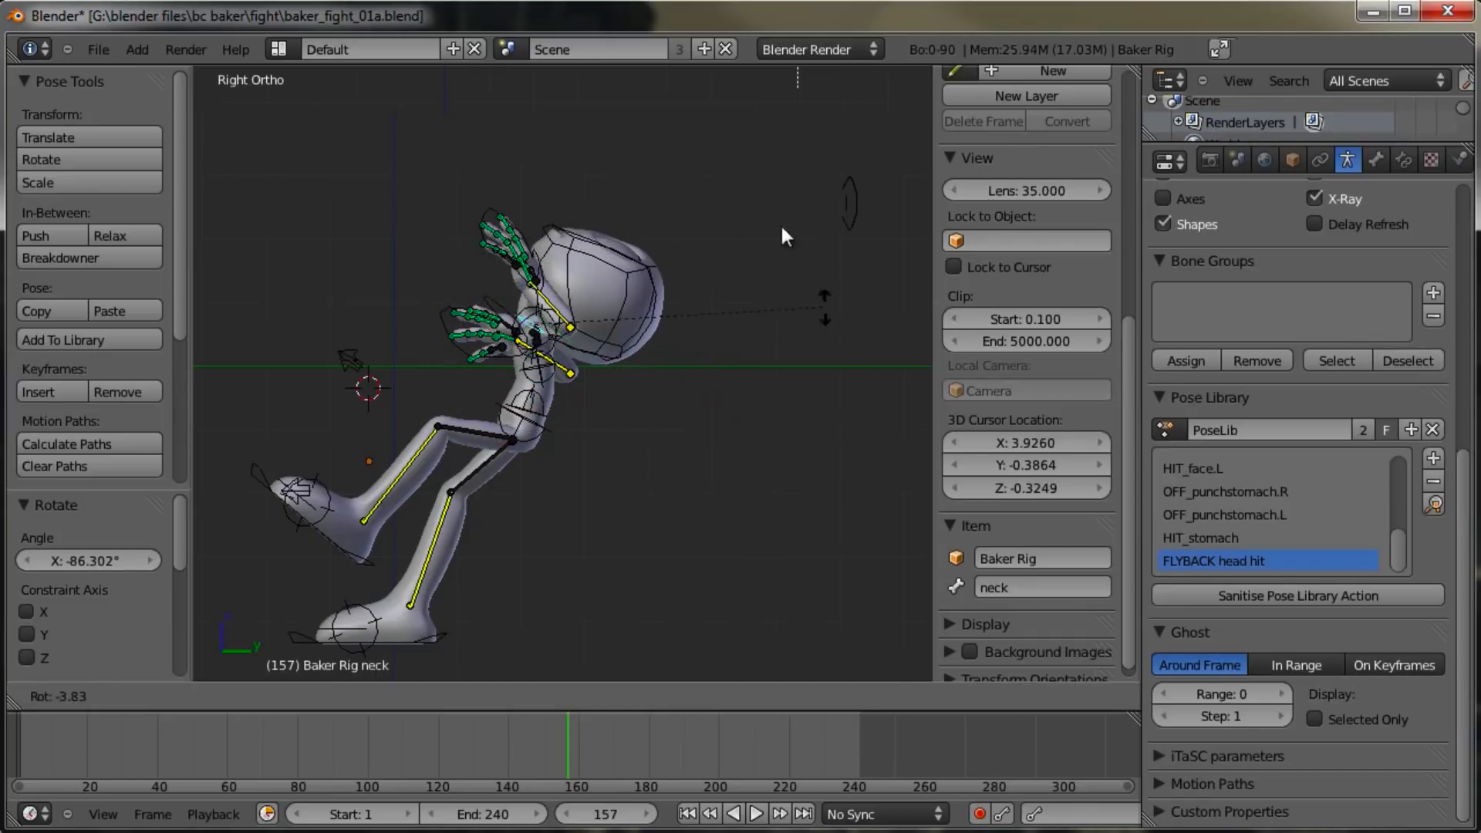
pyautogui.click(720, 168)
pyautogui.press('r')
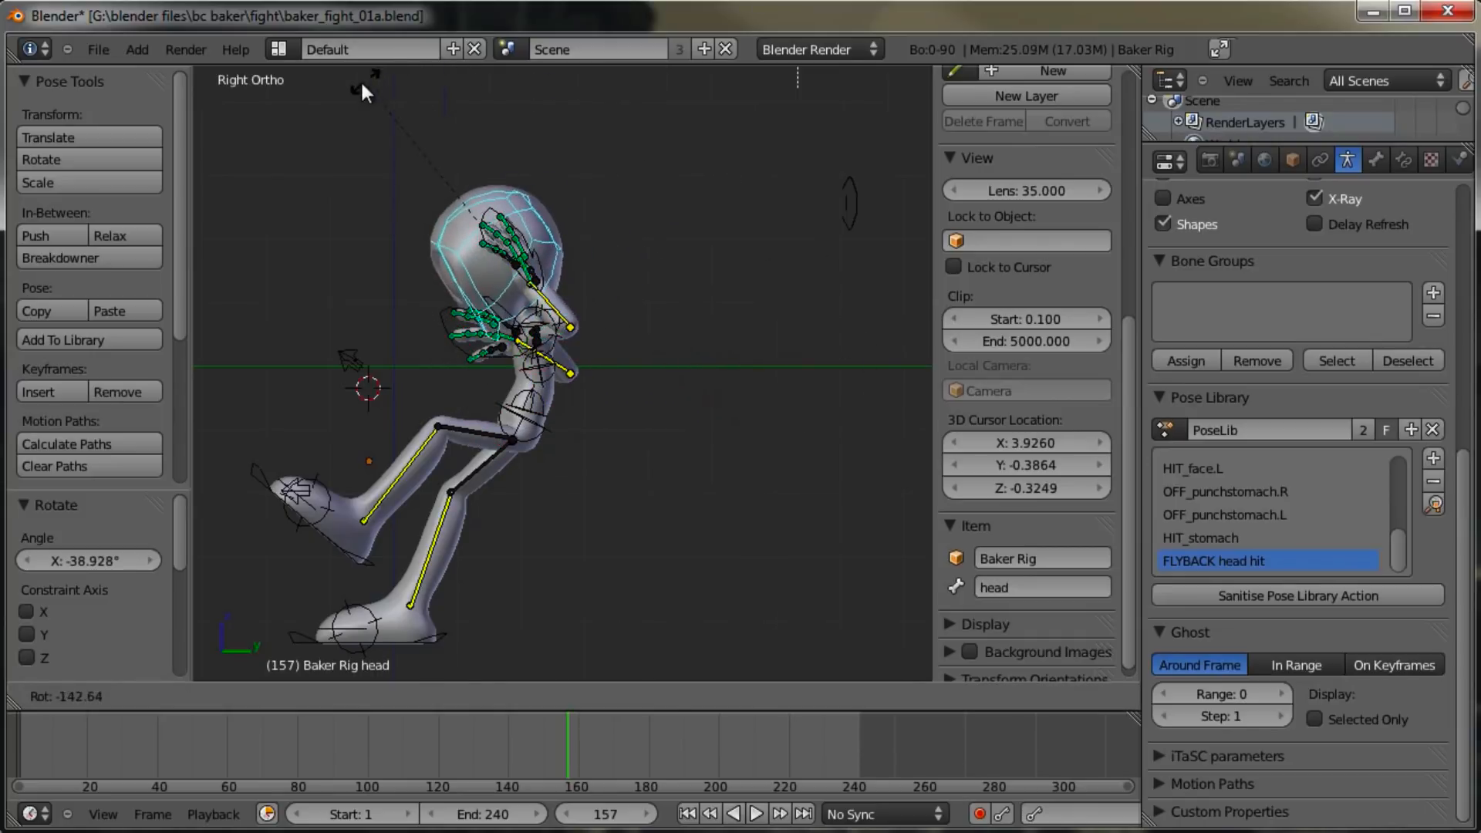
pyautogui.click(360, 80)
# Step: Move the eyeLOOK control about -9.07 on Y and -3.21 on Z to place it in front of the face
pyautogui.rightClick(844, 213)
pyautogui.press('g')
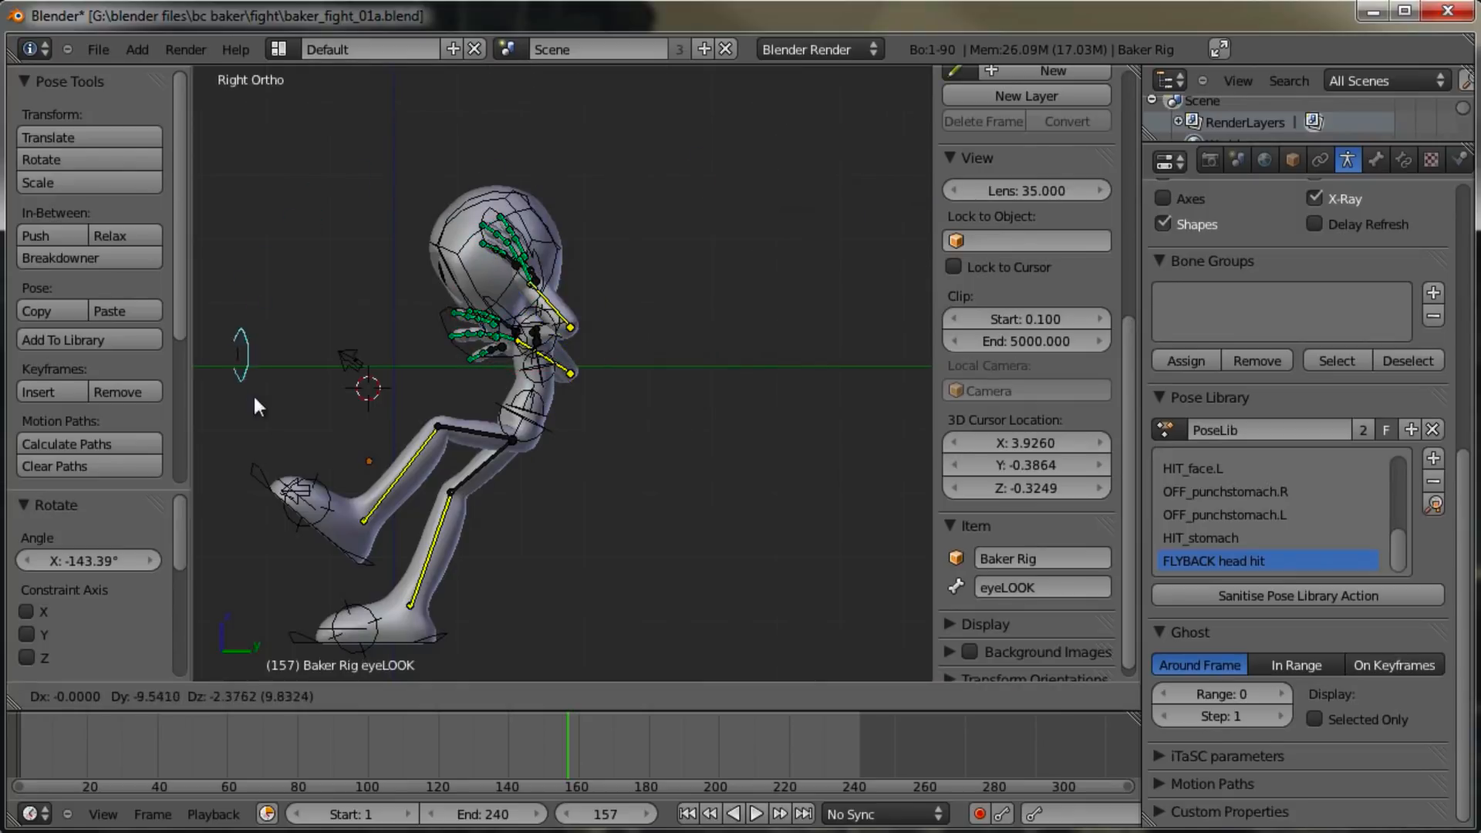
pyautogui.click(311, 326)
pyautogui.moveTo(311, 326); pyautogui.dragTo(465, 368, button='middle')
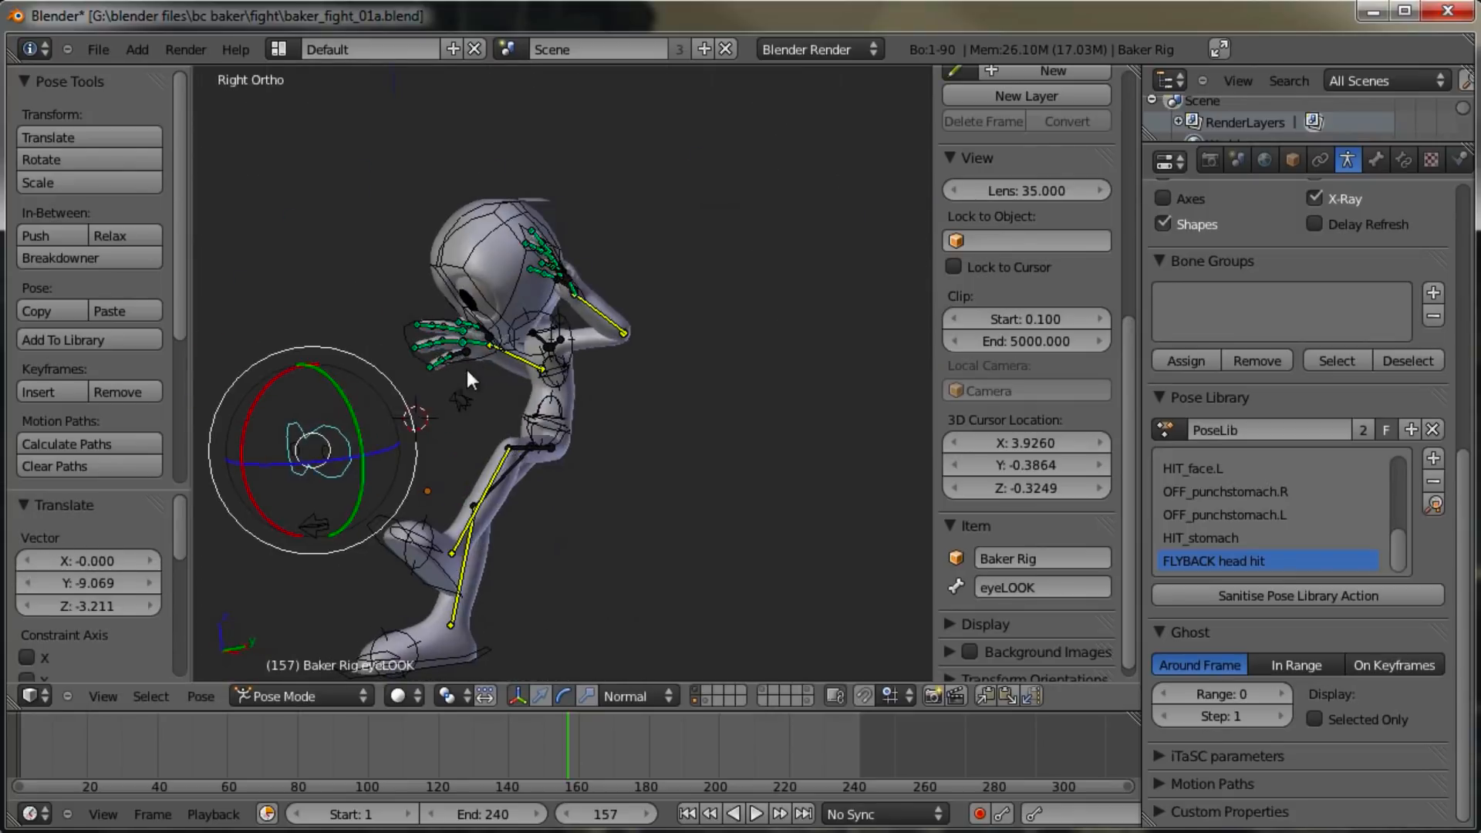
# Step: Rotate the hips control about 16.5°, then turn the torso about -18.7° and the neck about -16.4°
pyautogui.rightClick(553, 422)
pyautogui.press('r')
pyautogui.click(594, 386)
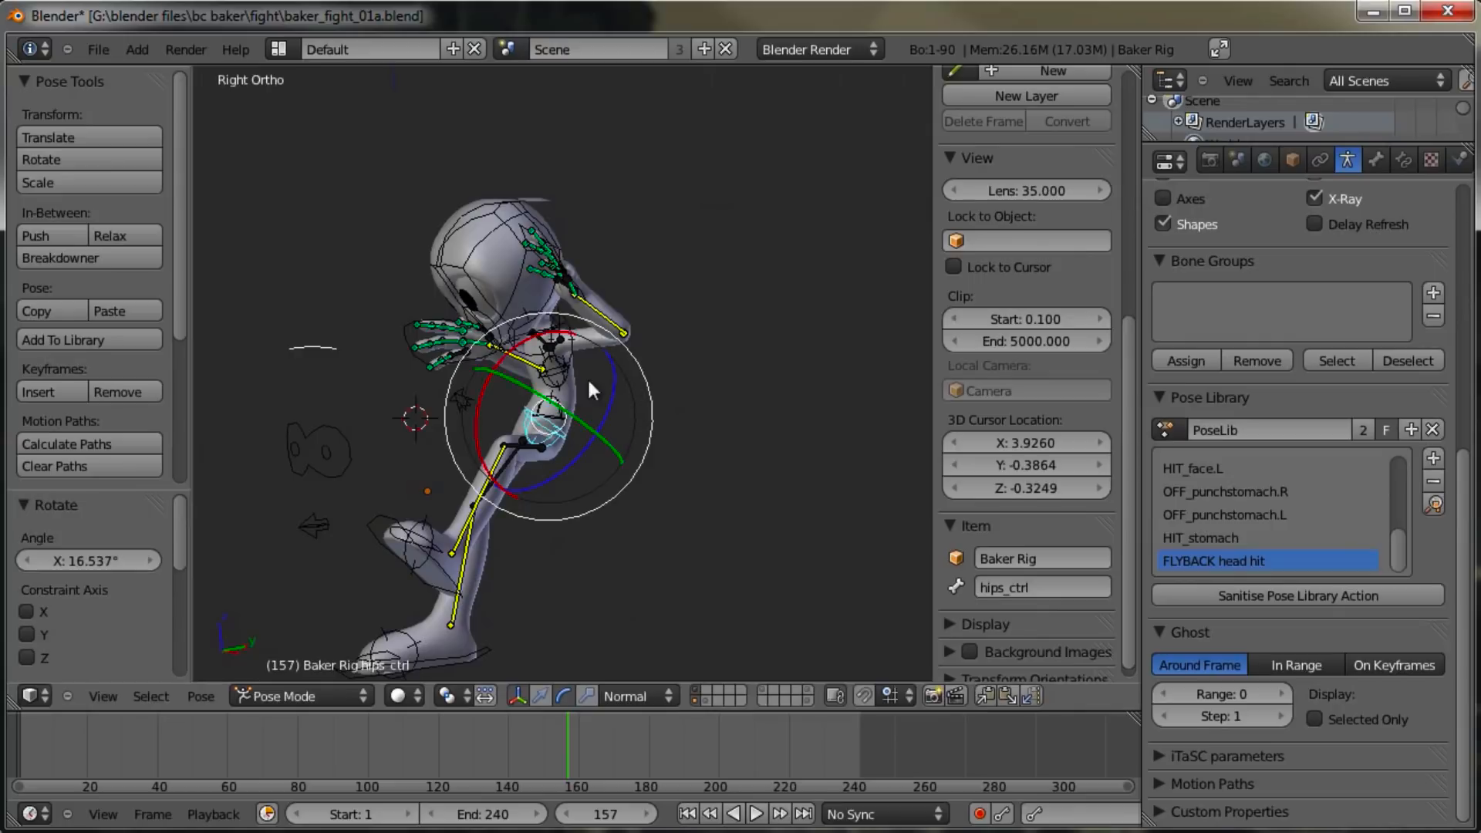
pyautogui.press('r')
pyautogui.click(562, 359)
pyautogui.rightClick(561, 324)
pyautogui.press('KP_3')
pyautogui.press('r')
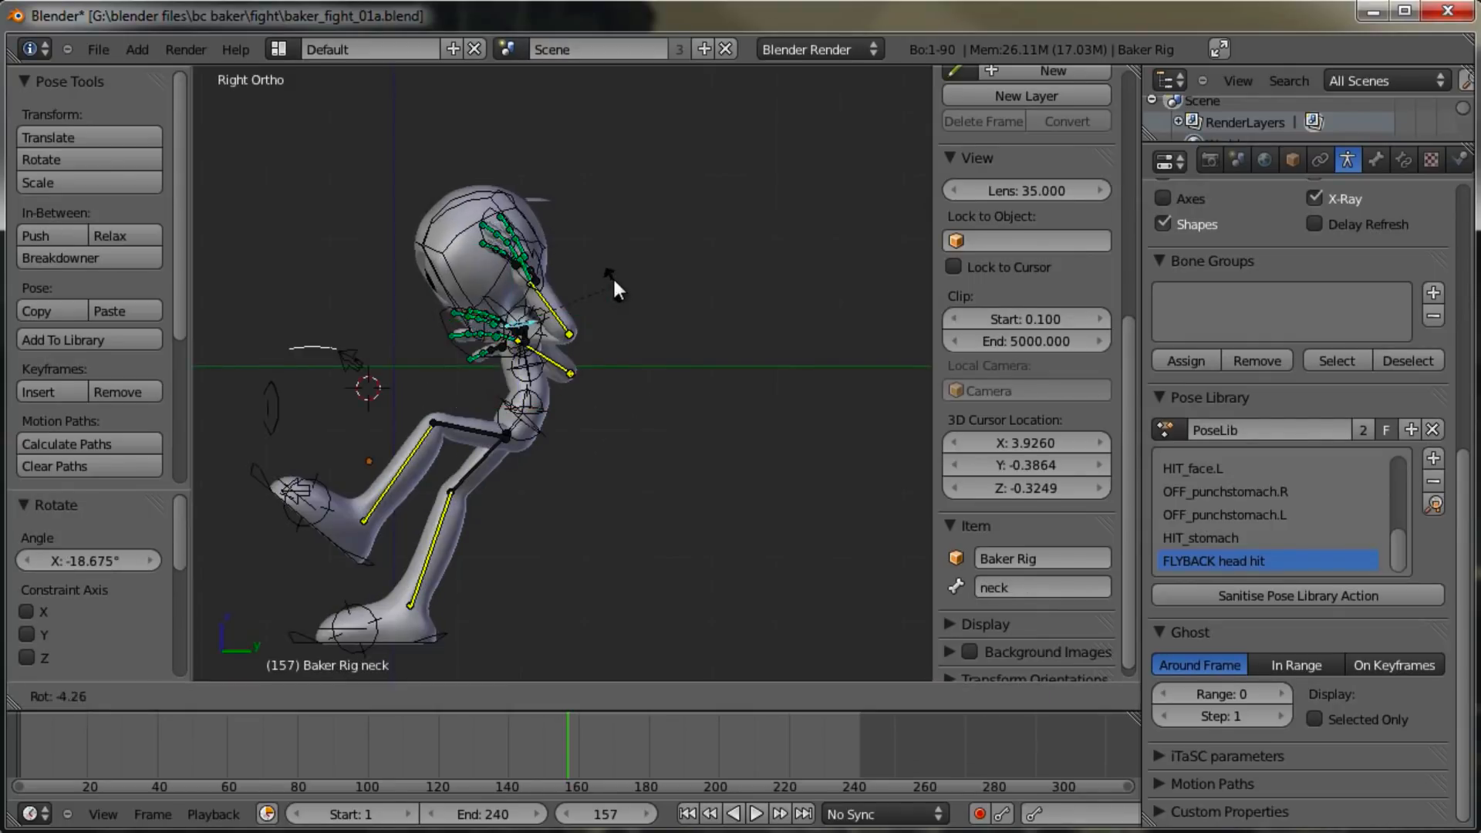
pyautogui.click(600, 274)
# Step: Move the left hand control about -1.87 on Y and -1.25 on Z, then rotate it freely
pyautogui.rightClick(540, 270)
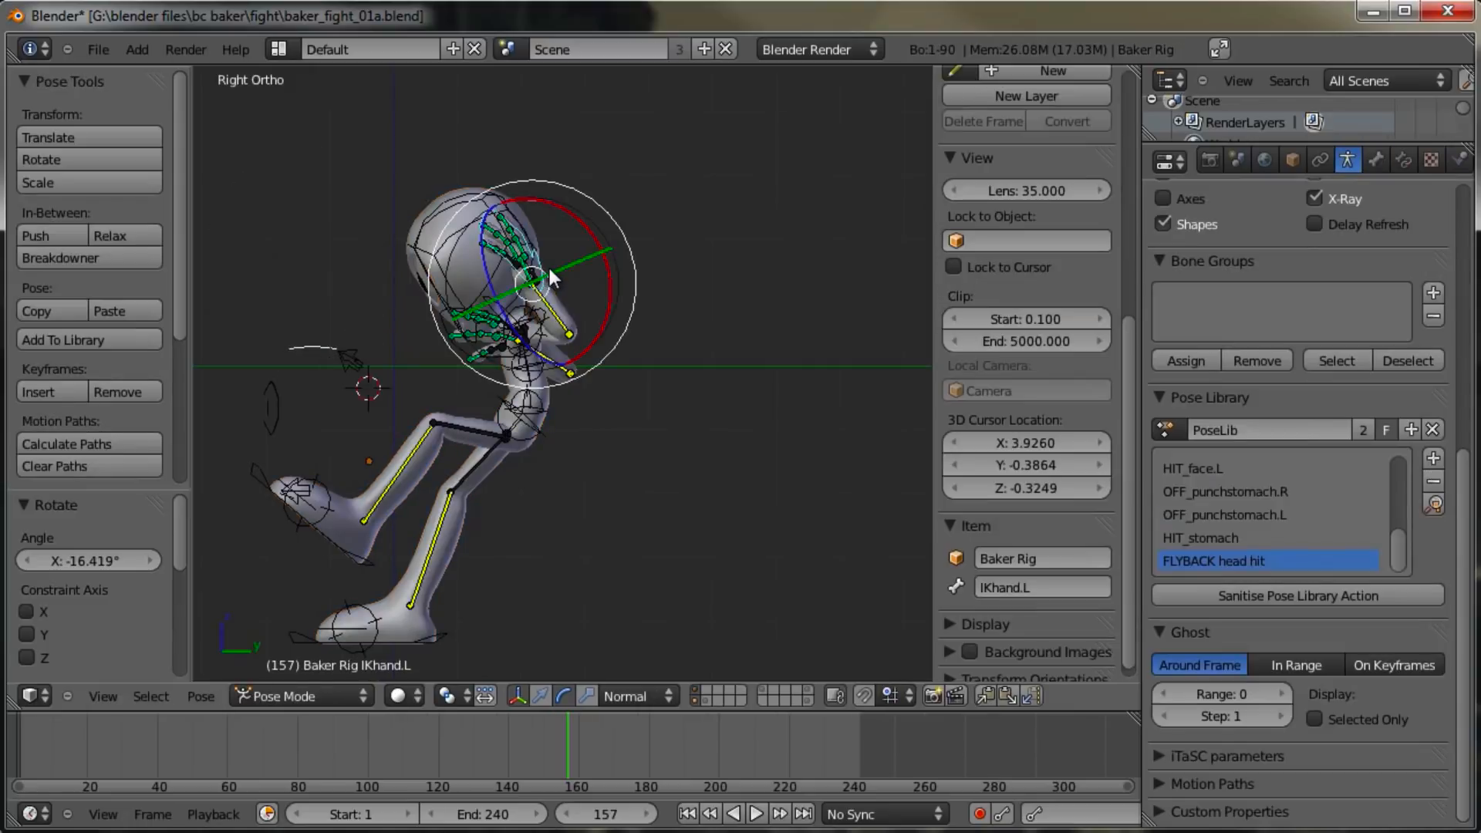
pyautogui.press('g')
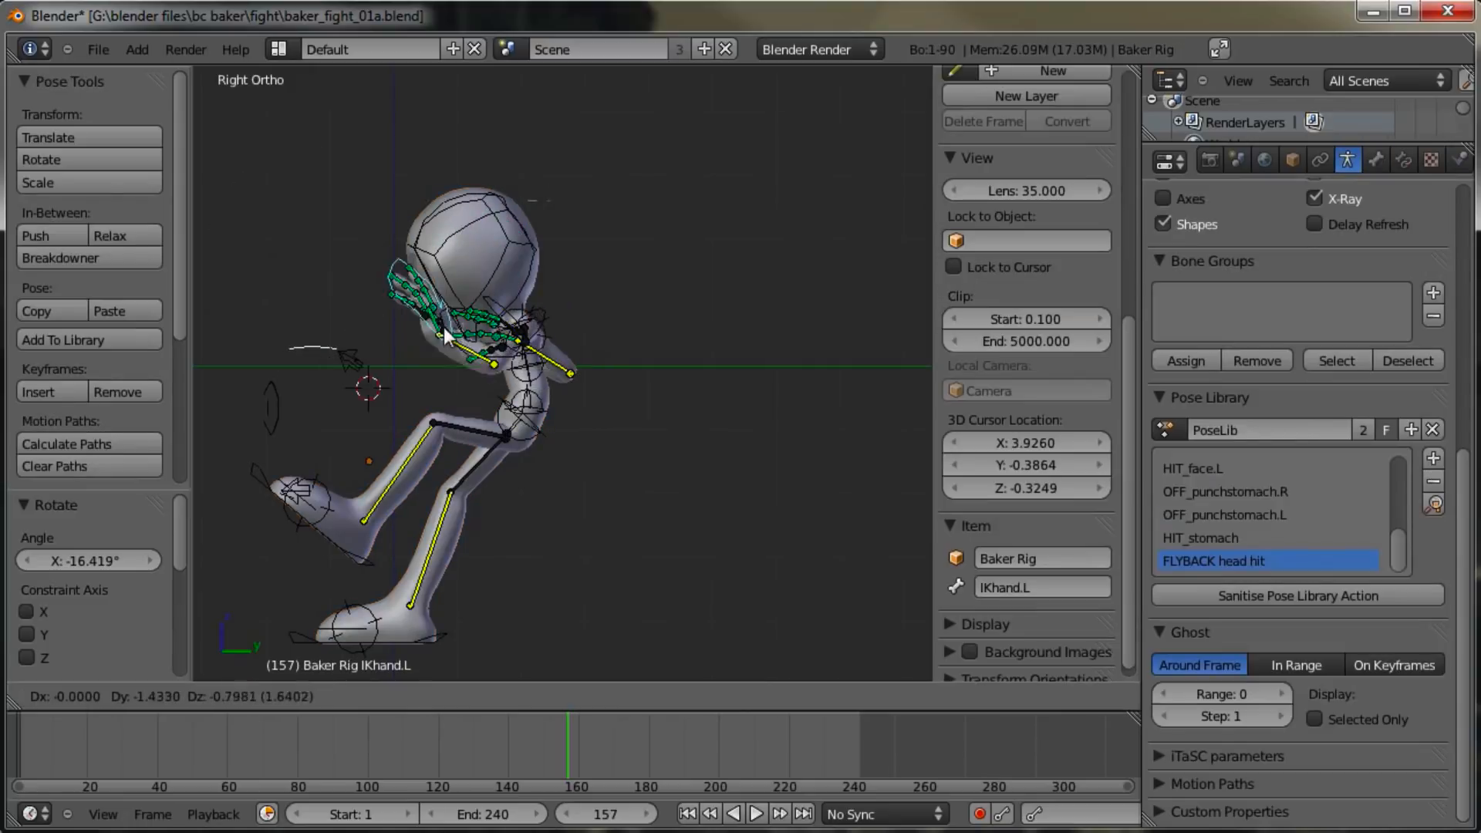
pyautogui.click(430, 350)
pyautogui.press('r')
pyautogui.press('r')
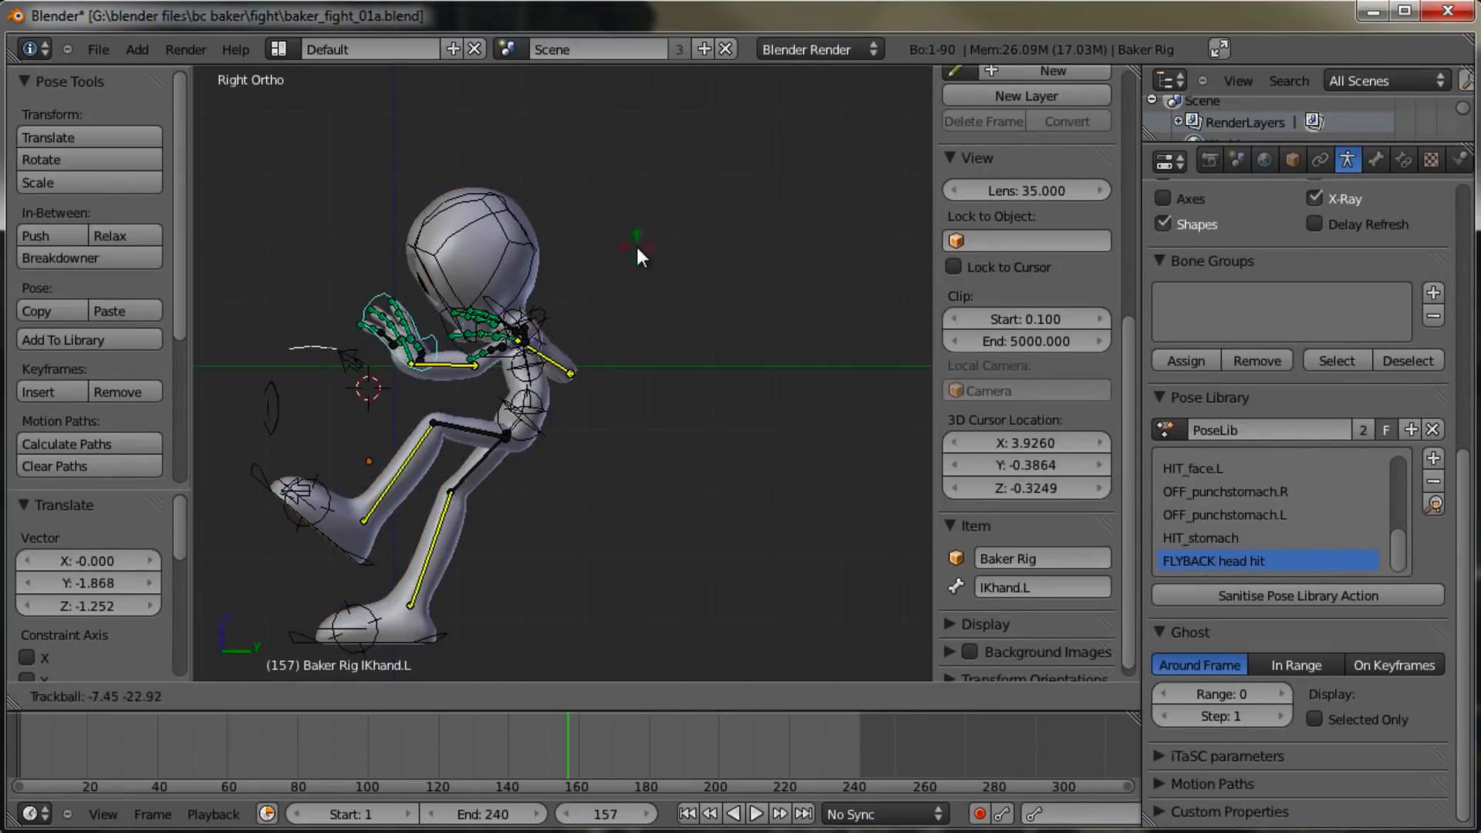
pyautogui.click(673, 249)
# Step: Rotate the left hand control further and shift it about -0.07 on Y and -0.09 on Z
pyautogui.press('r')
pyautogui.click(425, 174)
pyautogui.press('r')
pyautogui.click(406, 289)
pyautogui.press('g')
pyautogui.click(383, 273)
# Step: Move the right hand control forward, away from the torso
pyautogui.moveTo(385, 277); pyautogui.dragTo(691, 441, button='middle')
pyautogui.rightClick(519, 382)
pyautogui.press('g')
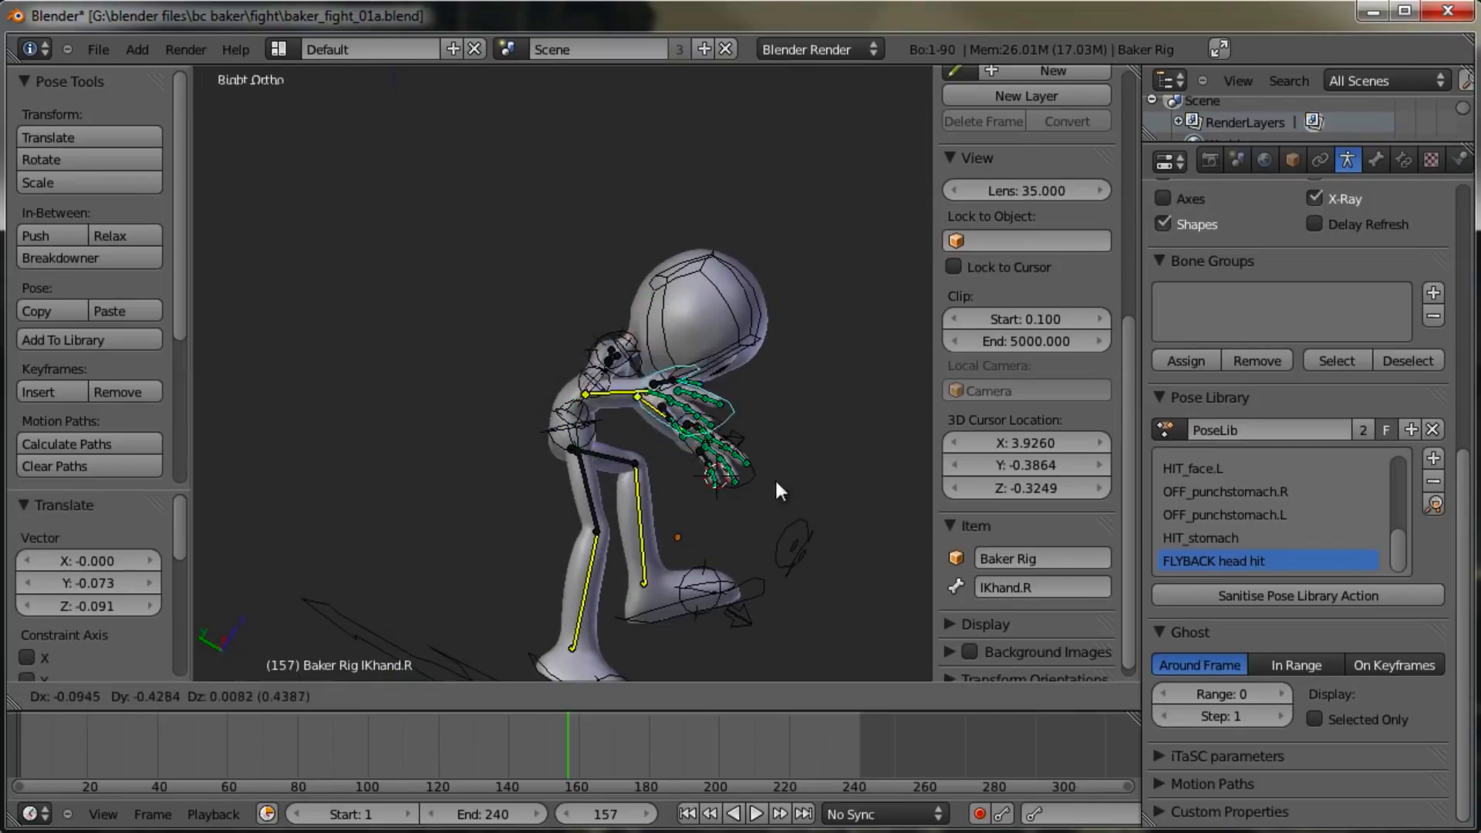
pyautogui.click(796, 491)
# Step: Rotate the upper torso bone about 19.8°, then clear the right shoulder bone's rotation and rotate it anew
pyautogui.moveTo(788, 466); pyautogui.dragTo(765, 273, button='middle')
pyautogui.scroll(4, 740, 290)
pyautogui.rightClick(657, 355)
pyautogui.press('r')
pyautogui.click(759, 255)
pyautogui.rightClick(679, 307)
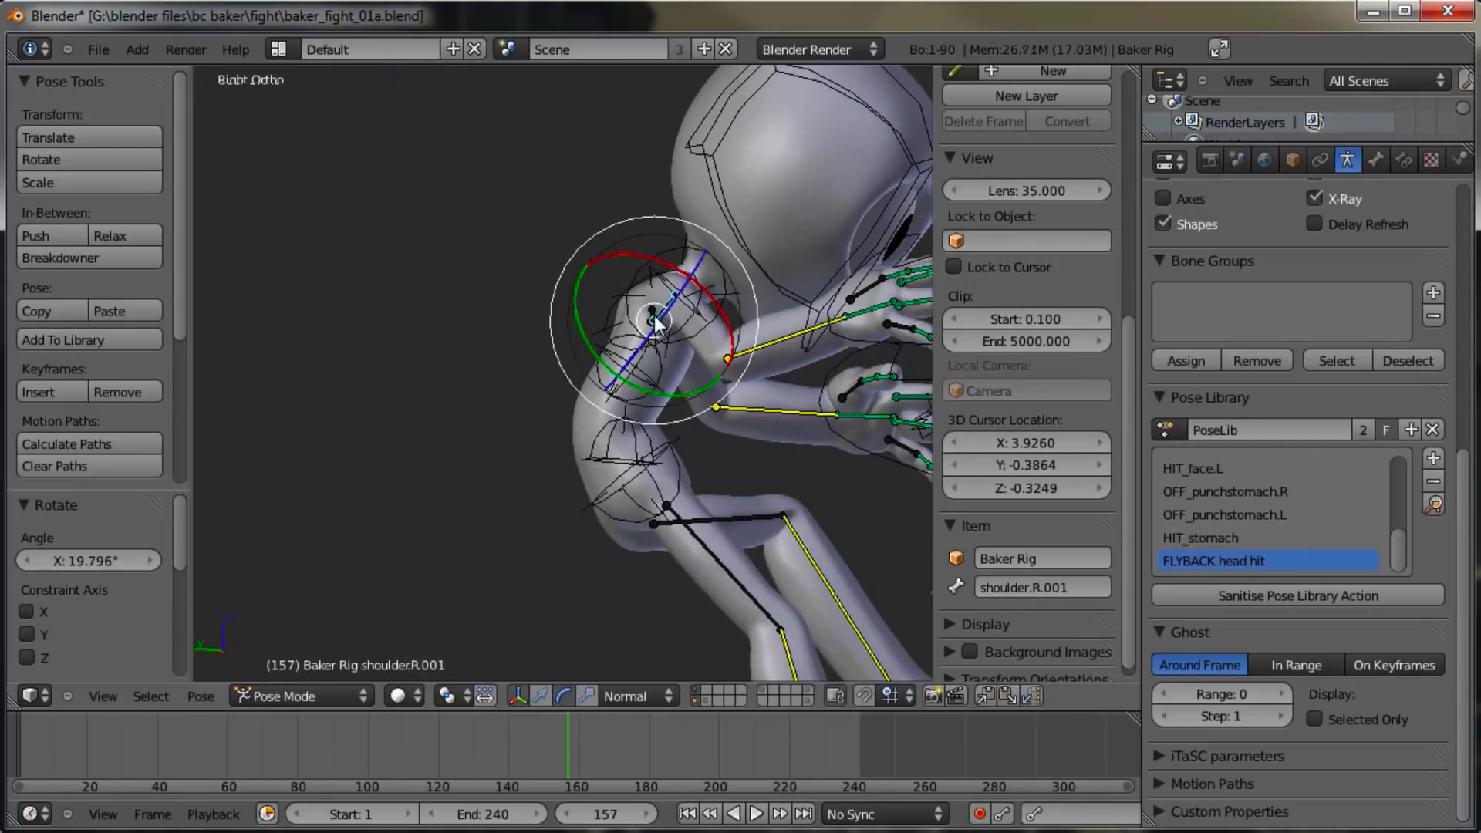
pyautogui.hotkey('alt', 'r')
pyautogui.moveTo(668, 336); pyautogui.dragTo(644, 394, button='middle')
pyautogui.press('r')
pyautogui.click(678, 336)
# Step: Rotate the right shoulder bone shoulder.R.001 freely by about 11.5°
pyautogui.rightClick(660, 375)
pyautogui.rightClick(665, 375)
pyautogui.rightClick(666, 375)
pyautogui.rightClick(637, 410)
pyautogui.press('r')
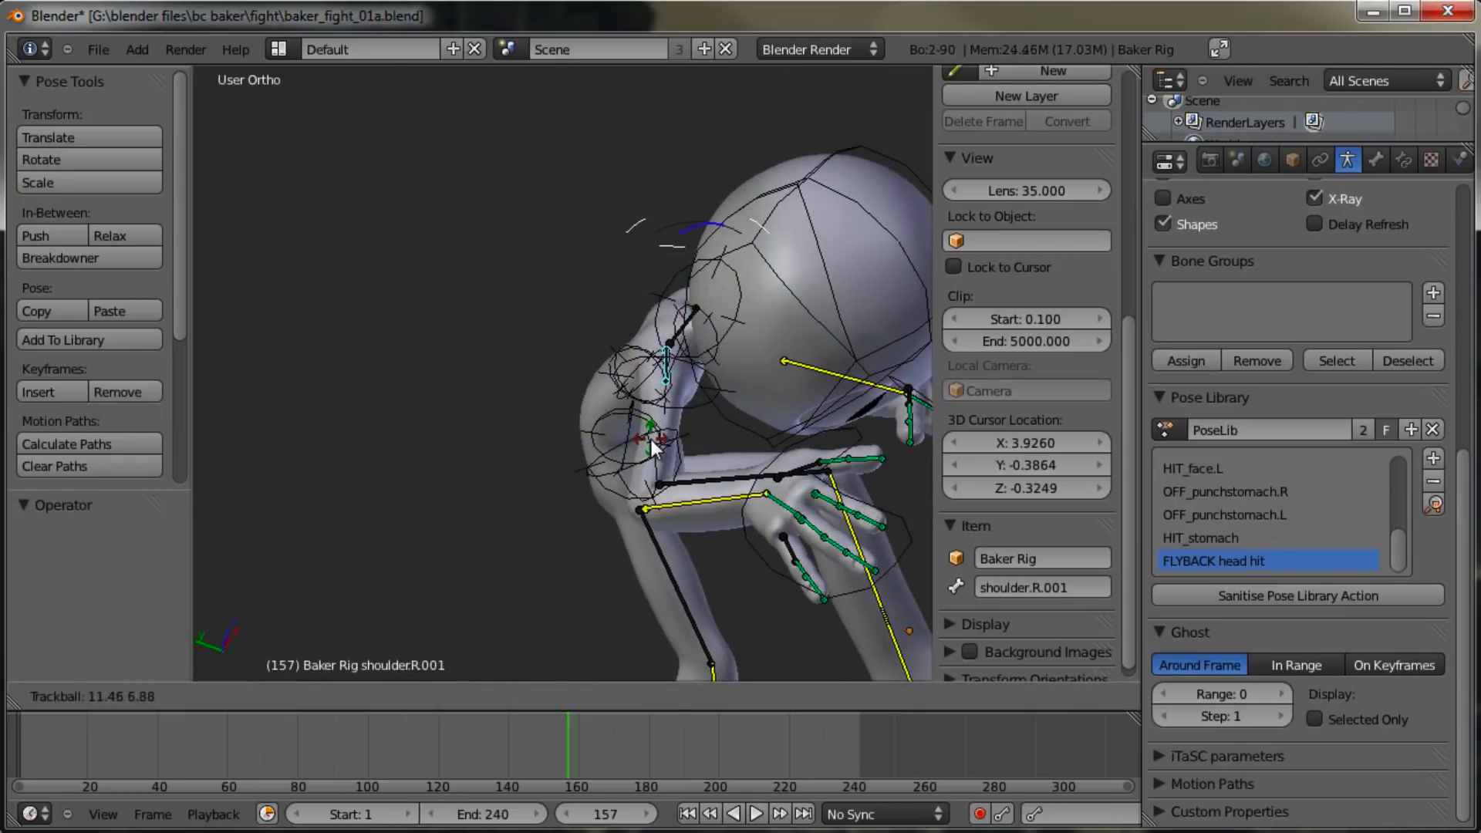
pyautogui.click(650, 440)
# Step: Rotate the left shoulder bone shoulder.L.001 about 20°
pyautogui.rightClick(688, 317)
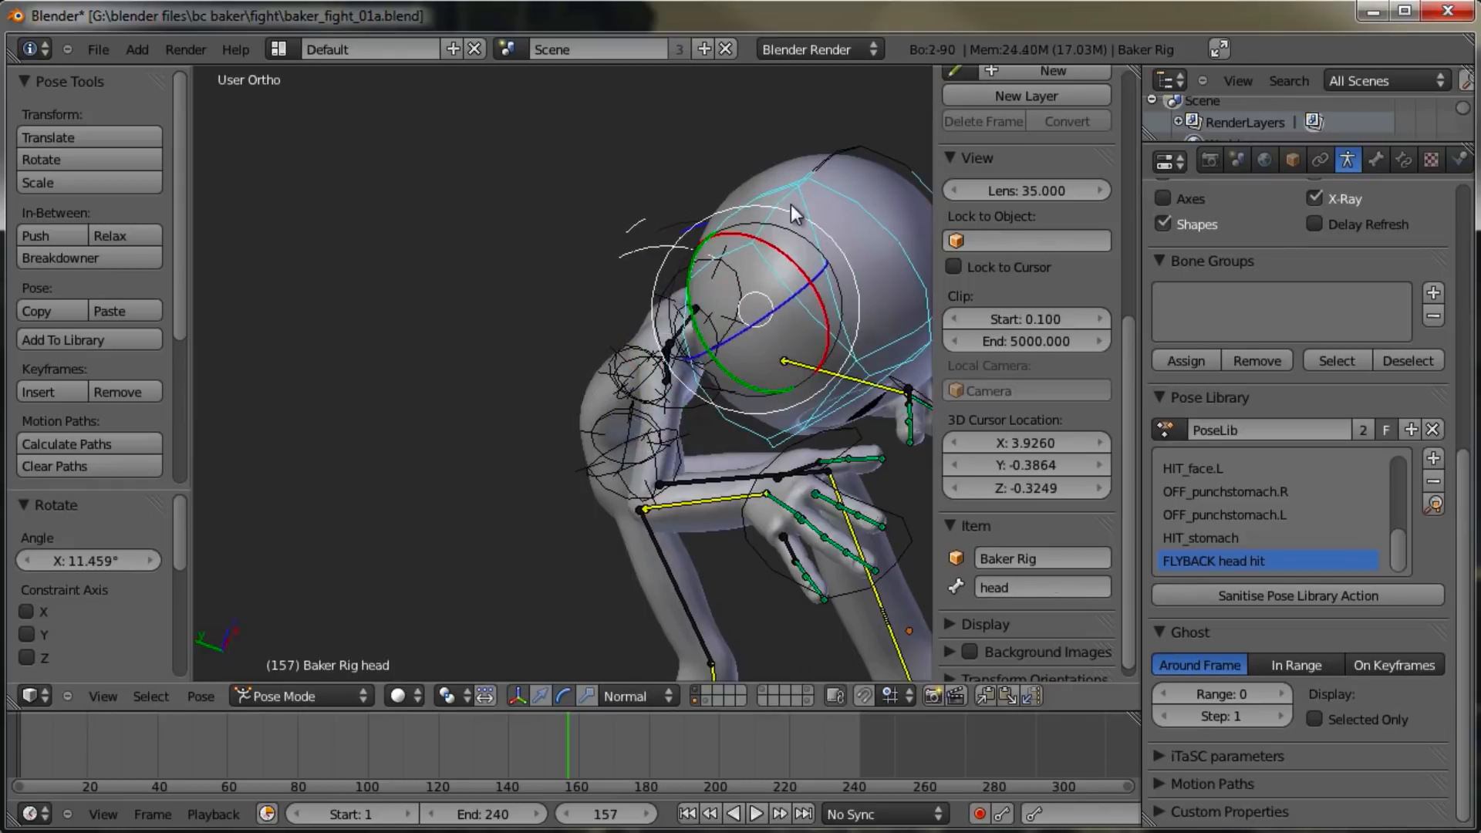
pyautogui.rightClick(683, 318)
pyautogui.rightClick(693, 318)
pyautogui.press('r')
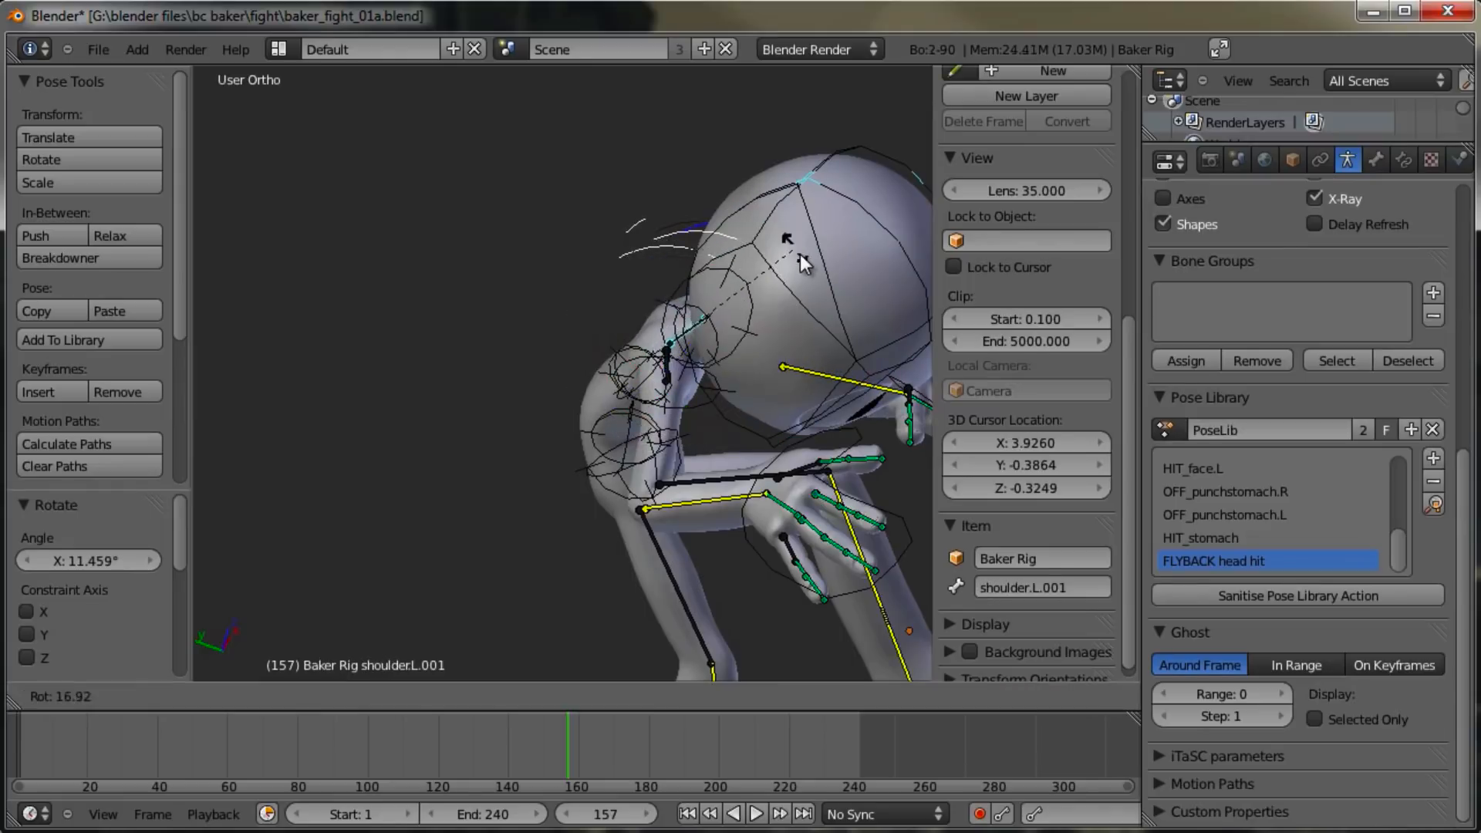
pyautogui.click(798, 256)
pyautogui.scroll(-3, 799, 256)
pyautogui.moveTo(744, 363); pyautogui.dragTo(515, 434, button='middle')
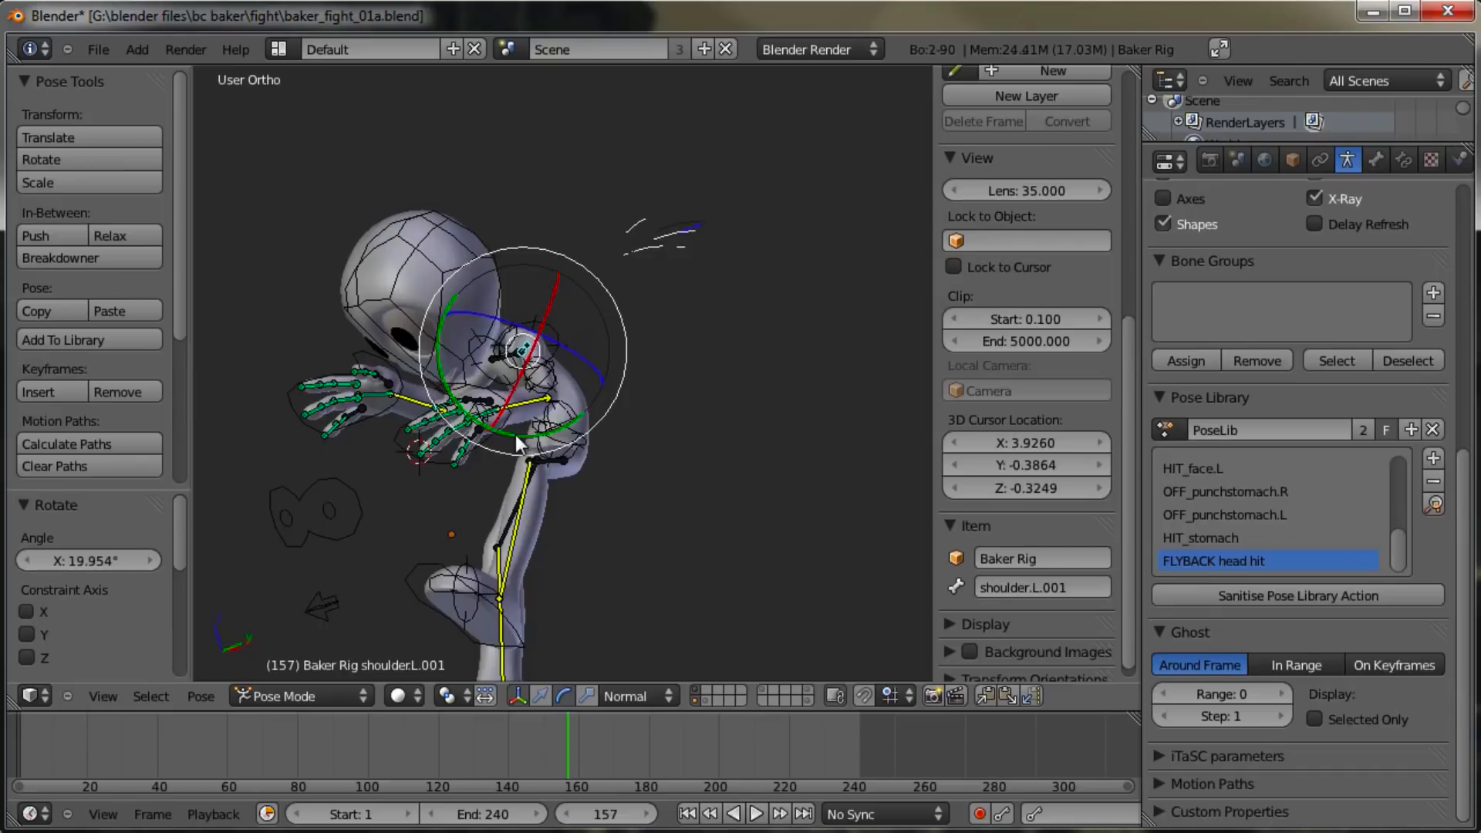
# Step: Move the left hand control IKhand.L slightly down and forward, away from the torso
pyautogui.rightClick(361, 395)
pyautogui.press('g')
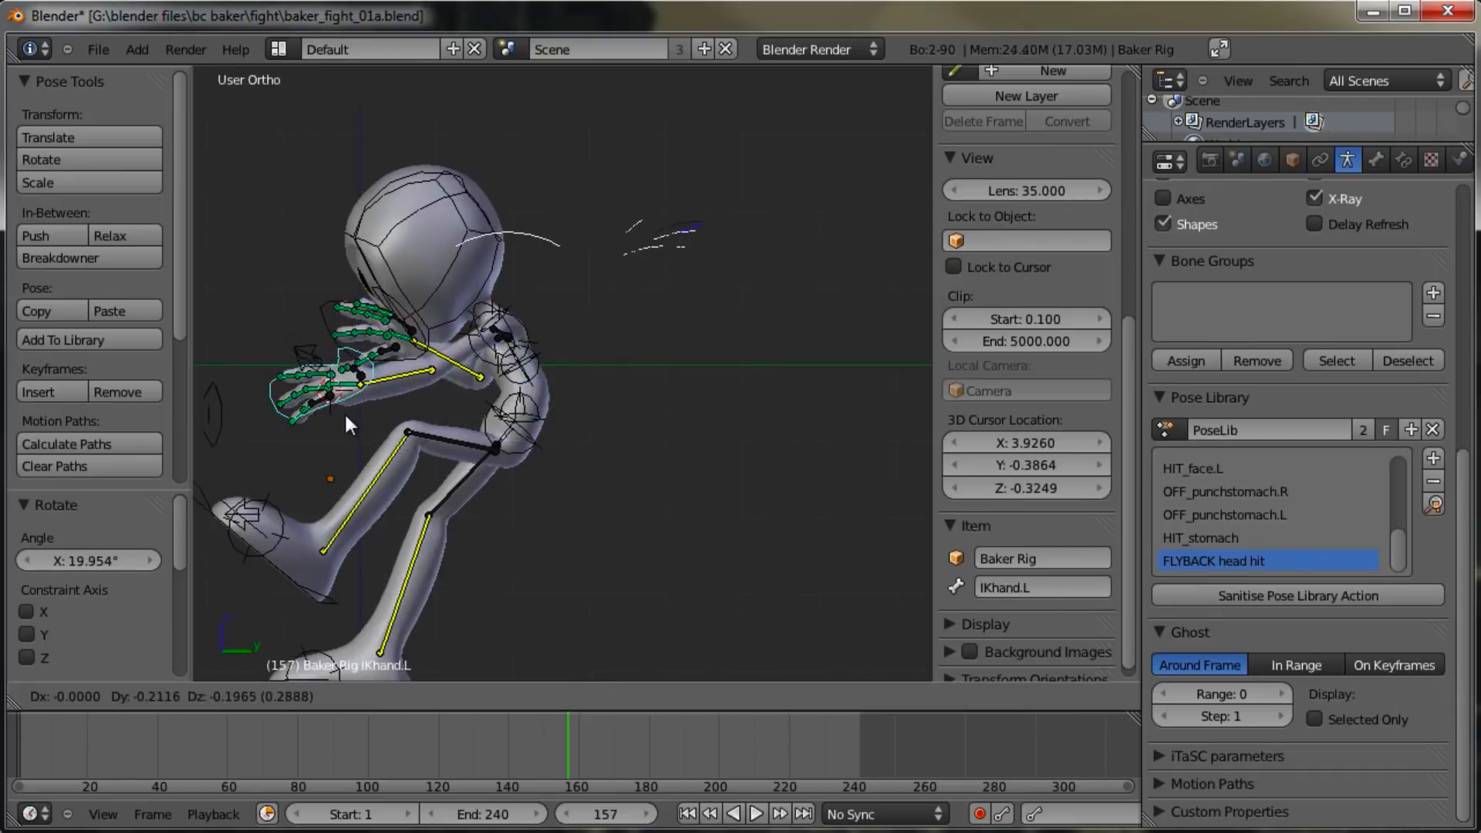
pyautogui.click(352, 415)
pyautogui.moveTo(357, 407); pyautogui.dragTo(393, 379, button='middle')
# Step: Move the right hand control IKhand.R and turn it freely so the hand sits in front of the stomach
pyautogui.rightClick(287, 330)
pyautogui.moveTo(284, 329); pyautogui.dragTo(572, 565, button='middle')
pyautogui.press('g')
pyautogui.click(459, 507)
pyautogui.press('r')
pyautogui.press('r')
pyautogui.click(601, 594)
pyautogui.press('r')
pyautogui.click(835, 360)
# Step: Move IKhand.R about -0.106, -0.275, -0.369 and rotate it about 18.6°
pyautogui.moveTo(651, 455); pyautogui.dragTo(744, 355, button='middle')
pyautogui.press('g')
pyautogui.click(885, 282)
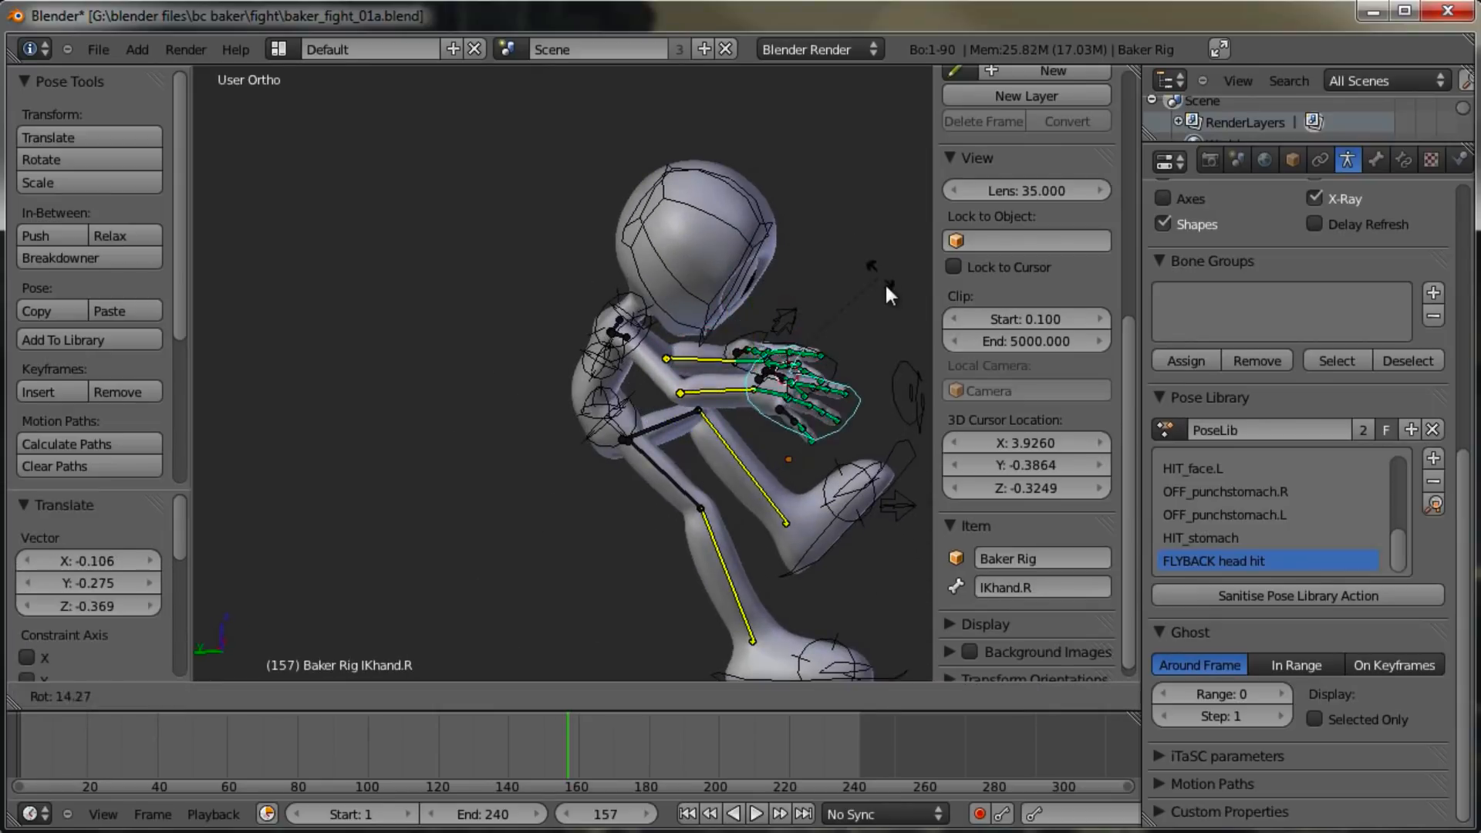
pyautogui.press('r')
pyautogui.press('r')
pyautogui.click(644, 363)
# Step: Rotate the chest bone slightly, and rotate the hips control hips_ctrl about 11.3°
pyautogui.rightClick(601, 359)
pyautogui.press('r')
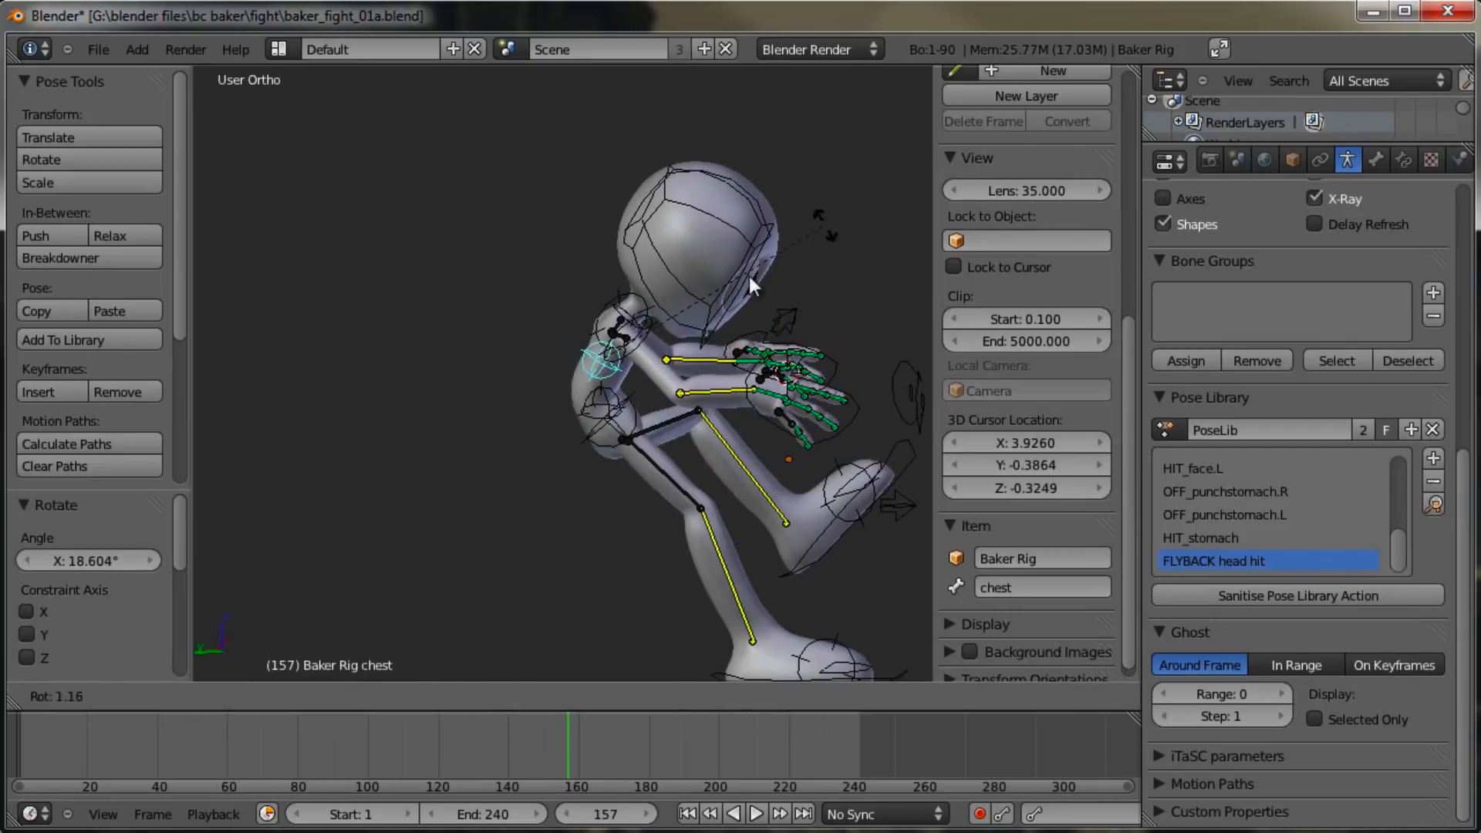
pyautogui.click(747, 276)
pyautogui.rightClick(605, 423)
pyautogui.press('r')
pyautogui.click(713, 385)
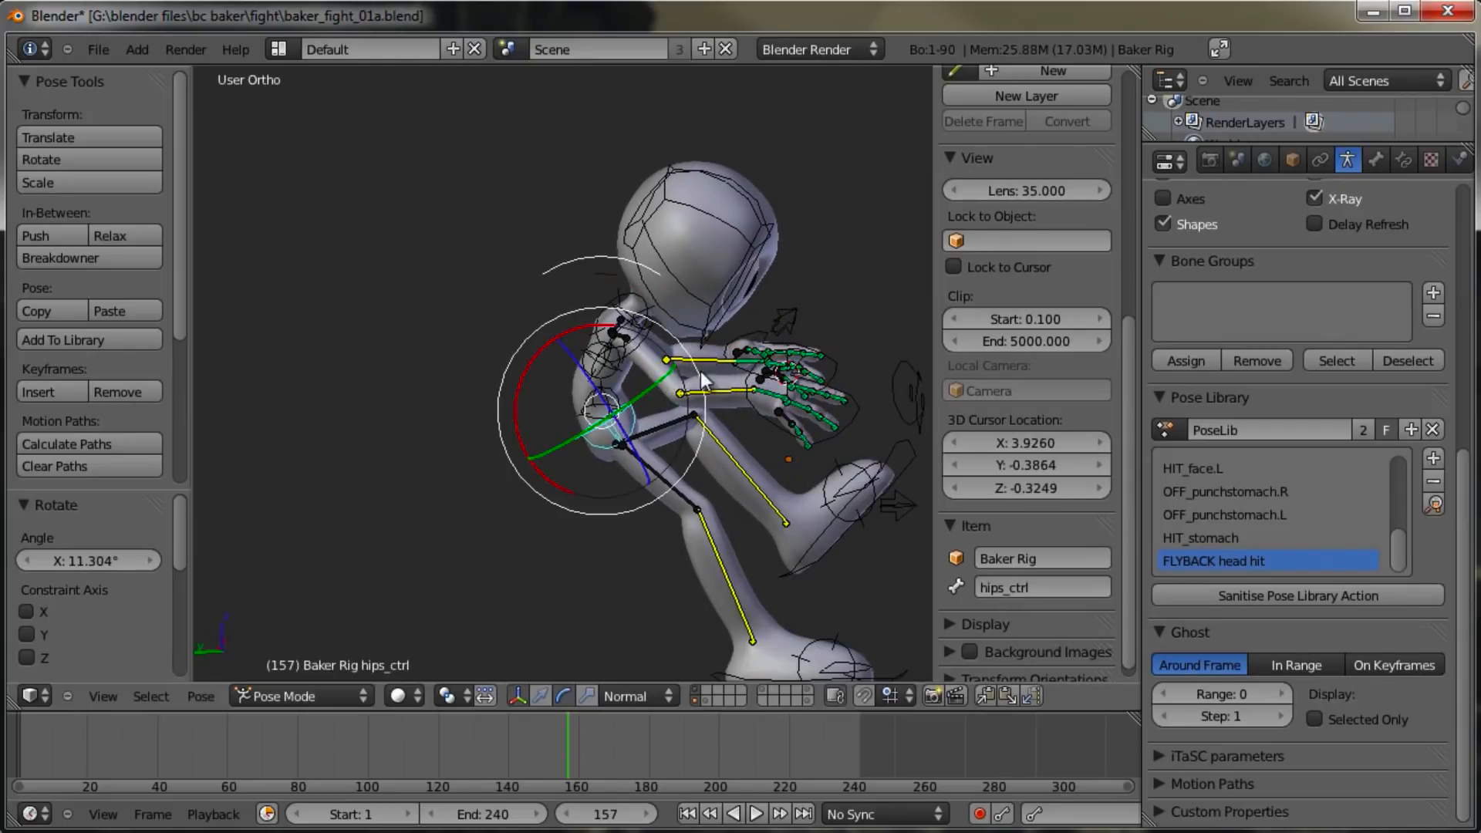
# Step: Rotate the chest bone, and rotate the bone at the base of the neck about 12.7°
pyautogui.rightClick(621, 330)
pyautogui.moveTo(694, 293); pyautogui.dragTo(635, 283, button='middle')
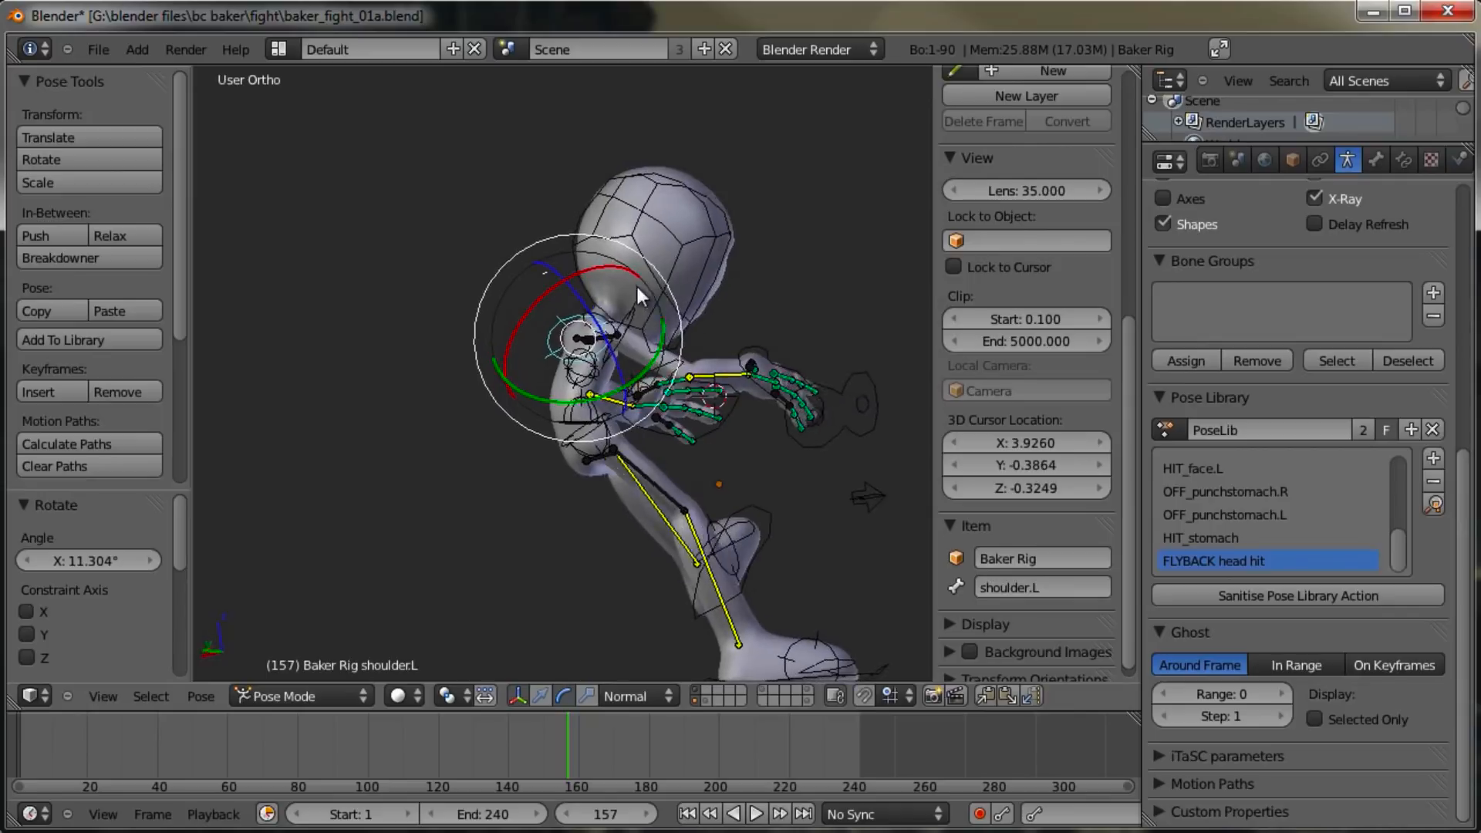
pyautogui.rightClick(590, 372)
pyautogui.press('r')
pyautogui.click(739, 216)
pyautogui.rightClick(612, 313)
pyautogui.press('r')
pyautogui.click(727, 271)
# Step: Rotate the head bone about -26.7°
pyautogui.rightClick(733, 251)
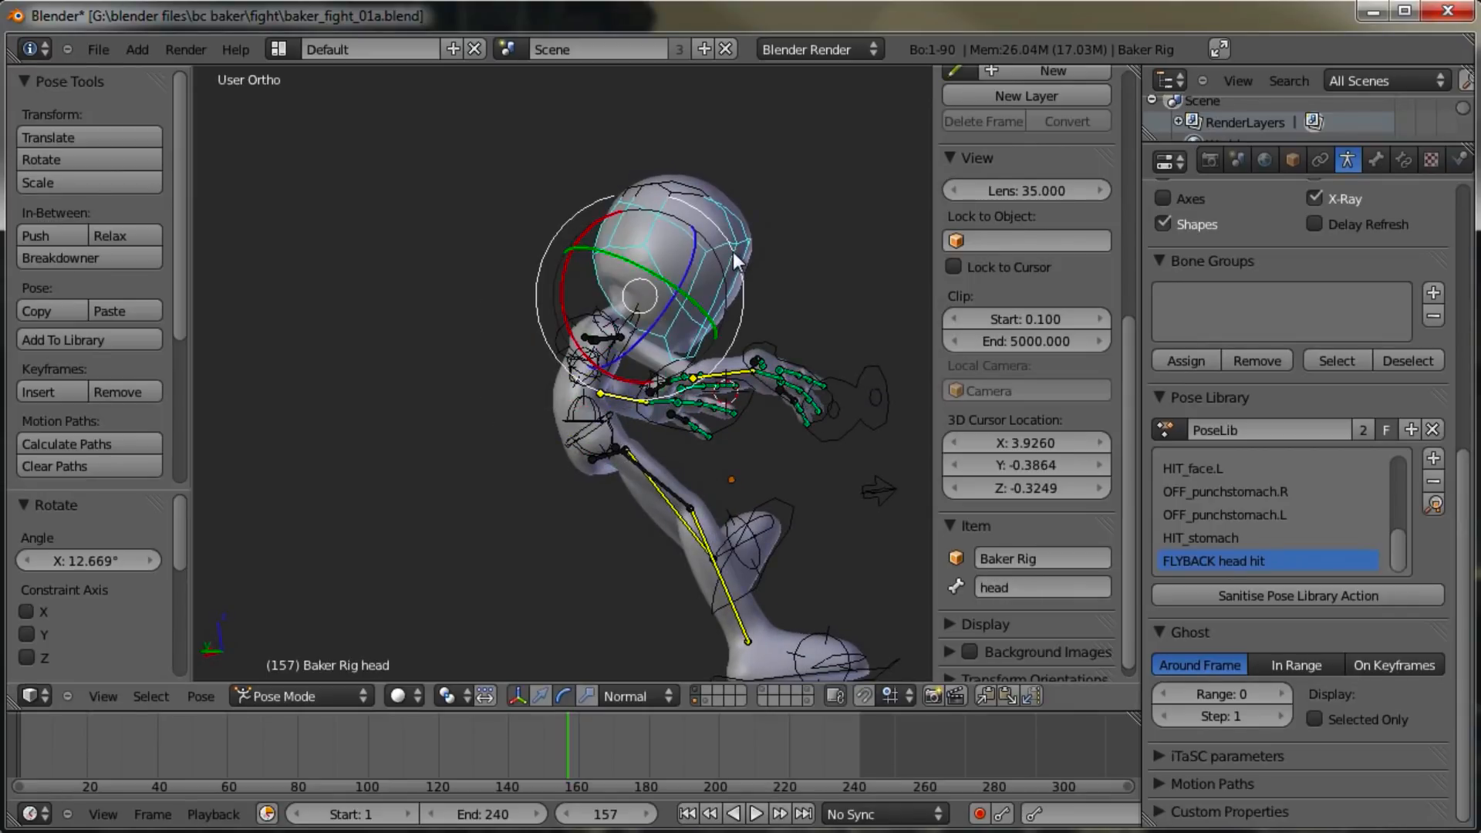
pyautogui.moveTo(733, 251); pyautogui.dragTo(733, 257, button='middle')
pyautogui.press('r')
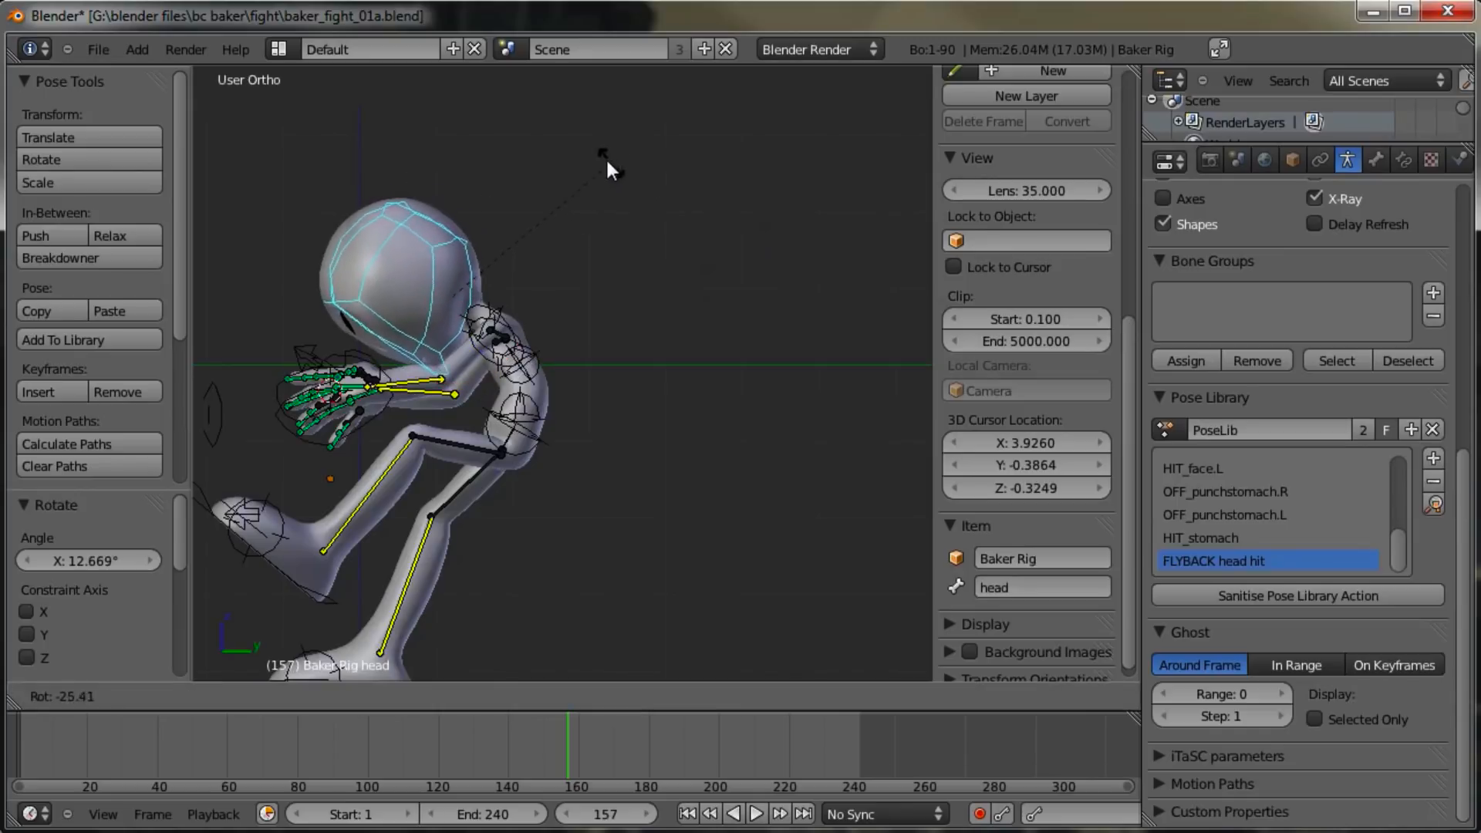
pyautogui.click(605, 156)
# Step: Rotate the hips control, and rotate the lower torso about -11.4°
pyautogui.rightClick(566, 438)
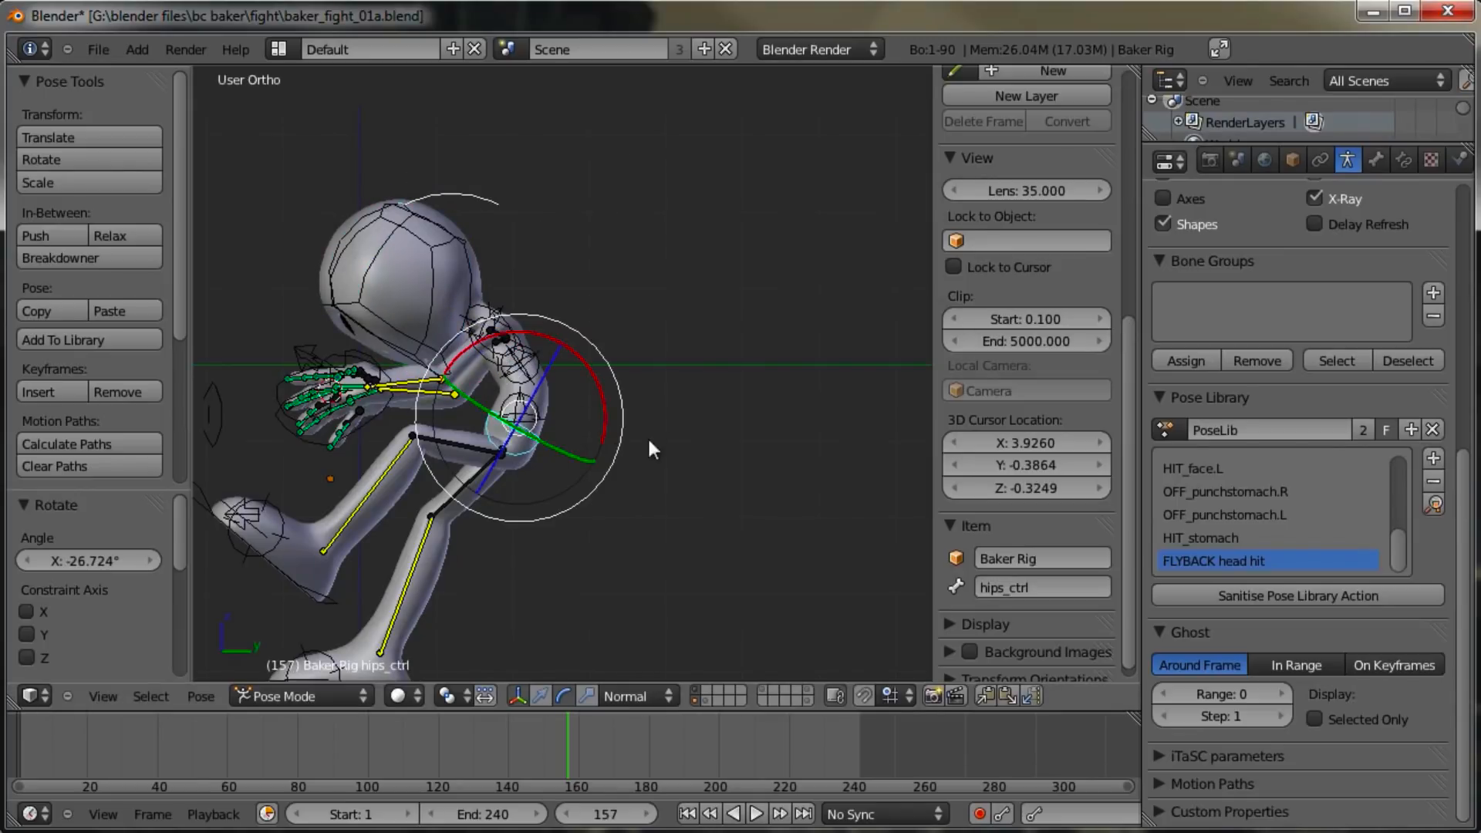
pyautogui.press('r')
pyautogui.click(662, 397)
pyautogui.rightClick(536, 414)
pyautogui.press('r')
pyautogui.click(671, 363)
# Step: Move hips_ctrl about -0.212 in Y and 0.272 in Z
pyautogui.rightClick(546, 449)
pyautogui.press('g')
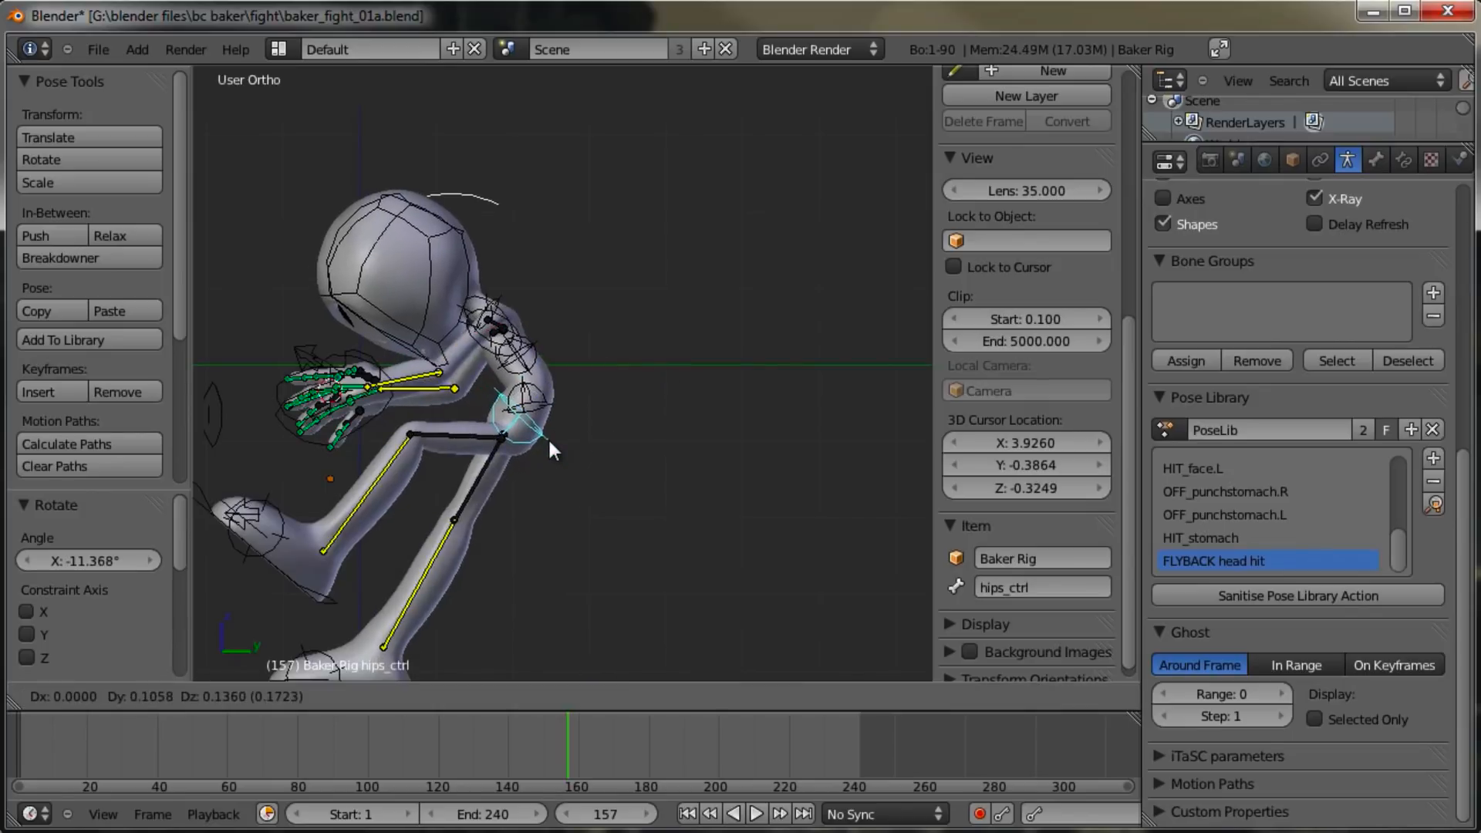
pyautogui.click(520, 413)
# Step: In side view, rotate the chest bone about -12.3° and rotate the spine bone to curl the torso
pyautogui.rightClick(528, 327)
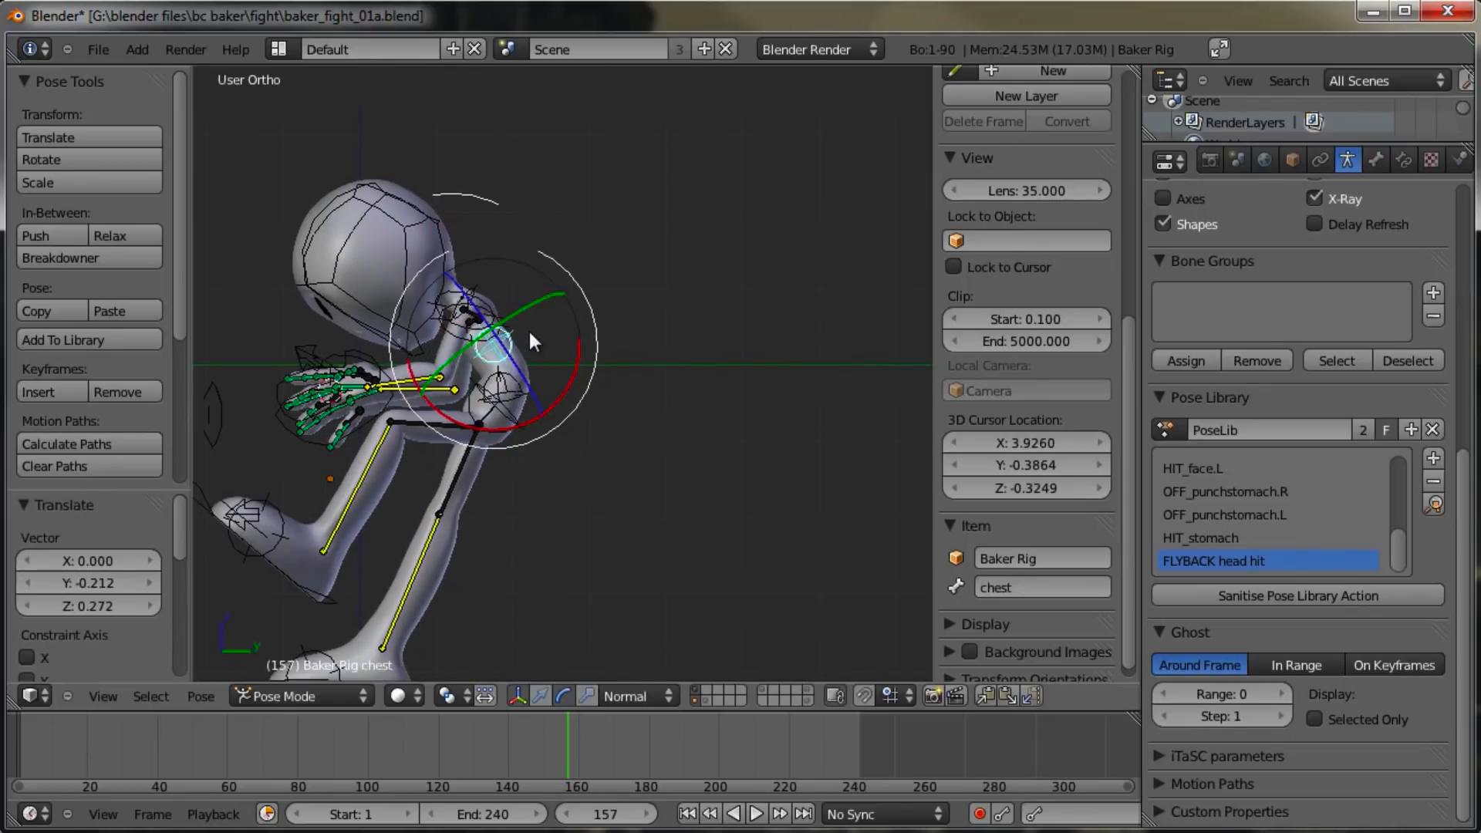
pyautogui.press('KP_3')
pyautogui.press('r')
pyautogui.click(529, 320)
pyautogui.rightClick(540, 375)
pyautogui.press('r')
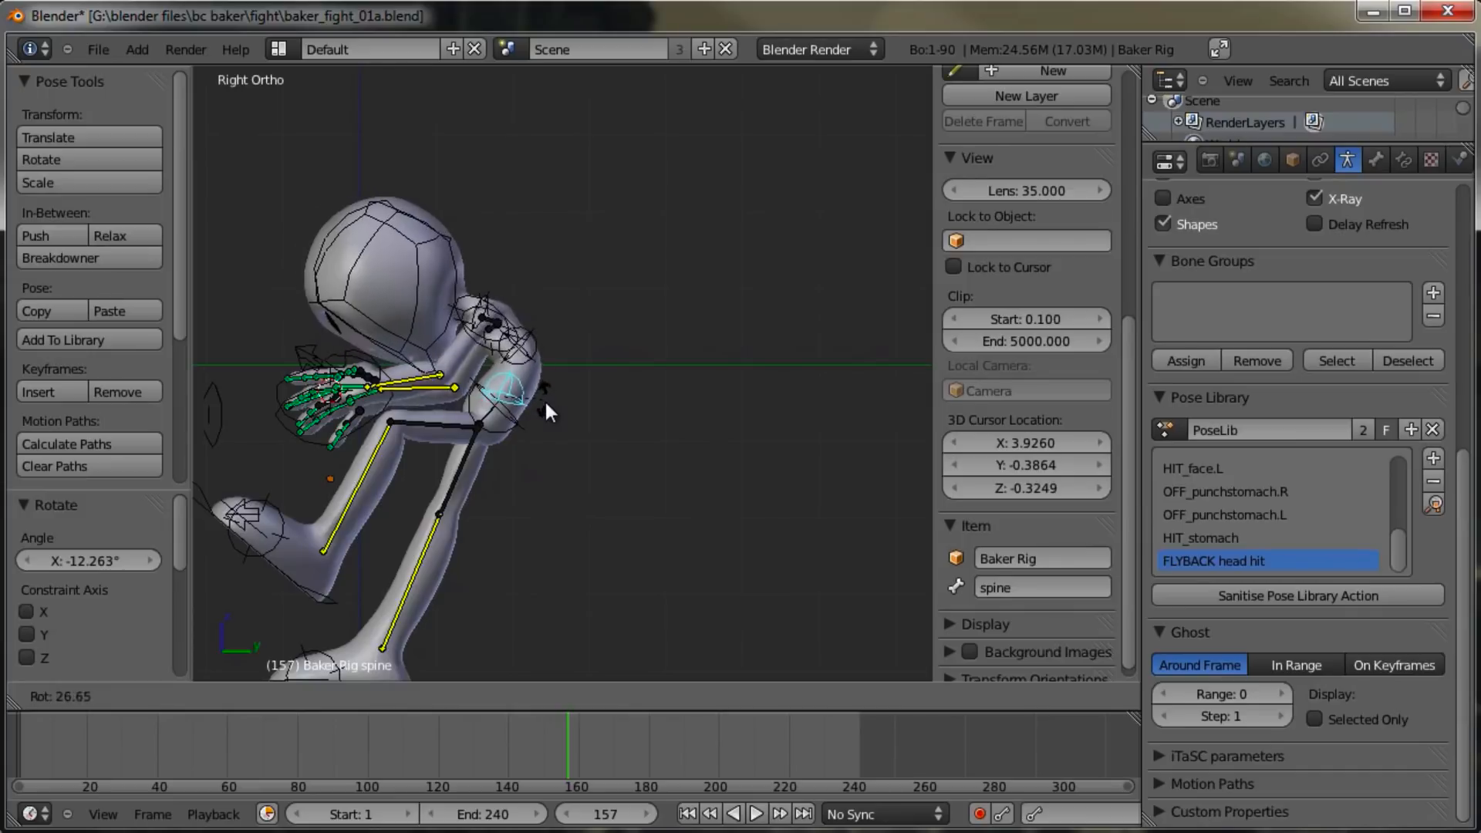
pyautogui.click(537, 385)
# Step: Raise the right foot control CTRLfoot.R about 0.83 in Z and -0.24 in Y, and rotate it about -42.5°
pyautogui.keyDown('shift'); pyautogui.moveTo(545, 465); pyautogui.dragTo(562, 316, button='middle'); pyautogui.keyUp('shift')
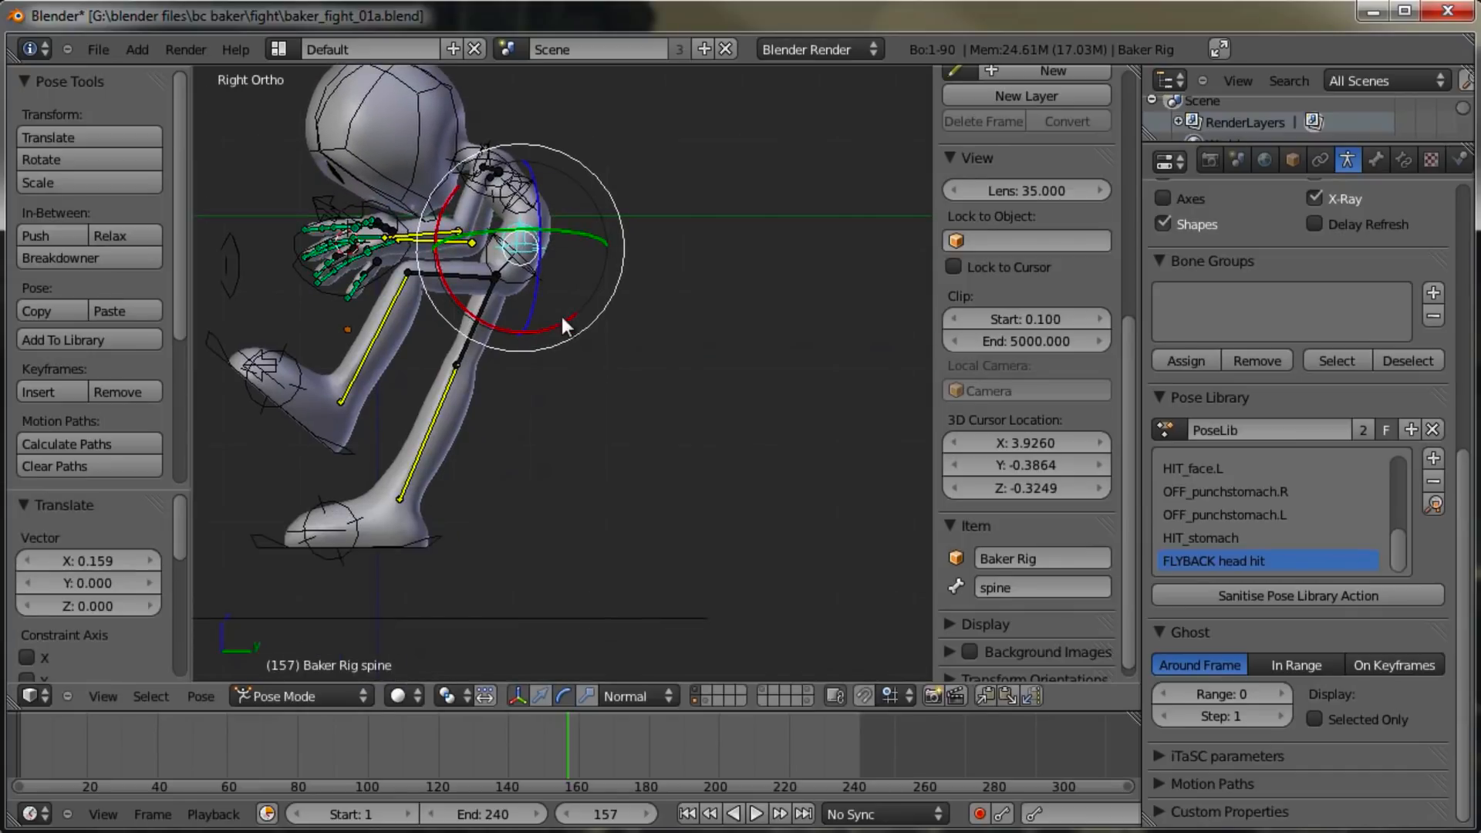
pyautogui.rightClick(412, 556)
pyautogui.press('g')
pyautogui.click(423, 470)
pyautogui.press('r')
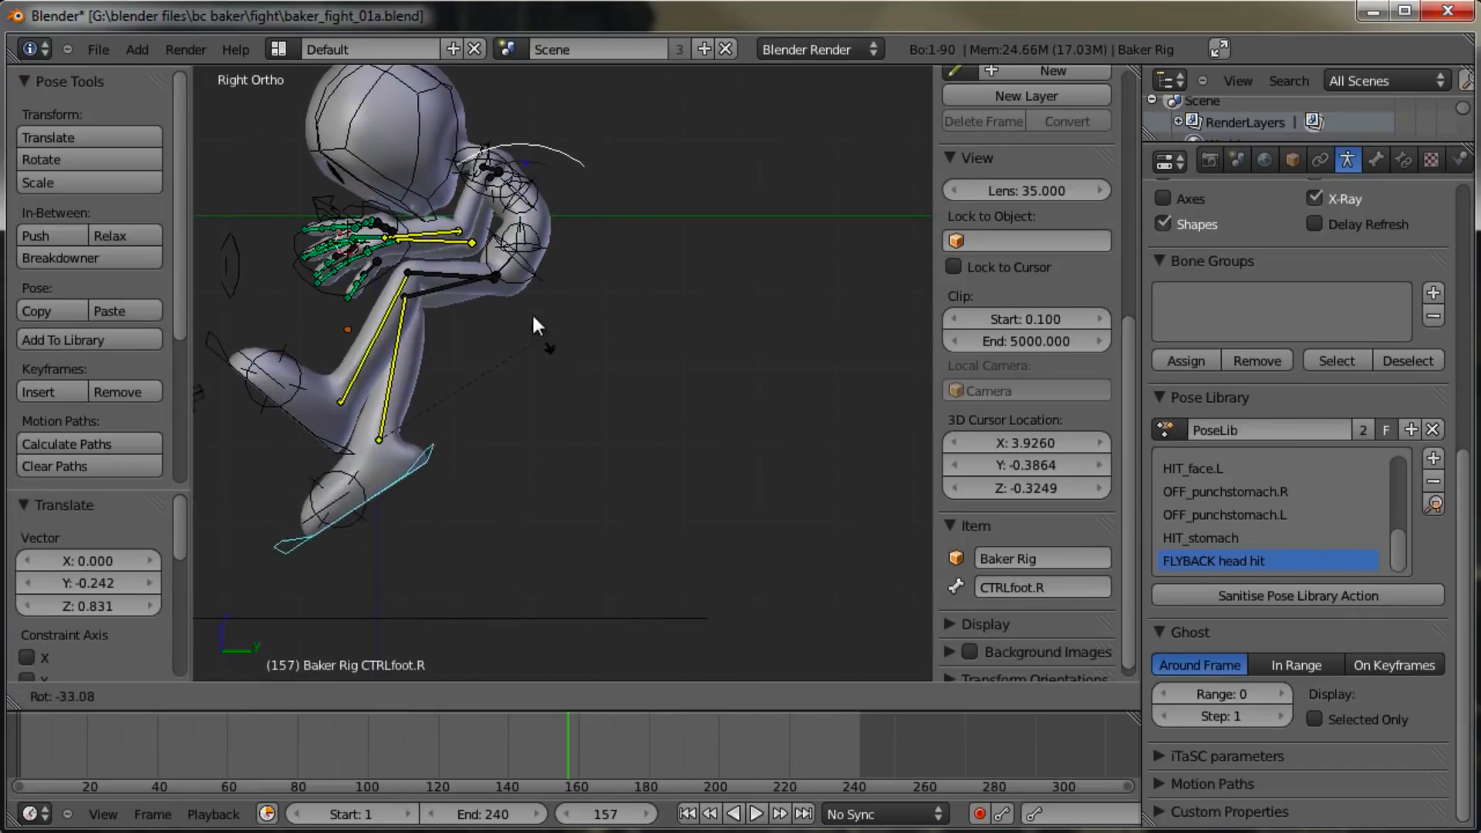
pyautogui.click(508, 332)
# Step: Rotate the left foot control CTRLfoot.L toes-down and move it slightly so the foot hangs in the air
pyautogui.rightClick(316, 447)
pyautogui.press('r')
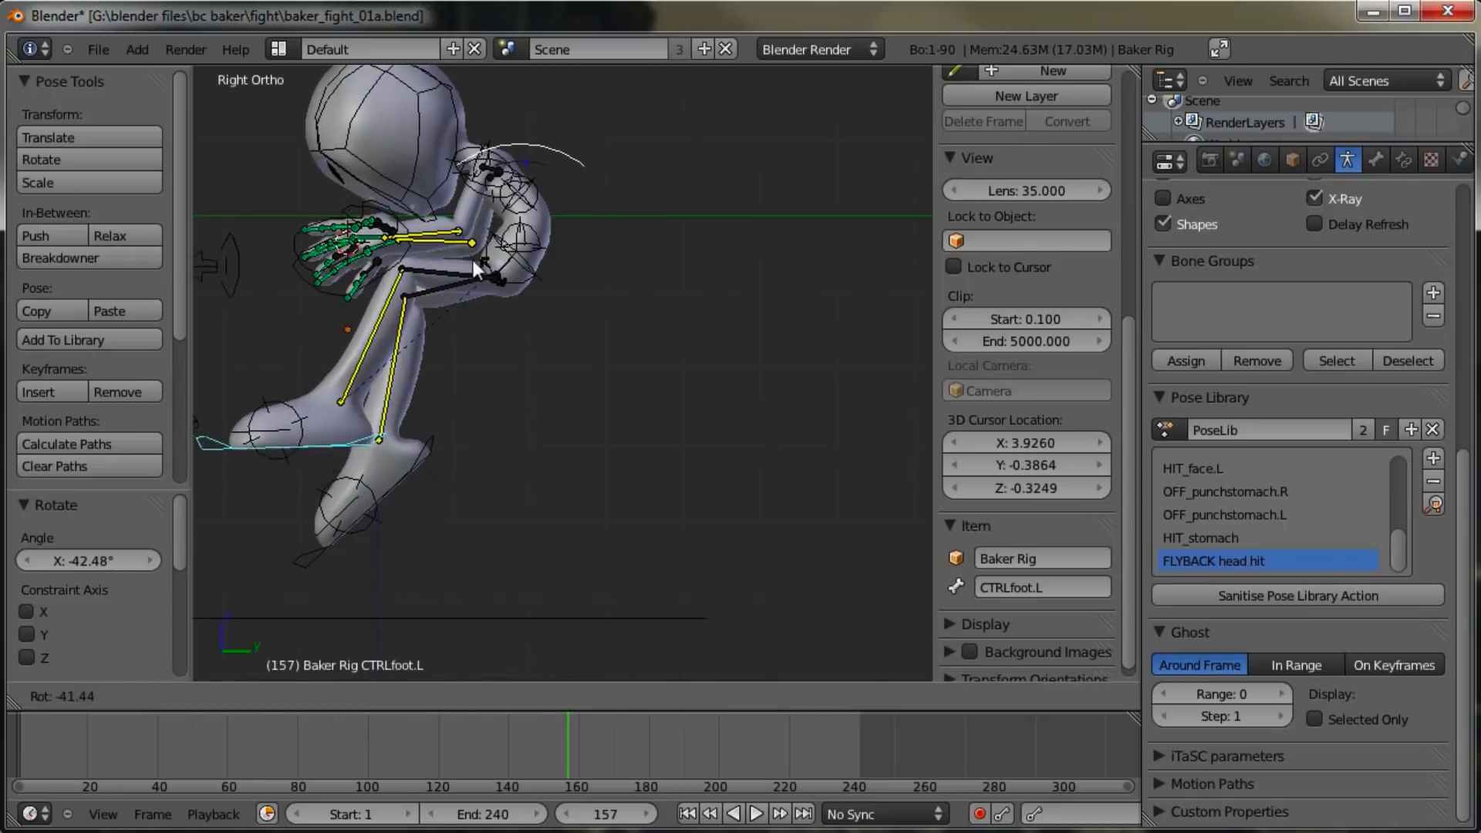
pyautogui.click(441, 250)
pyautogui.press('g')
pyautogui.click(443, 284)
# Step: Select all bones and add the pose to the pose library as "FLYBACK stomach hit"
pyautogui.scroll(-3, 444, 293)
pyautogui.moveTo(441, 340); pyautogui.dragTo(475, 363, button='middle')
pyautogui.press('KP_3')
pyautogui.press('a')
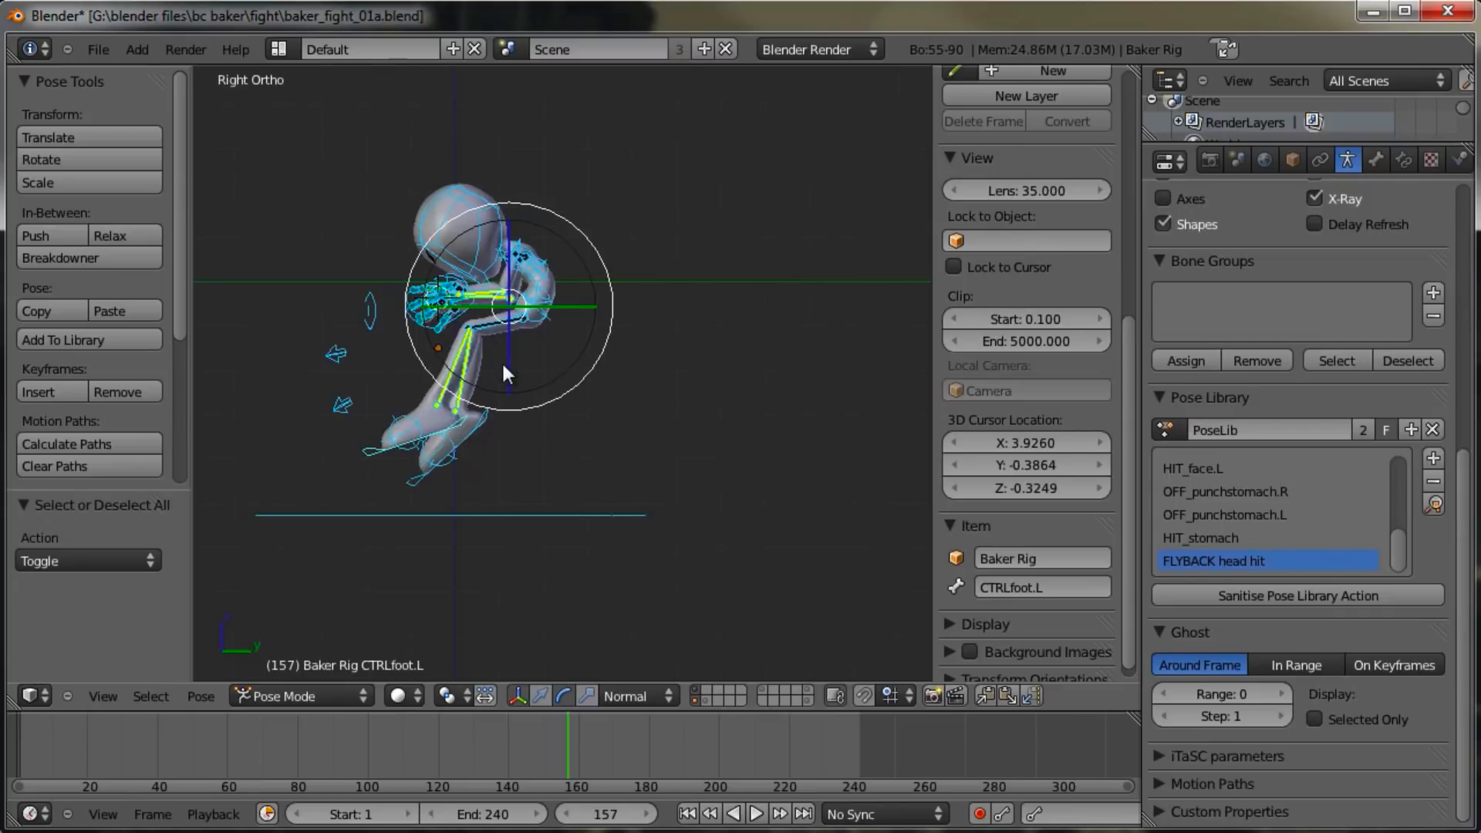
pyautogui.hotkey('shift', 'l')
pyautogui.click(502, 364)
pyautogui.click(80, 619)
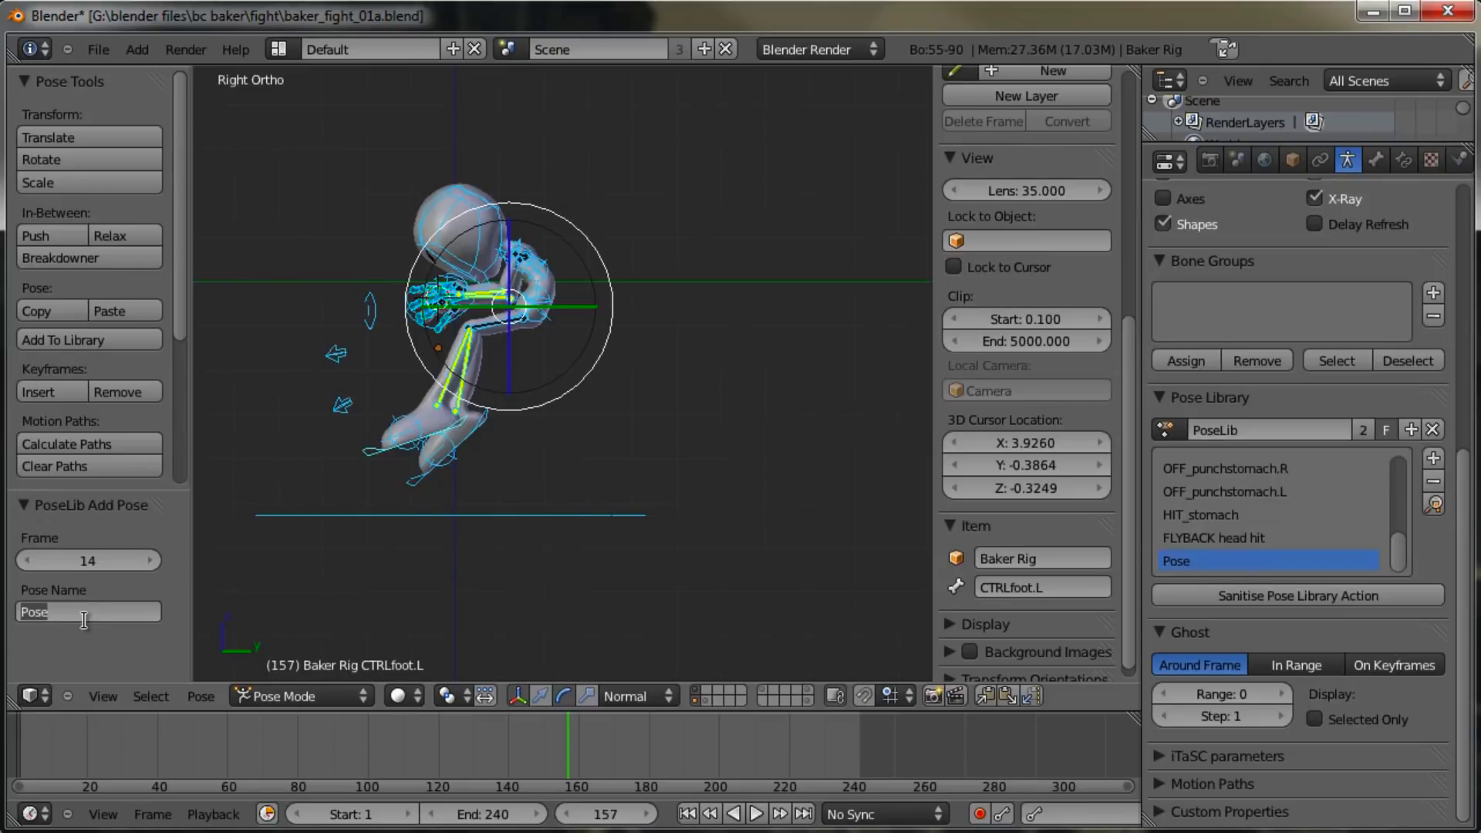
pyautogui.write('FLYBACK stomach hit')
pyautogui.press('Return')
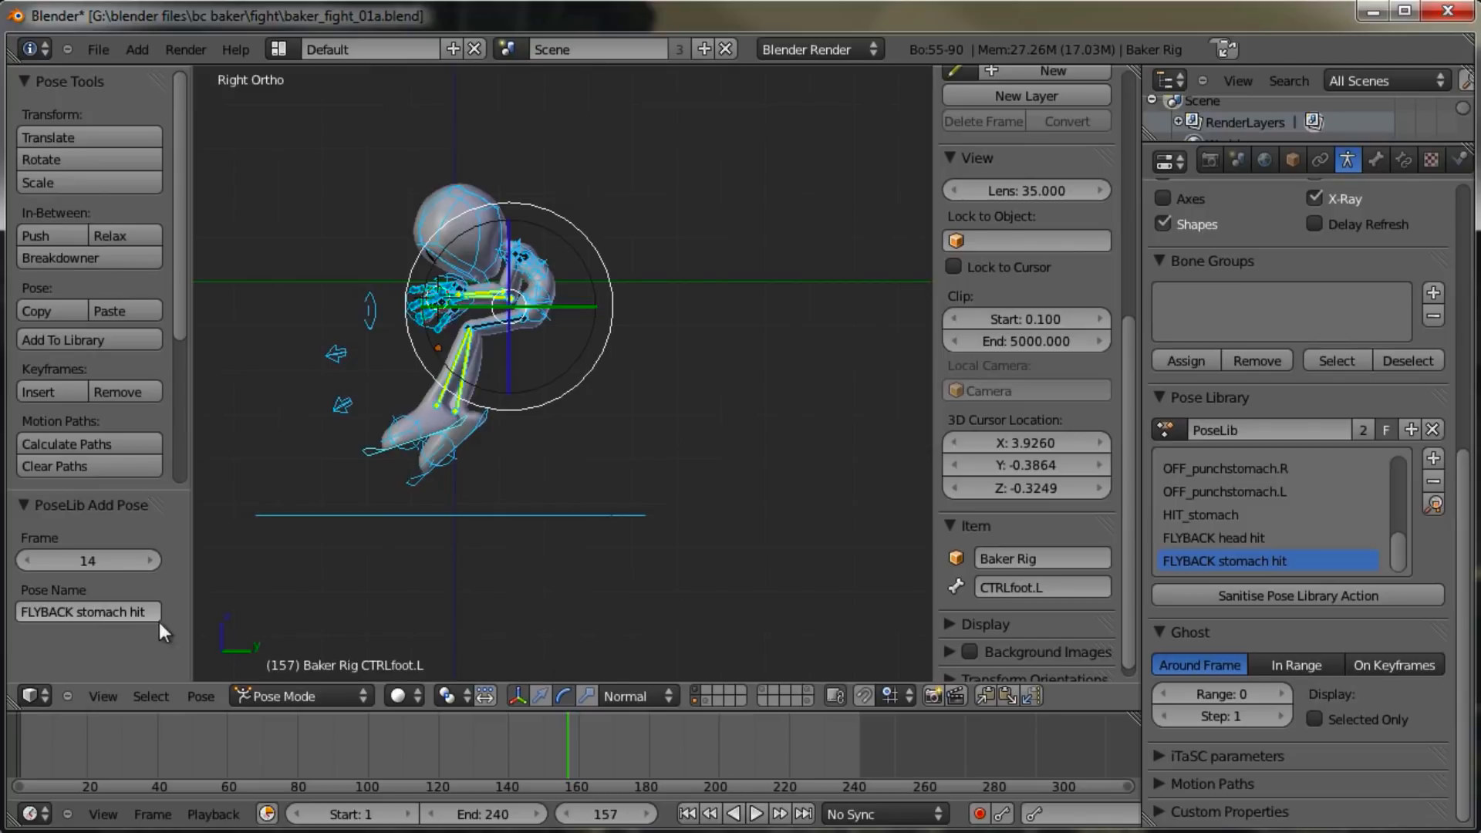
# Step: Apply the library pose FLYBACK head hit to the rig and rotate hips_ctrl about 19.9°
pyautogui.keyDown('shift'); pyautogui.moveTo(672, 371); pyautogui.dragTo(647, 392, button='middle'); pyautogui.keyUp('shift')
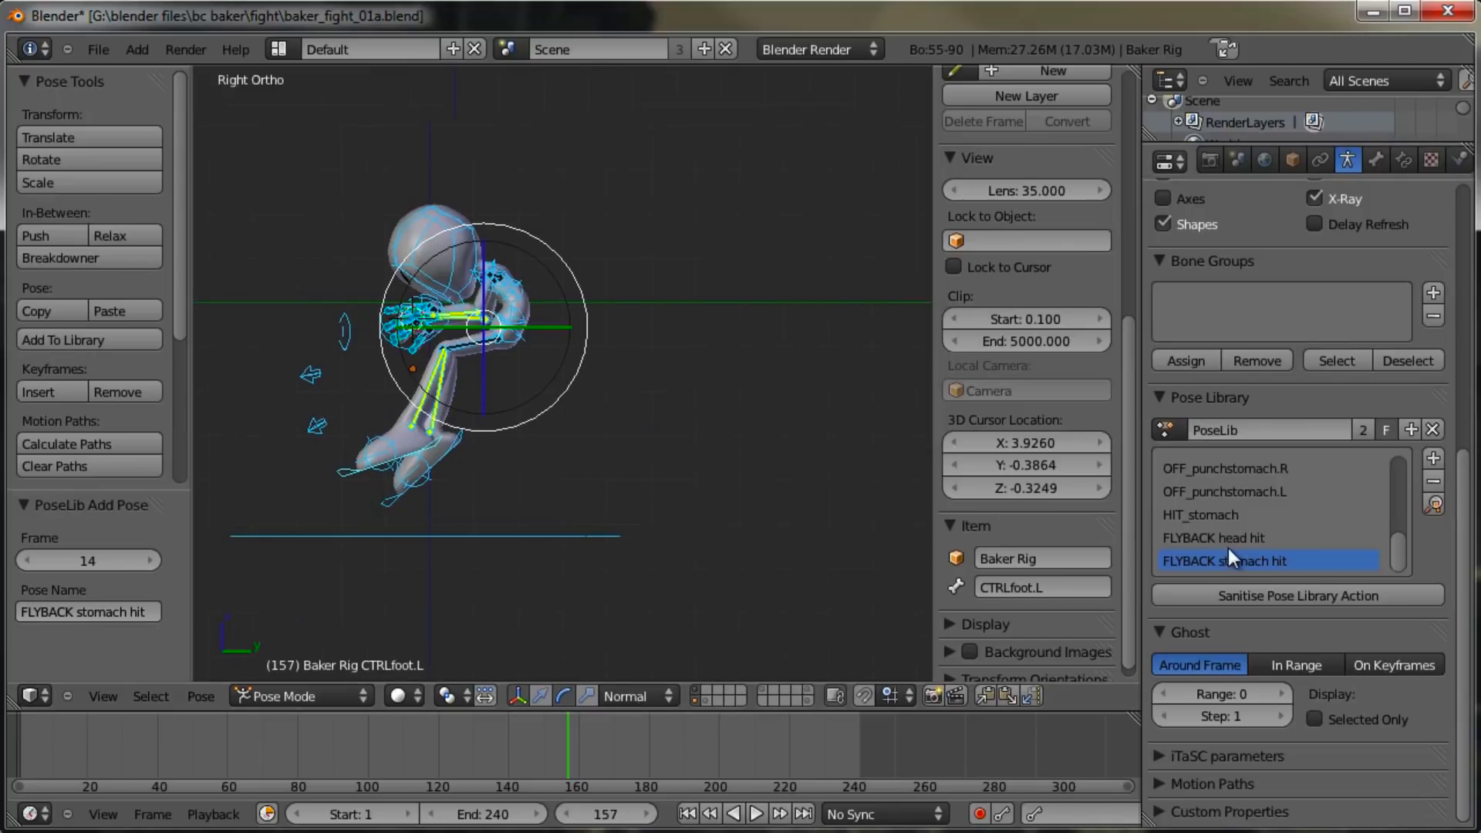
pyautogui.click(1433, 505)
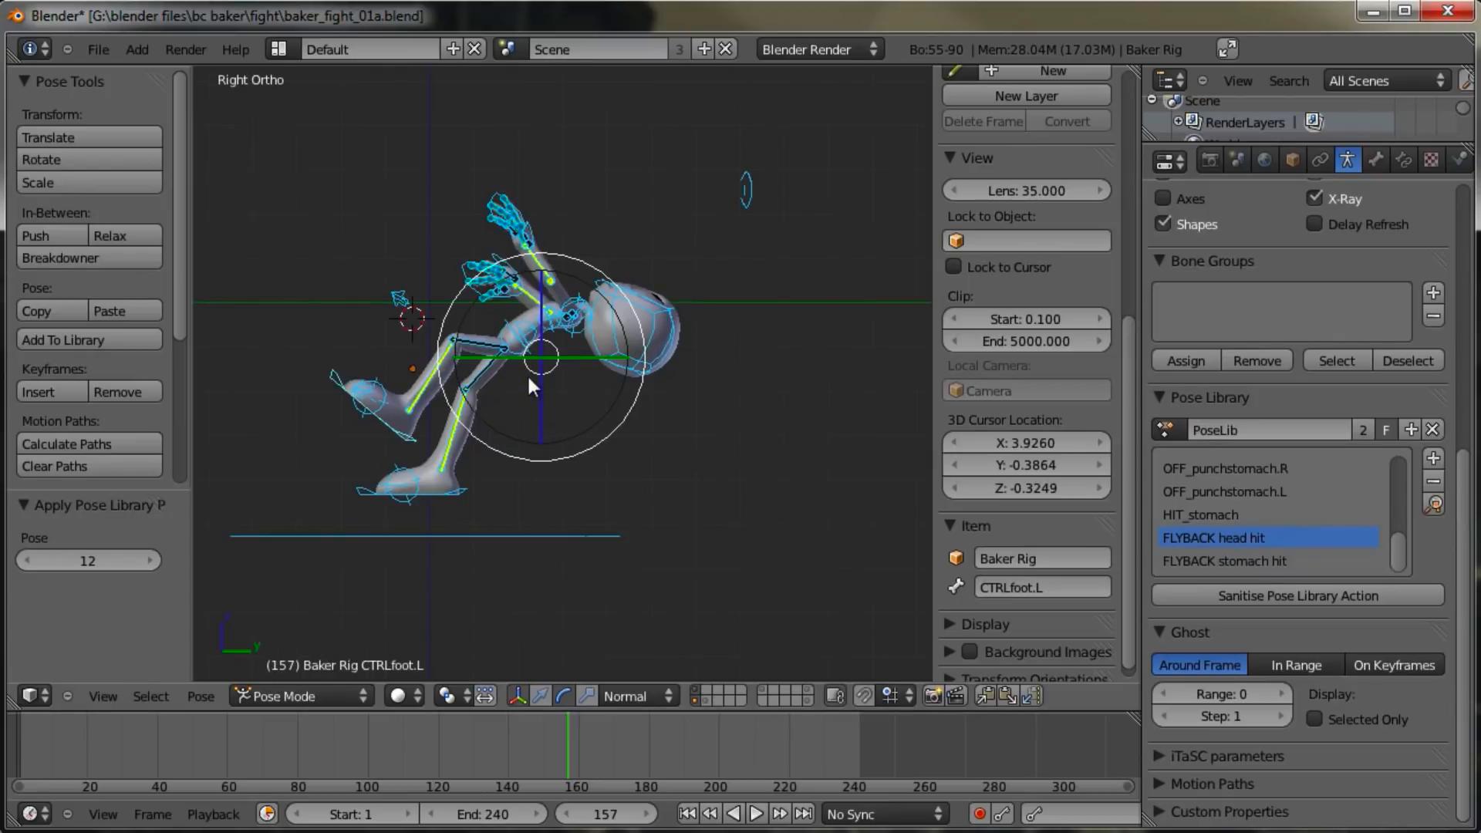
pyautogui.rightClick(514, 347)
pyautogui.press('r')
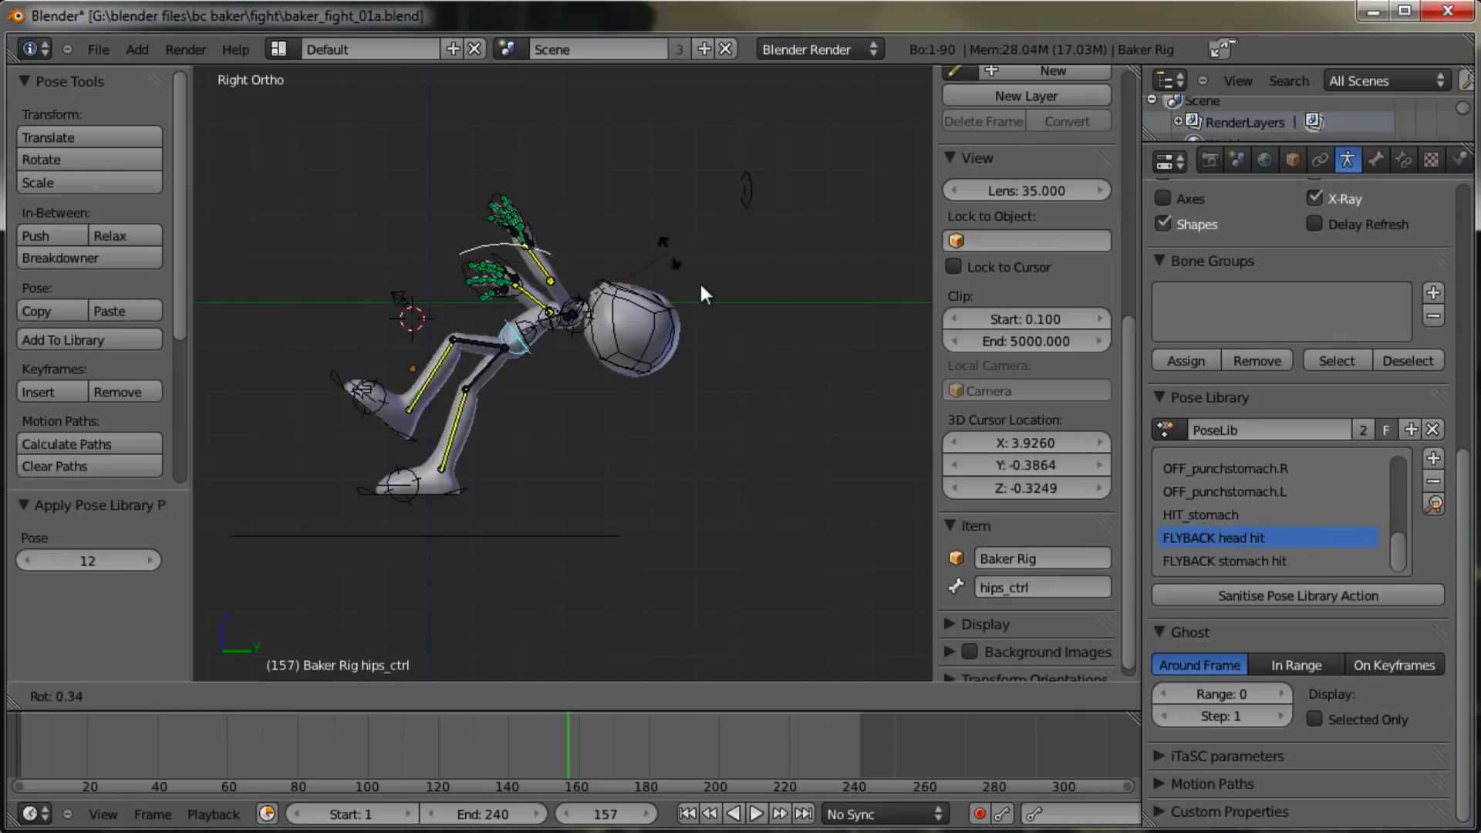
pyautogui.click(710, 301)
# Step: Lower hips_ctrl to the ground, about 1.045 in Y and -4.022 in Z, and rotate it about 23°
pyautogui.press('g')
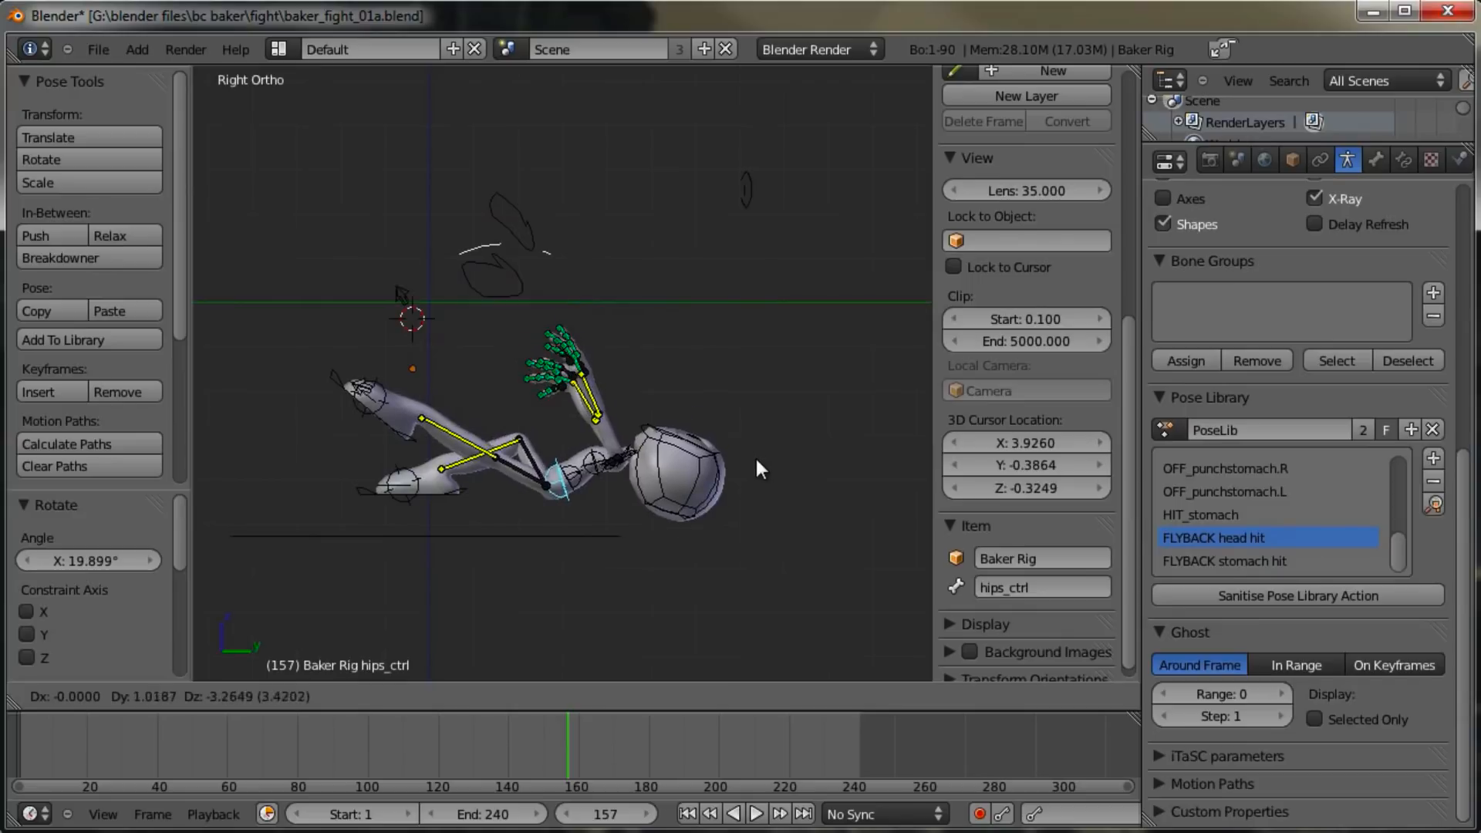
pyautogui.click(756, 481)
pyautogui.press('r')
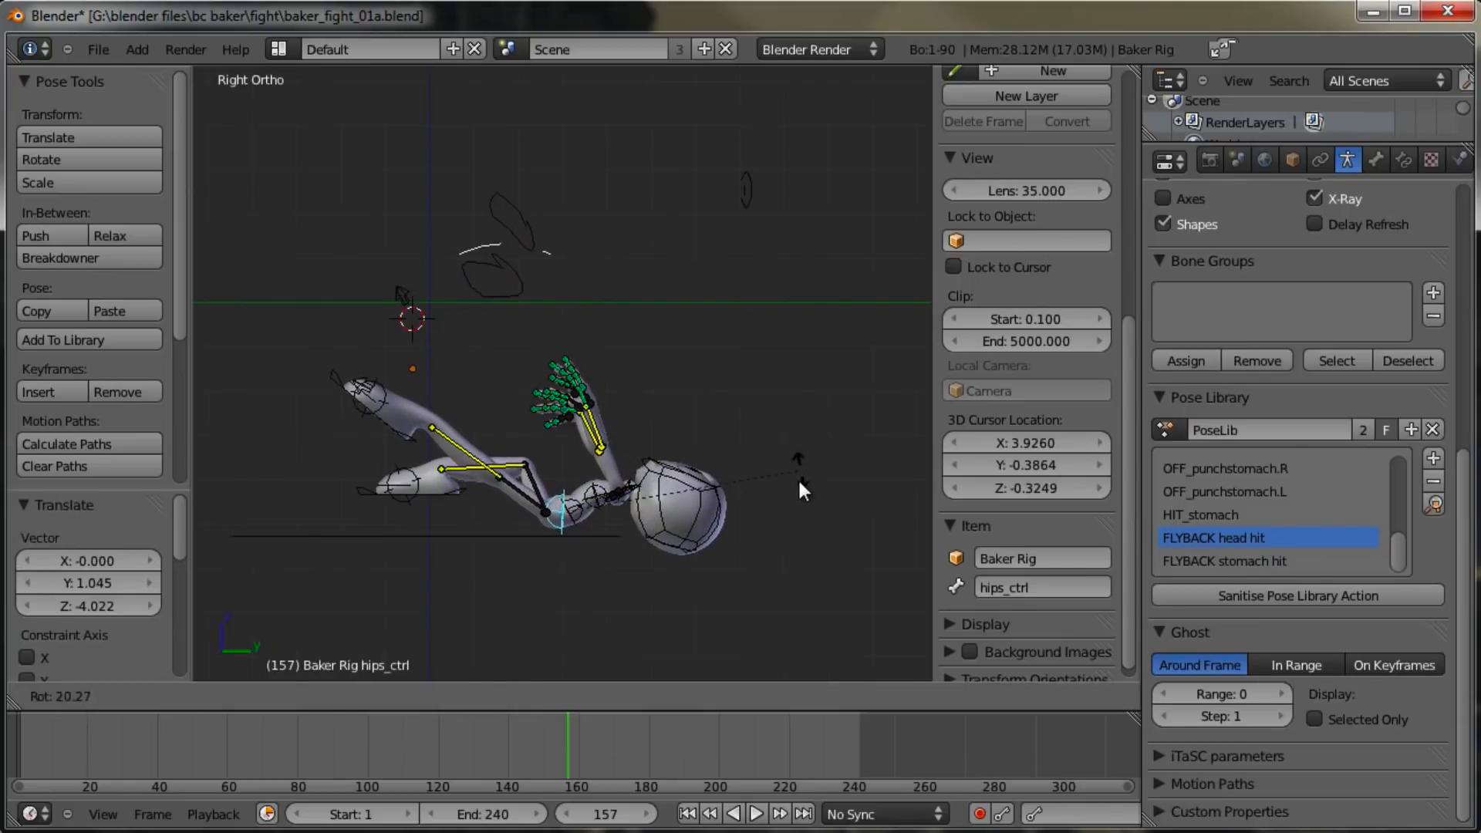
pyautogui.click(799, 484)
# Step: Rotate the spine bone about 34.3° and rotate the head bone to fit the lying body
pyautogui.rightClick(584, 503)
pyautogui.press('r')
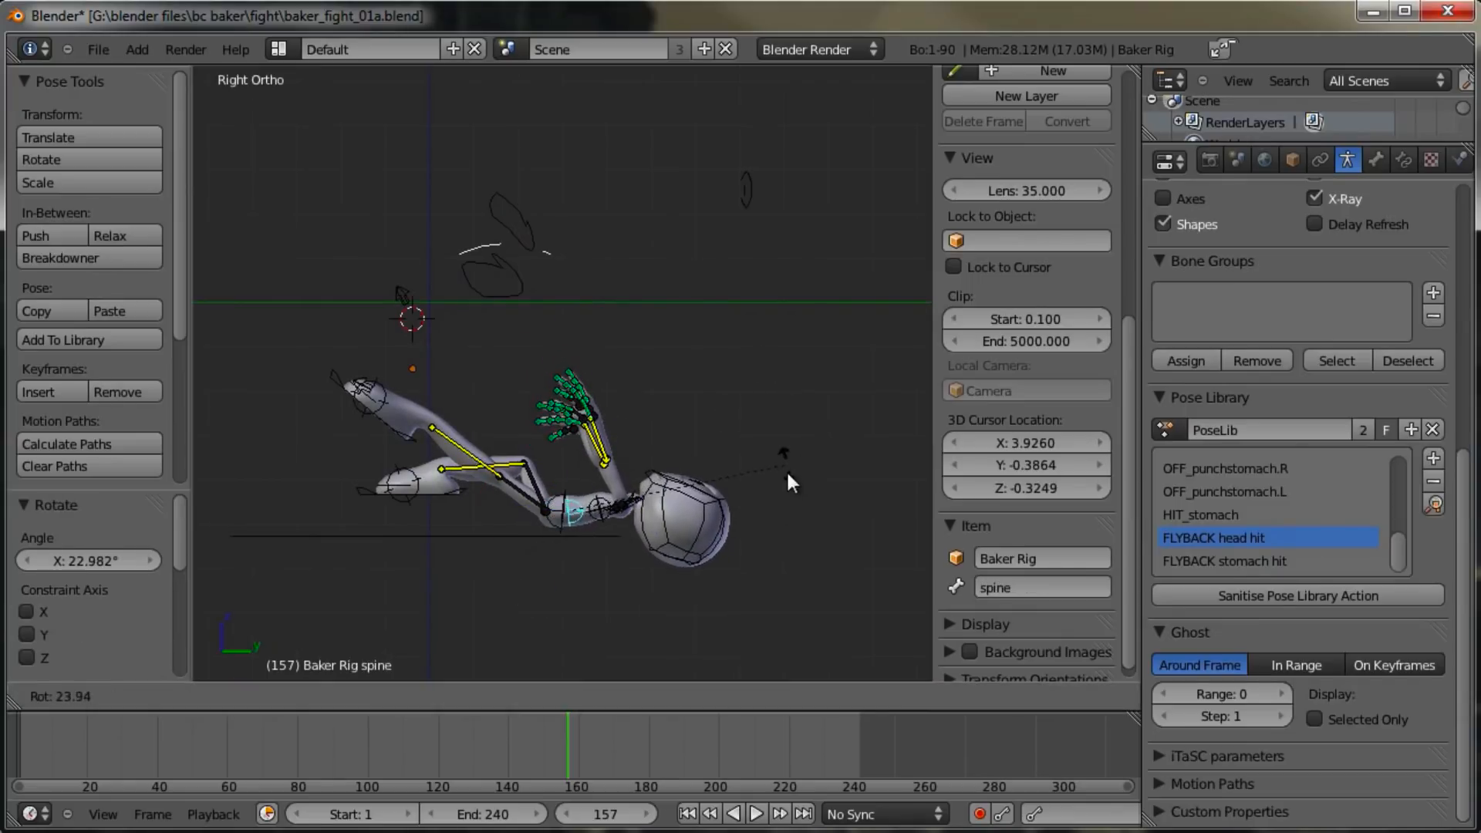
pyautogui.click(776, 501)
pyautogui.rightClick(706, 535)
pyautogui.press('r')
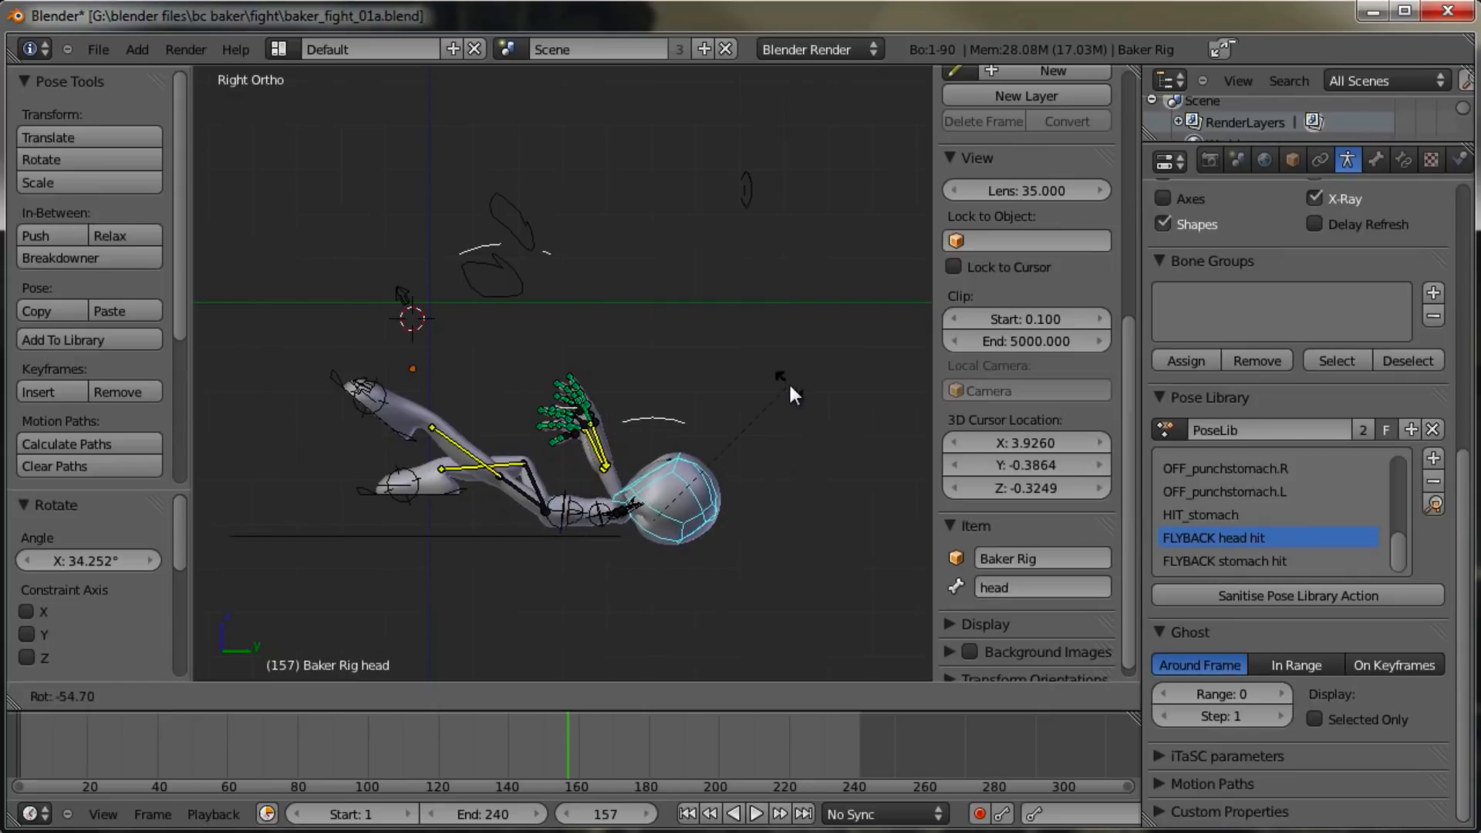
pyautogui.click(787, 463)
# Step: Rotate the upper torso bone near the ground, and rotate the head about -7.4°
pyautogui.press('KP_Decimal')
pyautogui.rightClick(493, 384)
pyautogui.press('r')
pyautogui.click(757, 147)
pyautogui.rightClick(788, 359)
pyautogui.press('r')
pyautogui.click(867, 286)
pyautogui.scroll(-4, 779, 324)
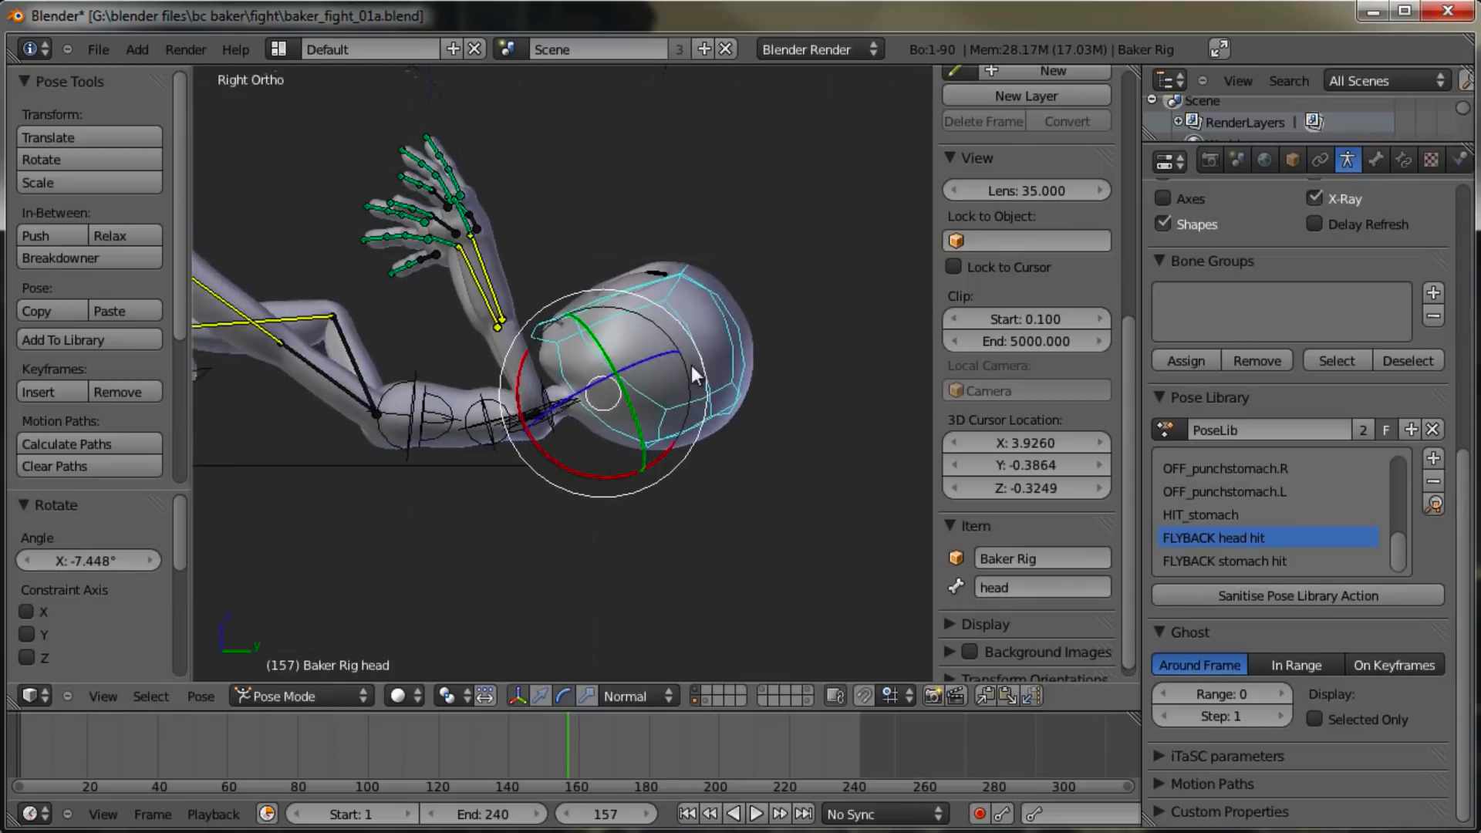
# Step: Move the left foot control CTRLfoot.L down to the ground and rotate it about 19° so the heel rests on the floor
pyautogui.keyDown('shift'); pyautogui.moveTo(478, 446); pyautogui.dragTo(684, 437, button='middle'); pyautogui.keyUp('shift')
pyautogui.rightClick(417, 334)
pyautogui.press('g')
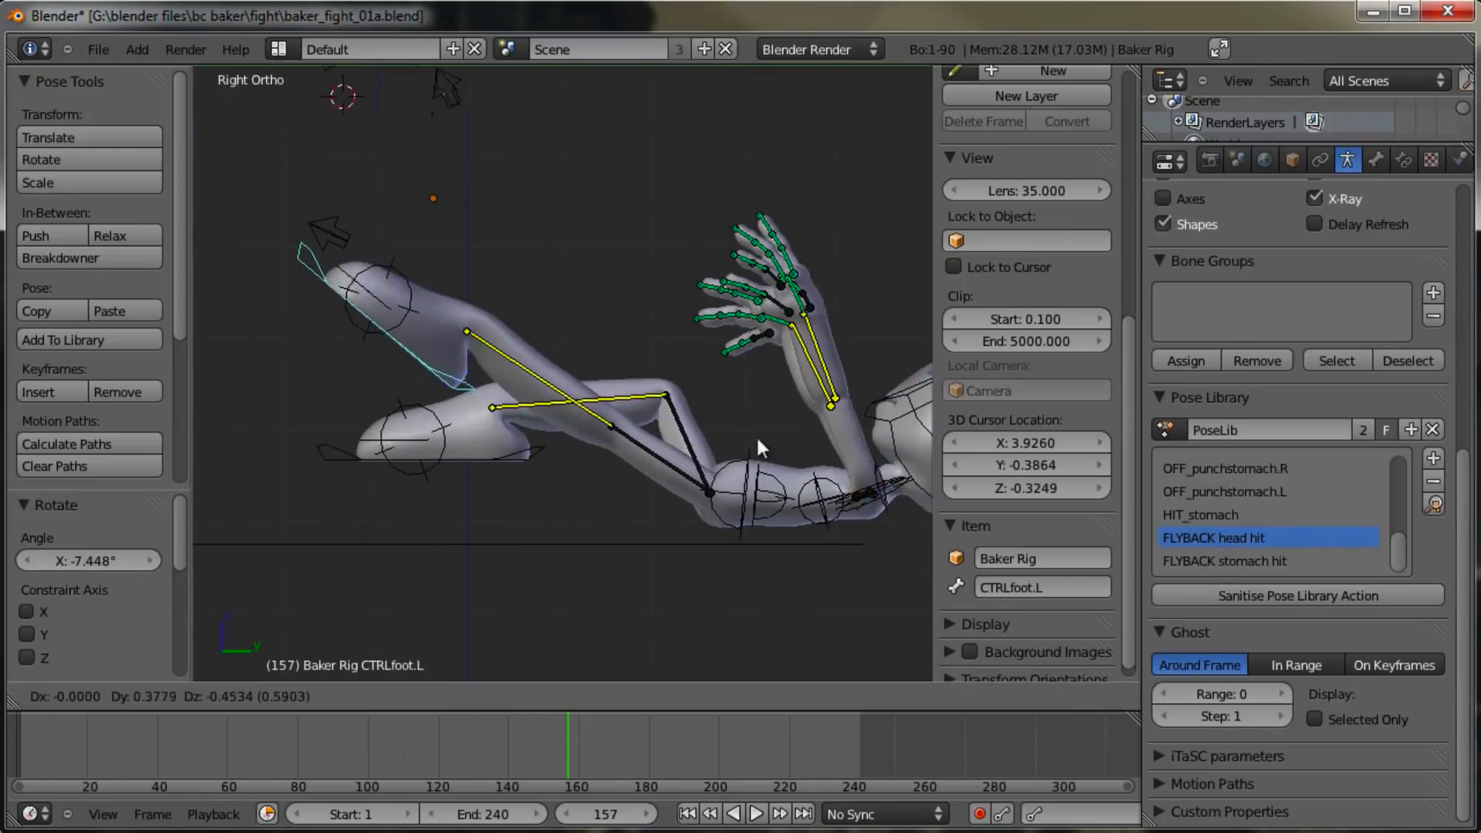
pyautogui.click(709, 487)
pyautogui.press('r')
pyautogui.click(824, 424)
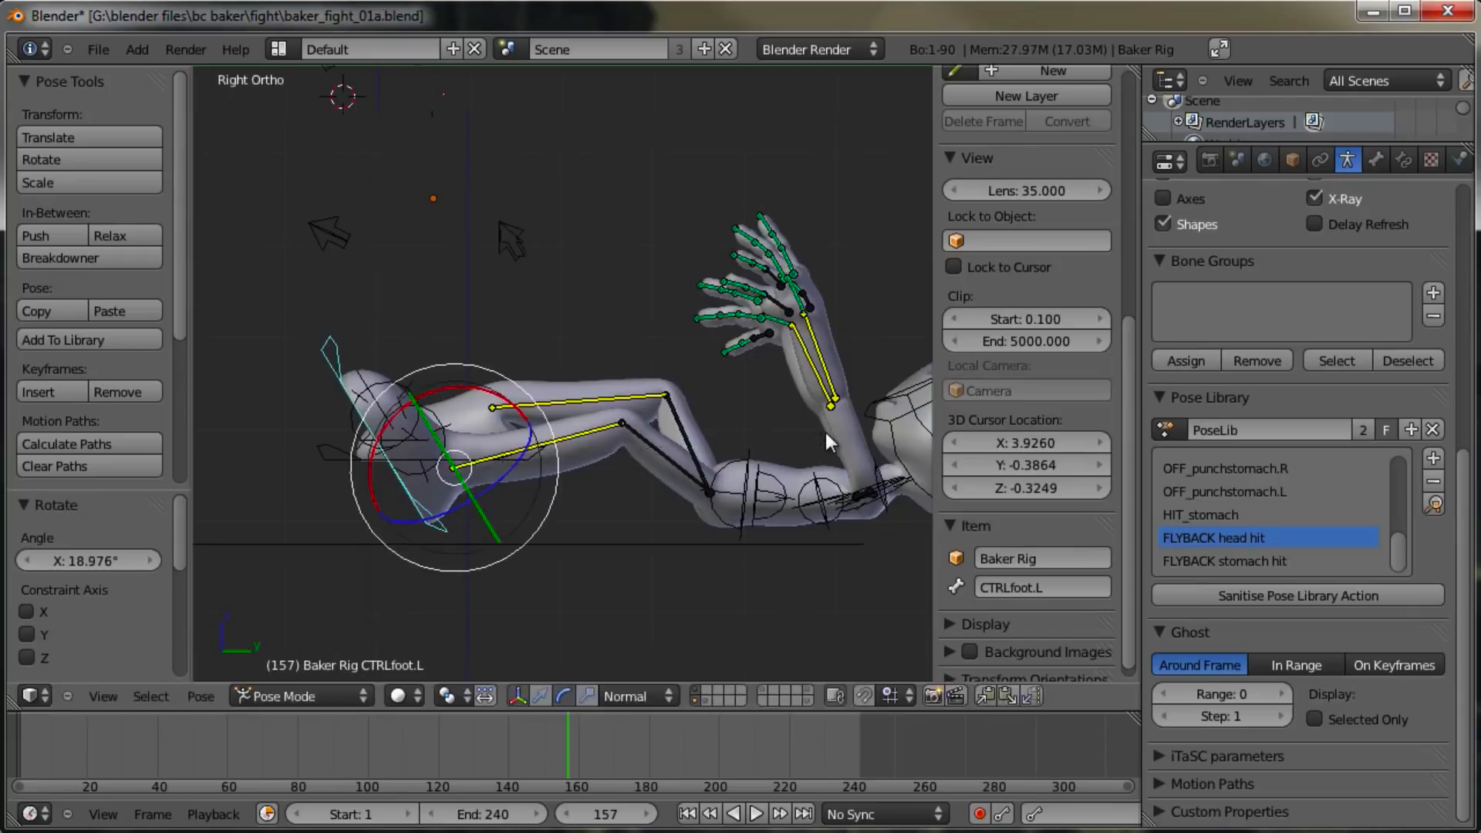
pyautogui.press('g')
pyautogui.click(804, 450)
# Step: Rotate CTRLfoot.R about 78.5° and move it about -0.542 in Y and -0.894 in Z
pyautogui.rightClick(594, 401)
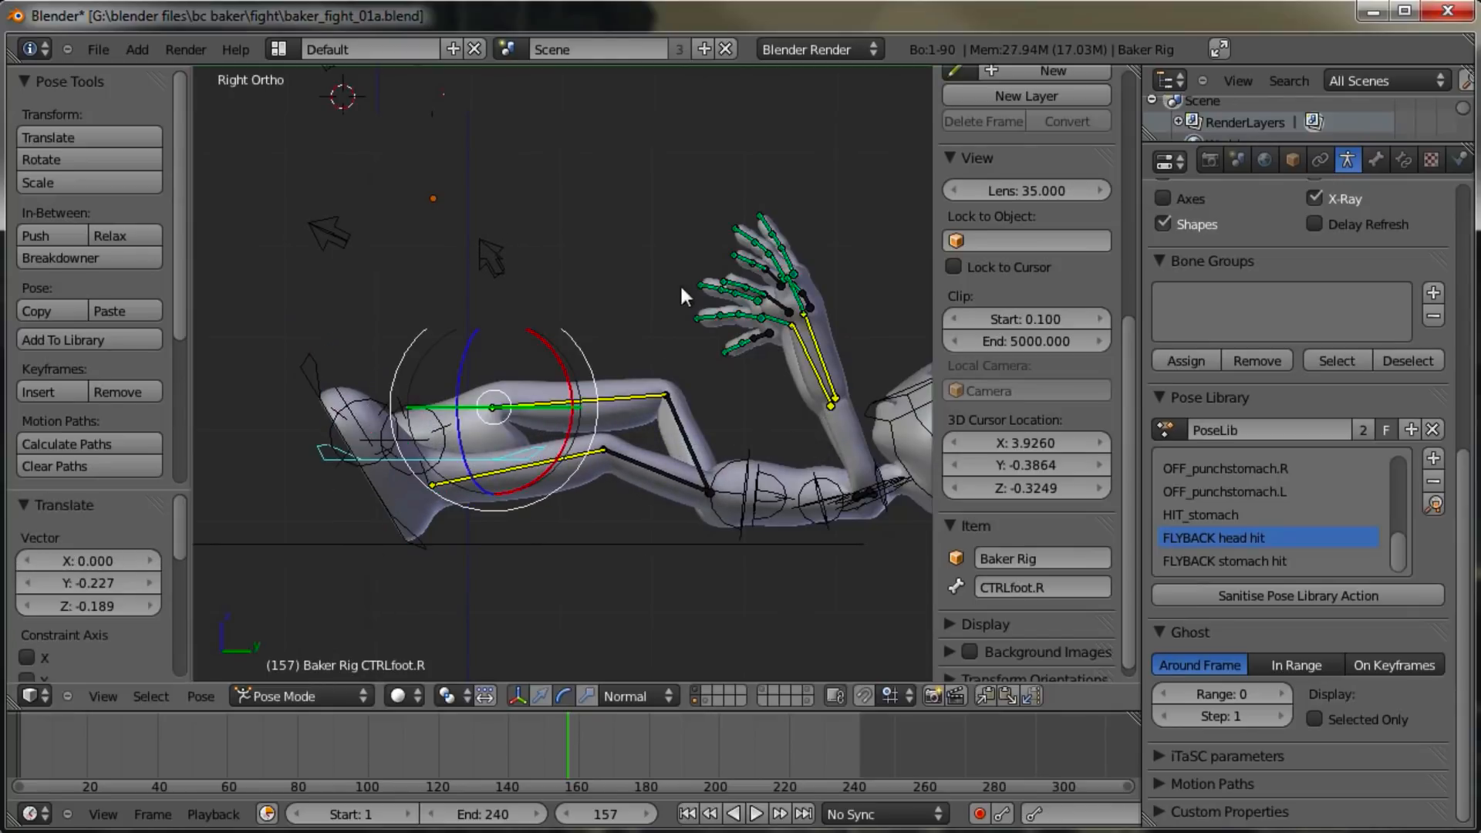
pyautogui.press('r')
pyautogui.click(754, 405)
pyautogui.press('g')
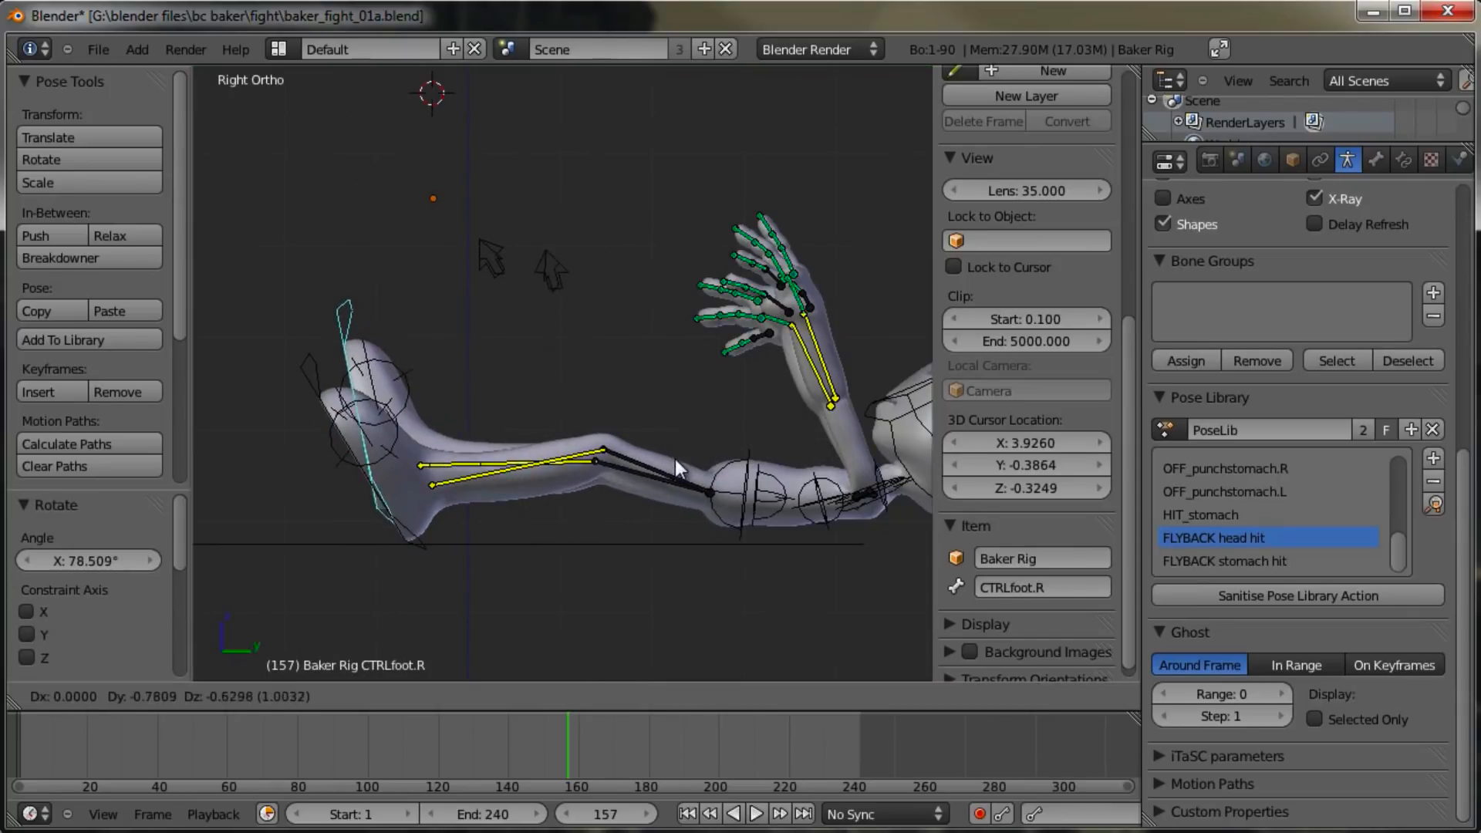
pyautogui.click(691, 479)
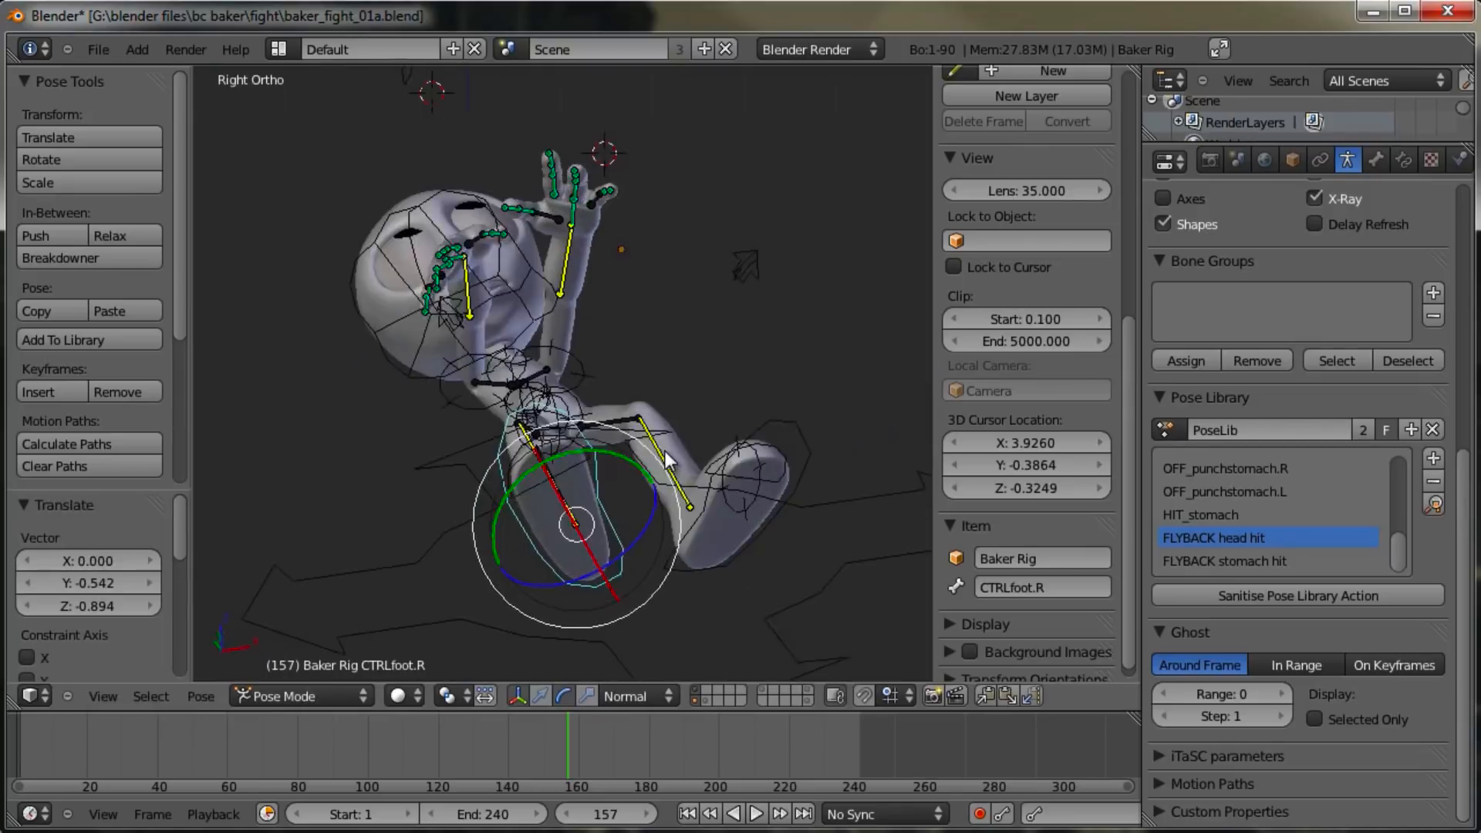
# Step: Rotate CTRLfoot.R about 43.8° around its local Y axis and CTRLfoot.L about 19.6° around its local X axis
pyautogui.press('r')
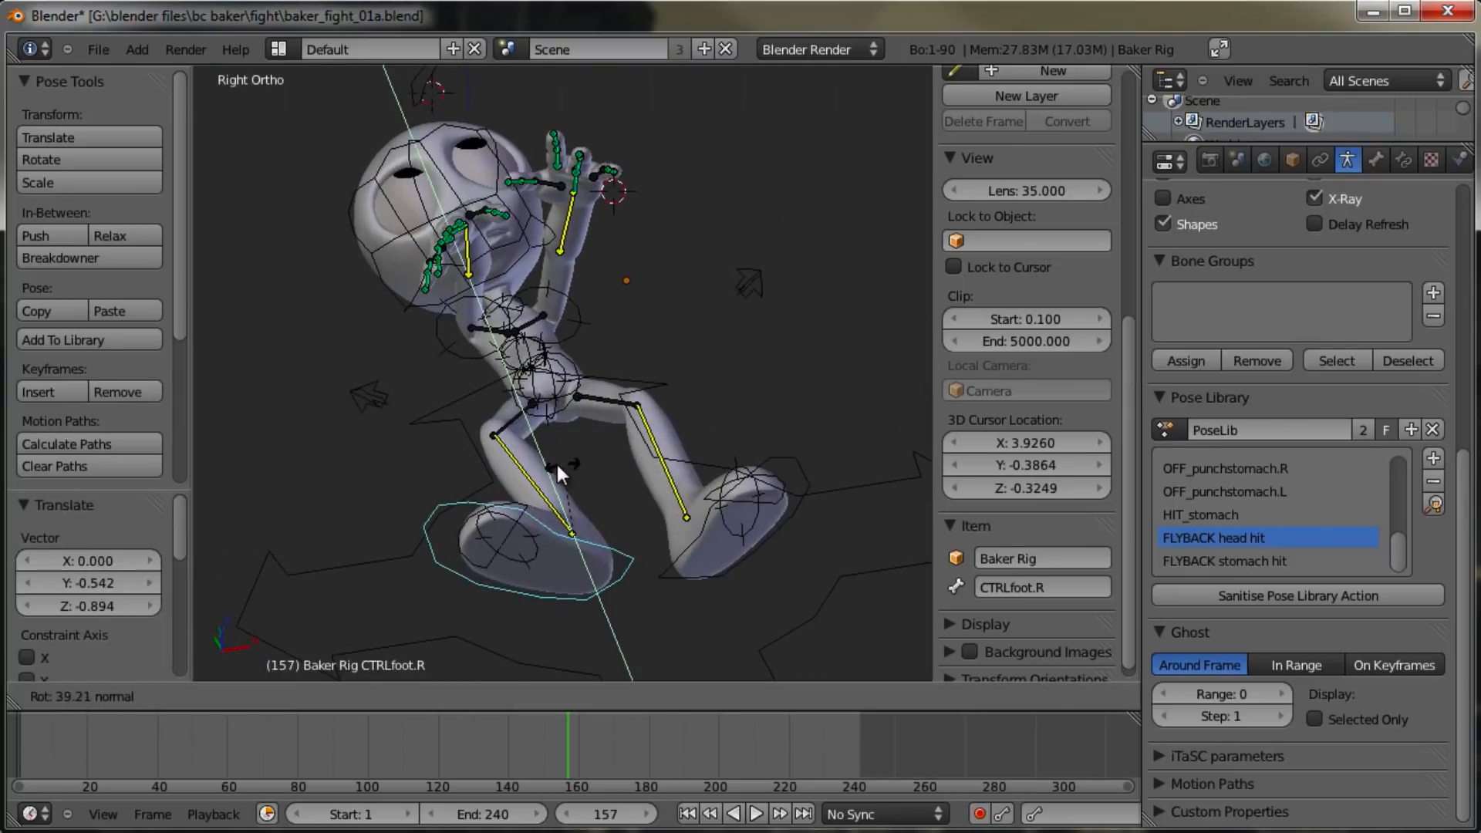
pyautogui.click(557, 464)
pyautogui.rightClick(705, 508)
pyautogui.moveTo(714, 517); pyautogui.dragTo(732, 526)
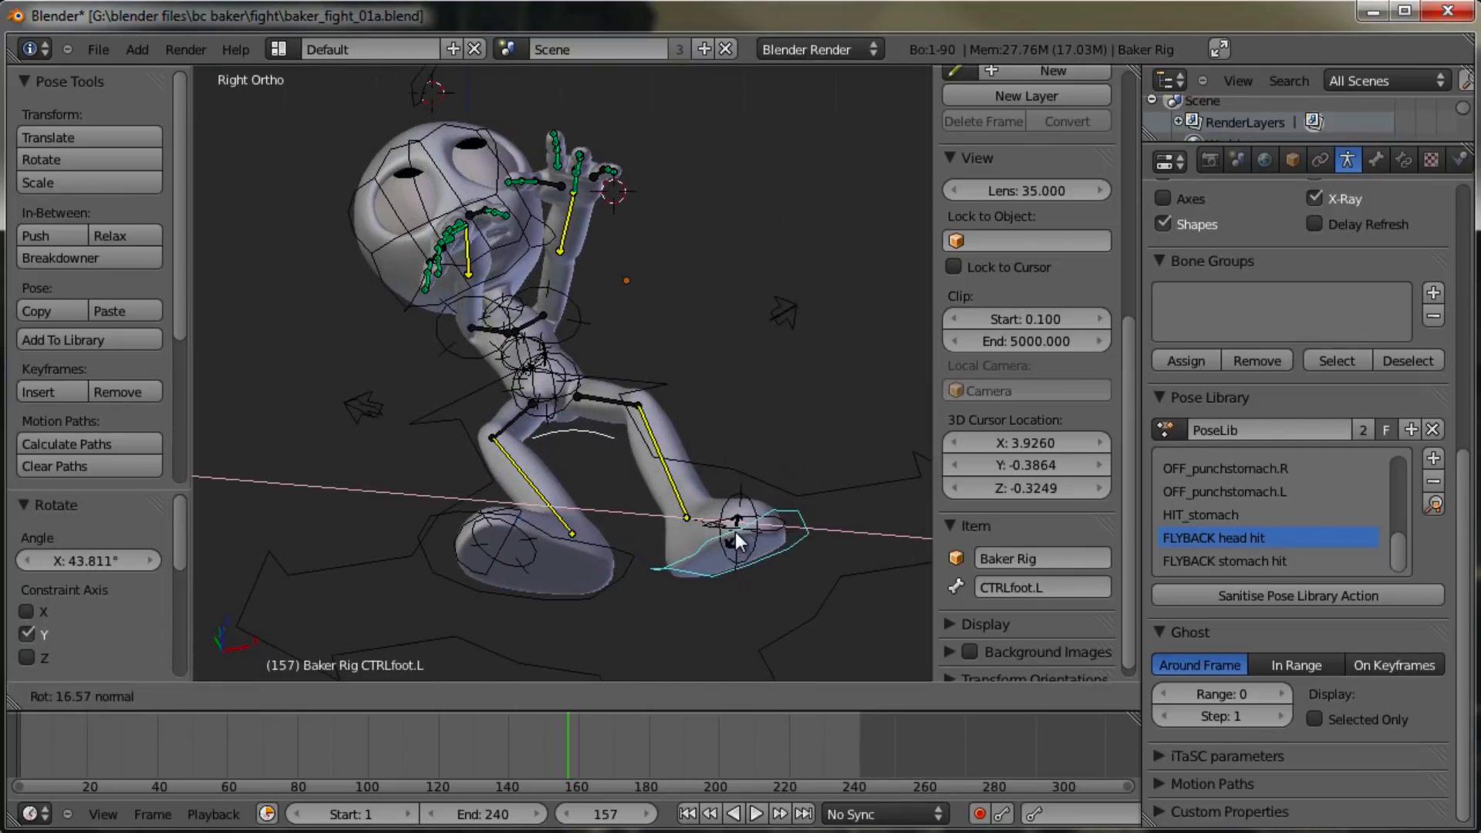
pyautogui.click(761, 506)
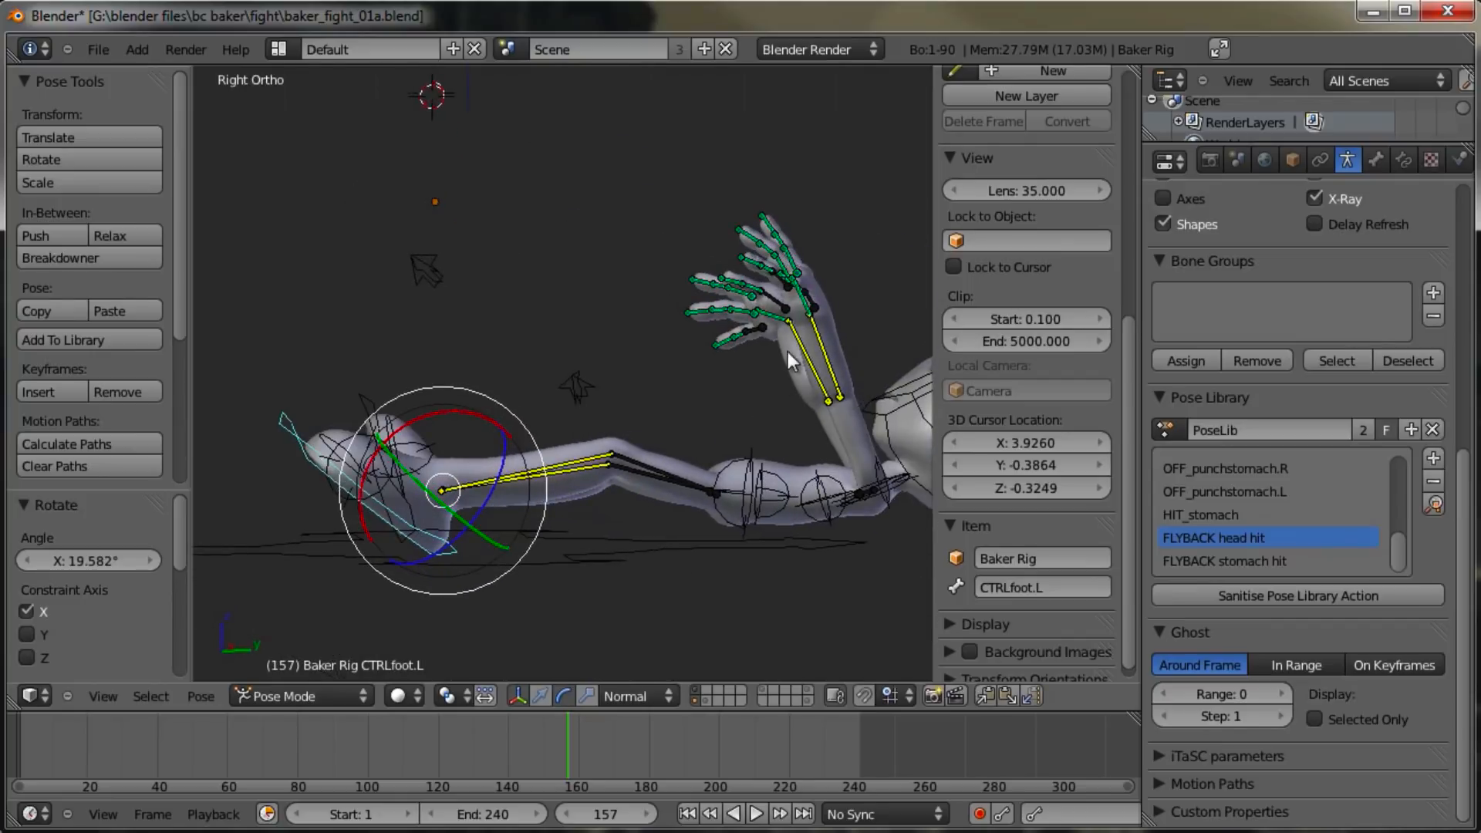
# Step: Move the right hand control IKhand.R from above the body down beside the head near the ground
pyautogui.scroll(-3, 461, 216)
pyautogui.rightClick(603, 176)
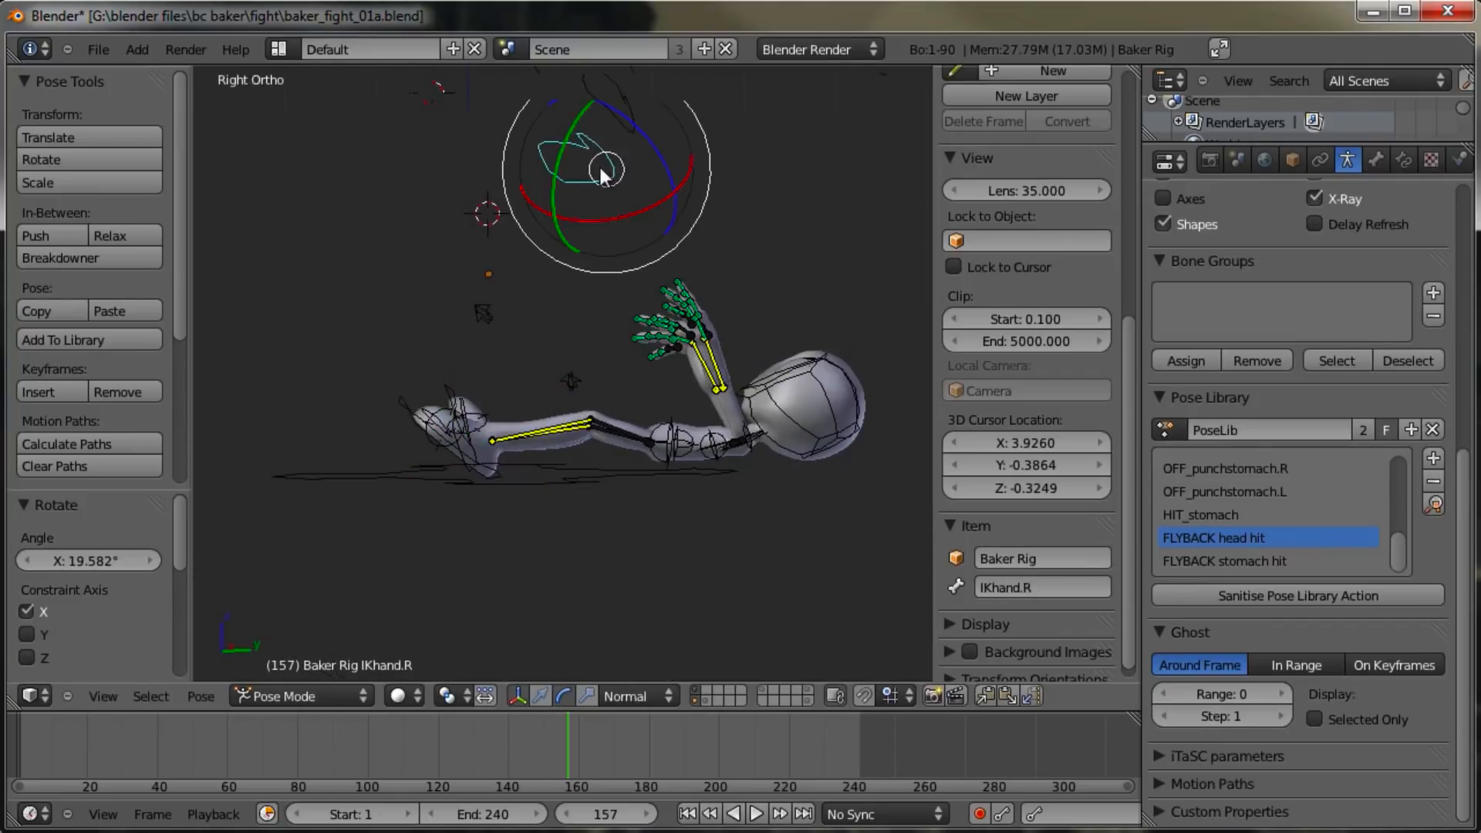
pyautogui.press('g')
pyautogui.click(565, 426)
pyautogui.moveTo(565, 426); pyautogui.dragTo(506, 348, button='middle')
pyautogui.press('g')
pyautogui.click(409, 377)
pyautogui.scroll(3, 591, 370)
pyautogui.press('g')
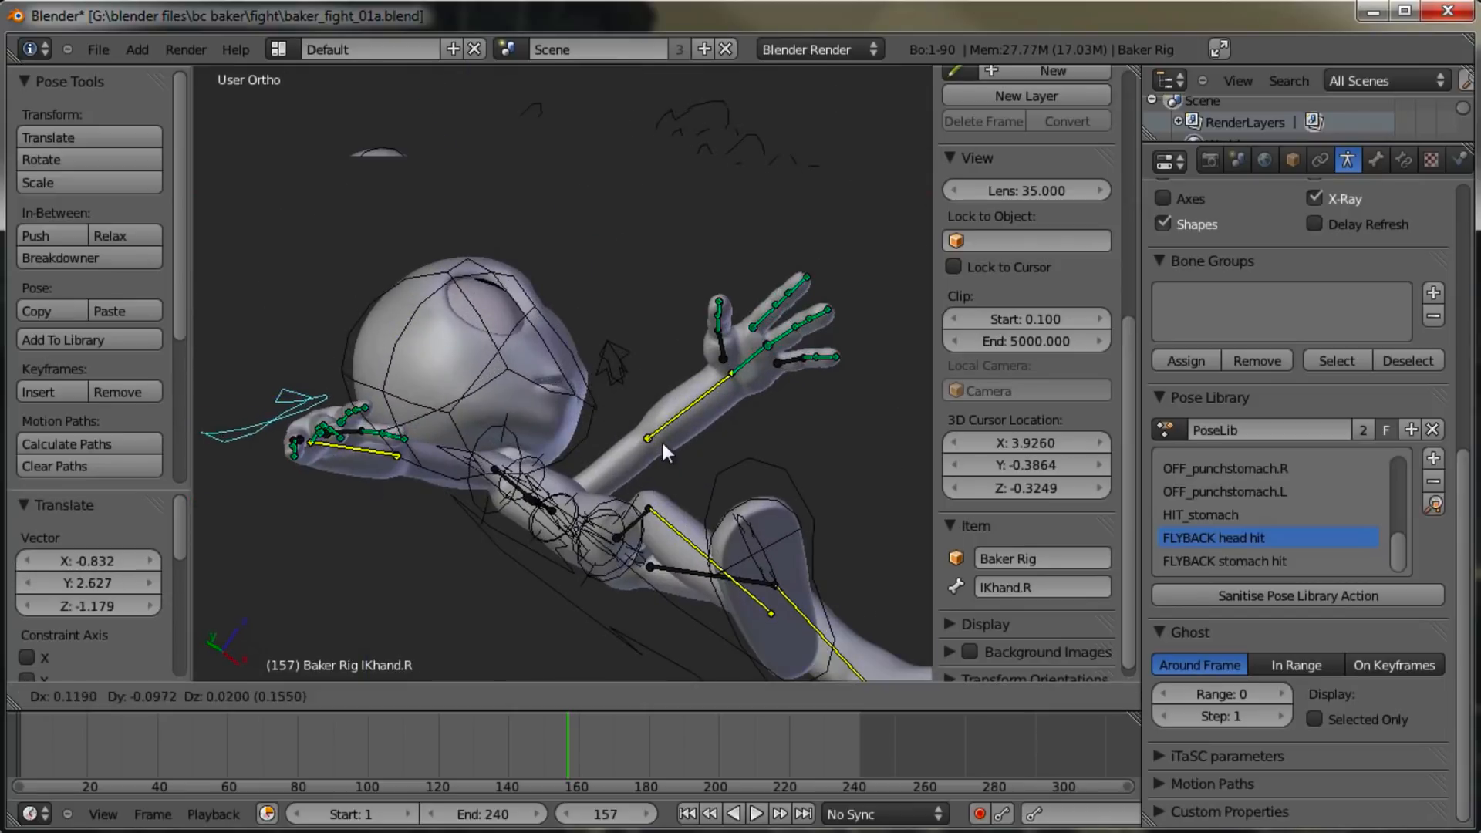
pyautogui.click(665, 442)
# Step: Rotate IKhand.R palm-down and move it about 0.641 in X, -0.572 in Y and 0.512 in Z
pyautogui.press('r')
pyautogui.click(516, 469)
pyautogui.press('r')
pyautogui.press('r')
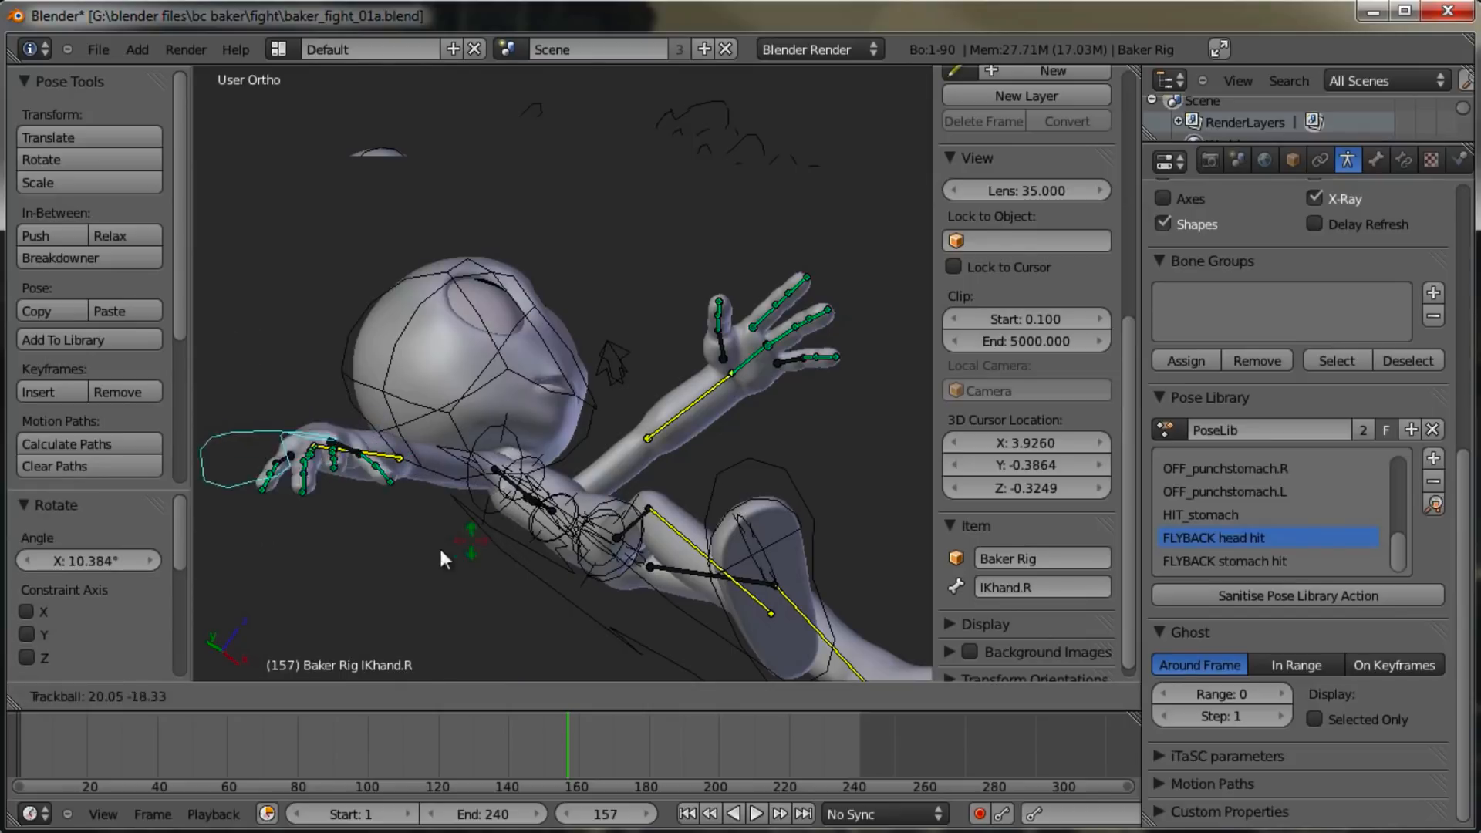
pyautogui.click(413, 548)
pyautogui.press('g')
pyautogui.click(571, 381)
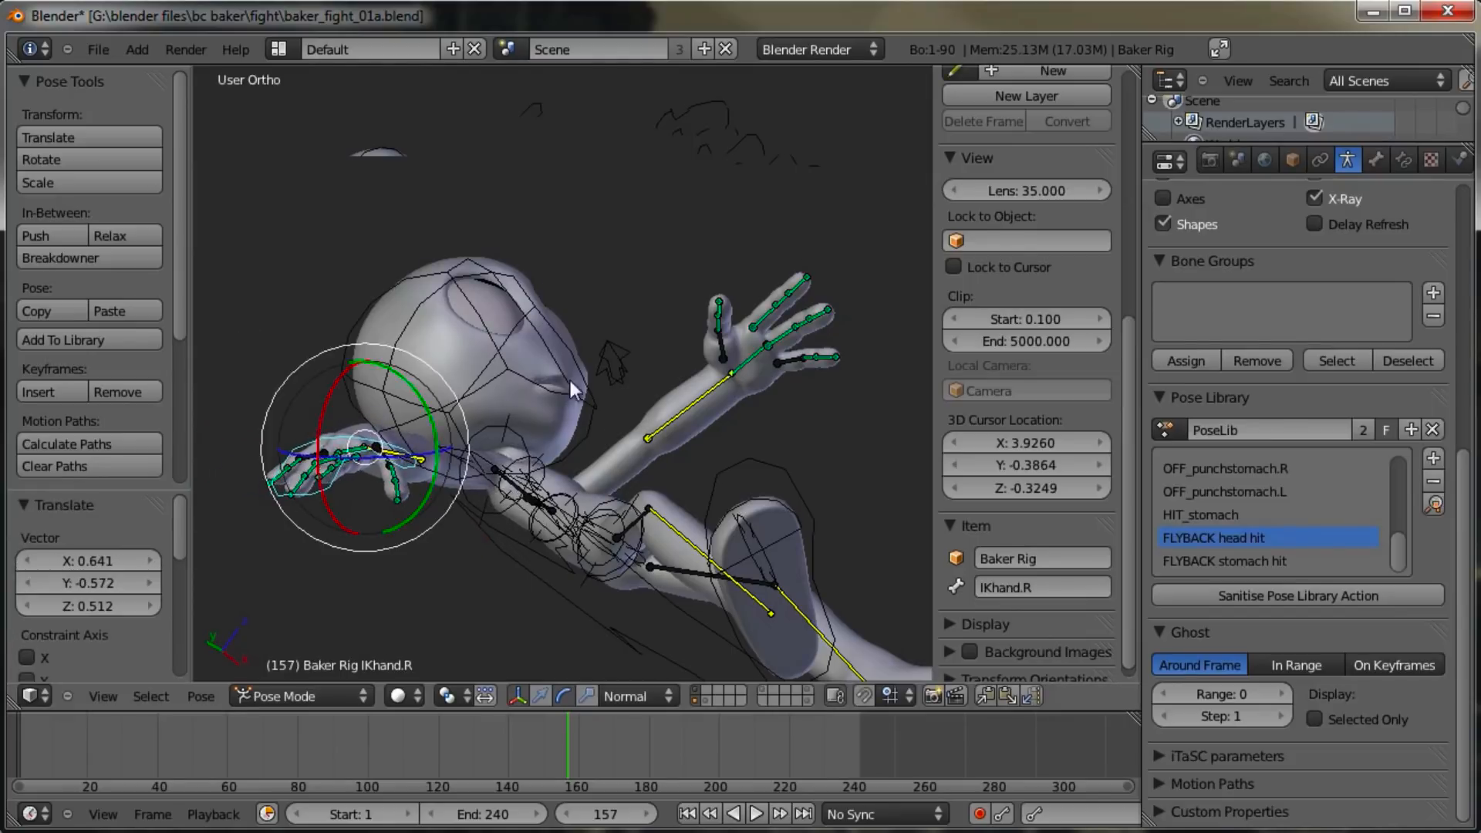
# Step: Reposition IKhand.R beside the body, including a move of about -0.063 in X and 0.283 in Z
pyautogui.moveTo(571, 381); pyautogui.dragTo(459, 529, button='middle')
pyautogui.press('g')
pyautogui.click(546, 423)
pyautogui.moveTo(566, 432); pyautogui.dragTo(608, 261, button='middle')
pyautogui.press('KP_1')
pyautogui.press('g')
pyautogui.click(603, 245)
# Step: Rotate IKhand.R toward the floor and move it about -0.115 in X and 0.178 in Z
pyautogui.press('r')
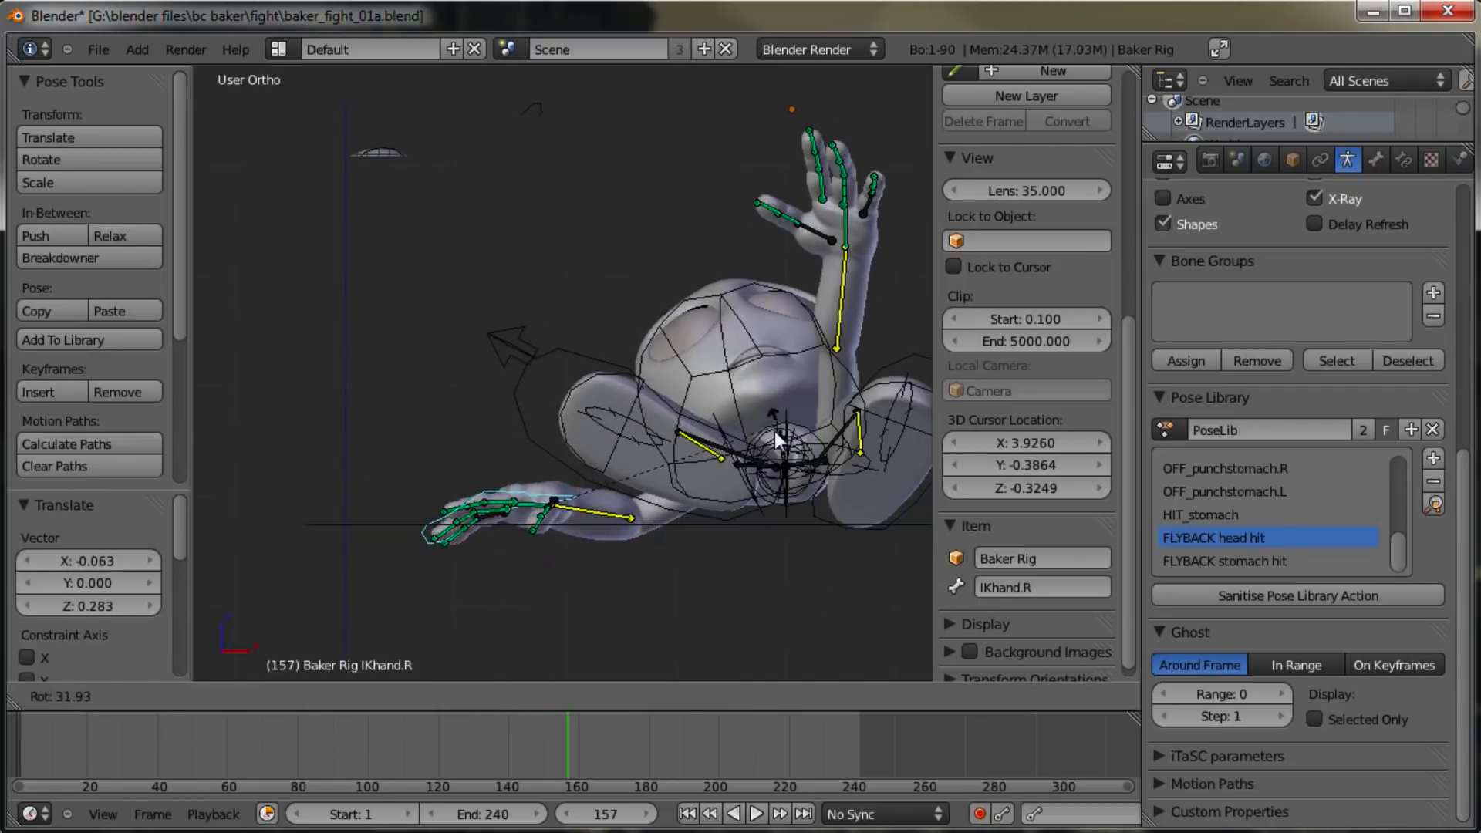
pyautogui.click(761, 456)
pyautogui.press('KP_1')
pyautogui.press('g')
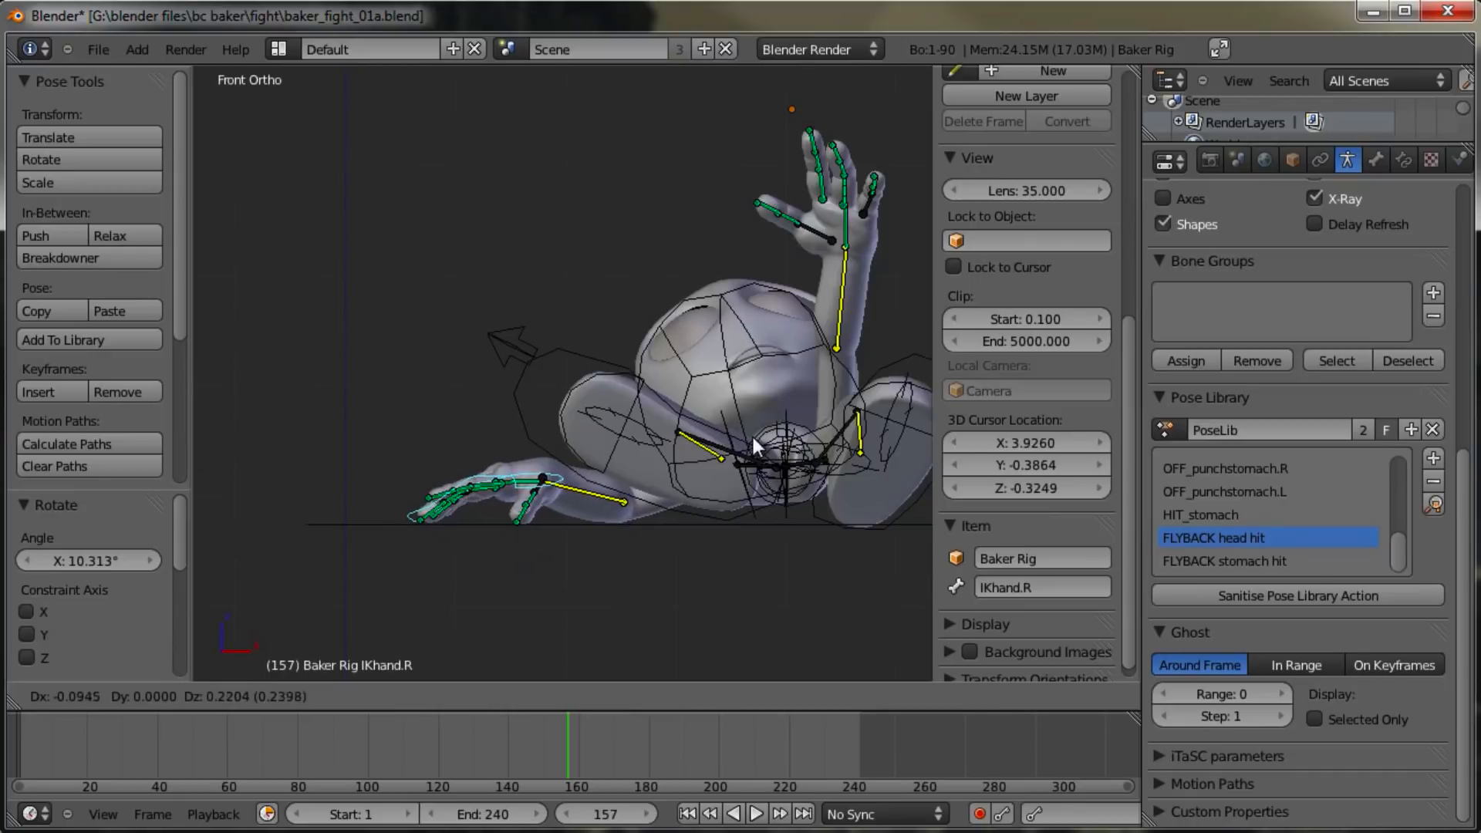
pyautogui.click(754, 437)
# Step: Lower hips_ctrl about -0.147 in Z so the body rests on the ground
pyautogui.rightClick(748, 506)
pyautogui.rightClick(794, 502)
pyautogui.press('g')
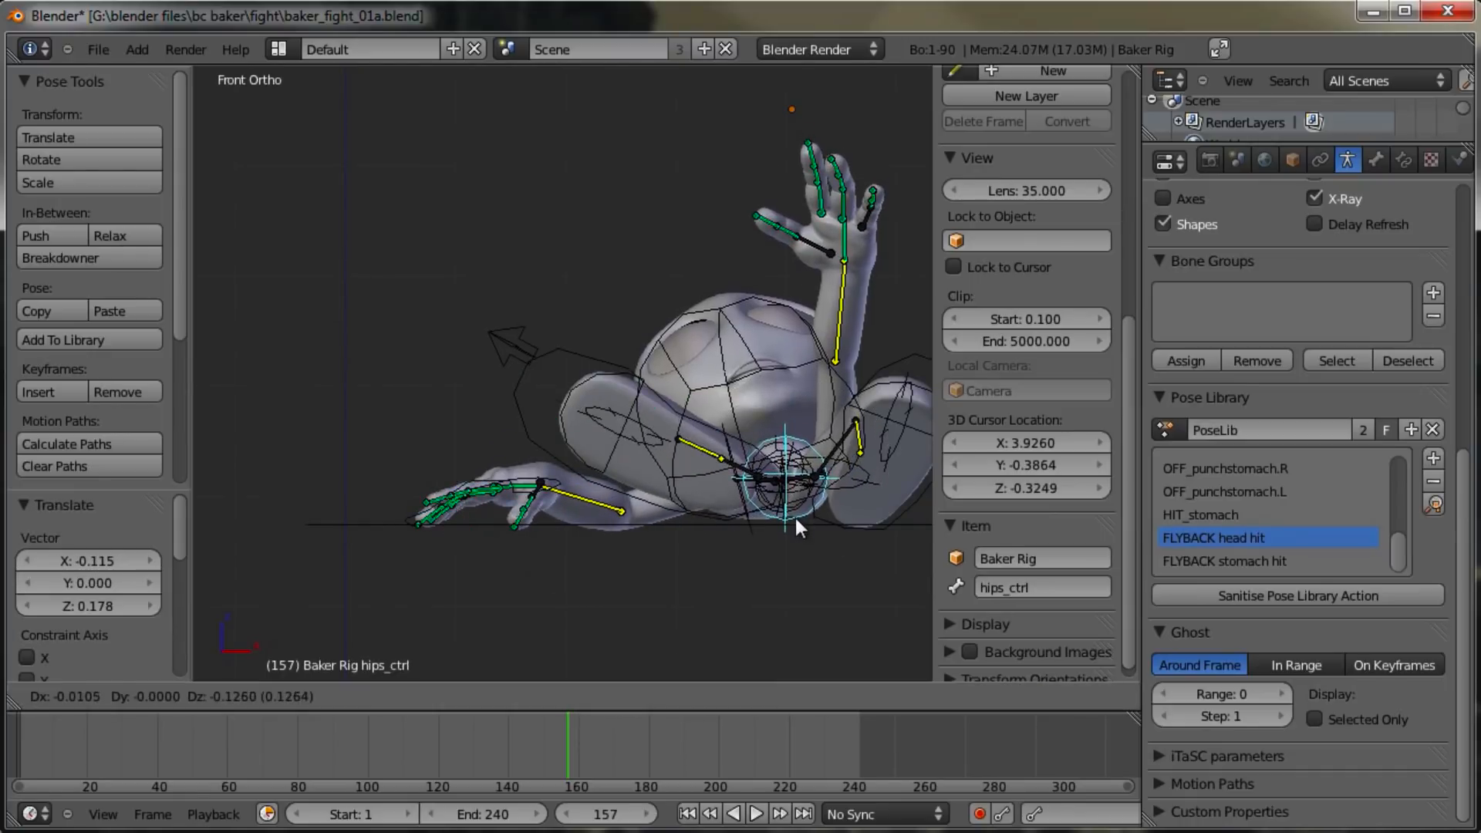
pyautogui.click(787, 524)
# Step: Move IKhand.R about -0.126 in X and paste its pose onto the left hand, flipped on the X-axis
pyautogui.rightClick(539, 496)
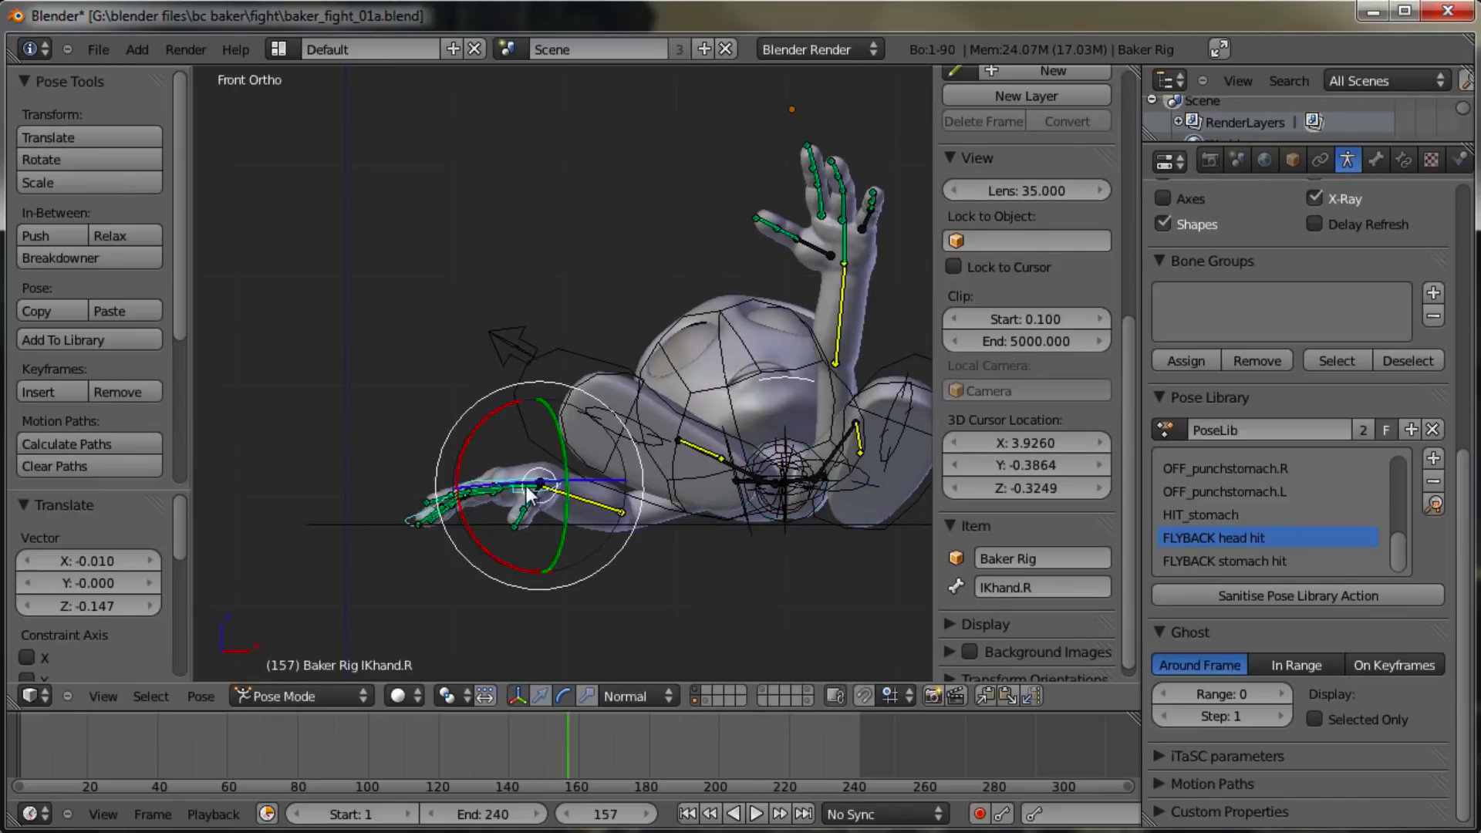
pyautogui.press('g')
pyautogui.click(511, 487)
pyautogui.keyDown('shift'); pyautogui.moveTo(679, 445); pyautogui.dragTo(555, 436, button='middle'); pyautogui.keyUp('shift')
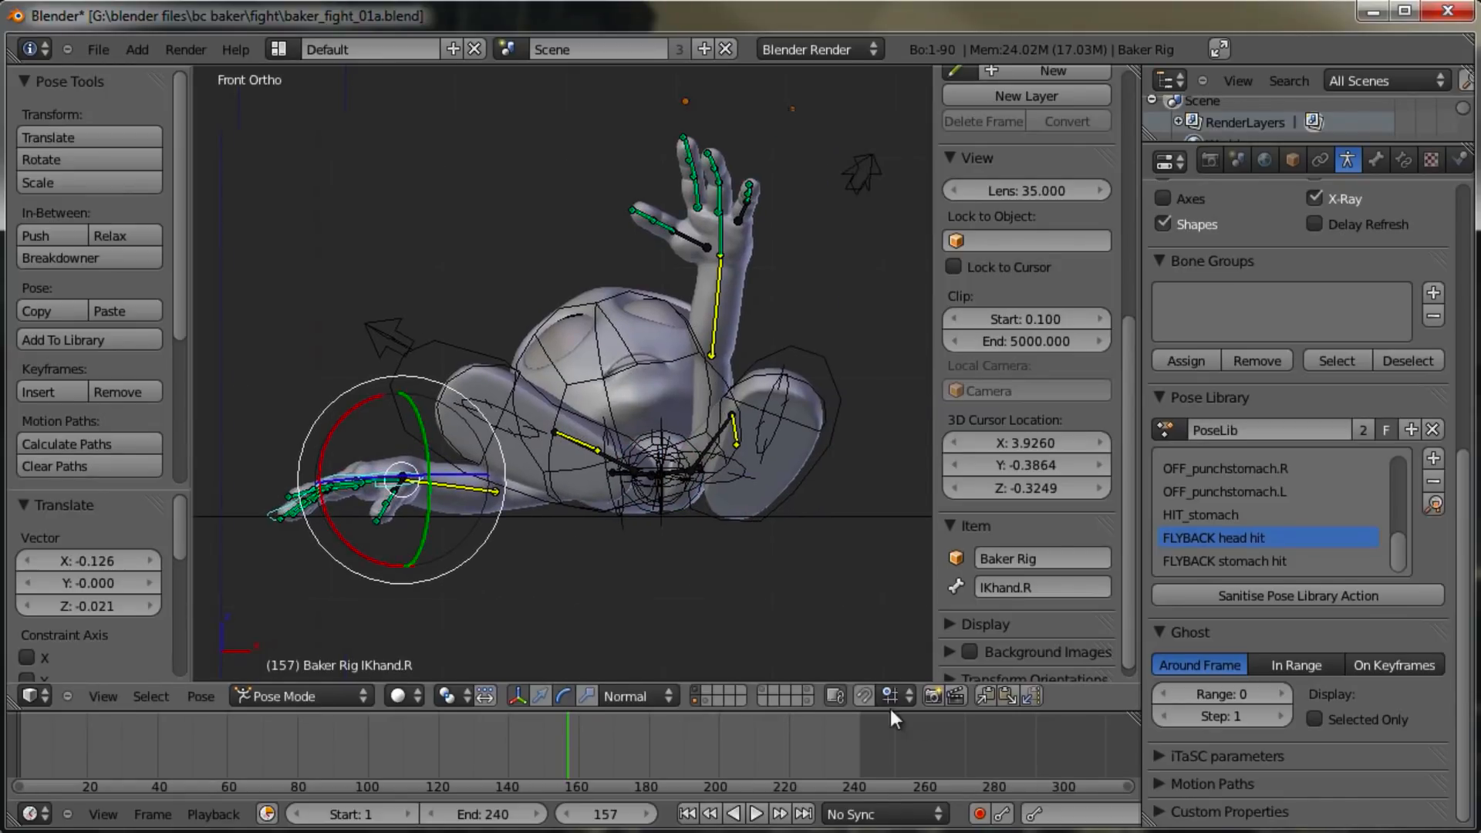
pyautogui.click(1028, 697)
pyautogui.scroll(-1, 783, 409)
pyautogui.keyDown('shift'); pyautogui.moveTo(776, 399); pyautogui.dragTo(690, 395, button='middle'); pyautogui.keyUp('shift')
pyautogui.moveTo(690, 395); pyautogui.dragTo(563, 422, button='middle')
# Step: Rotate IKhand.L about 30.3°, move it in toward the hip, and rotate it about another 14.4°
pyautogui.rightClick(808, 504)
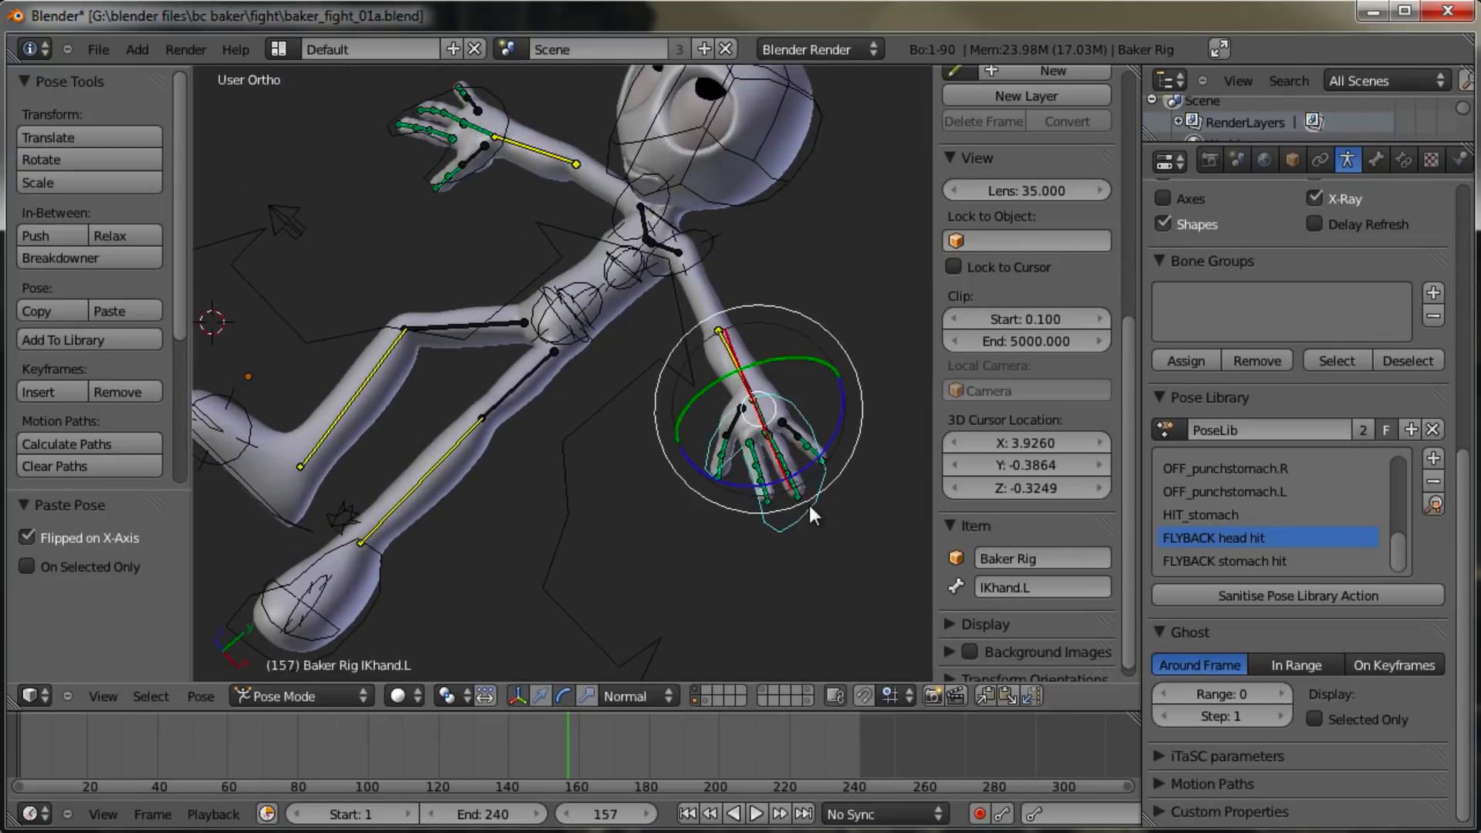
pyautogui.press('KP_7')
pyautogui.scroll(-2, 701, 298)
pyautogui.keyDown('shift'); pyautogui.moveTo(702, 298); pyautogui.dragTo(709, 369, button='middle'); pyautogui.keyUp('shift')
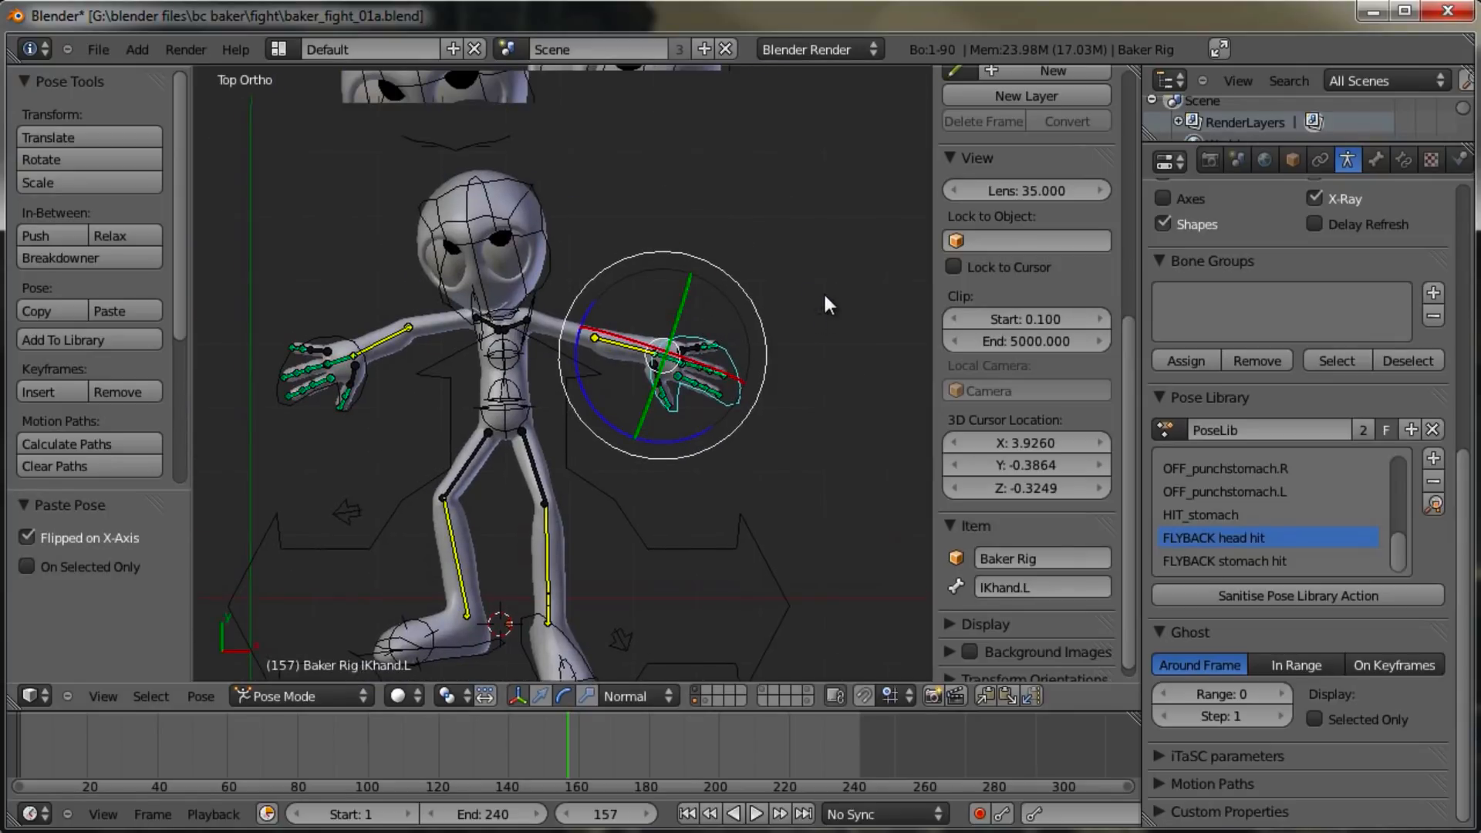
pyautogui.press('r')
pyautogui.click(795, 441)
pyautogui.press('g')
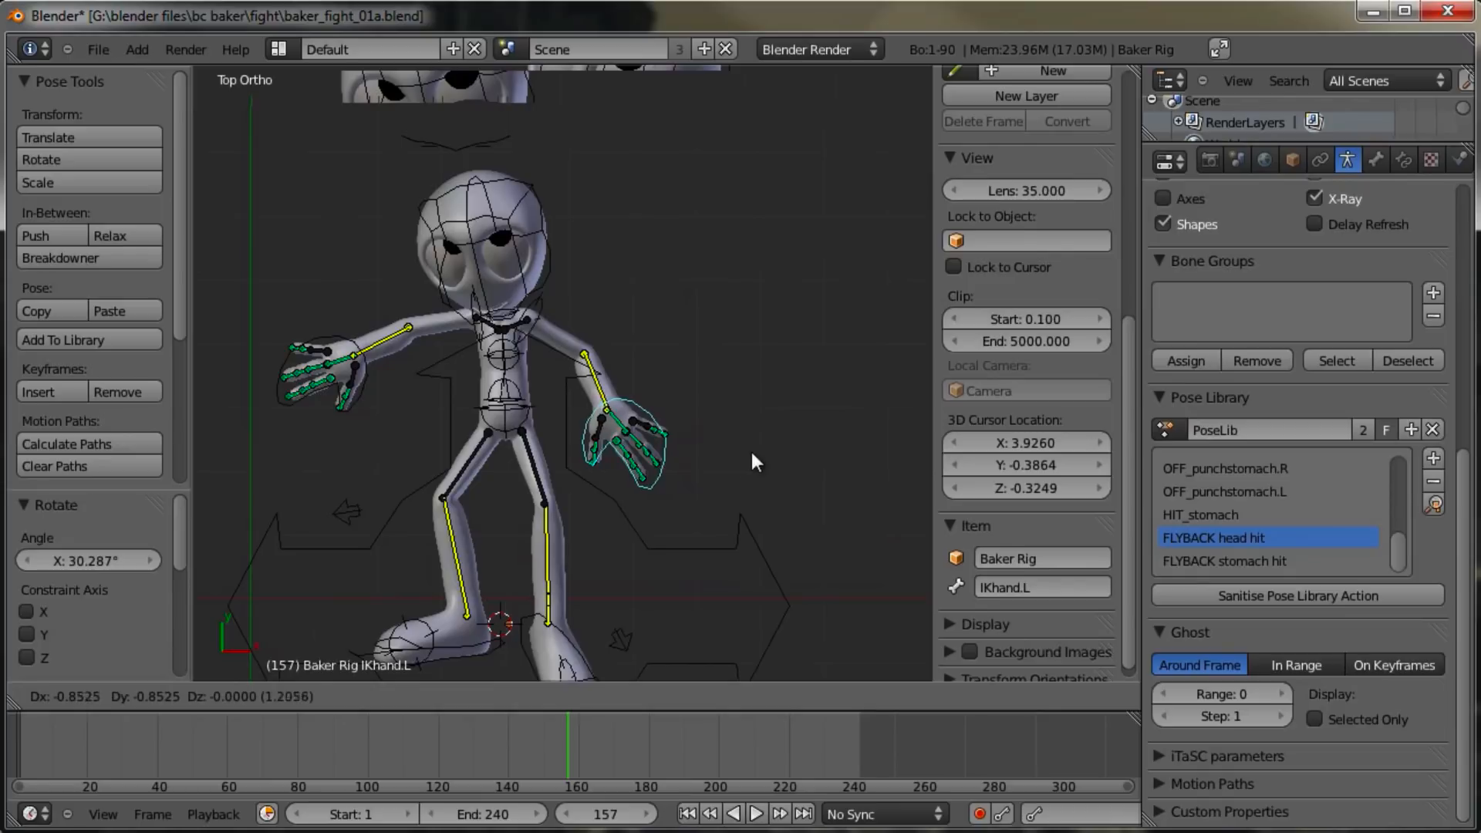
pyautogui.click(741, 460)
pyautogui.press('r')
pyautogui.click(757, 458)
pyautogui.moveTo(754, 460); pyautogui.dragTo(657, 381, button='middle')
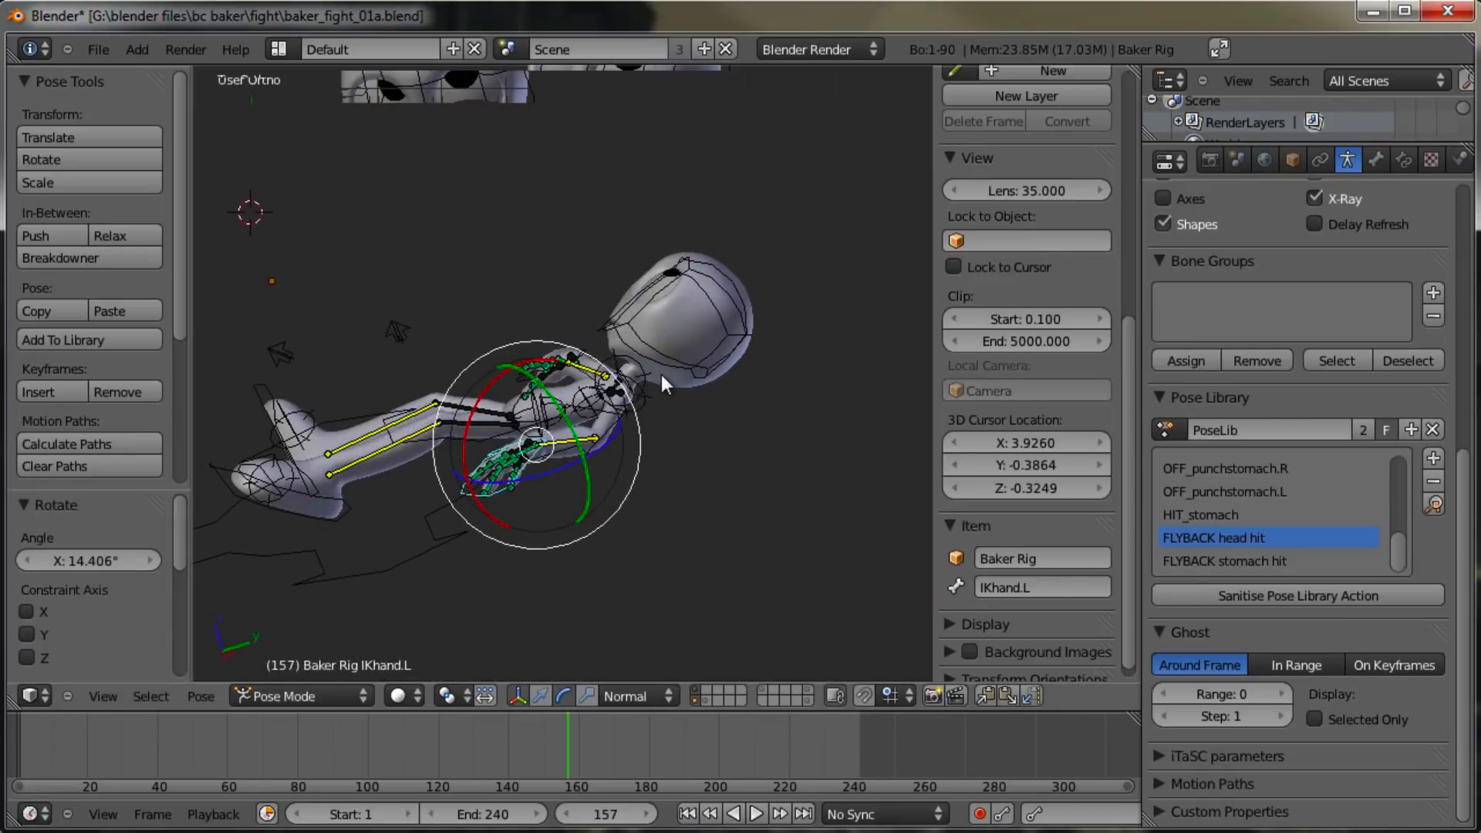
# Step: Adjust the chest bone in side view with rotations of about 9°, -14.5° and 6°
pyautogui.press('KP_3')
pyautogui.scroll(4, 661, 373)
pyautogui.rightClick(670, 468)
pyautogui.press('r')
pyautogui.rightClick(827, 404)
pyautogui.rightClick(649, 447)
pyautogui.press('r')
pyautogui.click(813, 391)
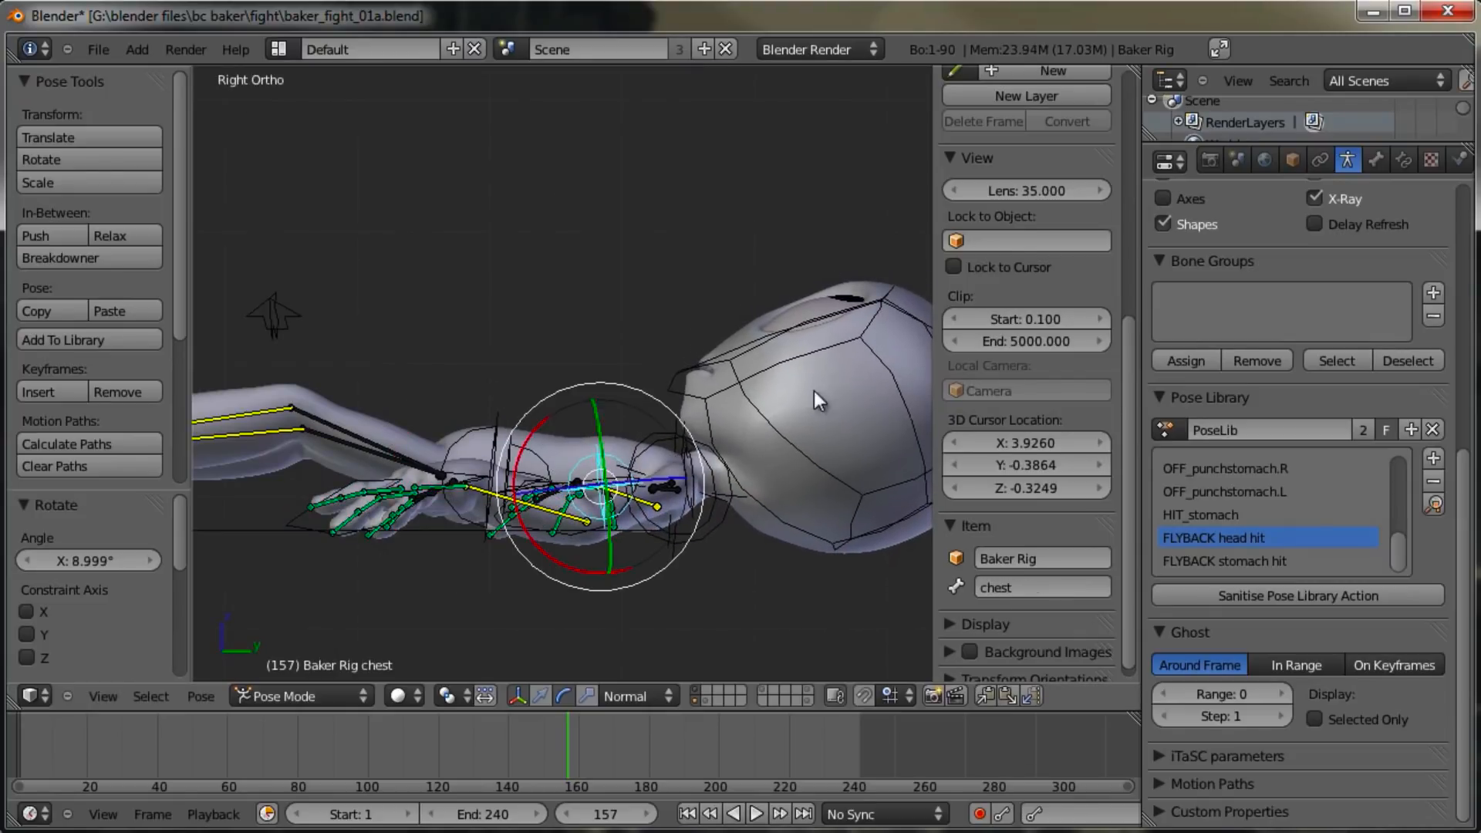
pyautogui.press('r')
pyautogui.click(577, 429)
pyautogui.press('r')
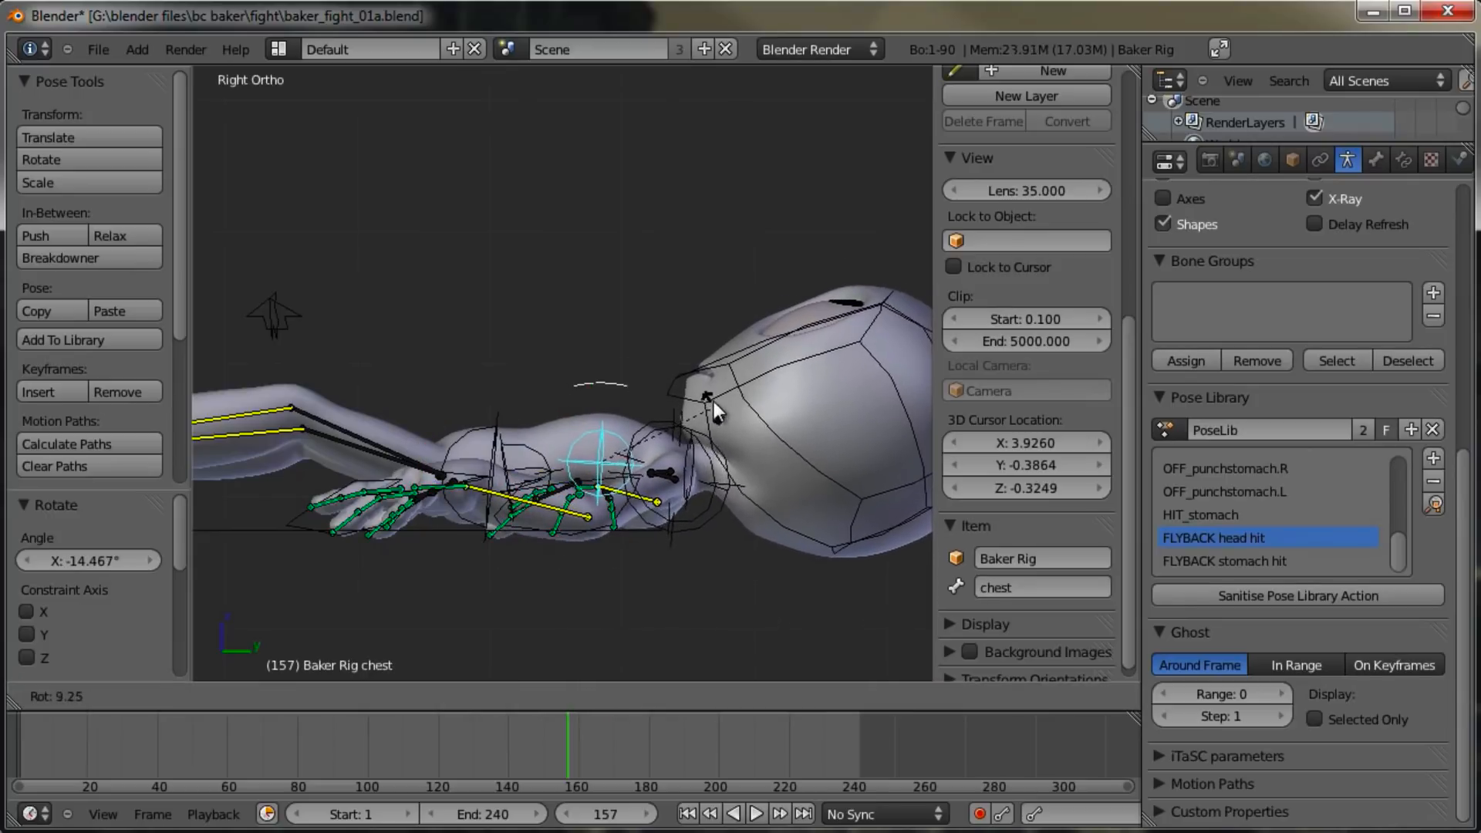
pyautogui.click(709, 417)
# Step: Rotate the head bone back in side view, and turn it about -20.2° around the X axis
pyautogui.keyDown('shift'); pyautogui.moveTo(745, 454); pyautogui.dragTo(652, 433, button='middle'); pyautogui.keyUp('shift')
pyautogui.rightClick(714, 502)
pyautogui.press('r')
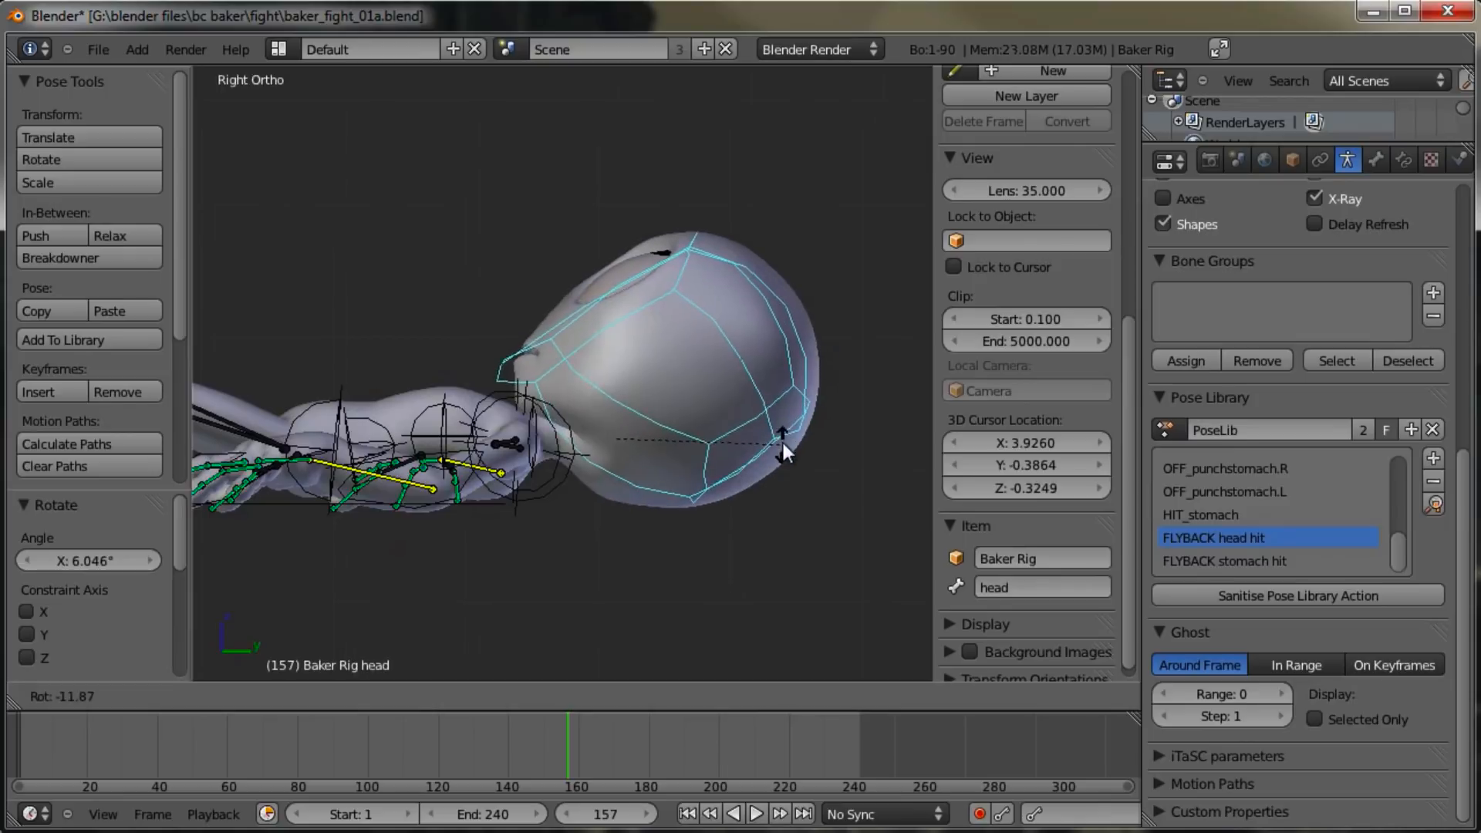
pyautogui.click(779, 437)
pyautogui.moveTo(492, 362)
pyautogui.mouseDown(button='middle')
pyautogui.moveTo(661, 512)
pyautogui.moveTo(456, 403)
pyautogui.moveTo(471, 370)
pyautogui.mouseUp(button='middle')
pyautogui.moveTo(474, 363); pyautogui.dragTo(476, 398)
pyautogui.press('r')
pyautogui.press('x')
pyautogui.click(377, 445)
# Step: Rotate the neck bone about -14.1°
pyautogui.moveTo(377, 446); pyautogui.dragTo(444, 441, button='middle')
pyautogui.rightClick(493, 390)
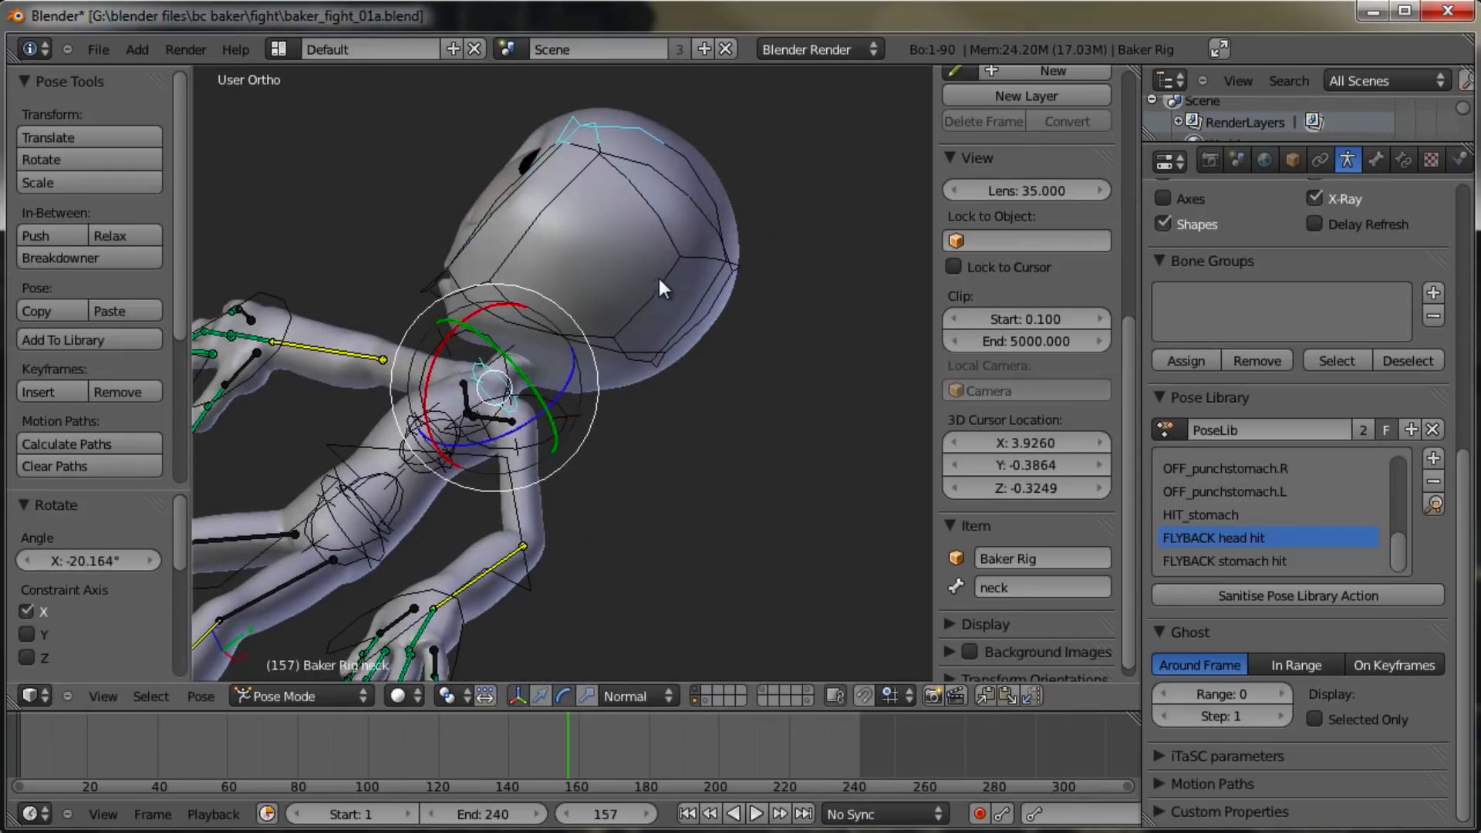
pyautogui.press('r')
pyautogui.click(628, 260)
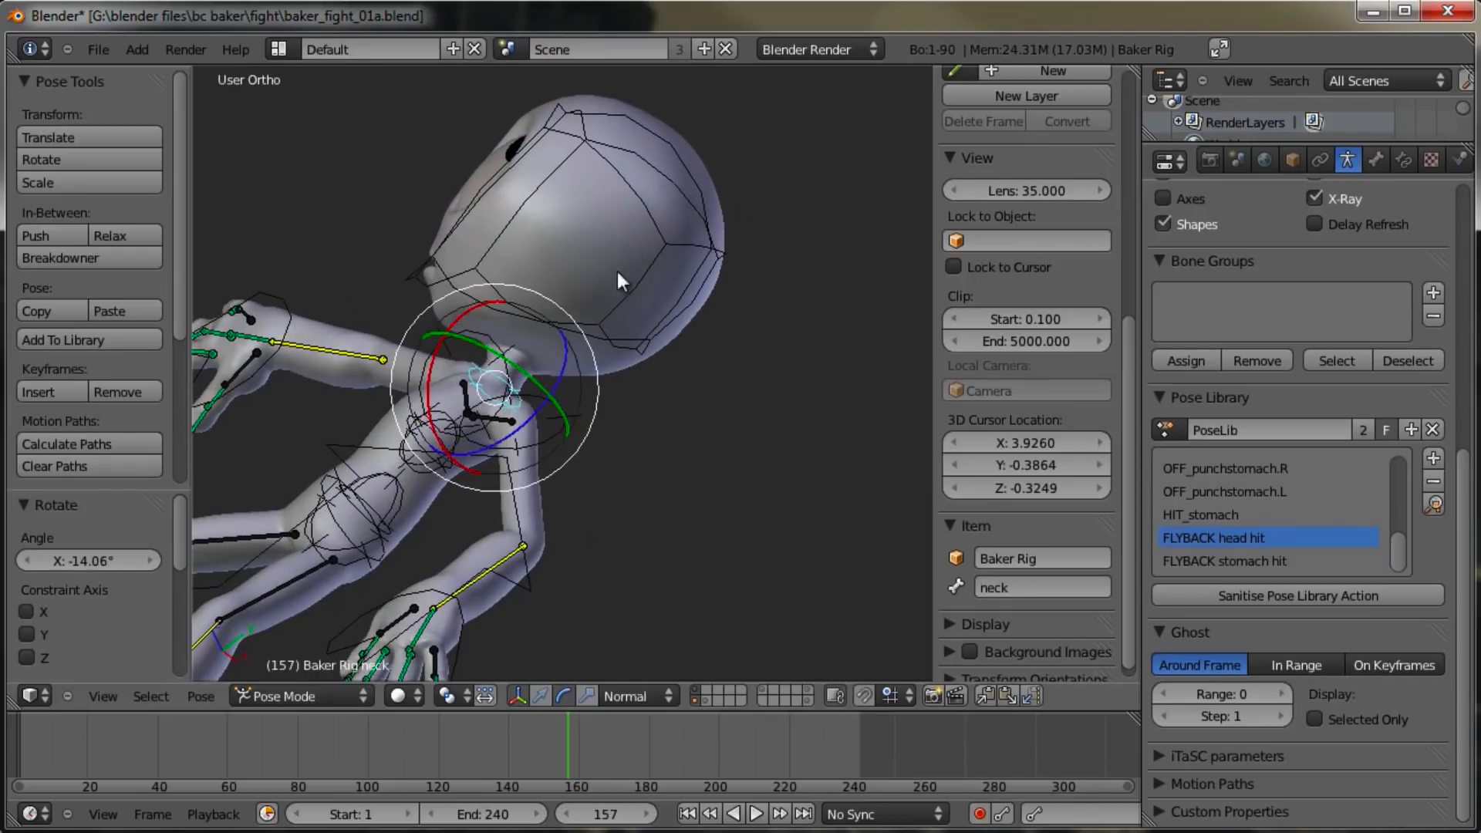
# Step: Move the eyeLOOK control from high above the body to just in front of the face
pyautogui.scroll(-4, 617, 271)
pyautogui.scroll(-3, 609, 401)
pyautogui.rightClick(535, 201)
pyautogui.press('g')
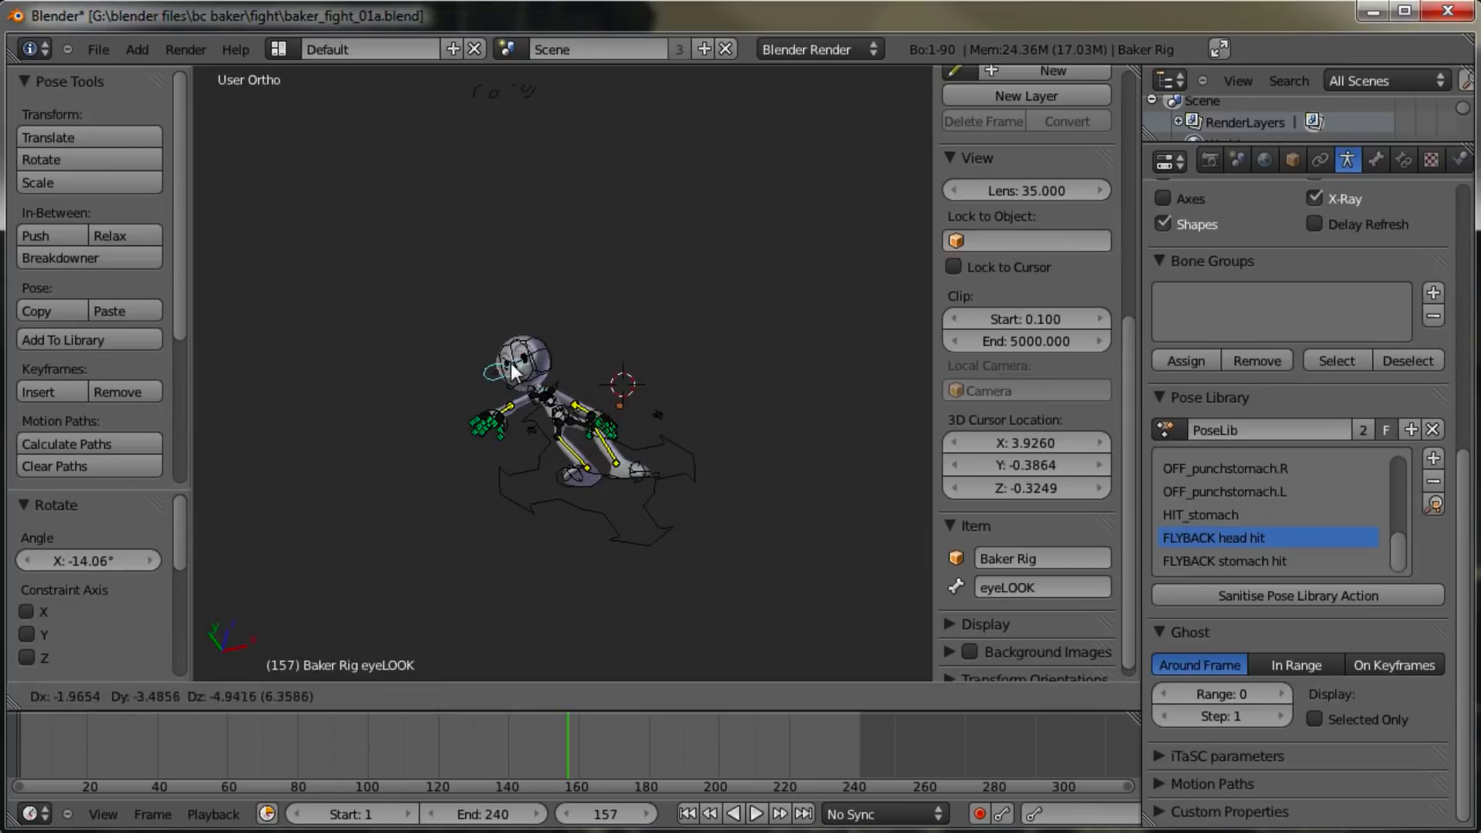
pyautogui.click(512, 370)
pyautogui.moveTo(512, 370); pyautogui.dragTo(479, 358, button='middle')
# Step: Add the lying pose of all bones to the pose library as a new pose named onground
pyautogui.press('a')
pyautogui.press('a')
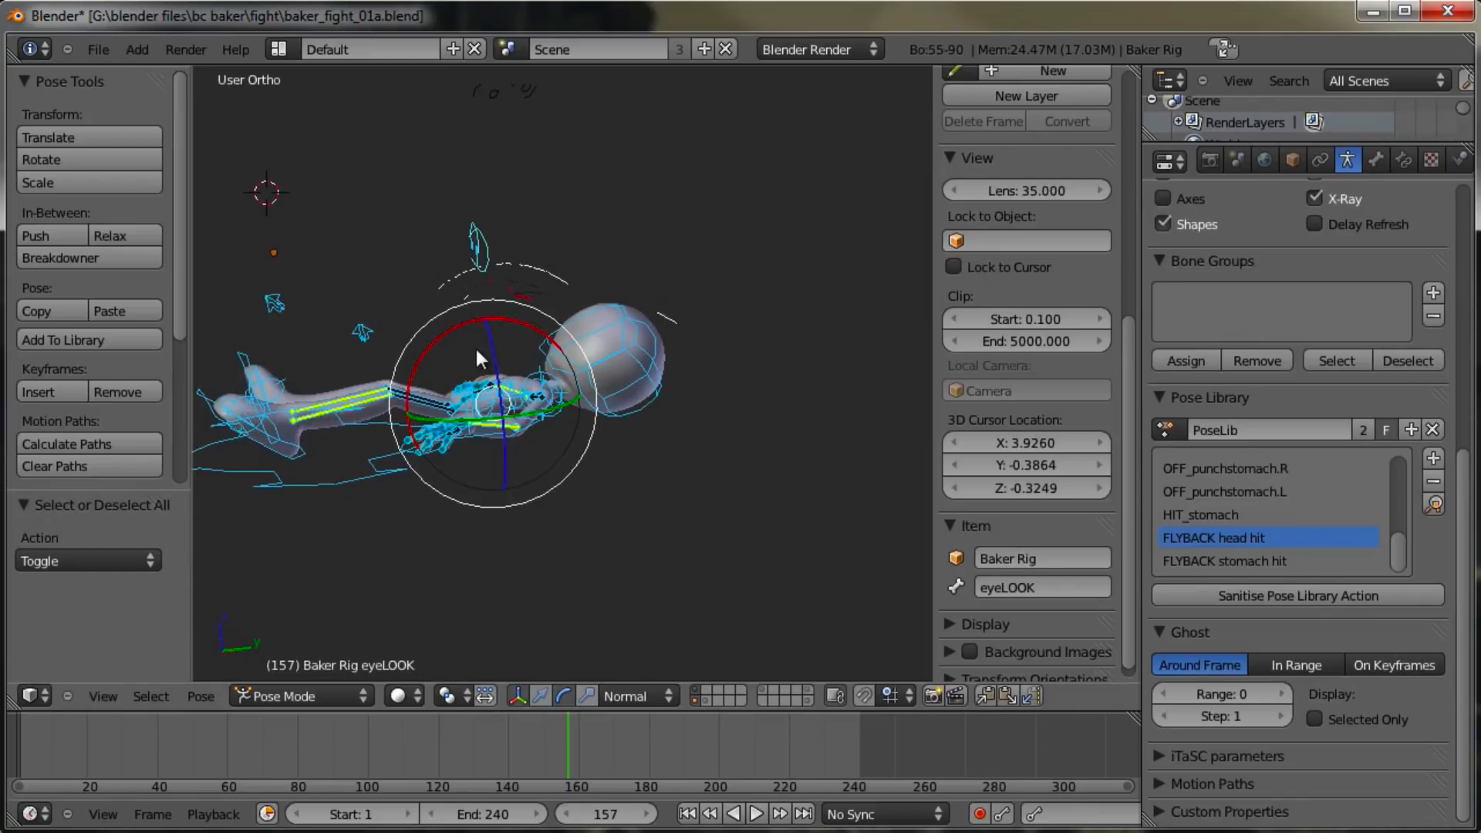
pyautogui.hotkey('shift', 'l')
pyautogui.click(475, 349)
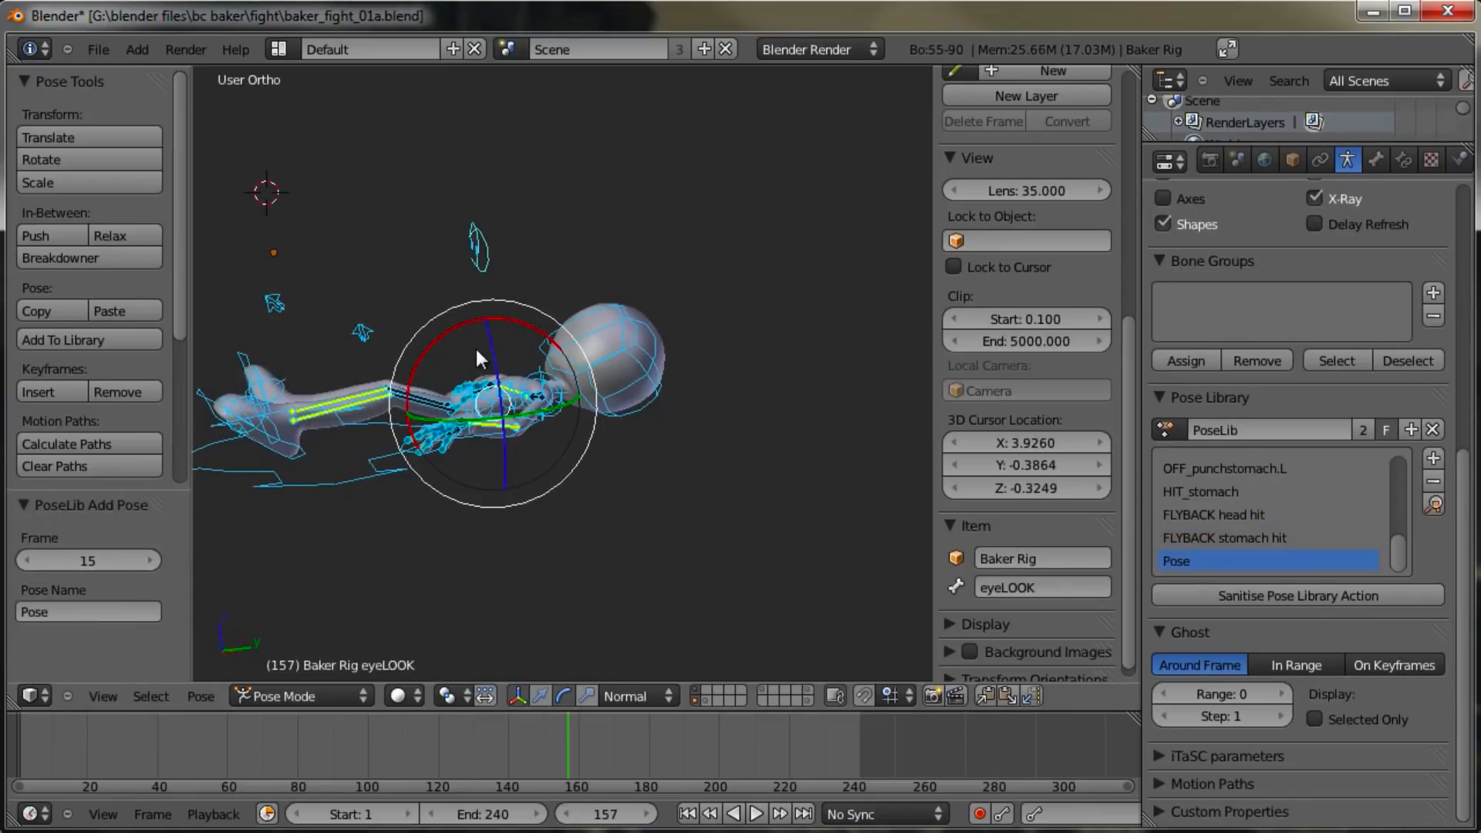
pyautogui.click(80, 609)
pyautogui.write('ON')
pyautogui.press('Return')
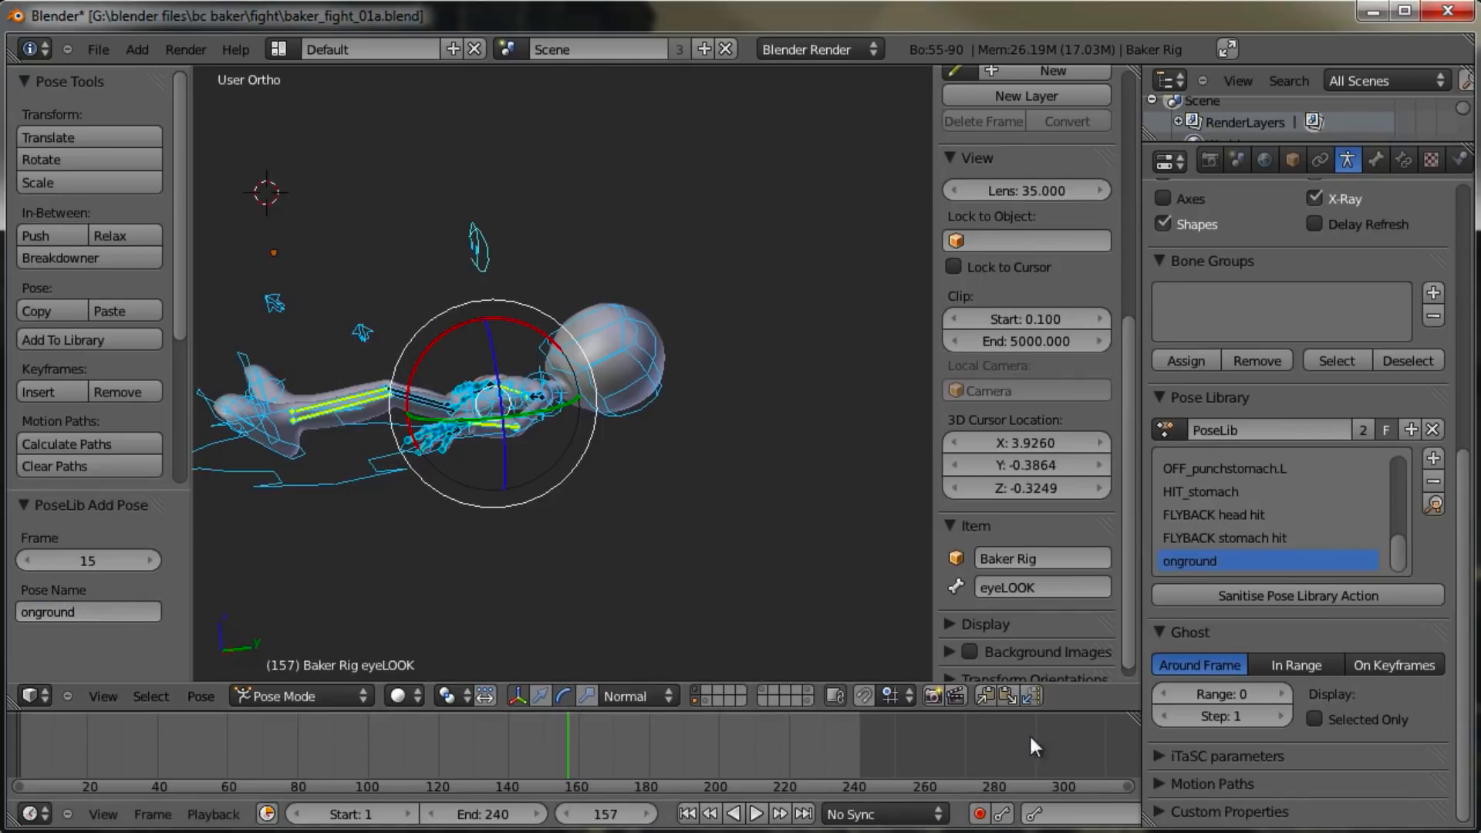
# Step: Go back through the stored poses to the start of the library list and examine the lying pose from several angles
pyautogui.moveTo(1403, 553); pyautogui.dragTo(1401, 466)
pyautogui.moveTo(617, 447); pyautogui.dragTo(759, 493, button='middle')
pyautogui.moveTo(558, 501); pyautogui.dragTo(642, 569, button='middle')
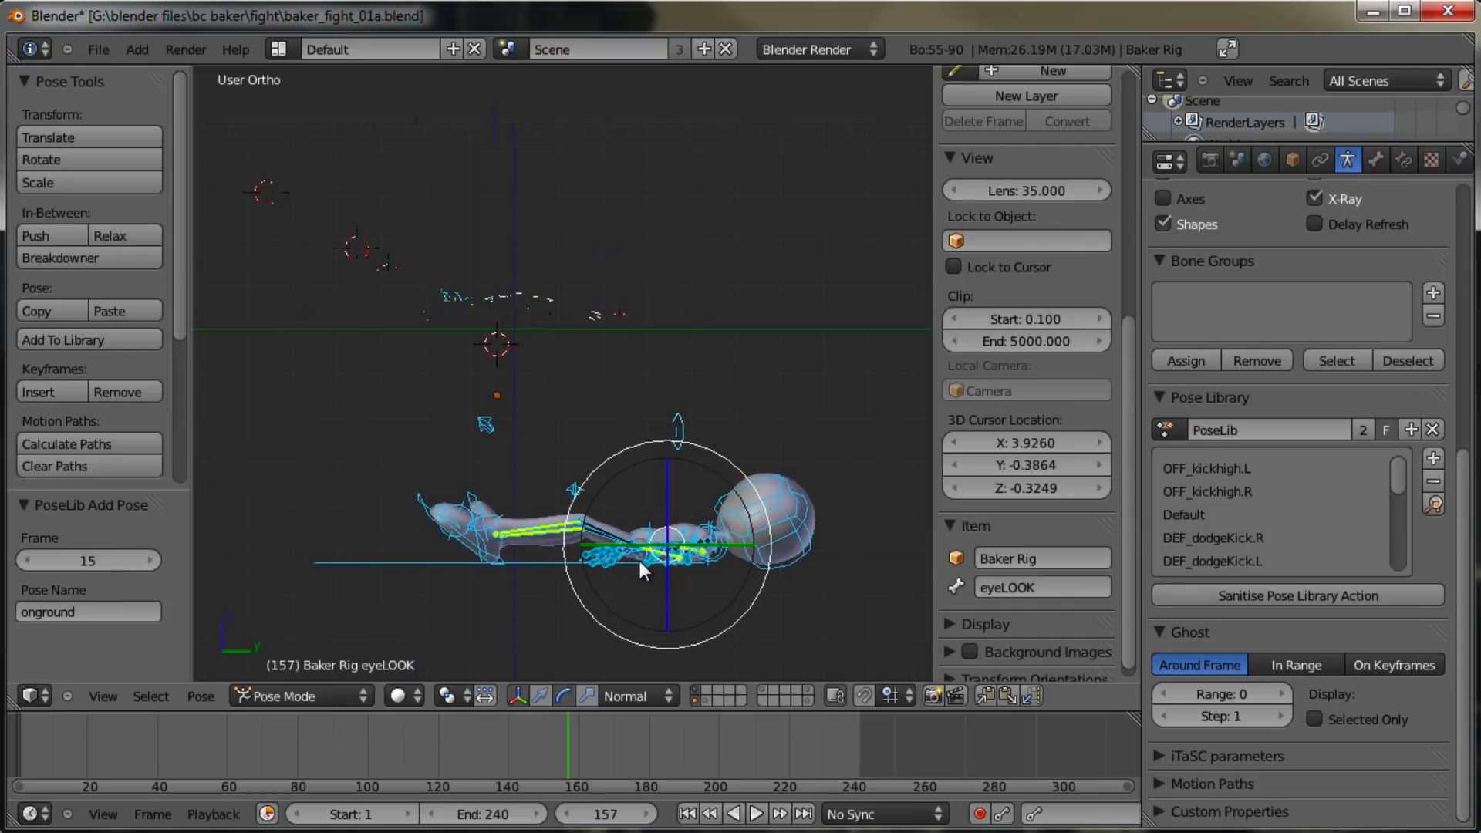
pyautogui.moveTo(516, 418); pyautogui.dragTo(643, 451, button='middle')
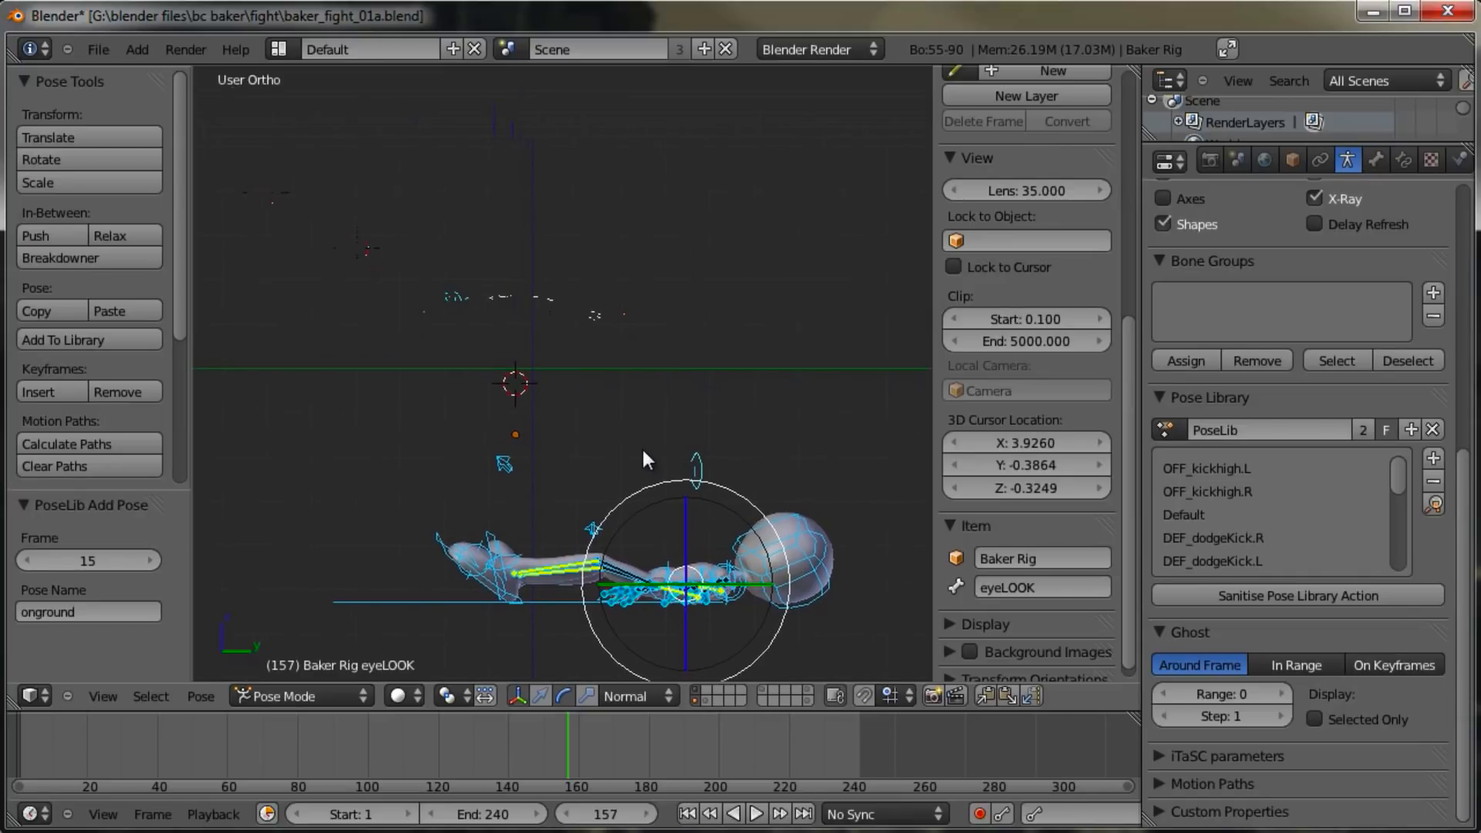
pyautogui.moveTo(548, 434); pyautogui.dragTo(587, 483, button='middle')
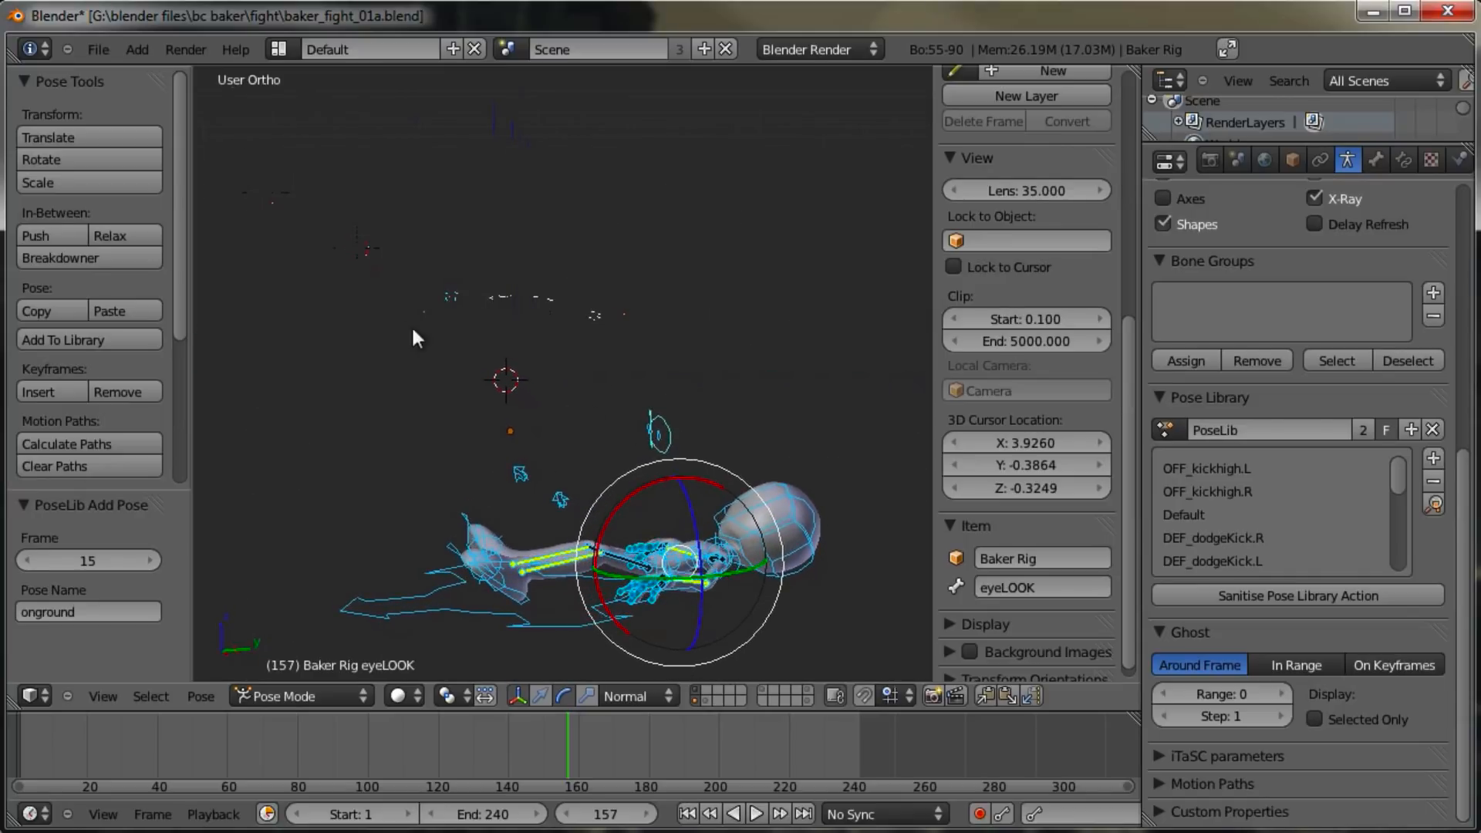
pyautogui.keyDown('shift'); pyautogui.moveTo(739, 464); pyautogui.dragTo(729, 421, button='middle'); pyautogui.keyUp('shift')
pyautogui.moveTo(604, 413); pyautogui.dragTo(612, 448, button='middle')
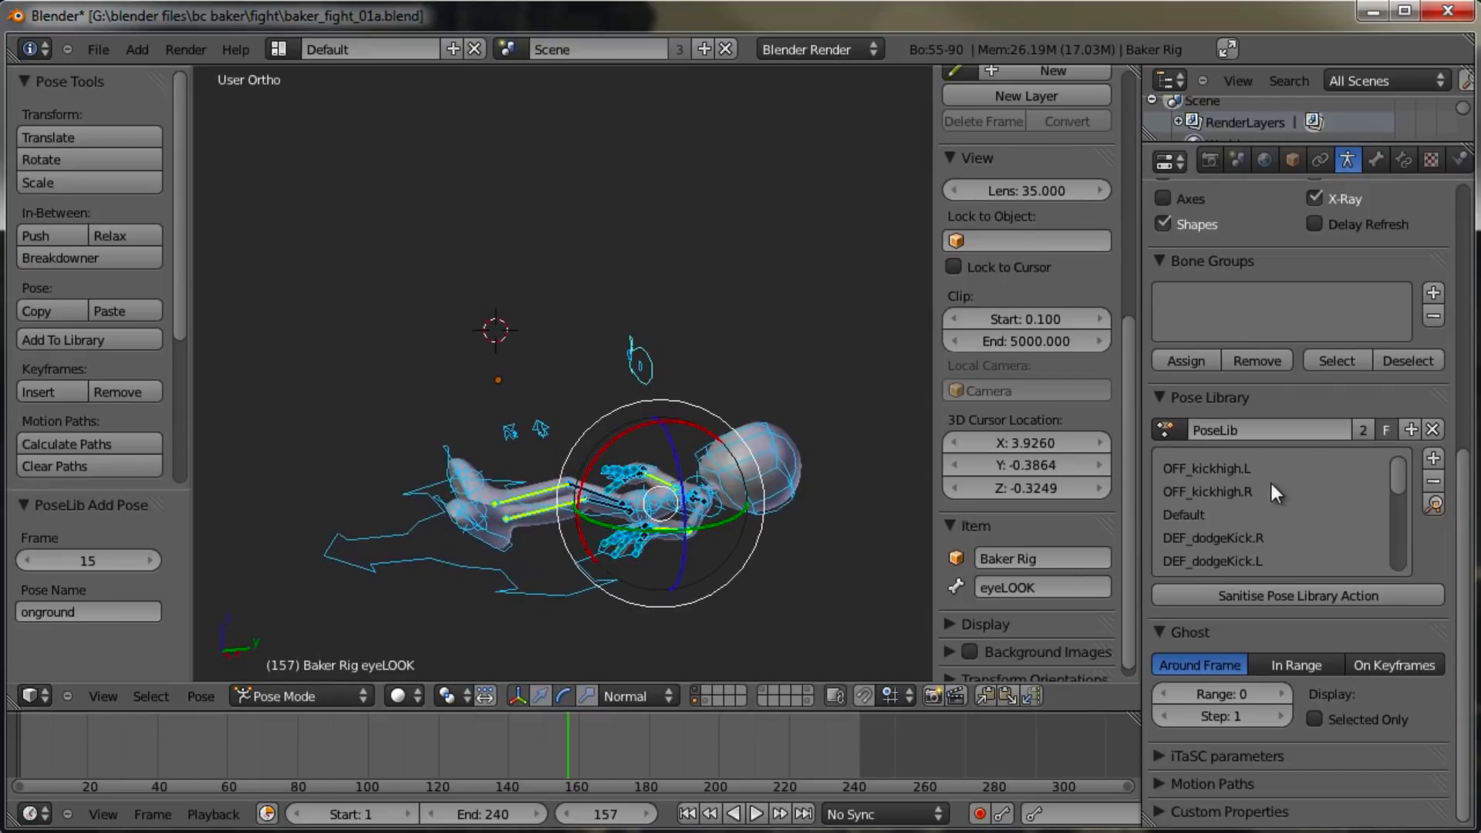
pyautogui.moveTo(647, 450); pyautogui.dragTo(729, 510, button='middle')
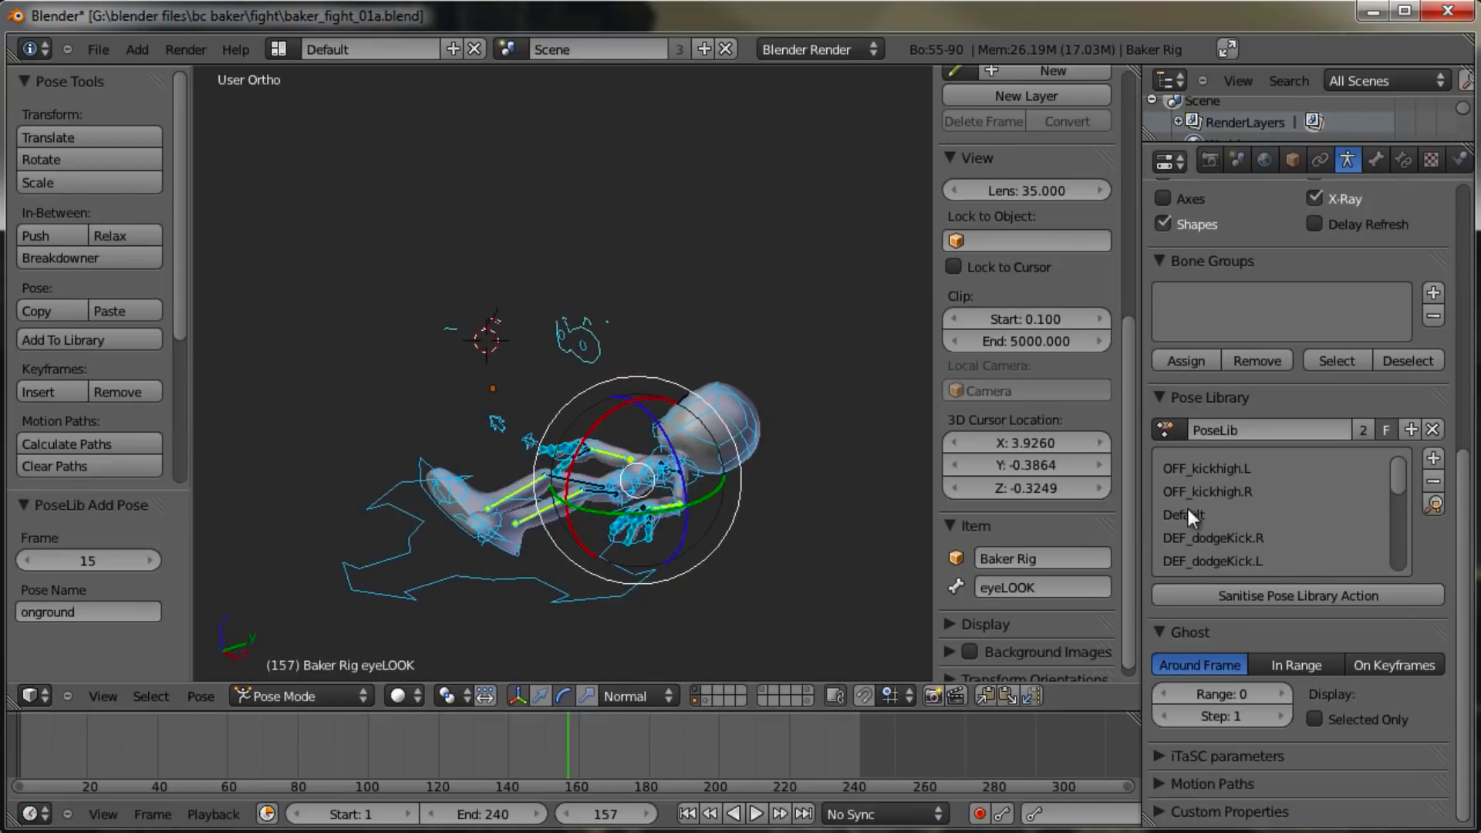
# Step: Apply the Default library pose to the whole rig, deselect all bones, and go to frame 1
pyautogui.click(1433, 506)
pyautogui.moveTo(733, 494); pyautogui.dragTo(538, 466, button='middle')
pyautogui.press('a')
pyautogui.moveTo(584, 753); pyautogui.dragTo(815, 762, button='middle')
pyautogui.moveTo(819, 762); pyautogui.dragTo(396, 743)
pyautogui.click(686, 814)
pyautogui.scroll(2, 627, 545)
pyautogui.moveTo(628, 545); pyautogui.dragTo(578, 507, button='middle')
pyautogui.press('KP_3')
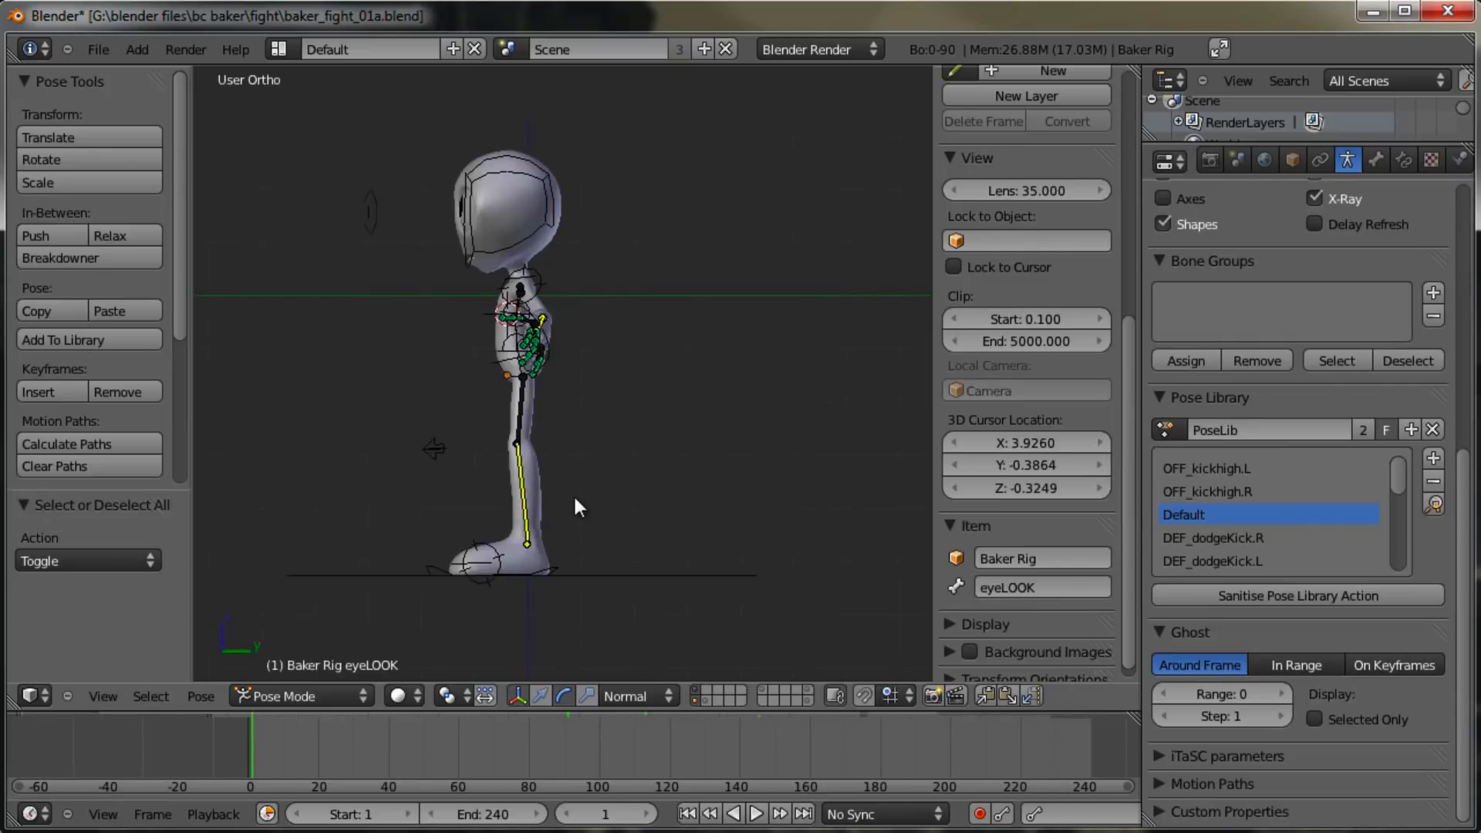
# Step: Apply the OFF_kickhigh.R library pose only to the control and finger bones of both hands
pyautogui.press('KP_1')
pyautogui.scroll(2, 661, 456)
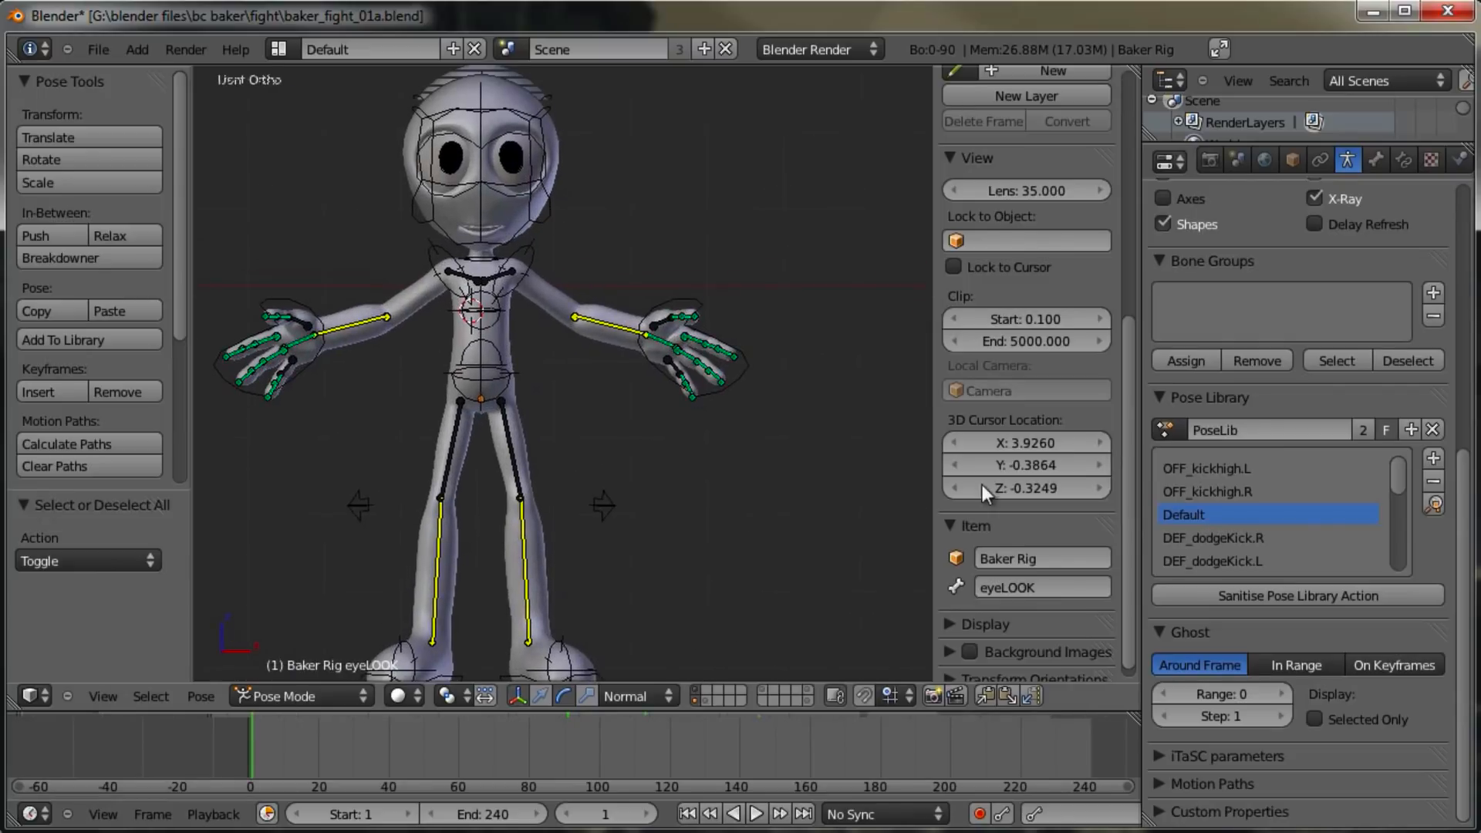
pyautogui.scroll(1, 779, 370)
pyautogui.rightClick(739, 335)
pyautogui.moveTo(738, 334); pyautogui.dragTo(735, 394)
pyautogui.rightClick(703, 321)
pyautogui.keyDown('shift'); pyautogui.moveTo(703, 320); pyautogui.dragTo(777, 330, button='middle'); pyautogui.keyUp('shift')
pyautogui.press('c')
pyautogui.moveTo(290, 334)
pyautogui.mouseDown()
pyautogui.moveTo(294, 411)
pyautogui.moveTo(291, 308)
pyautogui.mouseUp()
pyautogui.rightClick(298, 312)
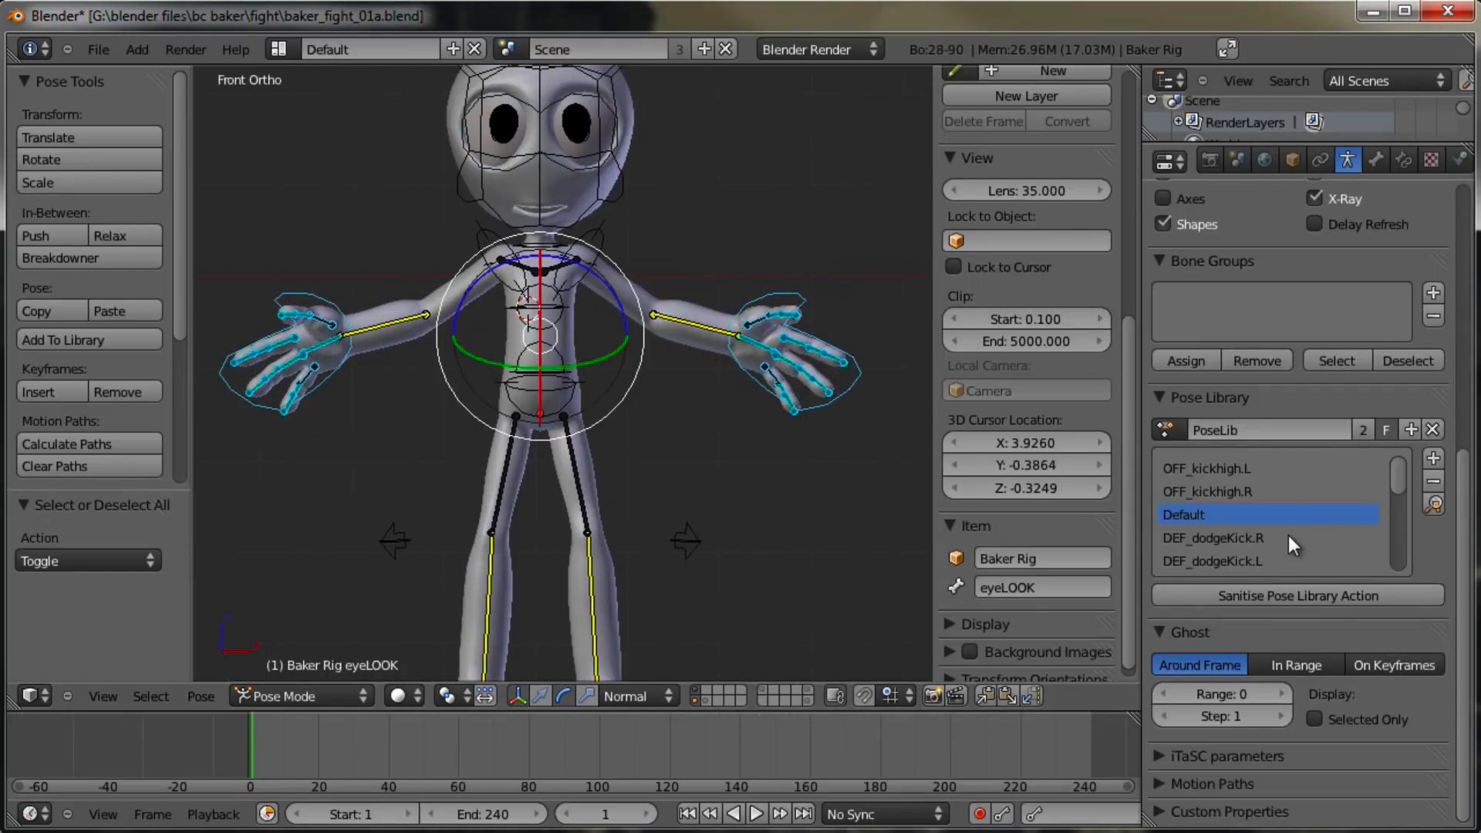
pyautogui.click(1243, 493)
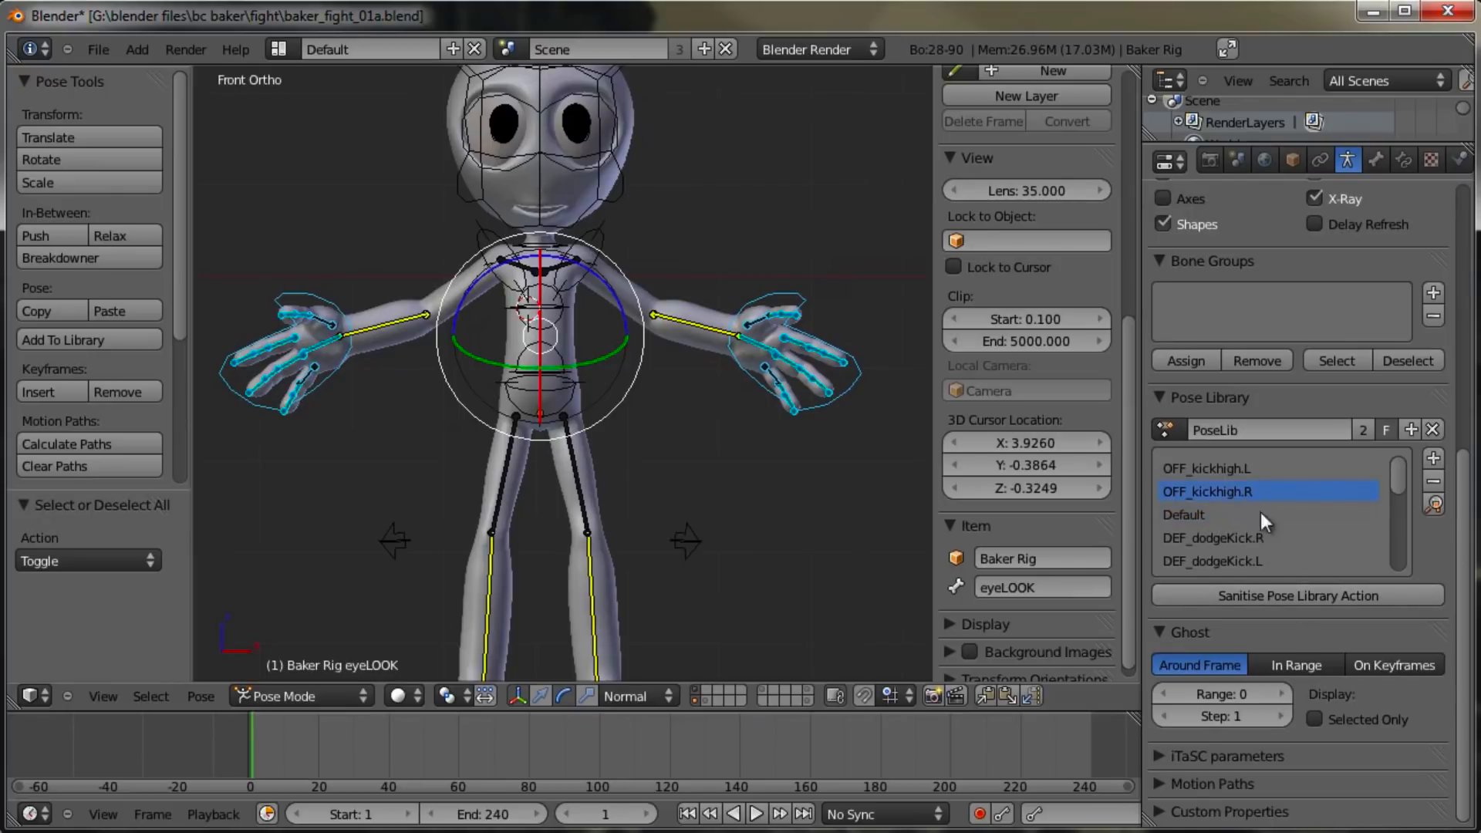
pyautogui.click(1433, 503)
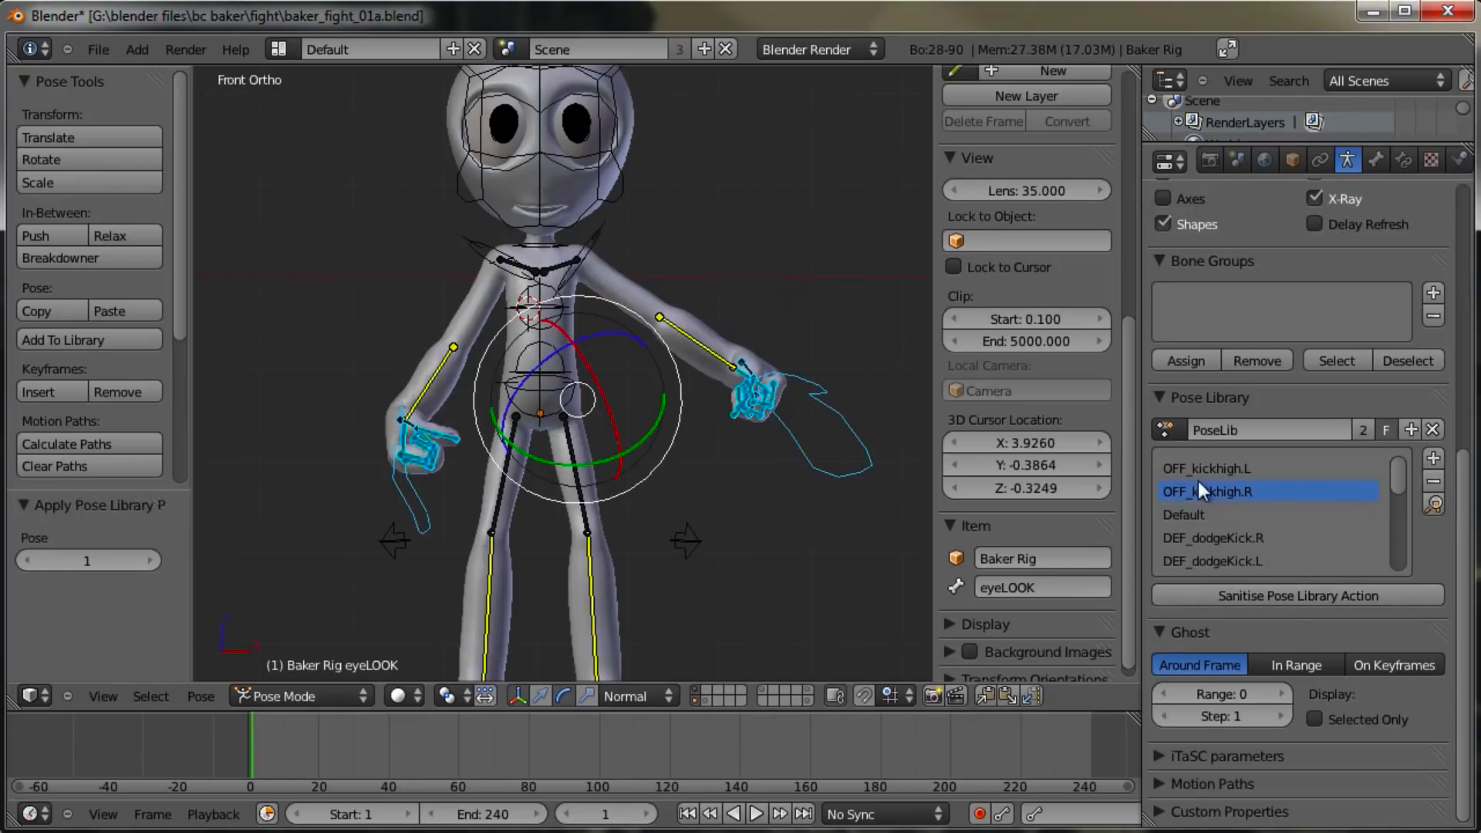
# Step: Move and rotate IKhand.L in front view to bring the left fist beside the body
pyautogui.rightClick(792, 447)
pyautogui.press('g')
pyautogui.click(802, 454)
pyautogui.press('r')
pyautogui.click(706, 539)
pyautogui.press('g')
pyautogui.click(821, 408)
# Step: Rotate IKhand.R and reposition it in front view, ending with a move of about -0.139 in X and -0.252 in Z
pyautogui.rightClick(416, 529)
pyautogui.press('g')
pyautogui.click(448, 473)
pyautogui.press('r')
pyautogui.press('r')
pyautogui.click(464, 392)
pyautogui.press('g')
pyautogui.click(752, 327)
# Step: Move IKhand.R about -0.126 in Y and -0.038 in Z in side view, and trackball-rotate it
pyautogui.moveTo(753, 327); pyautogui.dragTo(724, 289, button='middle')
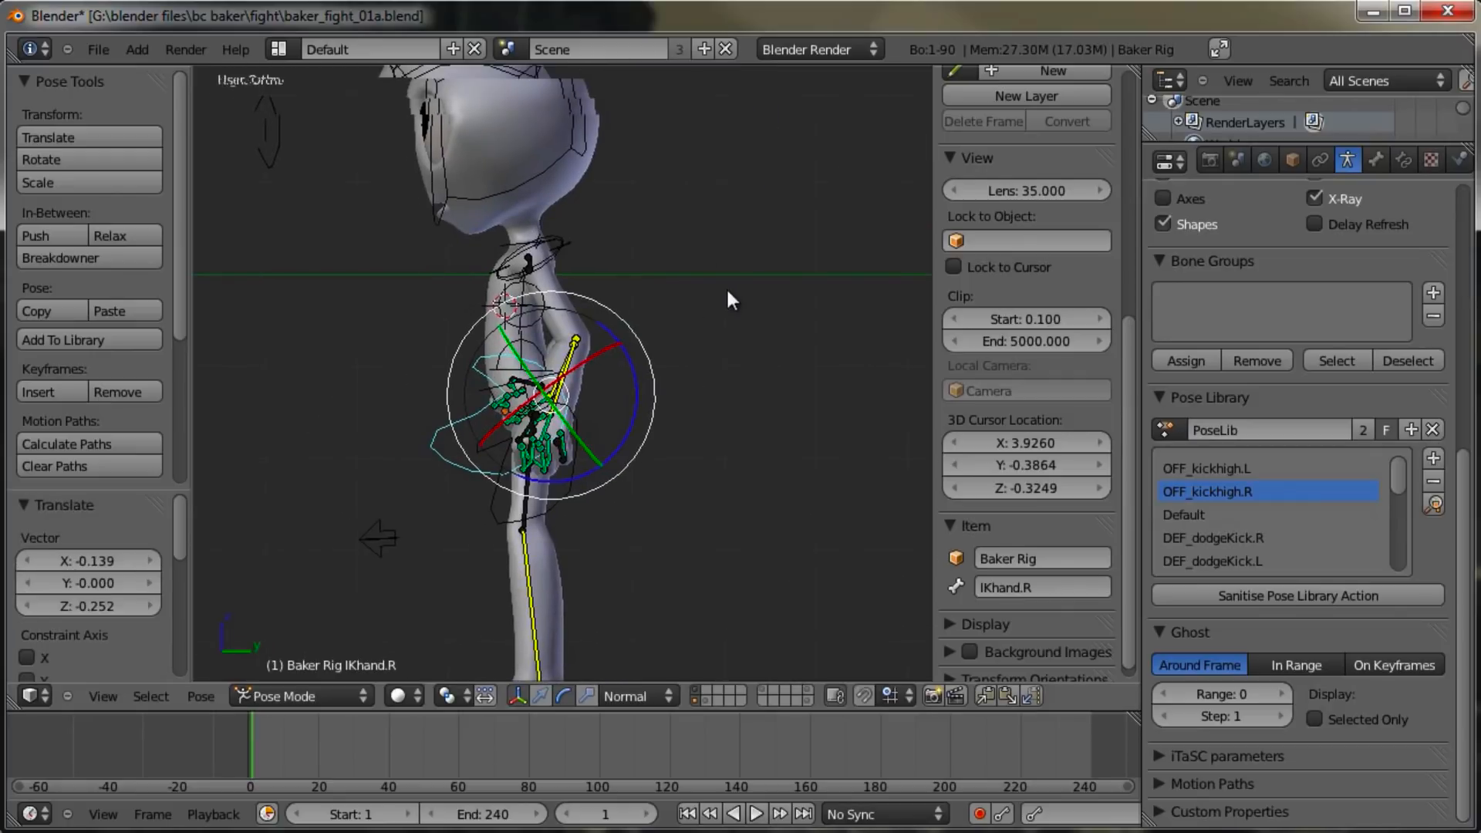
pyautogui.press('r')
pyautogui.press('r')
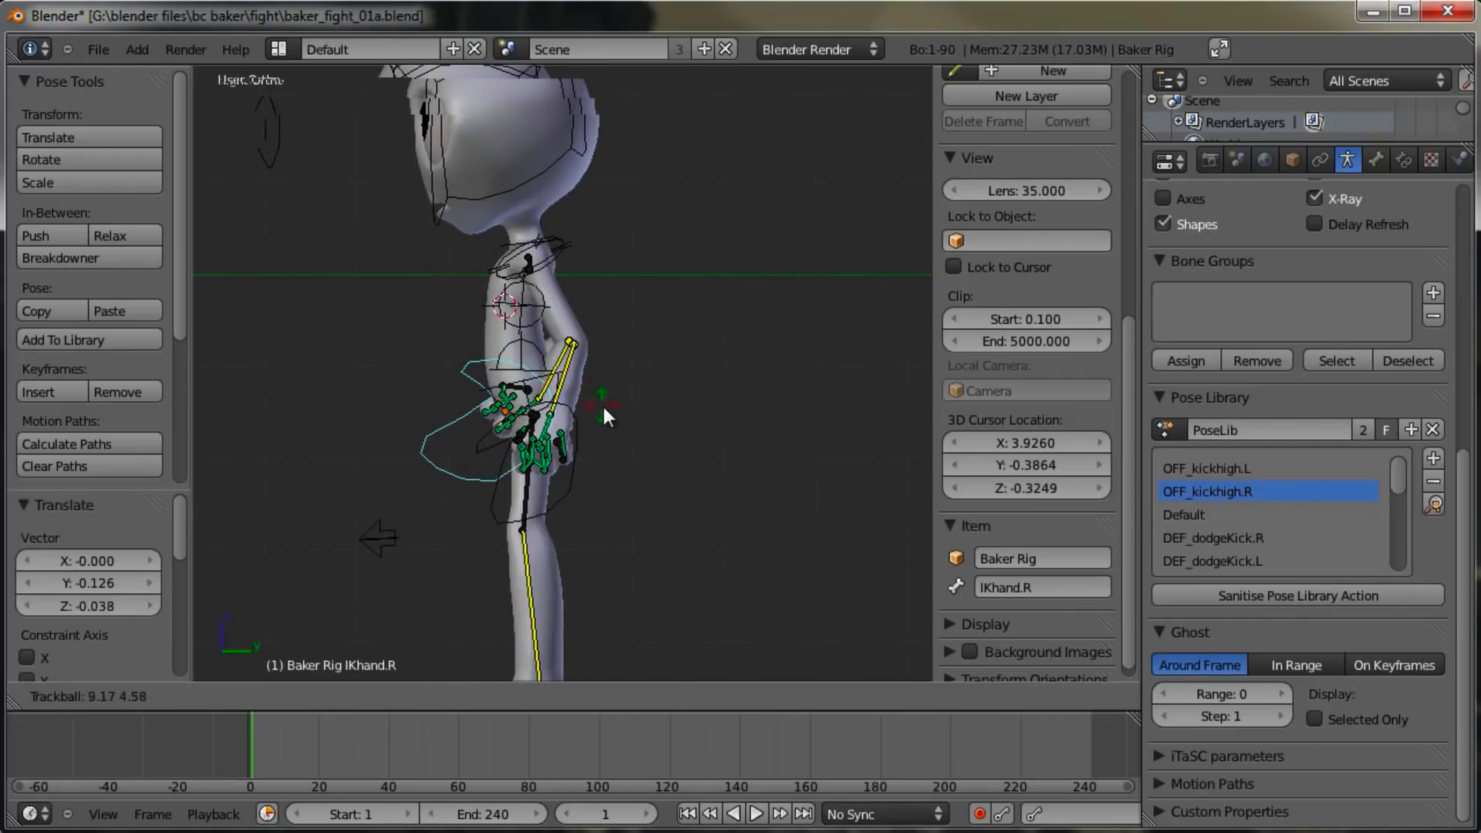
pyautogui.click(601, 404)
# Step: Rotate IKhand.L in side view and move it about -0.227 in Y and 0.189 in Z
pyautogui.rightClick(581, 435)
pyautogui.press('r')
pyautogui.click(733, 359)
pyautogui.press('g')
pyautogui.click(707, 339)
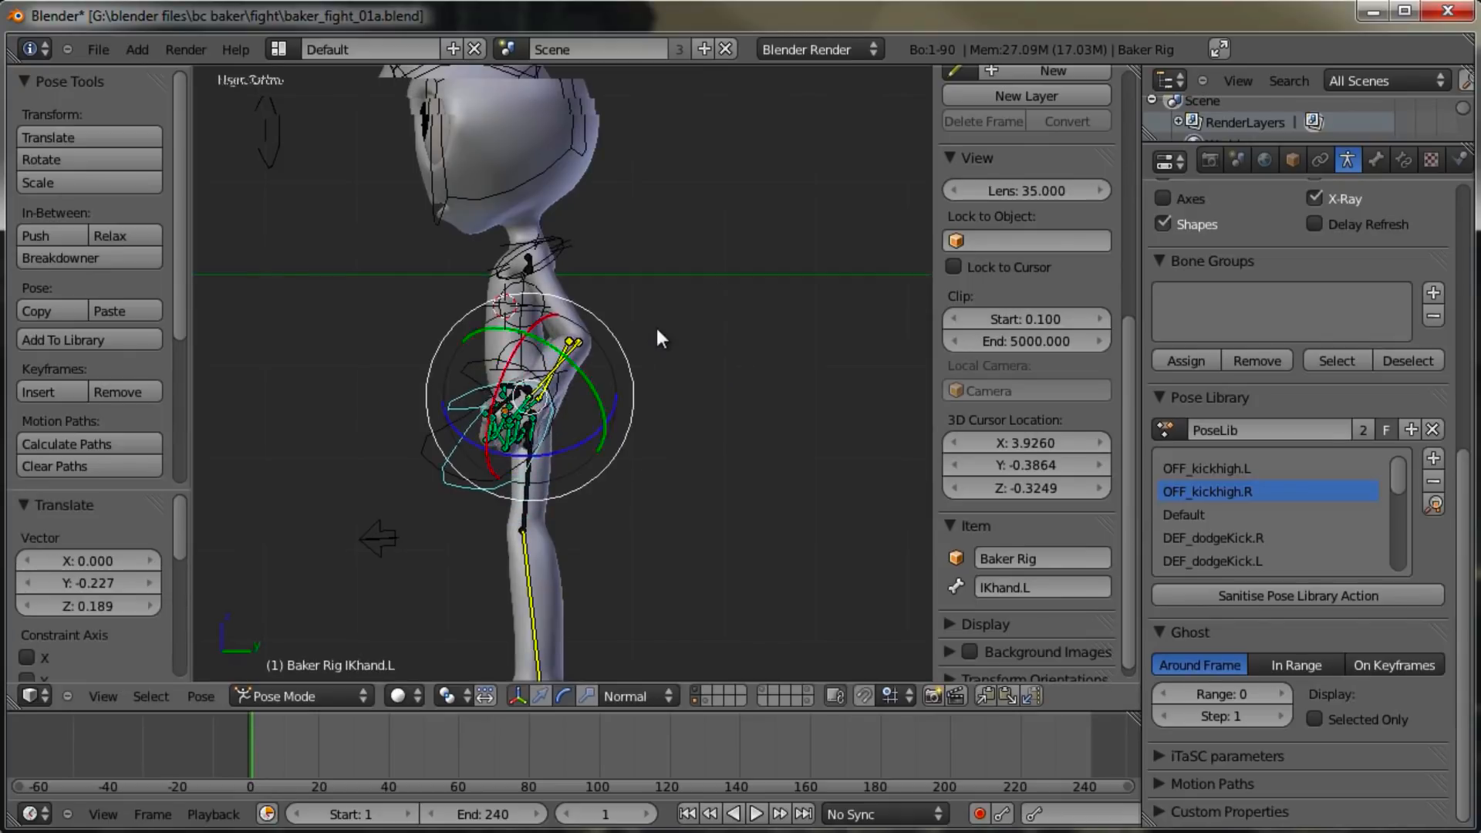
# Step: Select the chest bone and rotate it in side view
pyautogui.moveTo(658, 330); pyautogui.dragTo(682, 347, button='middle')
pyautogui.rightClick(521, 347)
pyautogui.rightClick(538, 304)
pyautogui.press('KP_3')
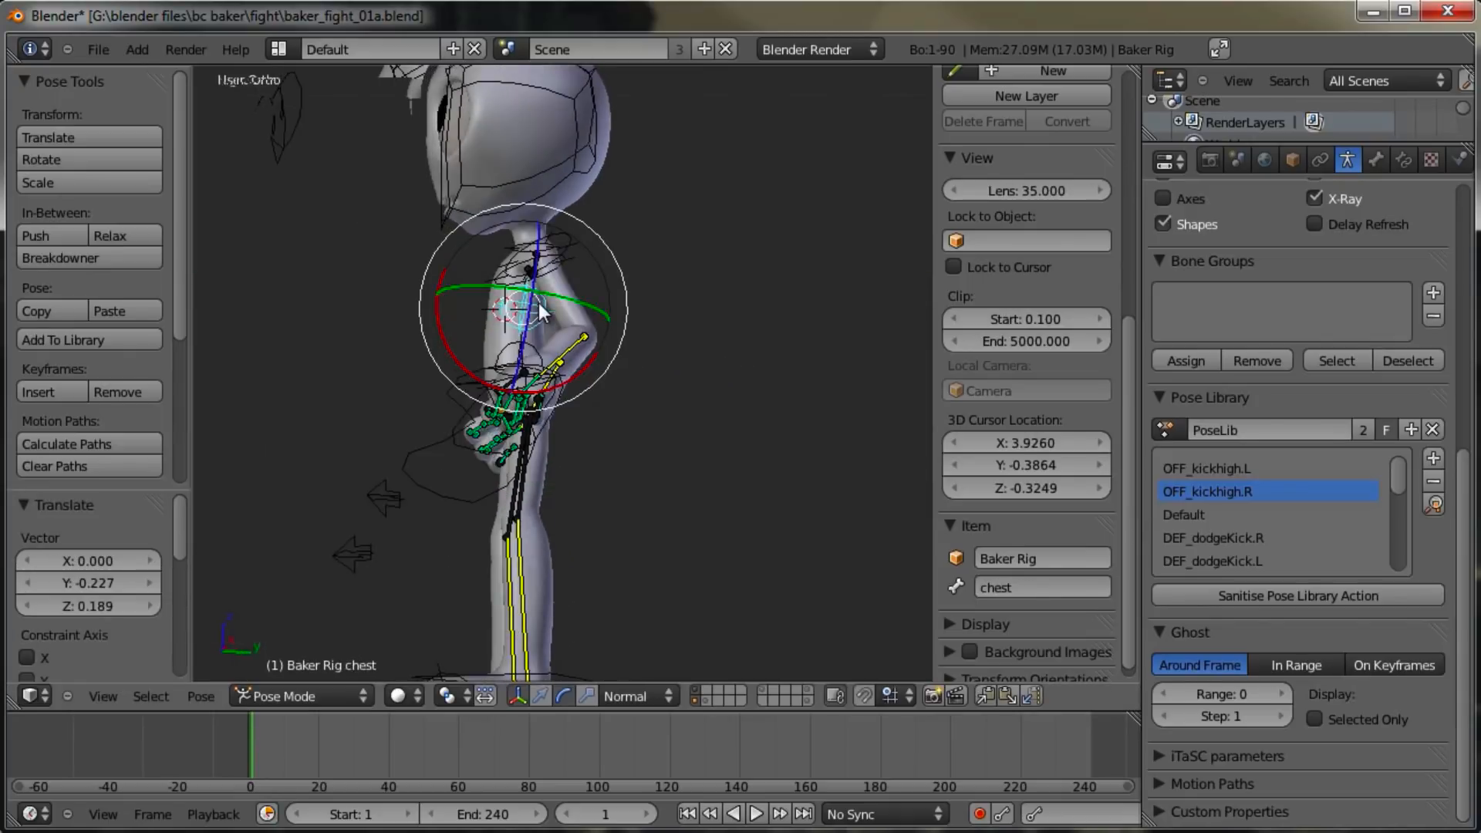
pyautogui.press('r')
pyautogui.click(752, 215)
# Step: Rotate the neck and head bones in side view, ending with a head rotation of about -16.31°
pyautogui.rightClick(556, 240)
pyautogui.press('r')
pyautogui.press('r')
pyautogui.rightClick(640, 189)
pyautogui.press('r')
pyautogui.click(664, 161)
pyautogui.rightClick(558, 148)
pyautogui.press('r')
pyautogui.click(661, 140)
# Step: Move hips_ctrl about -0.124 in X, -0.018 in Y and -0.129 in Z from a front-facing view
pyautogui.scroll(-2, 515, 378)
pyautogui.moveTo(511, 387); pyautogui.dragTo(611, 429, button='middle')
pyautogui.rightClick(566, 387)
pyautogui.press('g')
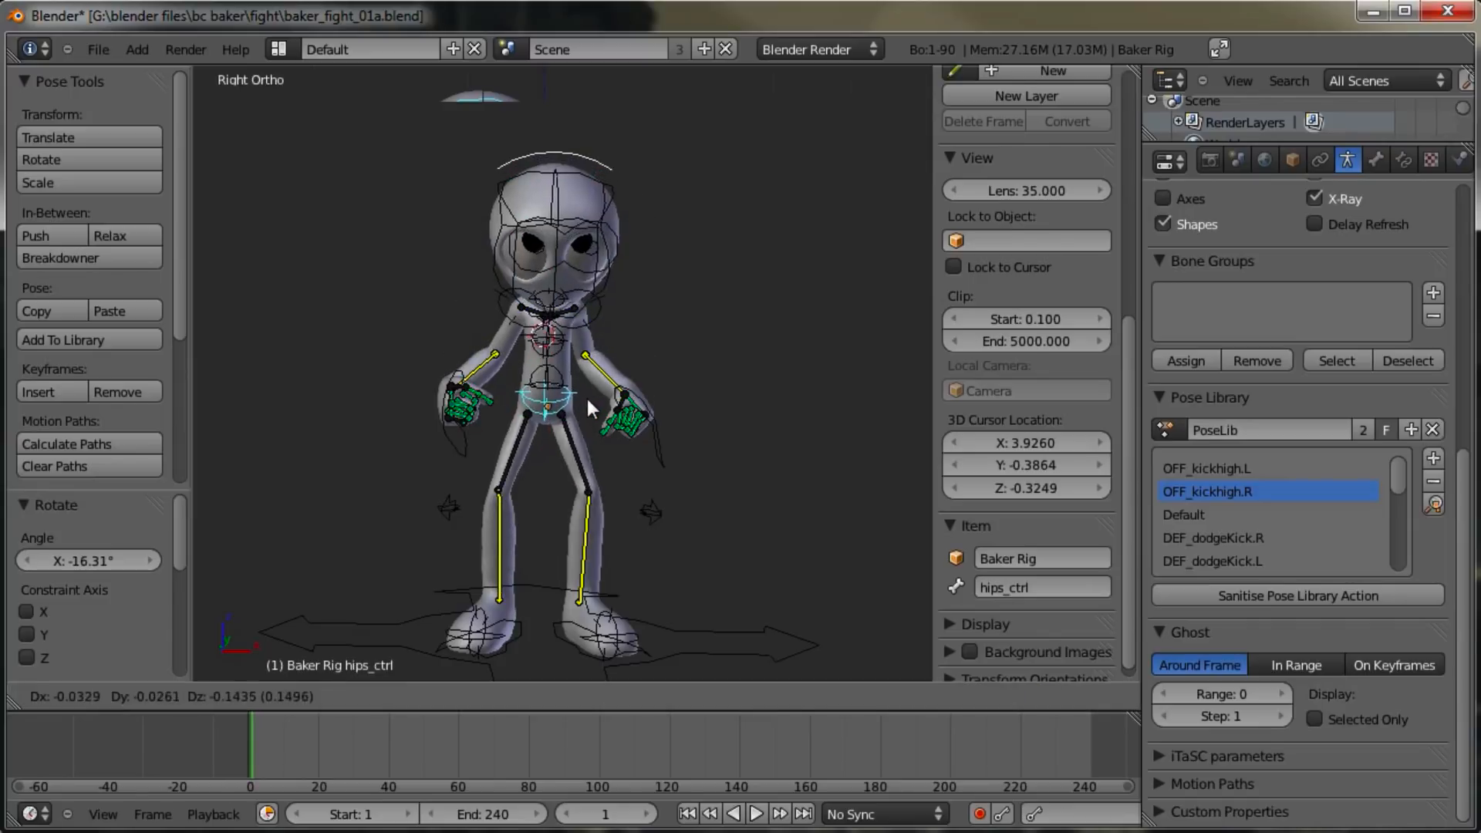
pyautogui.click(588, 403)
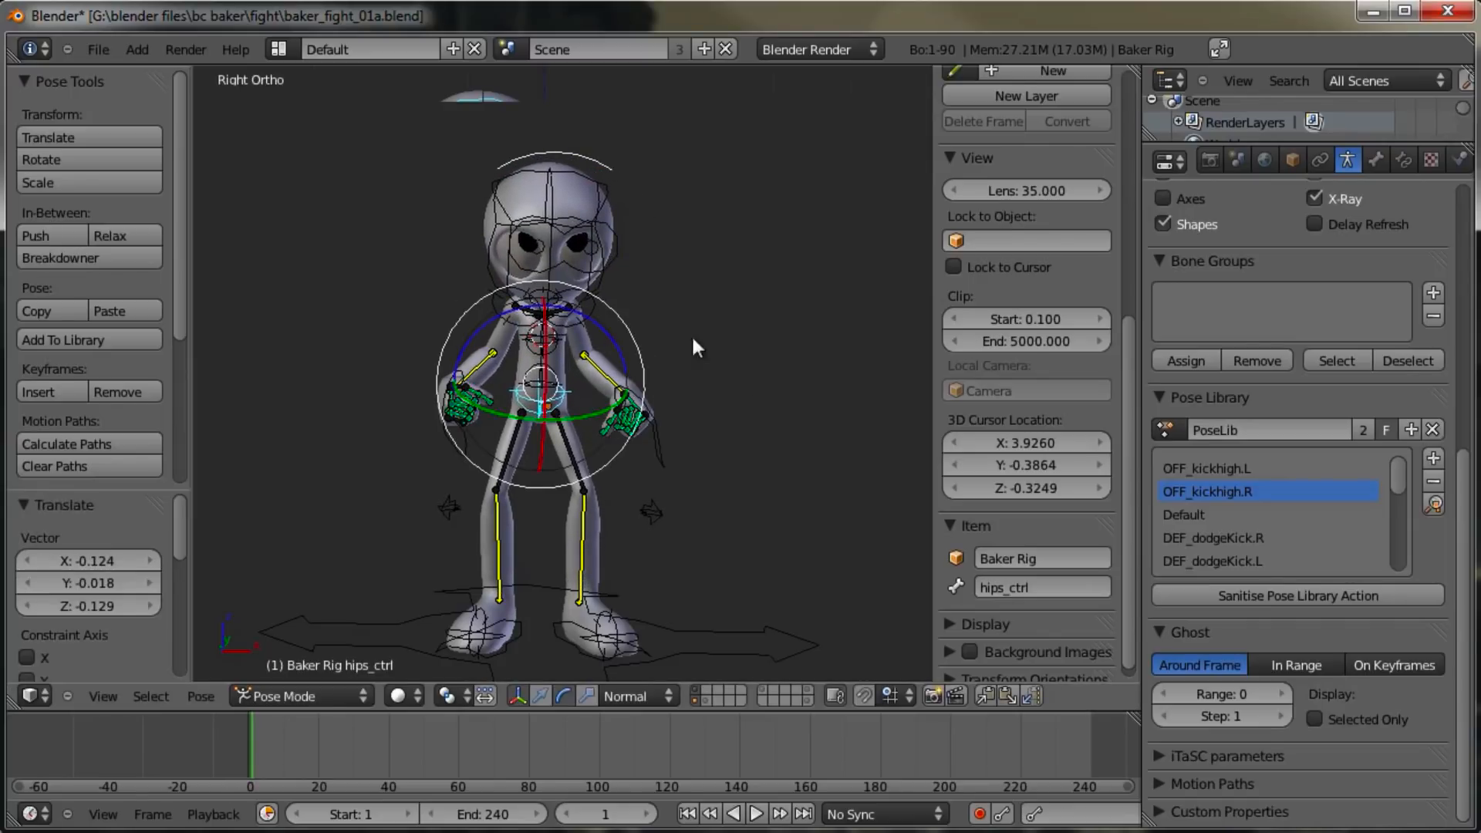
# Step: Reposition the eye target control in front of the face, ending with a move of about -0.117 in X and 0.420 in Z
pyautogui.moveTo(691, 335); pyautogui.dragTo(626, 409, button='middle')
pyautogui.rightClick(386, 248)
pyautogui.press('g')
pyautogui.click(340, 317)
pyautogui.moveTo(341, 317); pyautogui.dragTo(638, 435, button='middle')
pyautogui.press('g')
pyautogui.click(625, 321)
# Step: Rotate CTRLfoot.R about 7.6°, and rotate CTRLfoot.L about -7.021° around its Y axis
pyautogui.rightClick(527, 566)
pyautogui.moveTo(637, 486); pyautogui.dragTo(596, 543, button='middle')
pyautogui.moveTo(577, 526); pyautogui.dragTo(571, 530)
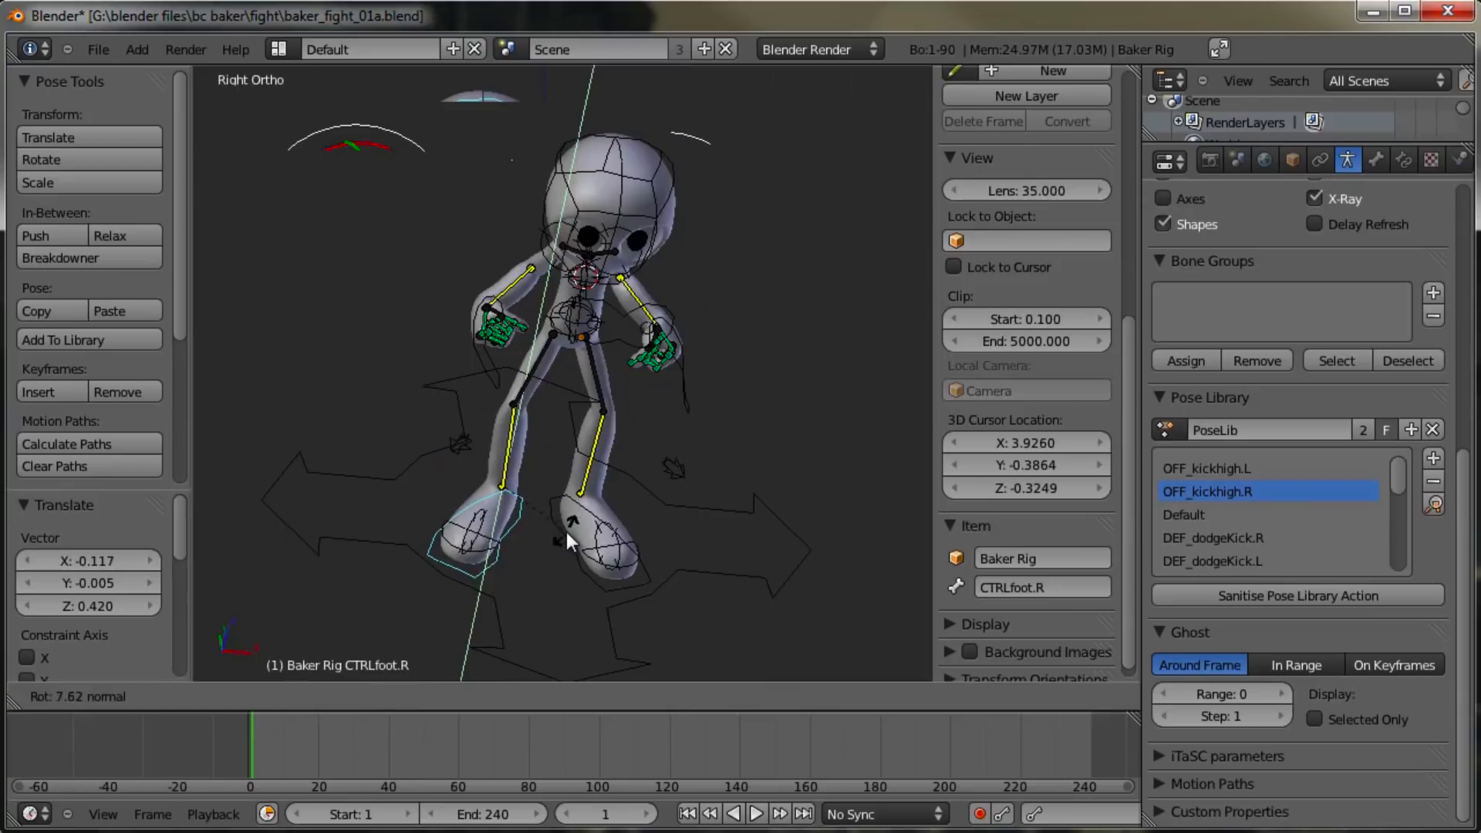
pyautogui.click(566, 531)
pyautogui.rightClick(586, 543)
pyautogui.press('r')
pyautogui.click(582, 540)
# Step: Move hips_ctrl about -0.166 in Y and -0.076 in Z in side view, and adjust its position from the front
pyautogui.moveTo(590, 534); pyautogui.dragTo(612, 417, button='middle')
pyautogui.press('KP_3')
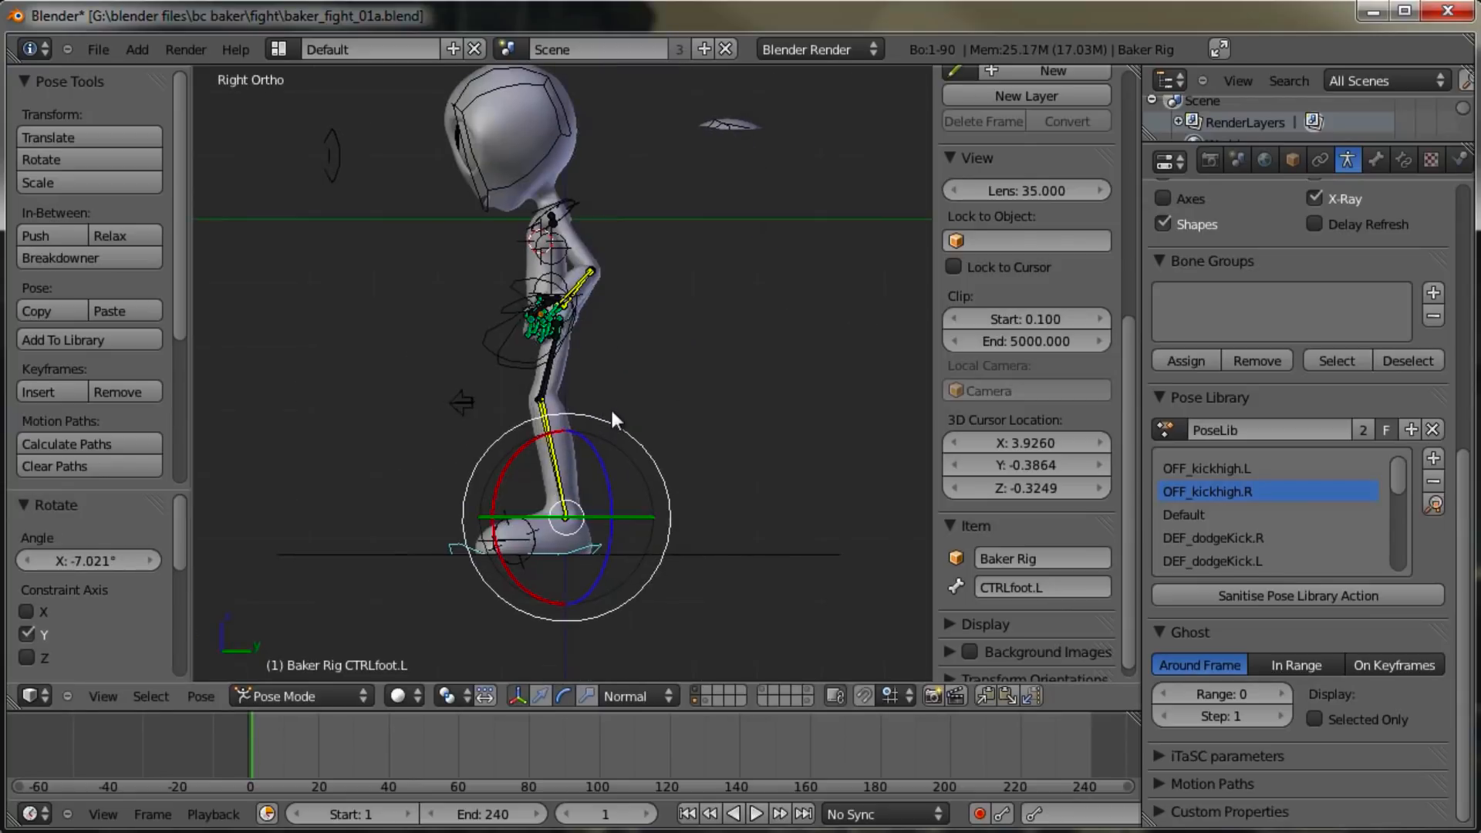
pyautogui.rightClick(584, 298)
pyautogui.press('g')
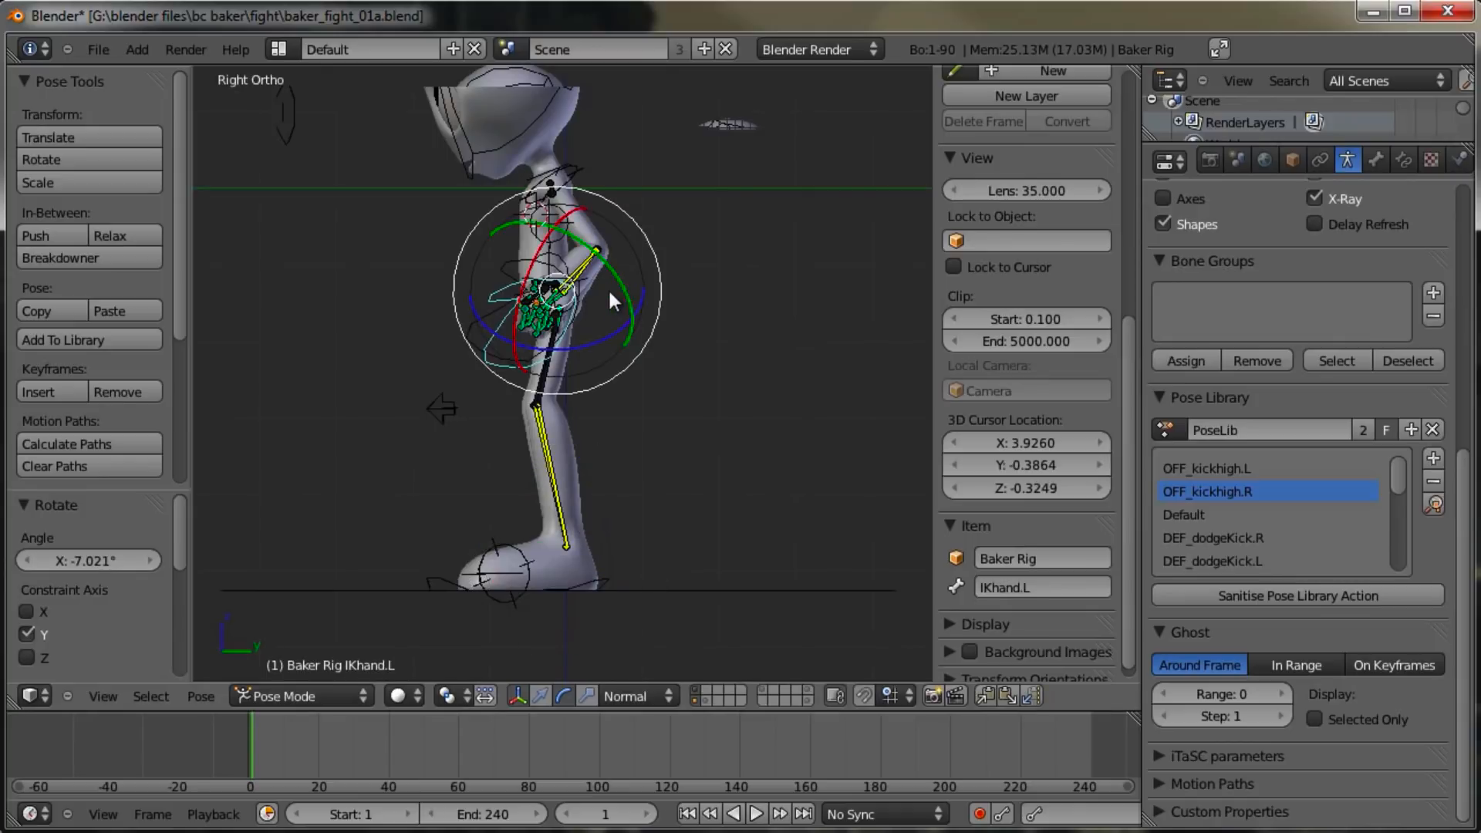
pyautogui.click(581, 289)
pyautogui.moveTo(581, 291); pyautogui.dragTo(672, 402, button='middle')
pyautogui.scroll(4, 605, 451)
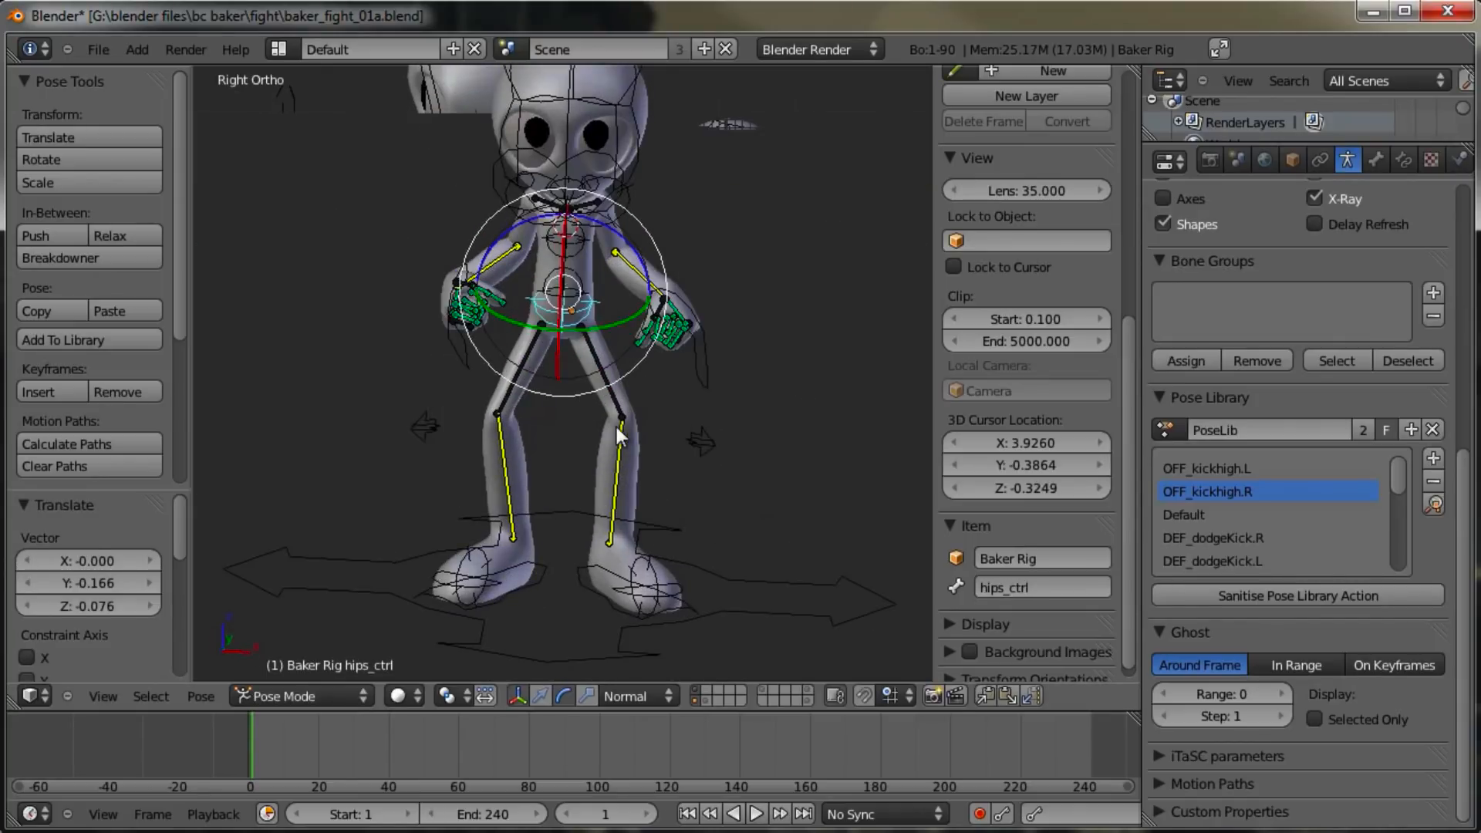
pyautogui.press('g')
pyautogui.click(617, 421)
# Step: Select all bones and add their pose to the pose library as "STANCE angry"
pyautogui.moveTo(617, 421)
pyautogui.mouseDown(button='middle')
pyautogui.moveTo(689, 441)
pyautogui.moveTo(628, 425)
pyautogui.mouseUp(button='middle')
pyautogui.press('a')
pyautogui.press('a')
pyautogui.hotkey('shift', 'l')
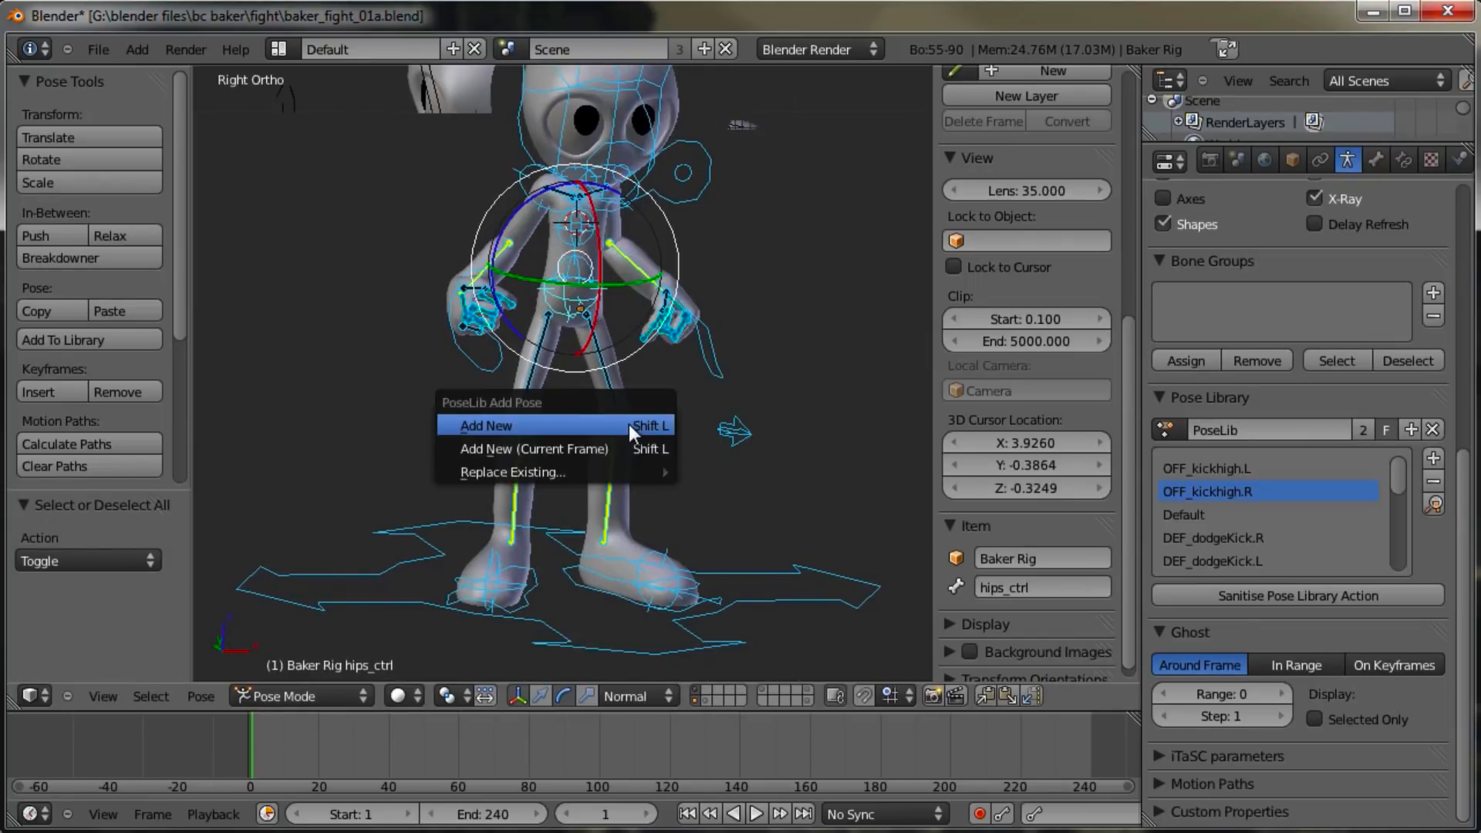
pyautogui.click(628, 425)
pyautogui.click(115, 605)
pyautogui.write('STANCE angry')
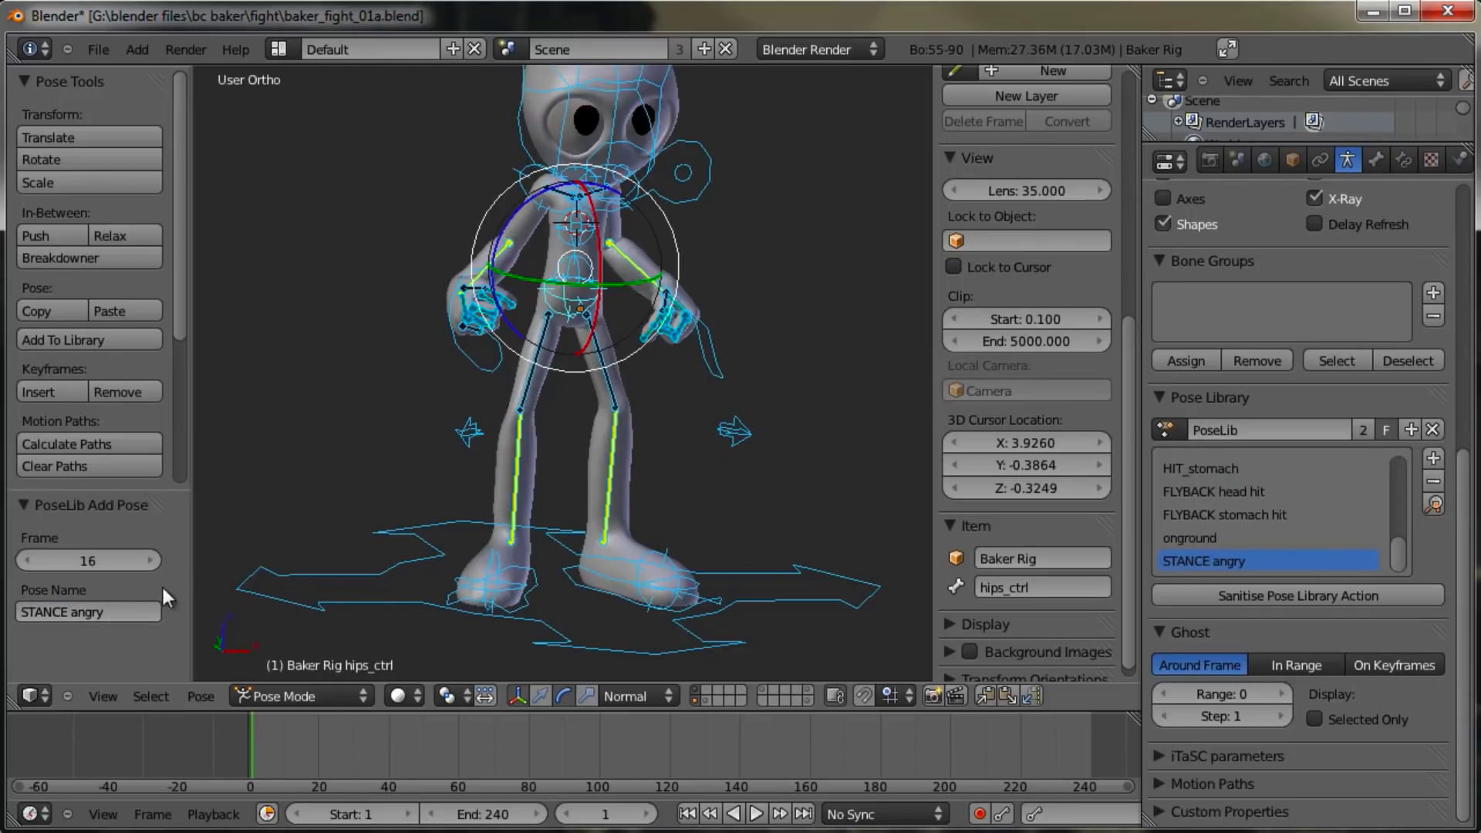
# Step: Save the current blend file
pyautogui.scroll(-2, 775, 415)
pyautogui.moveTo(786, 421); pyautogui.dragTo(734, 436, button='middle')
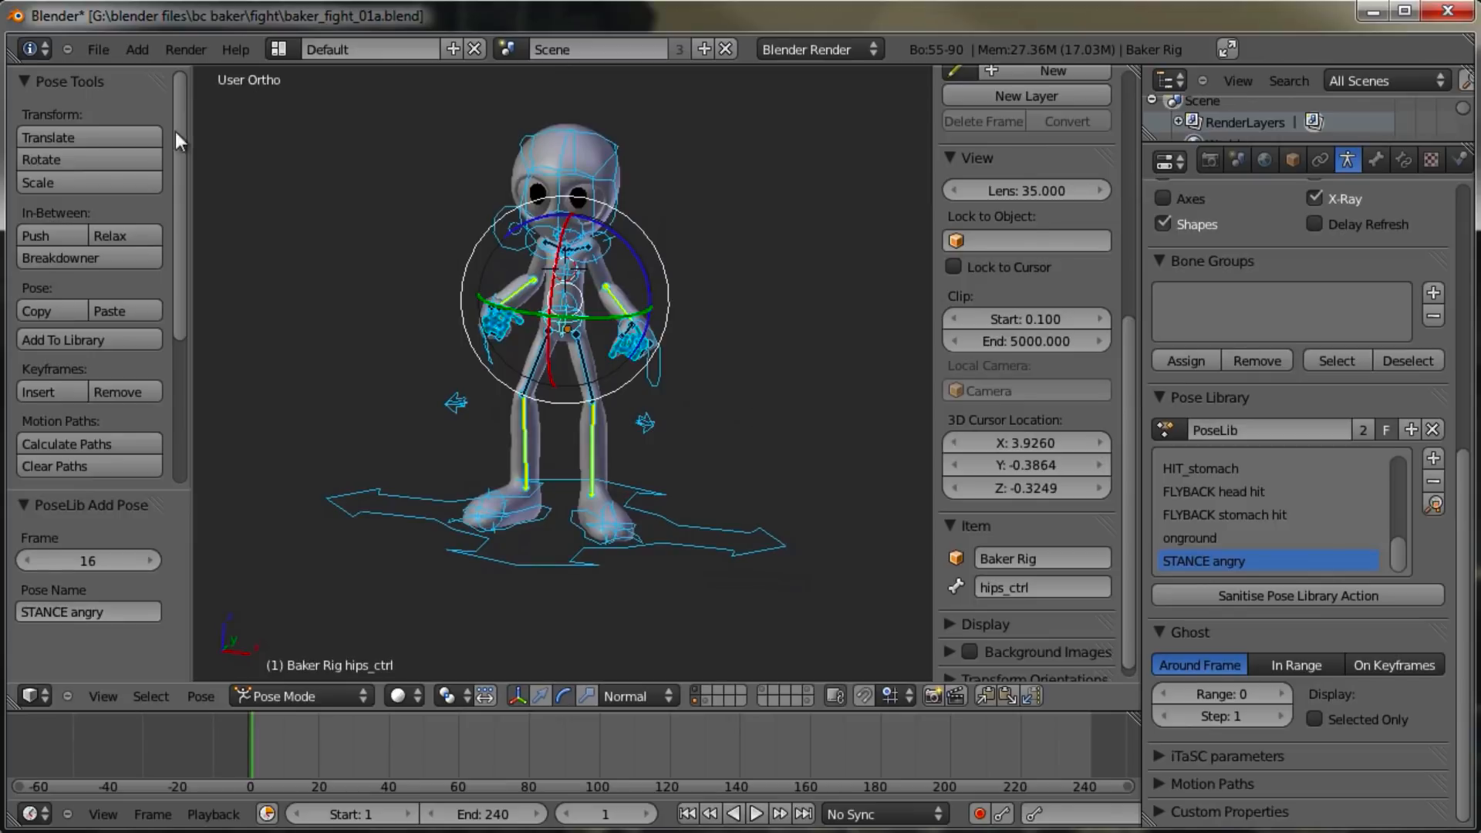
pyautogui.click(94, 51)
pyautogui.click(131, 196)
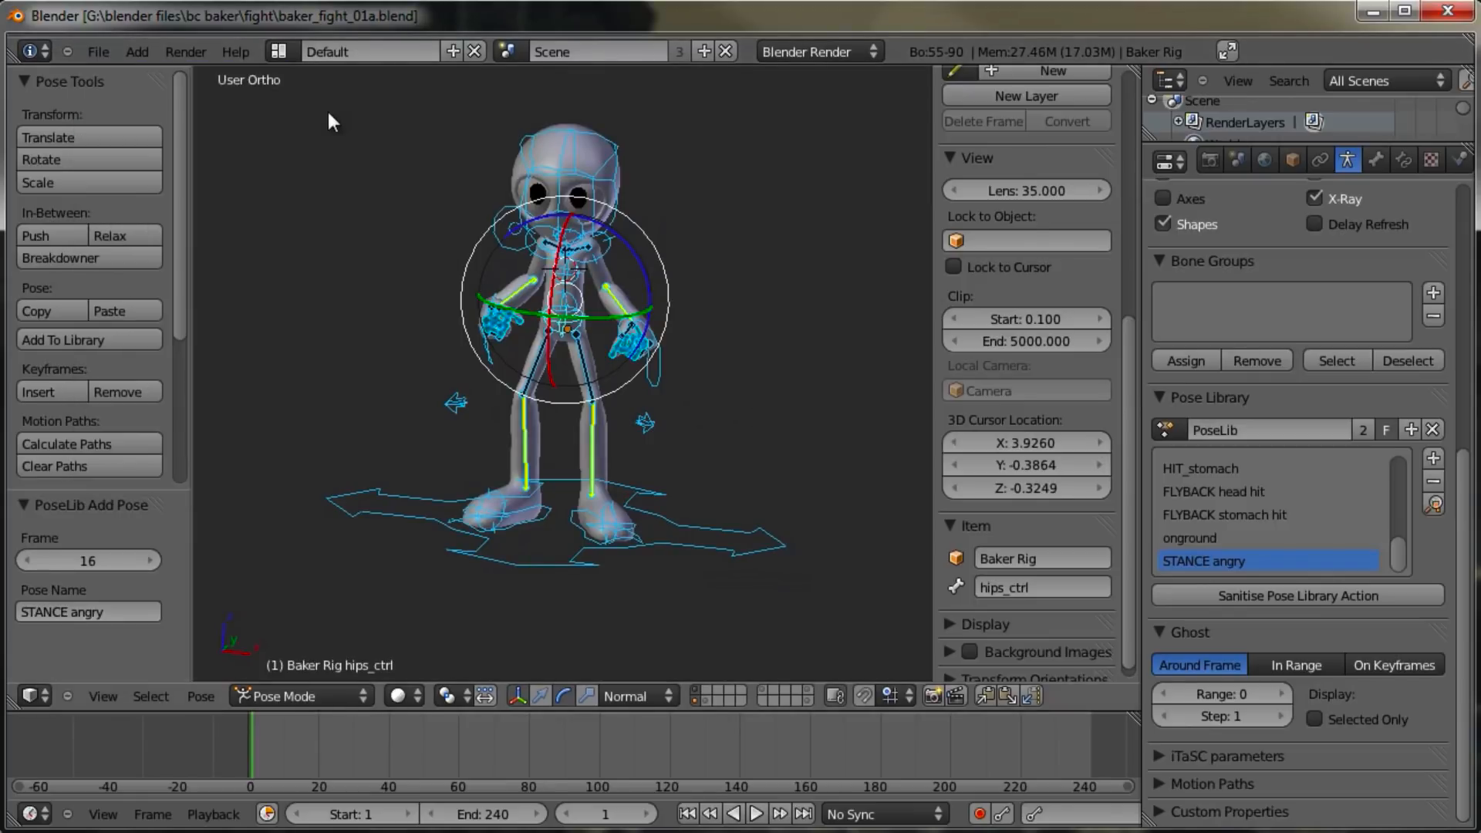
# Step: Turn on automatic keyframing and apply the STANCE angry pose at frame 1
pyautogui.moveTo(737, 276); pyautogui.dragTo(650, 341, button='middle')
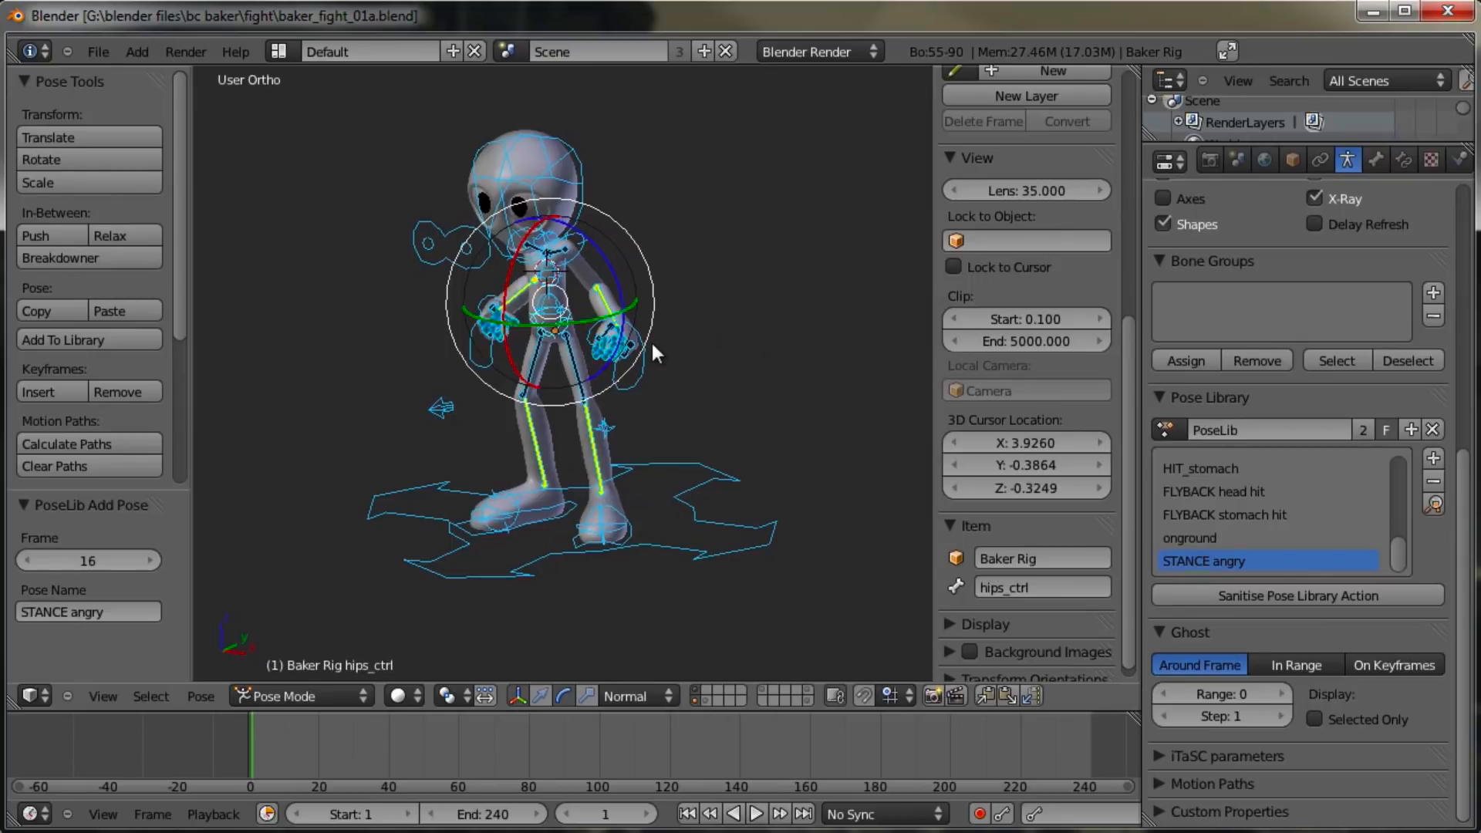
pyautogui.moveTo(704, 352); pyautogui.dragTo(700, 397, button='middle')
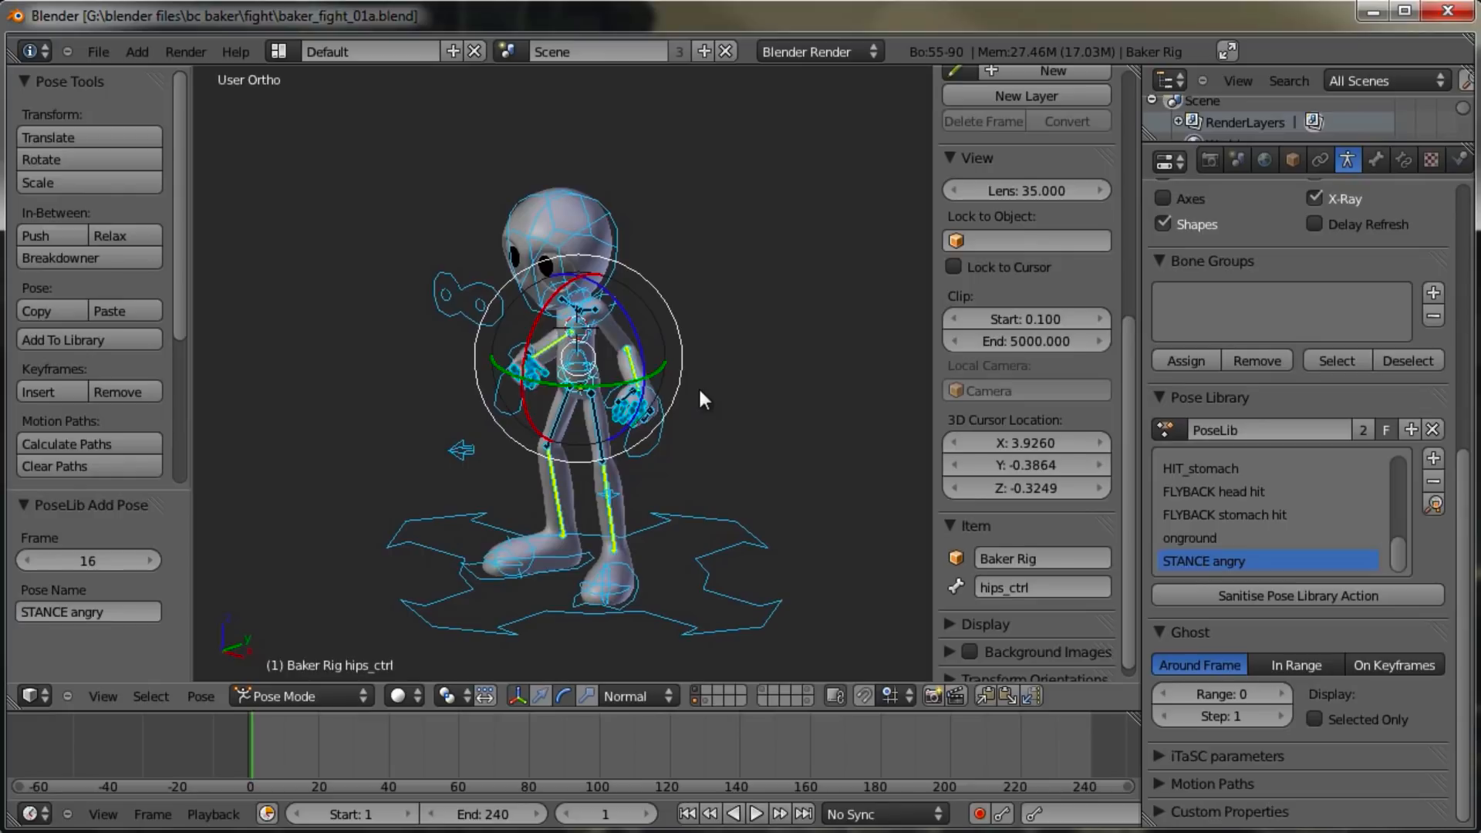
pyautogui.click(979, 814)
pyautogui.scroll(2, 697, 460)
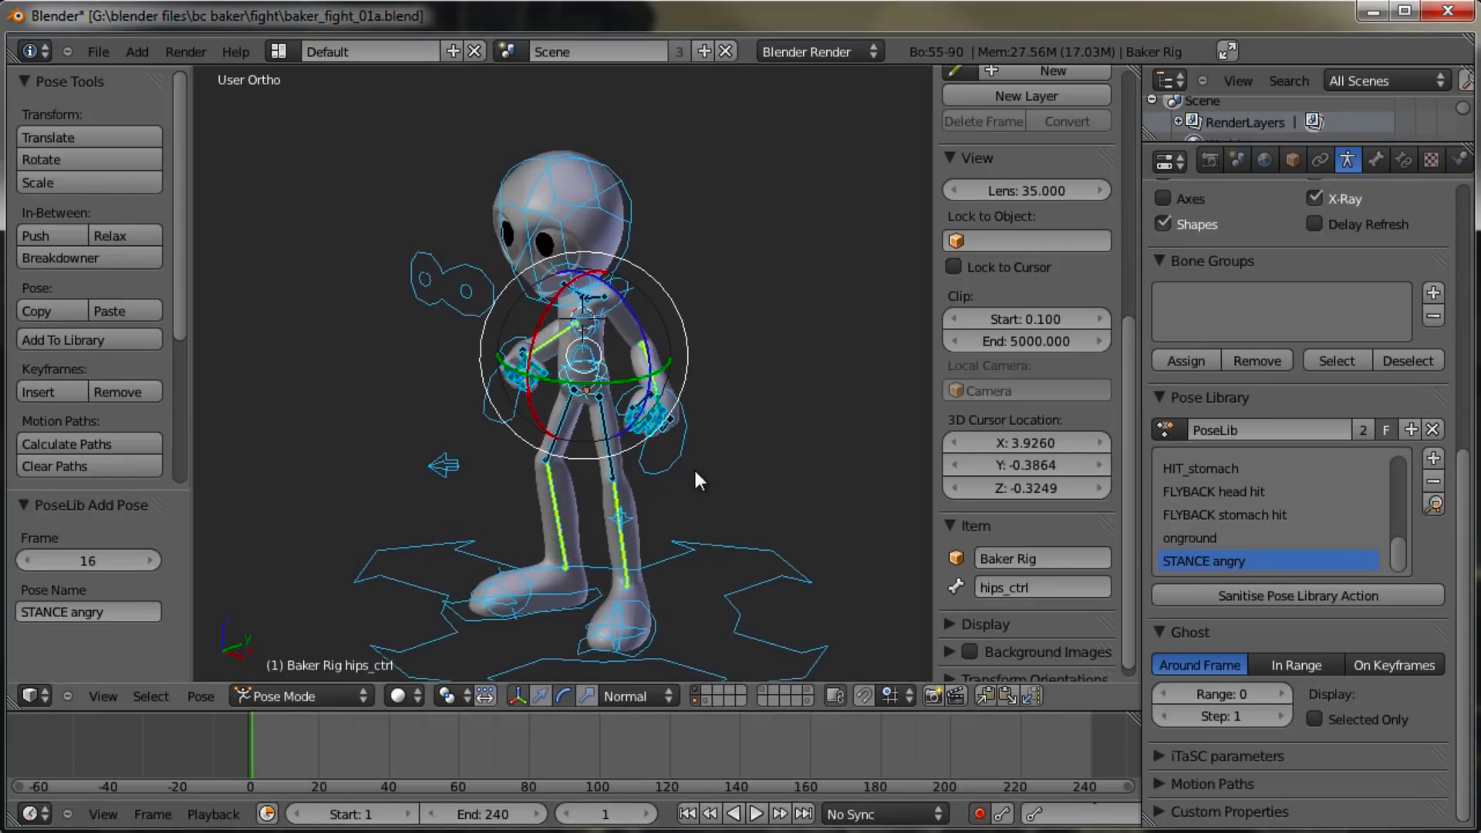
pyautogui.scroll(-1, 677, 432)
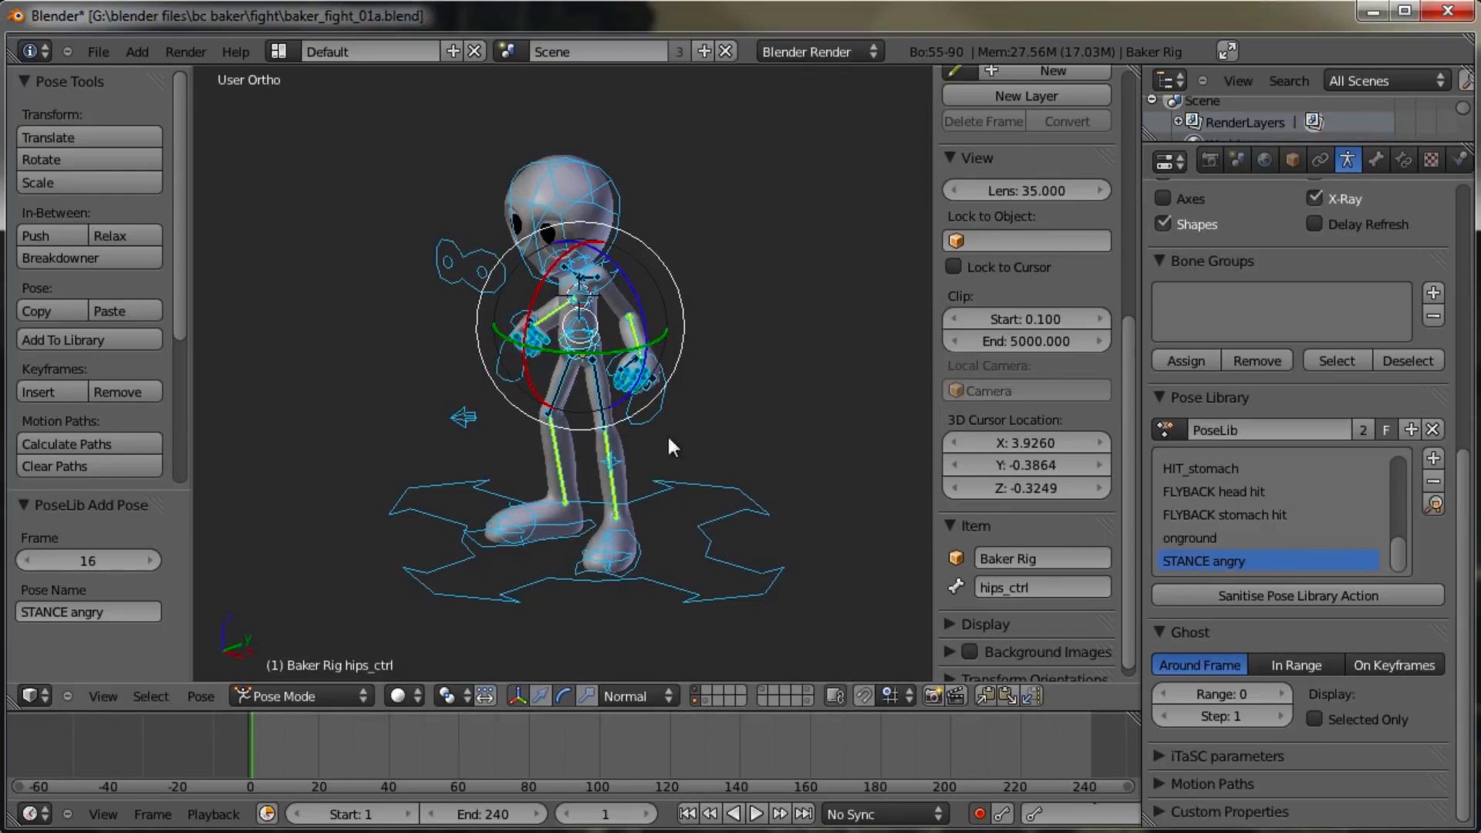
pyautogui.click(1433, 504)
# Step: Zoom in the timeline, go to frame 15 and apply the STANCE angry pose there
pyautogui.click(261, 756)
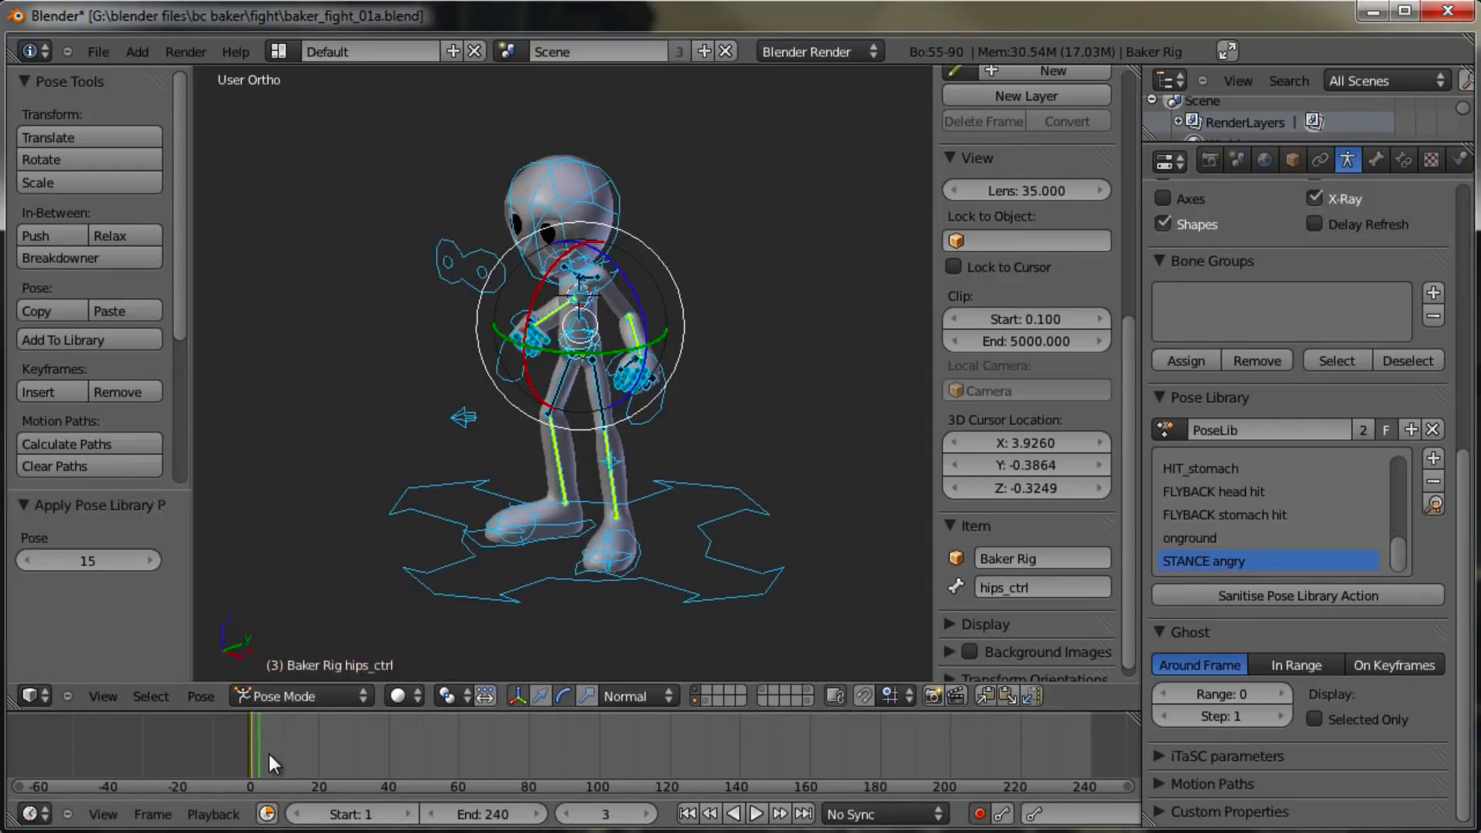
pyautogui.keyDown('ctrl'); pyautogui.moveTo(253, 744); pyautogui.dragTo(301, 749, button='middle'); pyautogui.keyUp('ctrl')
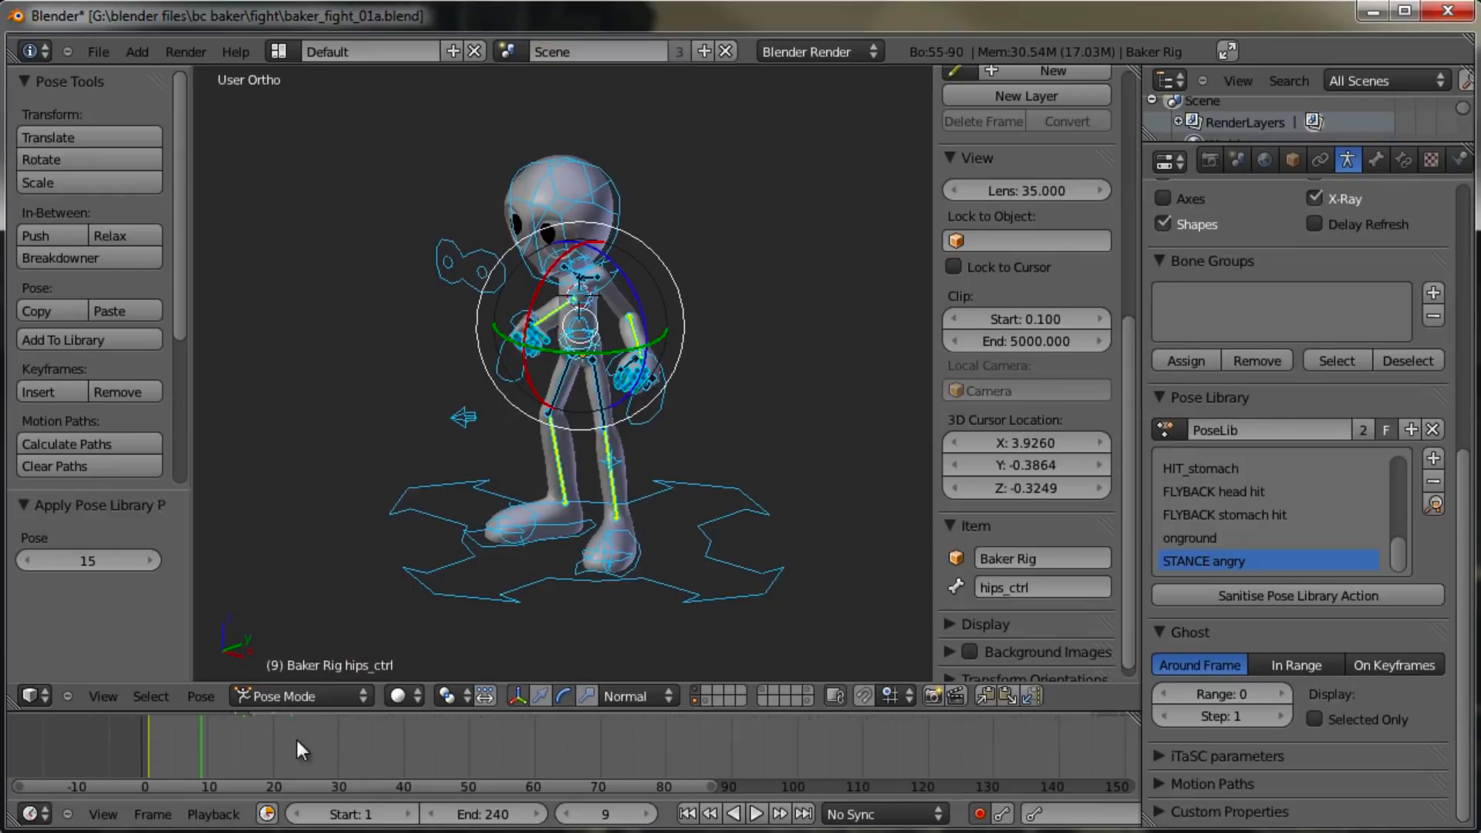
pyautogui.moveTo(196, 746); pyautogui.dragTo(244, 747)
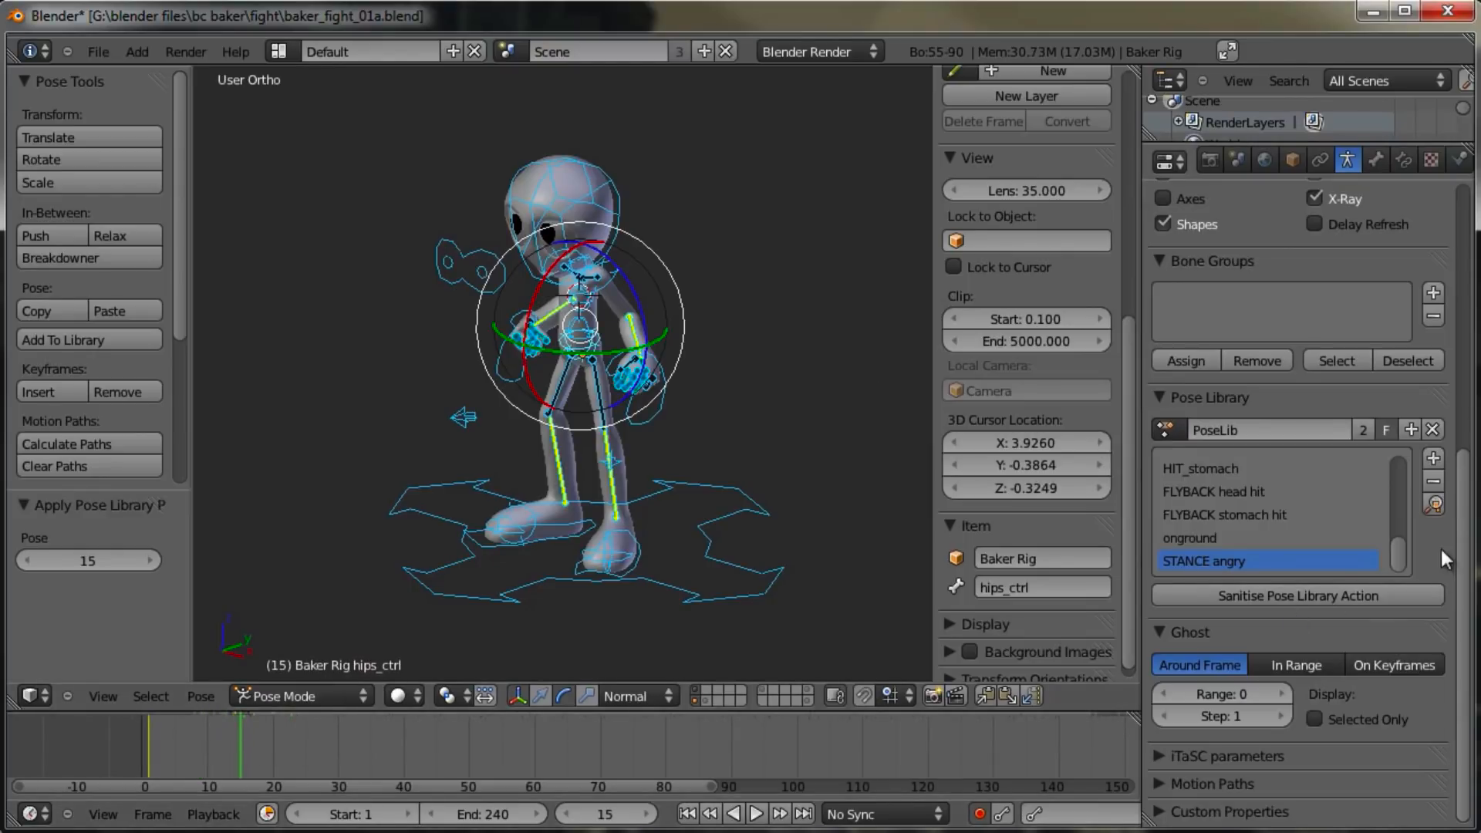
pyautogui.click(1433, 504)
# Step: Move hips_ctrl and both IK hand controls together about 0.134 in X, 0.057 in Y and -0.125 in Z at frame 15
pyautogui.scroll(2, 584, 364)
pyautogui.keyDown('shift'); pyautogui.moveTo(587, 364); pyautogui.dragTo(589, 415, button='middle'); pyautogui.keyUp('shift')
pyautogui.rightClick(577, 401)
pyautogui.keyDown('shift'); pyautogui.rightClick(502, 421); pyautogui.keyUp('shift')
pyautogui.keyDown('shift'); pyautogui.rightClick(646, 442); pyautogui.keyUp('shift')
pyautogui.press('g')
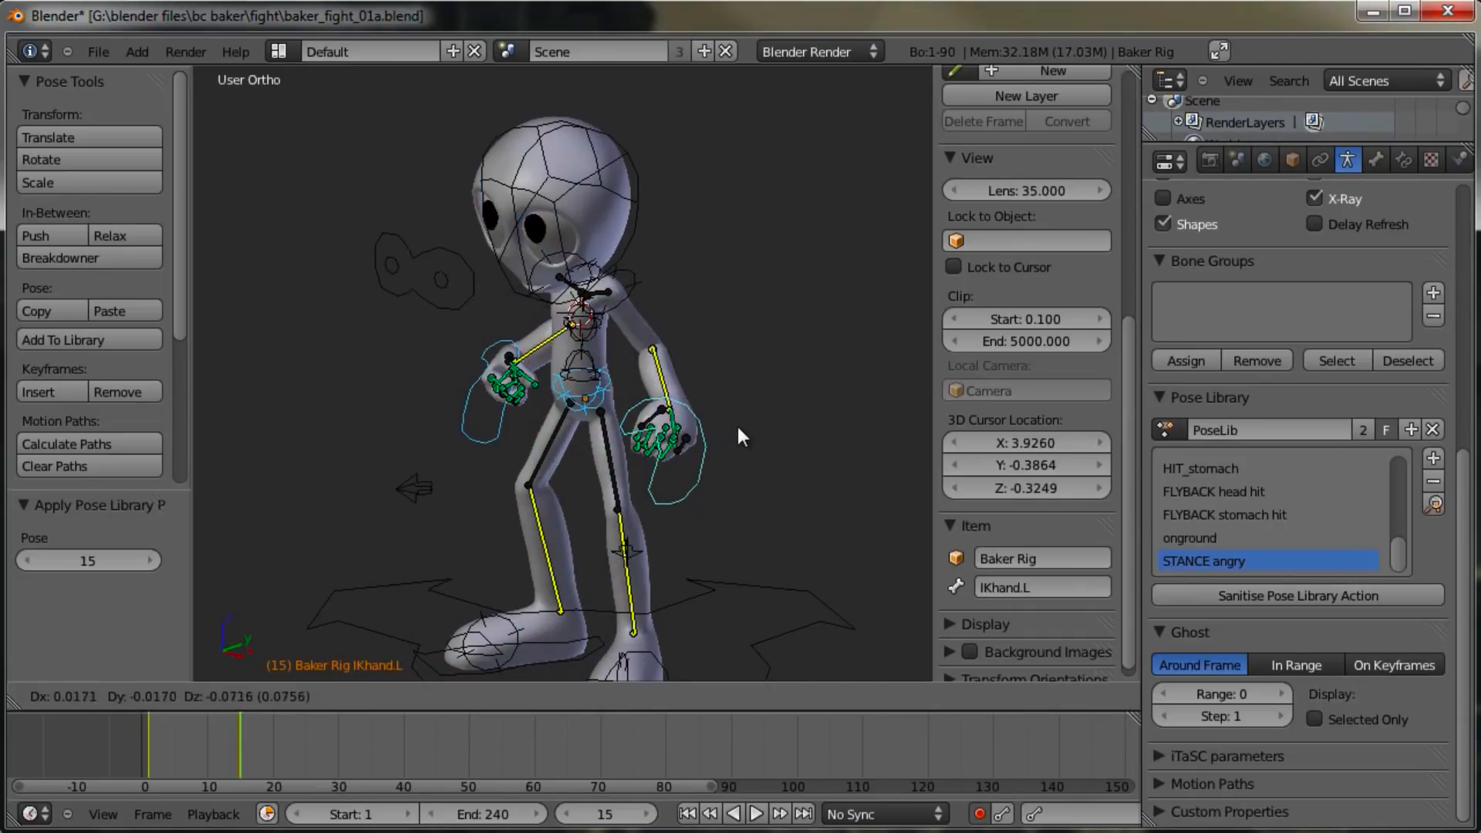
pyautogui.click(747, 439)
# Step: Rotate the head bone about -4.584° at frame 15
pyautogui.rightClick(646, 225)
pyautogui.press('r')
pyautogui.press('r')
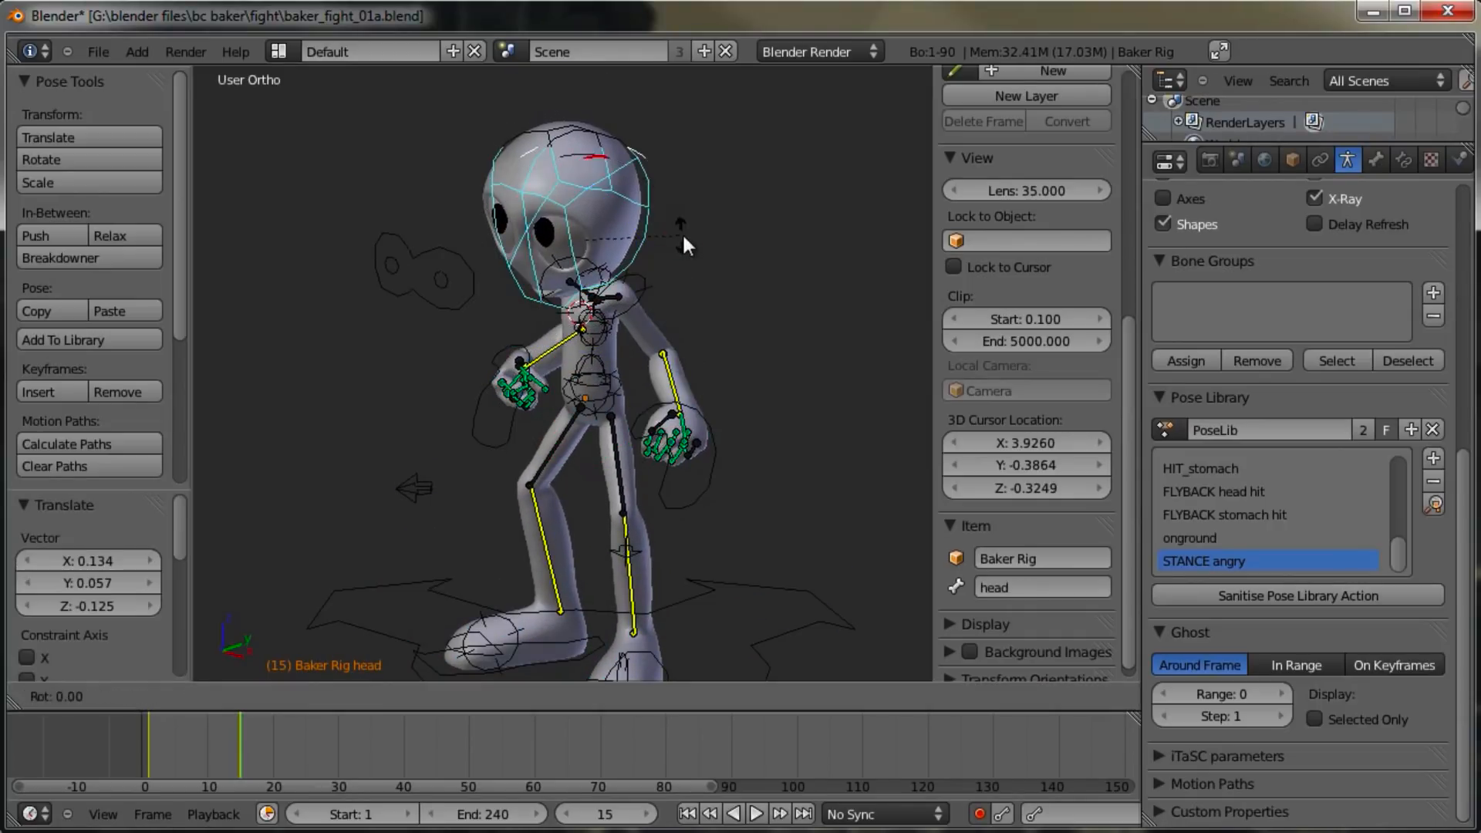
pyautogui.click(668, 228)
# Step: At frame 20, apply the OFF_punchstraight.R pose to all bones
pyautogui.click(271, 757)
pyautogui.scroll(5, 1399, 522)
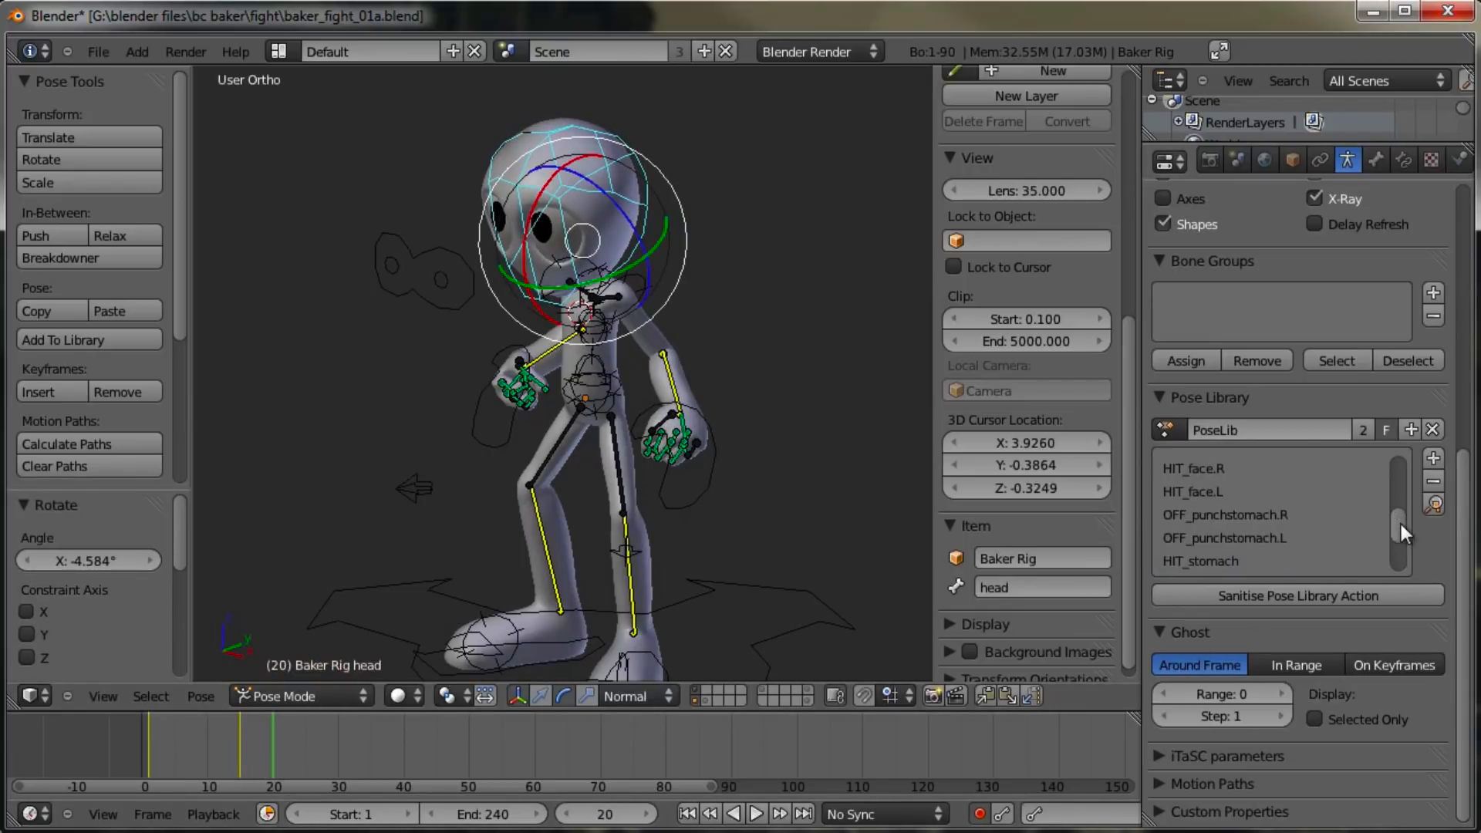
pyautogui.moveTo(1404, 510)
pyautogui.mouseDown()
pyautogui.moveTo(1405, 484)
pyautogui.moveTo(1396, 530)
pyautogui.moveTo(1398, 507)
pyautogui.mouseUp()
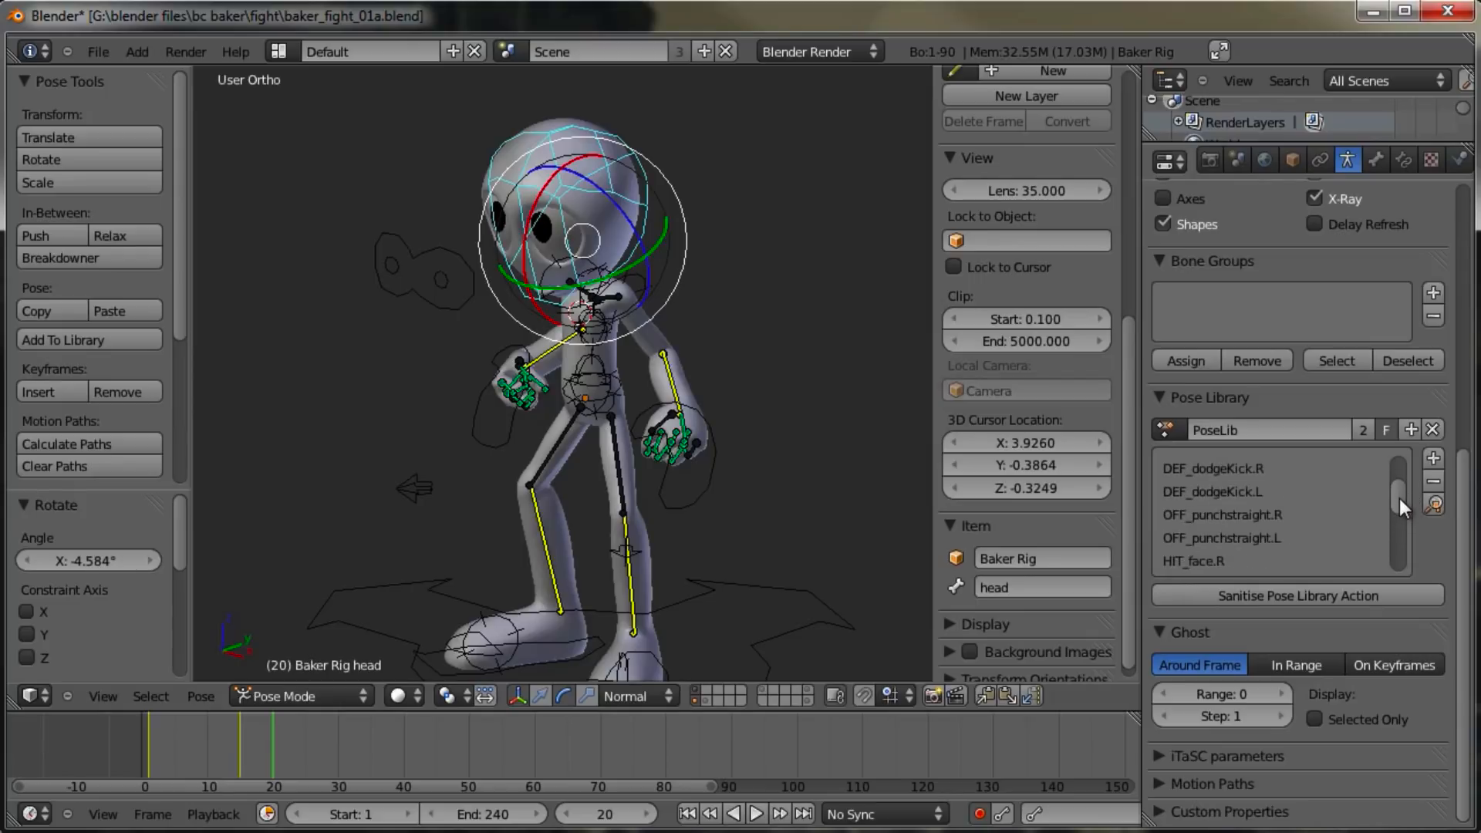
pyautogui.click(1433, 503)
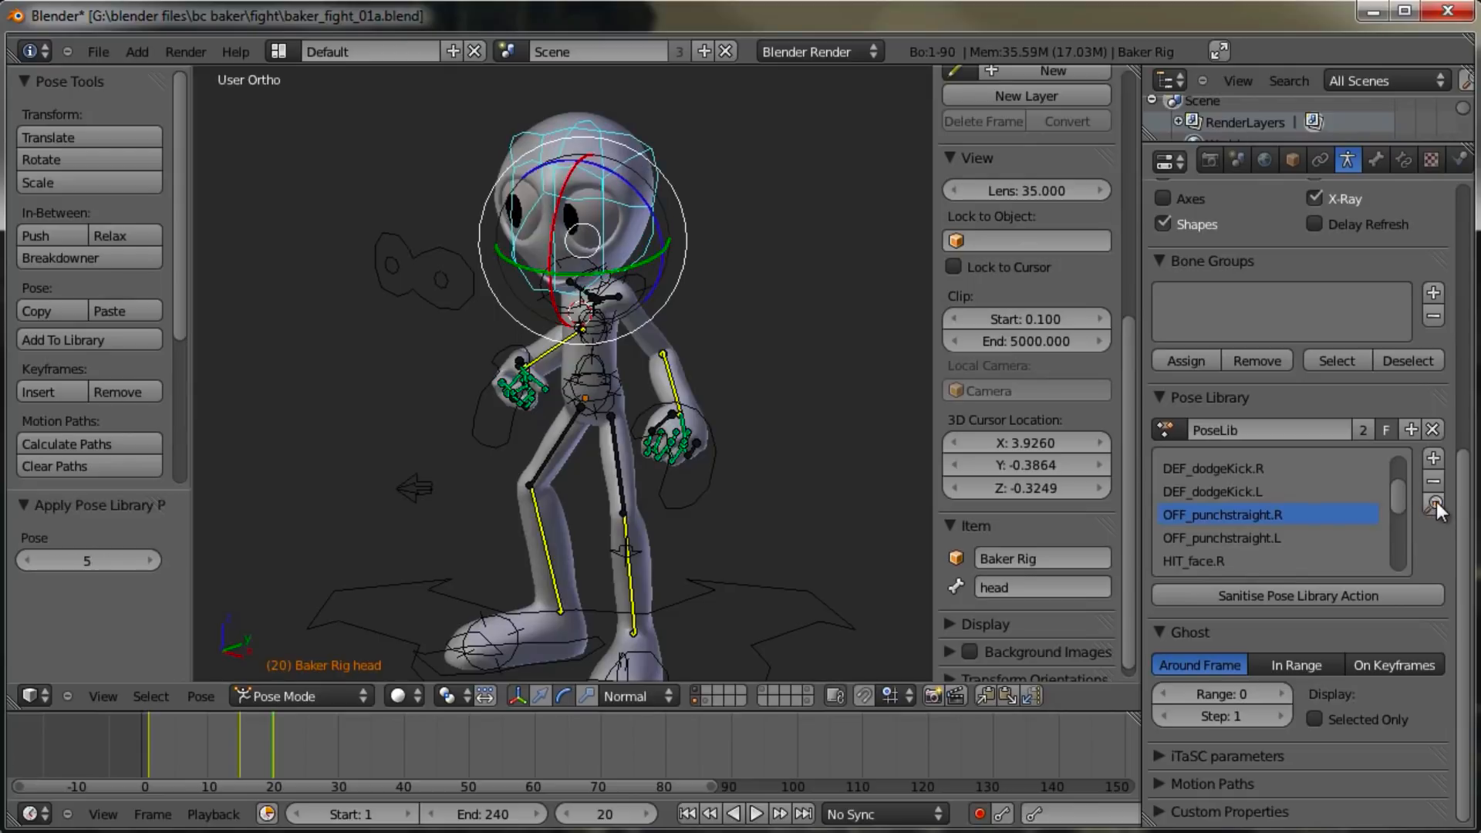
pyautogui.press('a')
pyautogui.press('a')
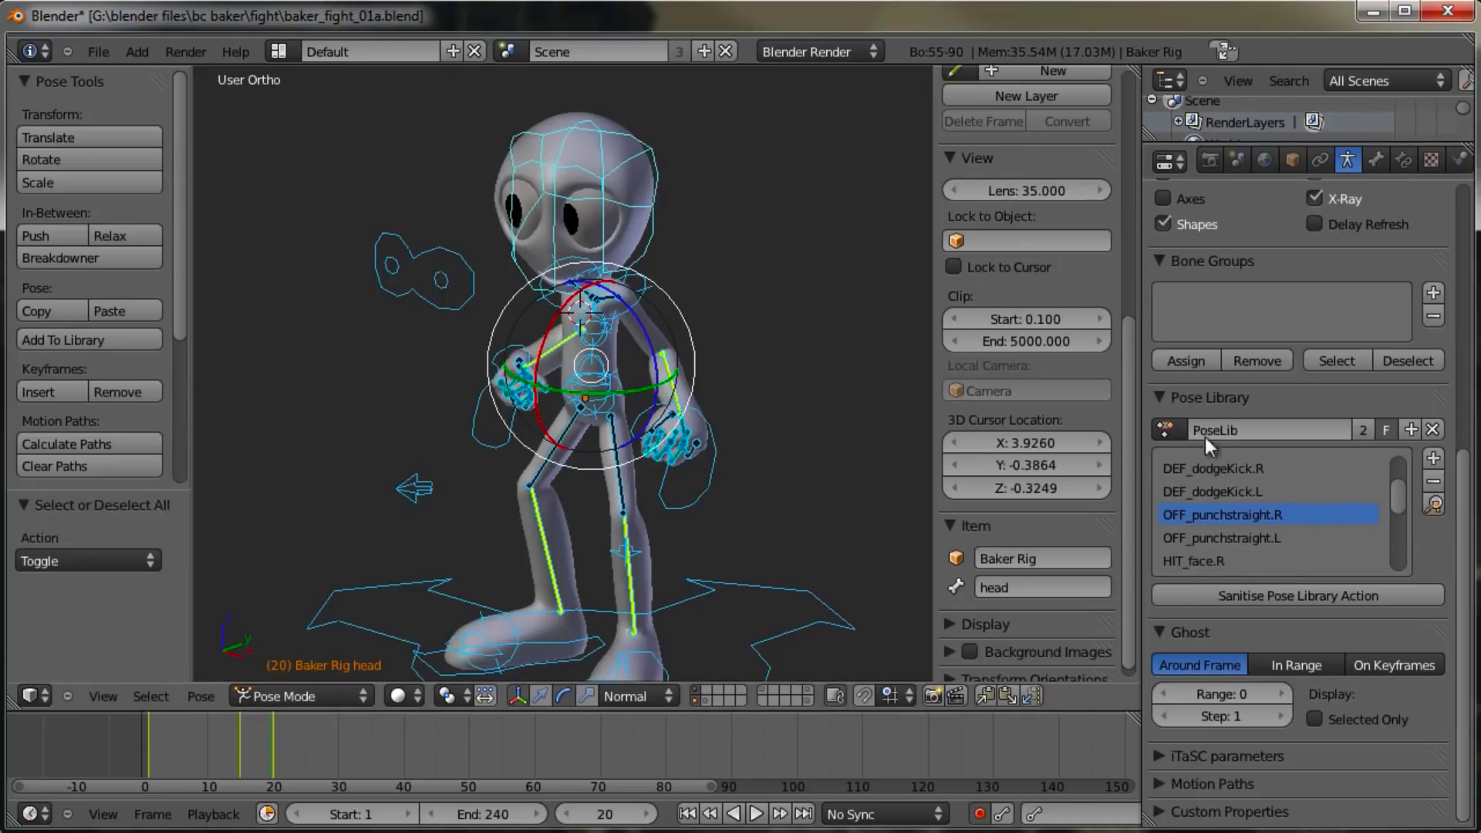
pyautogui.click(1437, 505)
# Step: Scrub the timeline around frame 14 and view the transition into the punch from the side
pyautogui.scroll(-2, 596, 481)
pyautogui.moveTo(595, 481); pyautogui.dragTo(552, 520, button='middle')
pyautogui.moveTo(251, 751)
pyautogui.mouseDown()
pyautogui.moveTo(158, 747)
pyautogui.moveTo(281, 748)
pyautogui.moveTo(233, 752)
pyautogui.mouseUp()
pyautogui.moveTo(679, 443); pyautogui.dragTo(627, 441, button='middle')
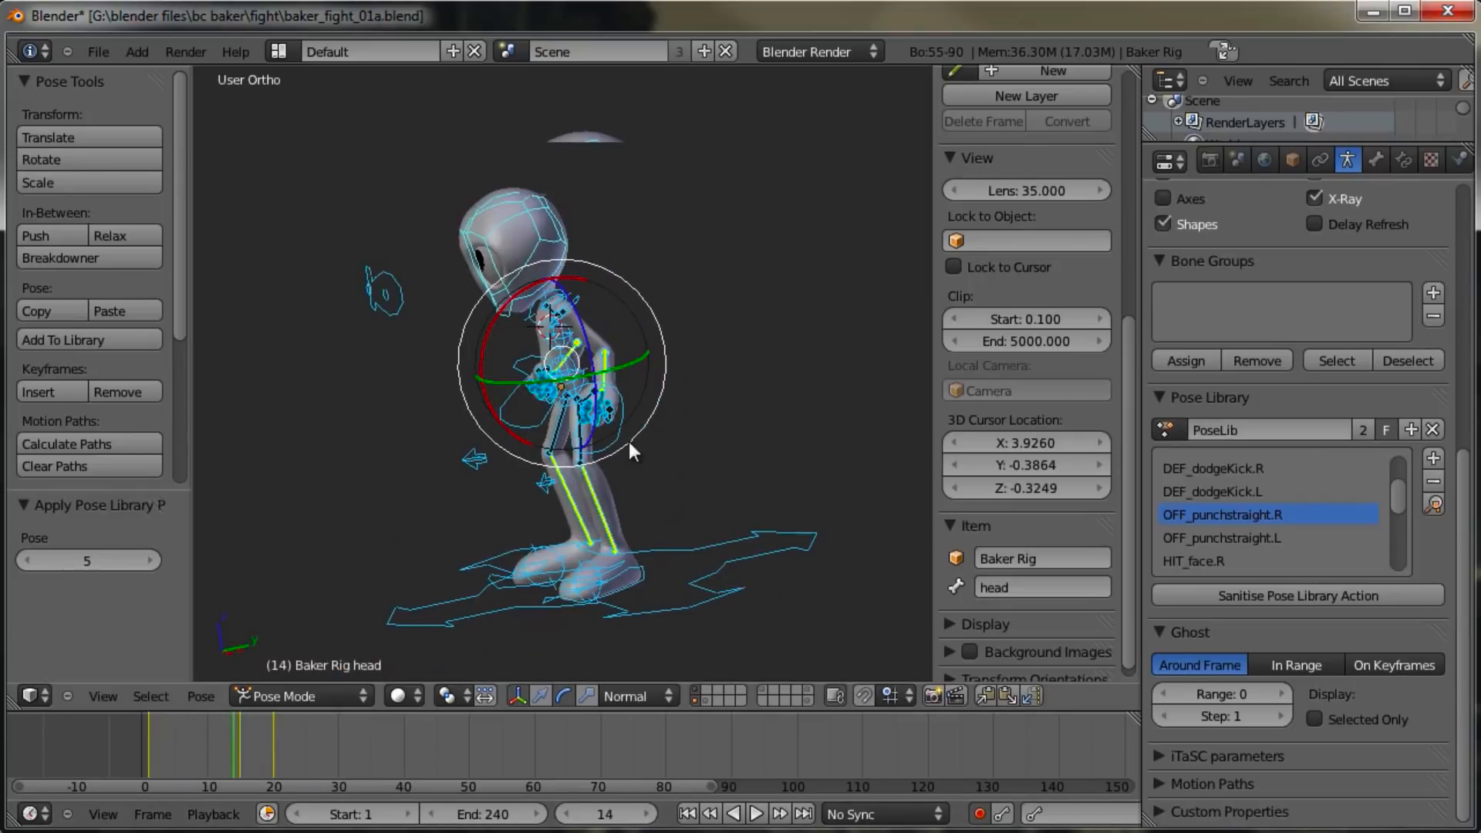
# Step: Go to frame 25 and apply the STANCE angry pose to all bones
pyautogui.moveTo(229, 760); pyautogui.dragTo(280, 758)
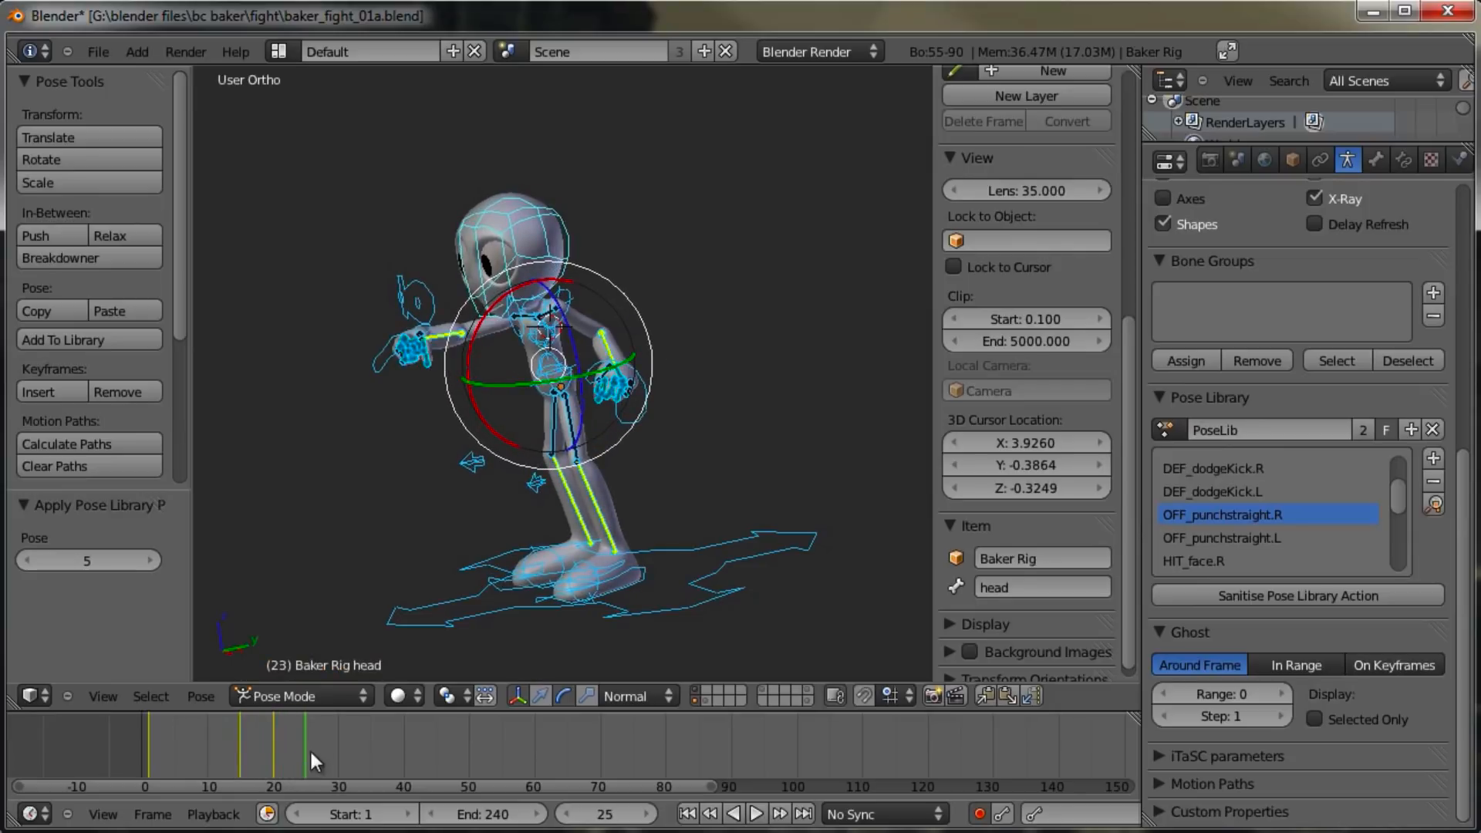
pyautogui.moveTo(1405, 502); pyautogui.dragTo(1413, 587)
pyautogui.click(1197, 561)
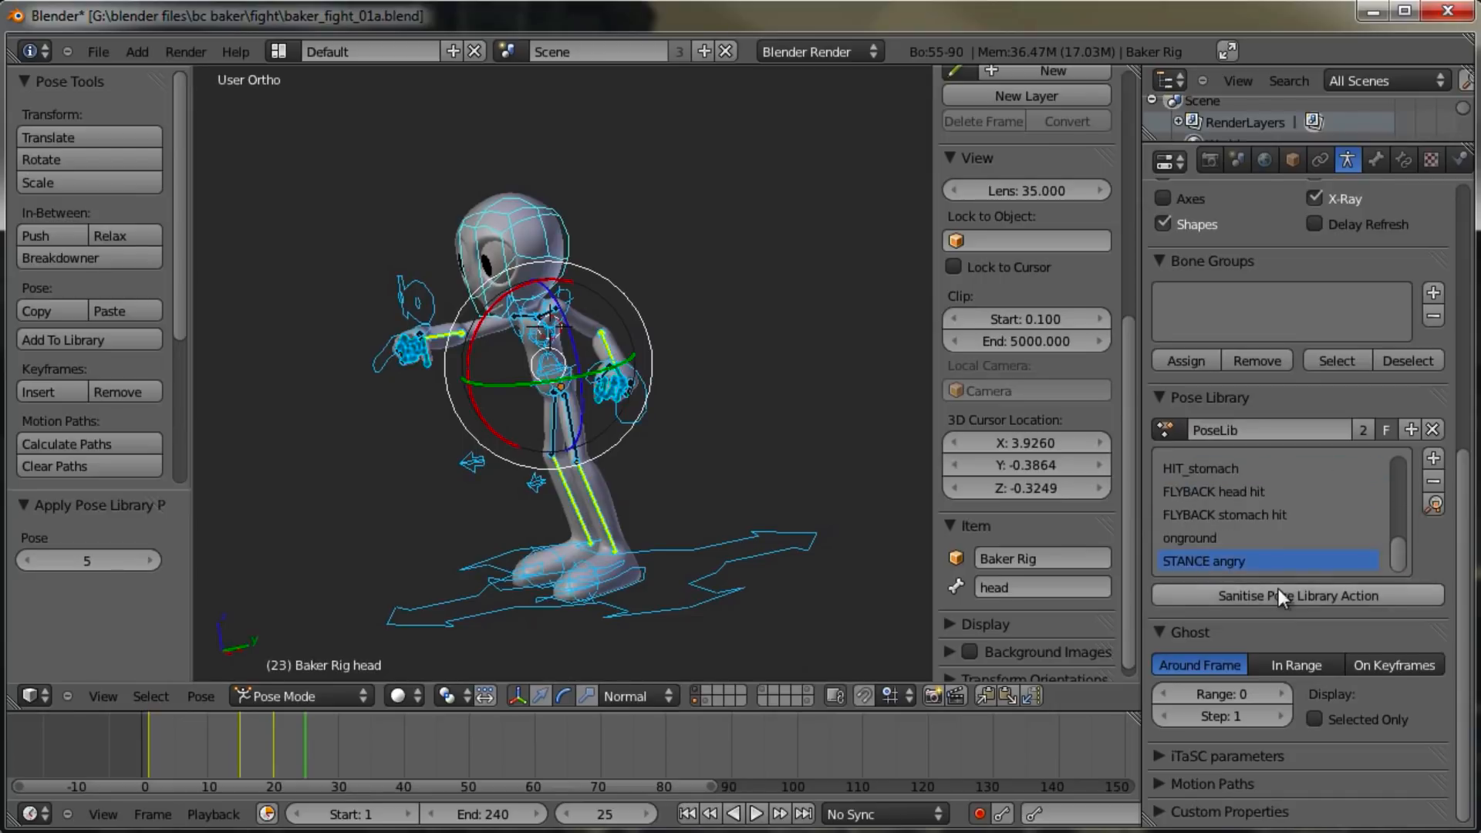
pyautogui.click(1433, 505)
# Step: Keyframe all bones at frame 35, and move hips_ctrl together with both IK hand controls
pyautogui.moveTo(290, 752); pyautogui.dragTo(368, 739)
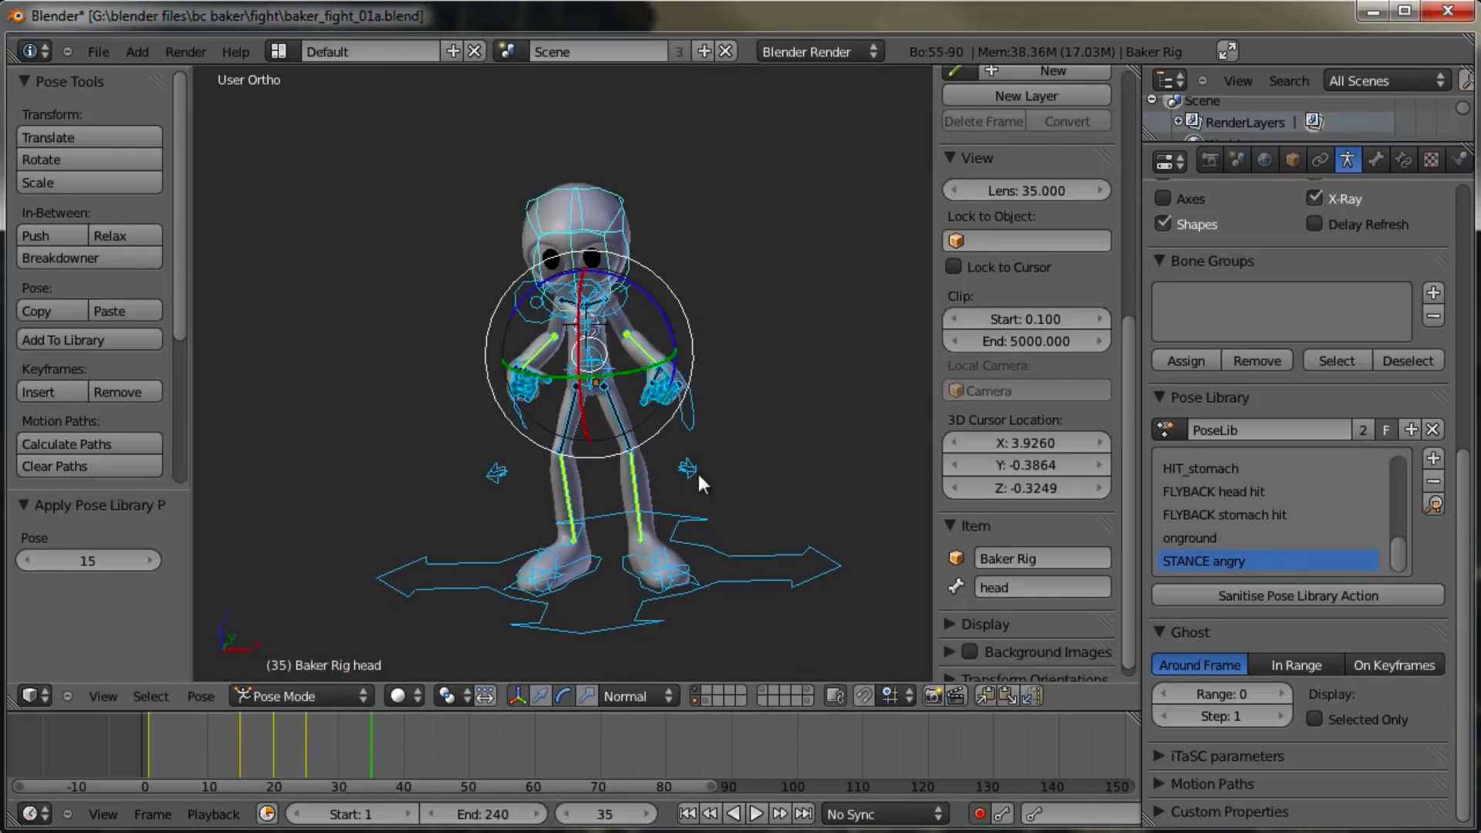
pyautogui.press('i')
pyautogui.rightClick(608, 378)
pyautogui.keyDown('shift'); pyautogui.moveTo(607, 378); pyautogui.dragTo(626, 409, button='middle'); pyautogui.keyUp('shift')
pyautogui.rightClick(544, 471)
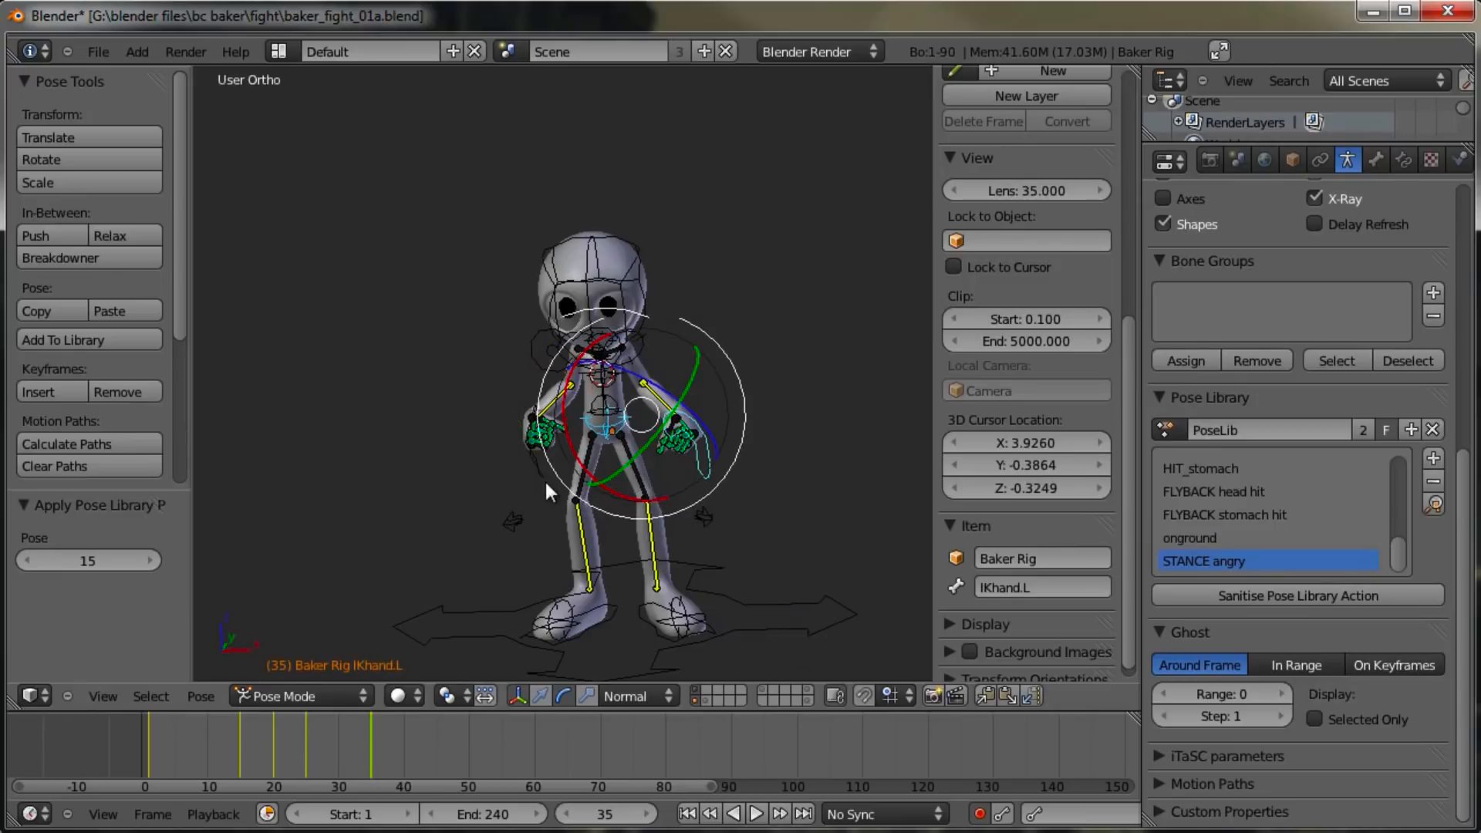
pyautogui.press('g')
pyautogui.click(649, 321)
# Step: Rotate the head bone about -3.875° at frame 35, and trackball-rotate it about -6.30 and -1.15
pyautogui.rightClick(649, 320)
pyautogui.press('r')
pyautogui.click(725, 377)
pyautogui.press('r')
pyautogui.press('r')
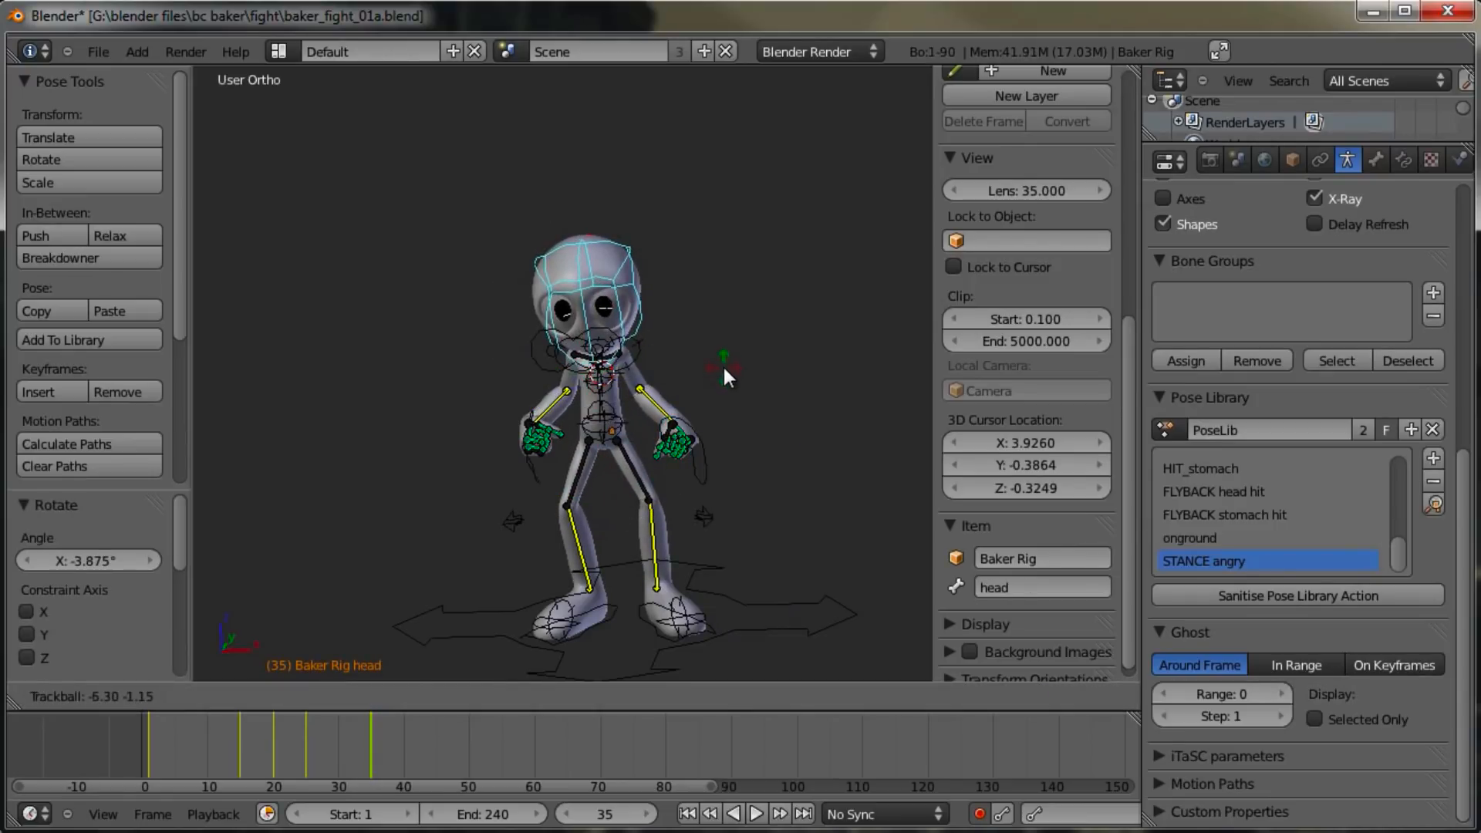
pyautogui.click(723, 368)
pyautogui.moveTo(728, 500); pyautogui.dragTo(595, 480, button='middle')
# Step: At frame 40, apply the OFF_kickhigh.L pose to all bones
pyautogui.moveTo(384, 779); pyautogui.dragTo(405, 774)
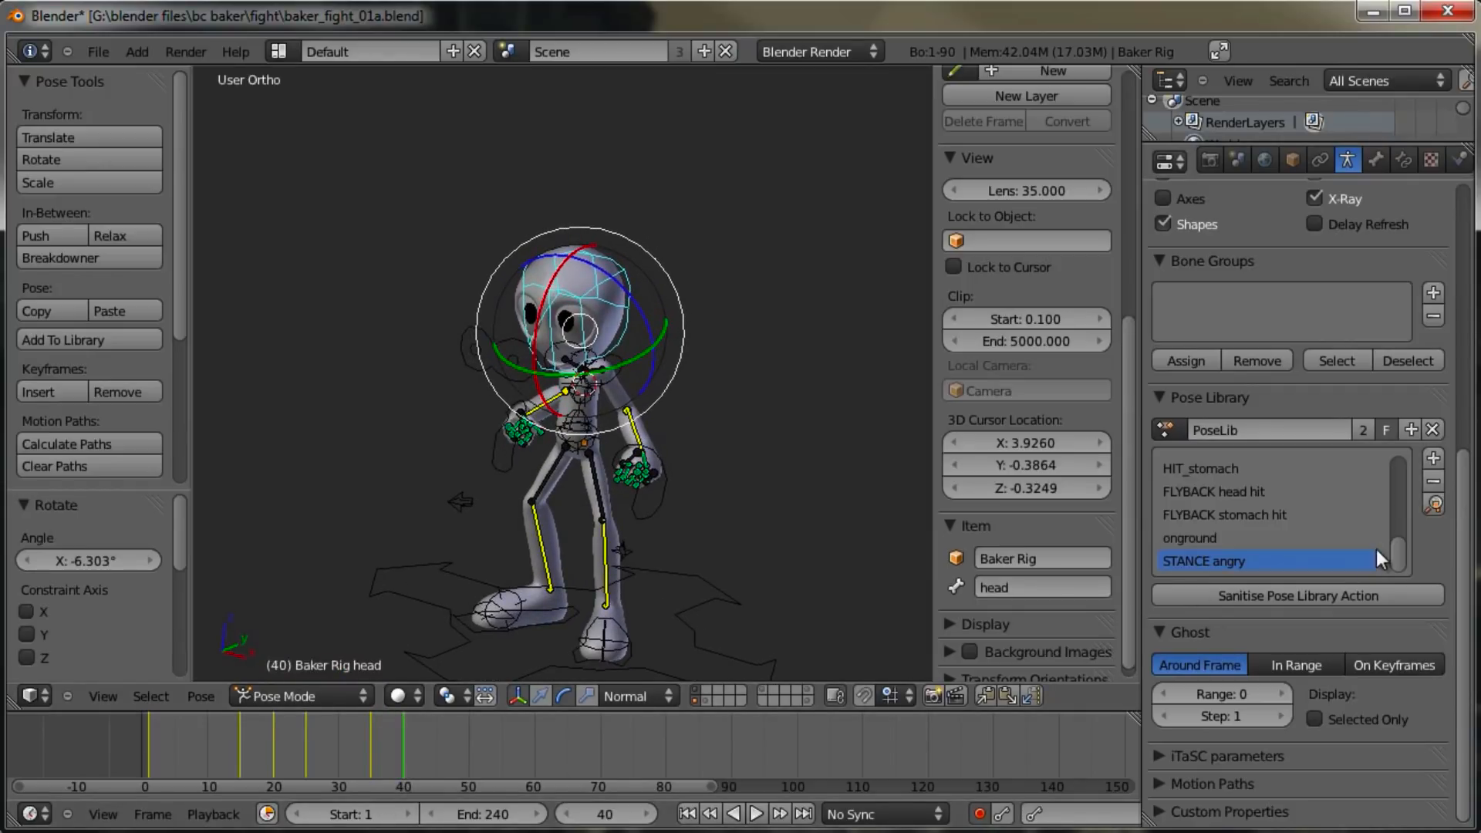
pyautogui.moveTo(1399, 554); pyautogui.dragTo(1408, 484)
pyautogui.scroll(1, 1269, 489)
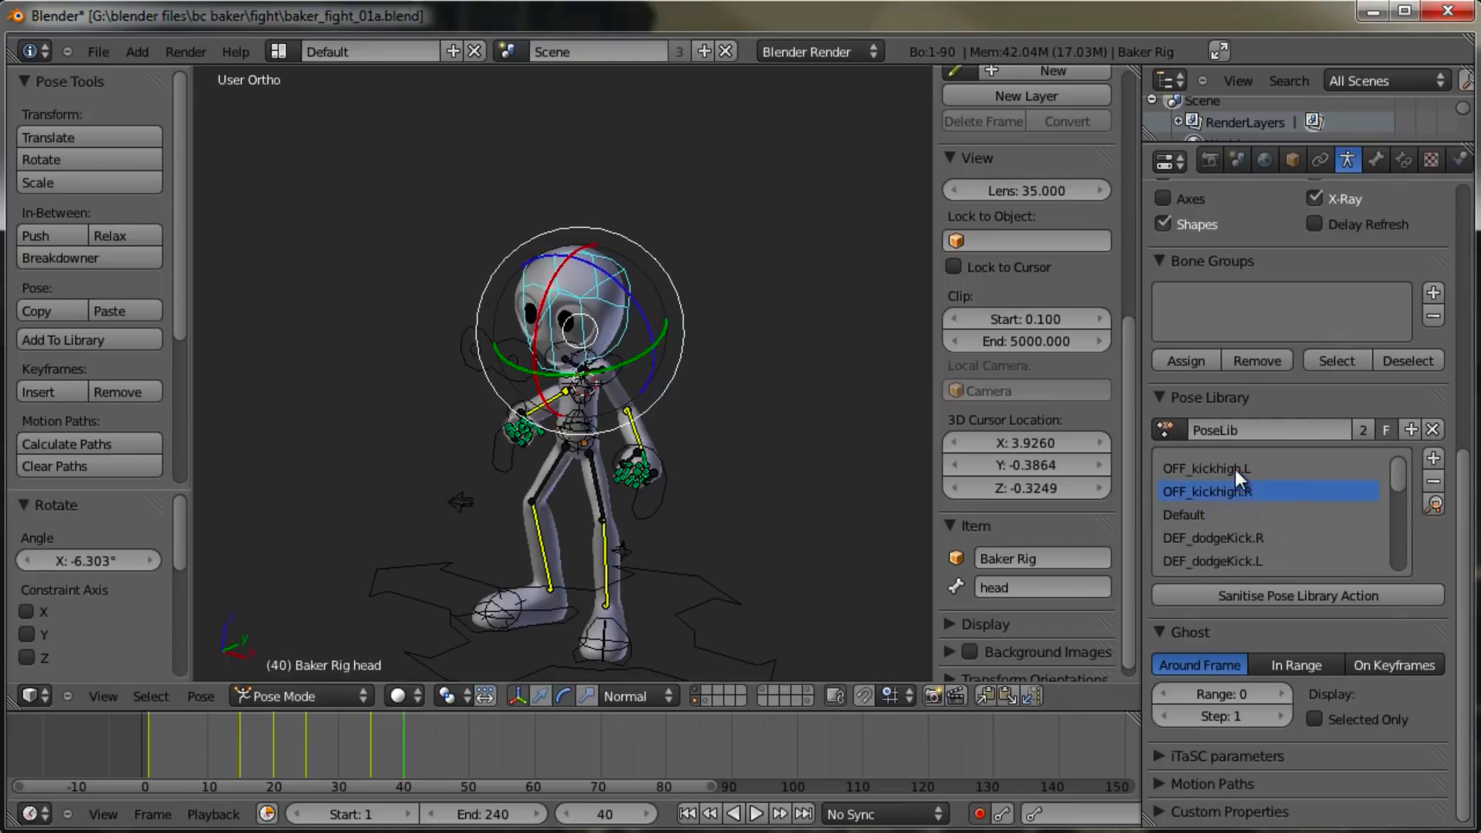
pyautogui.click(1432, 504)
pyautogui.press('a')
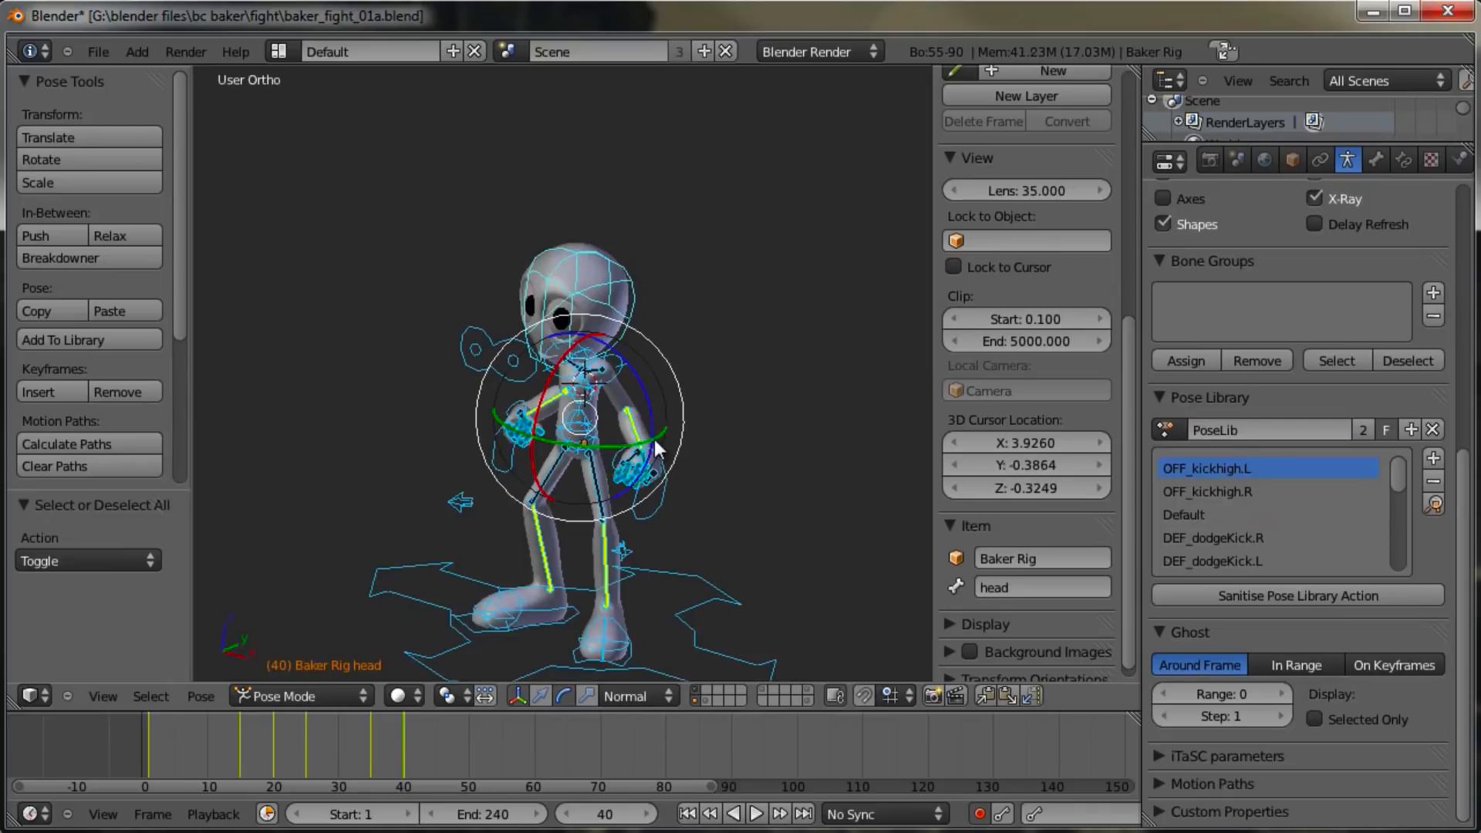
pyautogui.click(1433, 504)
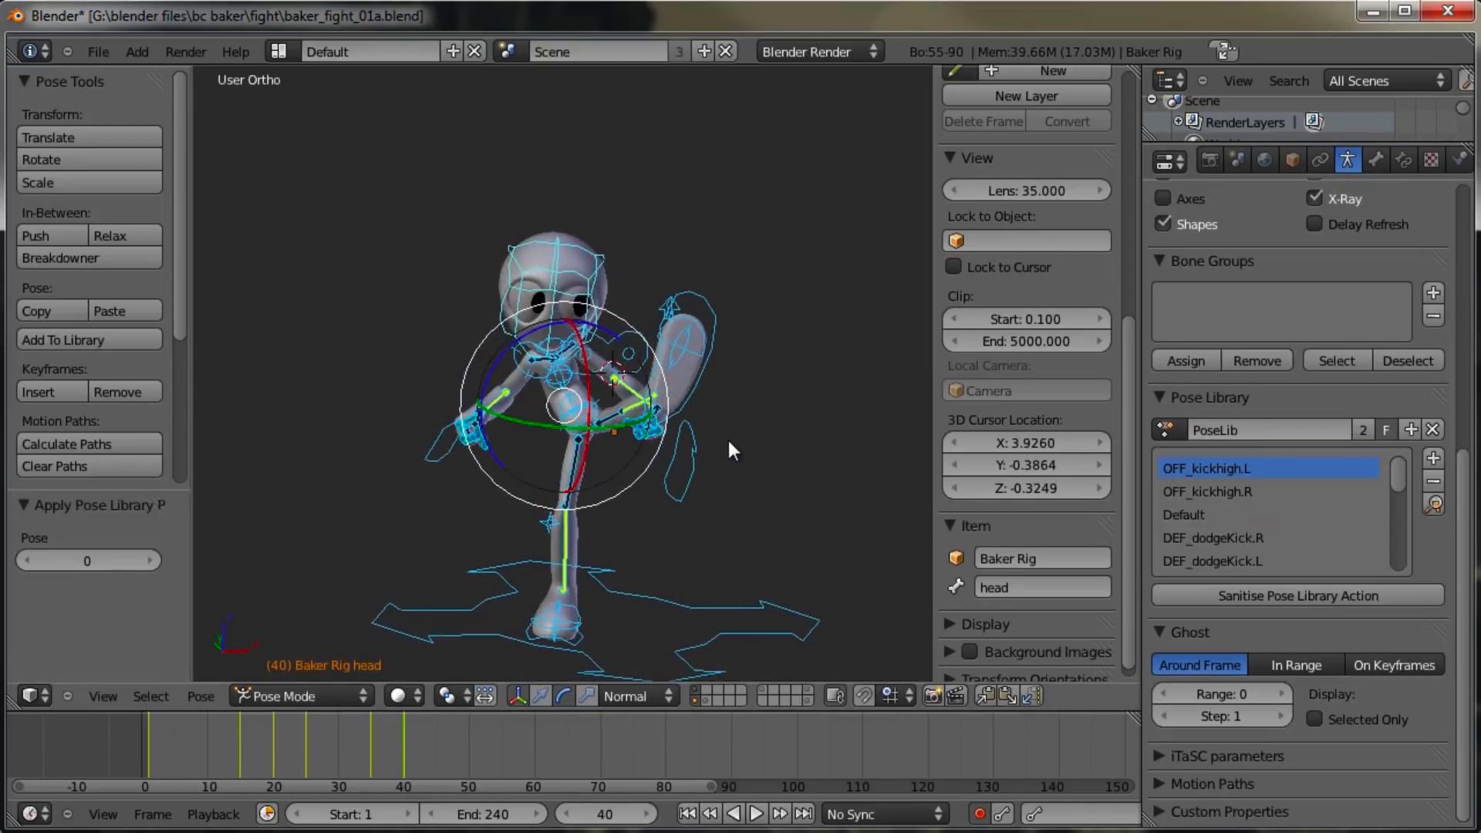
# Step: Go to frame 45 and apply the STANCE angry pose to all bones
pyautogui.moveTo(409, 742); pyautogui.dragTo(438, 747)
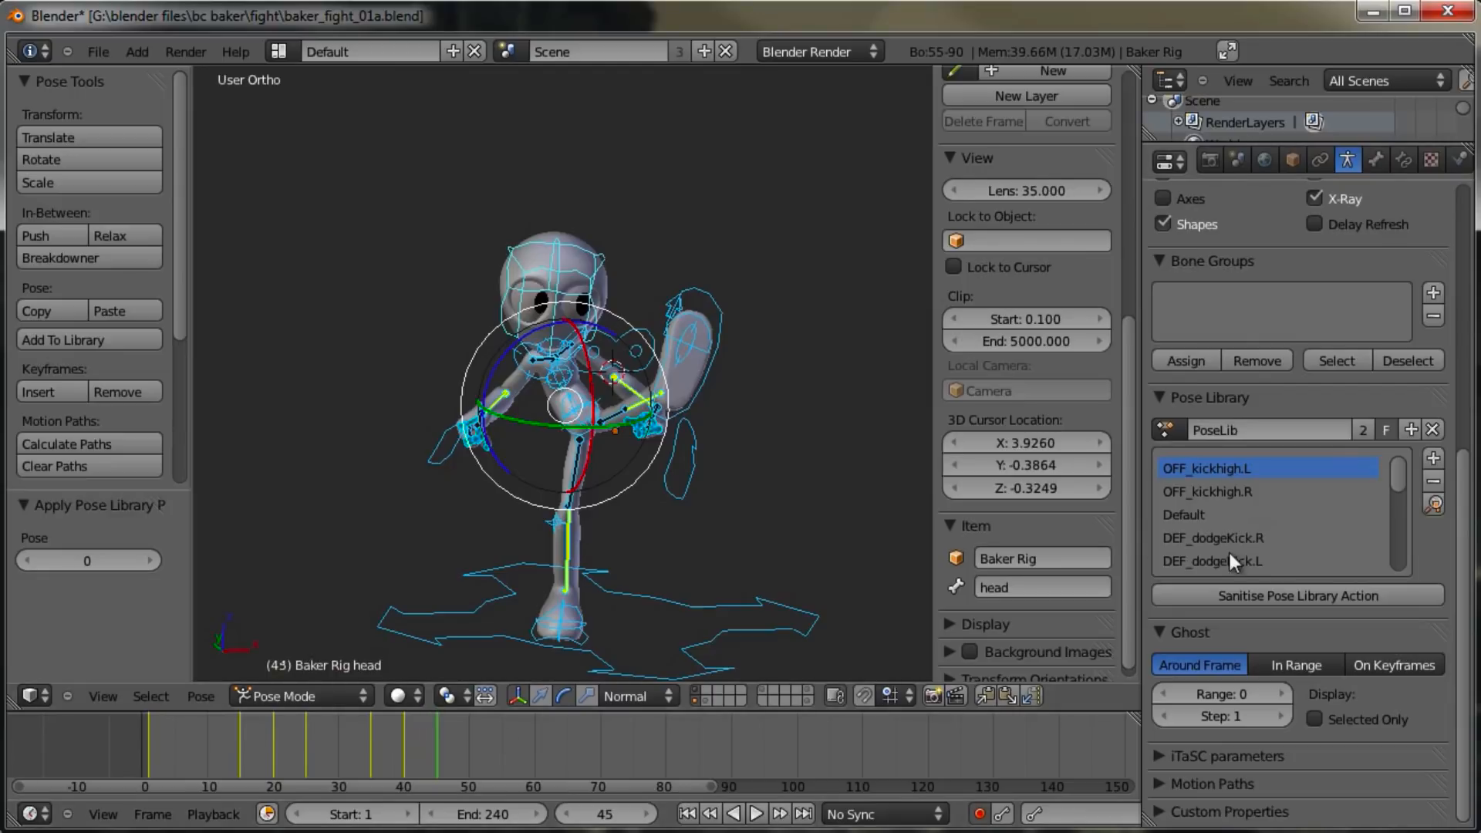
pyautogui.scroll(-5, 1373, 509)
pyautogui.click(1200, 563)
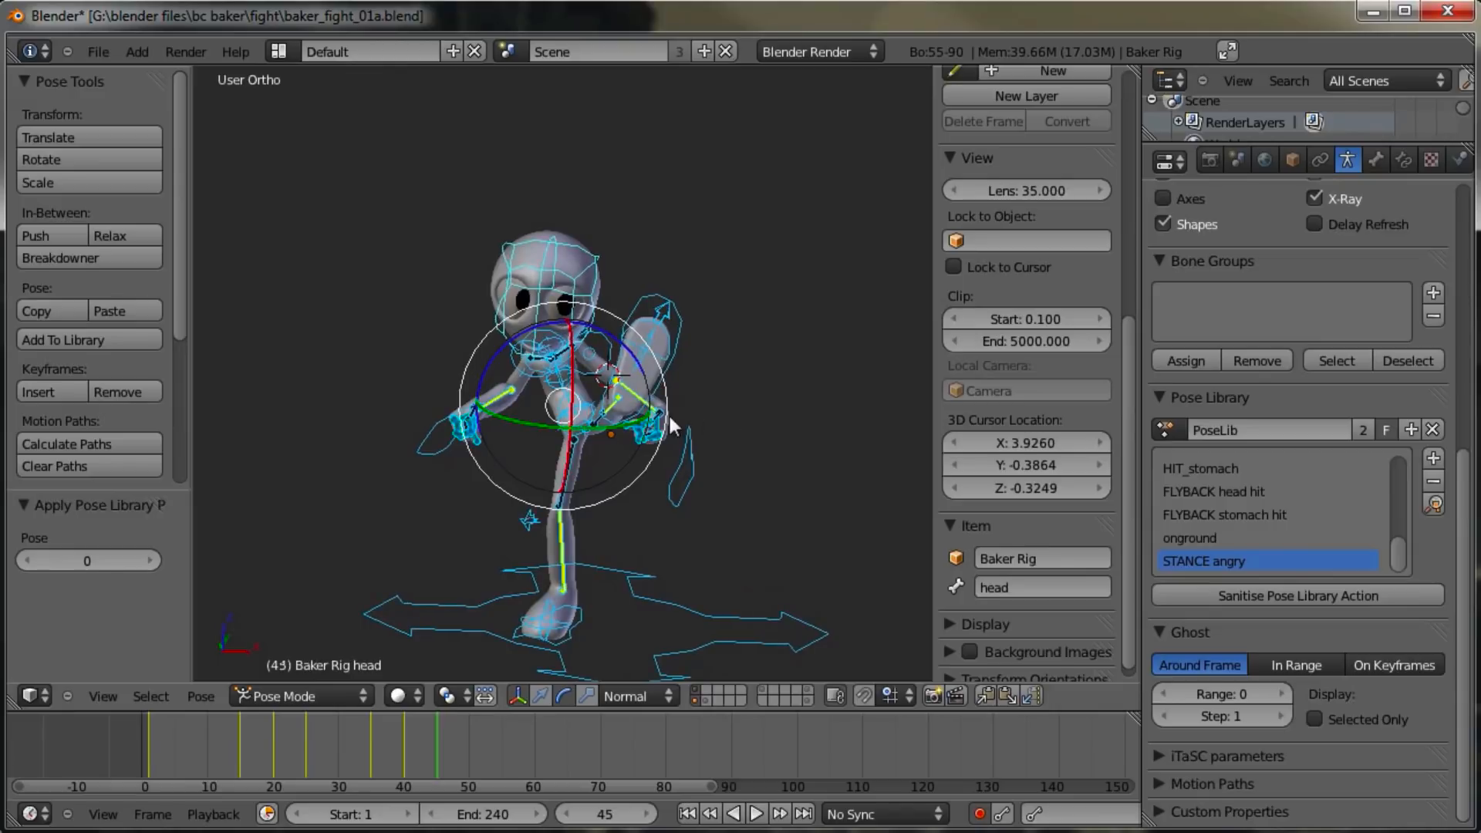
pyautogui.click(1433, 505)
# Step: Play the blocked-out animation from frame 1 to check its timing
pyautogui.click(696, 815)
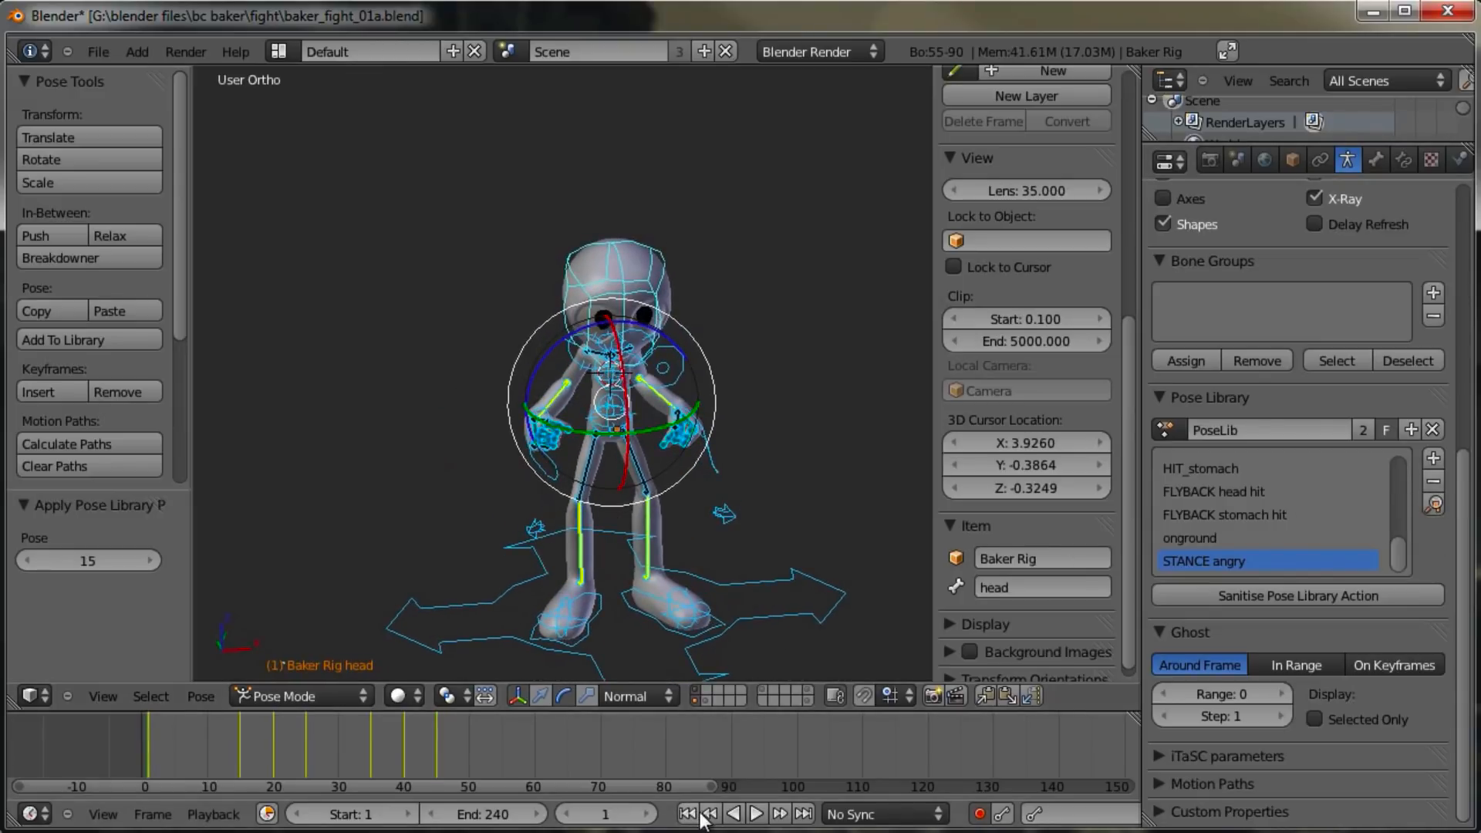
pyautogui.click(755, 814)
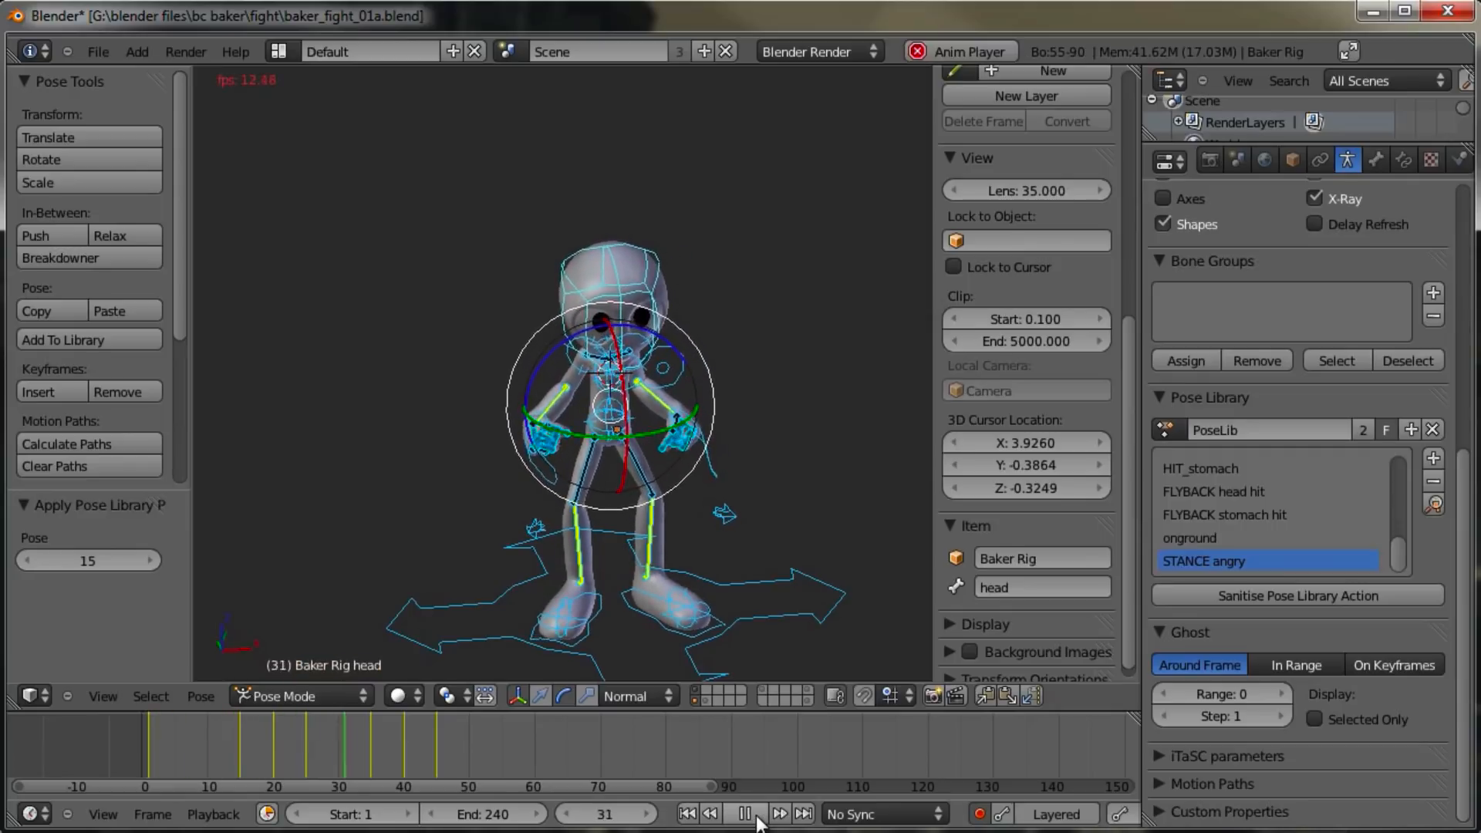
pyautogui.click(746, 815)
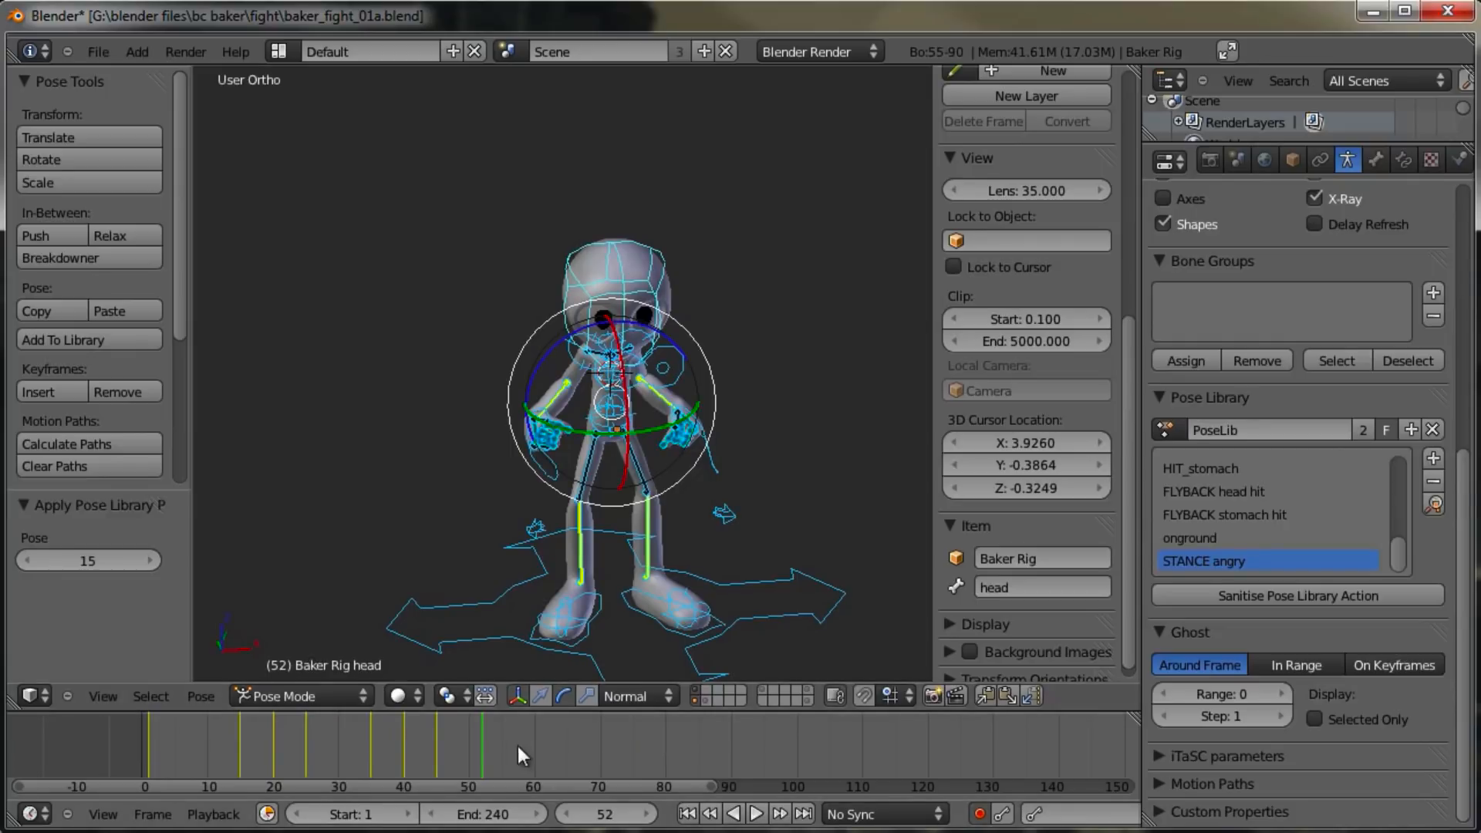
# Step: Keyframe all bones at frame 55, and move hips_ctrl with both IK hand controls by about -0.076, -0.042, -0.141
pyautogui.moveTo(488, 765); pyautogui.dragTo(501, 763)
pyautogui.press('i')
pyautogui.rightClick(654, 362)
pyautogui.rightClick(710, 455)
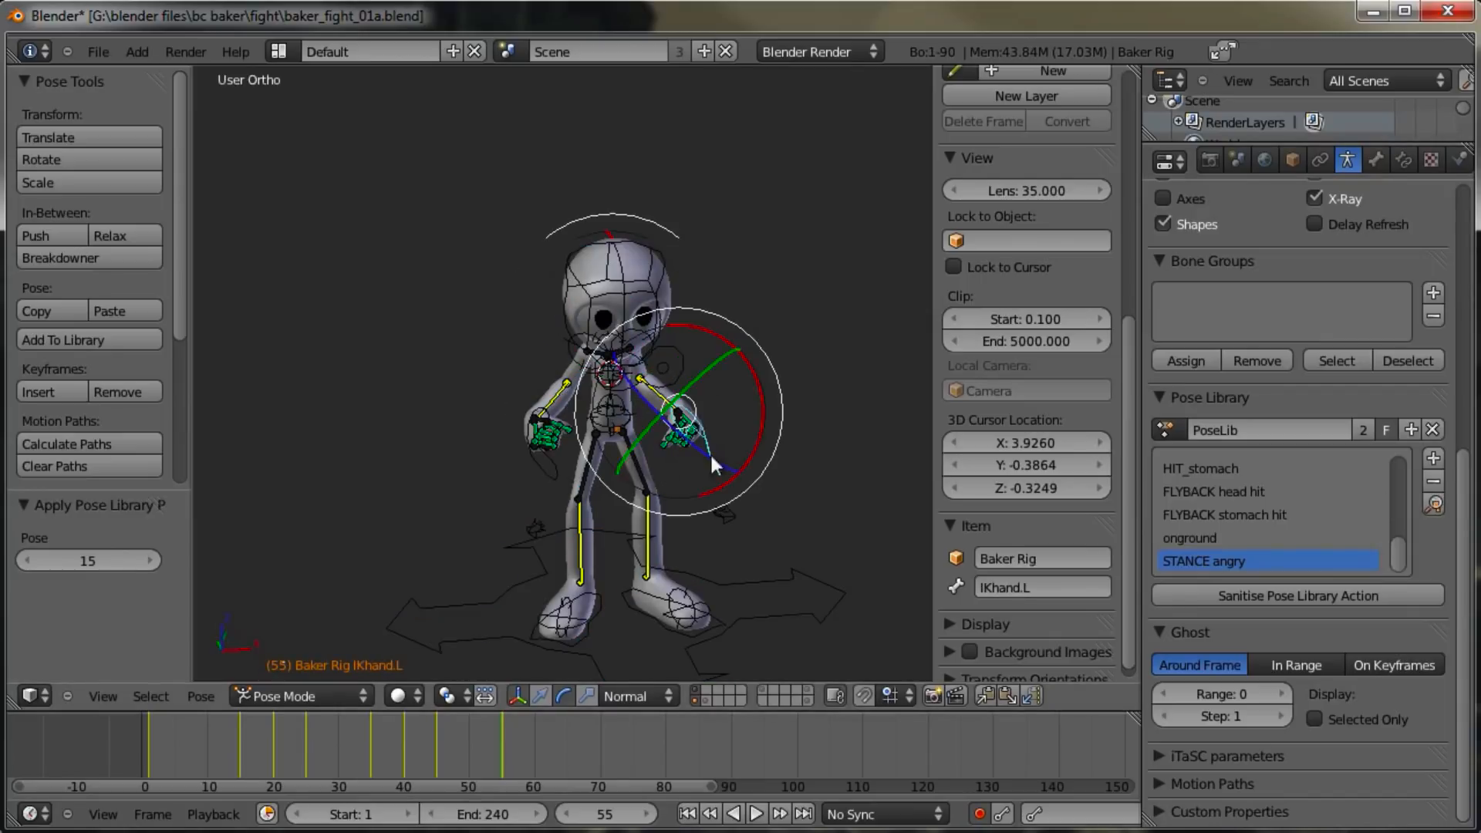
pyautogui.rightClick(623, 424)
pyautogui.press('g')
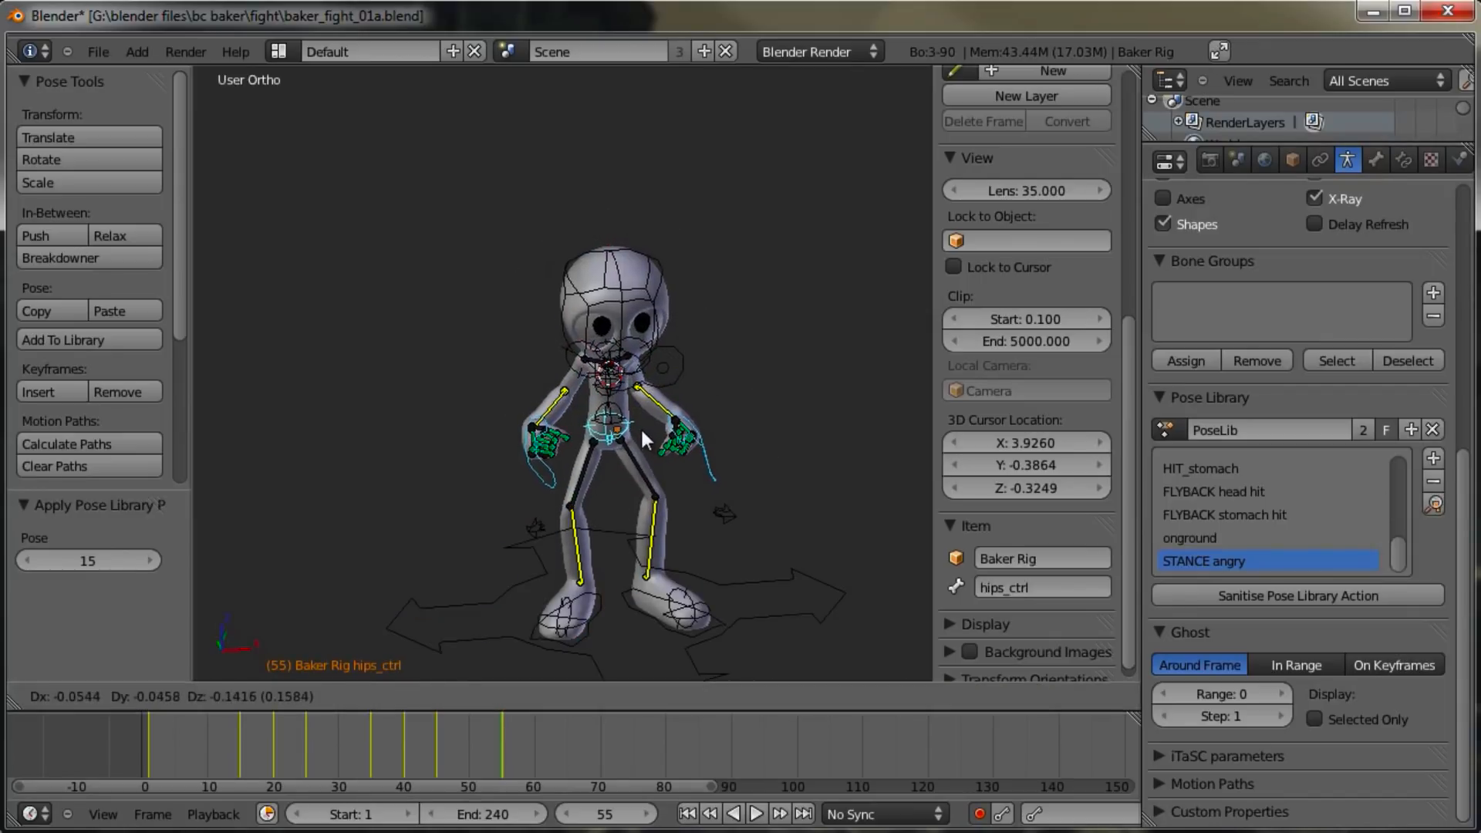
pyautogui.click(639, 427)
pyautogui.moveTo(757, 483); pyautogui.dragTo(690, 495, button='middle')
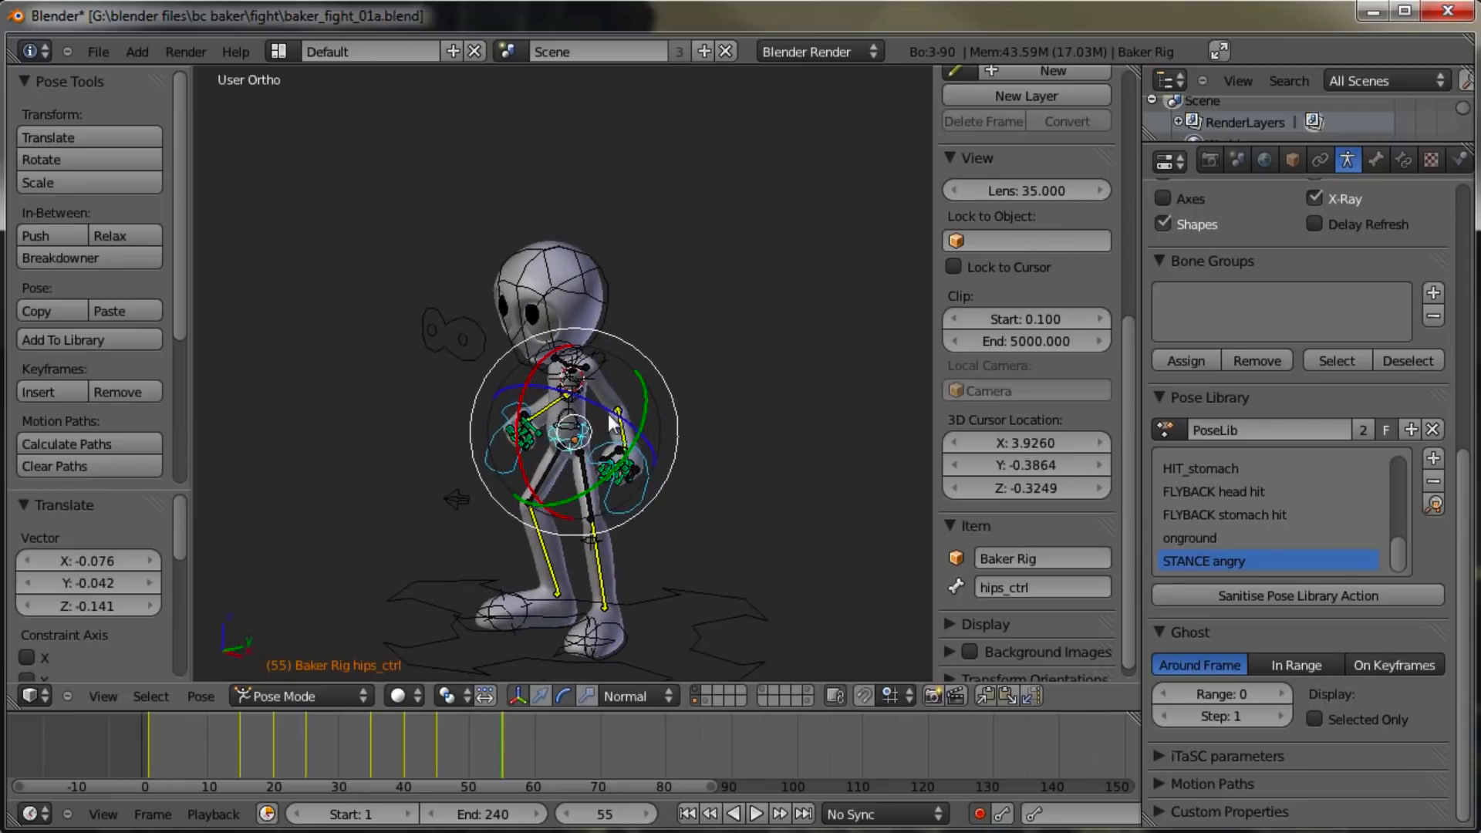
# Step: At frame 60, apply the HIT_face.R library pose to all bones
pyautogui.moveTo(508, 748); pyautogui.dragTo(534, 748)
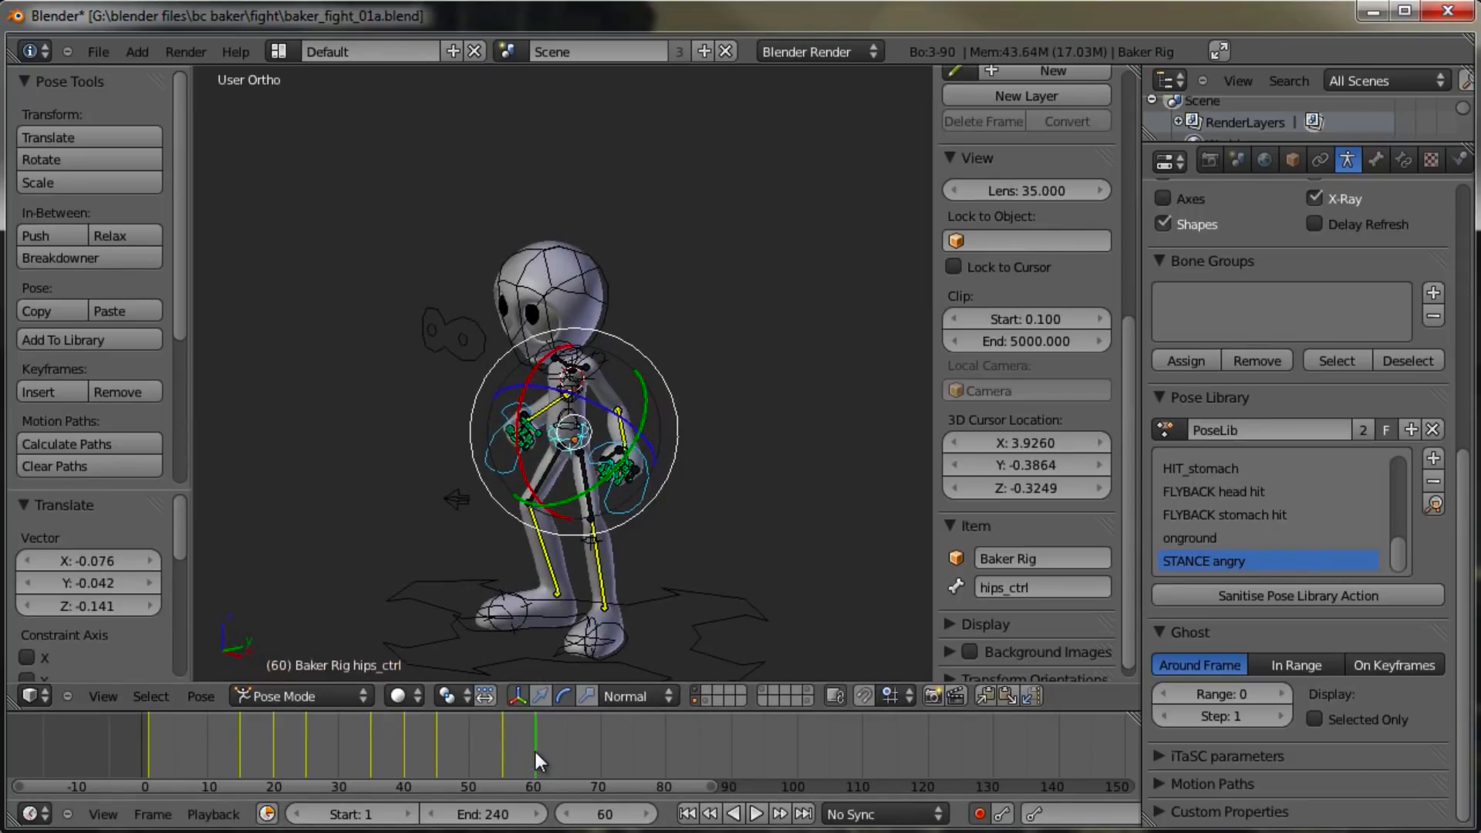
pyautogui.moveTo(1399, 554); pyautogui.dragTo(1405, 515)
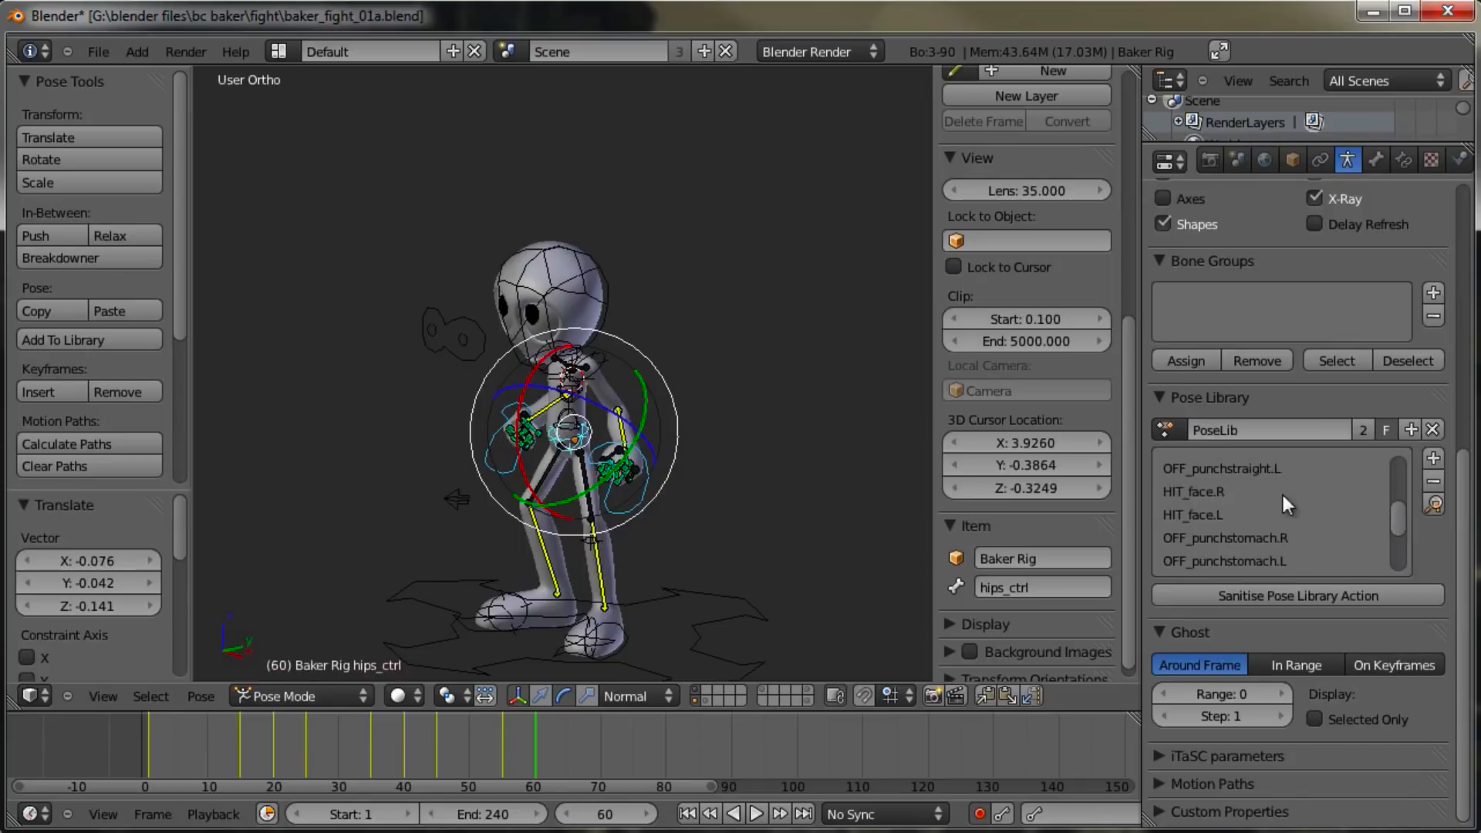
pyautogui.click(1434, 505)
pyautogui.press('a')
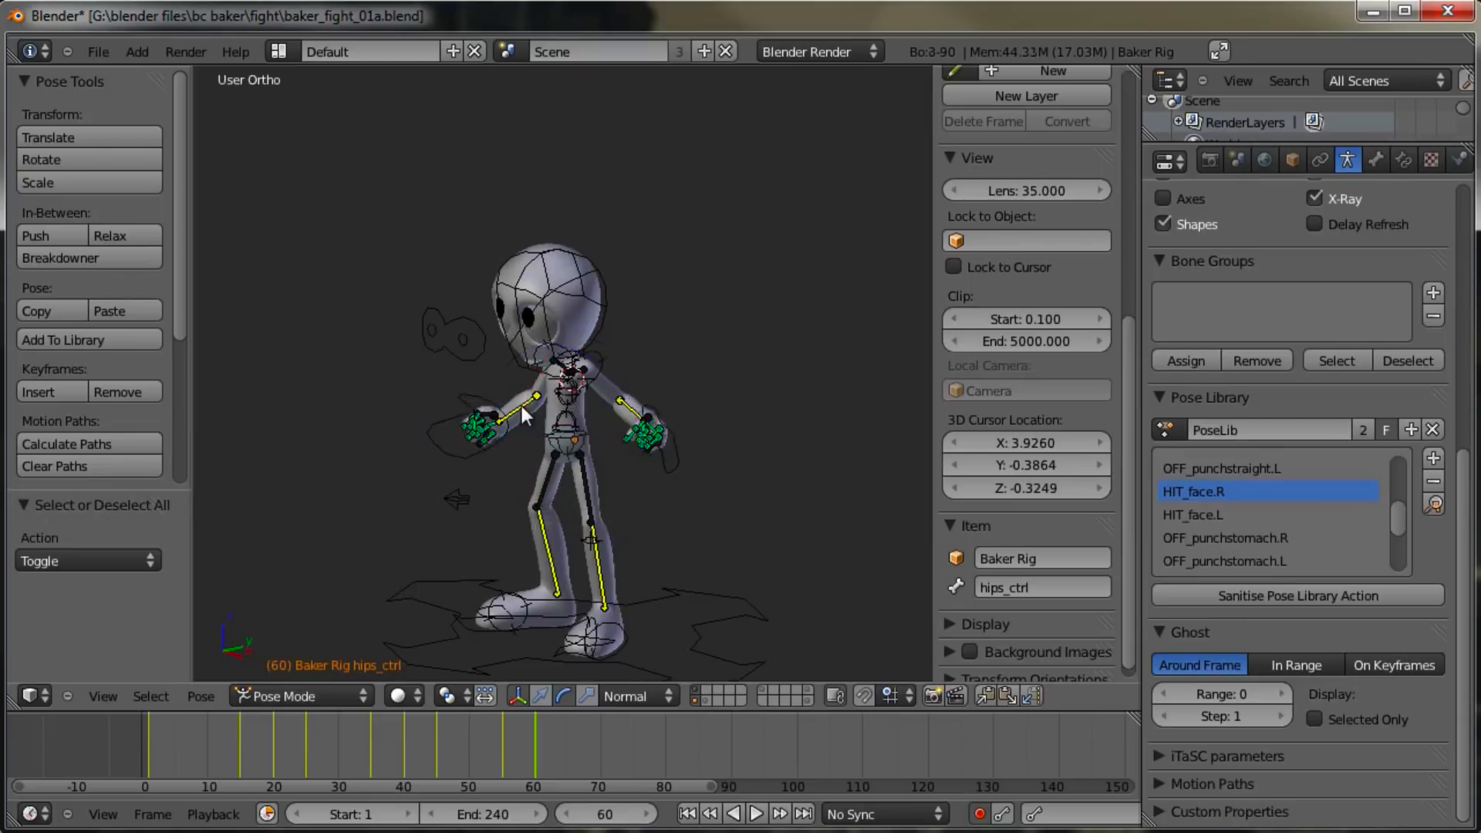
pyautogui.press('a')
pyautogui.click(1435, 505)
pyautogui.moveTo(834, 476); pyautogui.dragTo(568, 530, button='middle')
pyautogui.scroll(5, 580, 747)
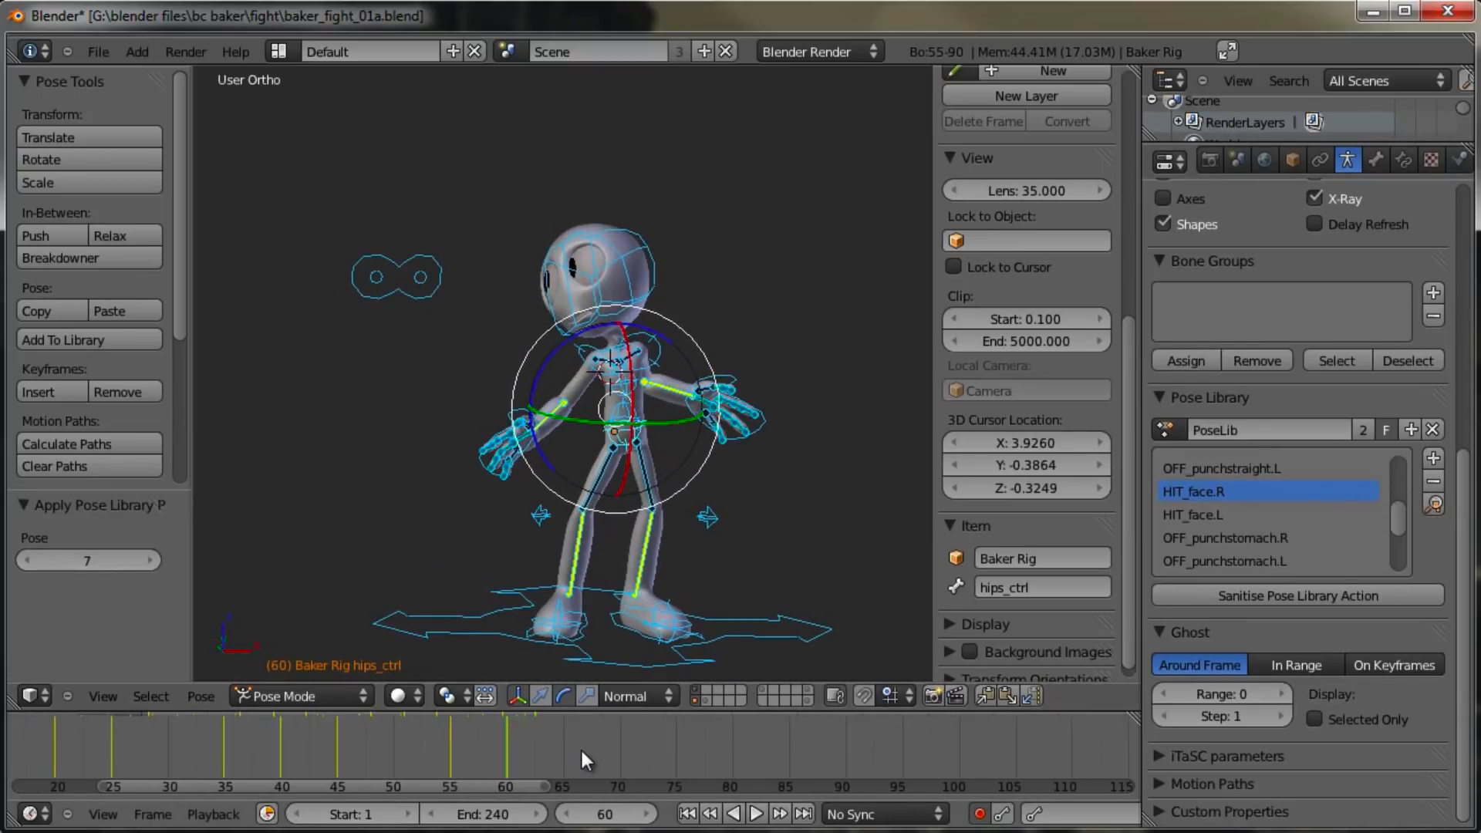
# Step: Apply the FLYBACK head hit pose to all bones at frame 65
pyautogui.click(524, 752)
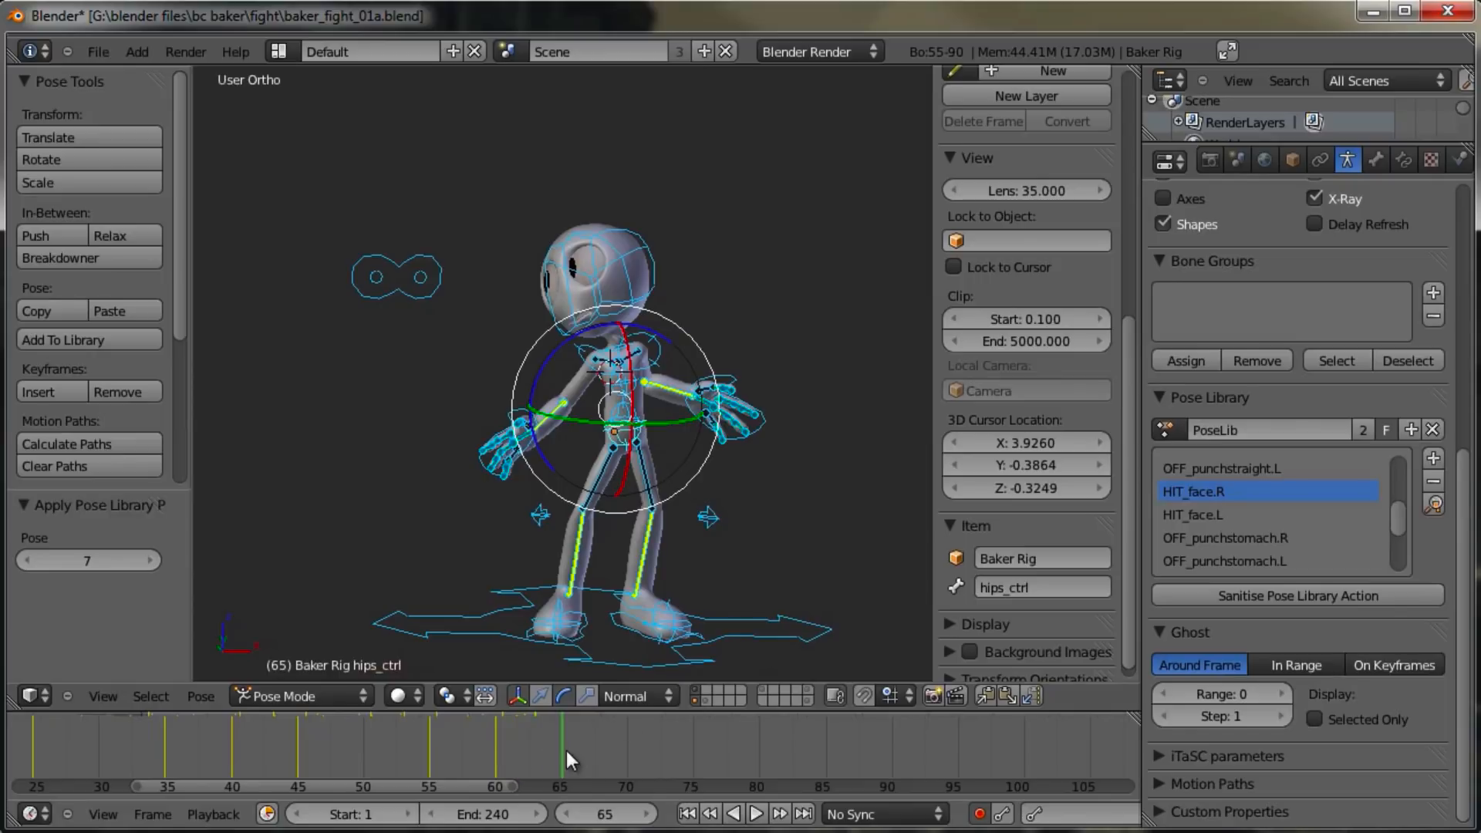
pyautogui.moveTo(1396, 530); pyautogui.dragTo(1395, 552)
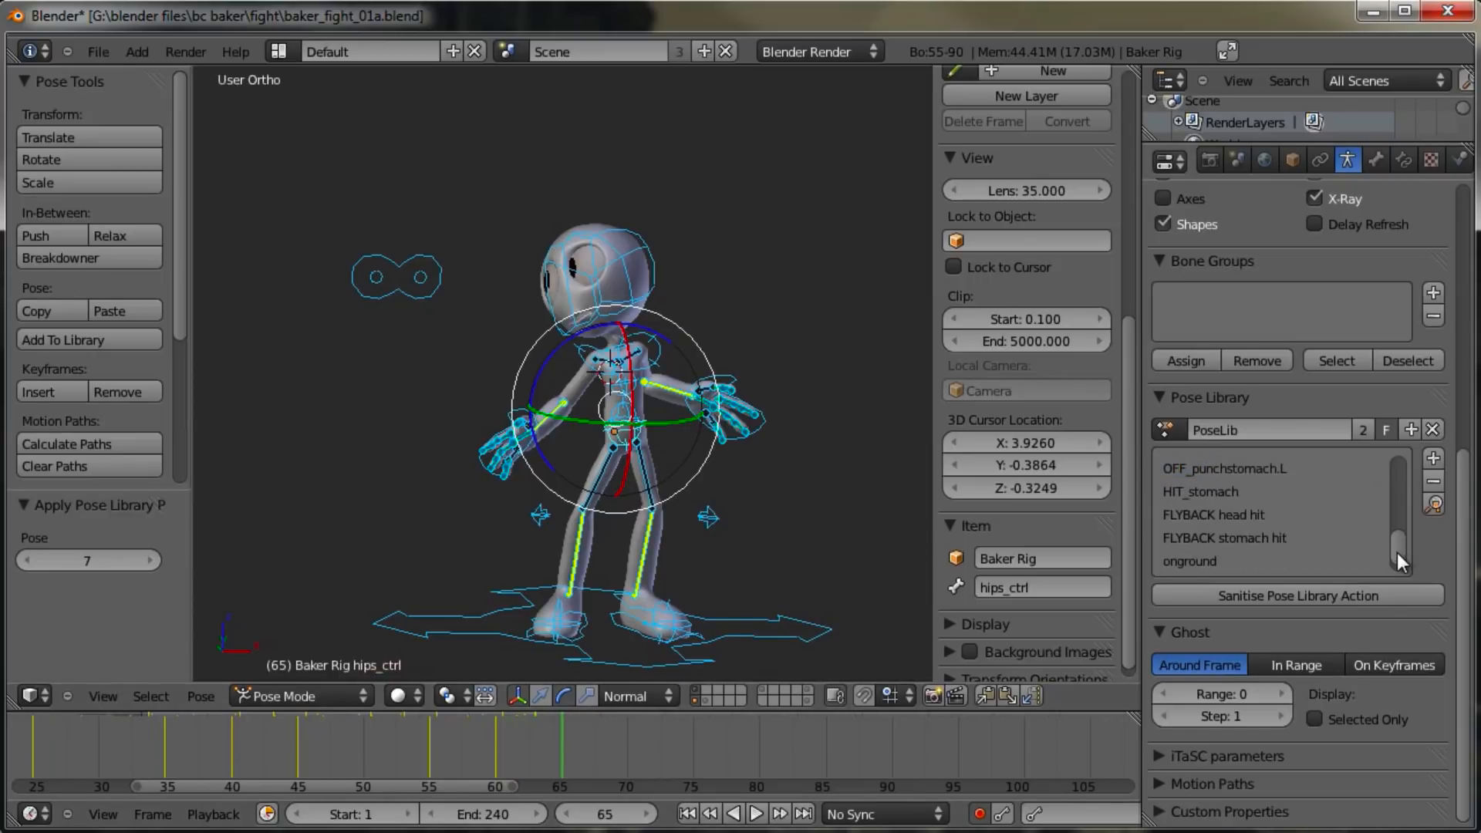
pyautogui.click(1433, 503)
pyautogui.moveTo(769, 405); pyautogui.dragTo(709, 507, button='middle')
# Step: Go to frame 70 and apply the onground pose to all bones
pyautogui.click(623, 743)
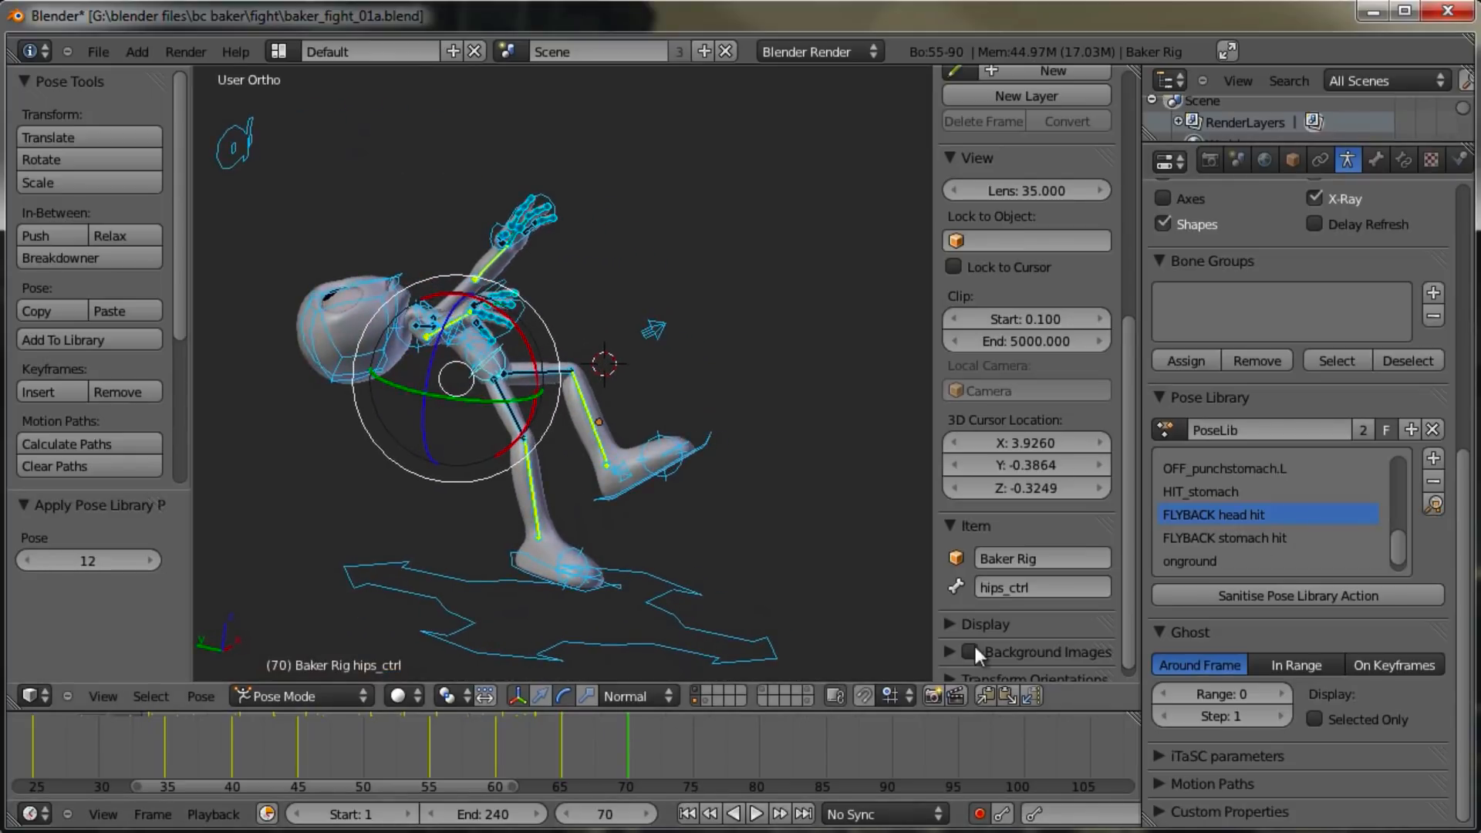
pyautogui.click(1433, 505)
pyautogui.moveTo(494, 455); pyautogui.dragTo(545, 555, button='middle')
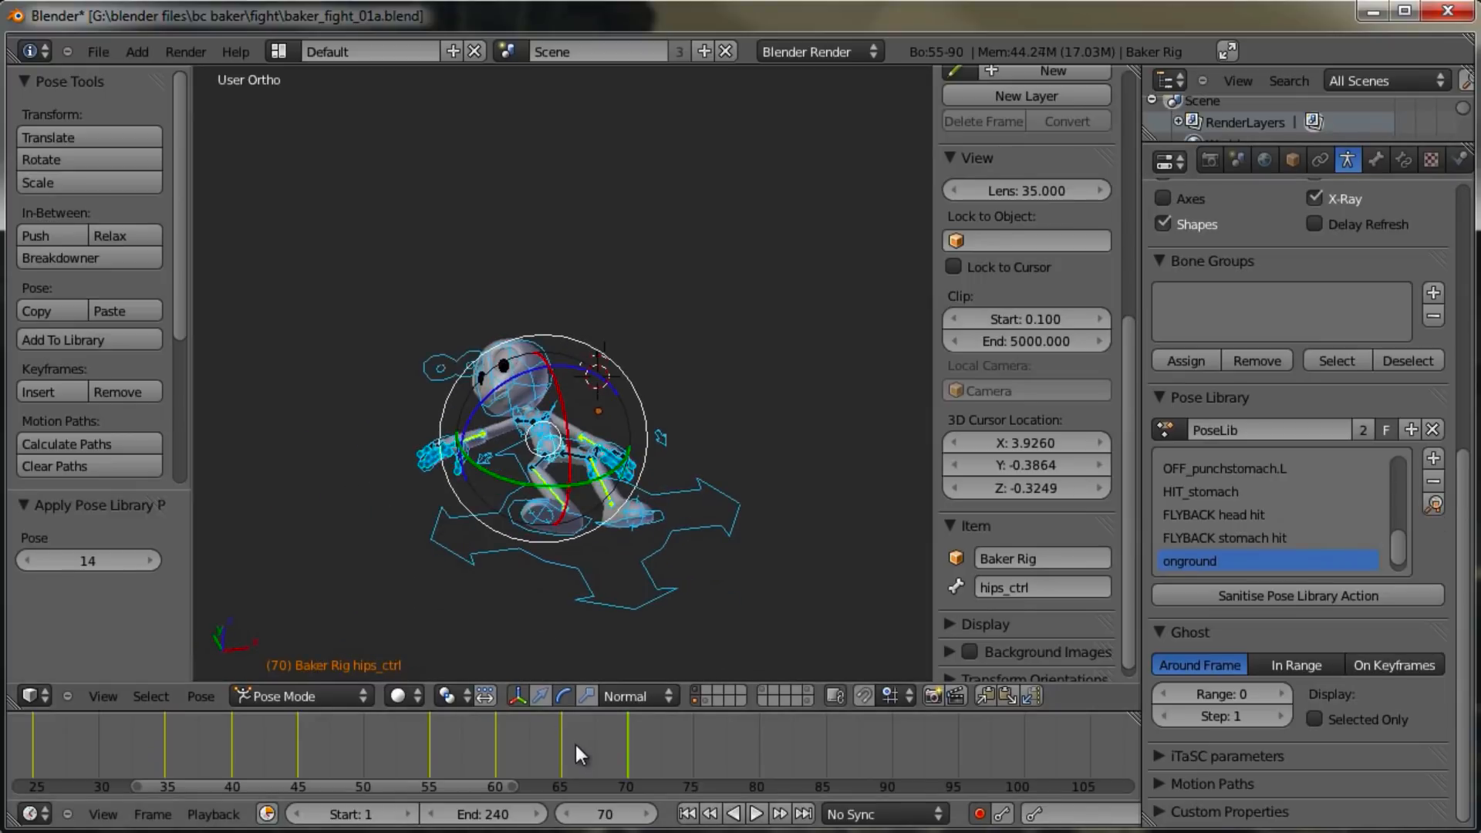
# Step: Scrub the timeline back to frame 41 to review the keyed poses
pyautogui.moveTo(603, 751); pyautogui.dragTo(245, 722)
pyautogui.scroll(3, 691, 494)
pyautogui.moveTo(691, 493); pyautogui.dragTo(635, 433, button='middle')
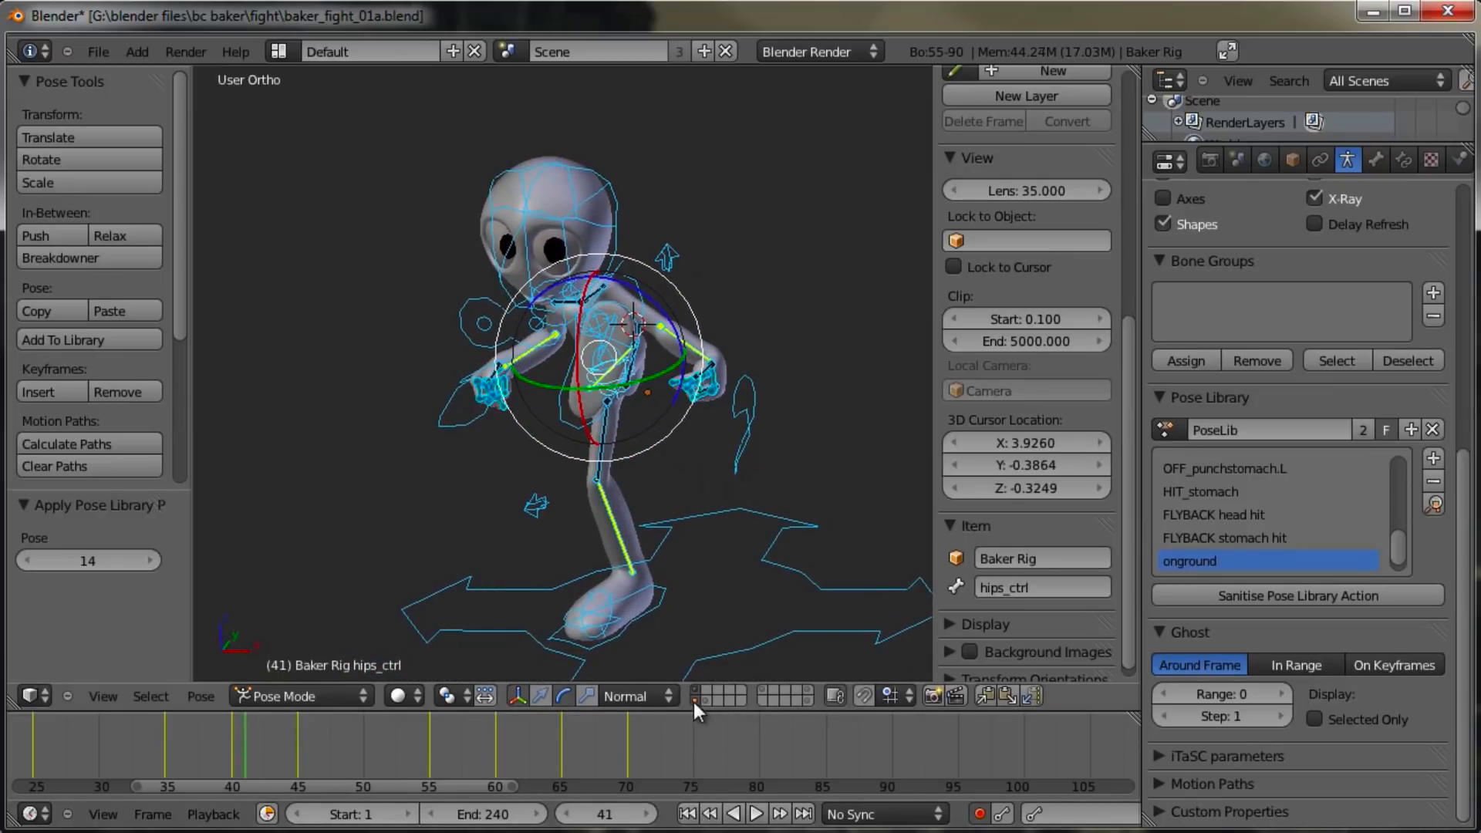
# Step: Hide the rig's bone layer and play the animation from frame 1 with only the character mesh showing
pyautogui.click(695, 700)
pyautogui.moveTo(677, 646); pyautogui.dragTo(661, 466, button='middle')
pyautogui.click(686, 814)
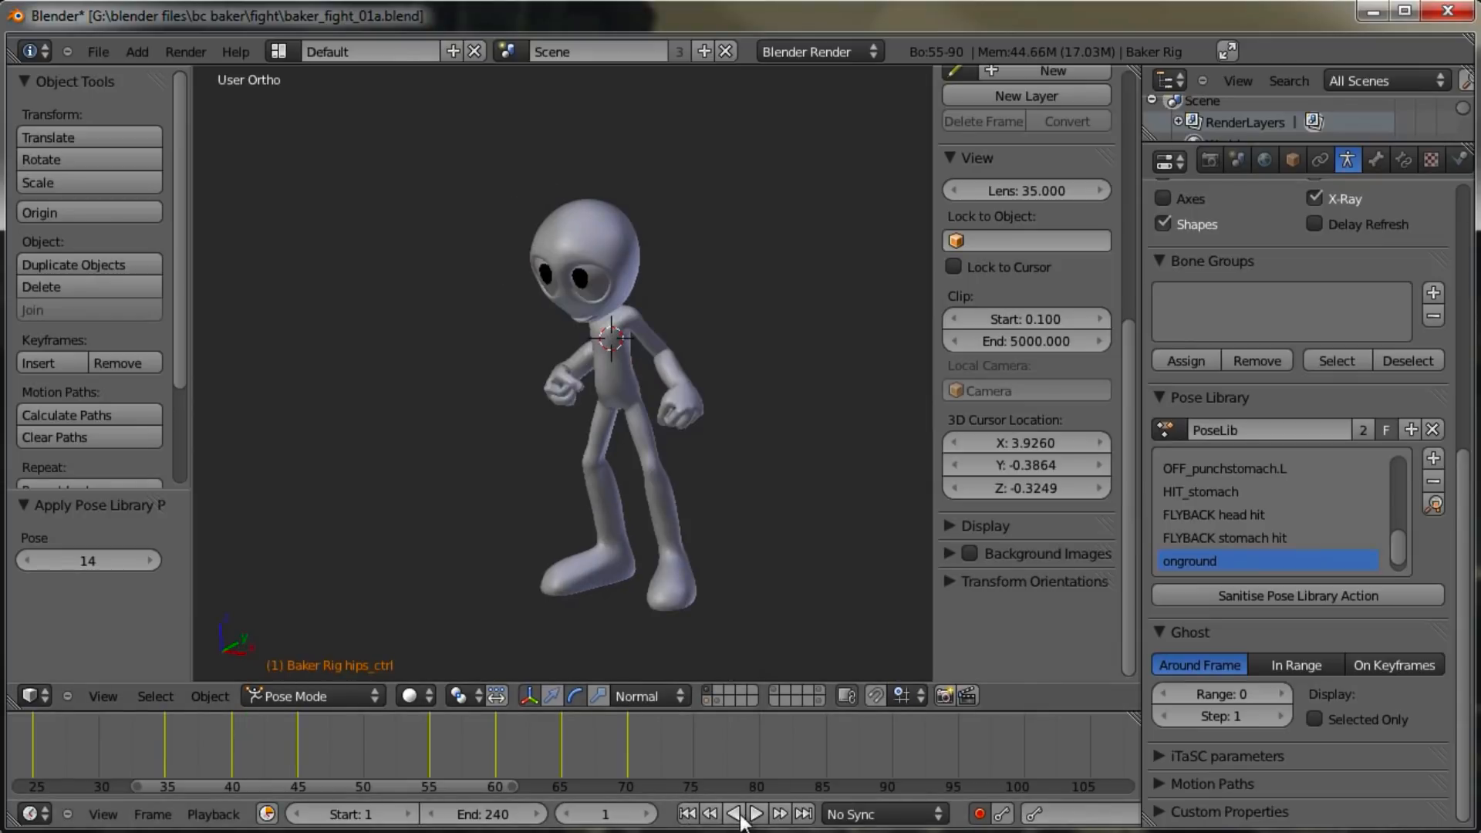
pyautogui.click(756, 814)
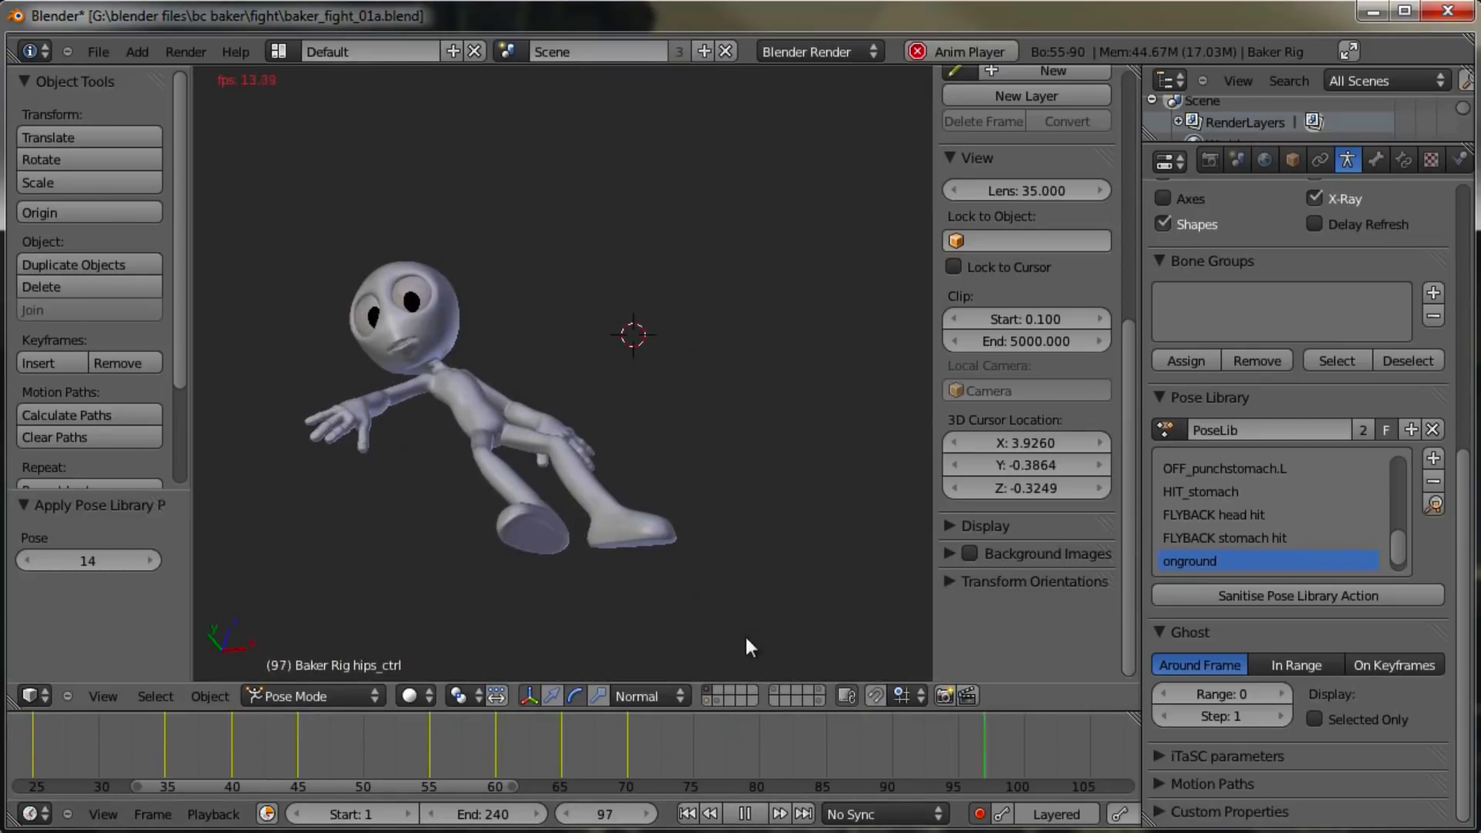
pyautogui.hotkey('alt', 'a')
# Step: Scrub to frame 46 to inspect the character's stance, and save over baker_fight_01a.blend
pyautogui.moveTo(637, 338); pyautogui.dragTo(650, 425, button='middle')
pyautogui.moveTo(201, 747); pyautogui.dragTo(312, 648)
pyautogui.moveTo(551, 446); pyautogui.dragTo(610, 419, button='middle')
pyautogui.scroll(6, 612, 447)
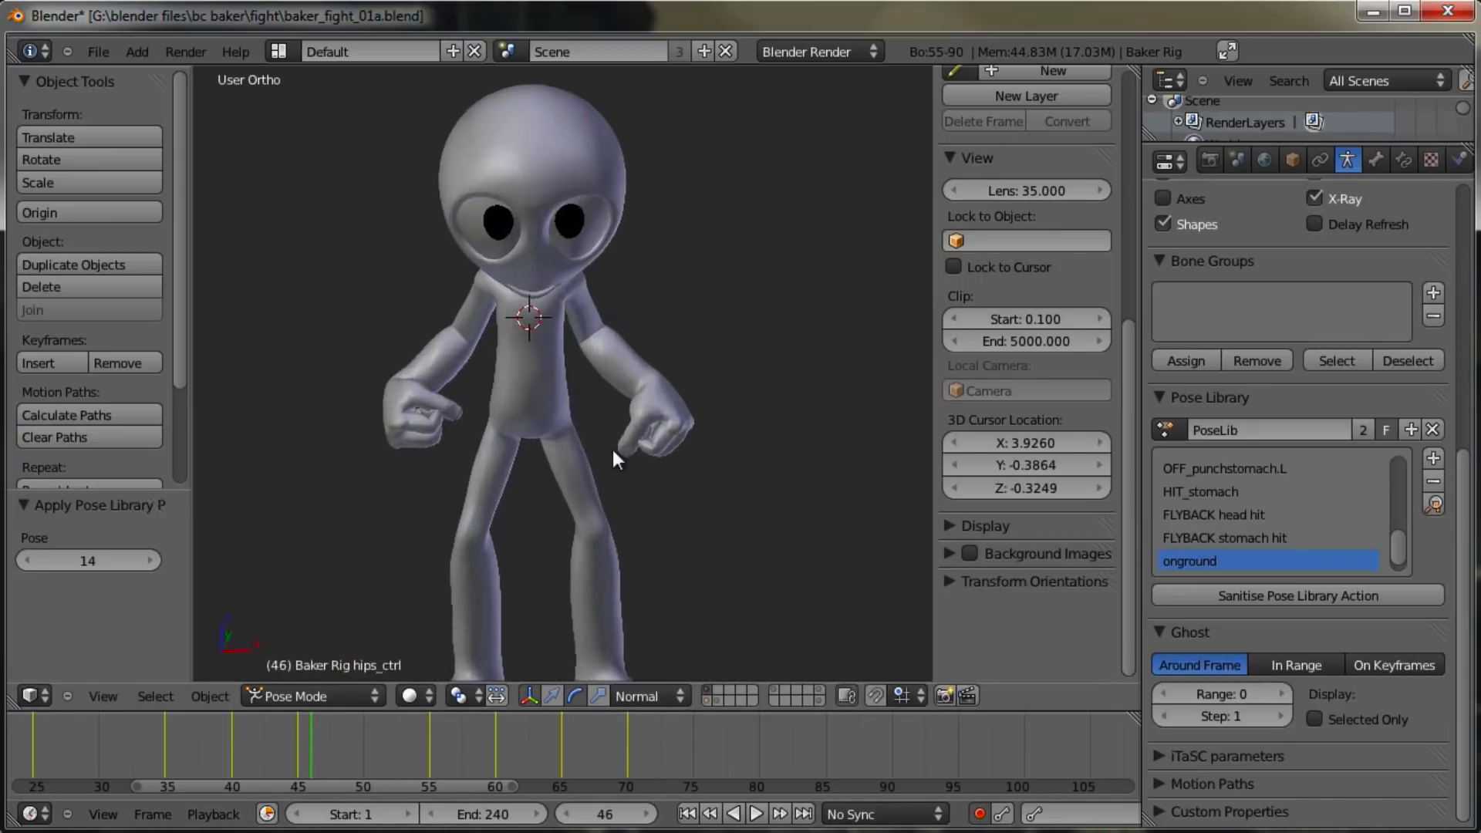
pyautogui.keyDown('shift'); pyautogui.moveTo(645, 455); pyautogui.dragTo(608, 385, button='middle'); pyautogui.keyUp('shift')
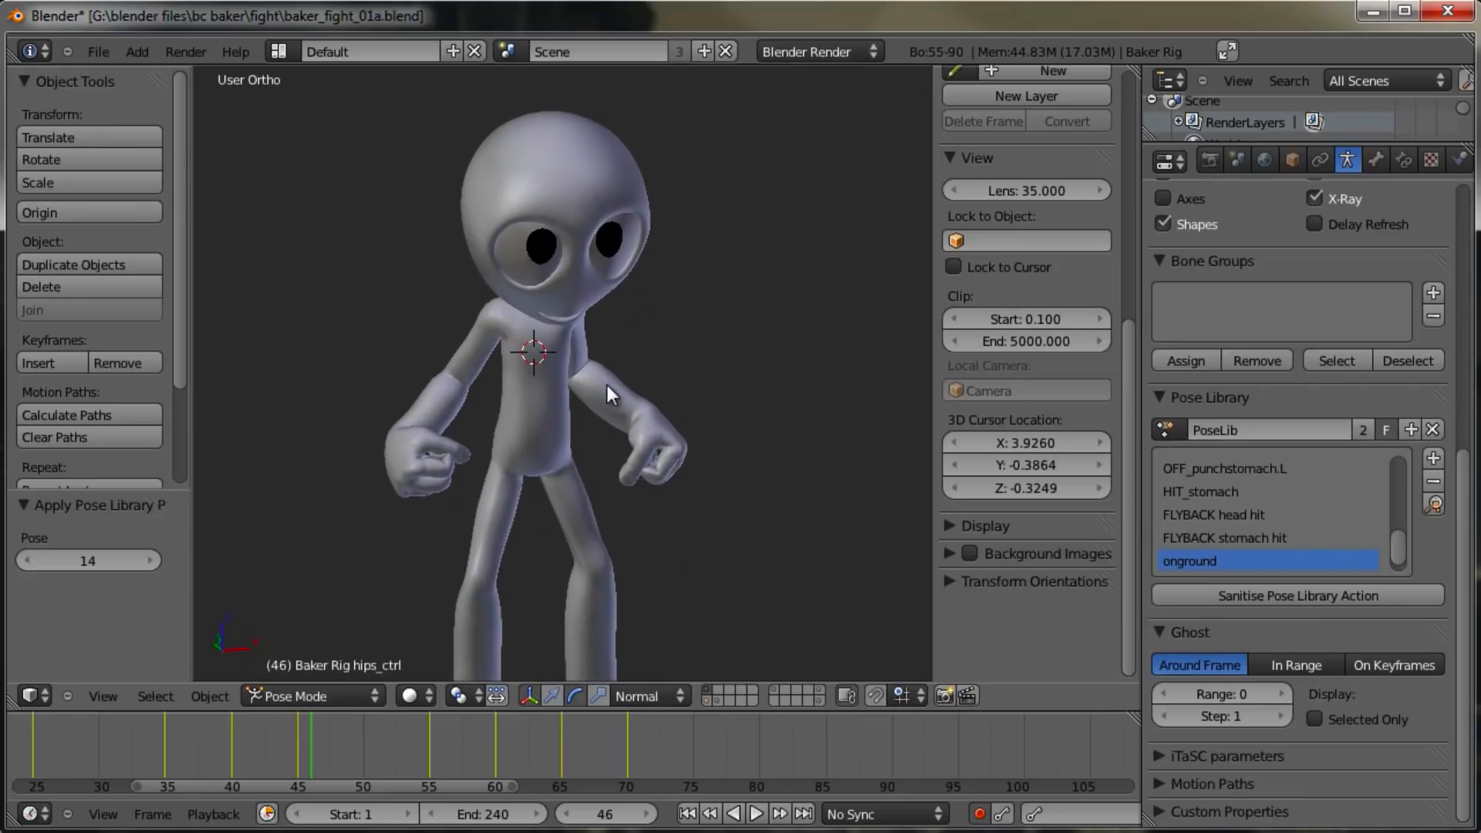
pyautogui.hotkey('ctrl', 's')
pyautogui.click(608, 385)
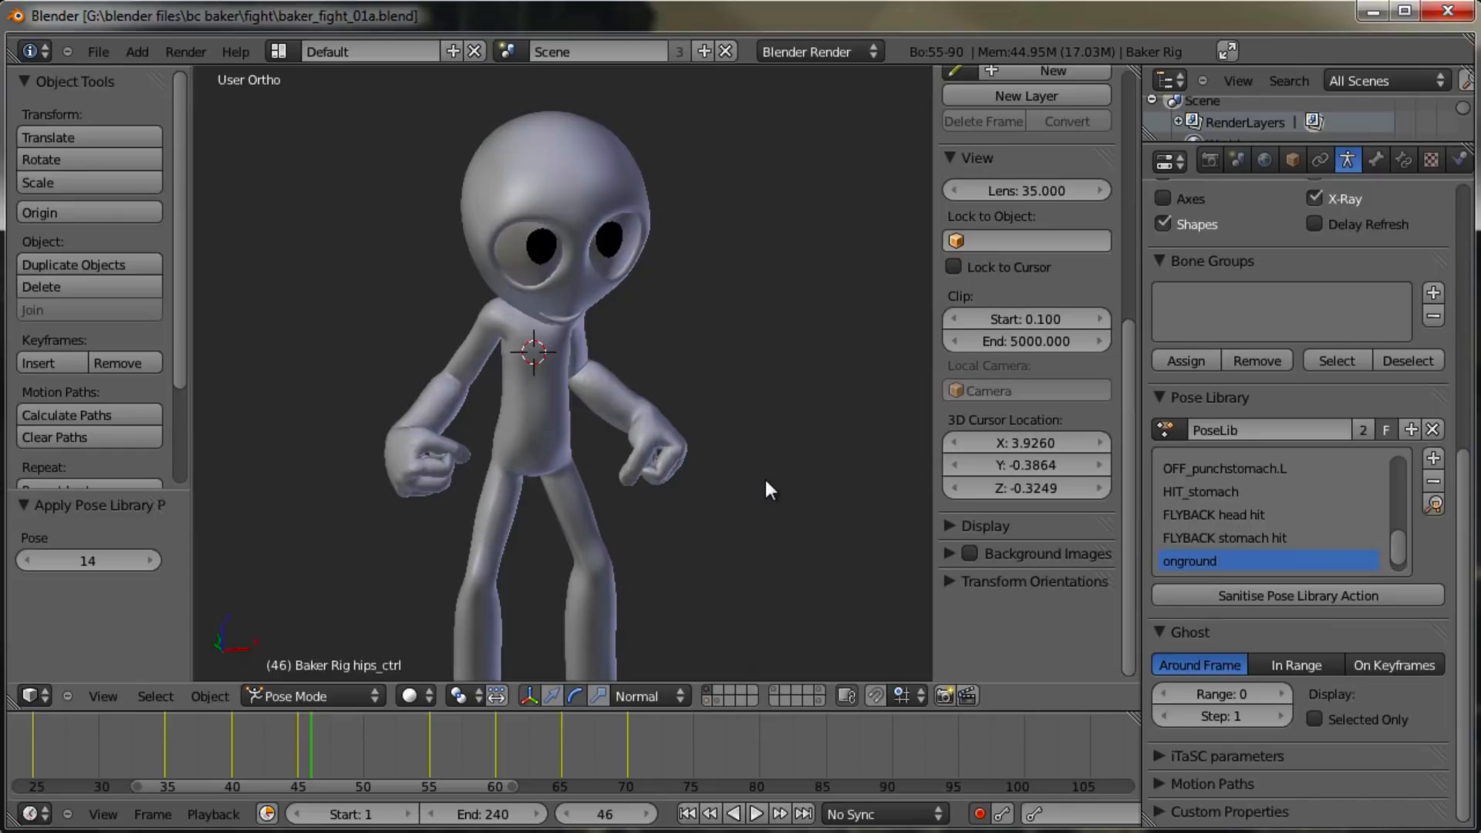